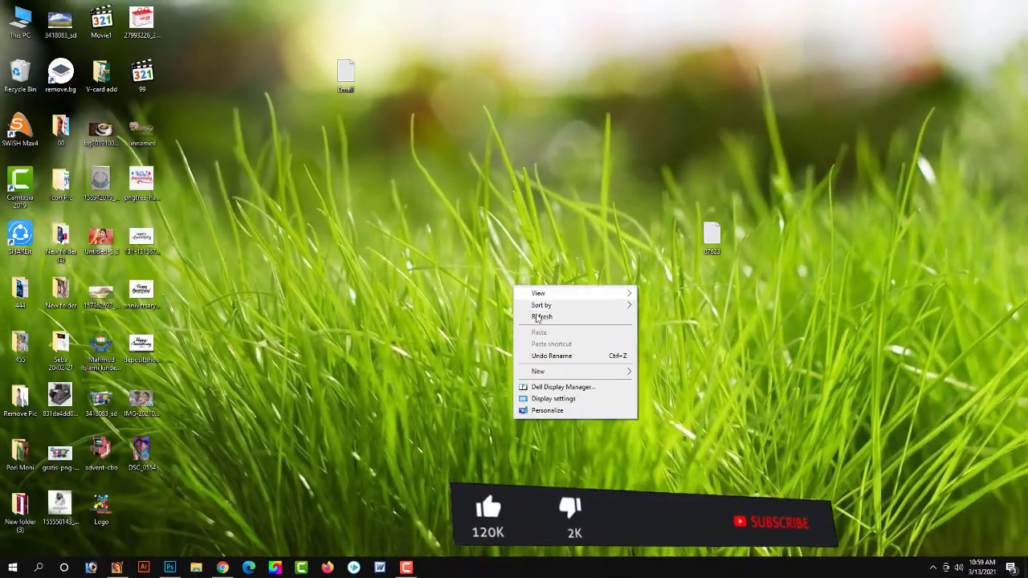
# Step: Close the desktop menu and switch to Illustrator with the Bengali memo document
pyautogui.click(539, 319)
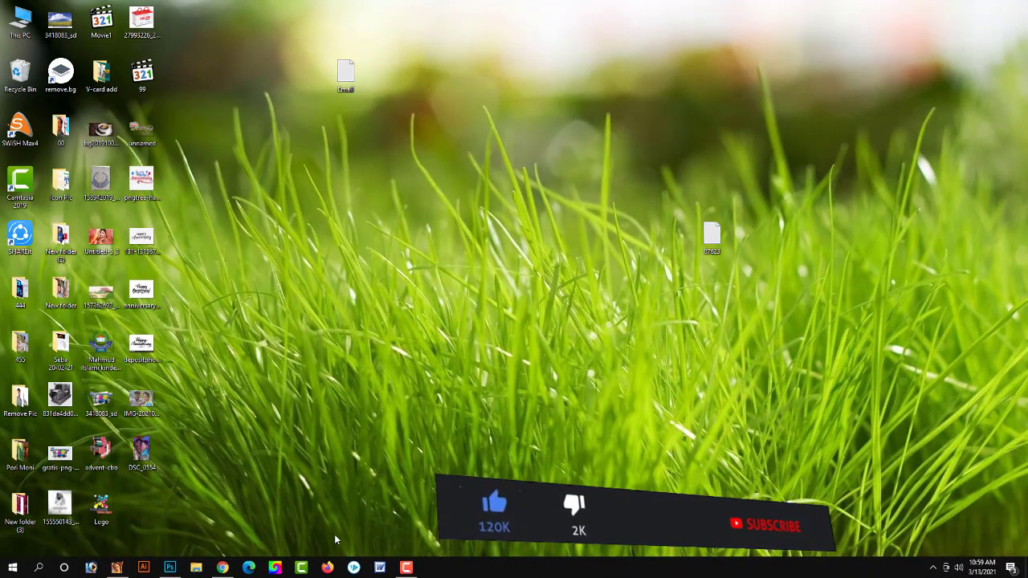
pyautogui.click(116, 568)
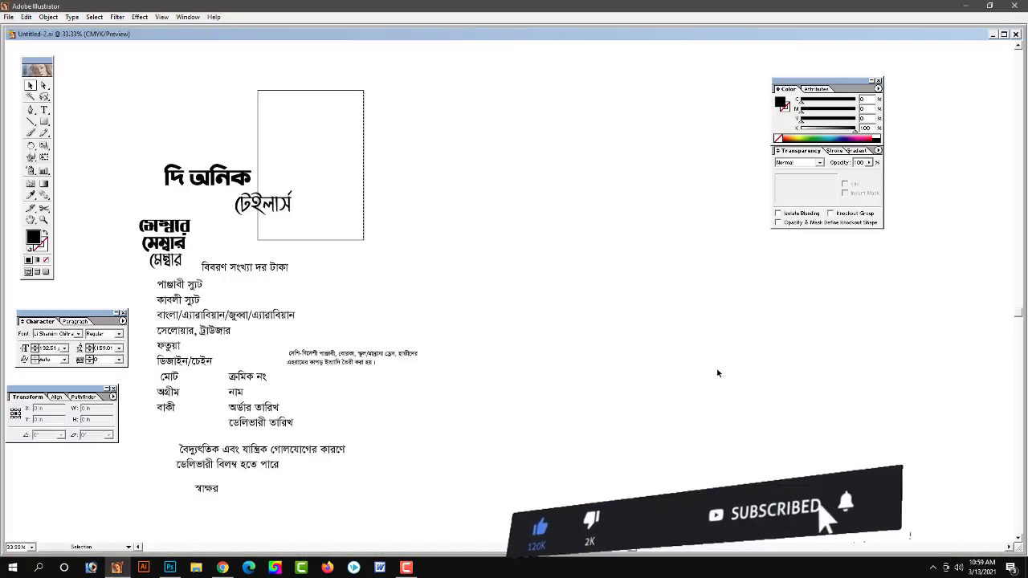
# Step: Set ruler units to inches and draw an exact 3.2 × 2 in rectangle
pyautogui.doubleClick(528, 34)
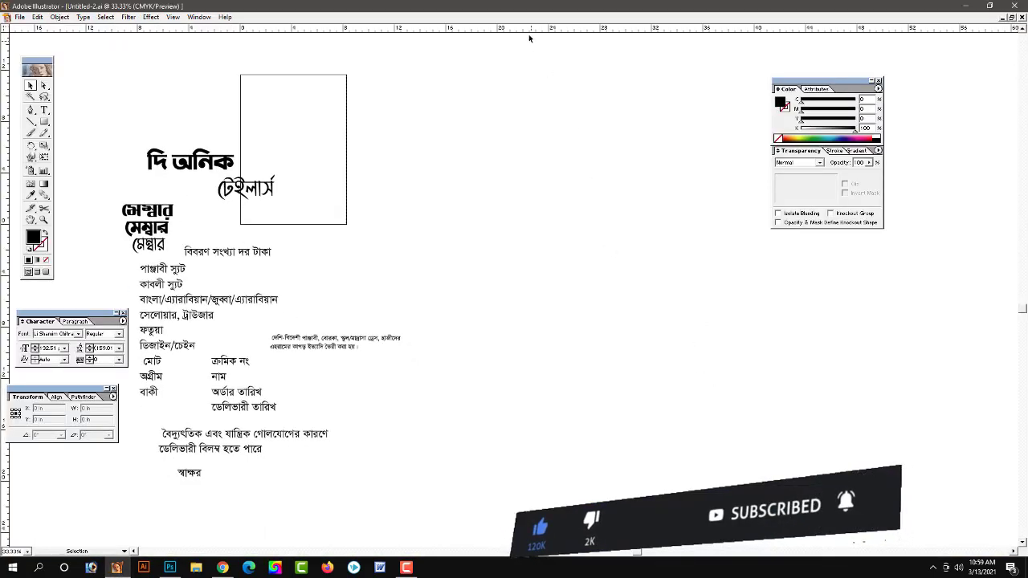
pyautogui.rightClick(529, 34)
pyautogui.click(563, 59)
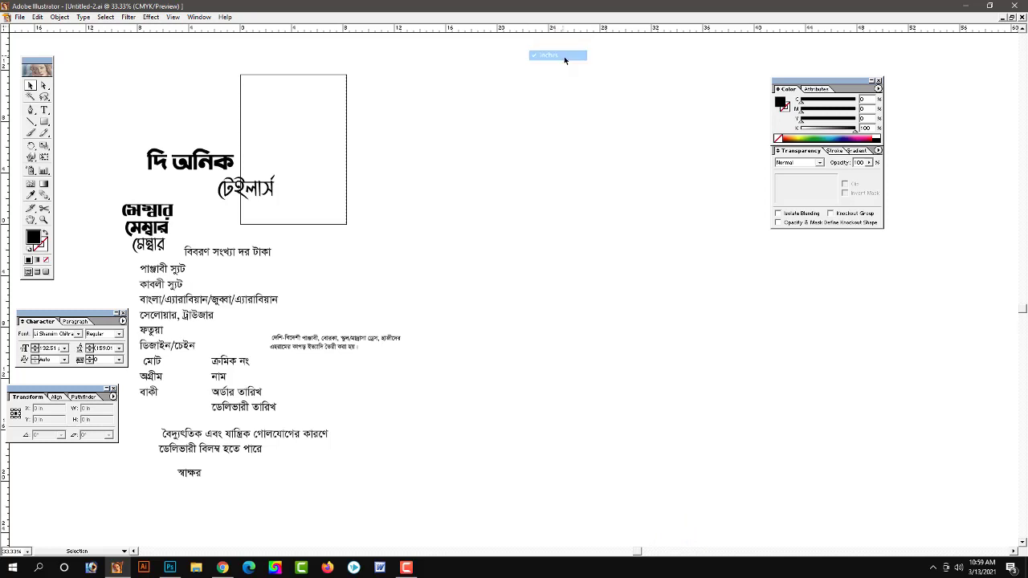
pyautogui.press('m')
pyautogui.click(936, 356)
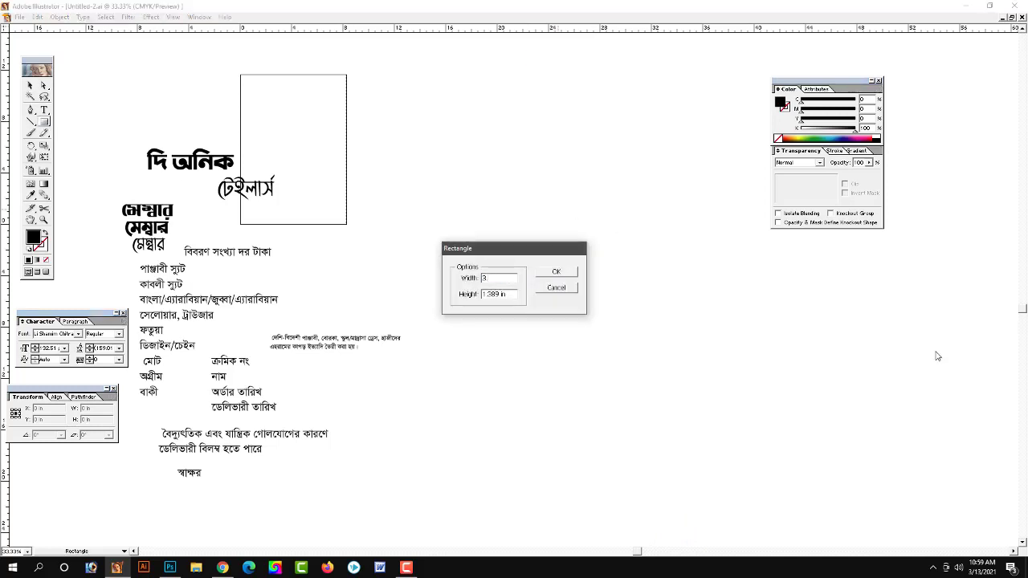
pyautogui.press('Return')
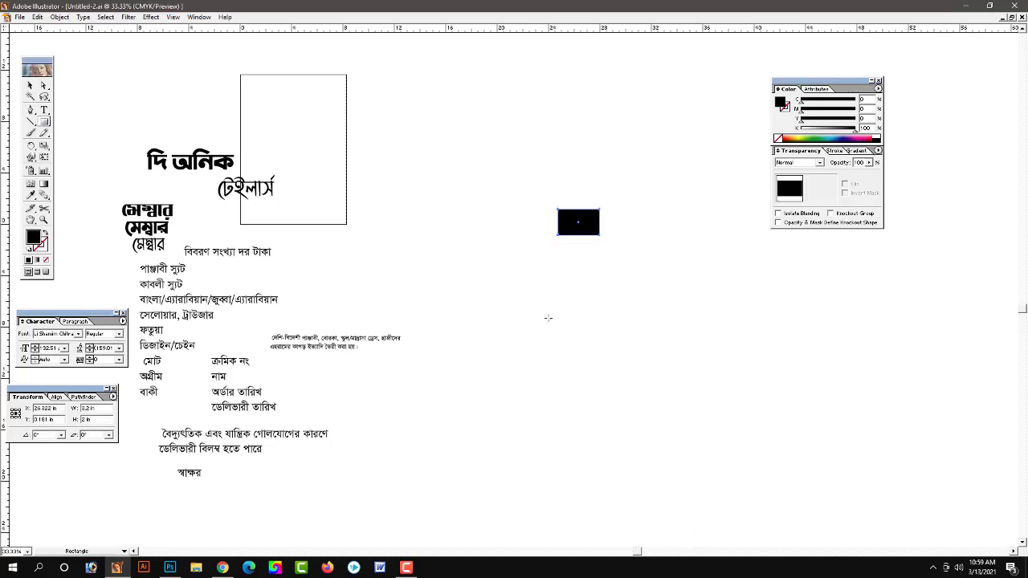
# Step: Scale the Bengali text group down to about a third and place it beside the rectangle
pyautogui.click(29, 86)
pyautogui.click(422, 230)
pyautogui.moveTo(410, 143); pyautogui.dragTo(121, 482)
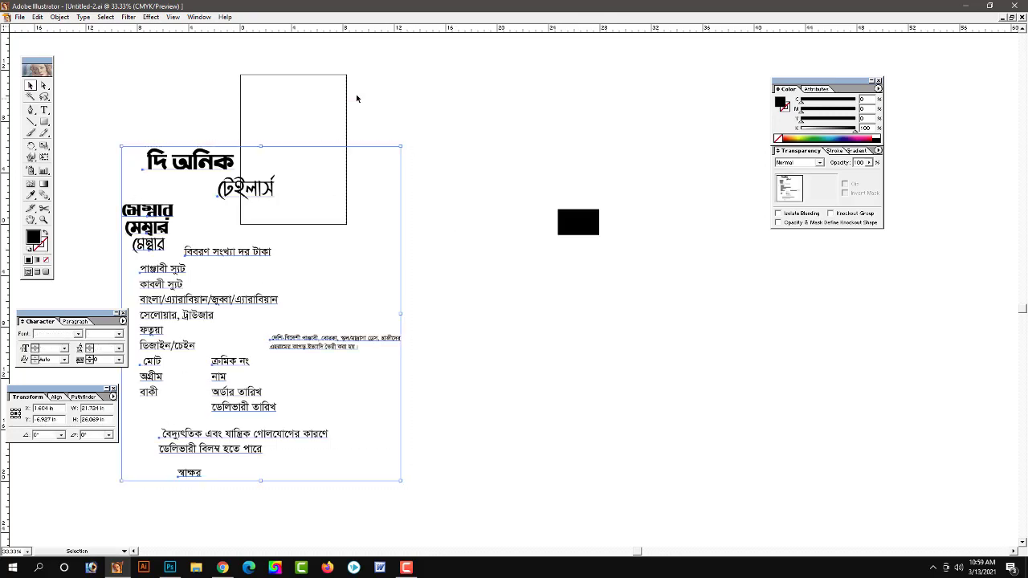
pyautogui.moveTo(391, 153); pyautogui.dragTo(304, 262)
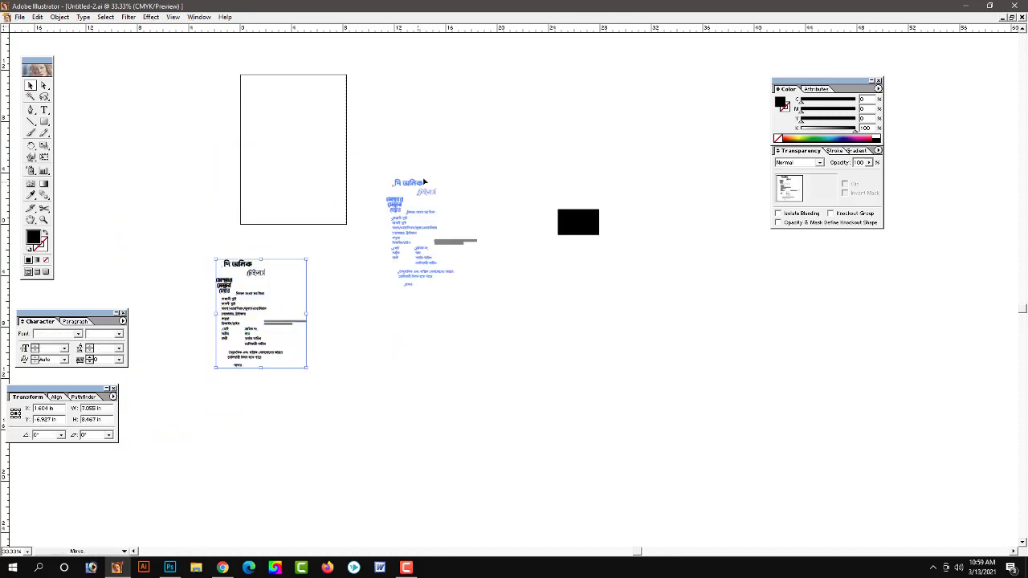
pyautogui.moveTo(265, 313); pyautogui.dragTo(459, 230)
pyautogui.click(628, 258)
pyautogui.keyDown('ctrl'); pyautogui.click(470, 271); pyautogui.keyUp('ctrl')
pyautogui.keyDown('ctrl'); pyautogui.click(466, 281); pyautogui.keyUp('ctrl')
pyautogui.keyDown('ctrl'); pyautogui.click(576, 312); pyautogui.keyUp('ctrl')
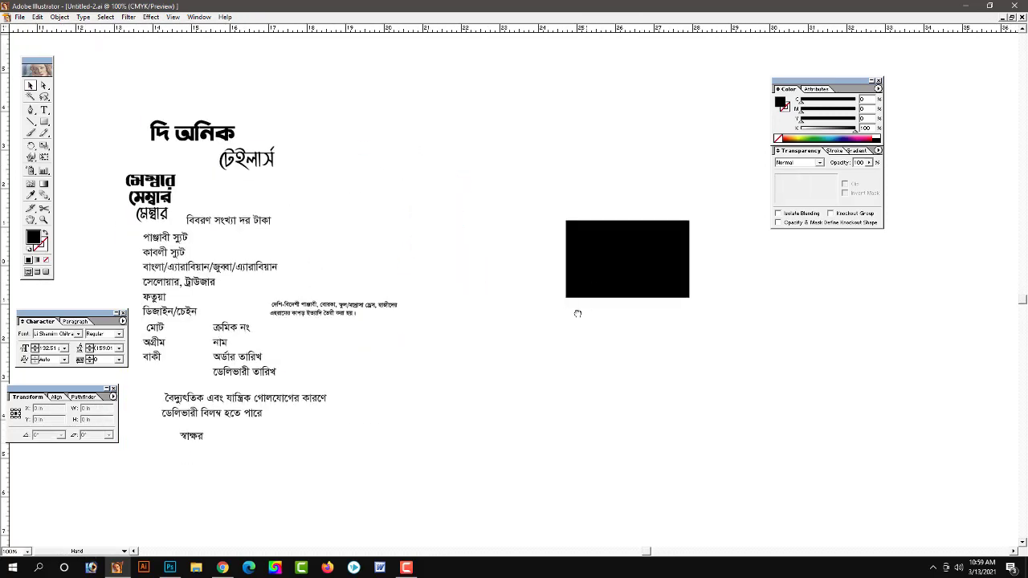
pyautogui.click(267, 325)
pyautogui.moveTo(386, 141); pyautogui.dragTo(334, 236)
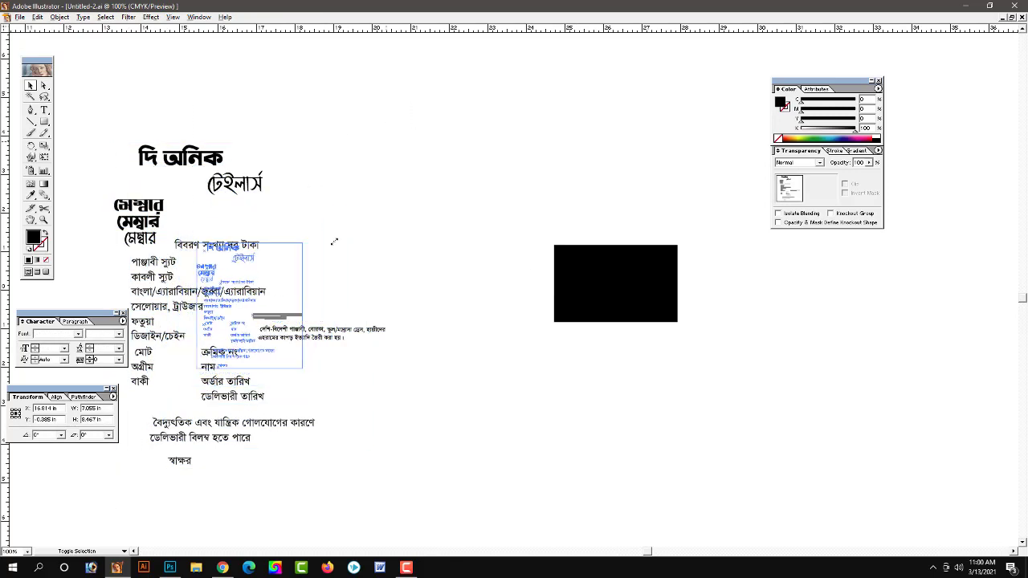
# Step: Move the black rectangle to the left and remove its black fill
pyautogui.keyDown('ctrl'); pyautogui.click(592, 281); pyautogui.keyUp('ctrl')
pyautogui.moveTo(688, 272)
pyautogui.mouseDown()
pyautogui.moveTo(376, 305)
pyautogui.moveTo(376, 261)
pyautogui.mouseUp()
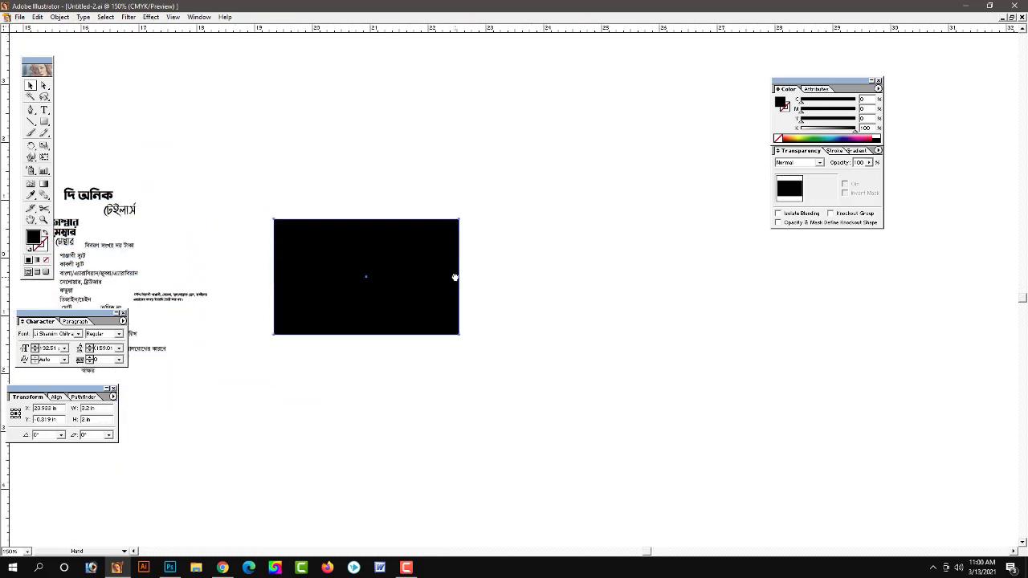
pyautogui.moveTo(454, 275); pyautogui.dragTo(525, 268)
pyautogui.keyDown('ctrl'); pyautogui.click(500, 259); pyautogui.keyUp('ctrl')
pyautogui.keyDown('ctrl'); pyautogui.click(541, 276); pyautogui.keyUp('ctrl')
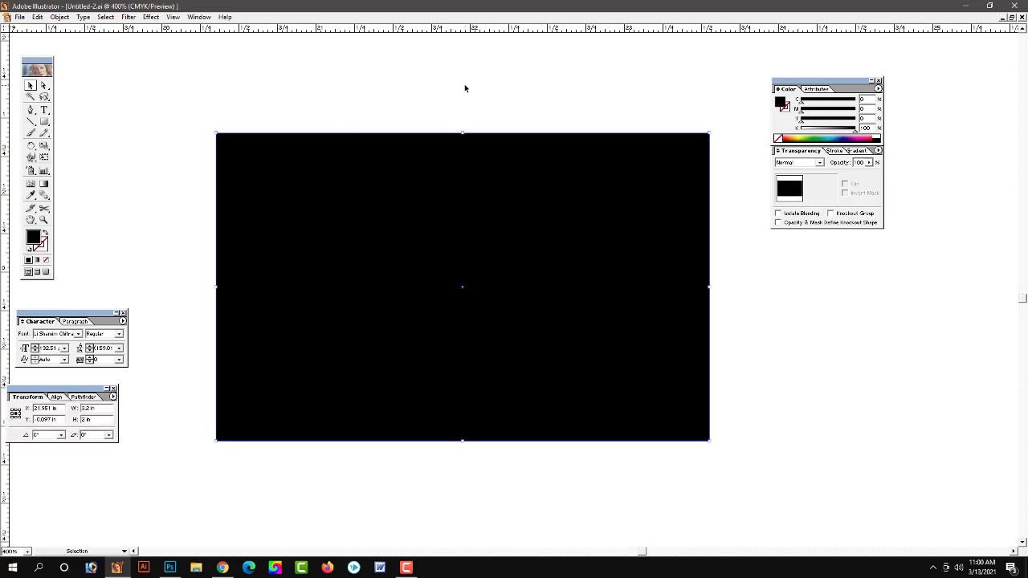
pyautogui.click(777, 139)
# Step: Give the rectangle a black outline and add a negative Offset Path inset outline inside it
pyautogui.click(875, 137)
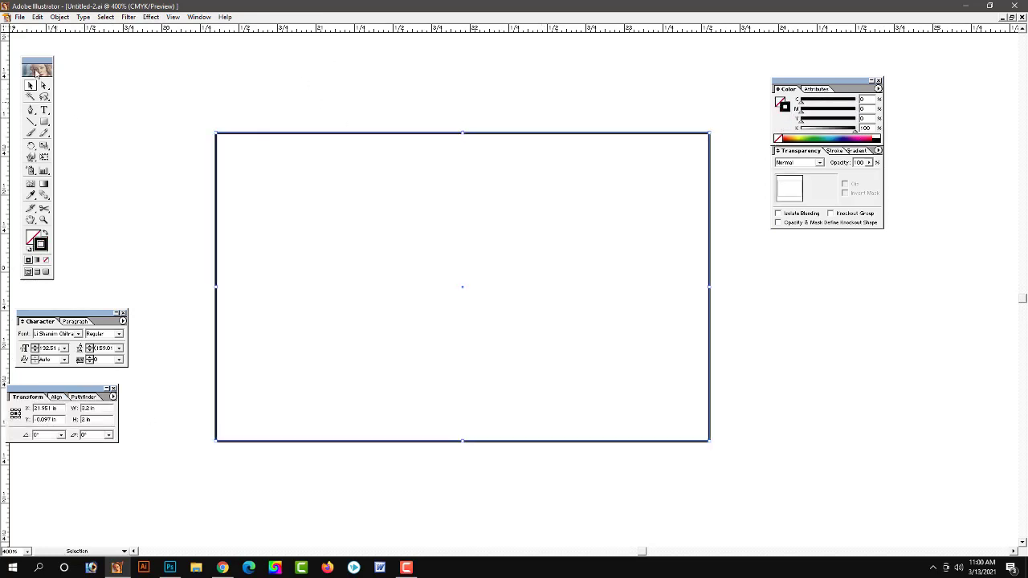
pyautogui.click(58, 17)
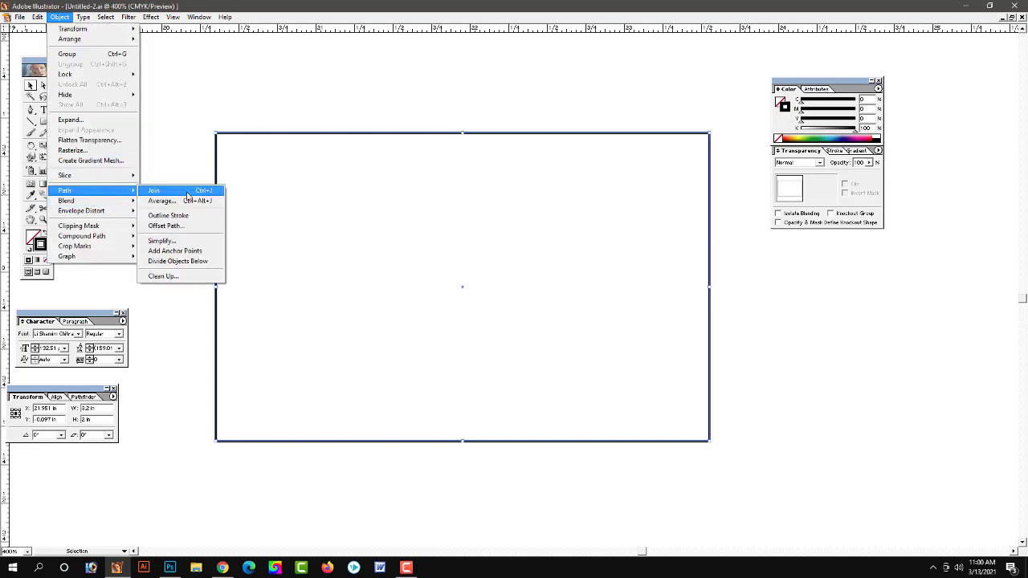
pyautogui.click(172, 225)
pyautogui.click(483, 266)
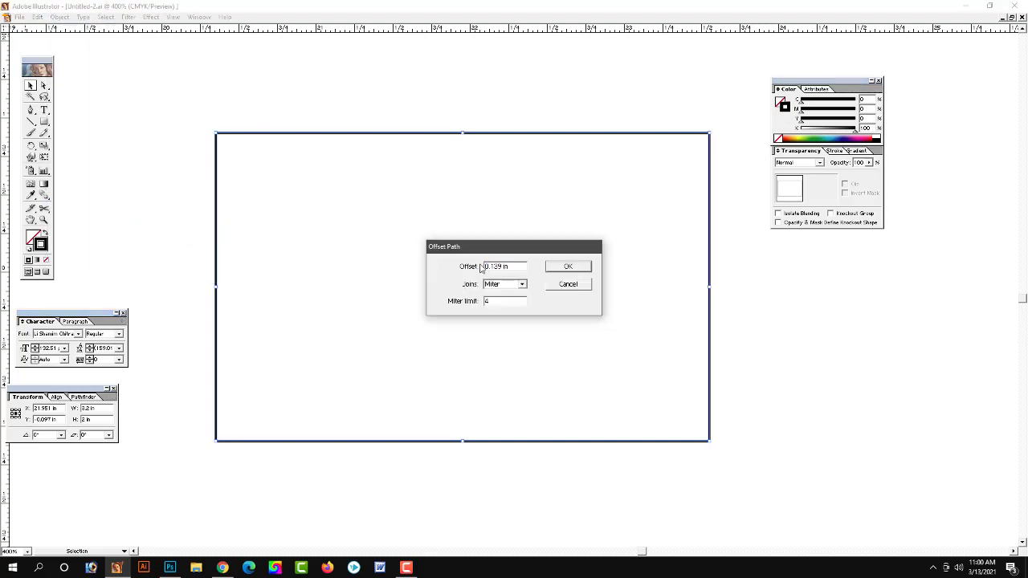
pyautogui.write('-0.139')
pyautogui.press('Return')
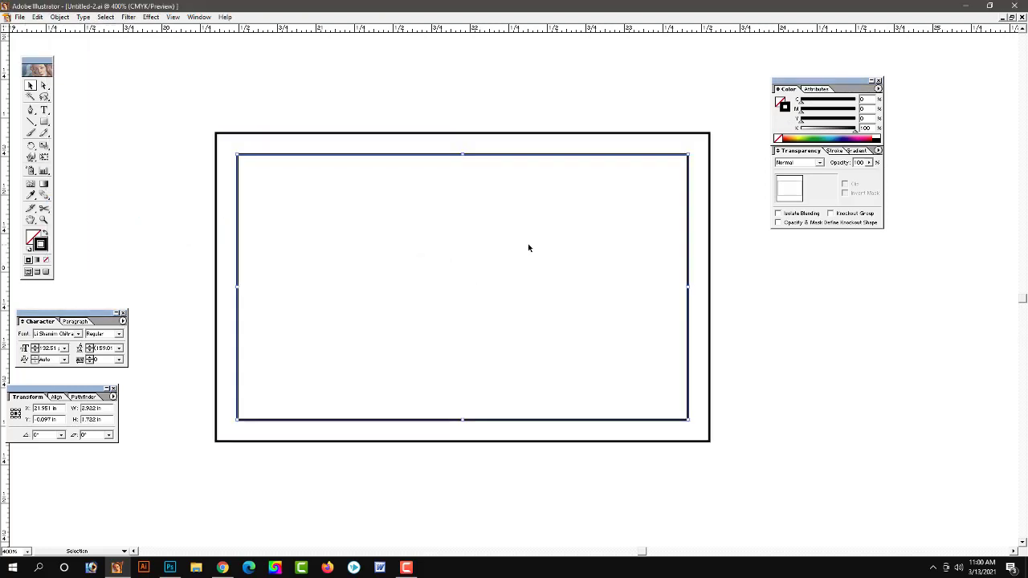
# Step: Select both rectangles and drag a copy of the pair straight to the right
pyautogui.click(330, 104)
pyautogui.hotkey('ctrl', 'a')
pyautogui.hotkey('ctrl', '-')
pyautogui.moveTo(643, 345); pyautogui.dragTo(552, 295)
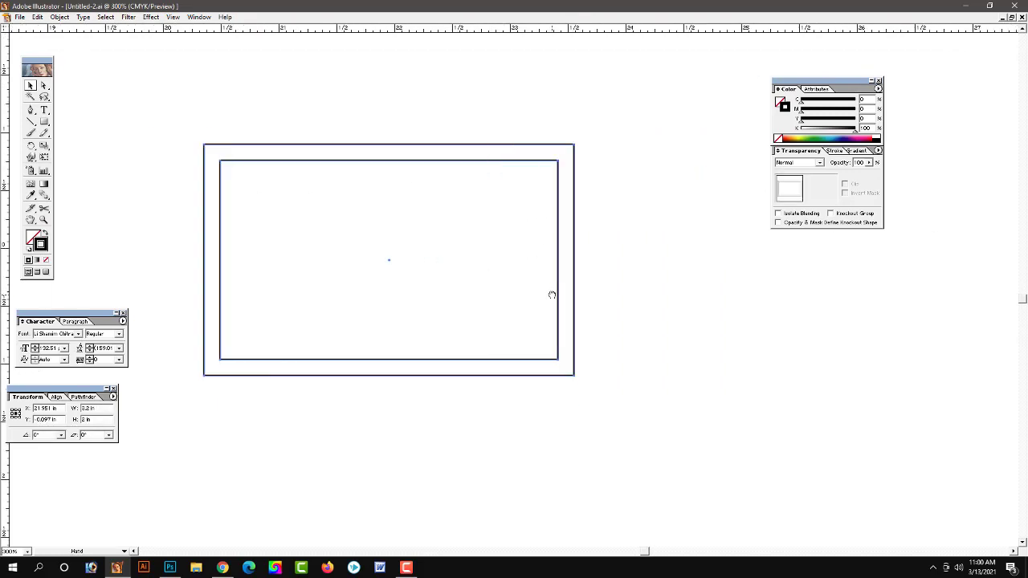
pyautogui.moveTo(395, 247); pyautogui.dragTo(444, 273)
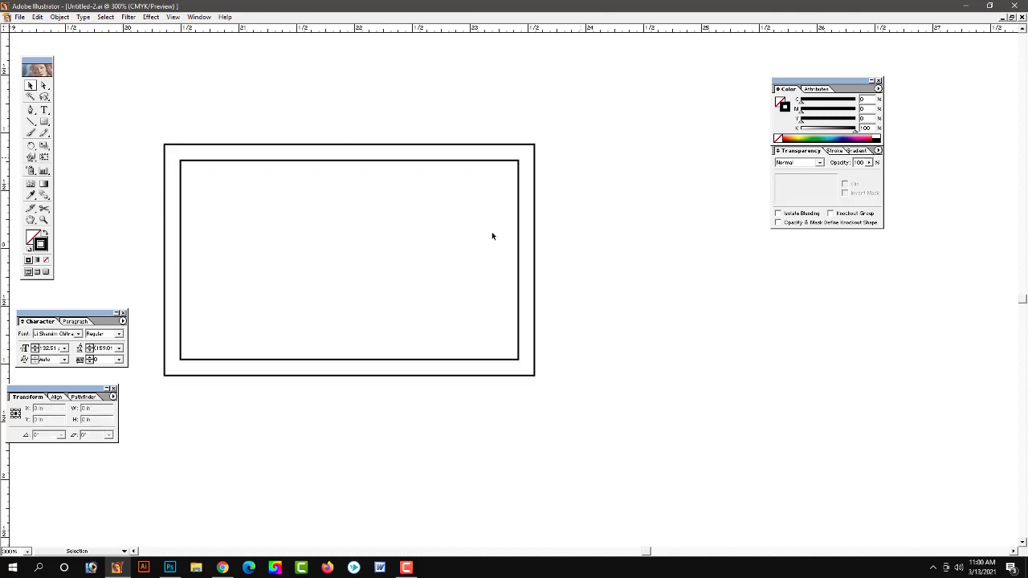
pyautogui.moveTo(566, 188)
pyautogui.mouseDown()
pyautogui.moveTo(526, 254)
pyautogui.moveTo(513, 254)
pyautogui.mouseUp()
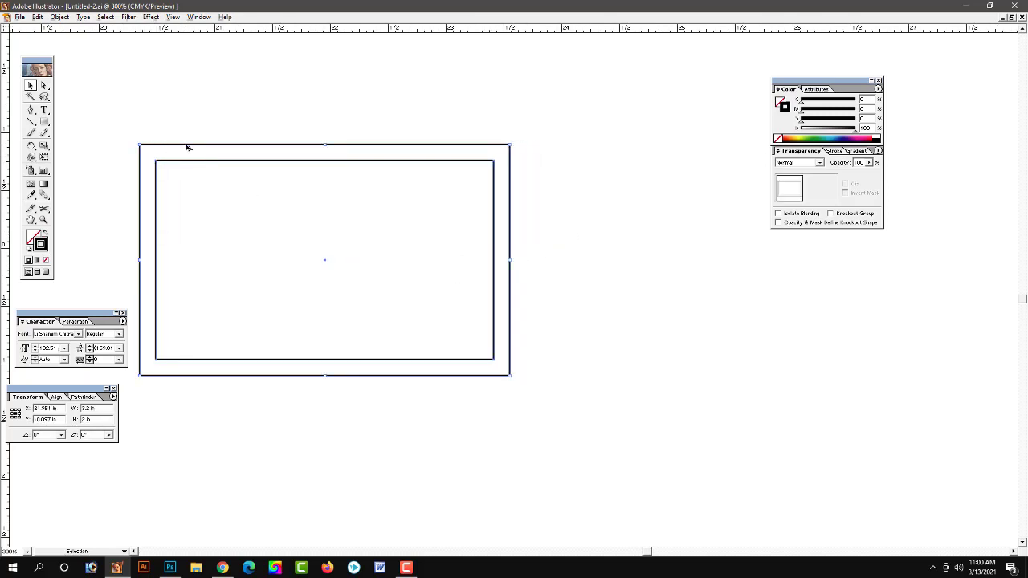
pyautogui.moveTo(186, 147); pyautogui.dragTo(556, 147)
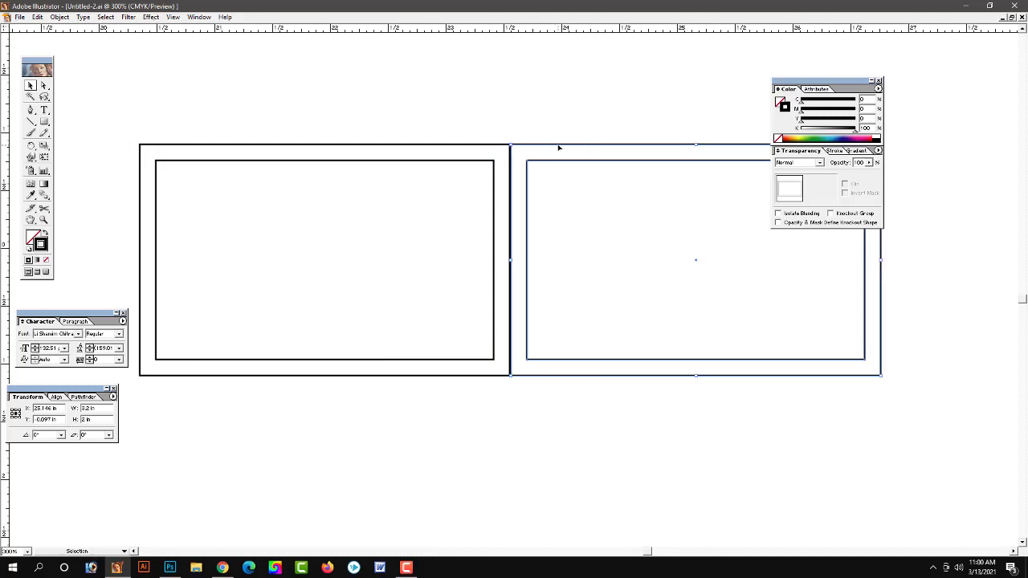
# Step: Drag vertical guides from the ruler through the centre of each rectangle pair
pyautogui.click(468, 131)
pyautogui.moveTo(651, 232); pyautogui.dragTo(578, 257)
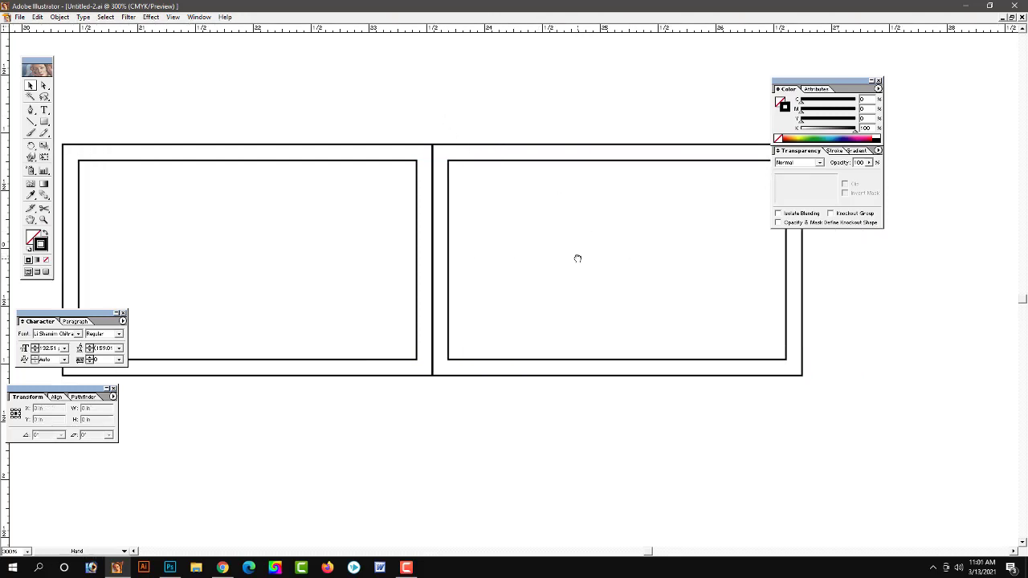
pyautogui.keyDown('ctrl'); pyautogui.keyDown('alt'); pyautogui.click(566, 249); pyautogui.keyUp('alt'); pyautogui.keyUp('ctrl')
pyautogui.moveTo(351, 170); pyautogui.dragTo(637, 207)
pyautogui.moveTo(426, 163); pyautogui.dragTo(381, 296)
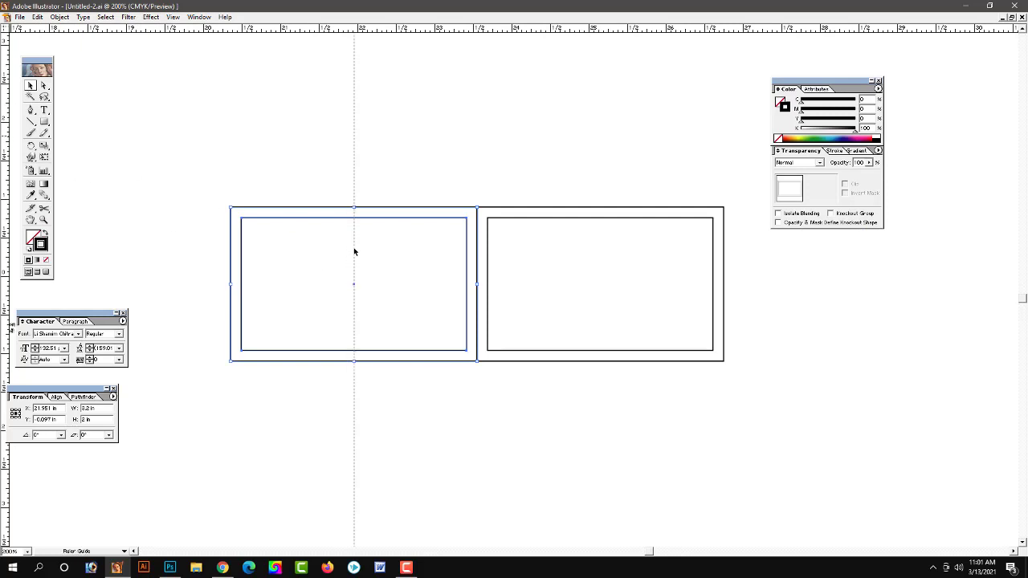
pyautogui.moveTo(628, 142); pyautogui.dragTo(522, 241)
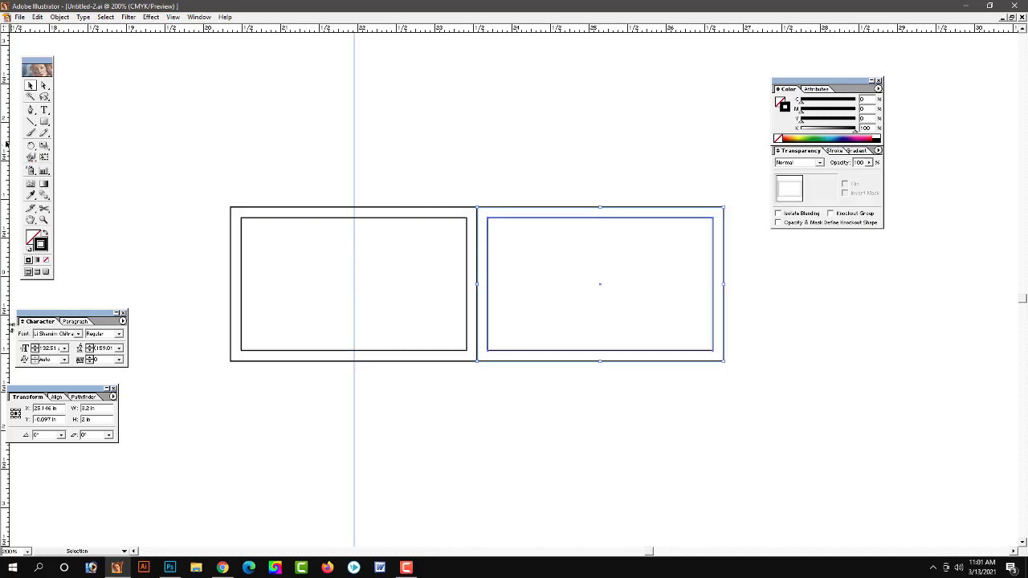
pyautogui.moveTo(6, 143); pyautogui.dragTo(600, 249)
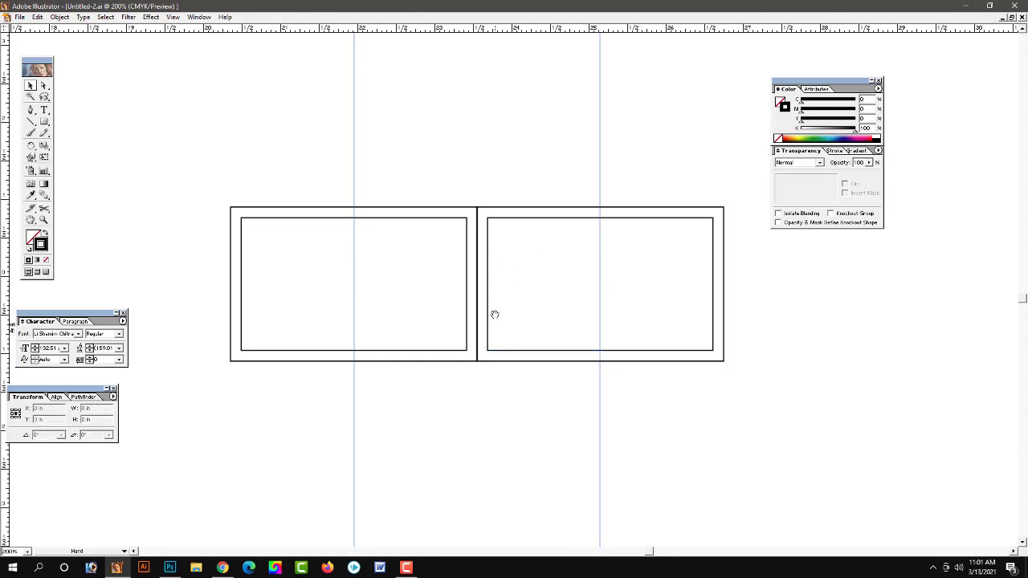
pyautogui.moveTo(536, 330)
pyautogui.mouseDown()
pyautogui.moveTo(560, 304)
pyautogui.moveTo(503, 305)
pyautogui.mouseUp()
# Step: Select all rectangles and reduce the stroke weight to a much thinner outline
pyautogui.hotkey('ctrl', 'a')
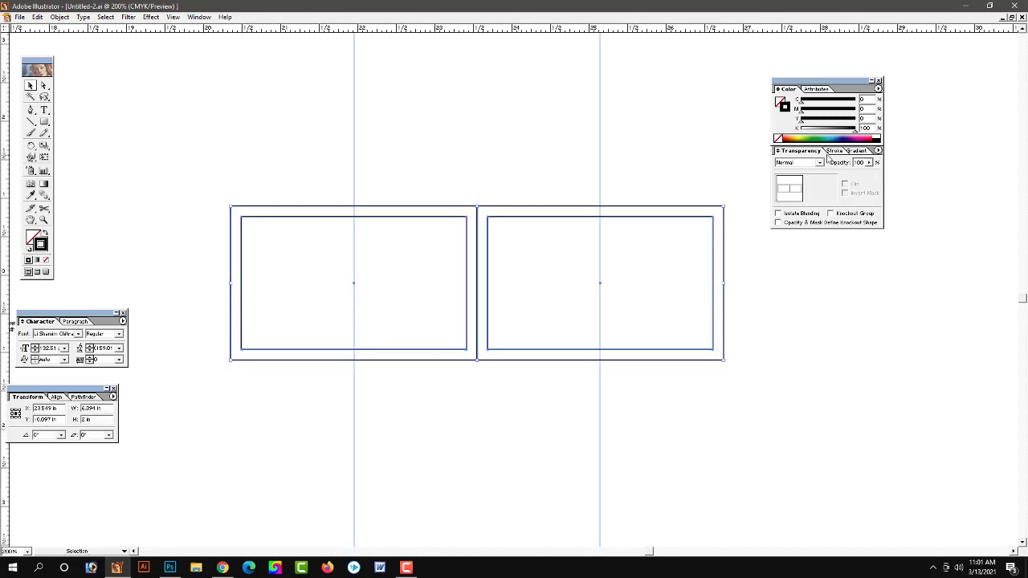
pyautogui.click(830, 151)
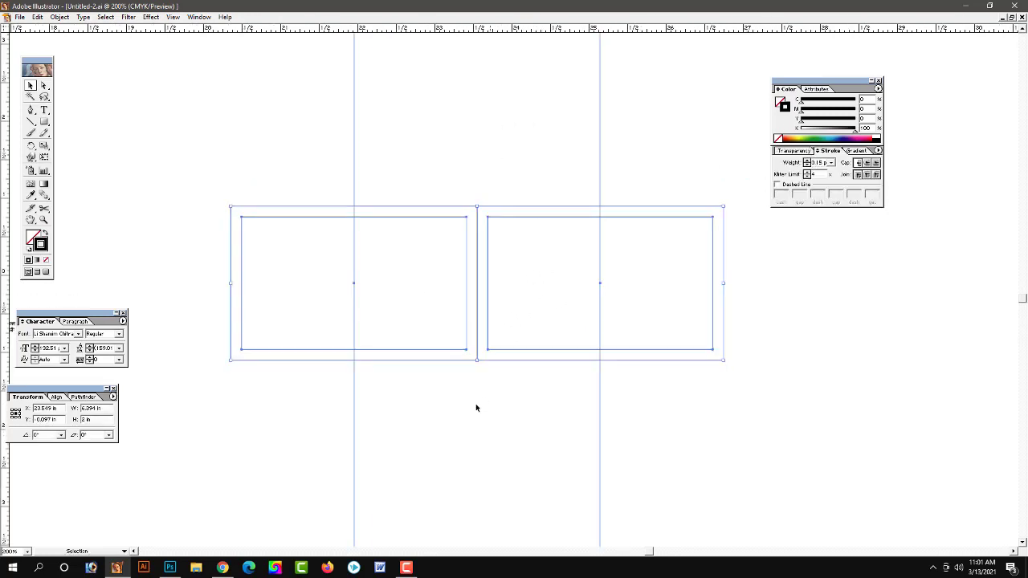
pyautogui.click(642, 372)
pyautogui.moveTo(642, 385); pyautogui.dragTo(641, 372)
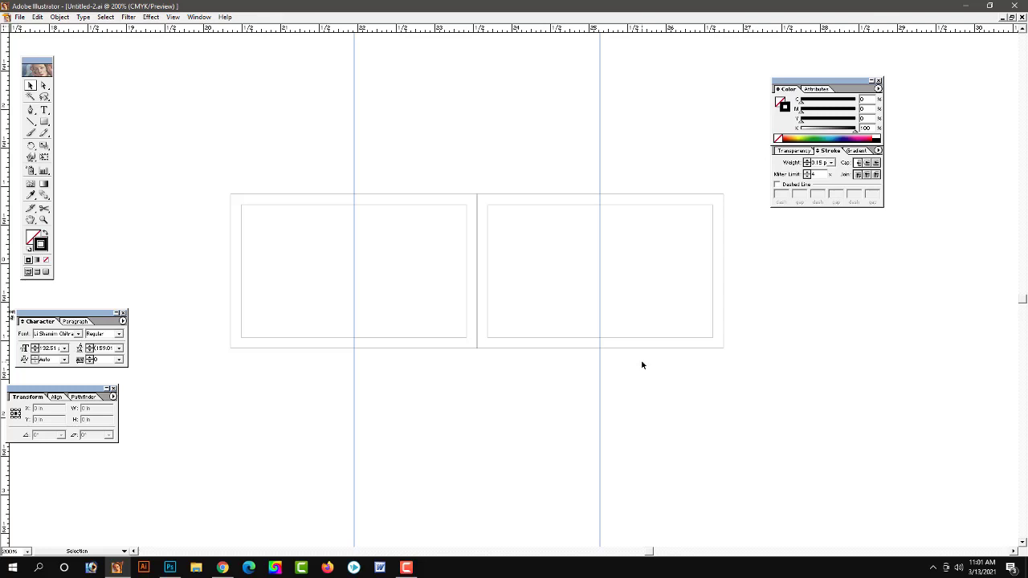
# Step: Copy the left 2.922 × 1.722 in inner rectangle straight down below the two frames
pyautogui.click(453, 206)
pyautogui.moveTo(428, 278); pyautogui.dragTo(468, 240)
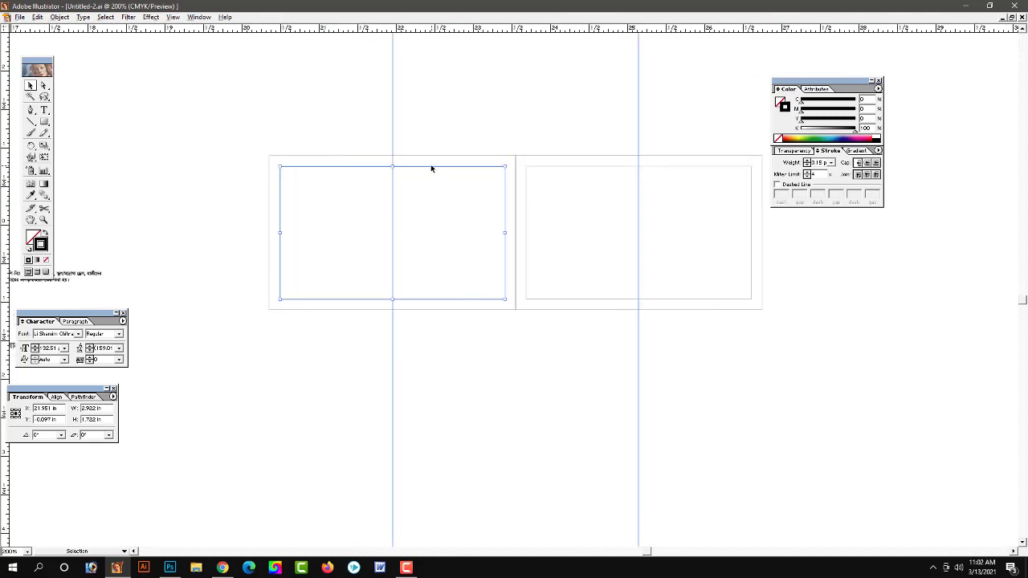
pyautogui.click(457, 131)
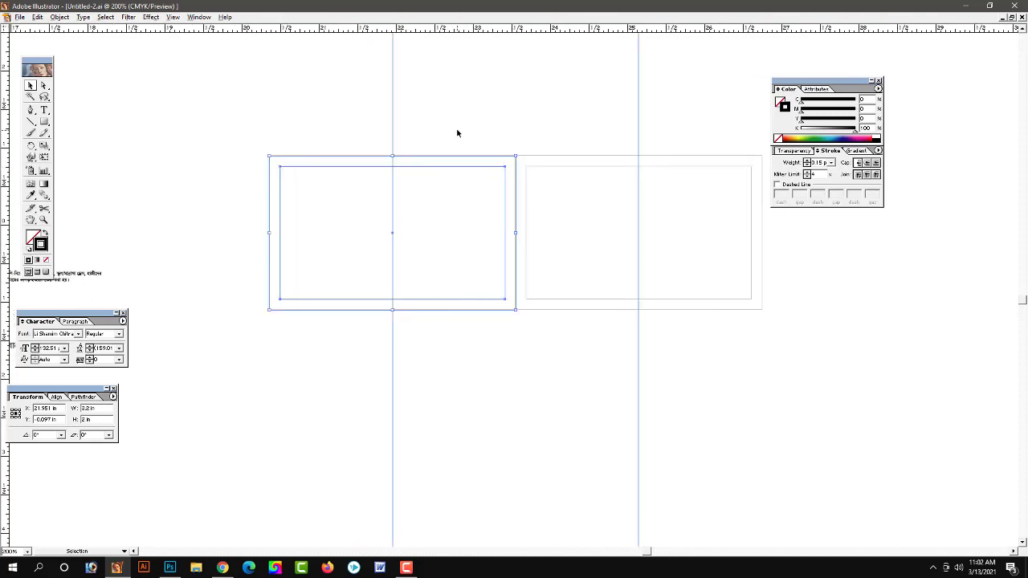
pyautogui.click(441, 169)
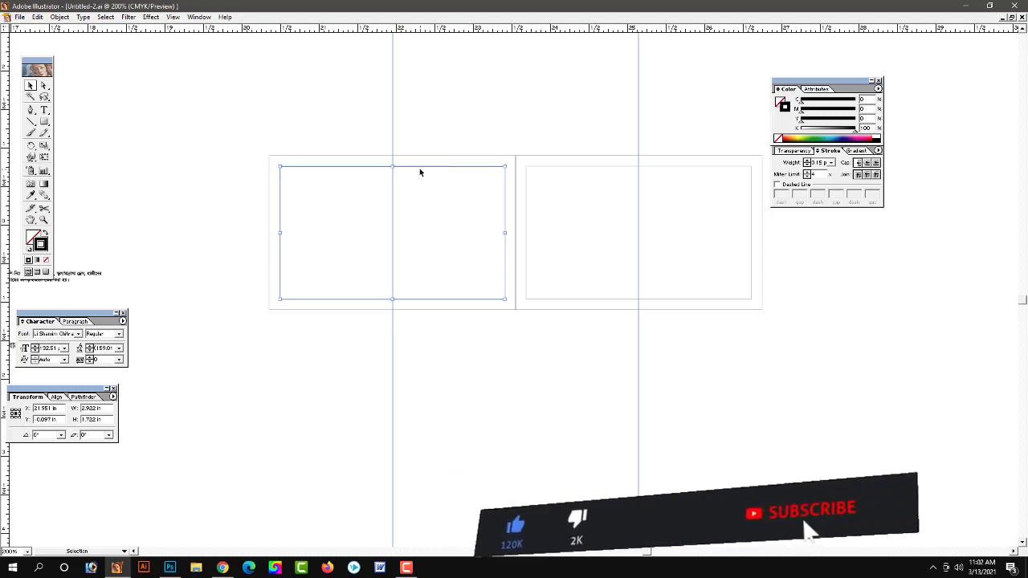
pyautogui.moveTo(419, 172); pyautogui.dragTo(417, 338)
pyautogui.scroll(-3, 466, 406)
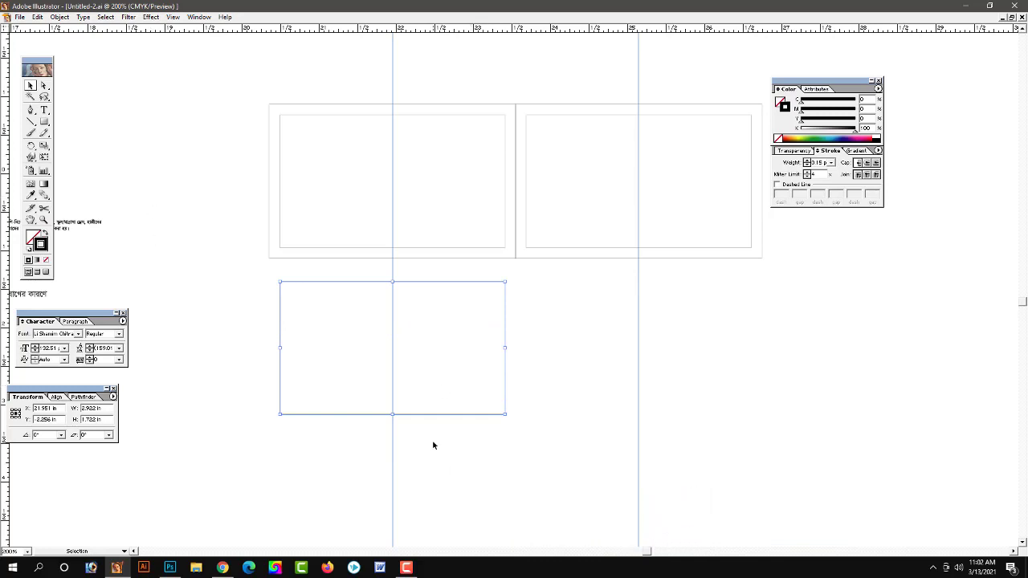
pyautogui.click(61, 19)
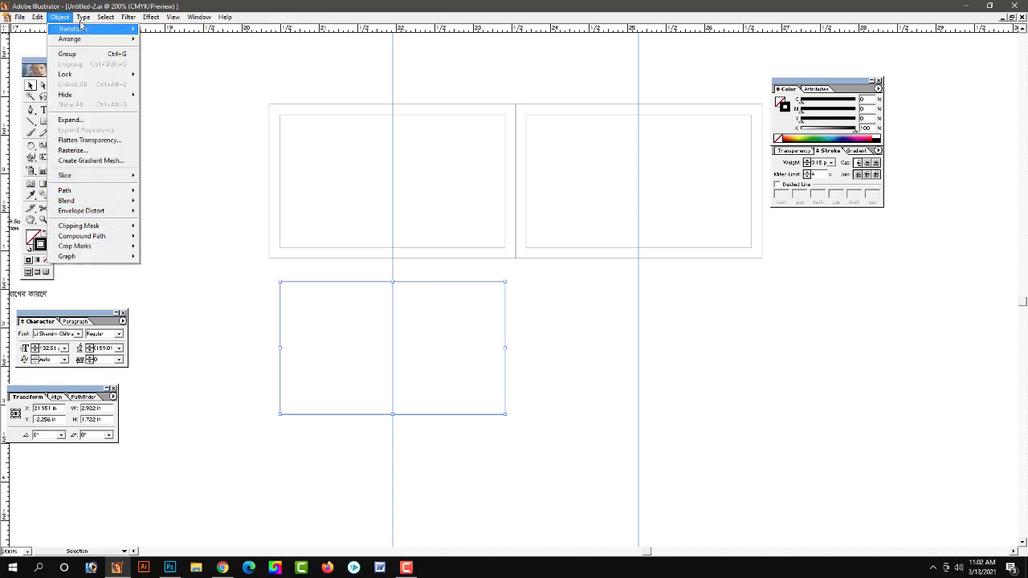
# Step: Use Rows & Columns to set 10 rows and 4 columns, both with 0 in gutters
pyautogui.click(116, 165)
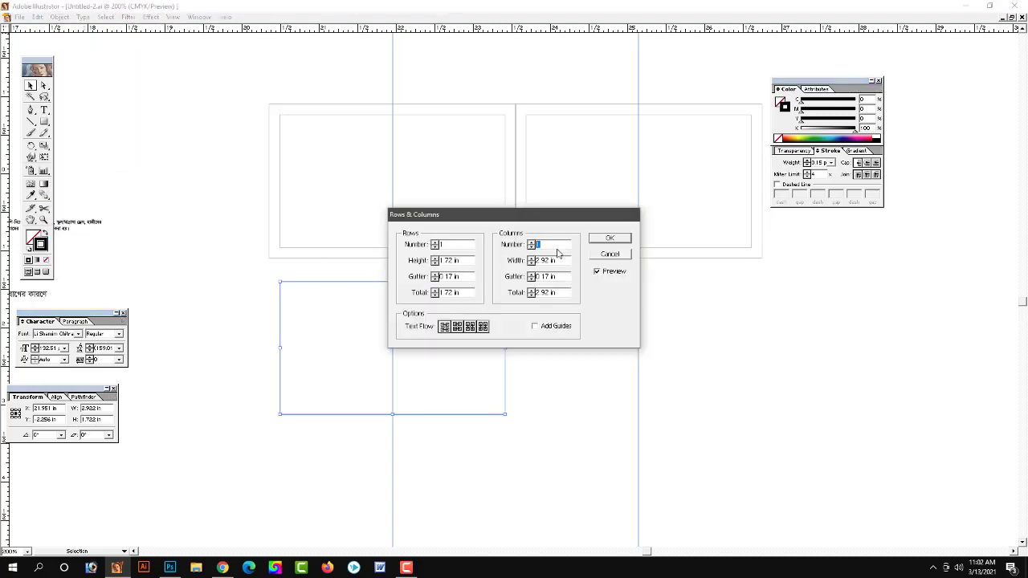
pyautogui.write('0')
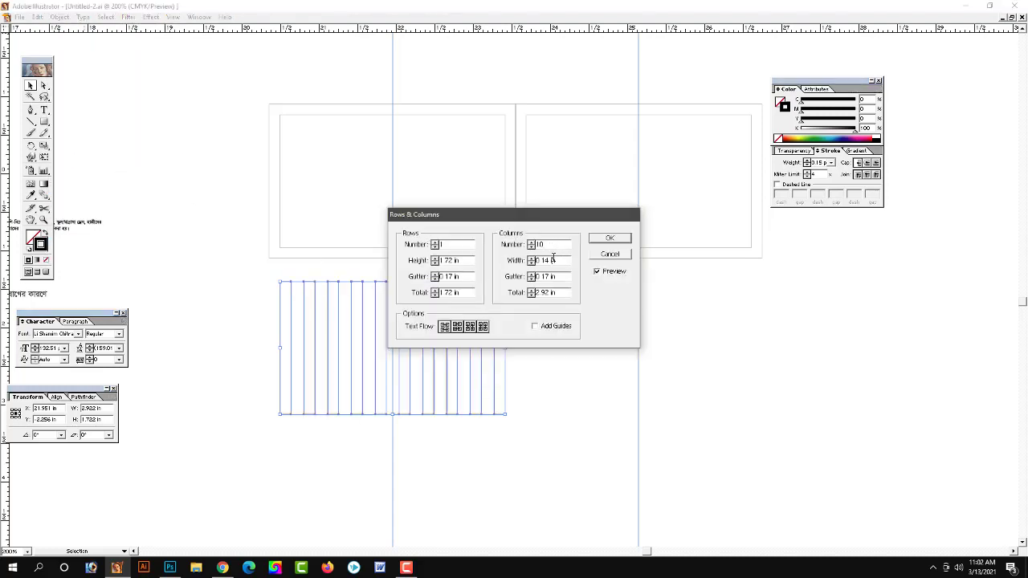
pyautogui.click(445, 248)
pyautogui.write('0')
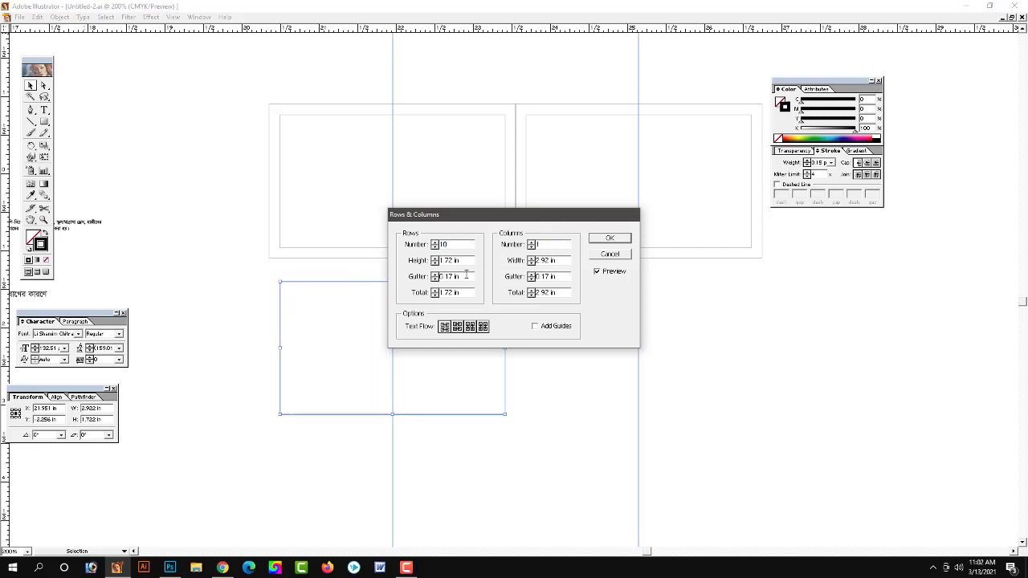
pyautogui.click(465, 276)
pyautogui.press('Tab')
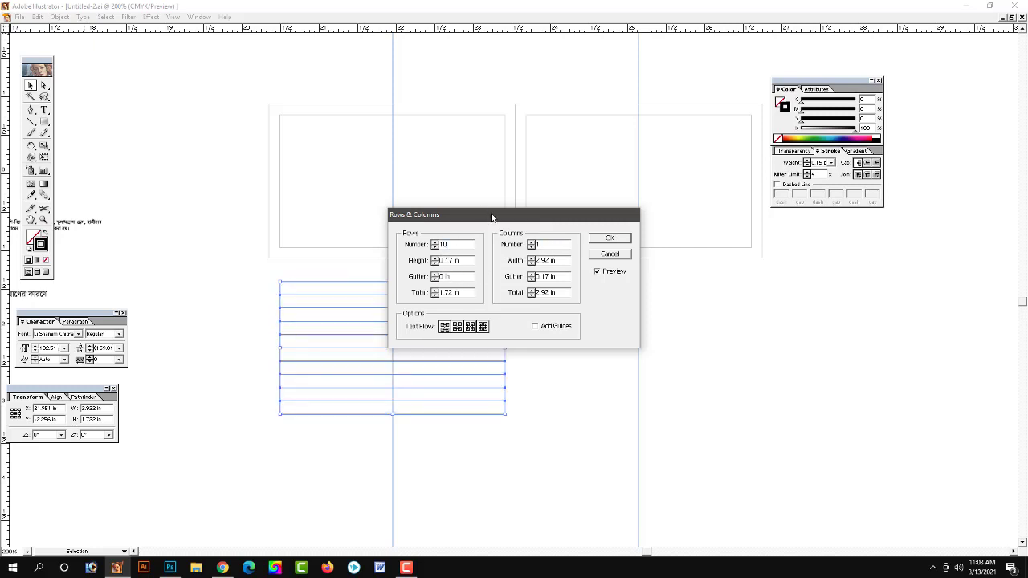
pyautogui.moveTo(492, 217); pyautogui.dragTo(552, 206)
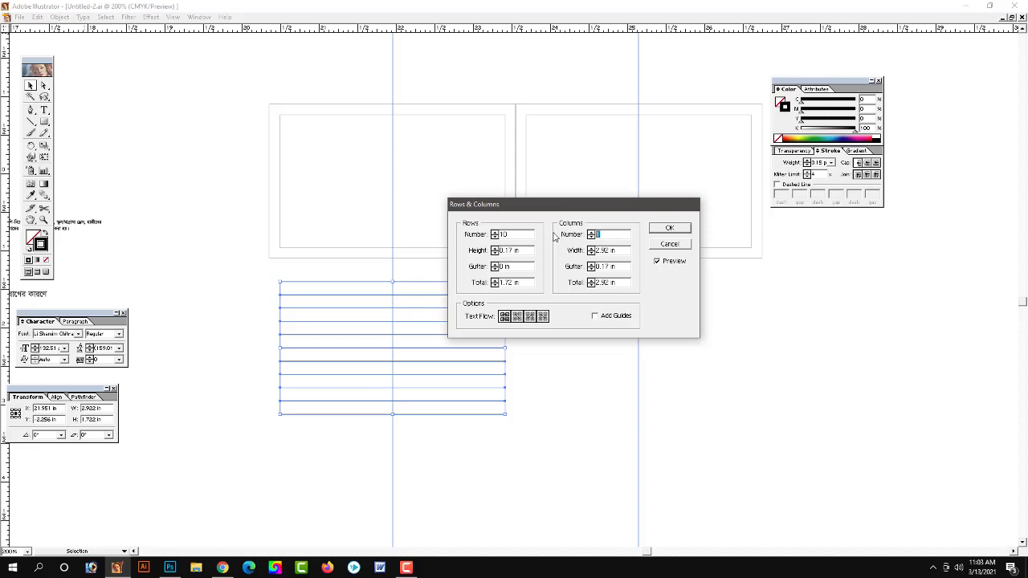
pyautogui.write('4')
pyautogui.doubleClick(619, 266)
pyautogui.write('0')
pyautogui.click(617, 251)
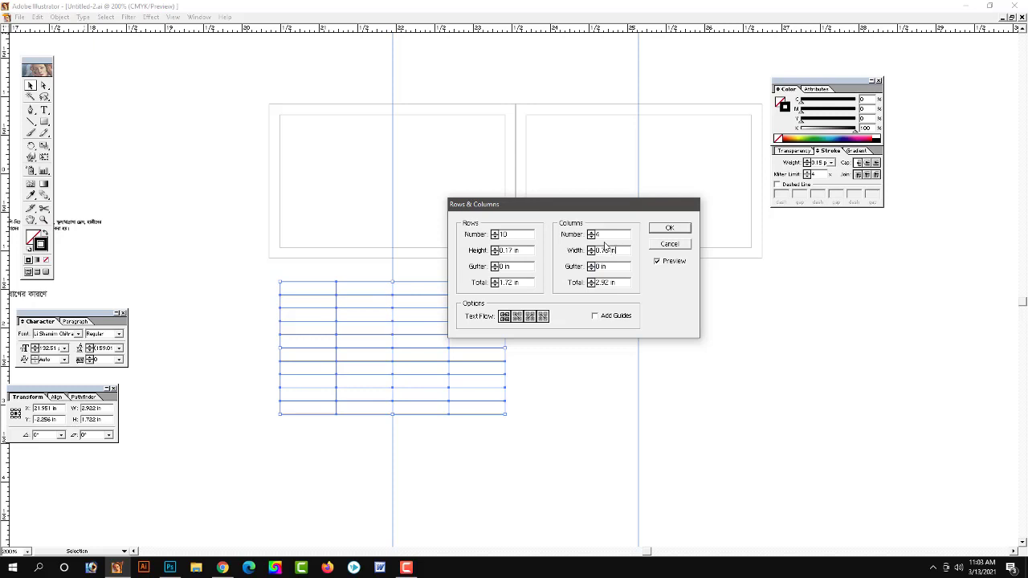
pyautogui.click(669, 229)
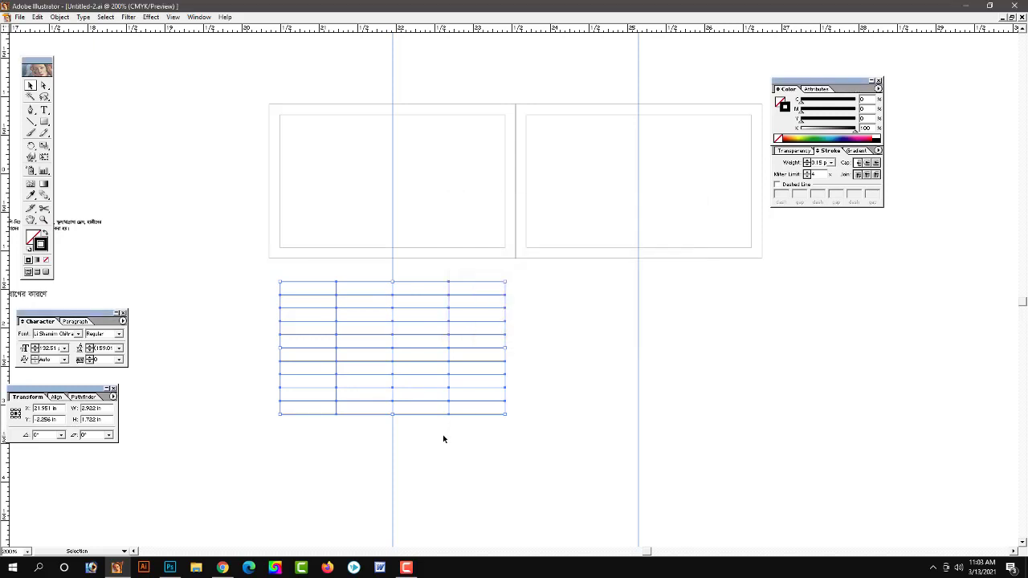
# Step: Hide the guides and delete the lower-left cells of the grid
pyautogui.click(435, 448)
pyautogui.moveTo(498, 453); pyautogui.dragTo(239, 258)
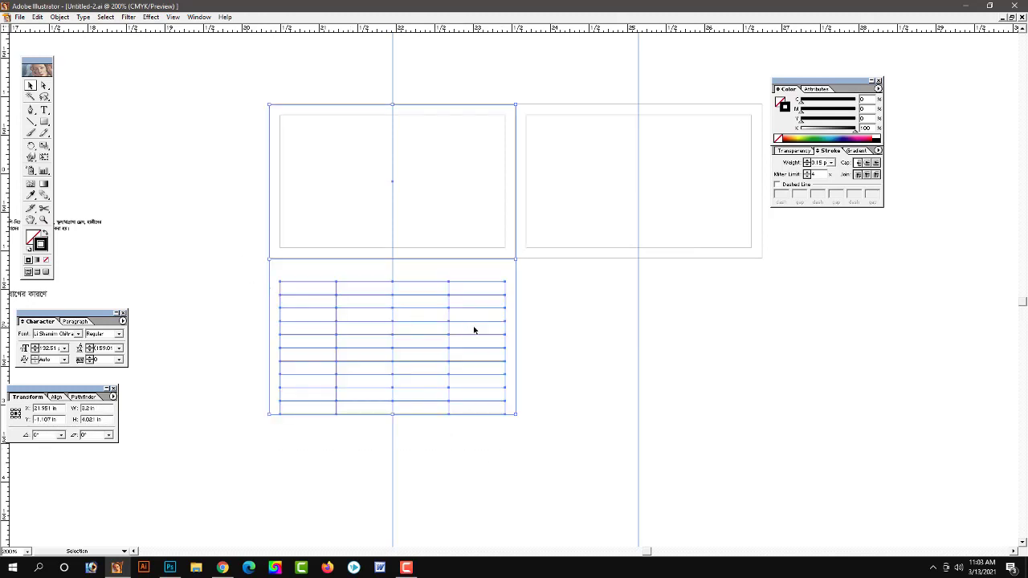
pyautogui.moveTo(535, 283); pyautogui.dragTo(228, 434)
pyautogui.hotkey('ctrl', ';')
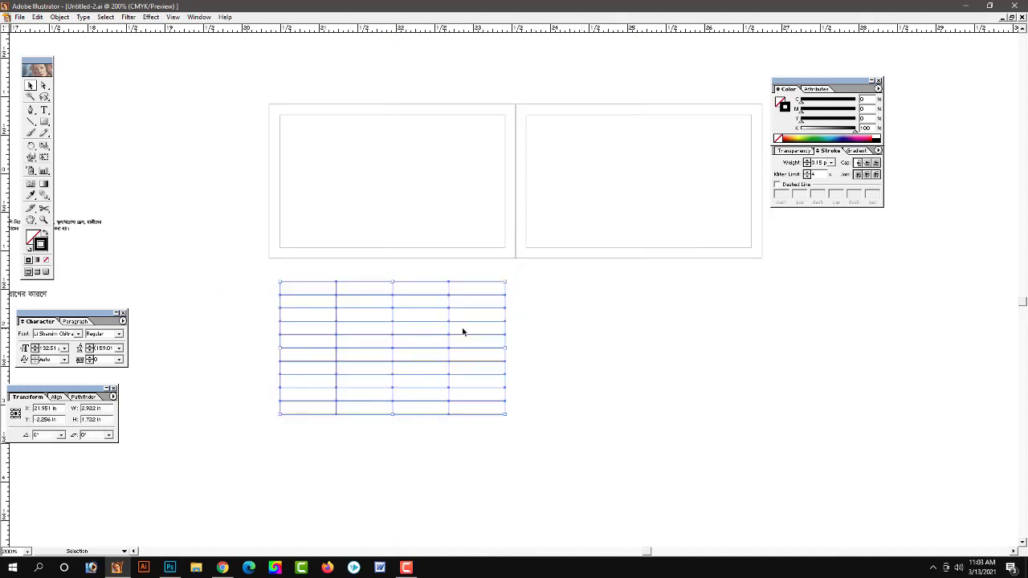
pyautogui.click(561, 372)
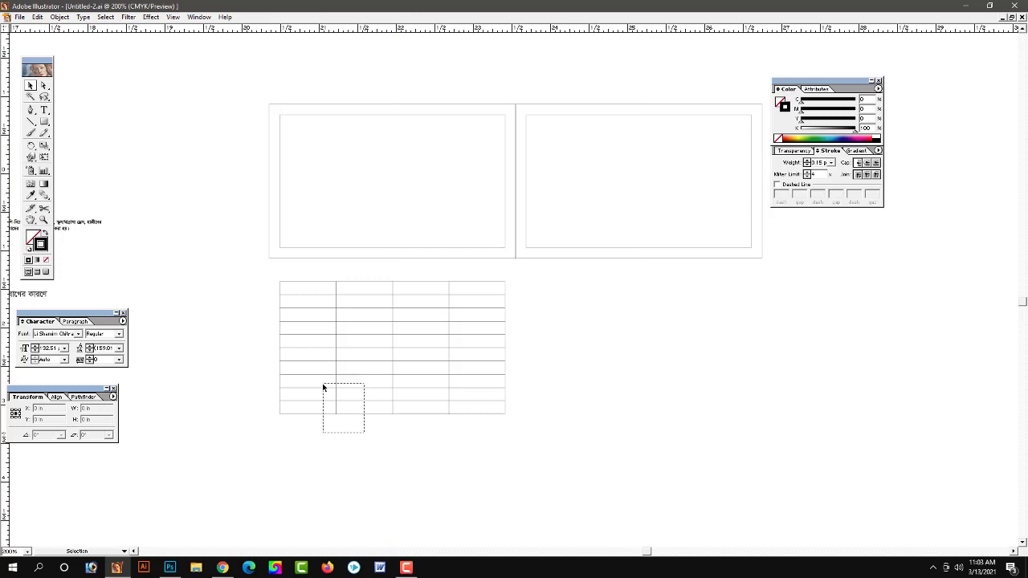
pyautogui.moveTo(363, 432); pyautogui.dragTo(323, 387)
pyautogui.press('Delete')
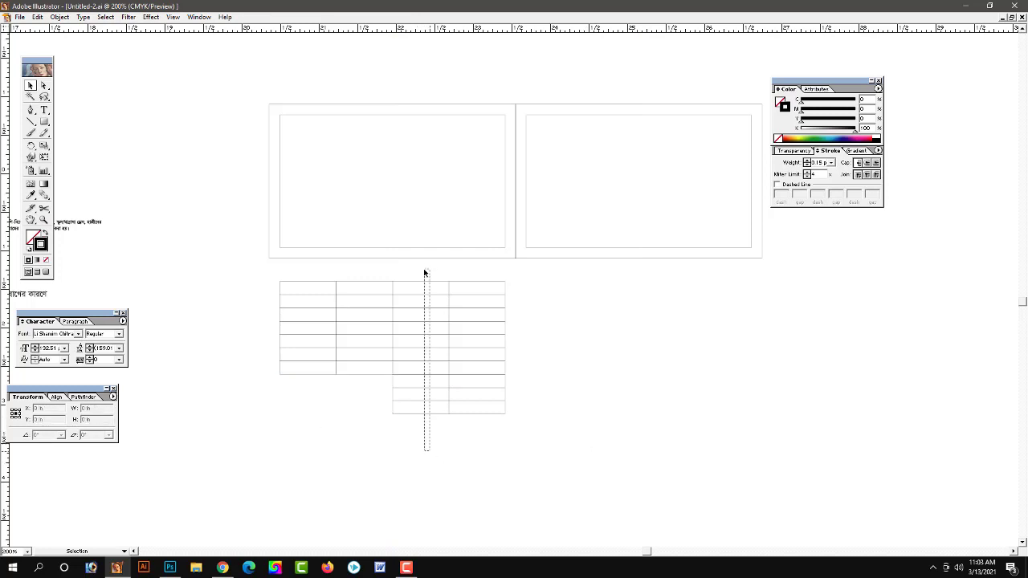
# Step: Shift a column edge right and move the left part's right column against the right-hand cells
pyautogui.moveTo(426, 314); pyautogui.dragTo(425, 273)
pyautogui.moveTo(394, 348); pyautogui.dragTo(420, 348)
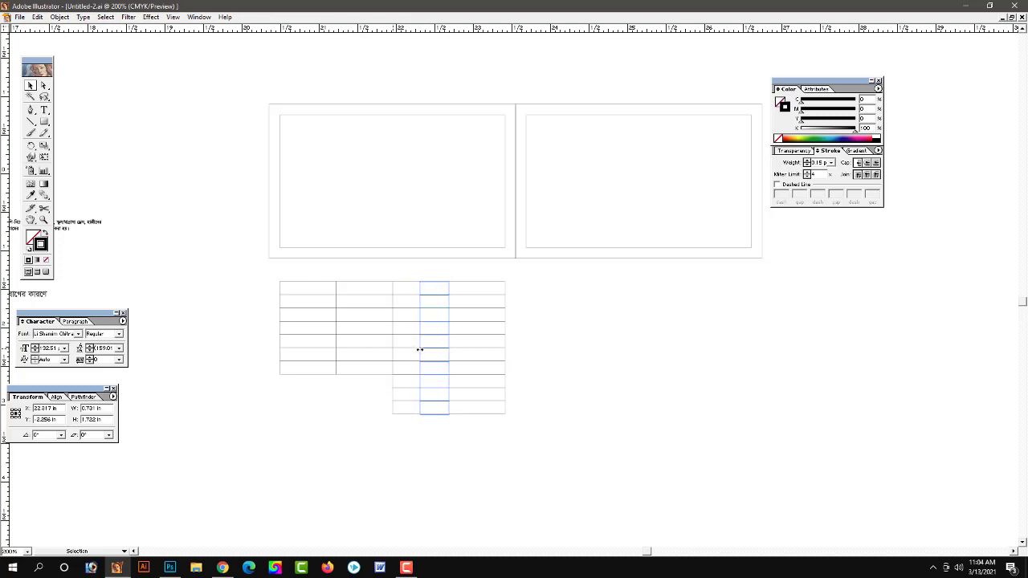
pyautogui.press('z')
pyautogui.click(448, 344)
pyautogui.scroll(-2, 498, 369)
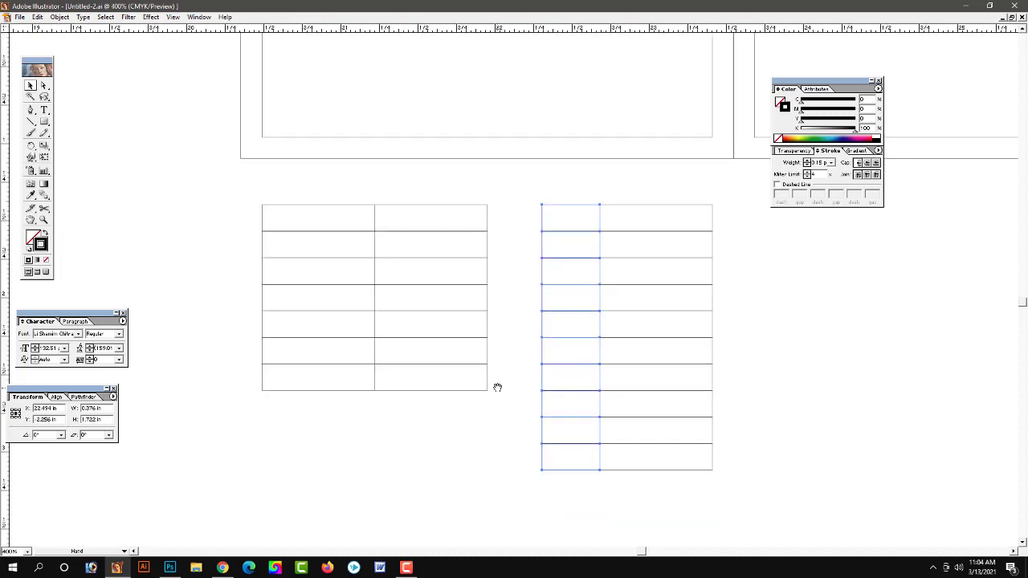
pyautogui.click(515, 347)
pyautogui.scroll(2, 504, 298)
pyautogui.press('v')
pyautogui.moveTo(512, 156); pyautogui.dragTo(409, 356)
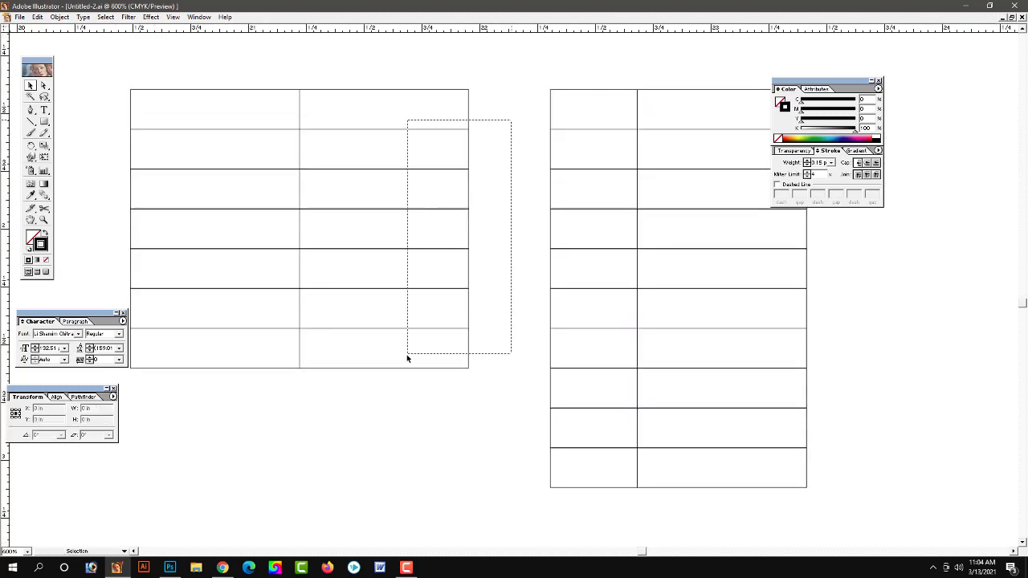
pyautogui.moveTo(421, 170); pyautogui.dragTo(542, 259)
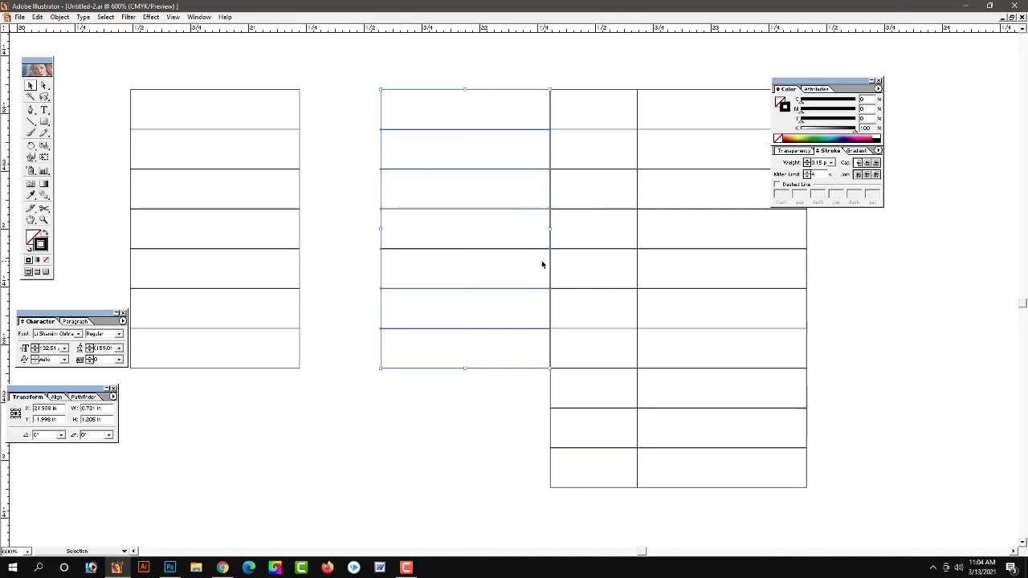
# Step: Check the column joins up close and narrow the moved column from its left side
pyautogui.press('z')
pyautogui.click(554, 289)
pyautogui.click(521, 322)
pyautogui.click(521, 322)
pyautogui.press('v')
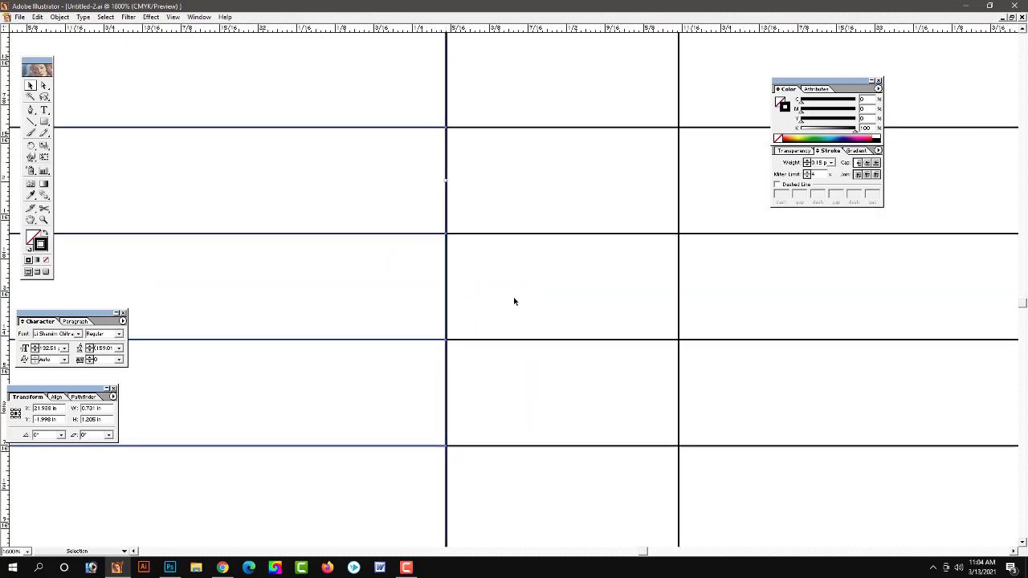
pyautogui.press('z')
pyautogui.keyDown('alt'); pyautogui.click(499, 336); pyautogui.keyUp('alt')
pyautogui.keyDown('alt'); pyautogui.click(499, 336); pyautogui.keyUp('alt')
pyautogui.keyDown('alt'); pyautogui.click(499, 336); pyautogui.keyUp('alt')
pyautogui.keyDown('alt'); pyautogui.click(452, 317); pyautogui.keyUp('alt')
pyautogui.press('v')
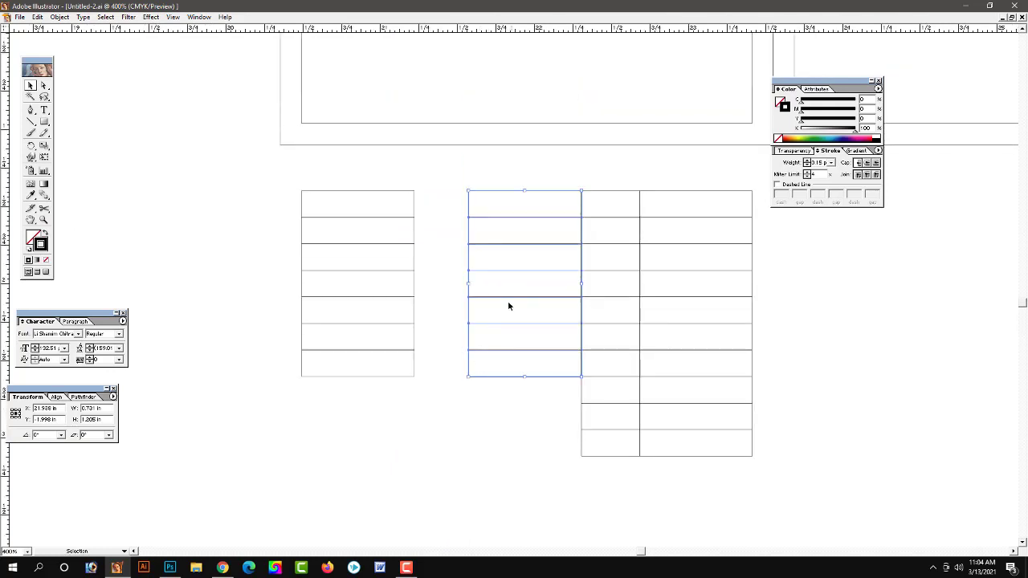
pyautogui.moveTo(472, 283); pyautogui.dragTo(536, 292)
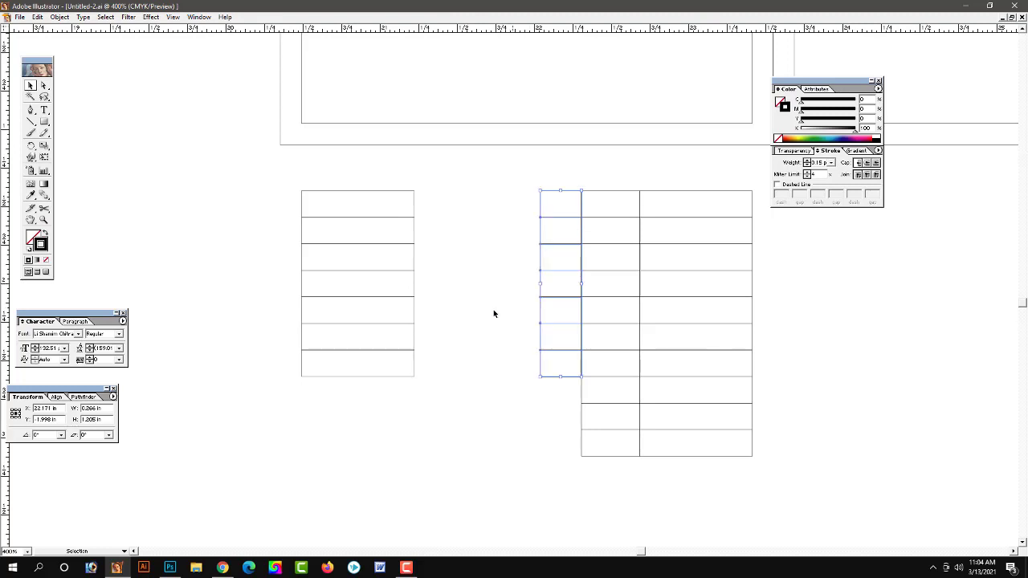
# Step: Widen the left block of cells to meet the narrow columns
pyautogui.moveTo(443, 188); pyautogui.dragTo(383, 388)
pyautogui.hotkey('ctrl', '=')
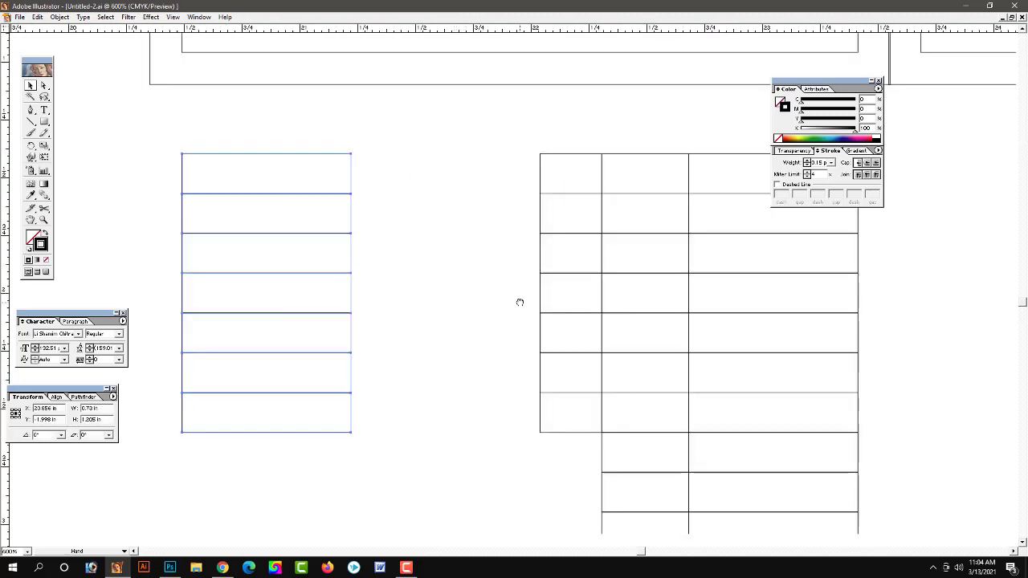
pyautogui.moveTo(350, 293); pyautogui.dragTo(540, 292)
pyautogui.hotkey('ctrl', '-')
pyautogui.hotkey('ctrl', '-')
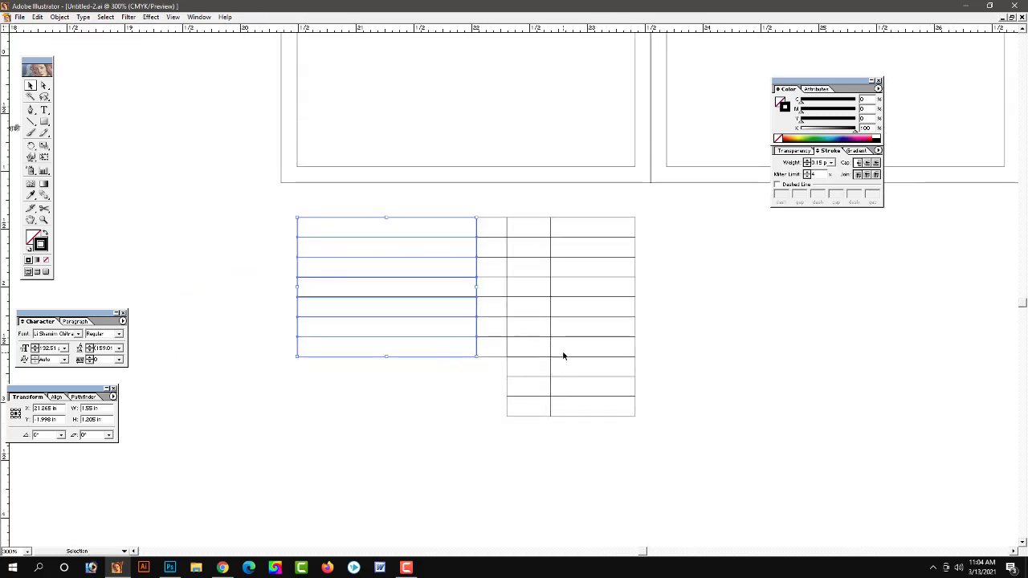
# Step: Select the entire table and move it up into the left double frame
pyautogui.moveTo(269, 213)
pyautogui.mouseDown()
pyautogui.moveTo(658, 443)
pyautogui.moveTo(290, 202)
pyautogui.mouseUp()
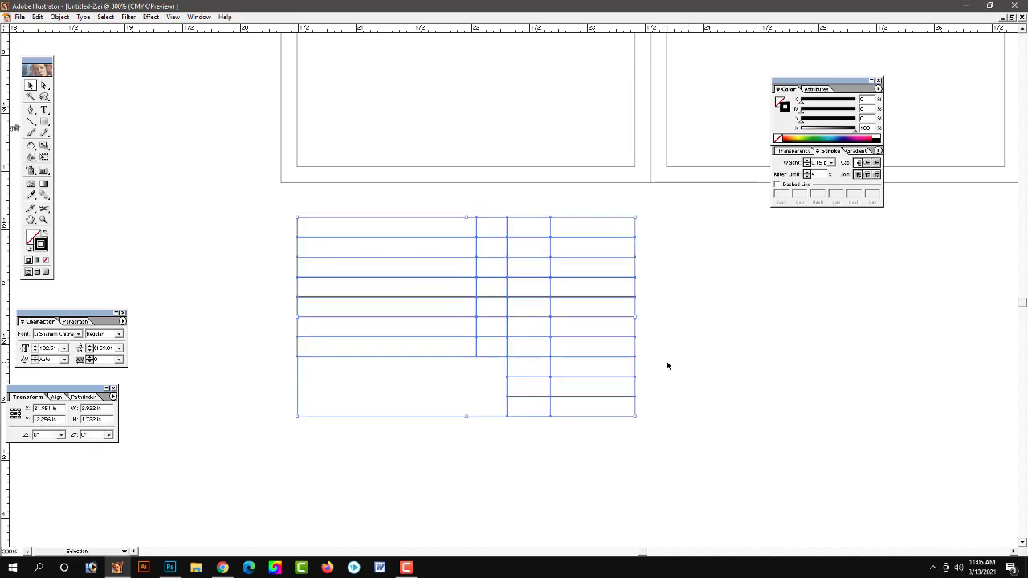
pyautogui.hotkey('ctrl', '-')
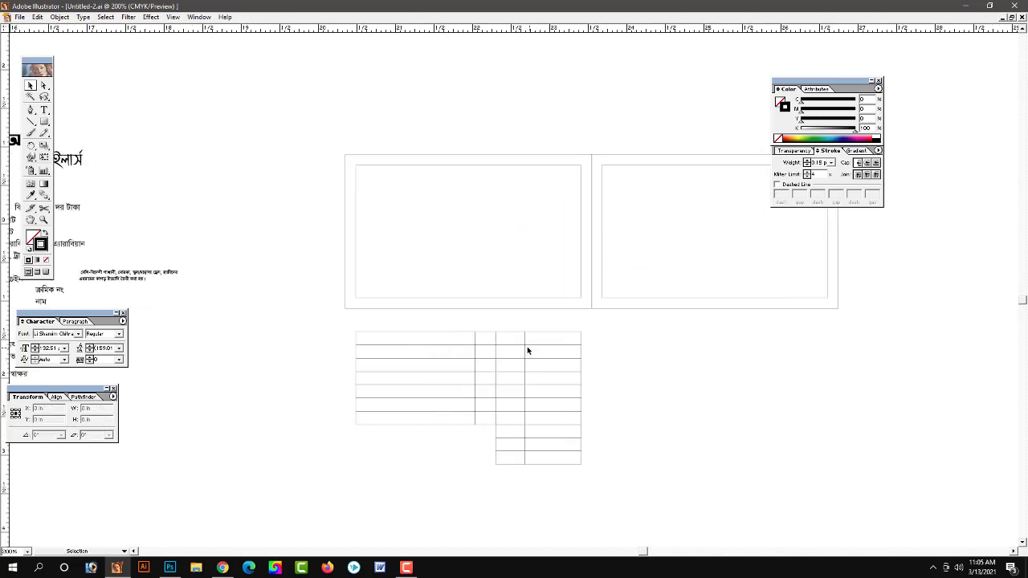
pyautogui.moveTo(526, 349); pyautogui.dragTo(530, 181)
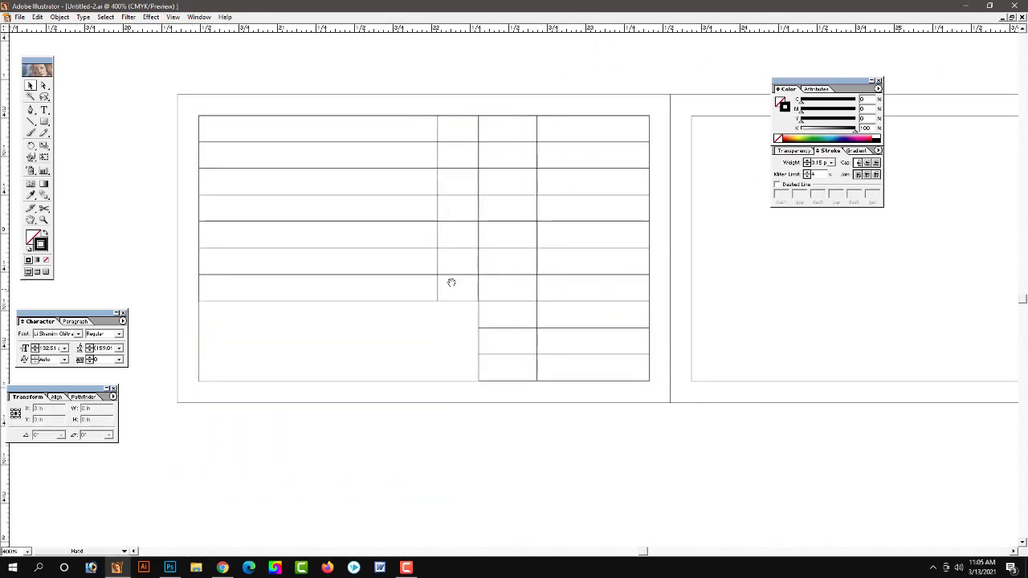
pyautogui.hotkey('ctrl', '-')
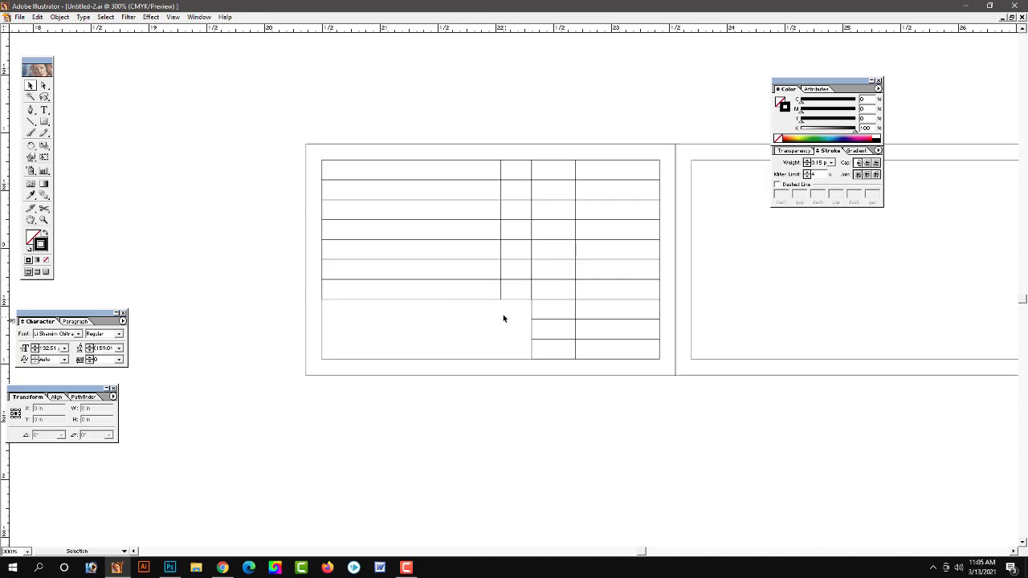
pyautogui.hotkey('ctrl', '-')
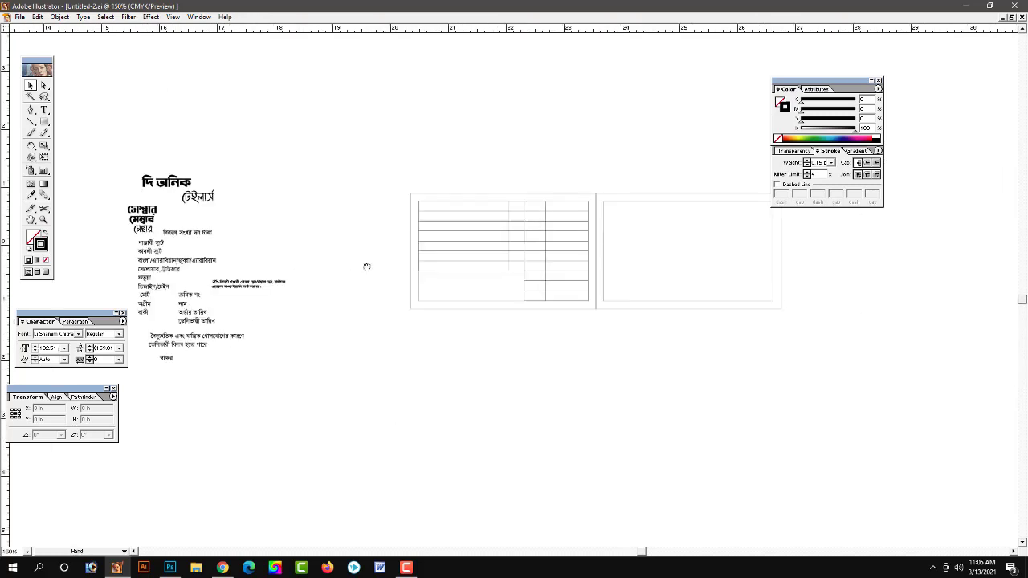
# Step: Copy the heading line into the table's top row, keeping only বিবরণ in the first cell
pyautogui.moveTo(123, 232); pyautogui.dragTo(444, 181)
pyautogui.hotkey('ctrl', '+')
pyautogui.hotkey('ctrl', '+')
pyautogui.hotkey('ctrl', '+')
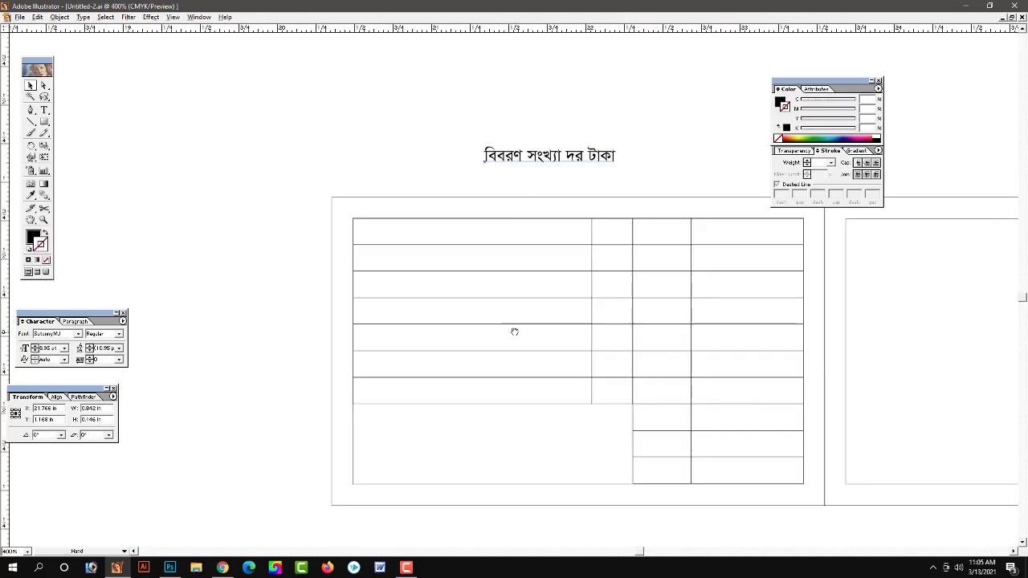
pyautogui.moveTo(552, 114)
pyautogui.mouseDown()
pyautogui.moveTo(462, 190)
pyautogui.moveTo(507, 191)
pyautogui.mouseUp()
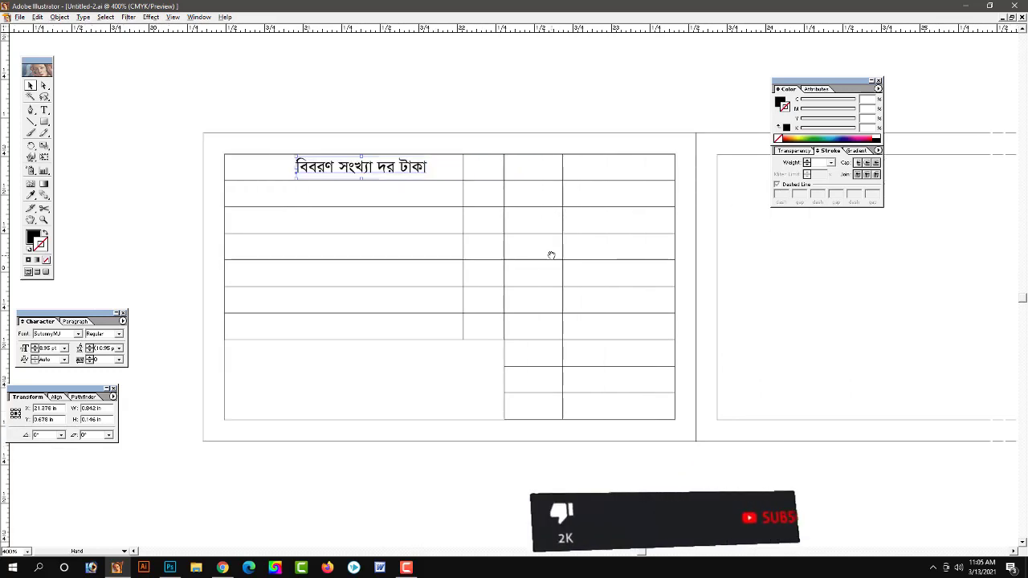
pyautogui.moveTo(363, 191); pyautogui.dragTo(452, 192)
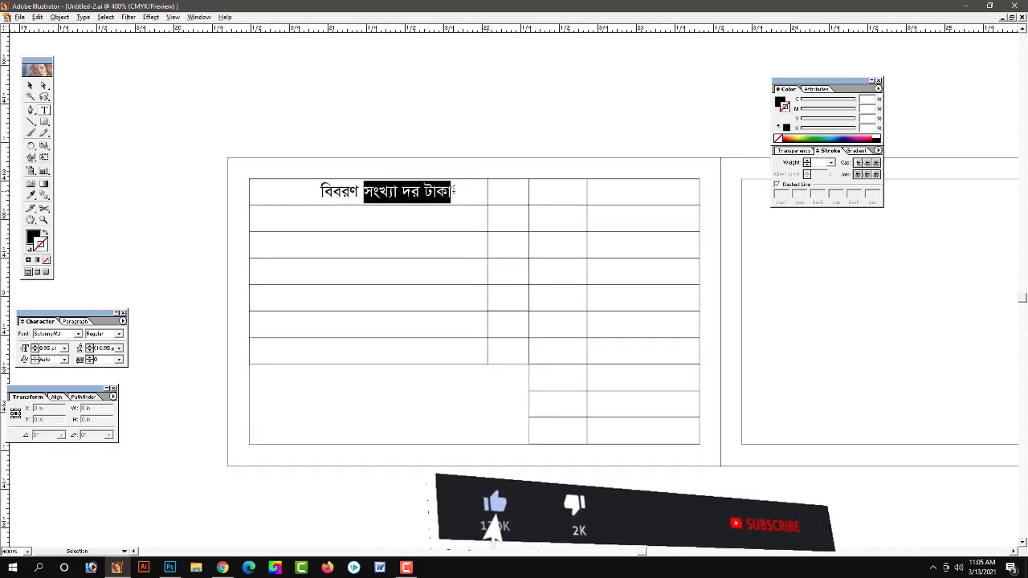
pyautogui.press('BackSpace')
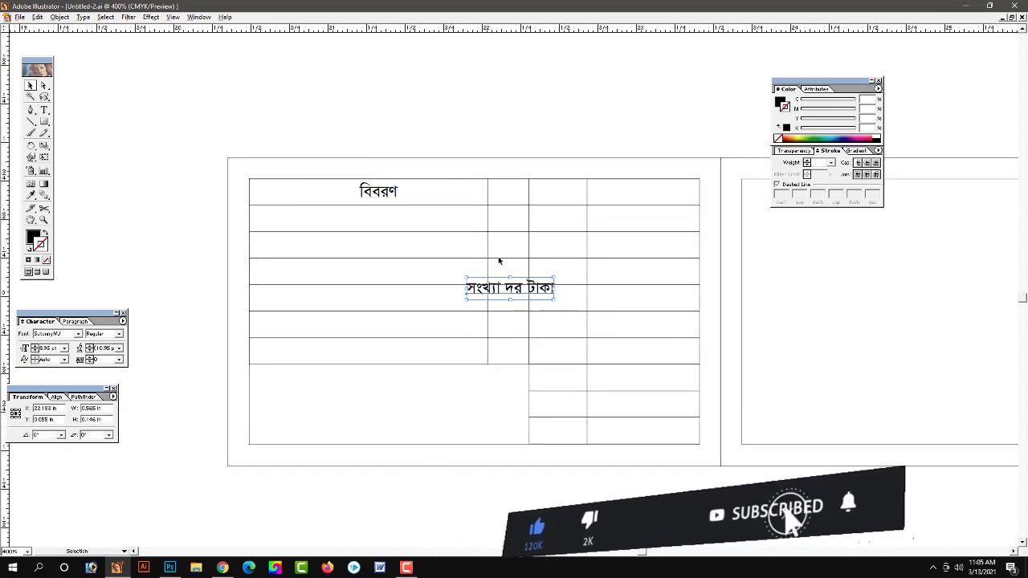
# Step: Cut সংখ্যা from the title line and place it in the second header cell
pyautogui.moveTo(470, 97); pyautogui.dragTo(527, 97)
pyautogui.hotkey('ctrl', 'x')
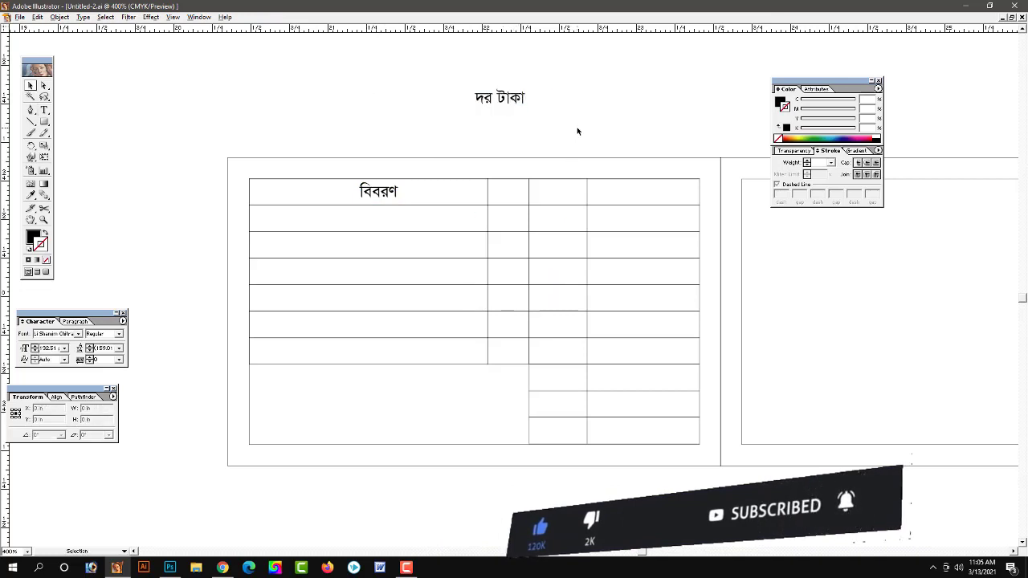
pyautogui.hotkey('ctrl', 'v')
pyautogui.moveTo(510, 285); pyautogui.dragTo(522, 191)
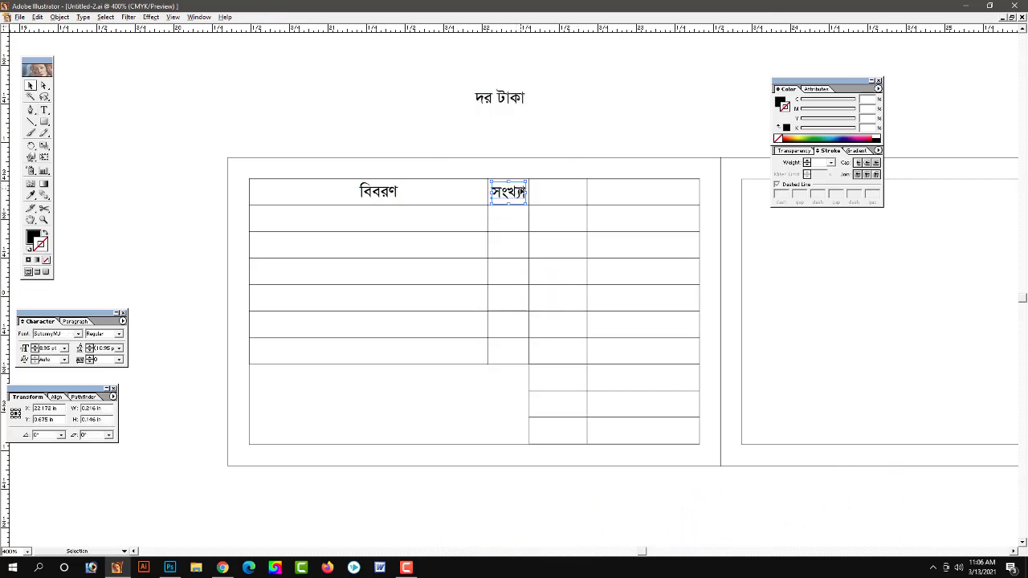
pyautogui.click(546, 135)
# Step: Move দর and টাকা from the title line into the third and fourth header cells
pyautogui.press('t')
pyautogui.moveTo(498, 97); pyautogui.dragTo(436, 97)
pyautogui.press('Delete')
pyautogui.press('Escape')
pyautogui.hotkey('ctrl', 'v')
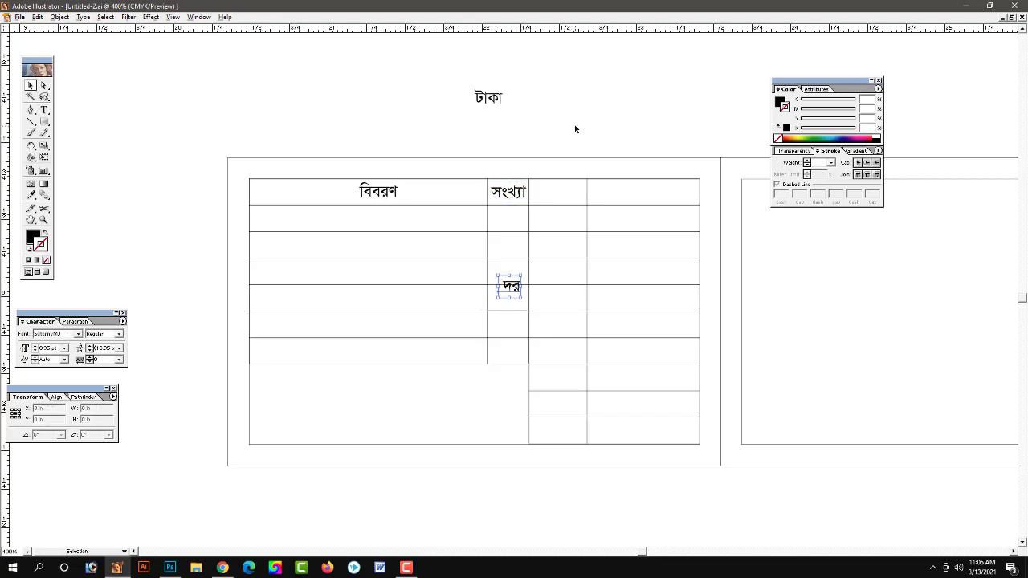
pyautogui.moveTo(506, 287)
pyautogui.mouseDown()
pyautogui.moveTo(574, 204)
pyautogui.moveTo(558, 193)
pyautogui.mouseUp()
pyautogui.moveTo(488, 97); pyautogui.dragTo(635, 191)
# Step: Set the header words to 9 pt text size
pyautogui.keyDown('shift'); pyautogui.click(557, 192); pyautogui.keyUp('shift')
pyautogui.keyDown('shift'); pyautogui.click(507, 193); pyautogui.keyUp('shift')
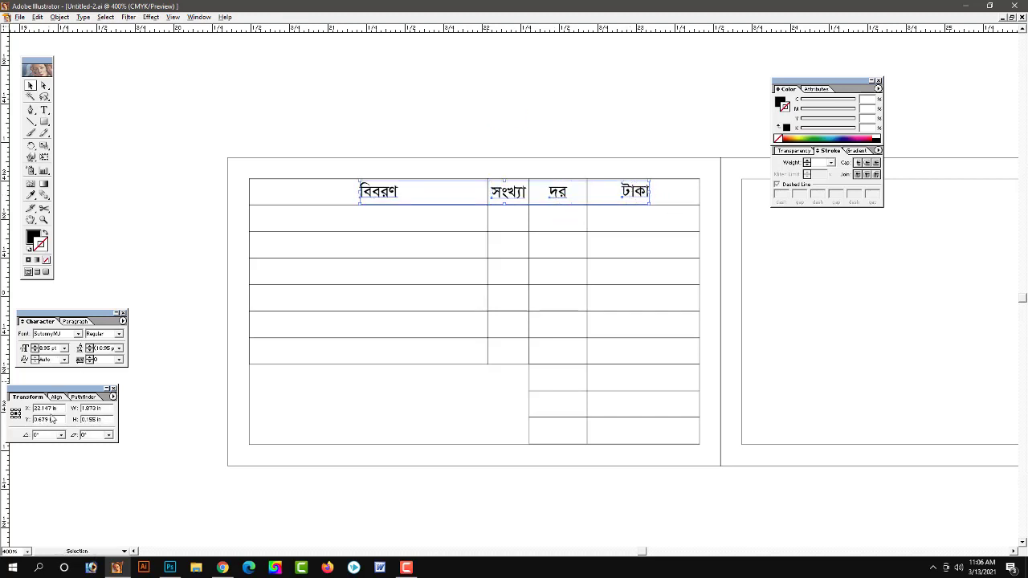
pyautogui.click(46, 347)
pyautogui.write('9')
pyautogui.press('Tab')
# Step: Centre each header word, including বিবরণ and টাকা, within its cell
pyautogui.click(532, 195)
pyautogui.keyDown('shift'); pyautogui.click(562, 195); pyautogui.keyUp('shift')
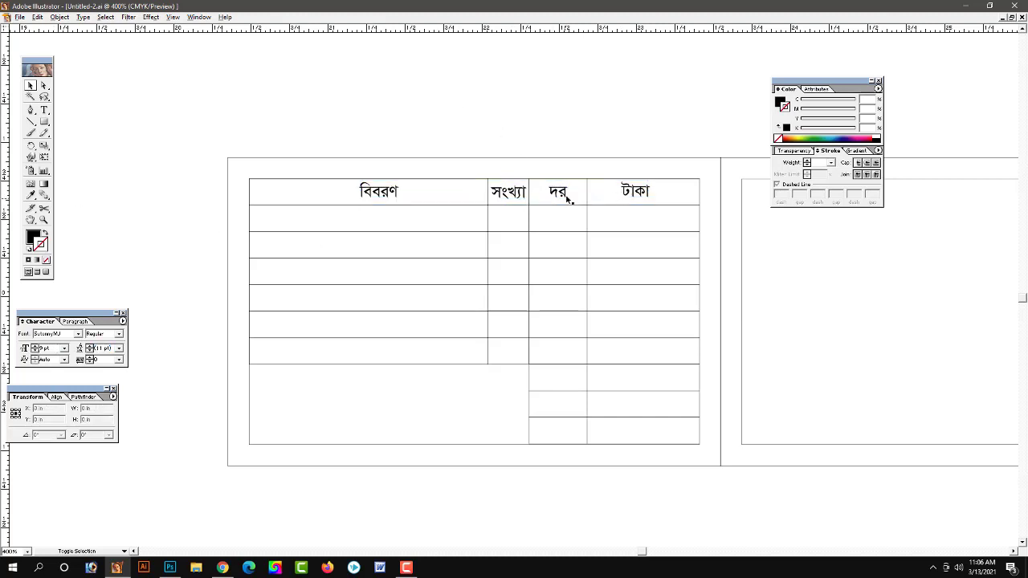
pyautogui.keyDown('shift'); pyautogui.click(635, 191); pyautogui.keyUp('shift')
pyautogui.keyDown('shift'); pyautogui.click(378, 192); pyautogui.keyUp('shift')
pyautogui.click(54, 397)
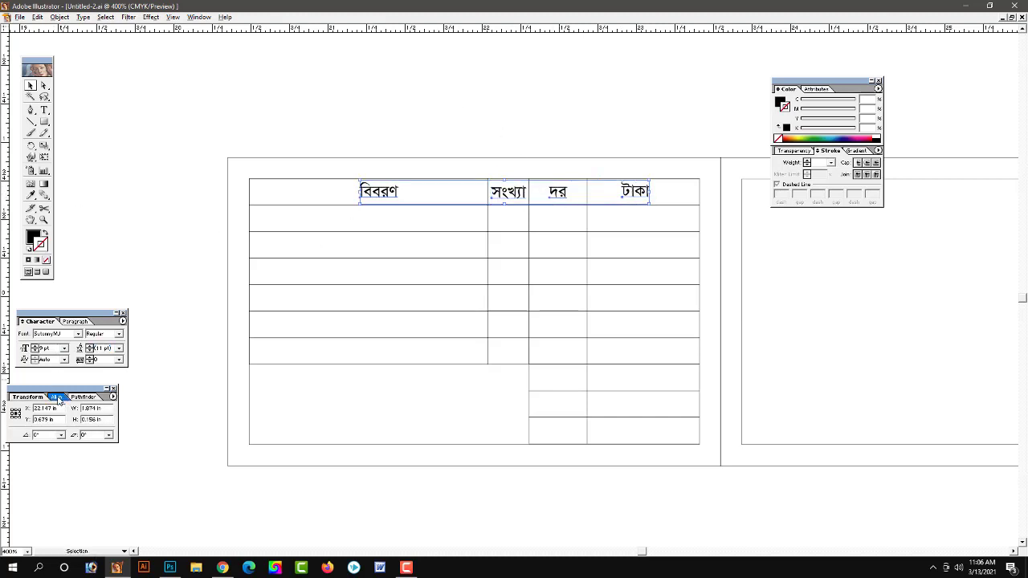
pyautogui.click(530, 120)
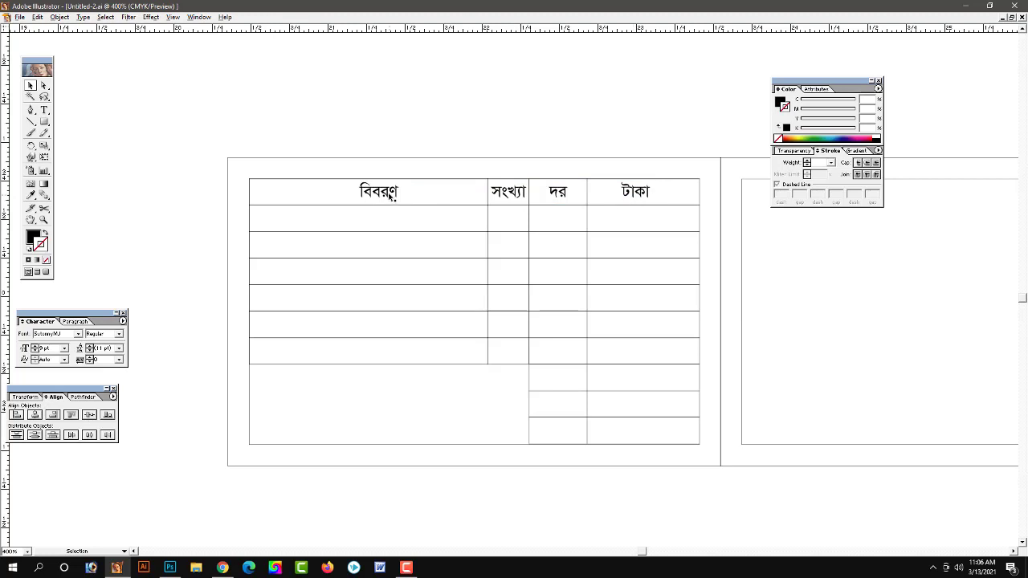
pyautogui.moveTo(379, 193); pyautogui.dragTo(371, 193)
pyautogui.click(507, 193)
pyautogui.click(560, 193)
pyautogui.moveTo(634, 191); pyautogui.dragTo(639, 191)
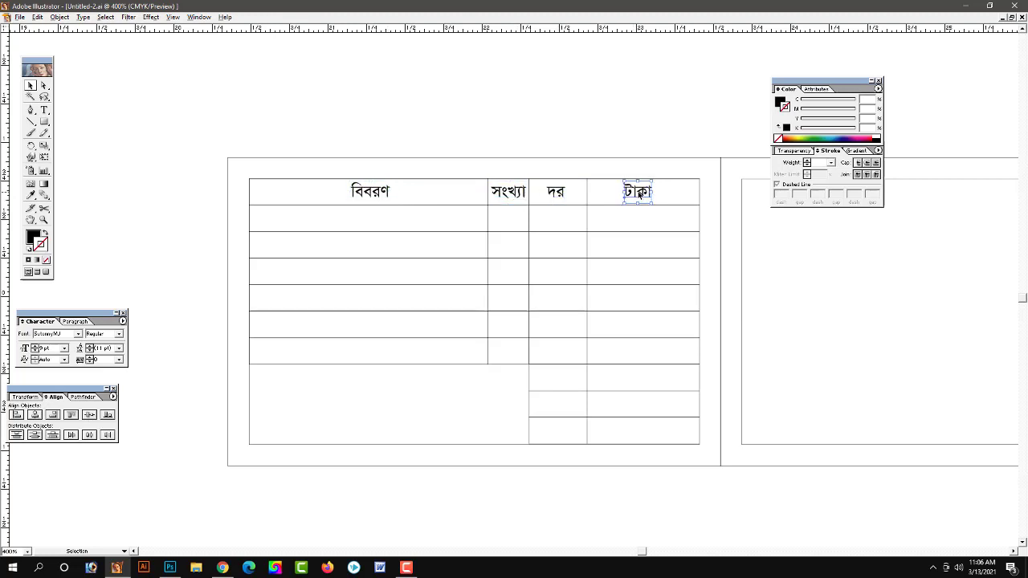
# Step: Lower all four header words slightly and make them Bold
pyautogui.keyDown('shift'); pyautogui.click(556, 193); pyautogui.keyUp('shift')
pyautogui.keyDown('shift'); pyautogui.click(507, 193); pyautogui.keyUp('shift')
pyautogui.keyDown('shift'); pyautogui.click(377, 192); pyautogui.keyUp('shift')
pyautogui.moveTo(447, 193); pyautogui.dragTo(447, 195)
pyautogui.click(118, 333)
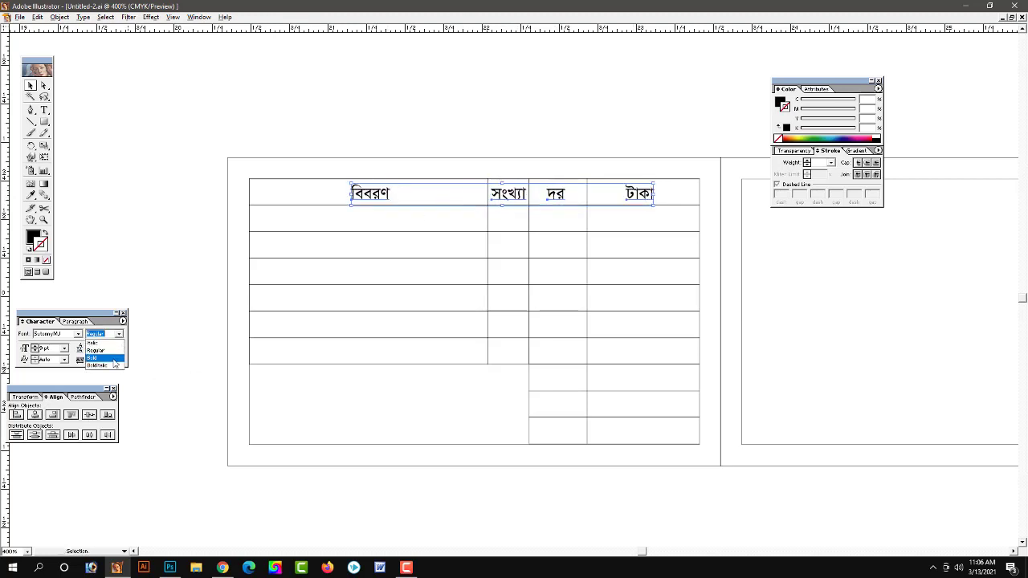
pyautogui.click(103, 353)
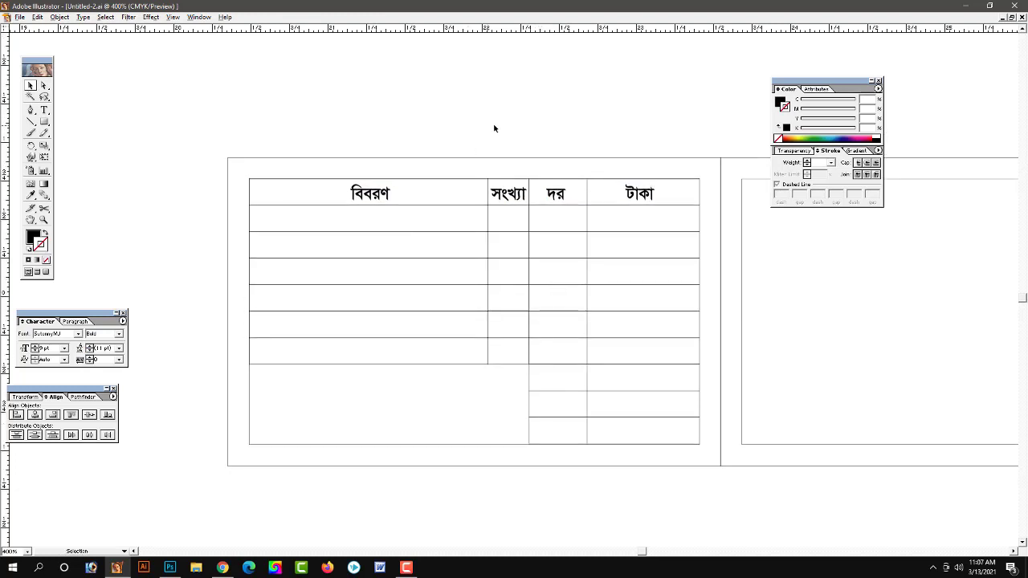
# Step: Move the six garment names, পাঞ্জাবী স্যুট to ডিজাইন/চেইন, into the table's left column
pyautogui.hscroll(-5, 541, 277)
pyautogui.scroll(-2, 378, 374)
pyautogui.hotkey('ctrl', '-')
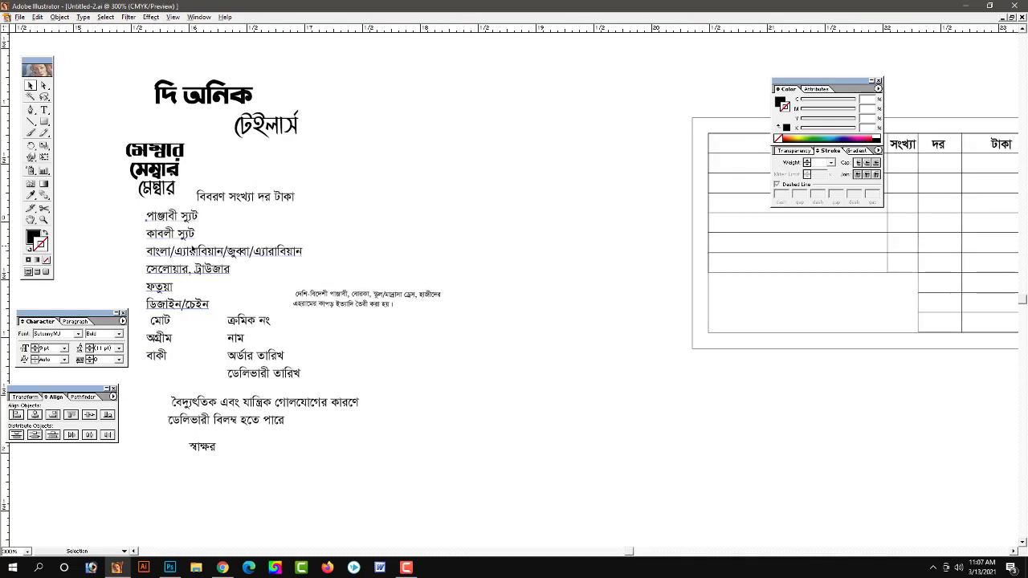
pyautogui.click(192, 249)
pyautogui.keyDown('shift'); pyautogui.click(172, 342); pyautogui.keyUp('shift')
pyautogui.moveTo(211, 255); pyautogui.dragTo(622, 200)
pyautogui.moveTo(843, 260)
pyautogui.mouseDown()
pyautogui.moveTo(394, 259)
pyautogui.moveTo(418, 272)
pyautogui.mouseUp()
pyautogui.moveTo(161, 208); pyautogui.dragTo(281, 418)
pyautogui.moveTo(482, 490)
pyautogui.mouseDown()
pyautogui.moveTo(241, 377)
pyautogui.moveTo(329, 178)
pyautogui.mouseUp()
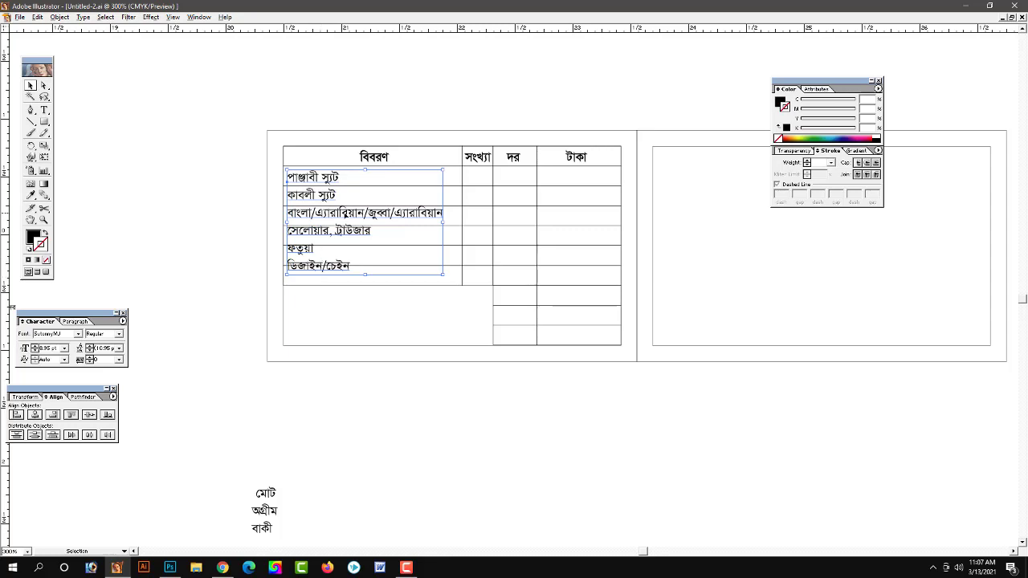
# Step: Increase the garment list's leading to one name per row and nudge it right
pyautogui.hotkey('alt', 'Down')
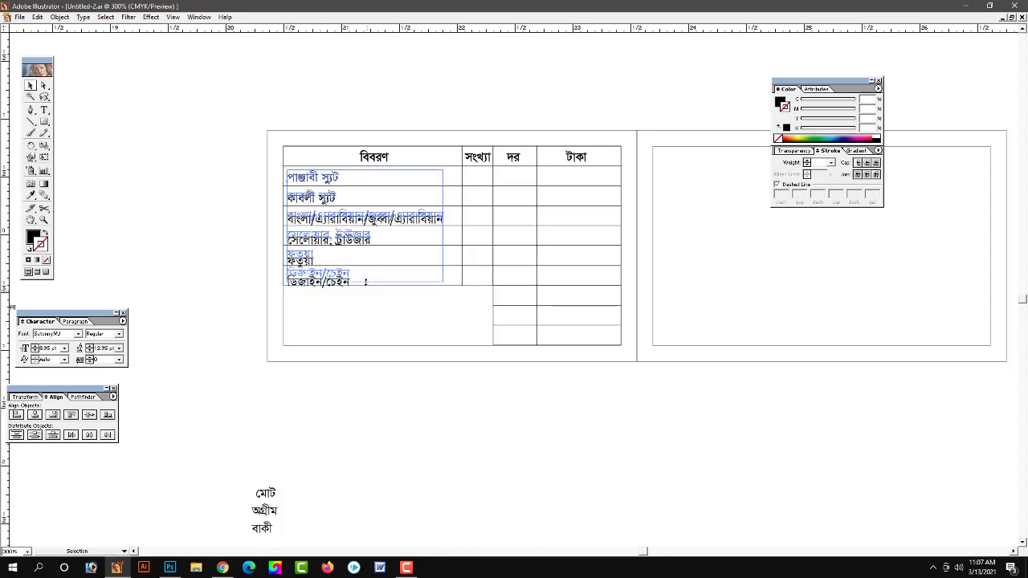
pyautogui.scroll(1, 256, 260)
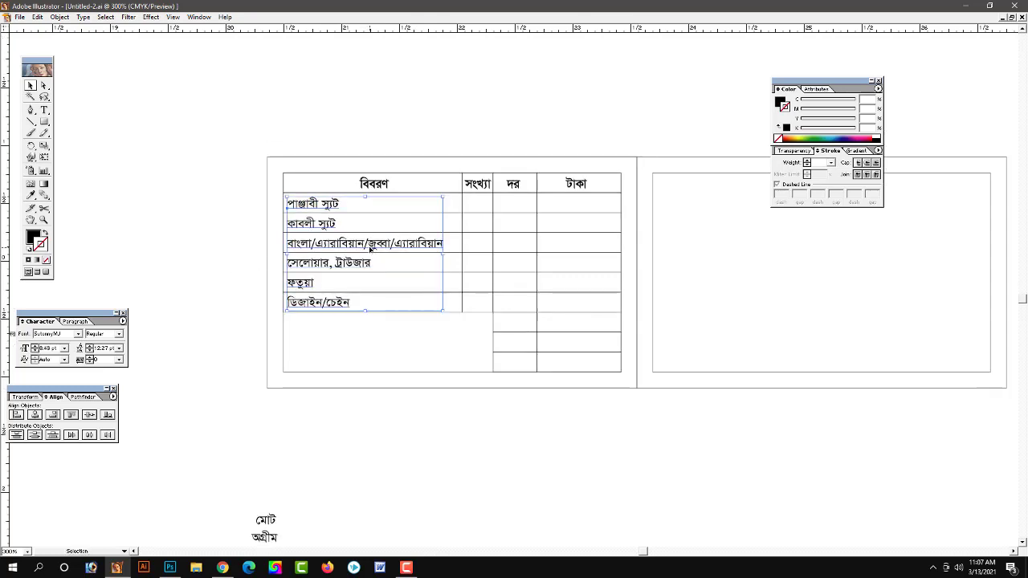
pyautogui.press('Right')
pyautogui.press('Right')
pyautogui.press('Right')
pyautogui.press('Right')
pyautogui.press('Right')
pyautogui.press('Right')
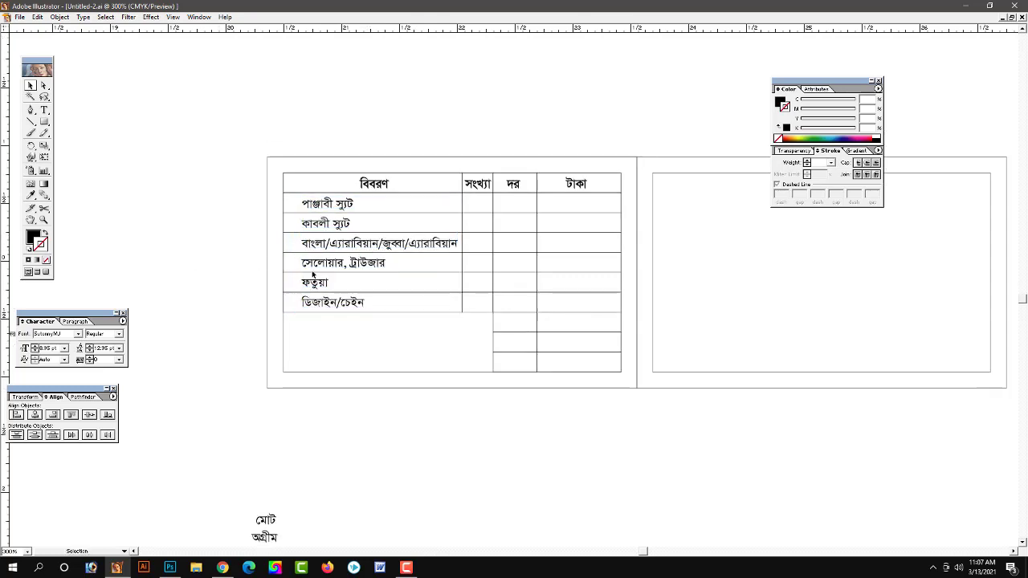
pyautogui.scroll(-2, 220, 254)
# Step: Duplicate the row text beside the table and retype it as the মোট/অগ্রীম/বাকী labels
pyautogui.moveTo(243, 471)
pyautogui.mouseDown()
pyautogui.moveTo(463, 329)
pyautogui.moveTo(441, 406)
pyautogui.mouseUp()
pyautogui.moveTo(319, 194); pyautogui.dragTo(516, 311)
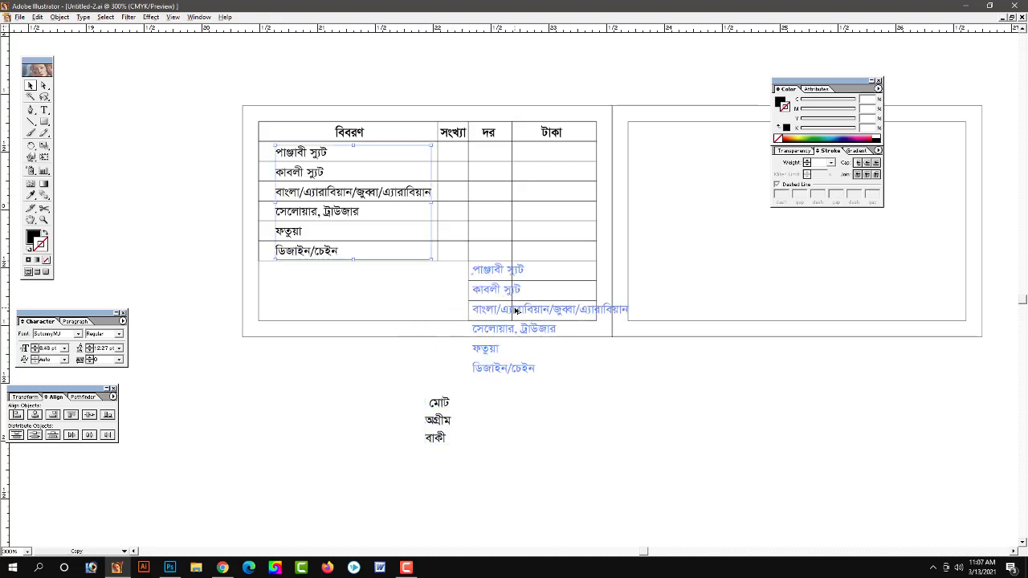
pyautogui.doubleClick(499, 275)
pyautogui.hotkey('ctrl', 'a')
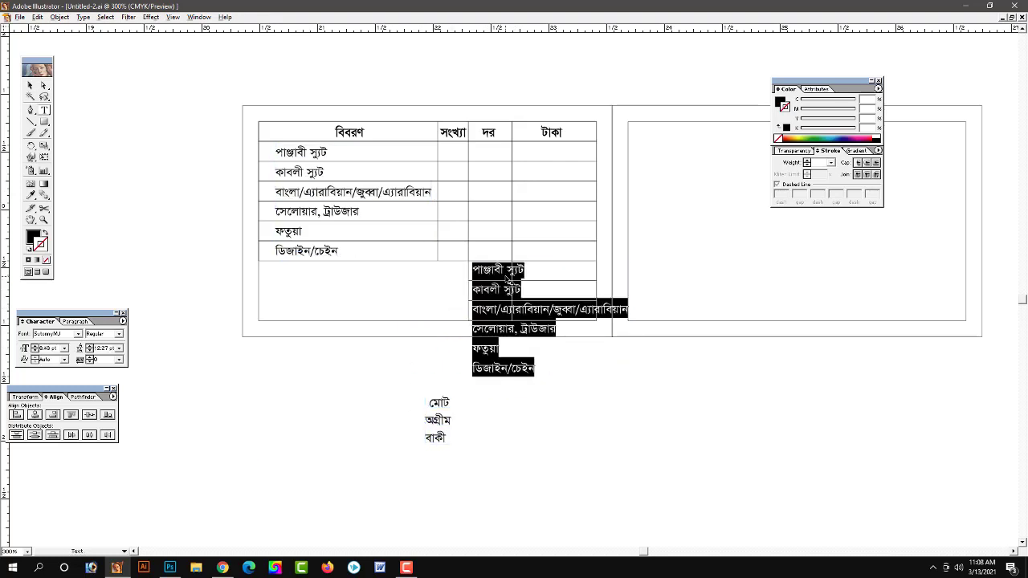
pyautogui.press('BackSpace')
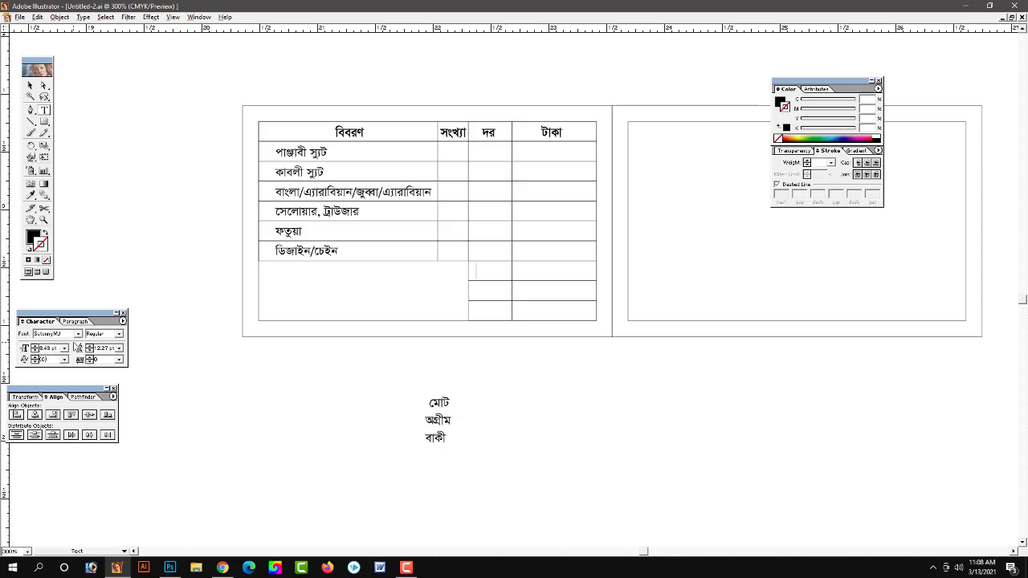
pyautogui.write('মোট ')
pyautogui.write('অগ্রীম')
# Step: Right-align the summary labels and position them in the দর column's bottom rows
pyautogui.press('Escape')
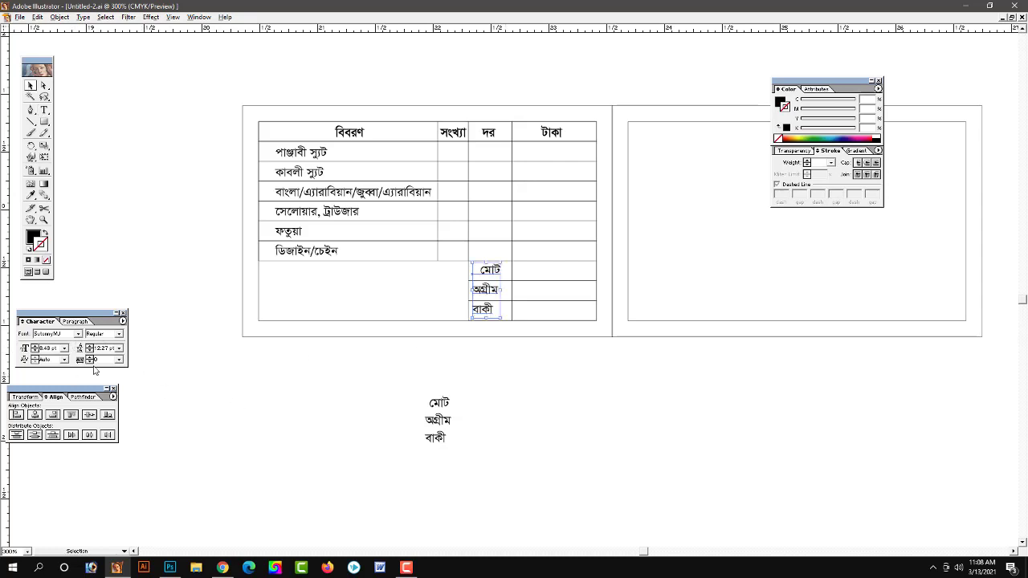
pyautogui.click(74, 321)
pyautogui.click(71, 333)
pyautogui.moveTo(460, 289); pyautogui.dragTo(492, 289)
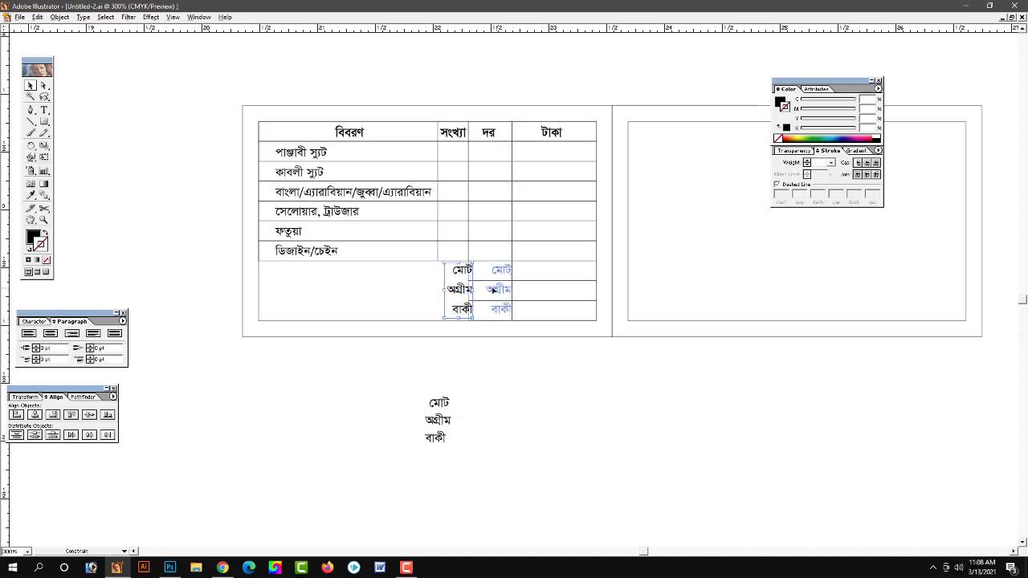
pyautogui.click(543, 392)
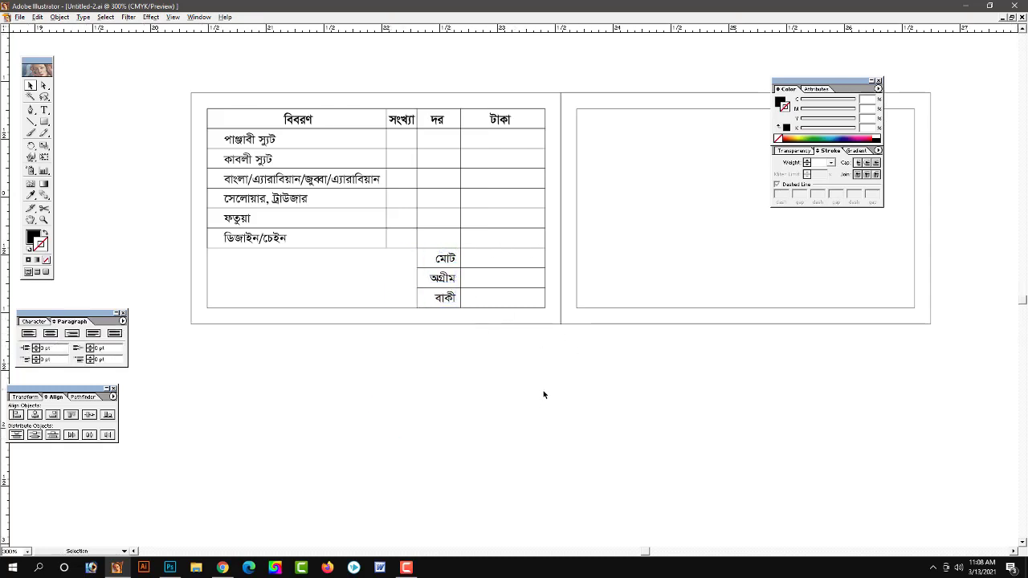
pyautogui.moveTo(509, 256); pyautogui.dragTo(509, 307)
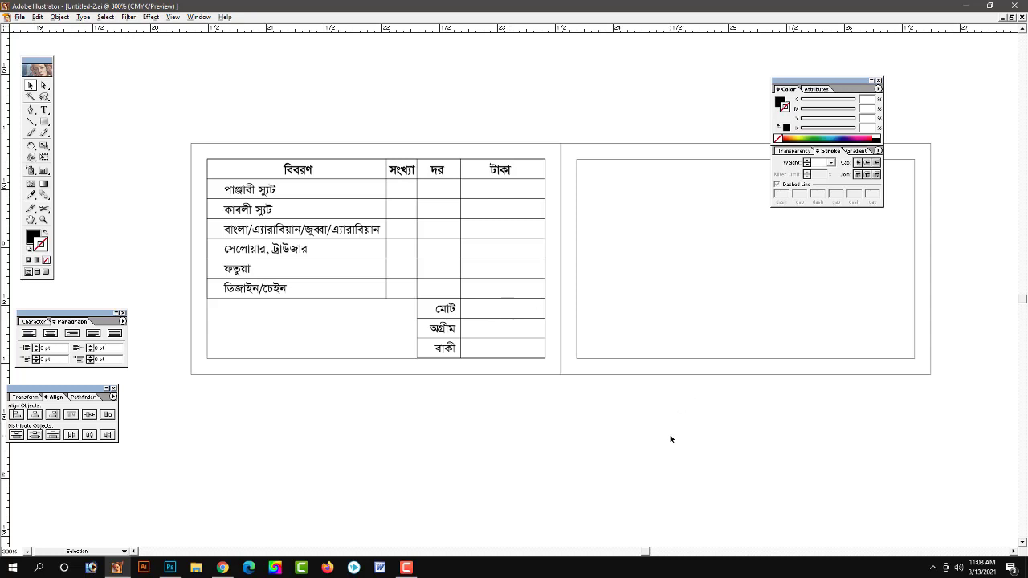
pyautogui.moveTo(720, 448); pyautogui.dragTo(605, 468)
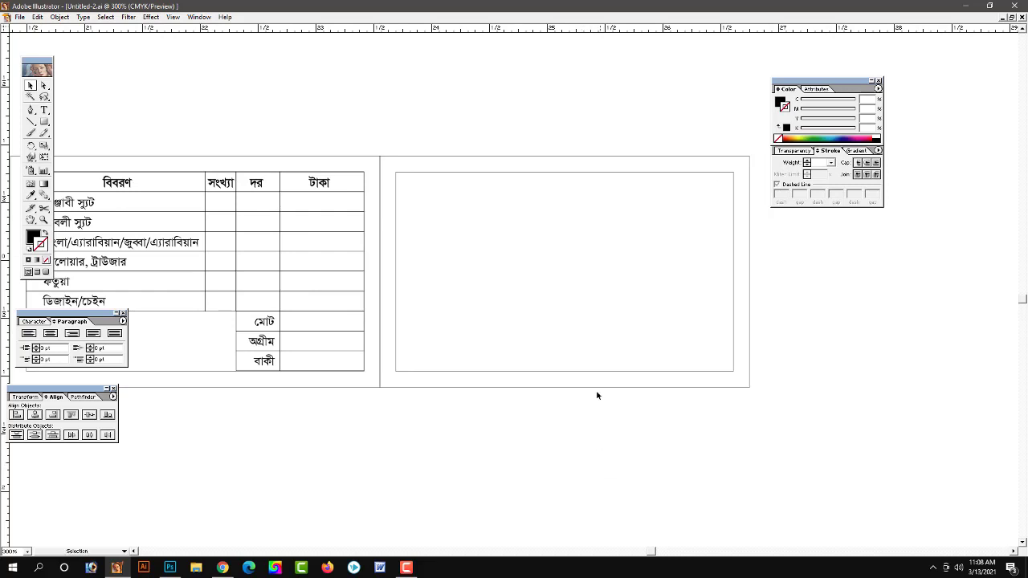
# Step: Copy the right-hand frame below it and resize the copy into a narrow, thin bar
pyautogui.moveTo(601, 376); pyautogui.dragTo(627, 326)
pyautogui.moveTo(639, 122); pyautogui.dragTo(636, 362)
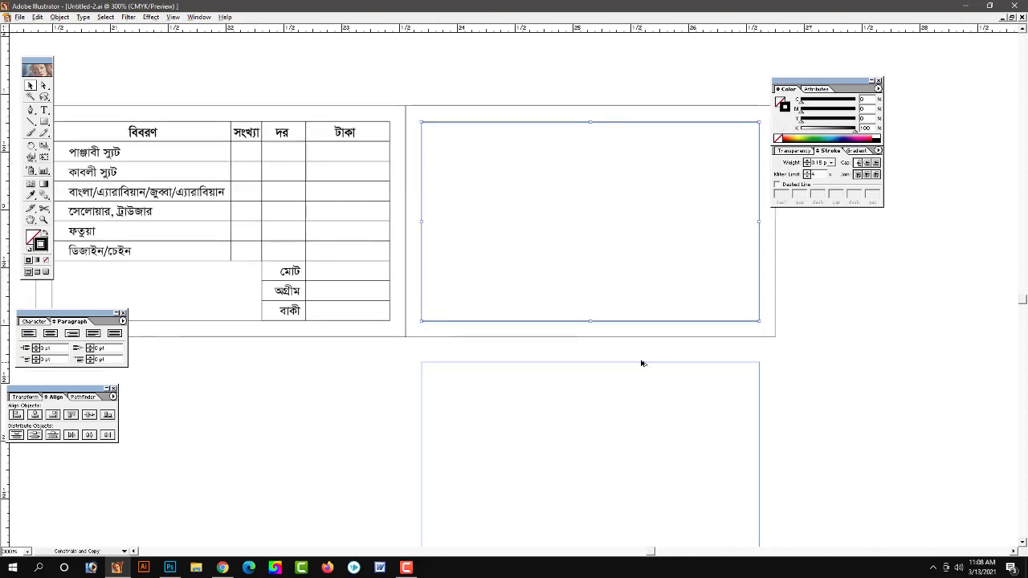
pyautogui.scroll(-3, 643, 382)
pyautogui.press('space')
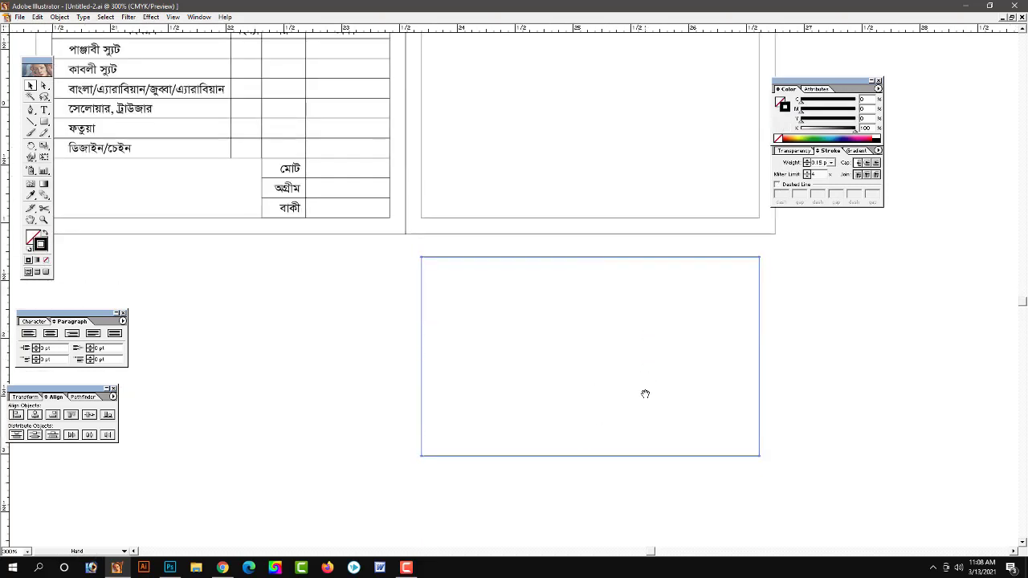
pyautogui.moveTo(620, 326); pyautogui.dragTo(619, 378)
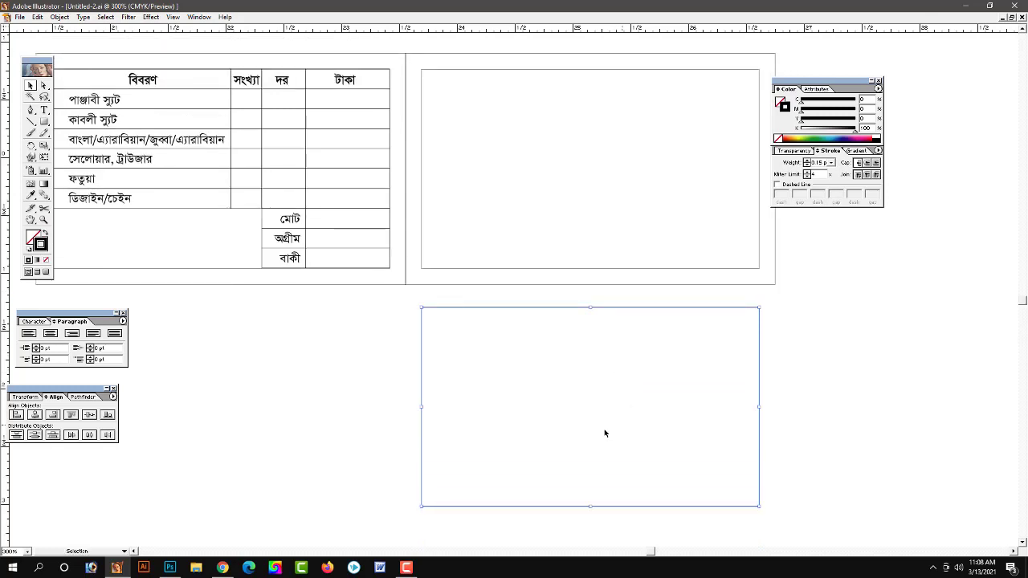
pyautogui.moveTo(759, 407); pyautogui.dragTo(710, 414)
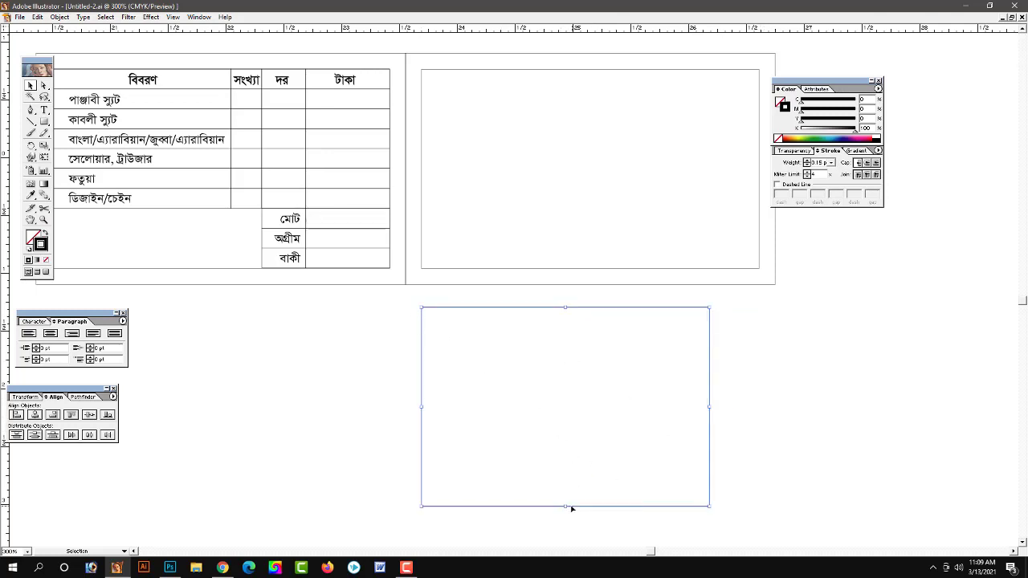
pyautogui.moveTo(565, 506); pyautogui.dragTo(573, 327)
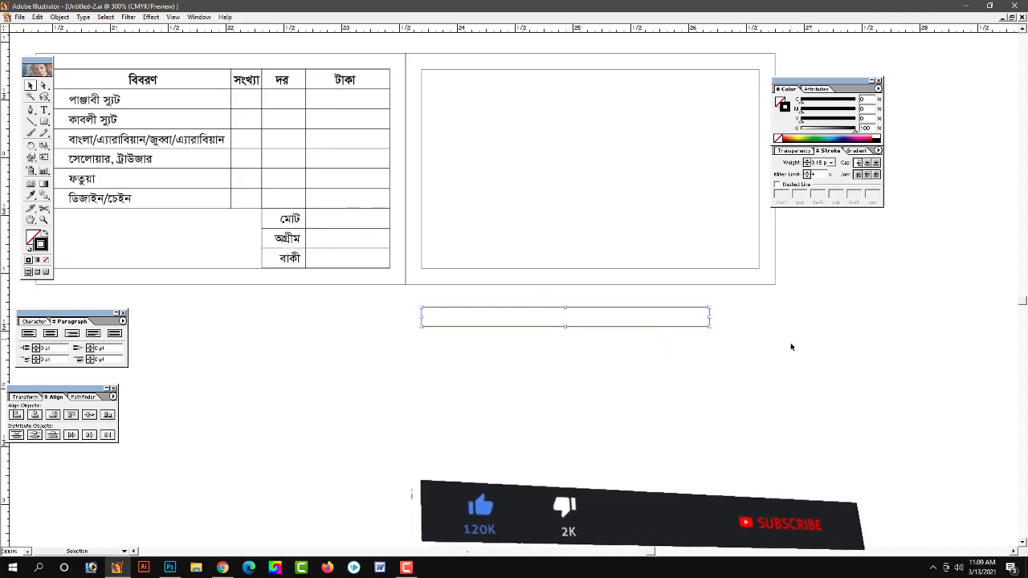
pyautogui.click(610, 395)
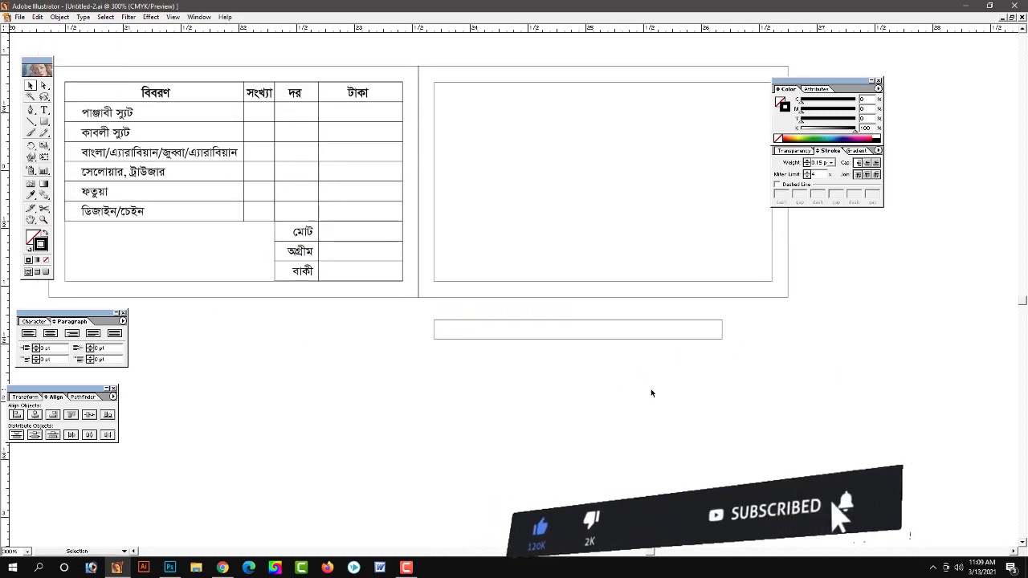
pyautogui.click(578, 338)
# Step: Split the thin bar into 6 columns with a 0 gutter using Rows & Columns
pyautogui.click(83, 17)
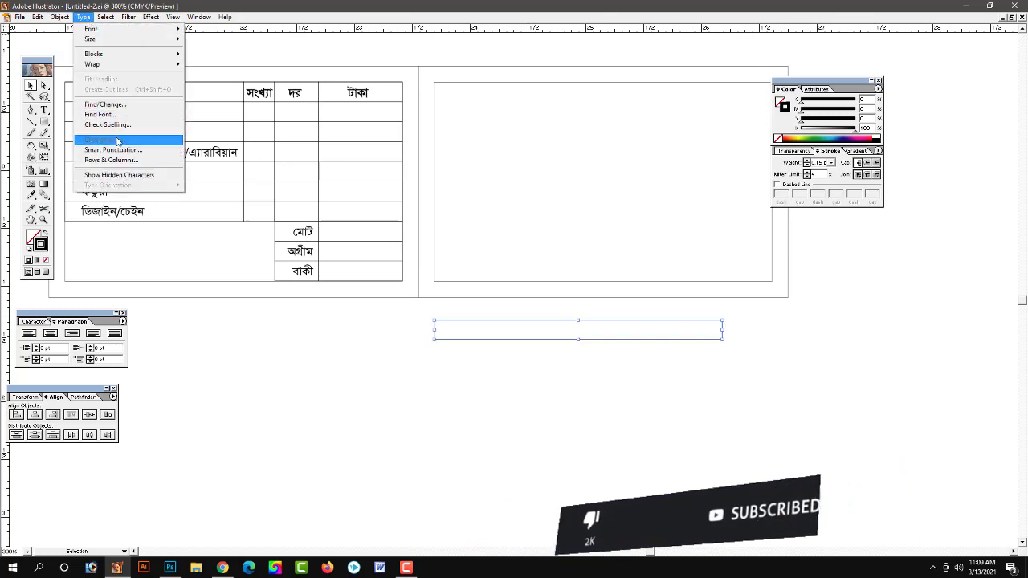
pyautogui.click(111, 160)
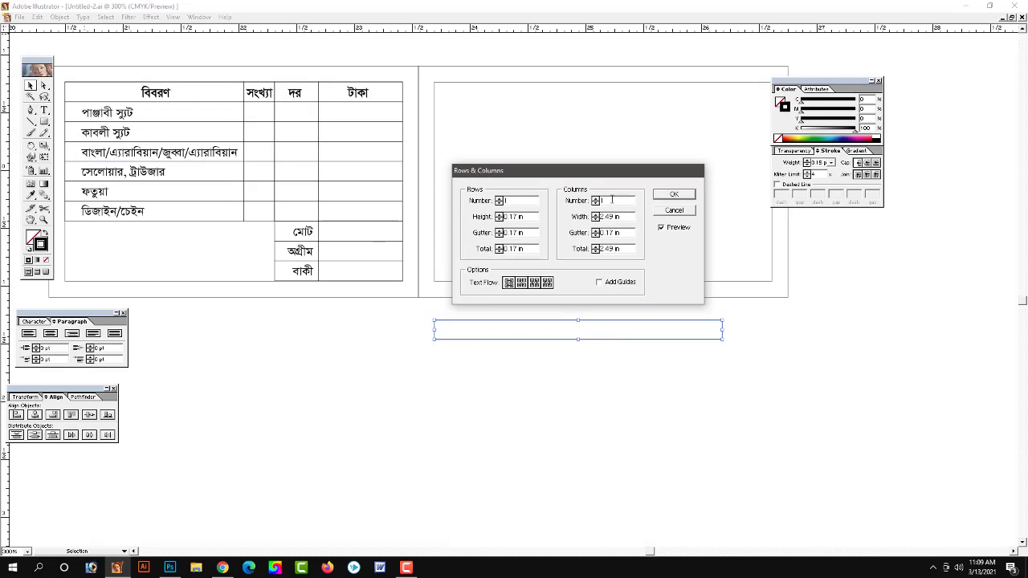
pyautogui.write('6')
pyautogui.press('Tab')
pyautogui.press('Tab')
pyautogui.write('0')
pyautogui.press('Tab')
pyautogui.click(673, 196)
# Step: Duplicate the bar just below and extend its right edge wider
pyautogui.moveTo(669, 324); pyautogui.dragTo(672, 345)
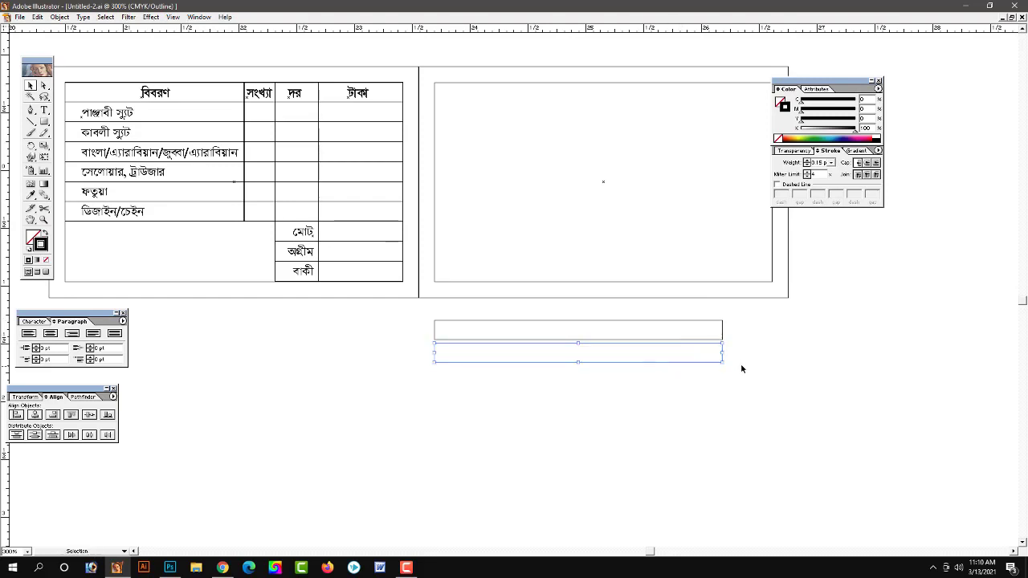
pyautogui.moveTo(722, 352); pyautogui.dragTo(775, 354)
pyautogui.click(827, 378)
# Step: Divide the upper rectangle into six columns with a column gap of 0
pyautogui.click(709, 330)
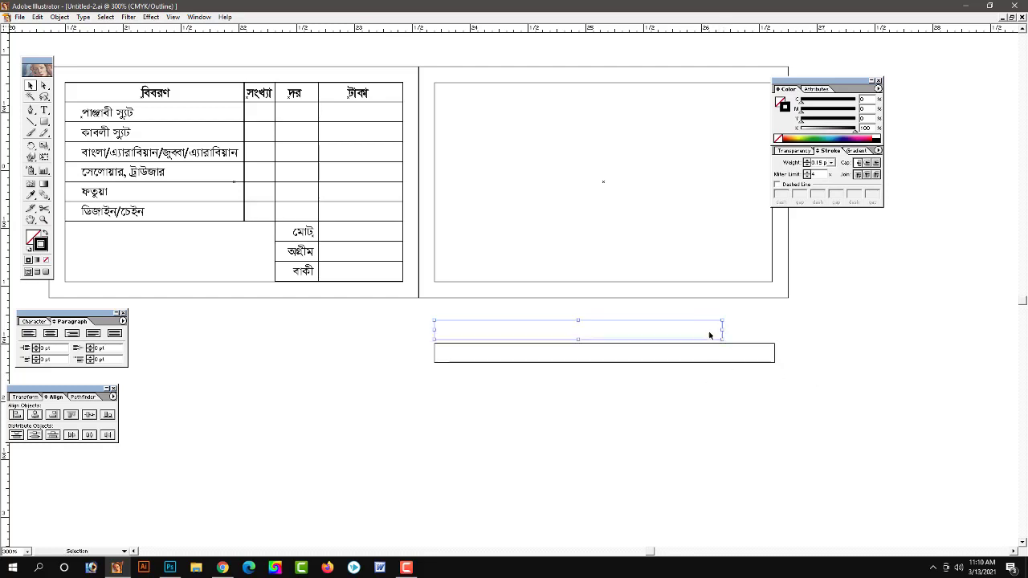
pyautogui.click(82, 16)
pyautogui.click(120, 160)
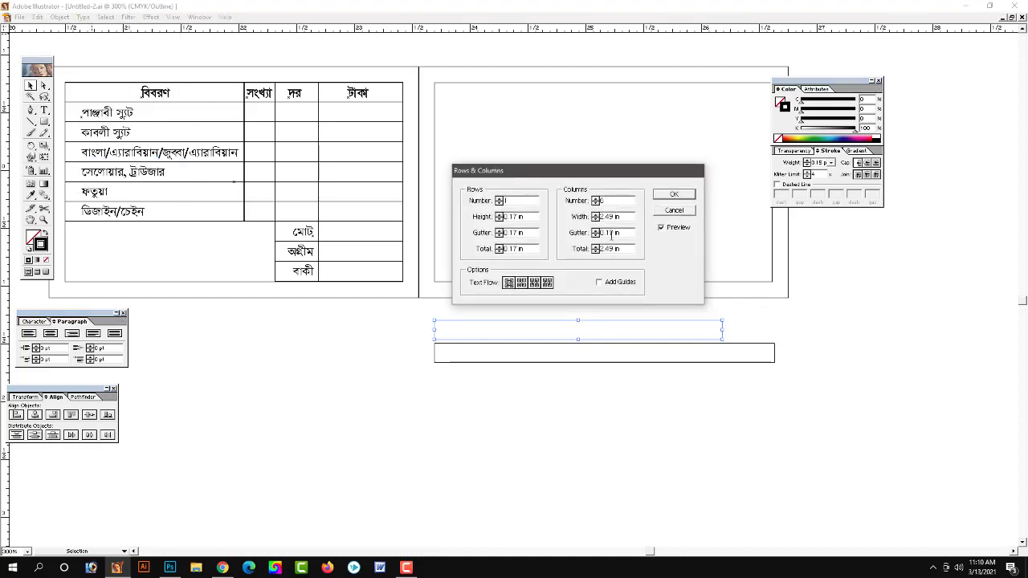
pyautogui.doubleClick(611, 233)
pyautogui.write('0')
pyautogui.click(674, 194)
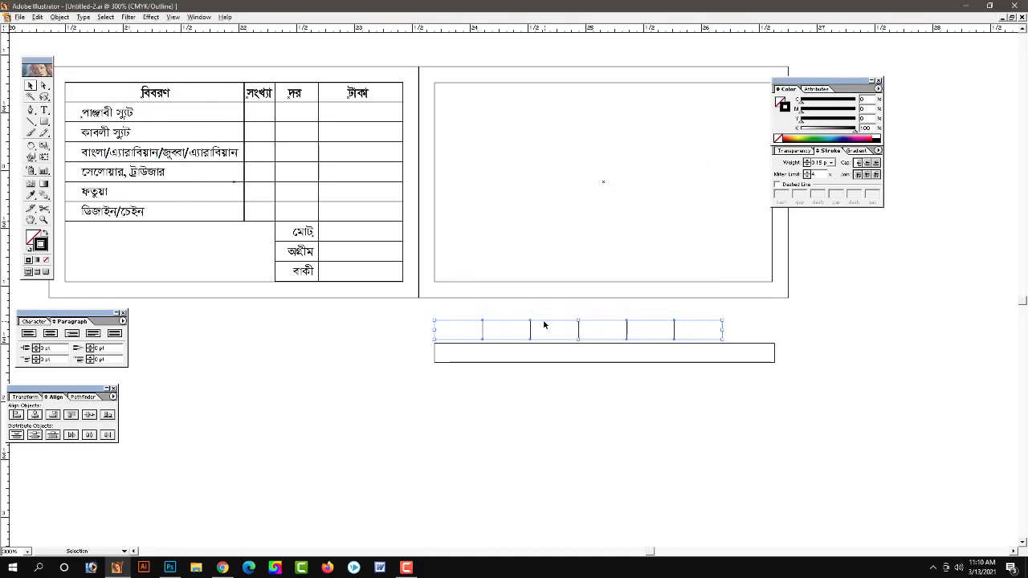
# Step: Copy the cell row into a new row directly beneath the wide bar
pyautogui.moveTo(544, 323); pyautogui.dragTo(543, 371)
pyautogui.click(732, 391)
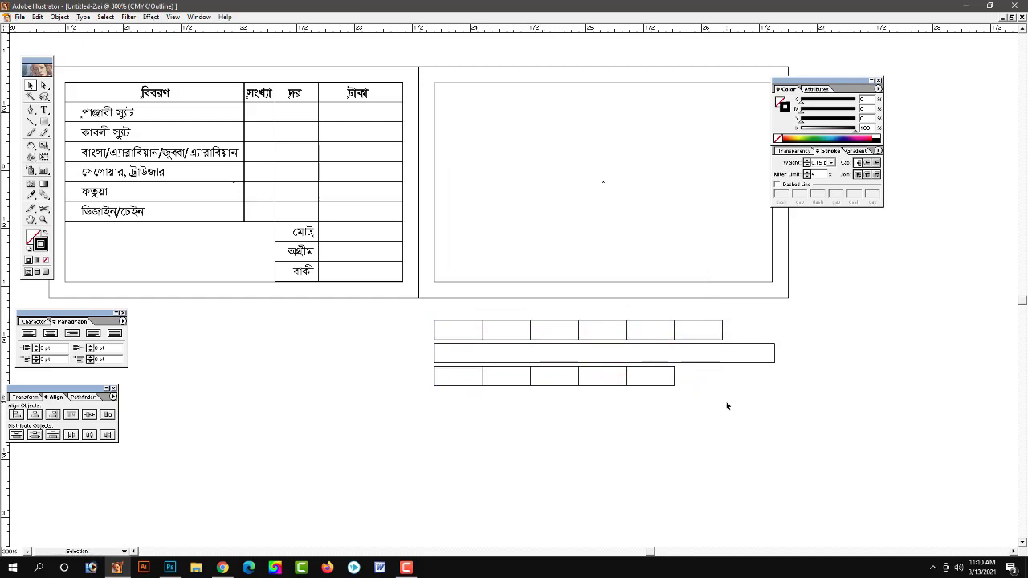
pyautogui.moveTo(698, 375); pyautogui.dragTo(467, 399)
pyautogui.click(472, 328)
pyautogui.click(724, 424)
pyautogui.moveTo(724, 424); pyautogui.dragTo(630, 361)
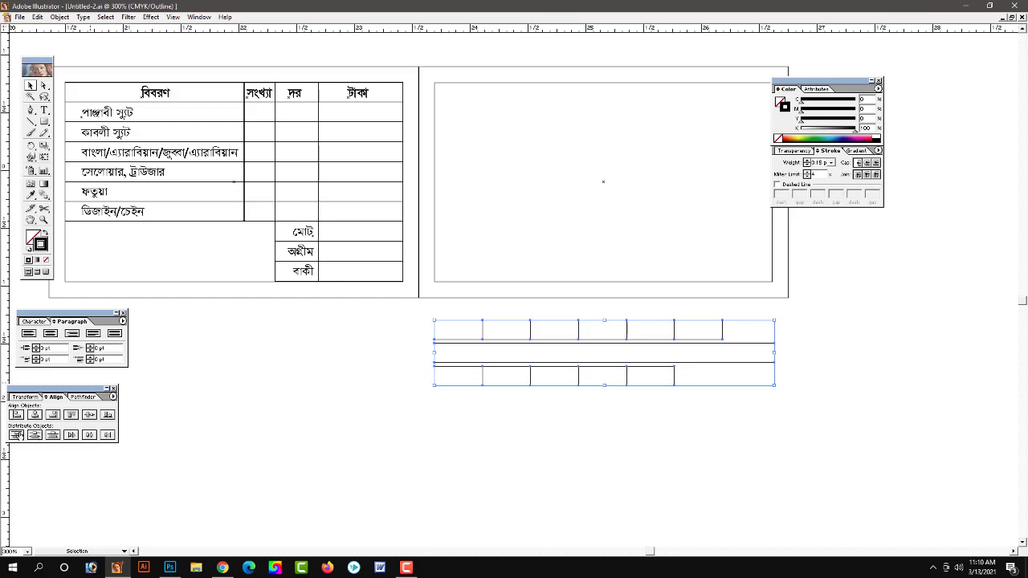
pyautogui.click(557, 383)
# Step: Copy that bottom cell row down once more to add a second row
pyautogui.moveTo(578, 368); pyautogui.dragTo(583, 394)
pyautogui.moveTo(587, 436); pyautogui.dragTo(562, 333)
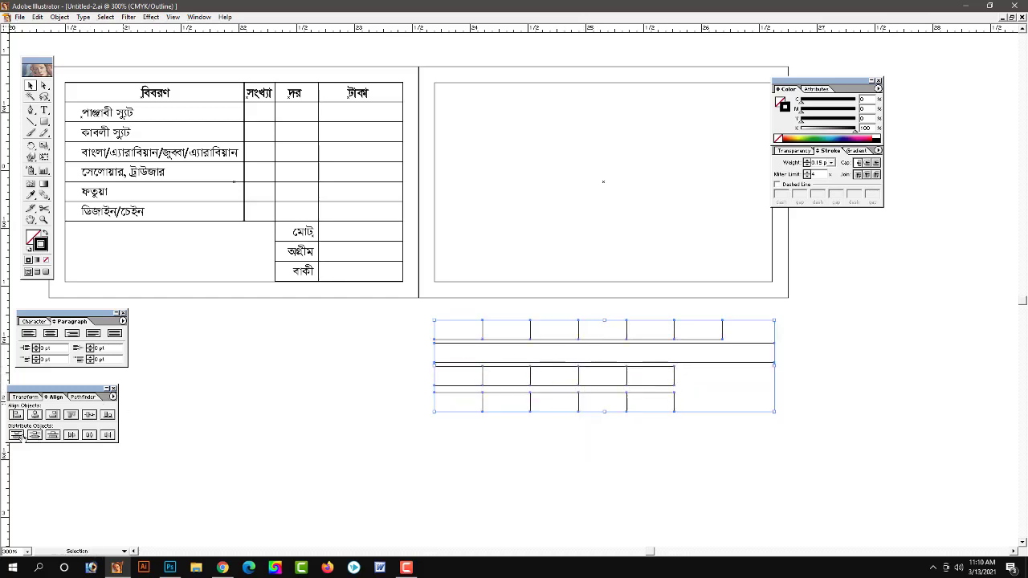
pyautogui.click(345, 390)
pyautogui.moveTo(610, 383); pyautogui.dragTo(619, 394)
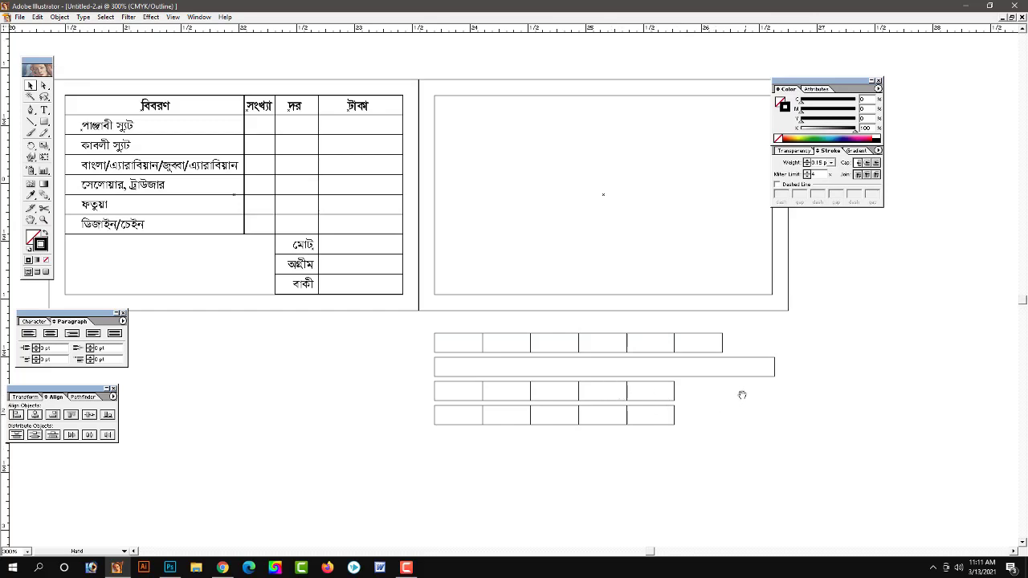
pyautogui.hotkey('ctrl', '-')
# Step: Move the cell rows and bar into the right-hand box and trim the bar's left edge to fit
pyautogui.moveTo(670, 449); pyautogui.dragTo(461, 347)
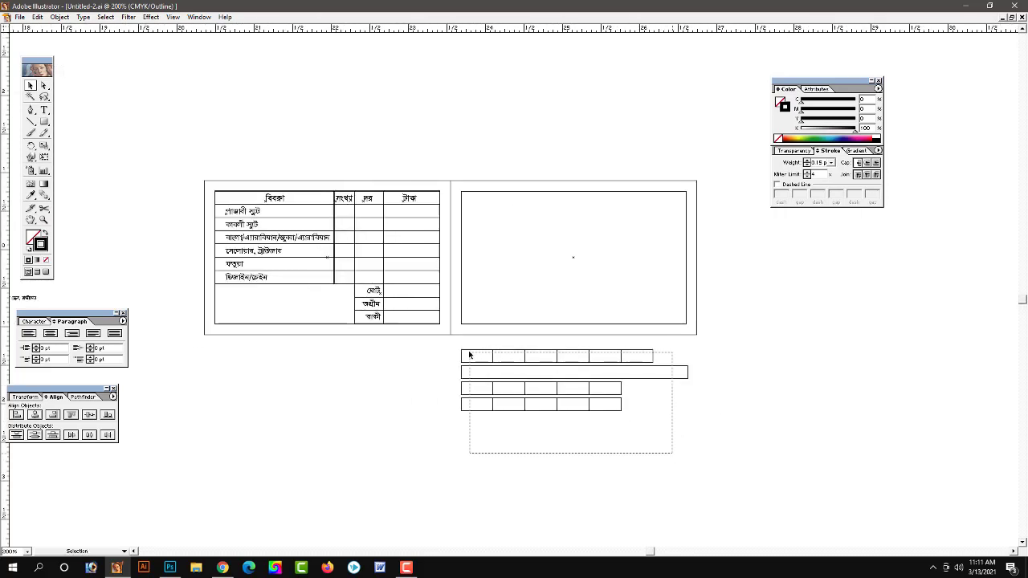
pyautogui.moveTo(525, 355); pyautogui.dragTo(531, 202)
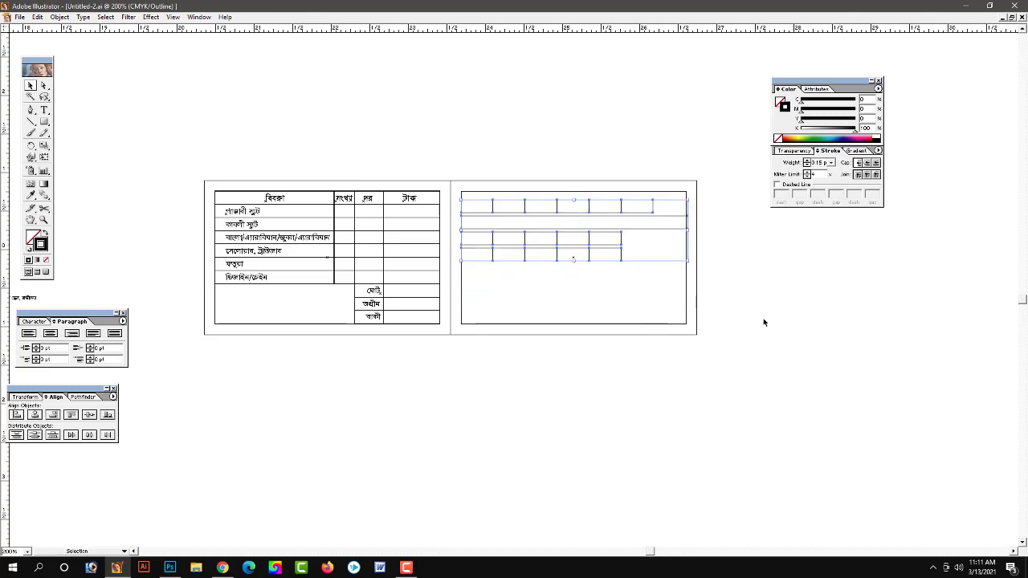
pyautogui.hotkey('ctrl', '+')
pyautogui.hotkey('ctrl', '+')
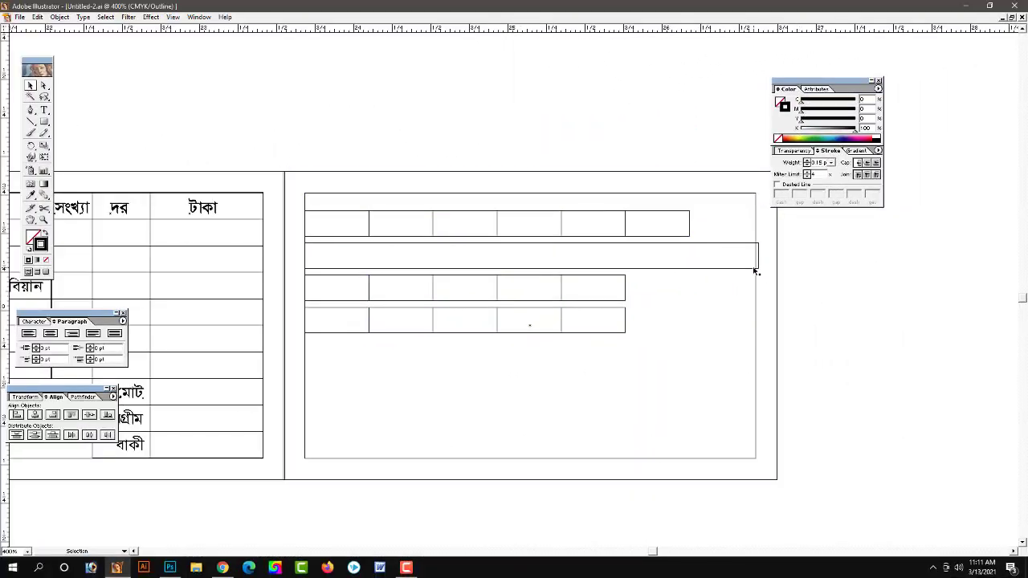
pyautogui.click(758, 256)
pyautogui.click(756, 255)
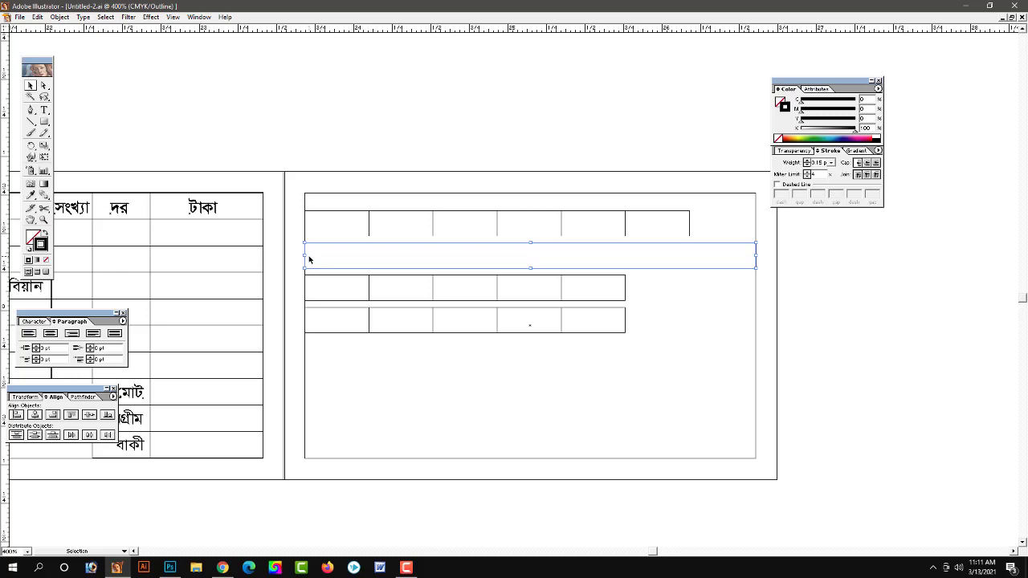
pyautogui.moveTo(307, 259); pyautogui.dragTo(333, 255)
# Step: Shift the cell rows right and align all rows along their left edges
pyautogui.moveTo(706, 225); pyautogui.dragTo(332, 225)
pyautogui.press('Right')
pyautogui.press('Right')
pyautogui.press('Right')
pyautogui.press('Right')
pyautogui.press('Right')
pyautogui.press('Right')
pyautogui.press('Right')
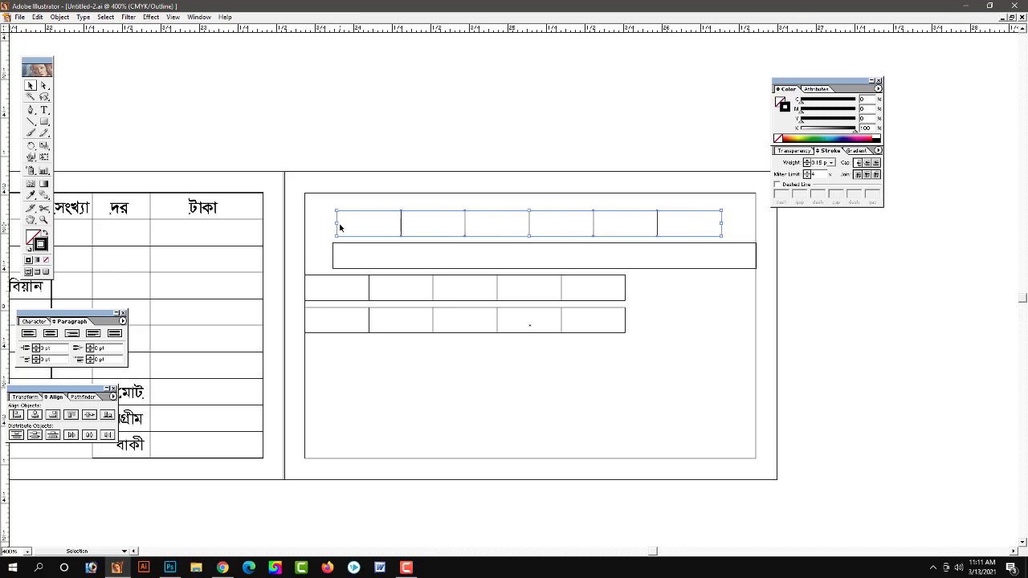
pyautogui.press('Right')
pyautogui.moveTo(659, 286); pyautogui.dragTo(594, 317)
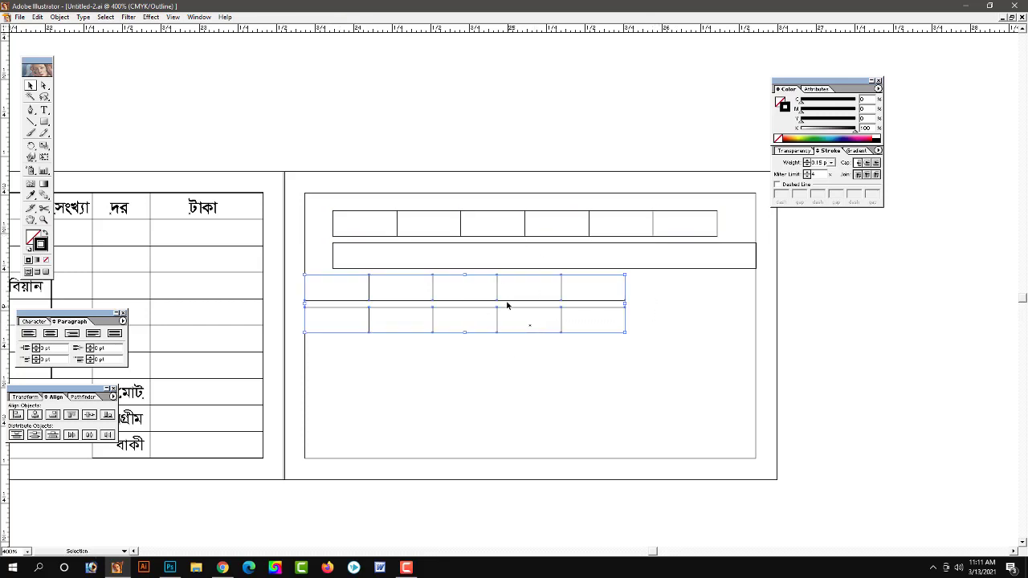
pyautogui.moveTo(498, 278); pyautogui.dragTo(528, 280)
pyautogui.moveTo(324, 222); pyautogui.dragTo(380, 313)
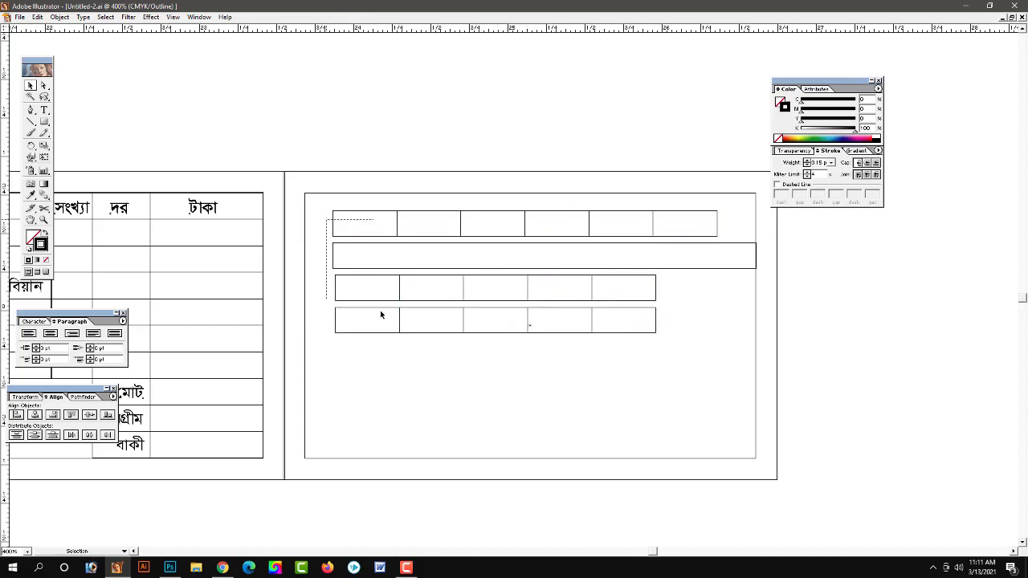
pyautogui.click(16, 414)
pyautogui.click(653, 386)
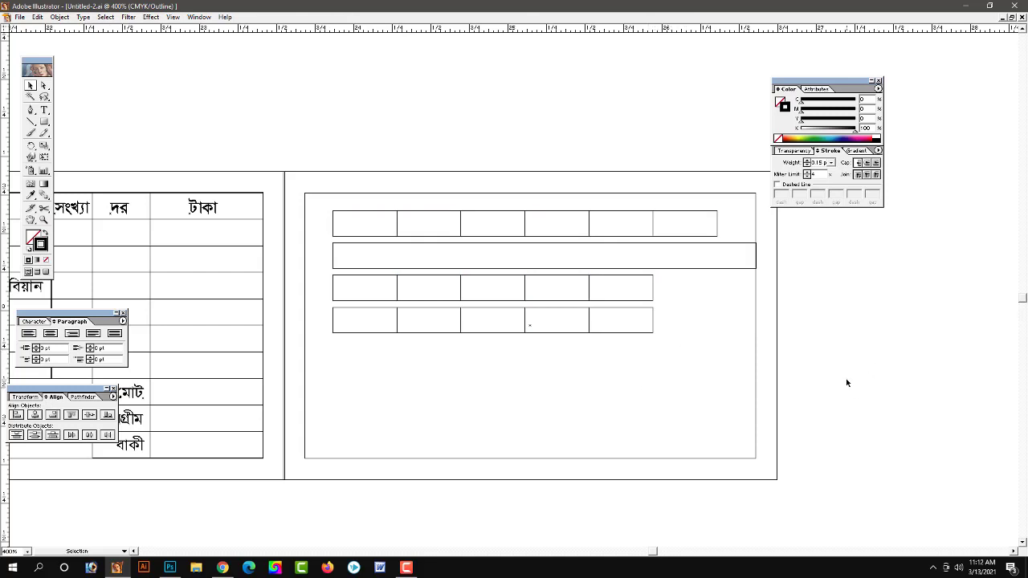
# Step: Pan around the layout, undo a stray copy of the totals labels, and zoom out
pyautogui.press('space')
pyautogui.moveTo(447, 343); pyautogui.dragTo(486, 343)
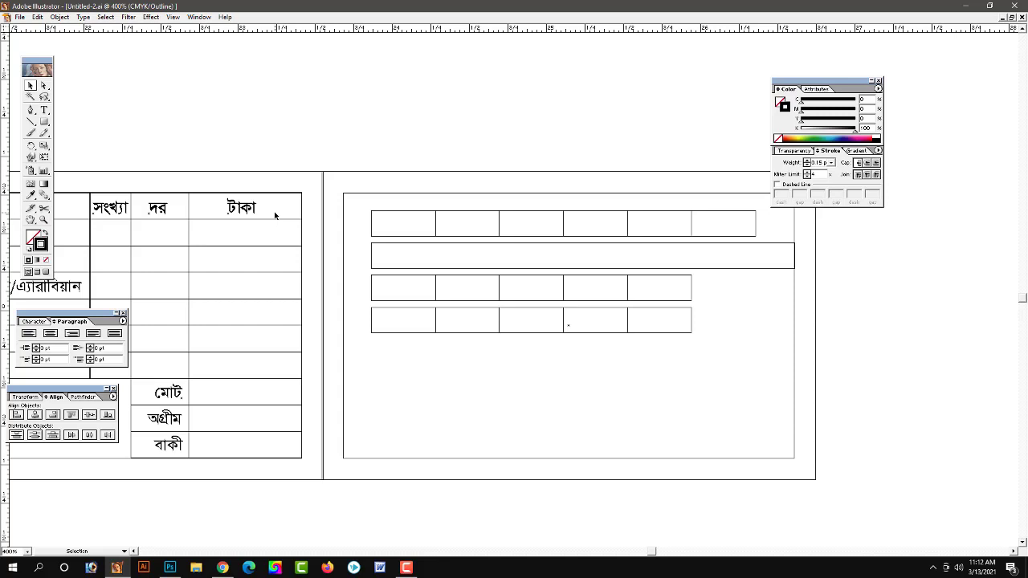
pyautogui.press('space')
pyautogui.moveTo(789, 369)
pyautogui.mouseDown()
pyautogui.moveTo(738, 369)
pyautogui.moveTo(763, 368)
pyautogui.mouseUp()
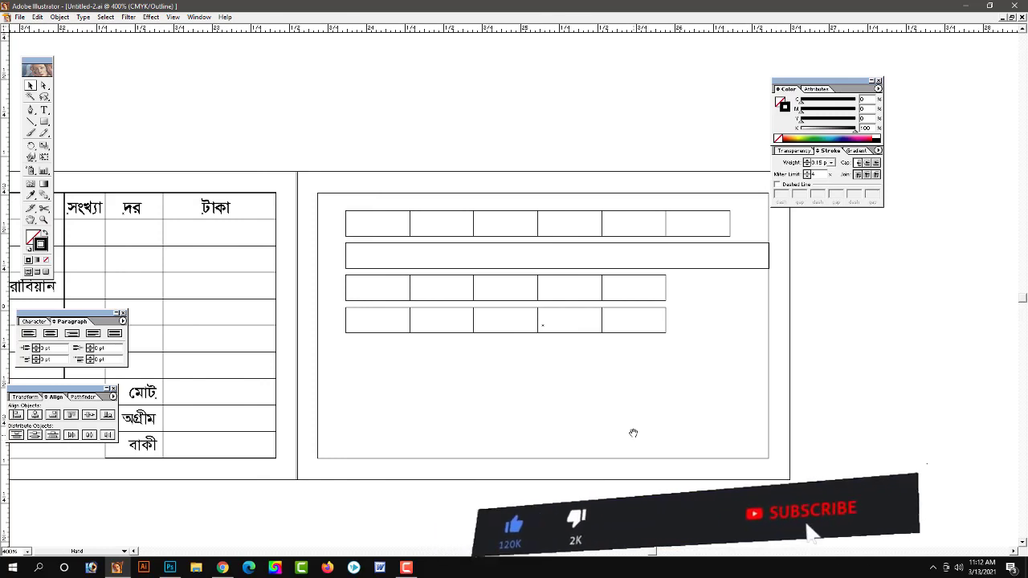
pyautogui.moveTo(509, 425); pyautogui.dragTo(586, 412)
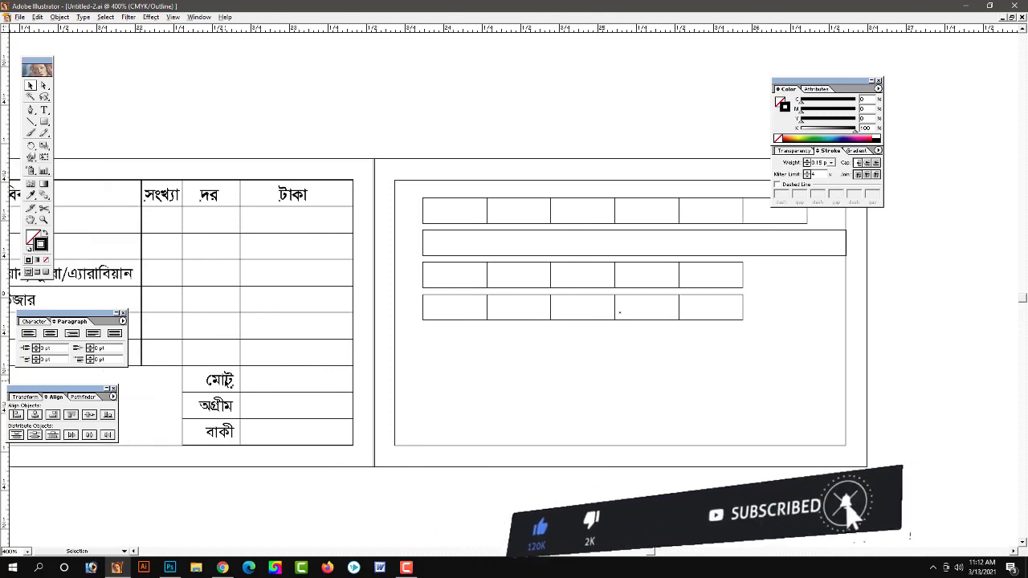
pyautogui.moveTo(215, 405); pyautogui.dragTo(434, 405)
pyautogui.hotkey('ctrl', 'z')
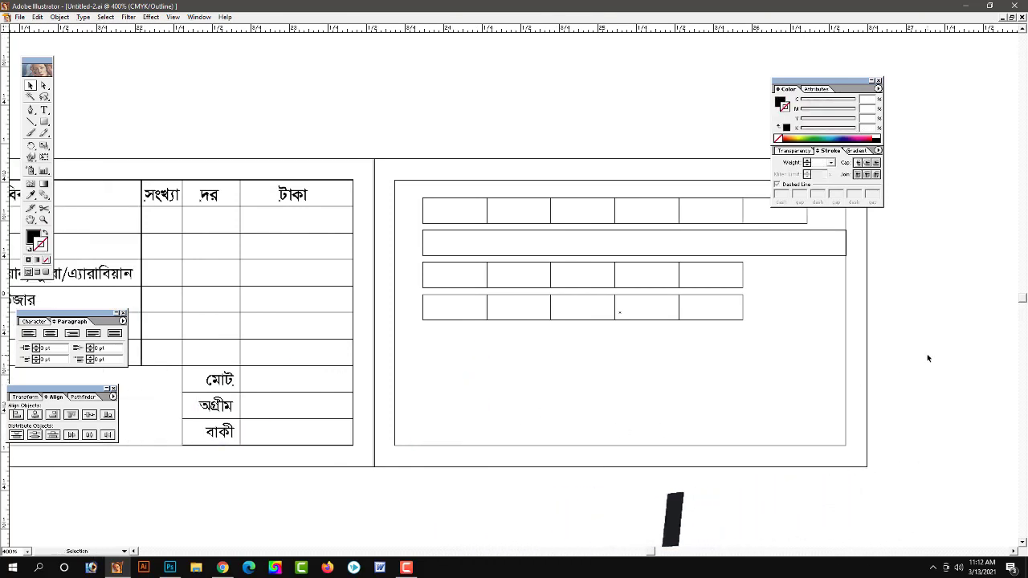
pyautogui.hotkey('ctrl', '-')
pyautogui.hotkey('ctrl', '-')
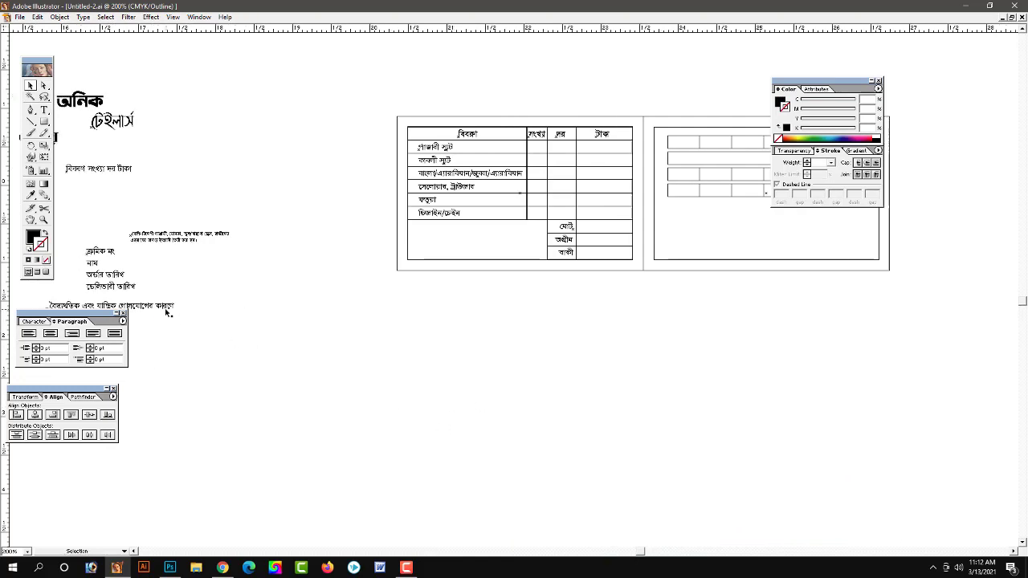
# Step: Move the delivery-delay note onto the right page and set its font size to 8 pt
pyautogui.moveTo(167, 313)
pyautogui.mouseDown()
pyautogui.moveTo(786, 243)
pyautogui.moveTo(515, 295)
pyautogui.mouseUp()
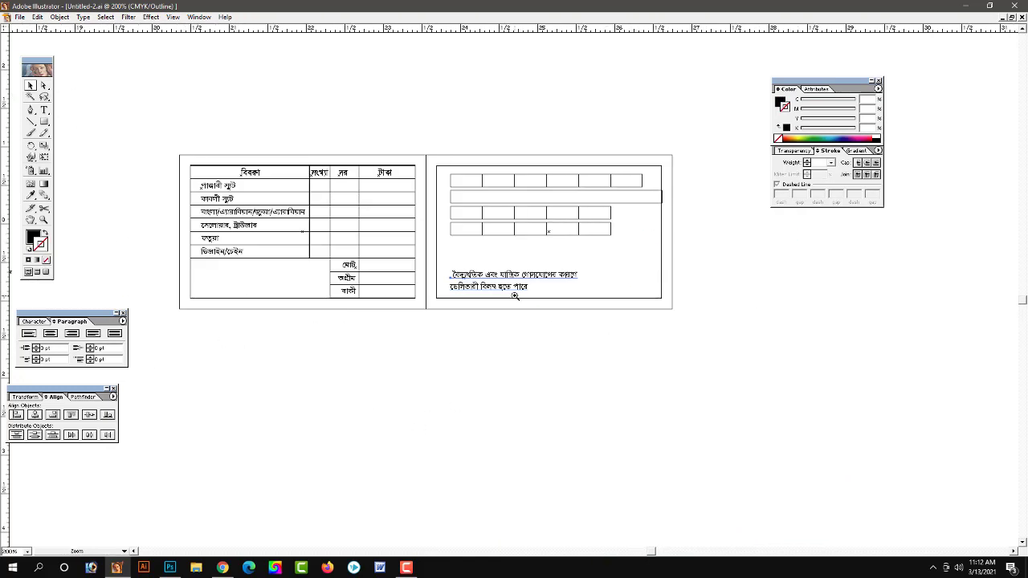
pyautogui.click(514, 296)
pyautogui.moveTo(551, 257); pyautogui.dragTo(550, 424)
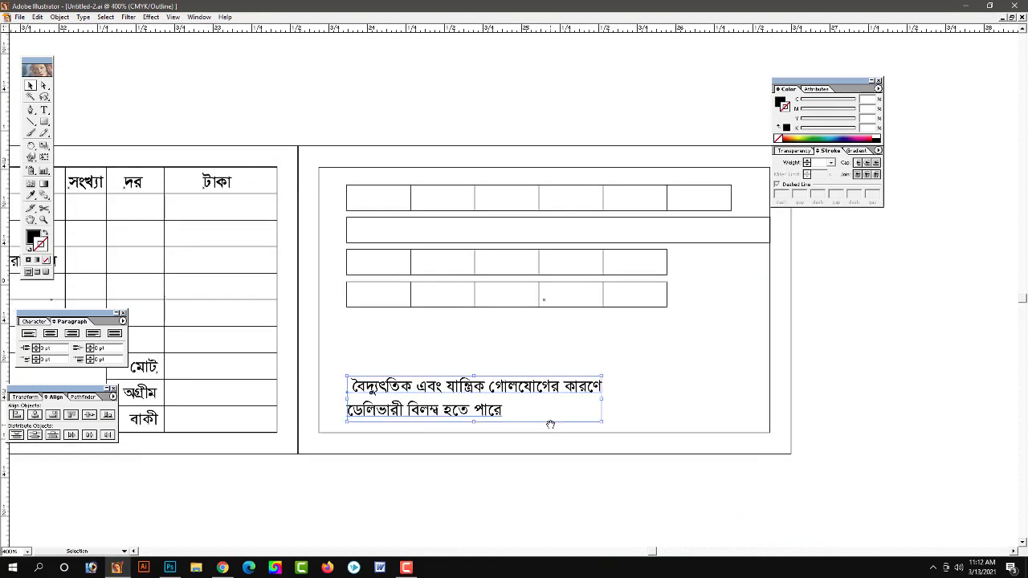
pyautogui.press('t')
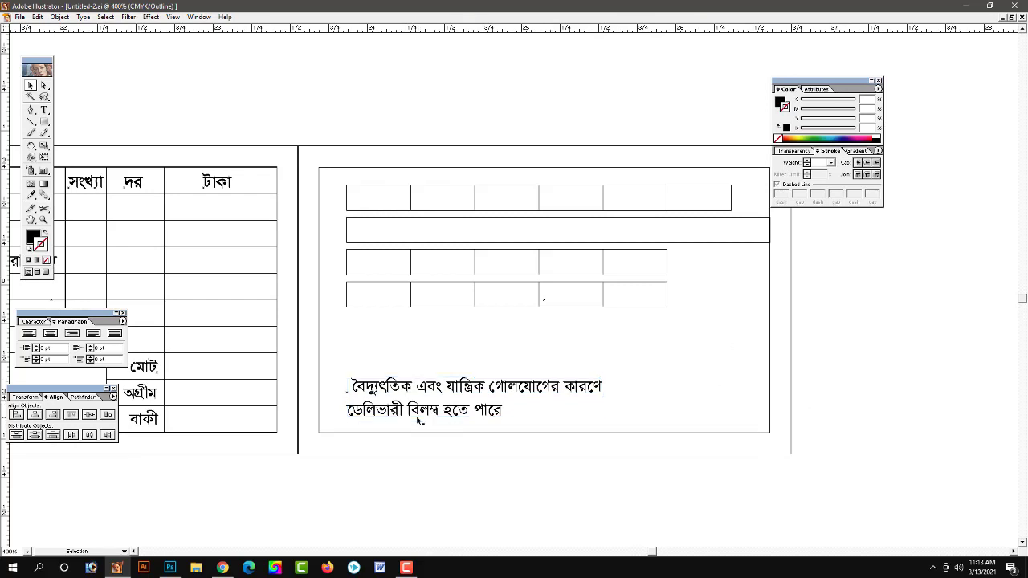
pyautogui.press('v')
pyautogui.click(376, 402)
pyautogui.click(40, 322)
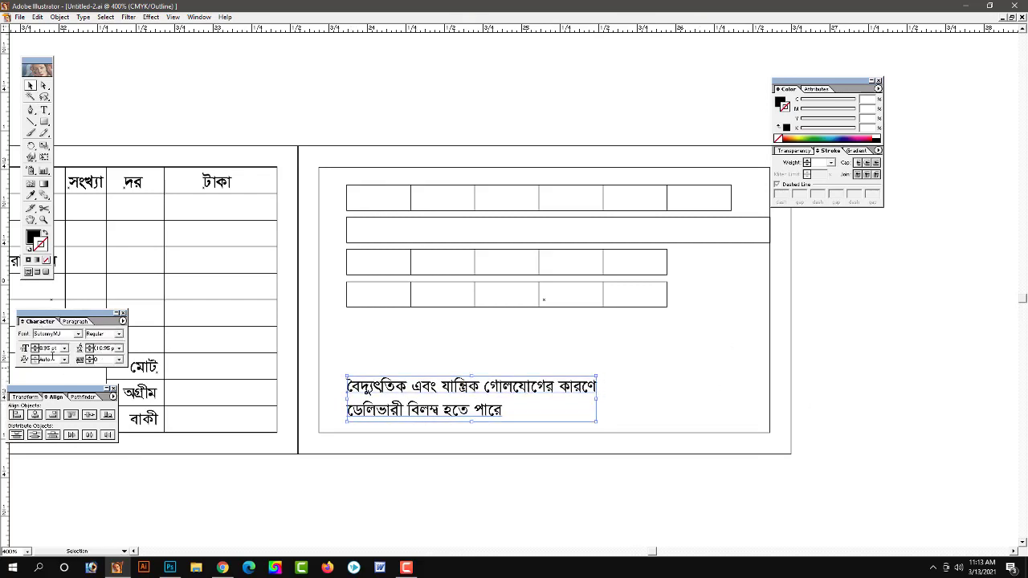
pyautogui.doubleClick(48, 348)
pyautogui.write('8')
pyautogui.press('Tab')
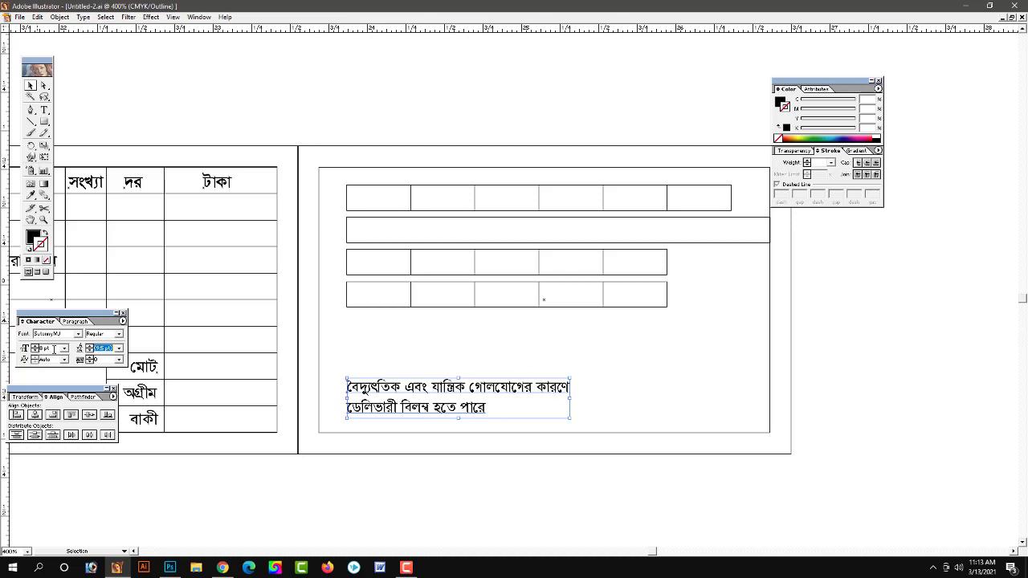
# Step: Duplicate the note and retype the copy as স্বাক্ষর beneath a dotted signature line
pyautogui.moveTo(357, 379); pyautogui.dragTo(630, 379)
pyautogui.doubleClick(630, 380)
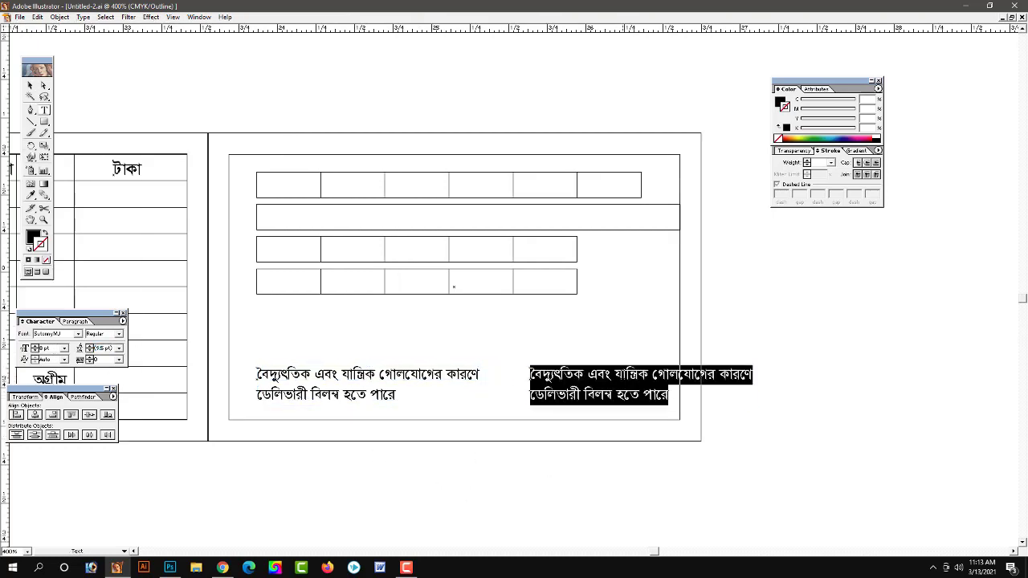
pyautogui.write('স্বাক্ষর')
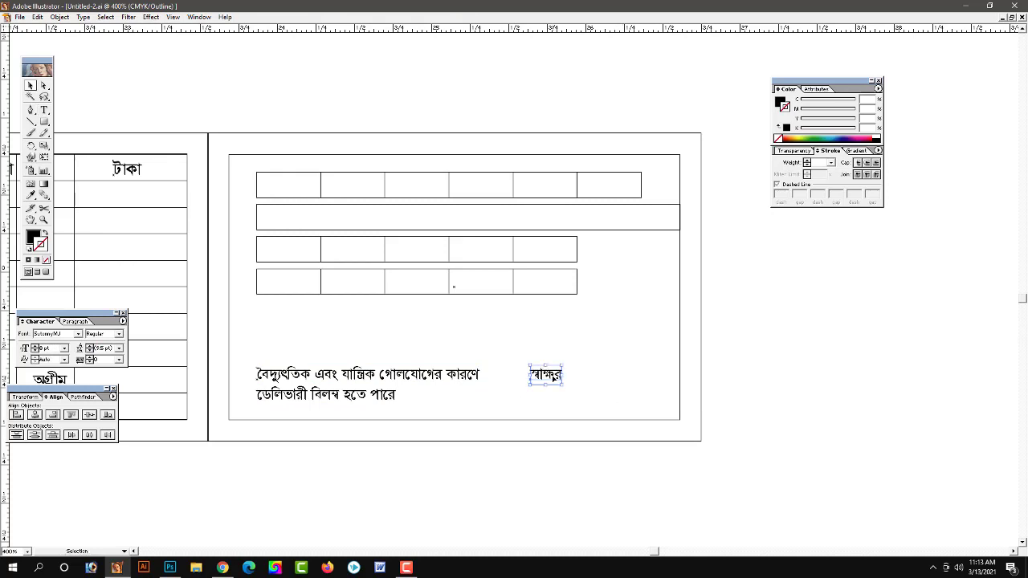
pyautogui.moveTo(545, 374); pyautogui.dragTo(614, 375)
pyautogui.press('Return')
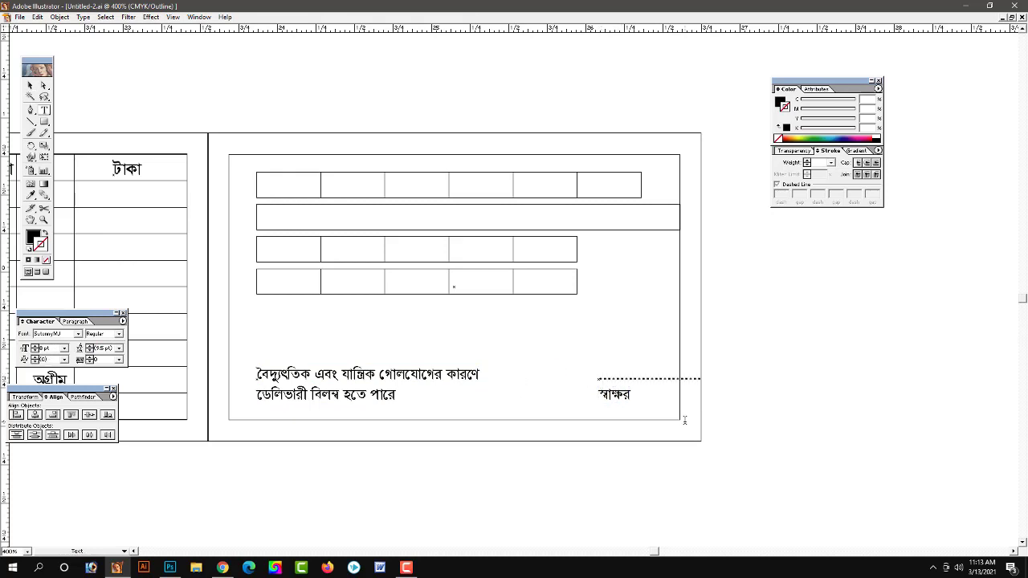
pyautogui.press('Escape')
pyautogui.moveTo(734, 408); pyautogui.dragTo(505, 381)
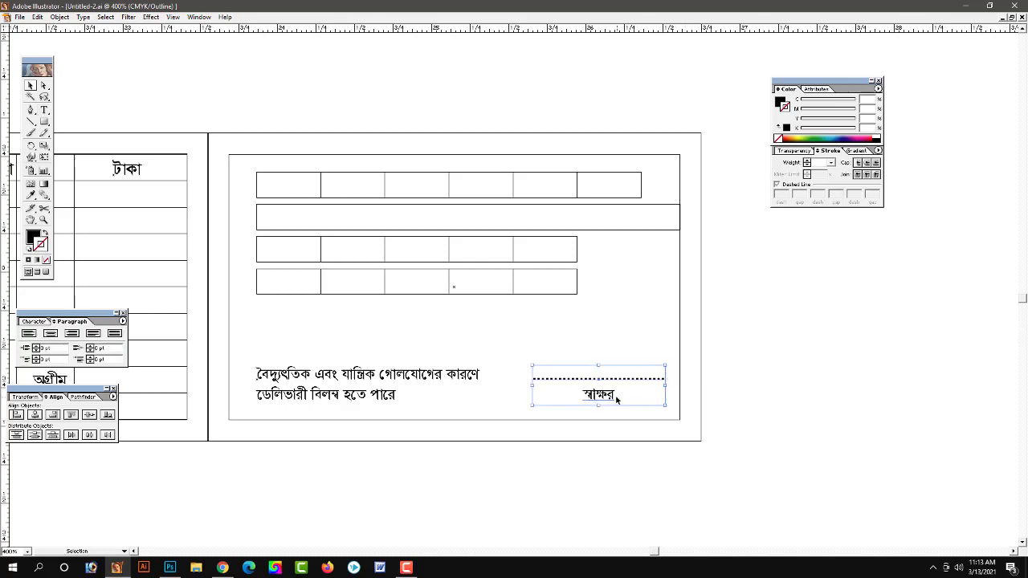
pyautogui.click(754, 394)
pyautogui.press('z')
pyautogui.keyDown('alt'); pyautogui.click(532, 420); pyautogui.keyUp('alt')
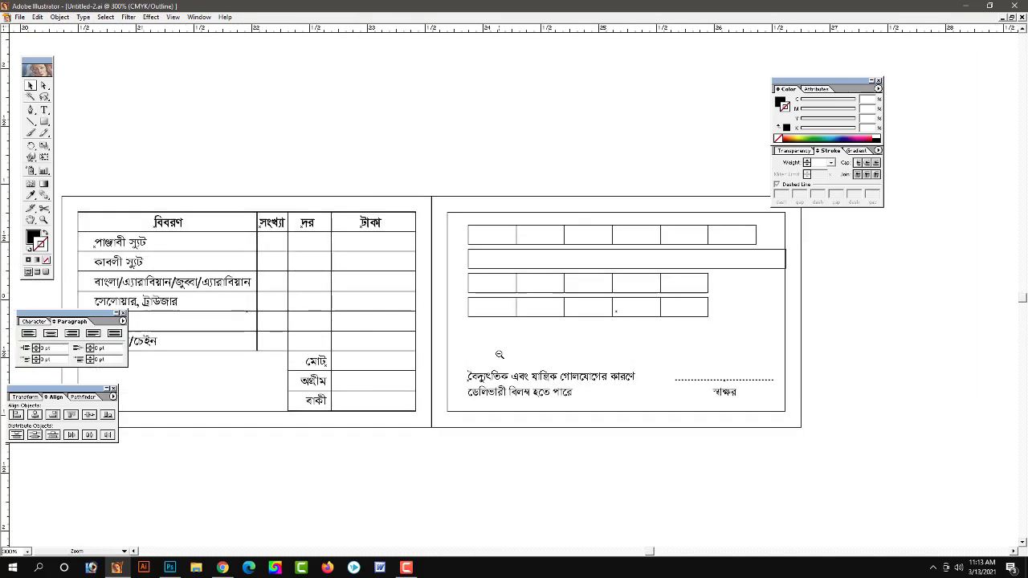
# Step: Switch to full-colour preview and paste the ক্রমিক নং label into the table's top-left cell
pyautogui.keyDown('alt'); pyautogui.click(499, 354); pyautogui.keyUp('alt')
pyautogui.hotkey('ctrl', 'y')
pyautogui.moveTo(386, 406)
pyautogui.mouseDown()
pyautogui.moveTo(413, 408)
pyautogui.moveTo(339, 395)
pyautogui.moveTo(373, 316)
pyautogui.mouseUp()
pyautogui.hotkey('ctrl', '+')
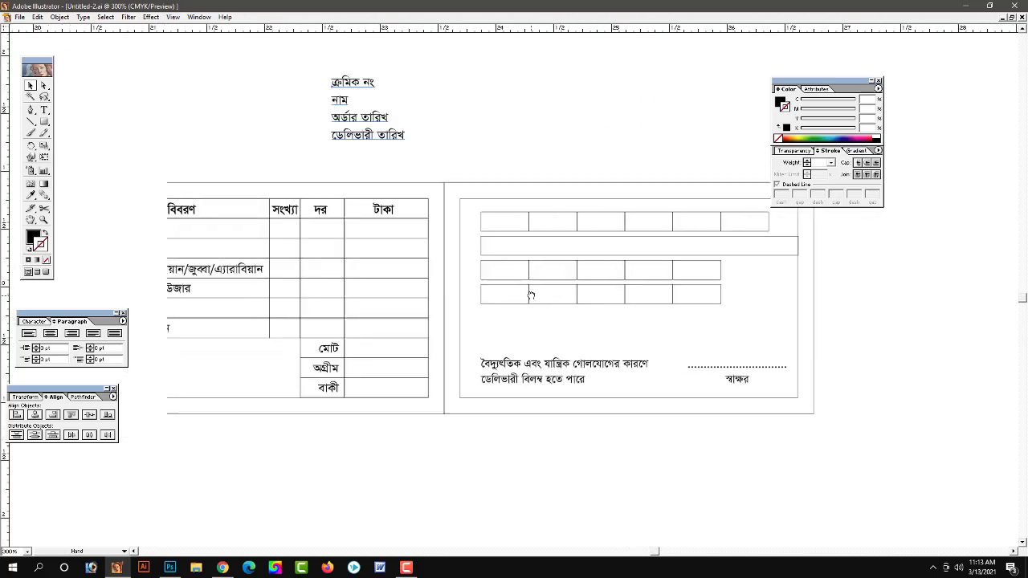
pyautogui.moveTo(351, 137); pyautogui.dragTo(566, 155)
pyautogui.hotkey('ctrl', '+')
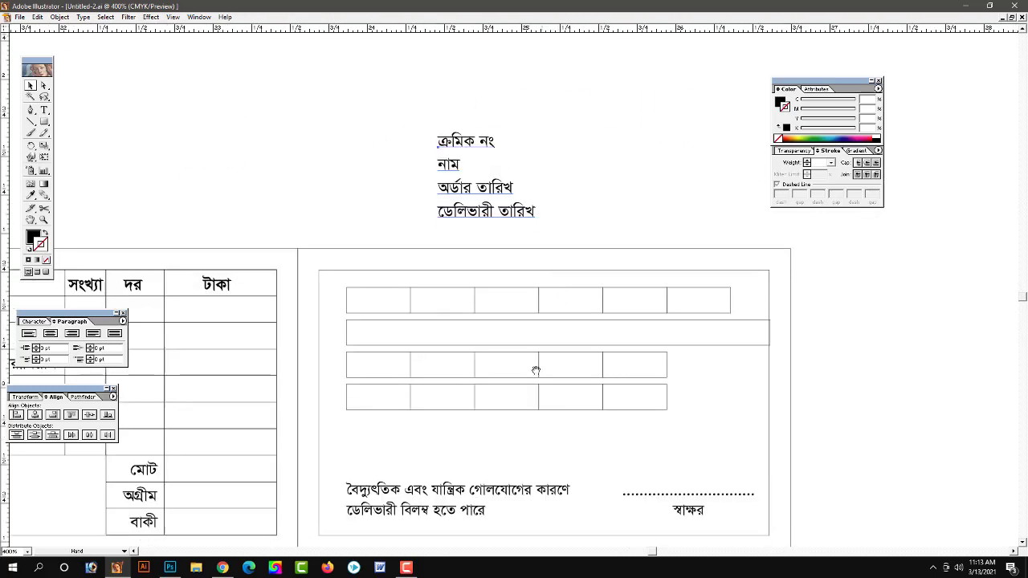
pyautogui.moveTo(510, 96)
pyautogui.mouseDown()
pyautogui.moveTo(416, 276)
pyautogui.moveTo(396, 100)
pyautogui.mouseUp()
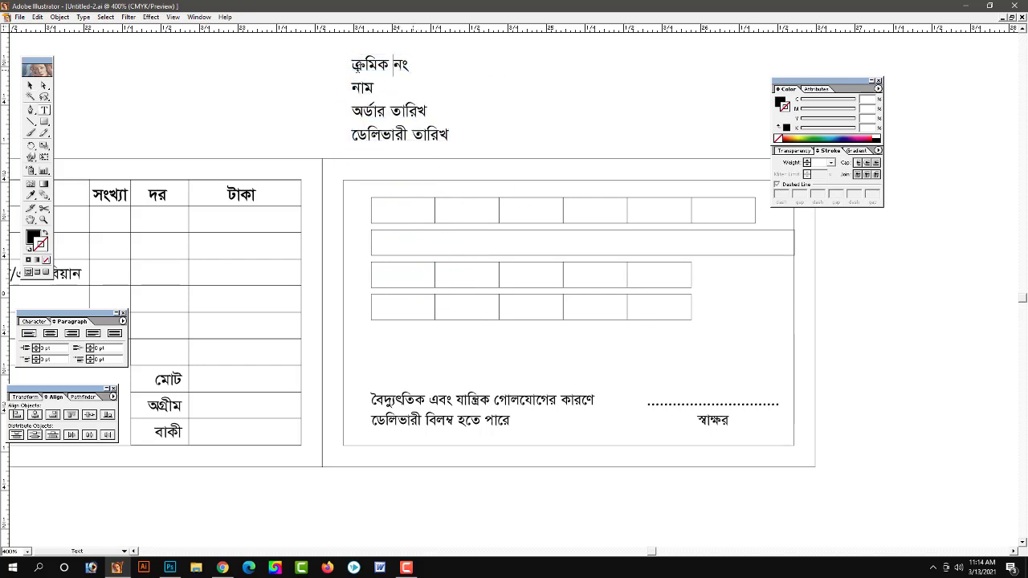
pyautogui.hotkey('ctrl', 'v')
pyautogui.moveTo(530, 289); pyautogui.dragTo(421, 211)
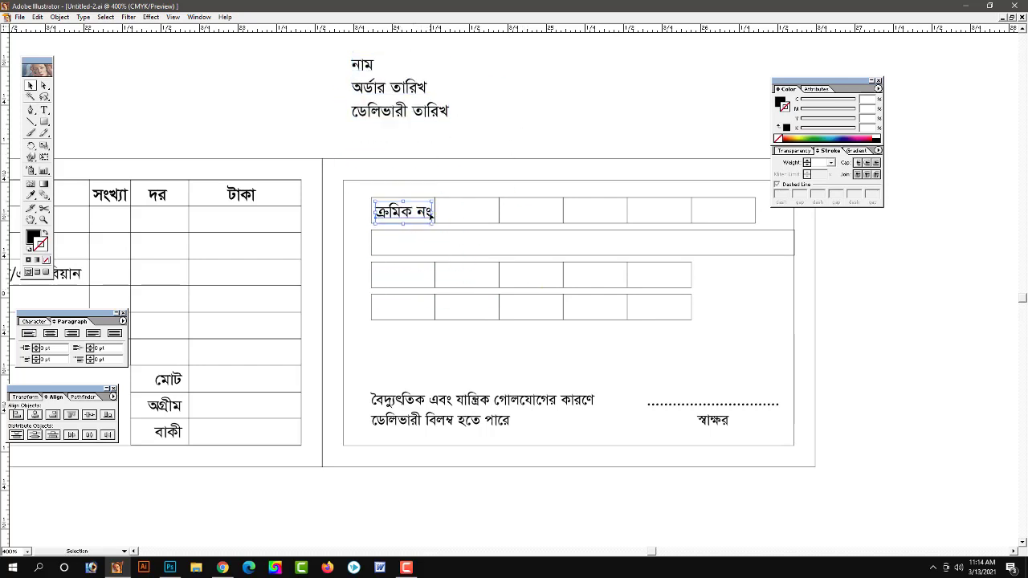
pyautogui.click(406, 136)
# Step: Cut and paste নাম and অর্ডার তারিখ into the first cells of rows two and three
pyautogui.click(362, 64)
pyautogui.hotkey('ctrl', 'x')
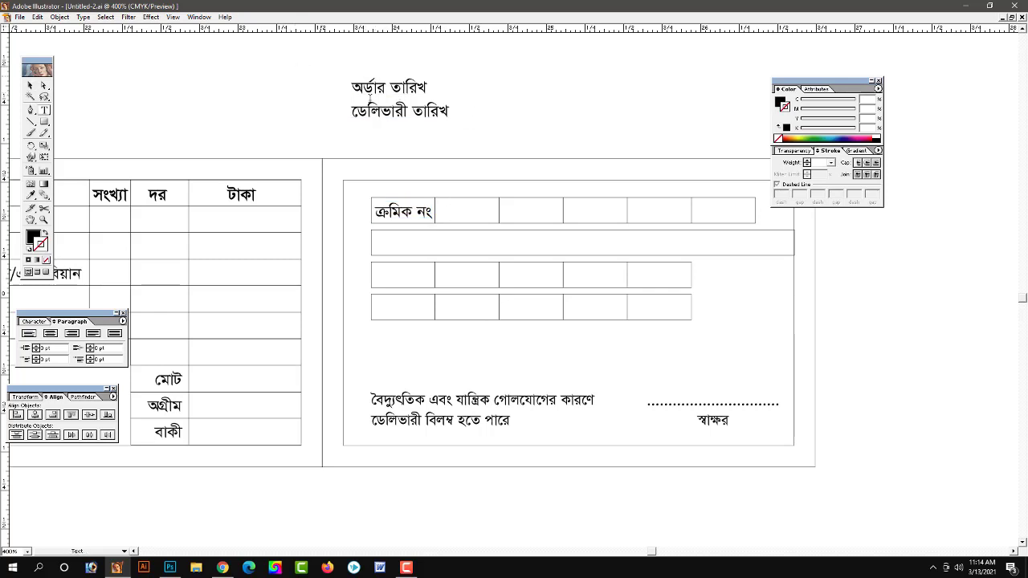
pyautogui.hotkey('ctrl', 'v')
pyautogui.moveTo(516, 290); pyautogui.dragTo(393, 246)
pyautogui.click(389, 87)
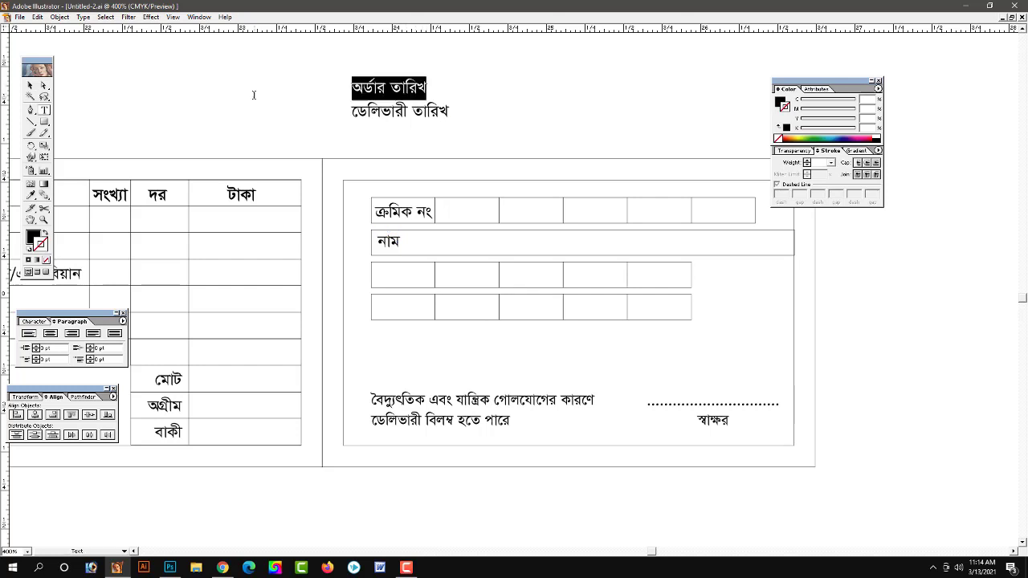
pyautogui.hotkey('ctrl', 'x')
pyautogui.hotkey('ctrl', 'v')
pyautogui.moveTo(528, 286); pyautogui.dragTo(431, 275)
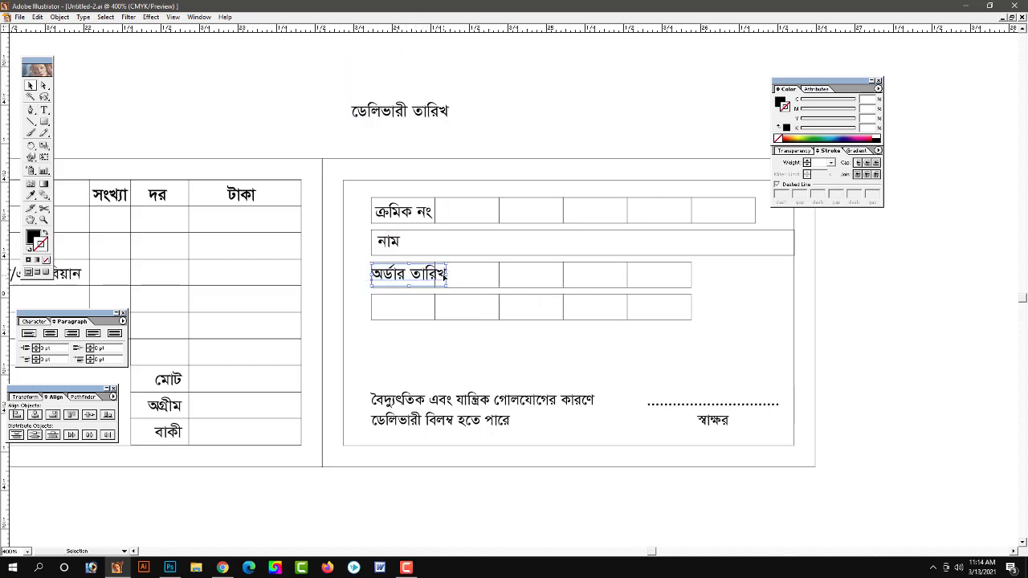
# Step: Nudge the ডেলিভারী তারিখ label upward and reposition it above the panel
pyautogui.moveTo(466, 141); pyautogui.dragTo(440, 116)
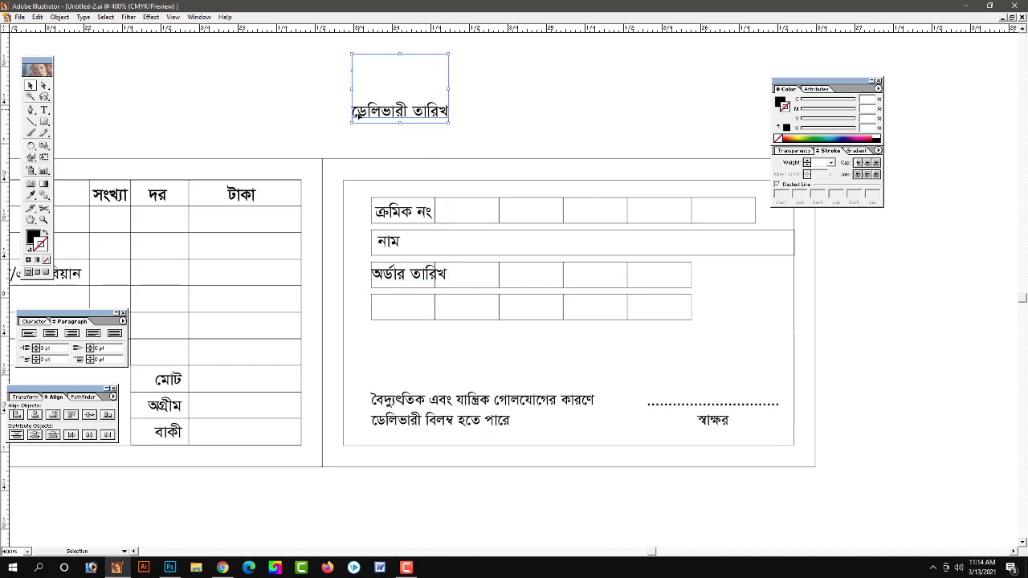
pyautogui.hotkey('shift', 'Up')
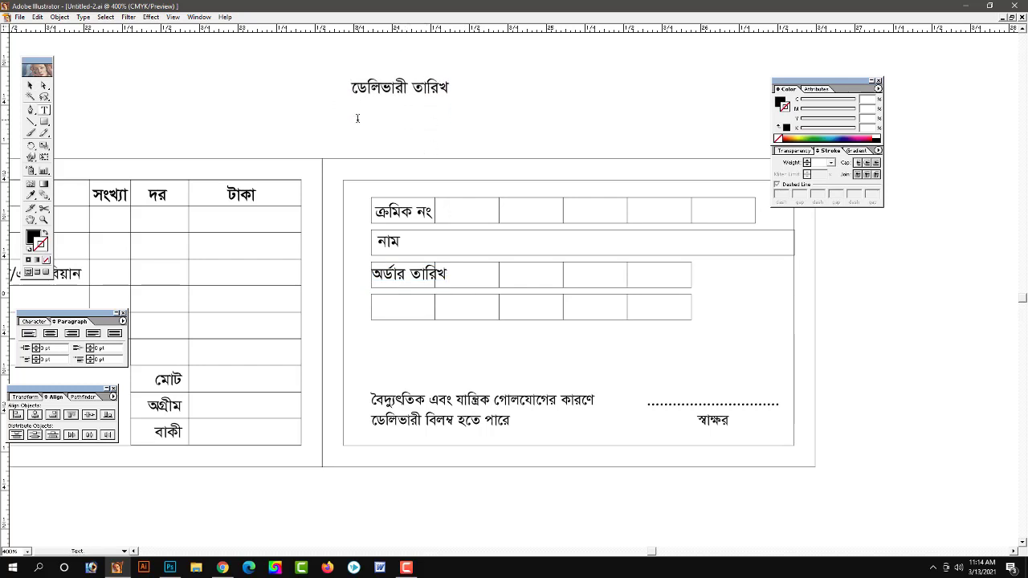
pyautogui.hotkey('shift', 'Up')
pyautogui.moveTo(417, 63); pyautogui.dragTo(425, 123)
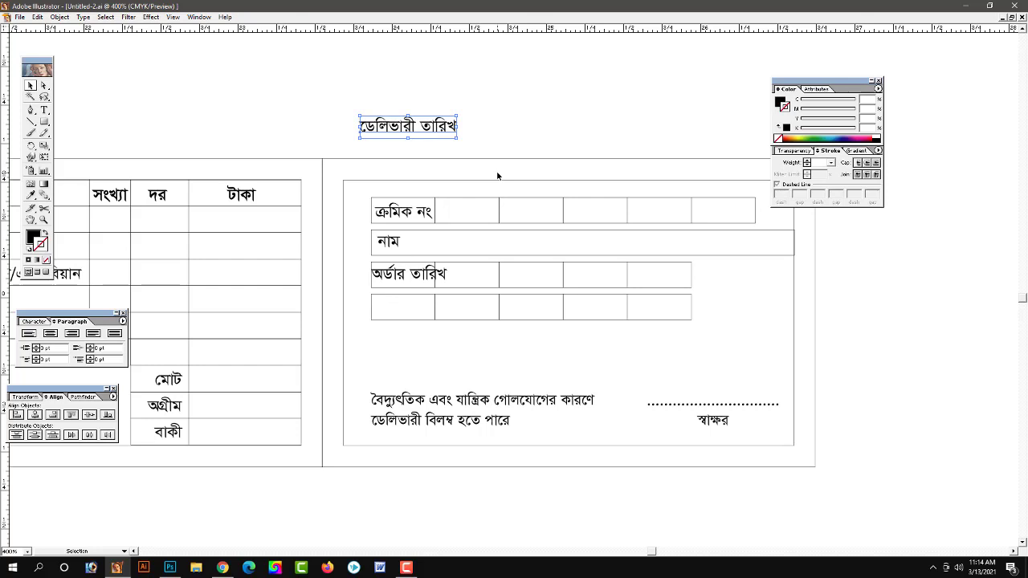
# Step: Ungroup the two date rows and widen their label cells to meet the entry cells
pyautogui.moveTo(722, 294); pyautogui.dragTo(458, 302)
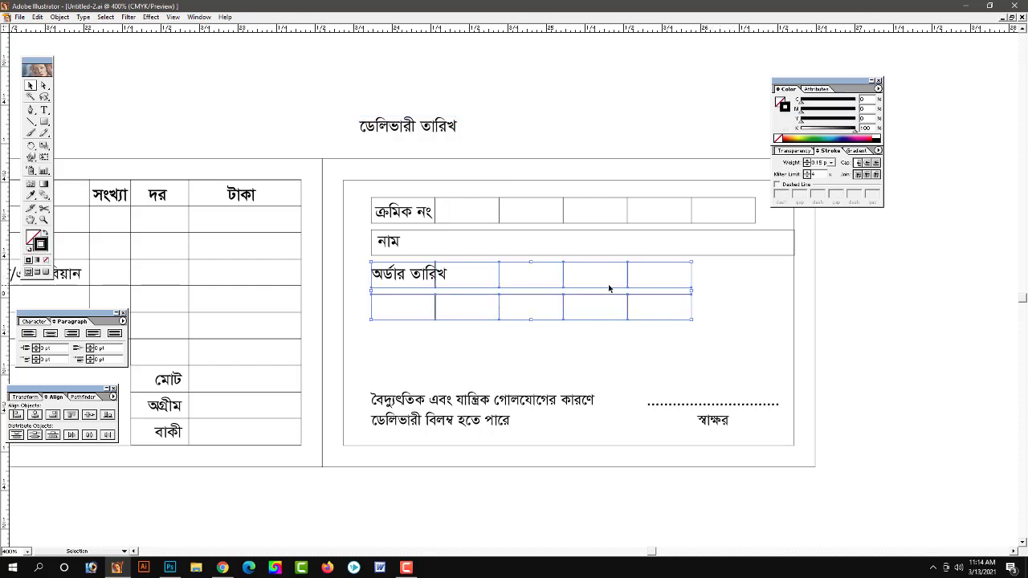
pyautogui.rightClick(607, 285)
pyautogui.click(636, 283)
pyautogui.rightClick(629, 274)
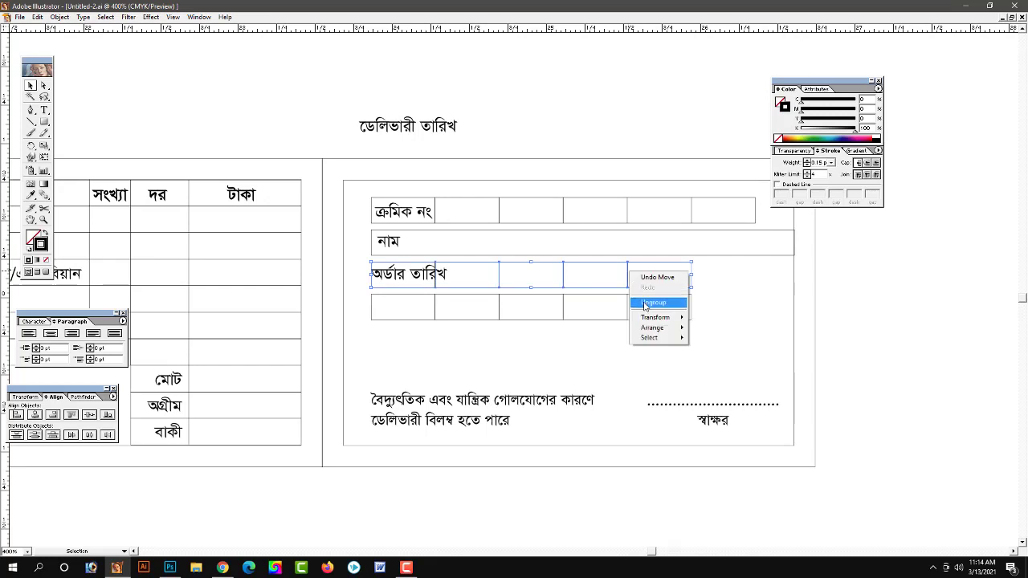
pyautogui.click(633, 297)
pyautogui.rightClick(631, 299)
pyautogui.click(708, 280)
pyautogui.moveTo(709, 280)
pyautogui.mouseDown()
pyautogui.moveTo(436, 295)
pyautogui.moveTo(485, 296)
pyautogui.mouseUp()
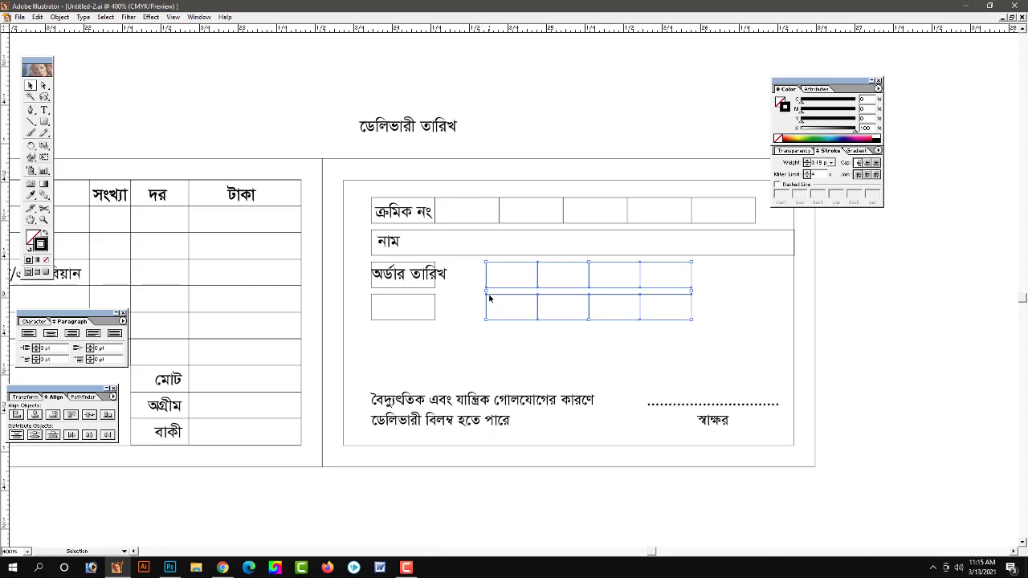
pyautogui.moveTo(486, 299); pyautogui.dragTo(490, 299)
pyautogui.click(456, 296)
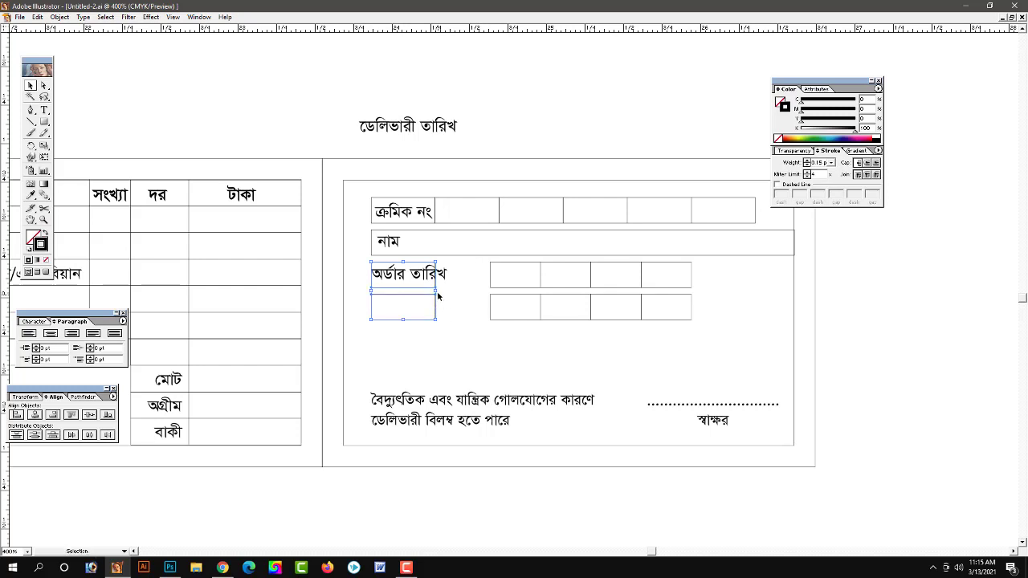
pyautogui.moveTo(438, 296); pyautogui.dragTo(489, 294)
# Step: Move the ডেলিভারী তারিখ label into the fourth row's empty first cell
pyautogui.doubleClick(410, 274)
pyautogui.click(363, 126)
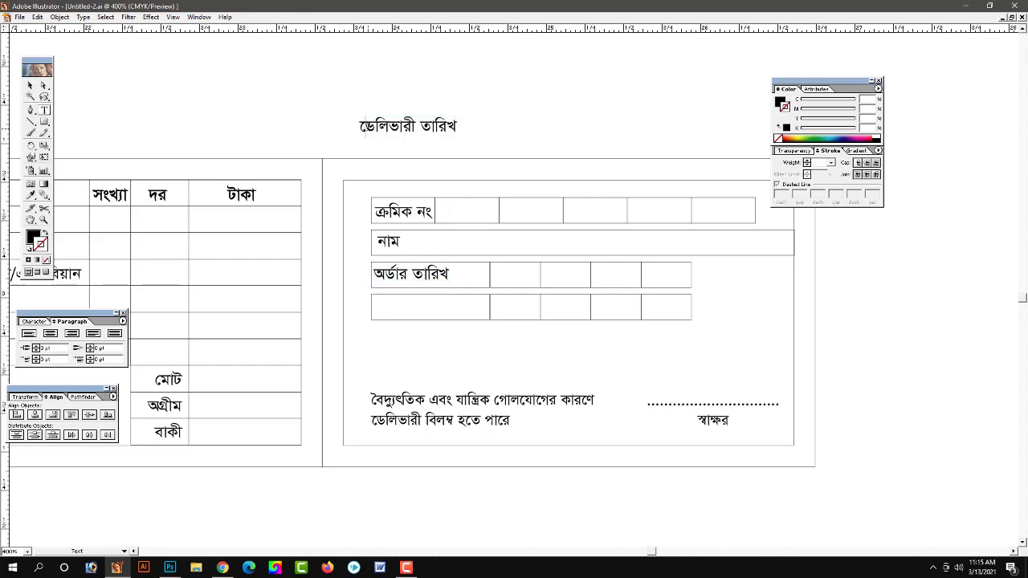
pyautogui.write('ে')
pyautogui.keyDown('ctrl'); pyautogui.click(410, 126); pyautogui.keyUp('ctrl')
pyautogui.moveTo(442, 130)
pyautogui.mouseDown()
pyautogui.moveTo(458, 309)
pyautogui.moveTo(371, 200)
pyautogui.mouseUp()
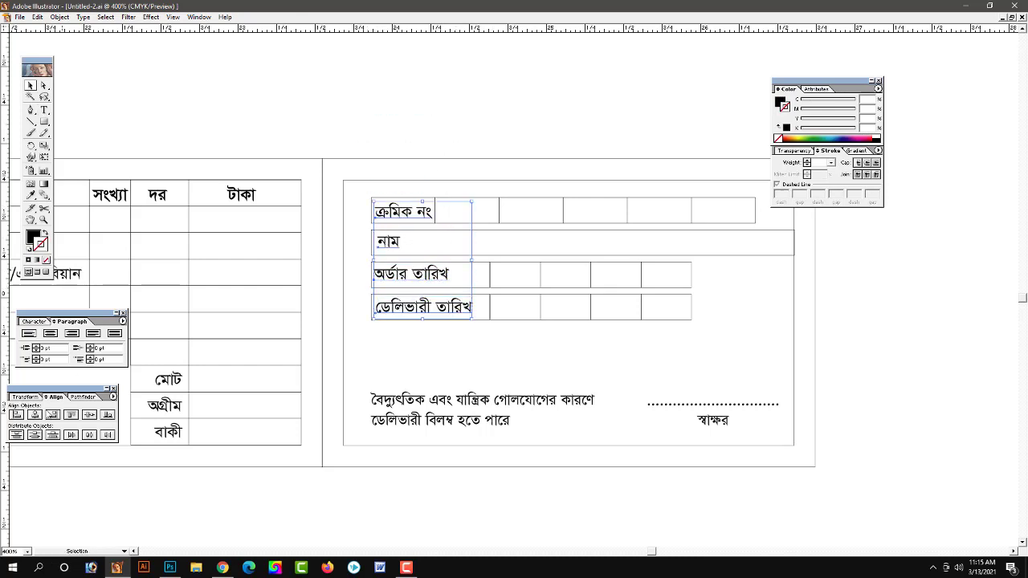
pyautogui.click(580, 324)
# Step: Delete the last cells of both date rows and stretch the remaining cells to the row end
pyautogui.scroll(-1, 536, 319)
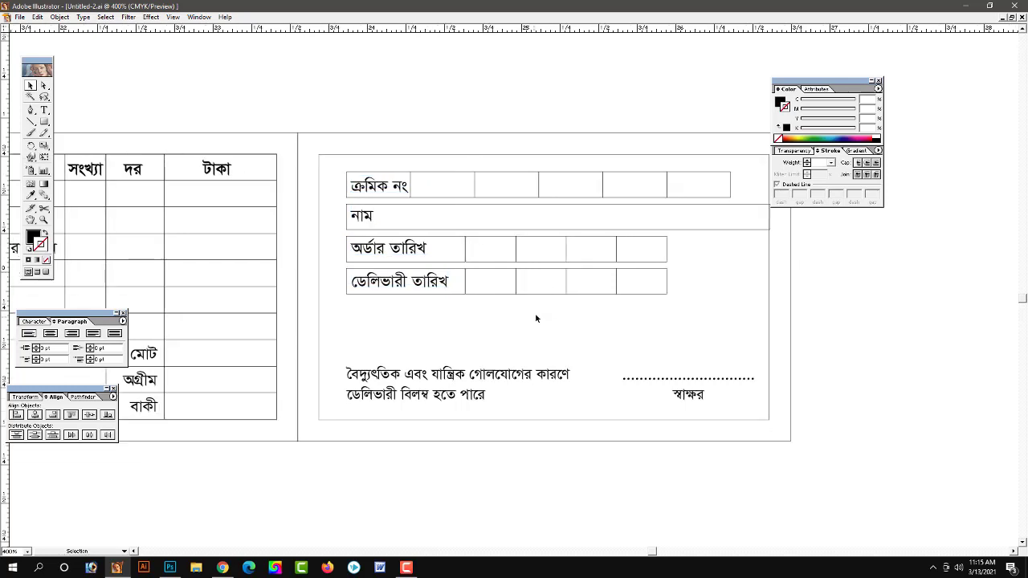
pyautogui.moveTo(537, 319); pyautogui.dragTo(509, 257)
pyautogui.moveTo(507, 313); pyautogui.dragTo(613, 262)
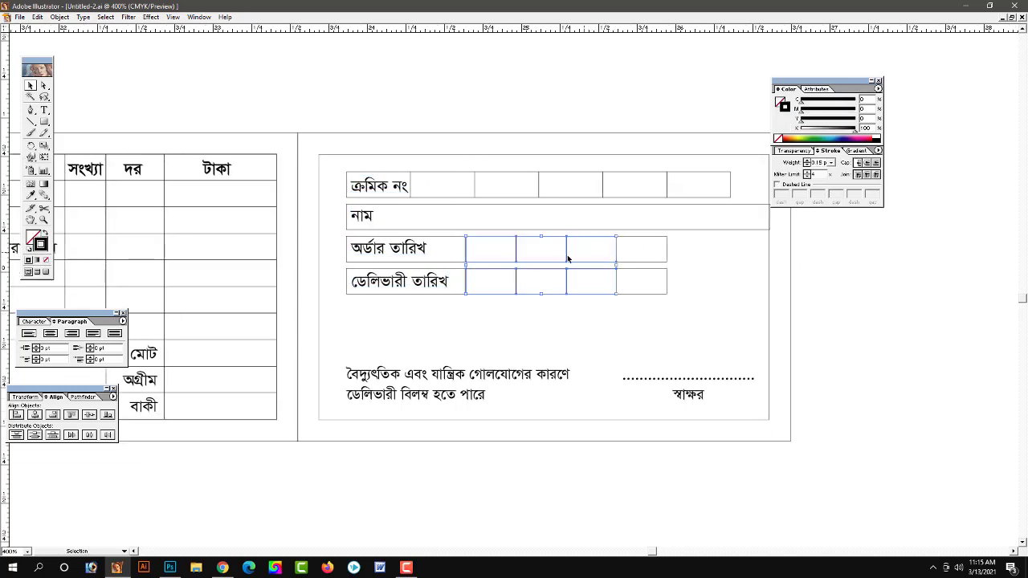
pyautogui.click(701, 270)
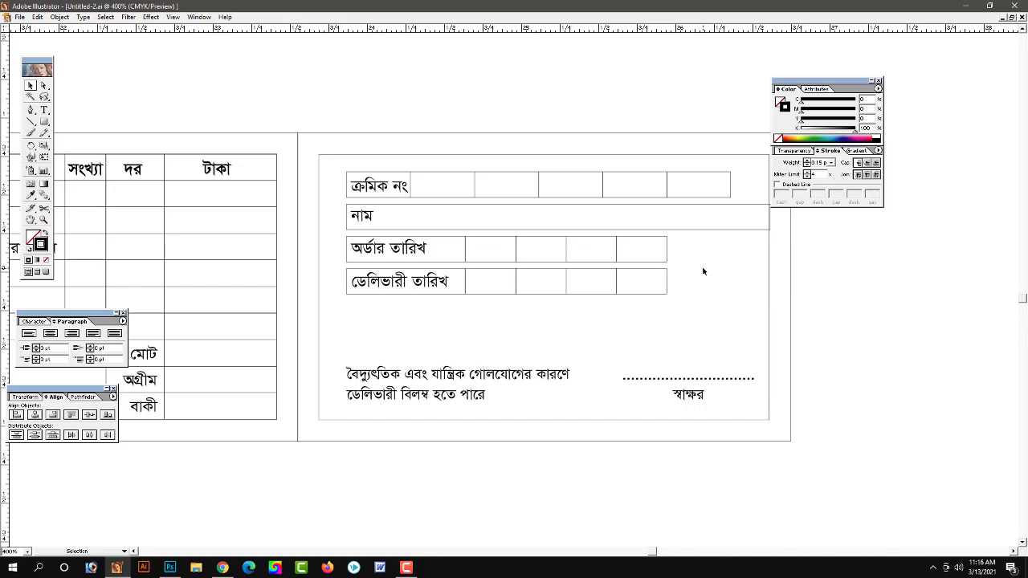
pyautogui.moveTo(620, 238)
pyautogui.mouseDown()
pyautogui.moveTo(633, 292)
pyautogui.moveTo(669, 266)
pyautogui.mouseUp()
pyautogui.press('Delete')
pyautogui.click(592, 288)
pyautogui.click(716, 286)
# Step: Adjust the right end of the নাম row and zoom out to view the whole form
pyautogui.moveTo(557, 337); pyautogui.dragTo(596, 340)
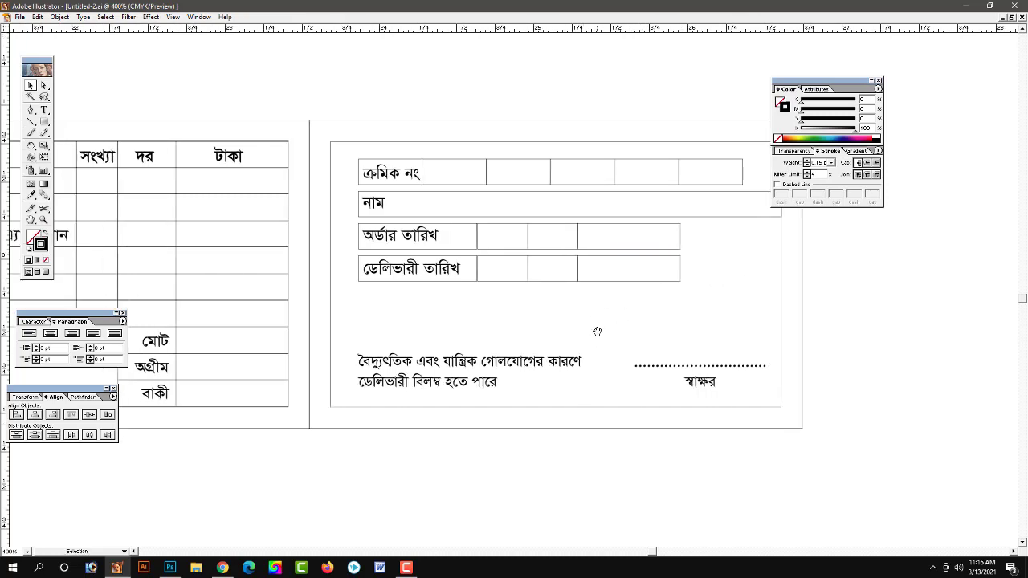
pyautogui.moveTo(377, 337); pyautogui.dragTo(447, 333)
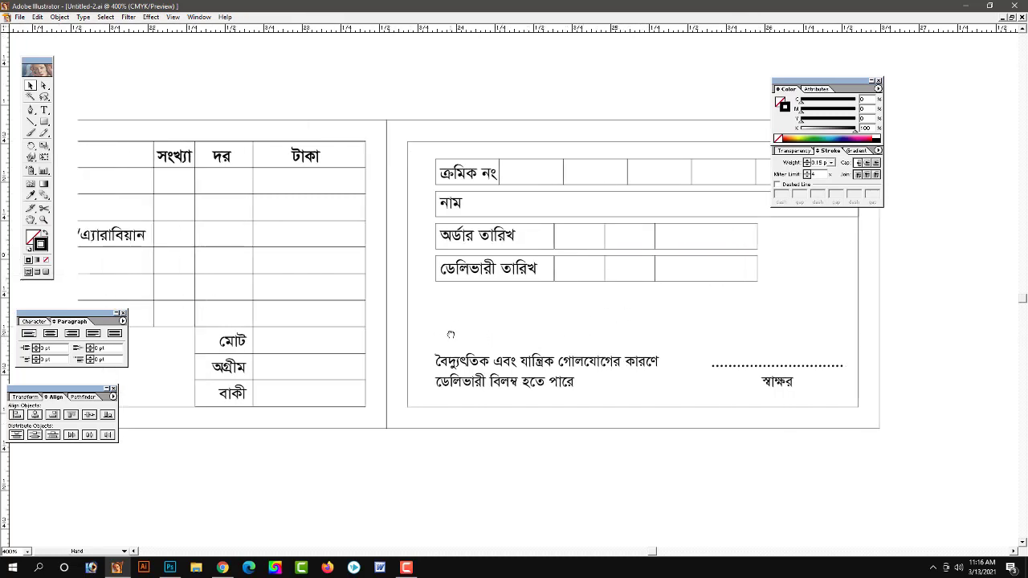
pyautogui.moveTo(552, 330); pyautogui.dragTo(401, 323)
pyautogui.moveTo(701, 265); pyautogui.dragTo(629, 264)
pyautogui.press('v')
pyautogui.click(650, 225)
pyautogui.moveTo(653, 216); pyautogui.dragTo(652, 217)
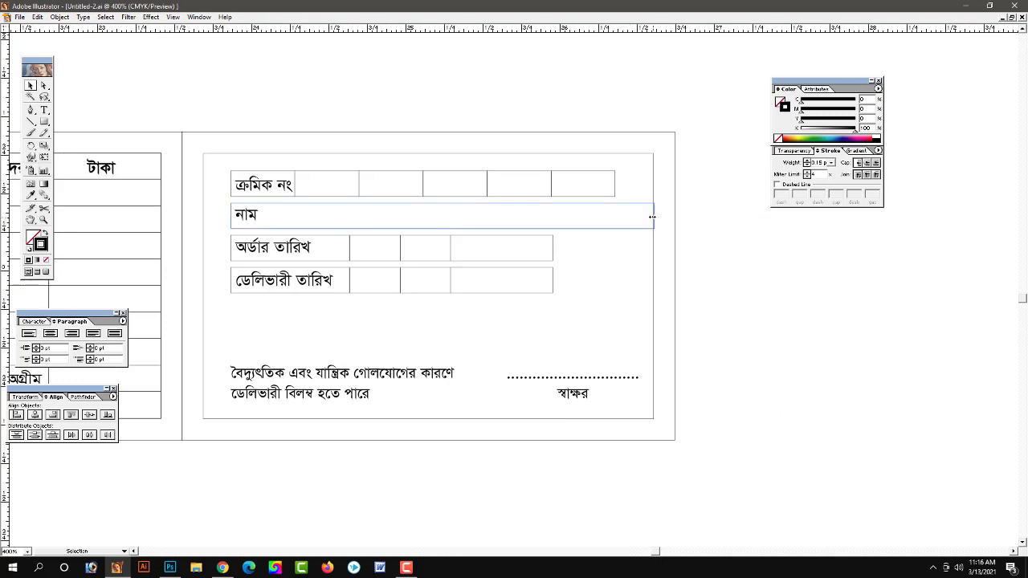
pyautogui.hscroll(-2, 482, 294)
pyautogui.hscroll(-2, 482, 294)
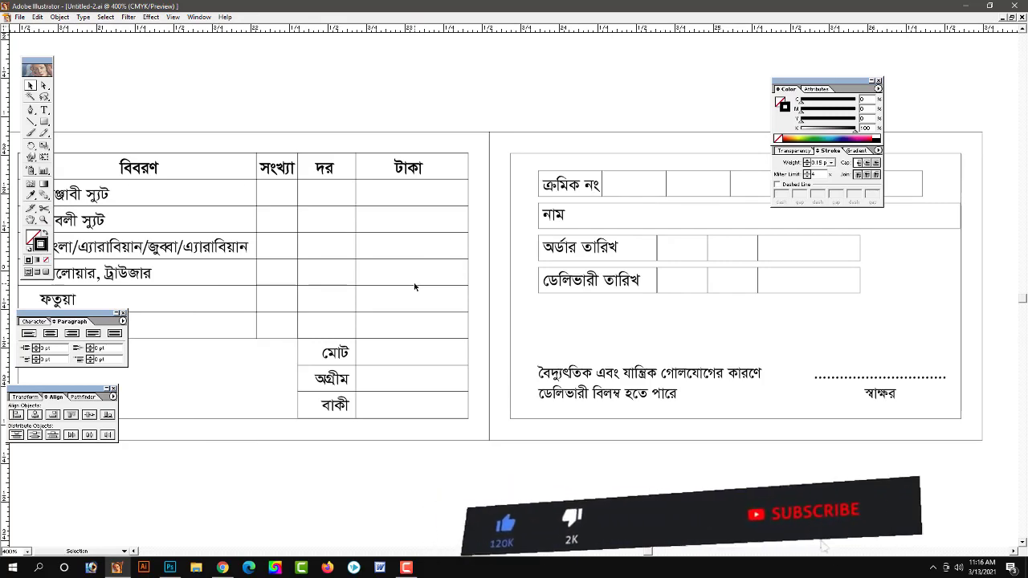
pyautogui.press('z')
pyautogui.keyDown('alt'); pyautogui.click(519, 286); pyautogui.keyUp('alt')
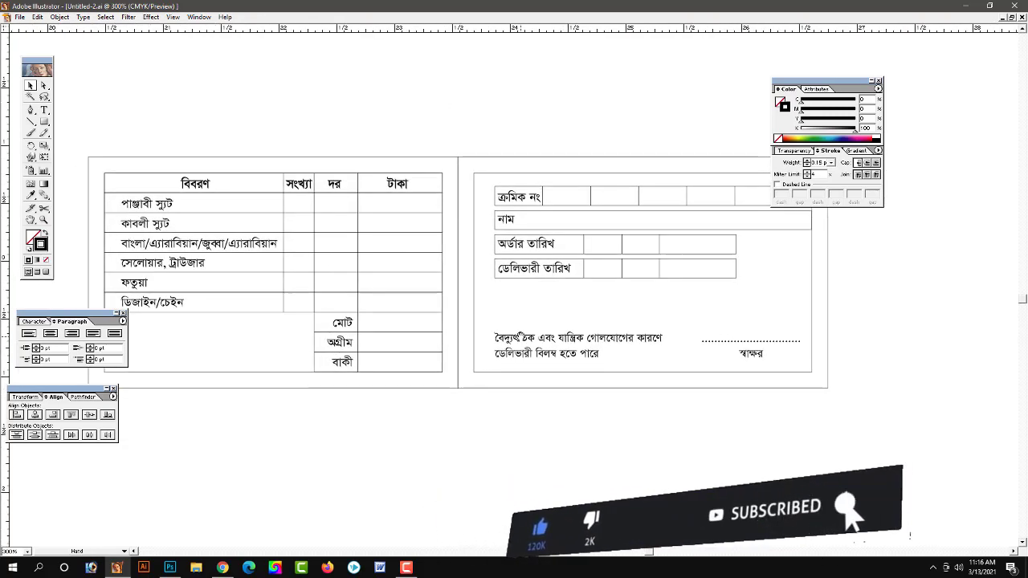
pyautogui.keyDown('alt'); pyautogui.click(527, 280); pyautogui.keyUp('alt')
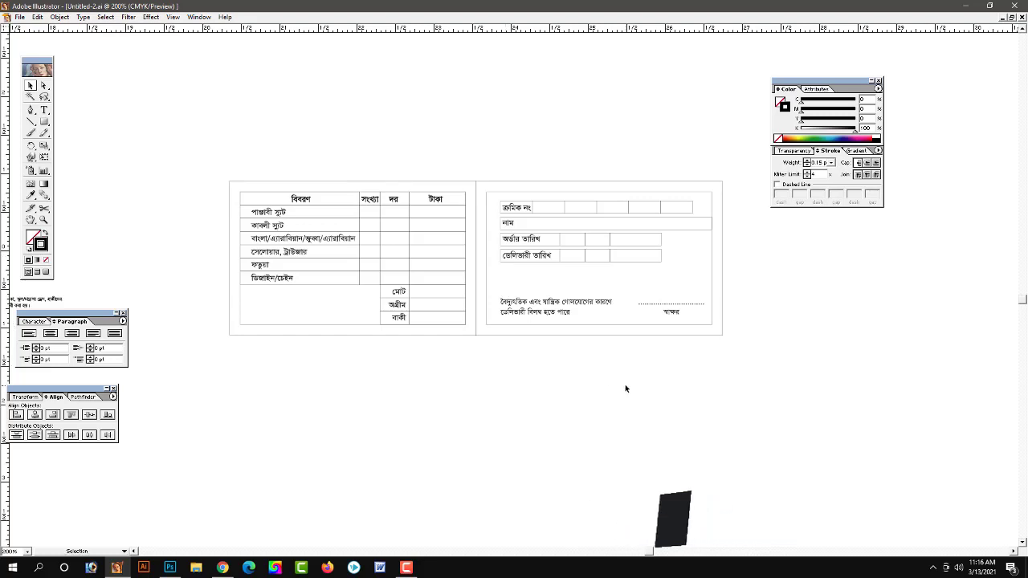
# Step: Place a copy of both form panels above the form and show the vertical centre guides
pyautogui.click(703, 279)
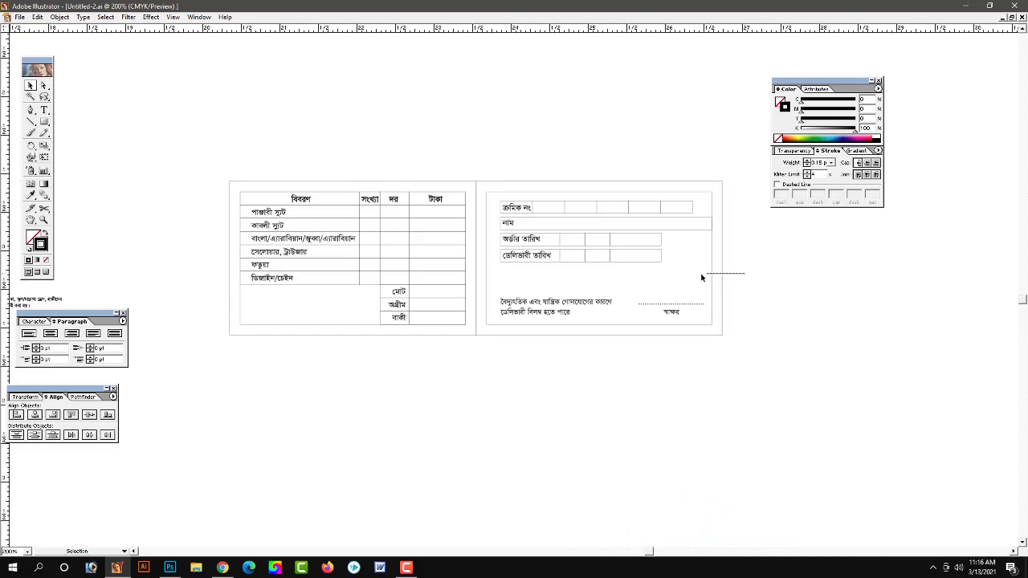
pyautogui.moveTo(318, 360); pyautogui.dragTo(385, 293)
pyautogui.moveTo(542, 180)
pyautogui.mouseDown()
pyautogui.moveTo(542, 230)
pyautogui.moveTo(496, 85)
pyautogui.mouseUp()
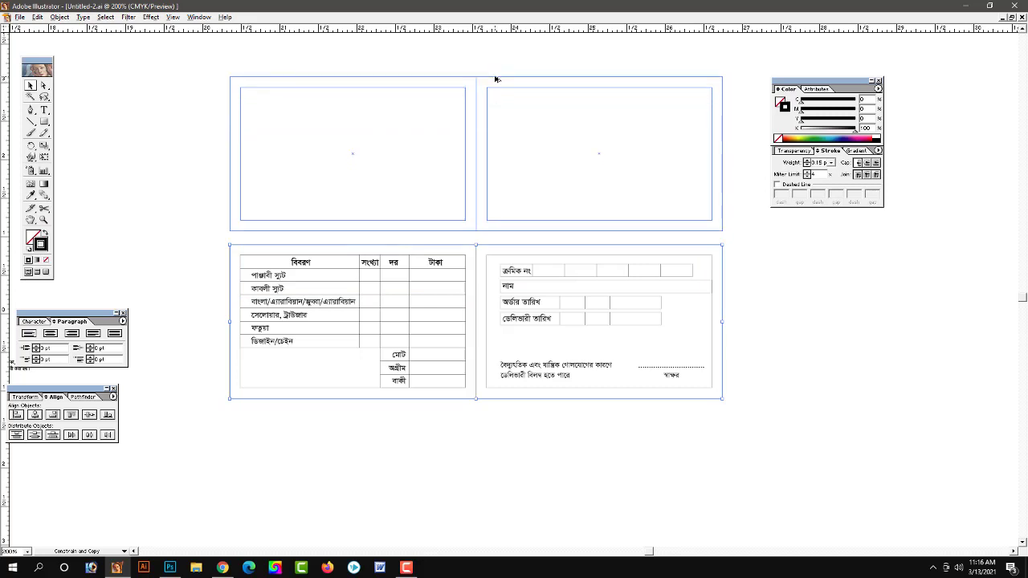
pyautogui.moveTo(495, 86); pyautogui.dragTo(495, 80)
pyautogui.scroll(2, 560, 243)
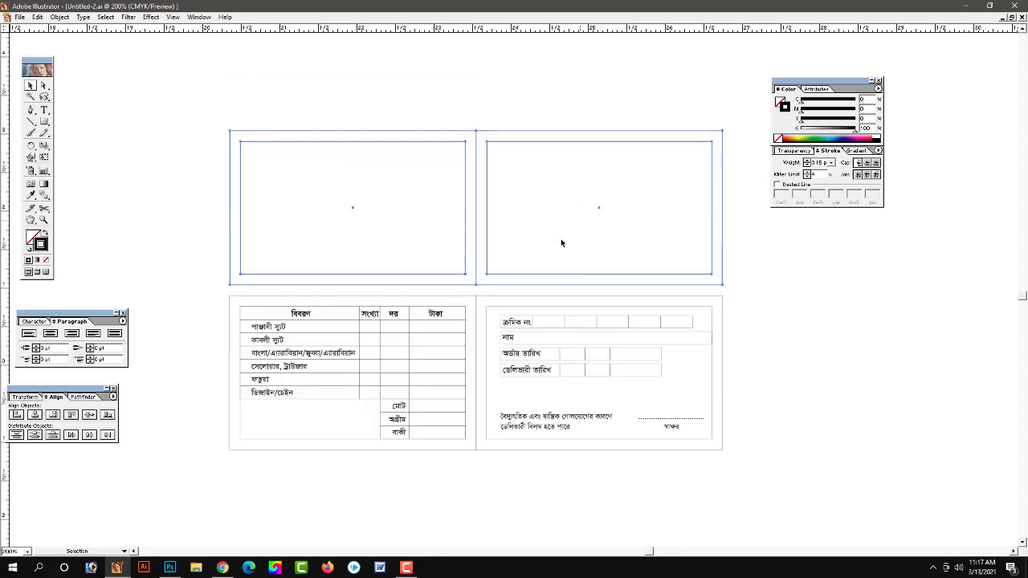
pyautogui.hotkey('ctrl', ';')
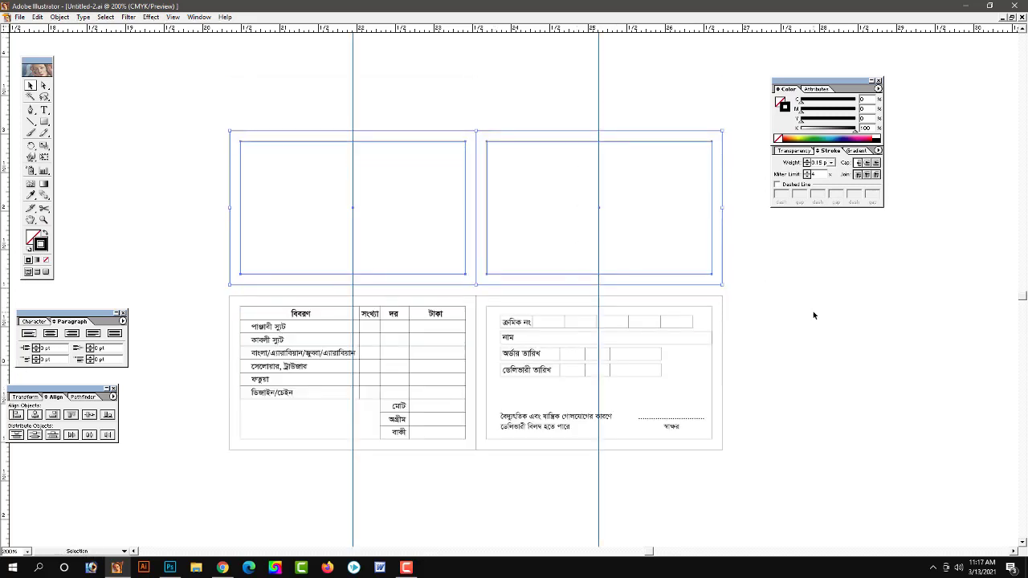
pyautogui.click(761, 350)
pyautogui.scroll(3, 761, 350)
pyautogui.scroll(-2, 803, 296)
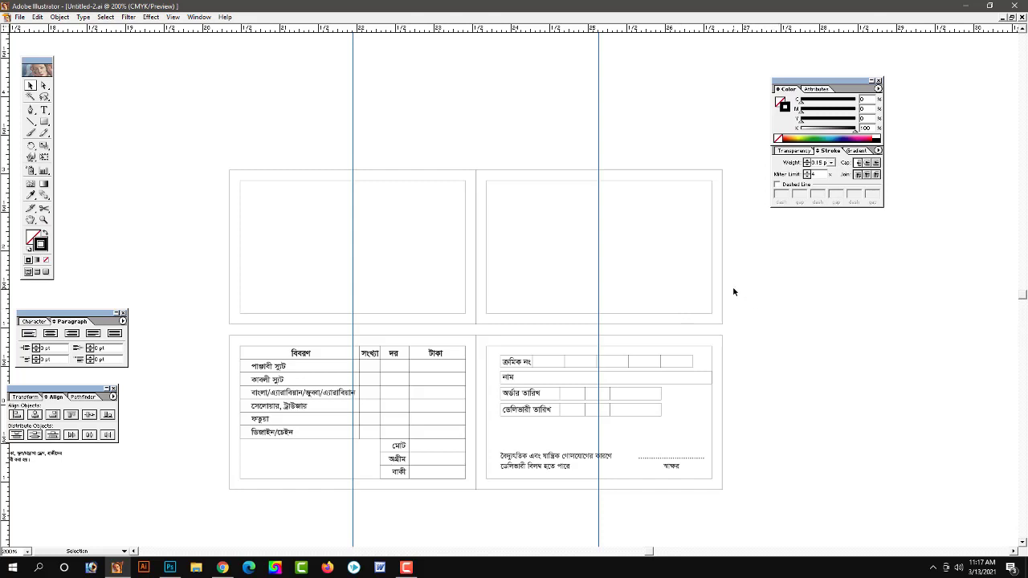
# Step: Drag the upper-right card's outer rectangle's left edge onto the vertical guide
pyautogui.moveTo(634, 269); pyautogui.dragTo(623, 268)
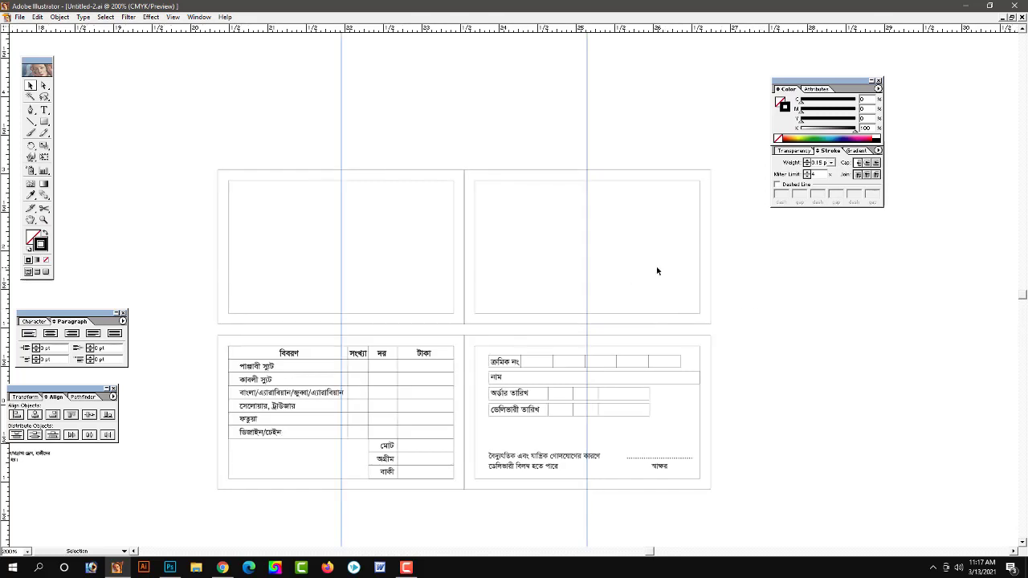
pyautogui.click(594, 269)
pyautogui.scroll(-1, 557, 259)
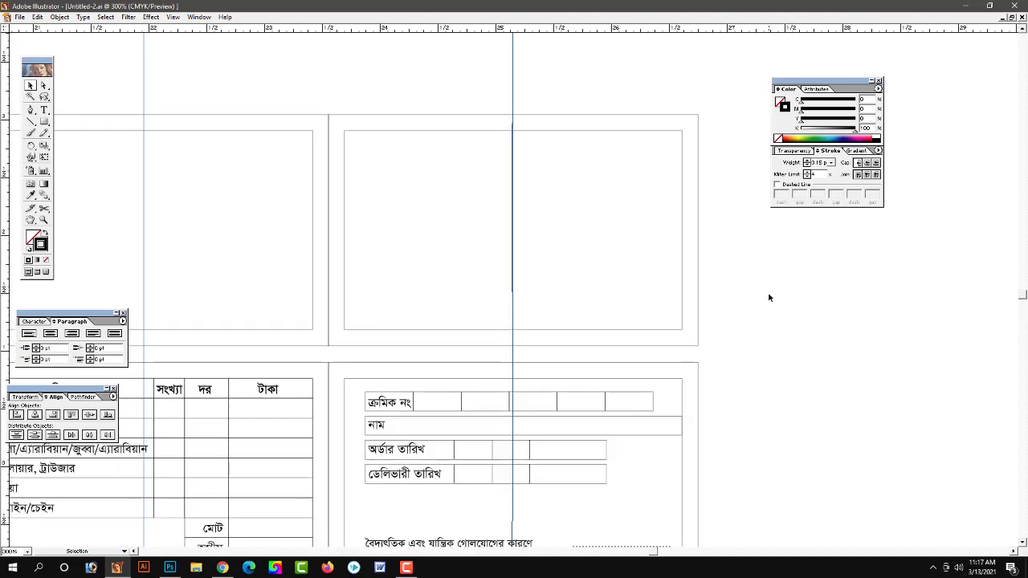
pyautogui.moveTo(686, 123); pyautogui.dragTo(674, 144)
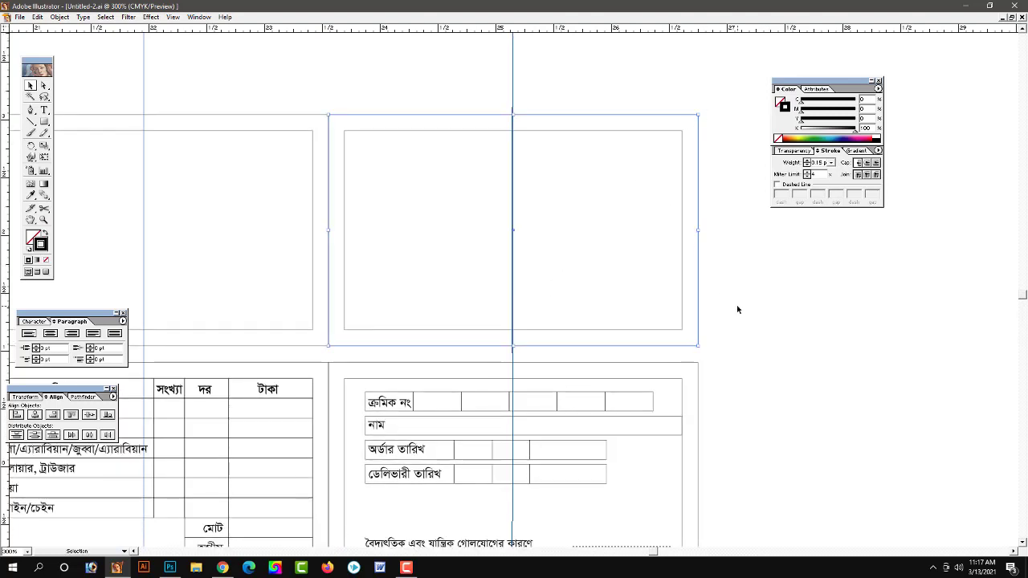
pyautogui.moveTo(329, 230); pyautogui.dragTo(513, 240)
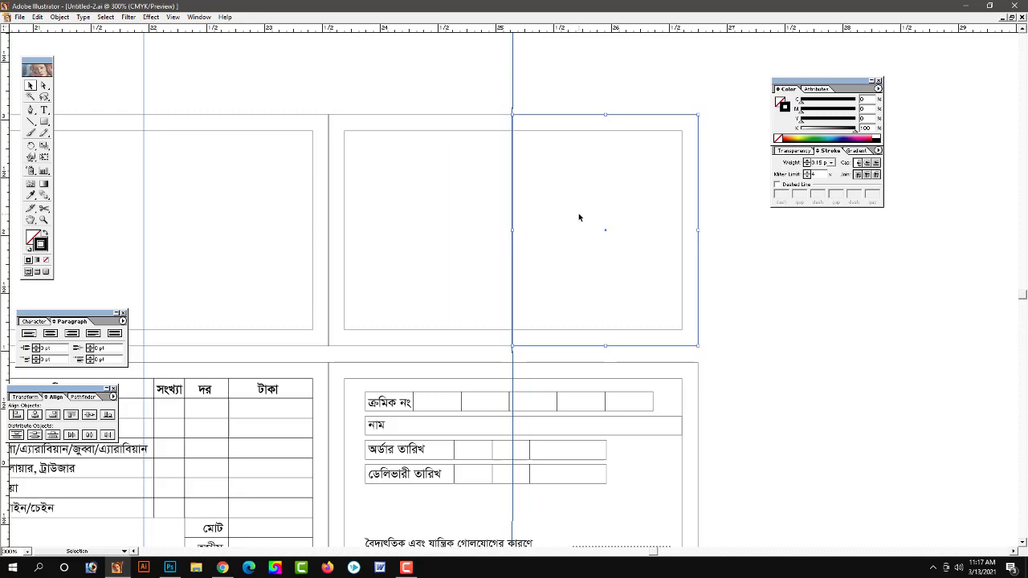
# Step: Remove the rectangle's stroke and fill it deep blue, about C100 M36 Y0 K0
pyautogui.click(778, 138)
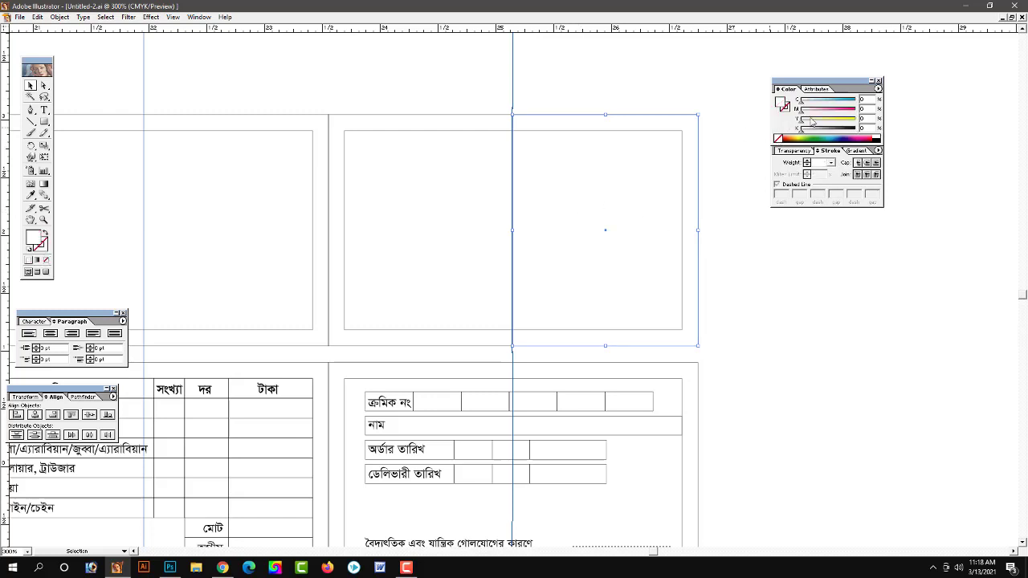
pyautogui.click(840, 102)
pyautogui.click(818, 110)
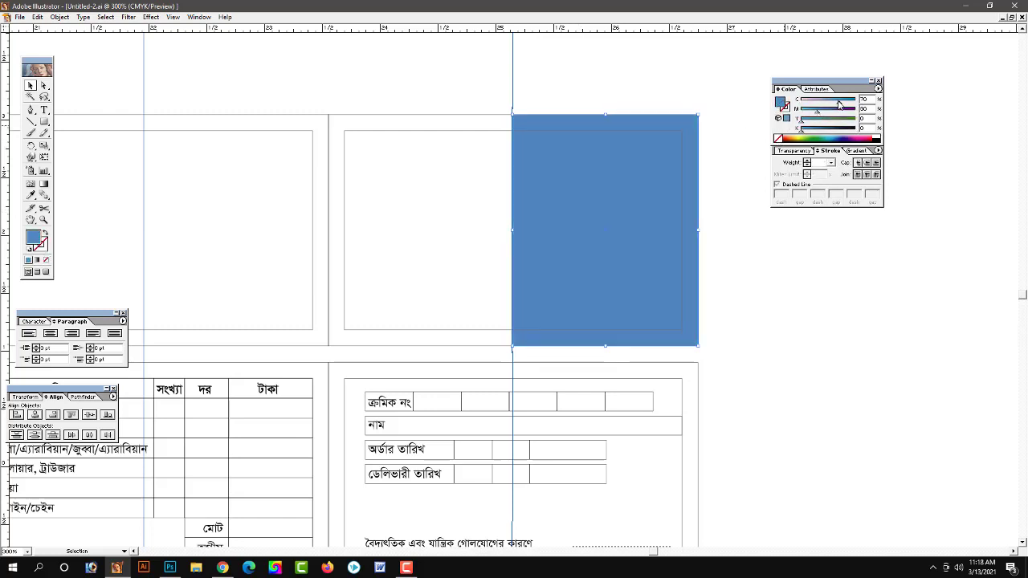
pyautogui.moveTo(840, 103); pyautogui.dragTo(856, 103)
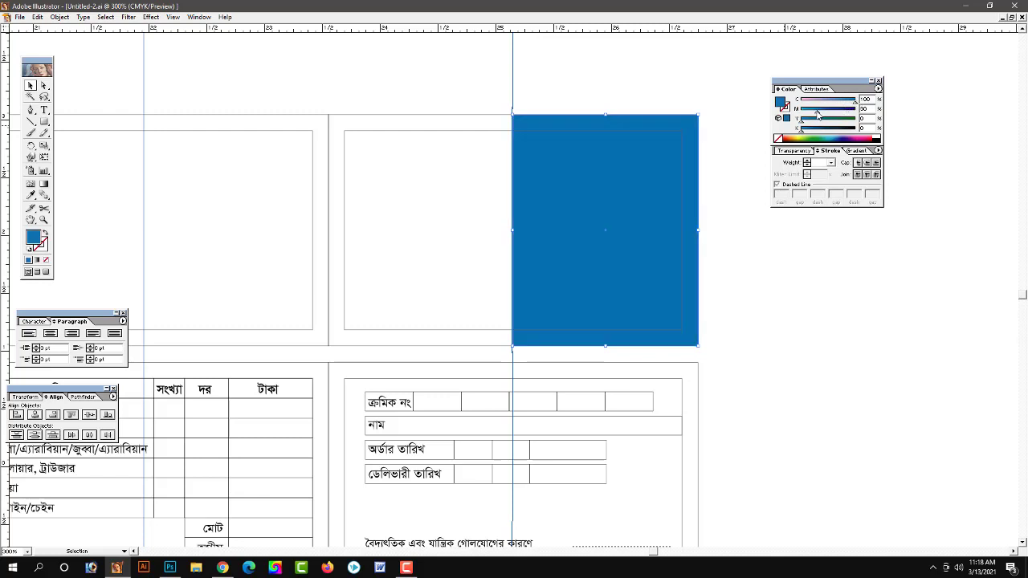
pyautogui.click(771, 280)
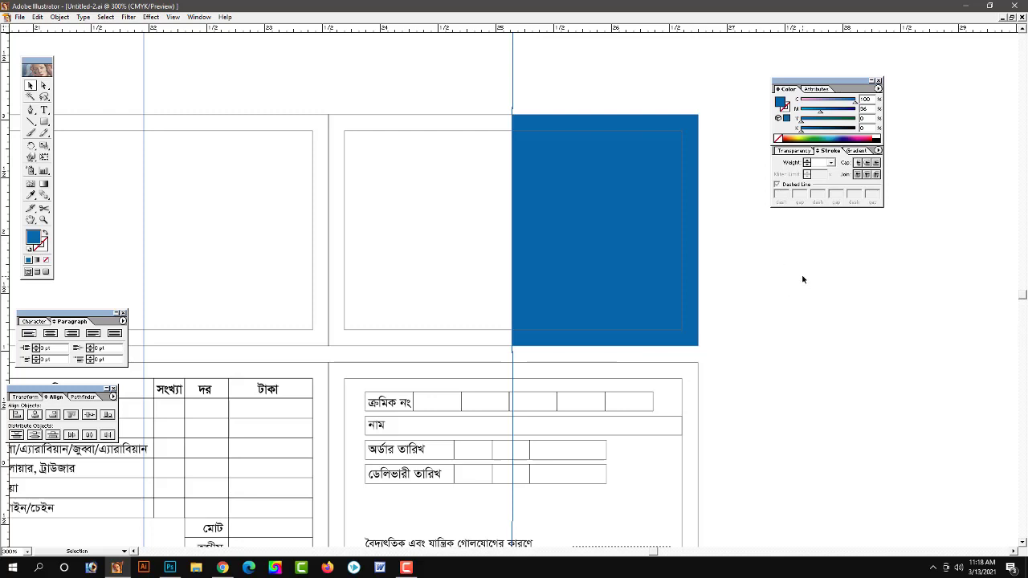
pyautogui.hscroll(-3, 595, 324)
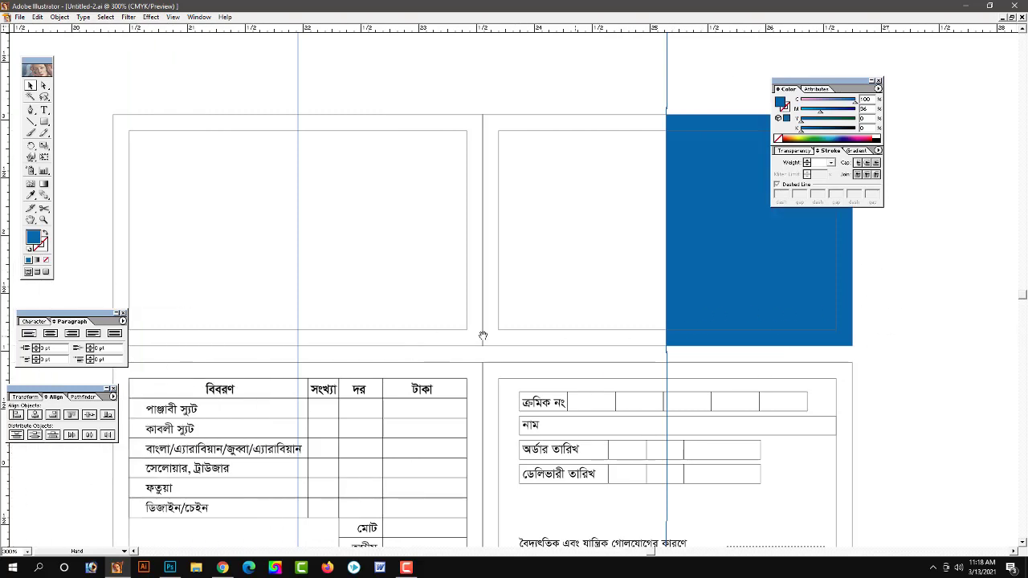
pyautogui.hscroll(2, 482, 335)
pyautogui.moveTo(576, 300); pyautogui.dragTo(625, 305)
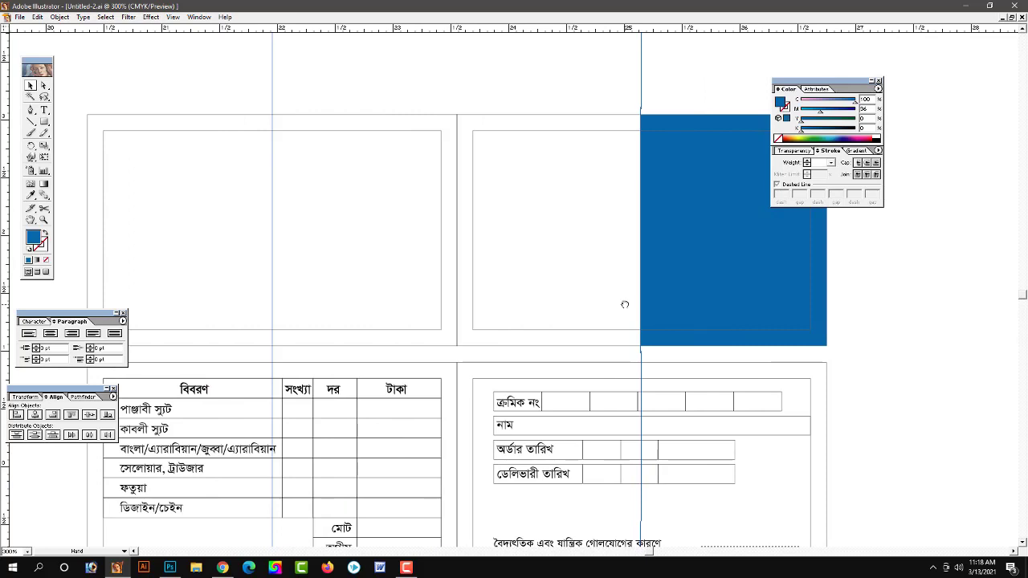
pyautogui.hscroll(2, 625, 305)
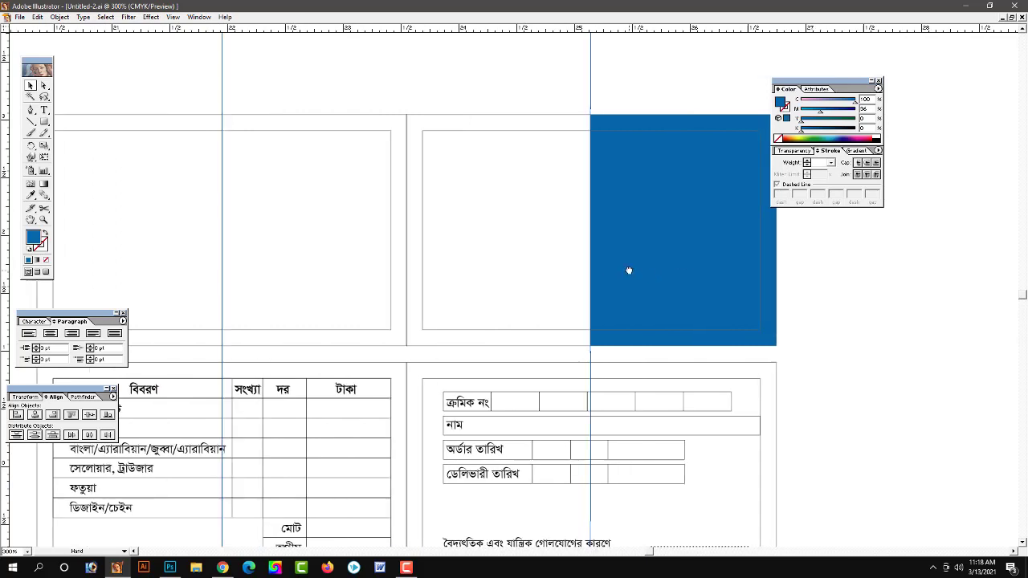
# Step: Create a 1.953 × 1.014 in rounded rectangle with corner radius 25
pyautogui.moveTo(51, 120); pyautogui.dragTo(73, 130)
pyautogui.click(69, 124)
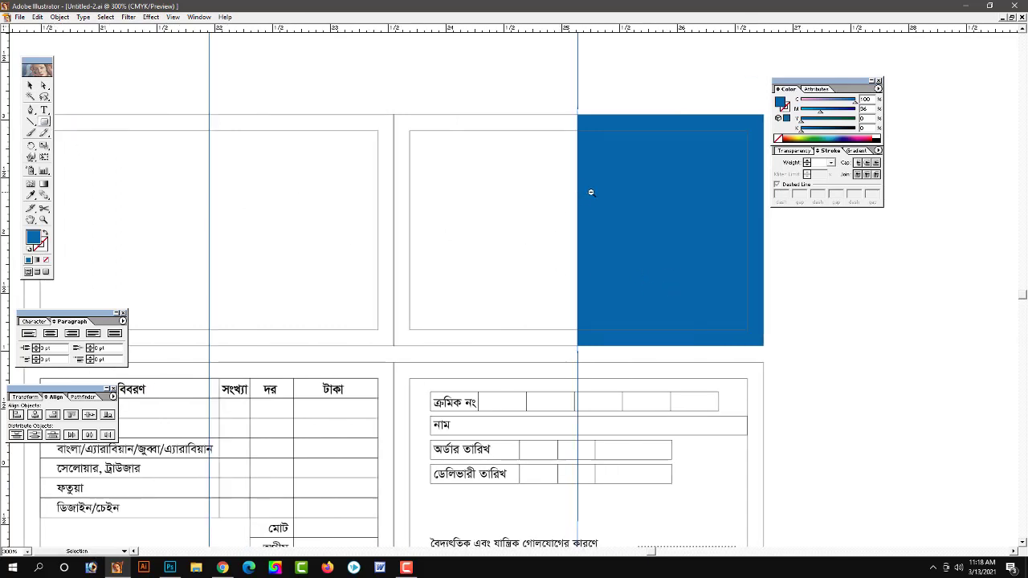
pyautogui.hscroll(2, 591, 193)
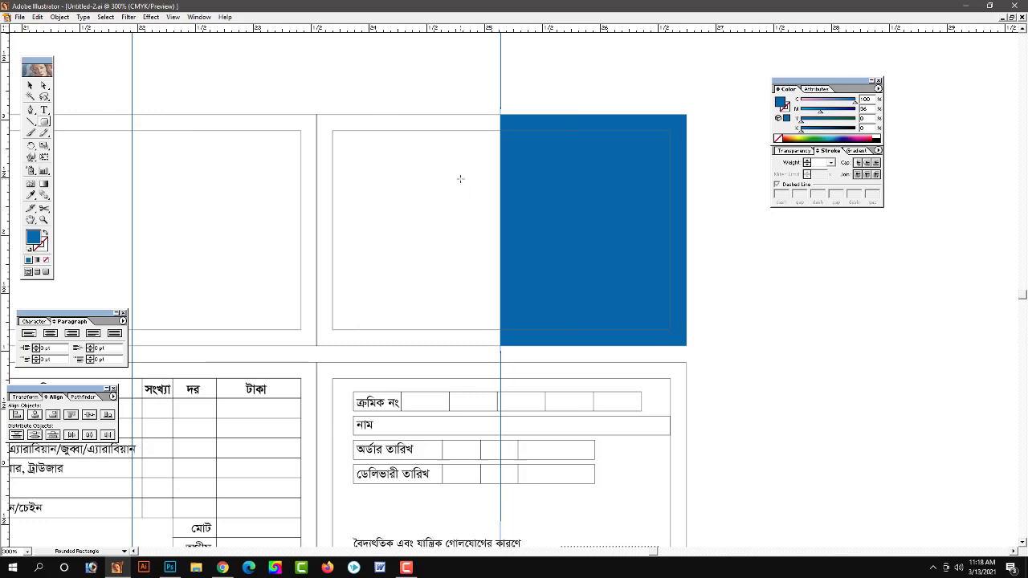
pyautogui.moveTo(460, 178); pyautogui.dragTo(683, 290)
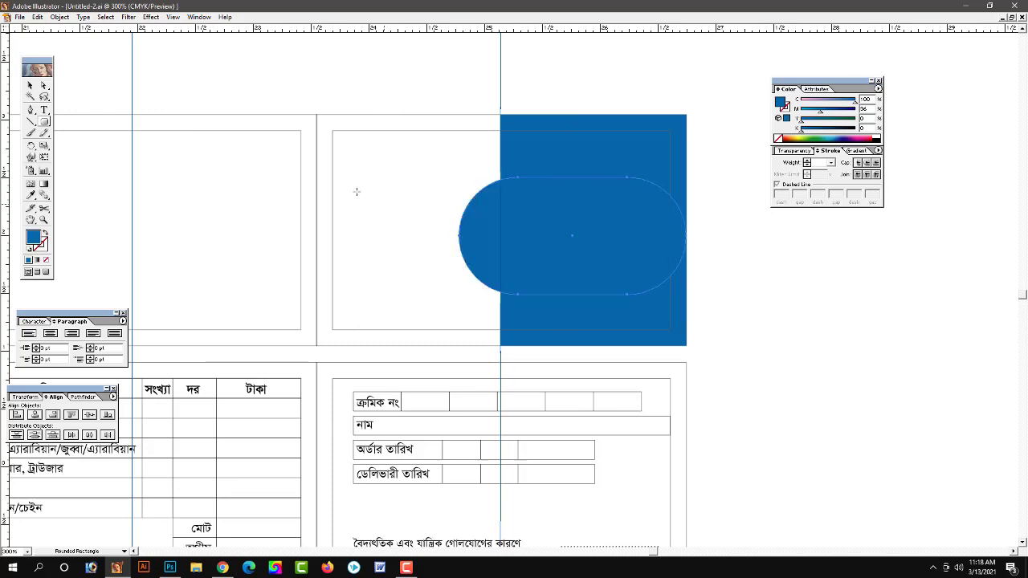
pyautogui.hotkey('ctrl', 'z')
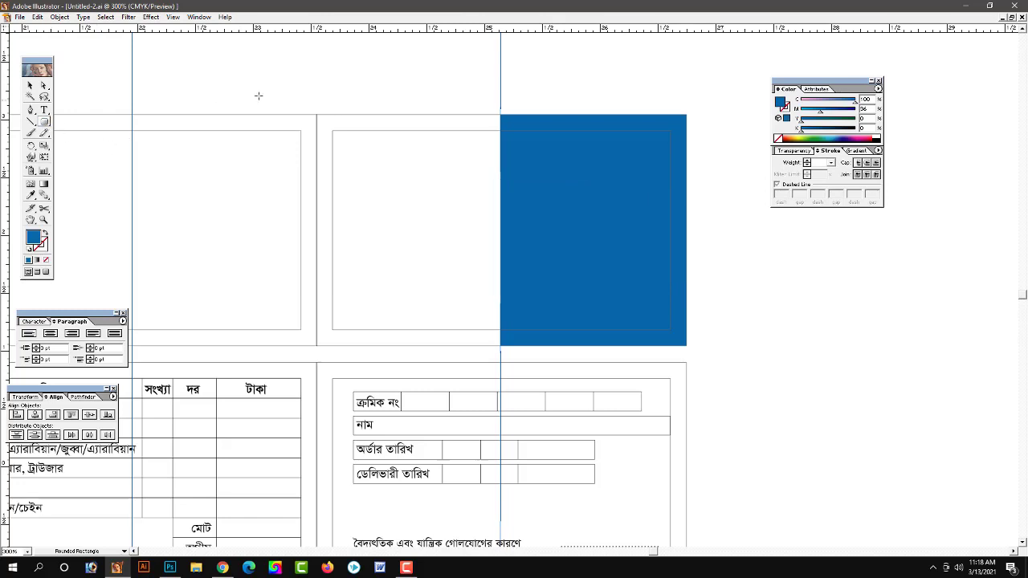
pyautogui.click(257, 95)
pyautogui.press('Tab')
pyautogui.press('Tab')
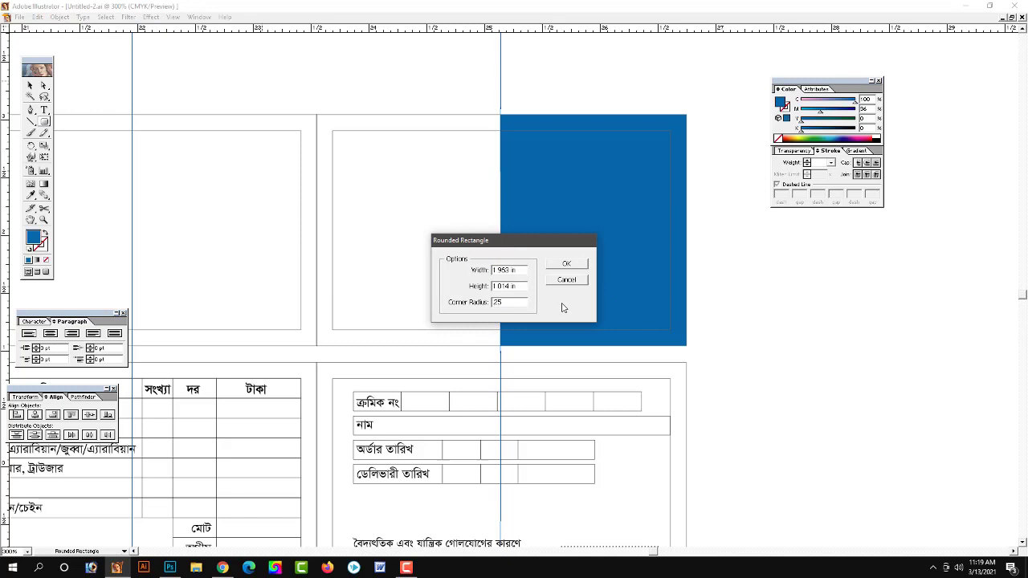
pyautogui.press('Return')
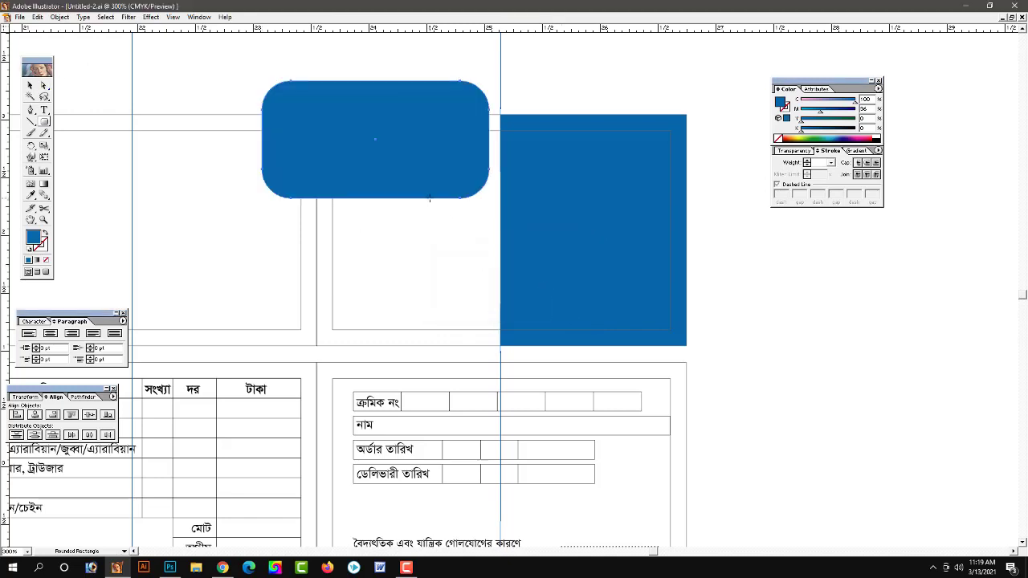
# Step: Move it over the blue panel's left edge and fill it pale beige (C0 M4 Y5 K10)
pyautogui.click(29, 86)
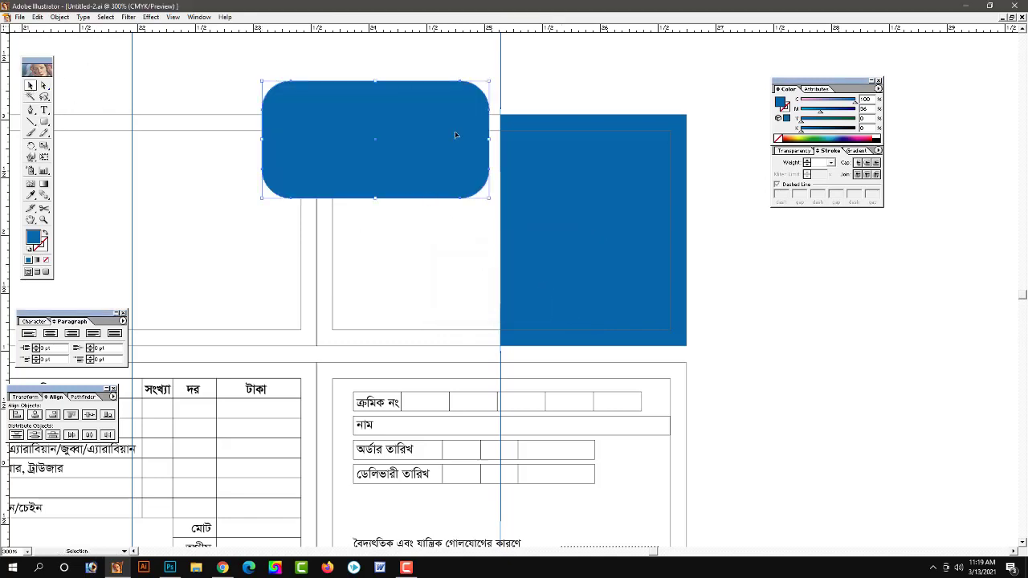
pyautogui.moveTo(454, 131); pyautogui.dragTo(652, 213)
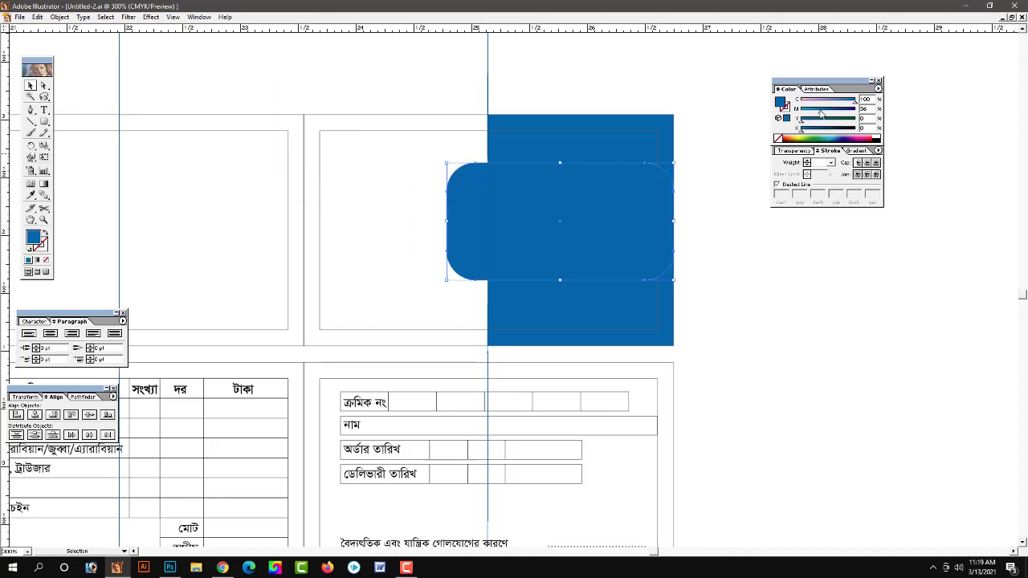
pyautogui.moveTo(819, 110)
pyautogui.mouseDown()
pyautogui.moveTo(800, 109)
pyautogui.moveTo(811, 99)
pyautogui.moveTo(800, 100)
pyautogui.moveTo(806, 130)
pyautogui.moveTo(803, 112)
pyautogui.moveTo(831, 120)
pyautogui.moveTo(802, 119)
pyautogui.mouseUp()
# Step: Draw a darker grey band across the middle of the beige rounded rectangle
pyautogui.click(706, 241)
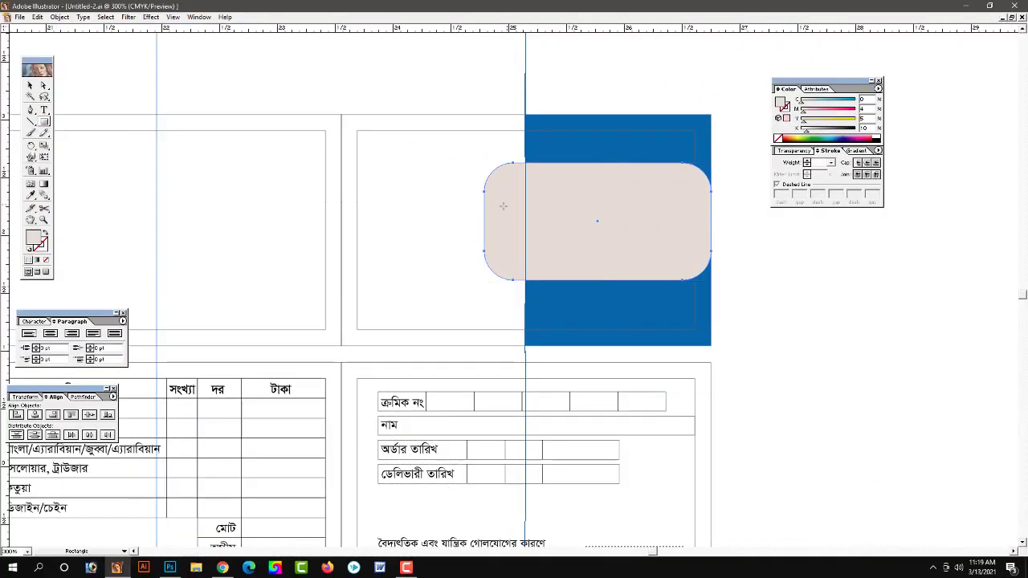
pyautogui.moveTo(484, 200); pyautogui.dragTo(712, 241)
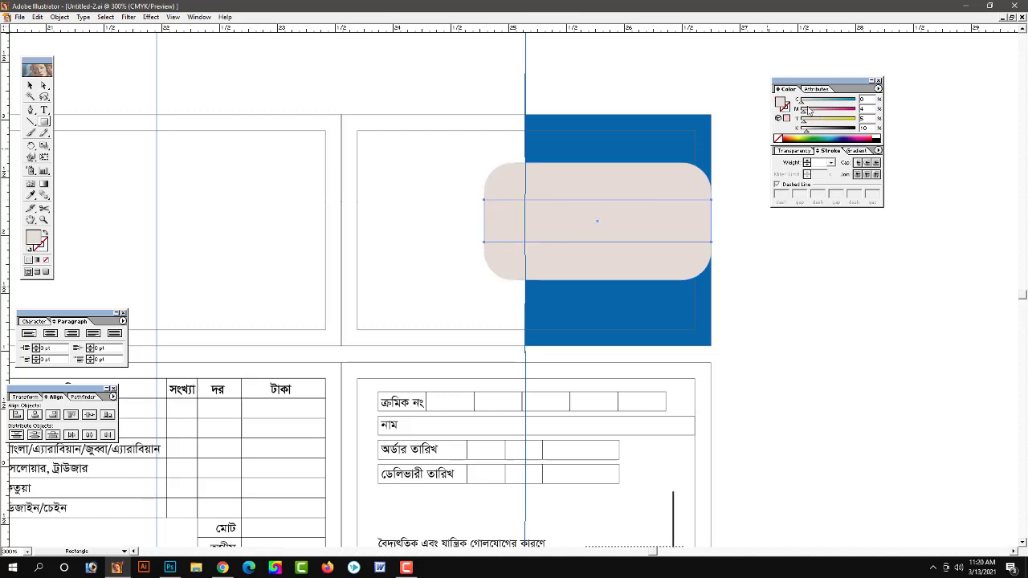
pyautogui.click(817, 130)
pyautogui.click(805, 277)
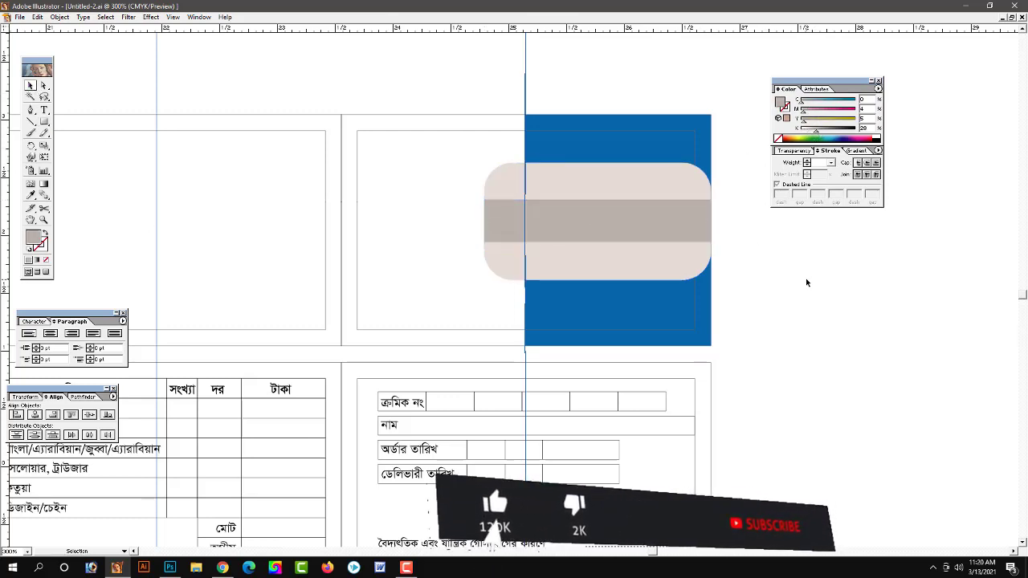
# Step: Push the rounded rectangle's right-side anchor points further right
pyautogui.click(561, 240)
pyautogui.click(594, 255)
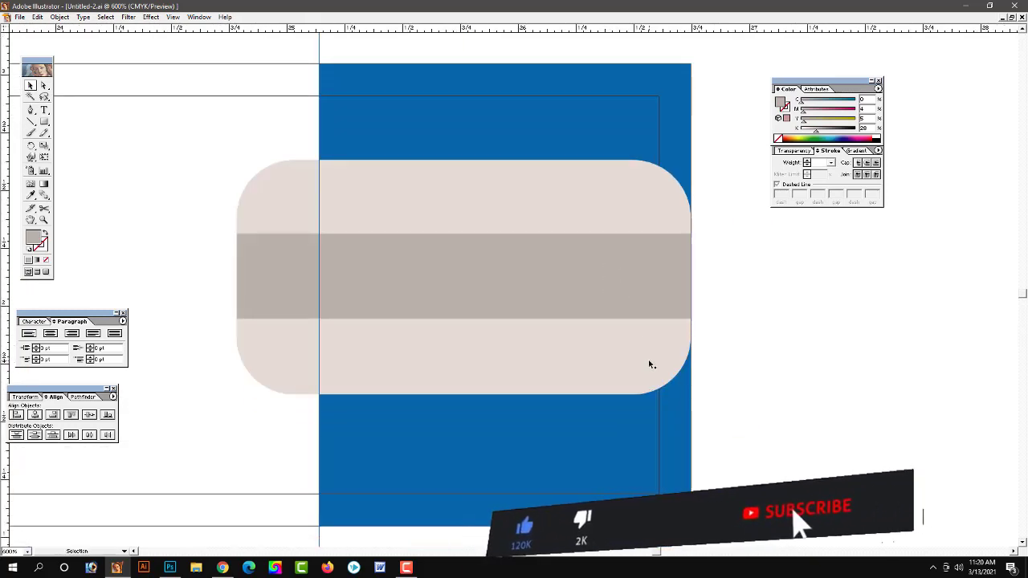
pyautogui.keyDown('ctrl'); pyautogui.click(276, 264); pyautogui.keyUp('ctrl')
pyautogui.click(44, 85)
pyautogui.click(733, 103)
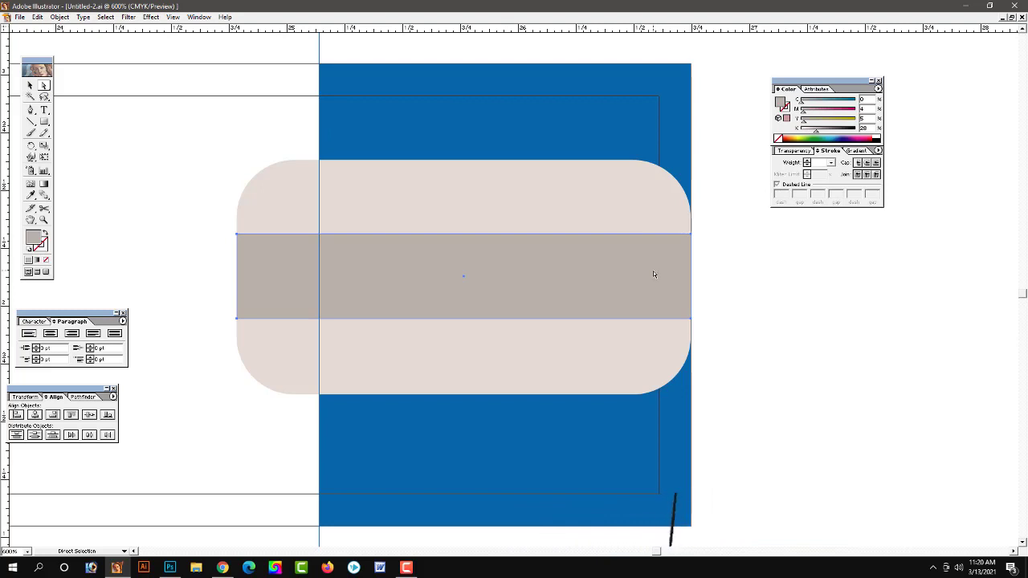
pyautogui.moveTo(723, 170); pyautogui.dragTo(594, 414)
pyautogui.hotkey('shift', 'Right')
pyautogui.hotkey('shift', 'Right')
pyautogui.hotkey('shift', 'Right')
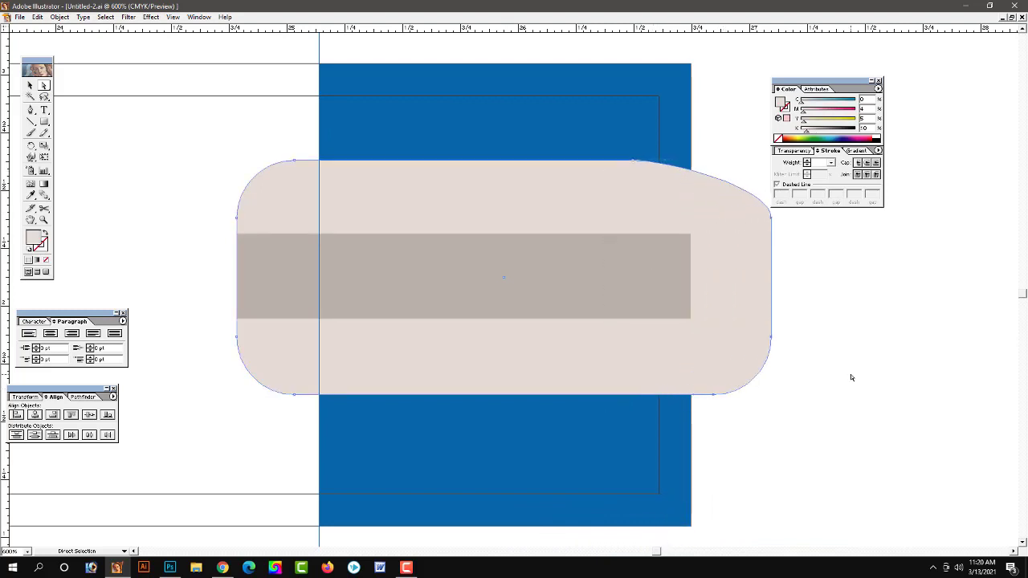
pyautogui.click(897, 348)
# Step: Cut the rounded rectangle at the blue panel's right side and delete the right cap
pyautogui.moveTo(896, 348); pyautogui.dragTo(775, 354)
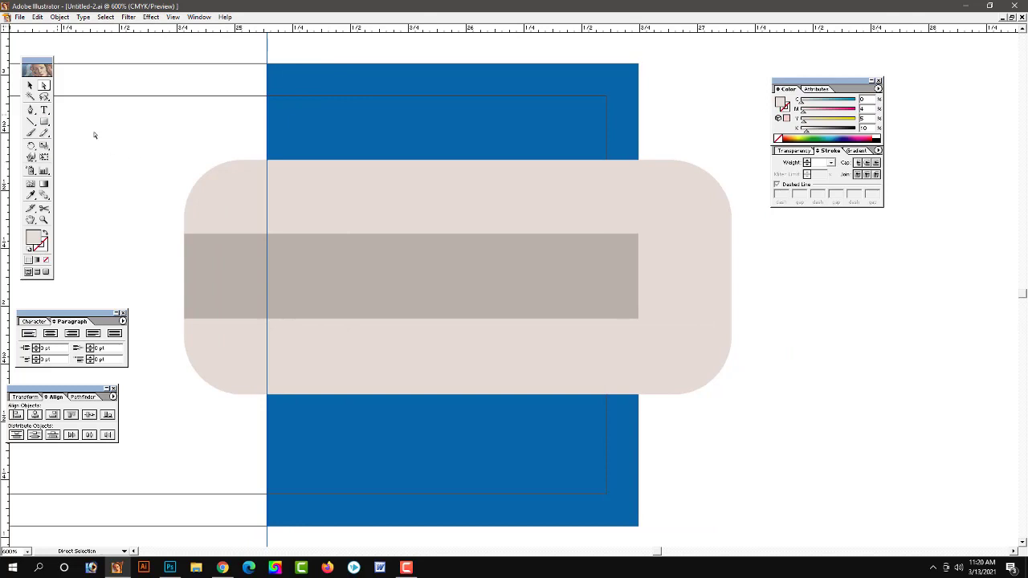
pyautogui.press('v')
pyautogui.click(688, 206)
pyautogui.press('c')
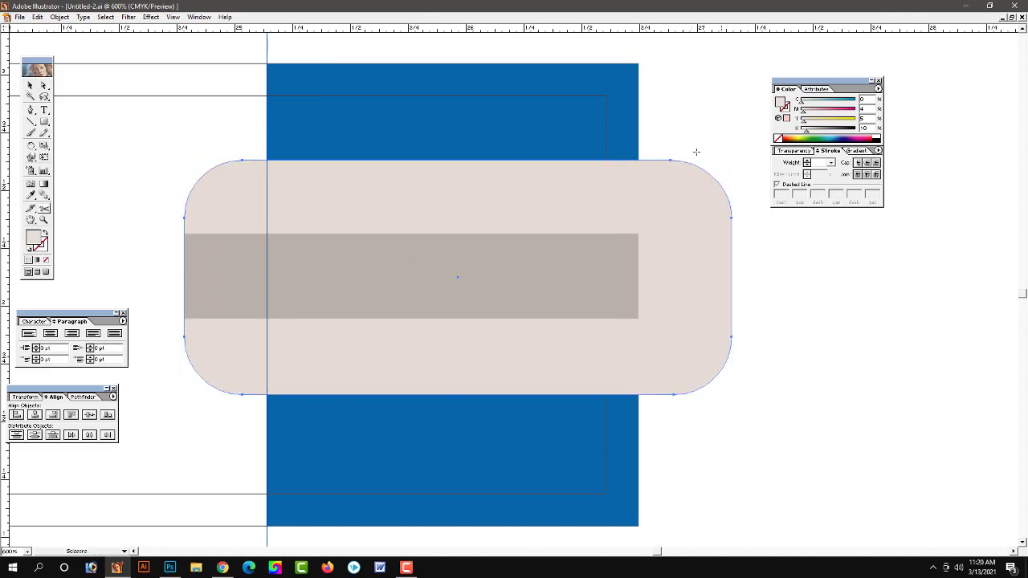
pyautogui.click(638, 161)
pyautogui.click(639, 395)
pyautogui.press('v')
pyautogui.moveTo(755, 132); pyautogui.dragTo(649, 434)
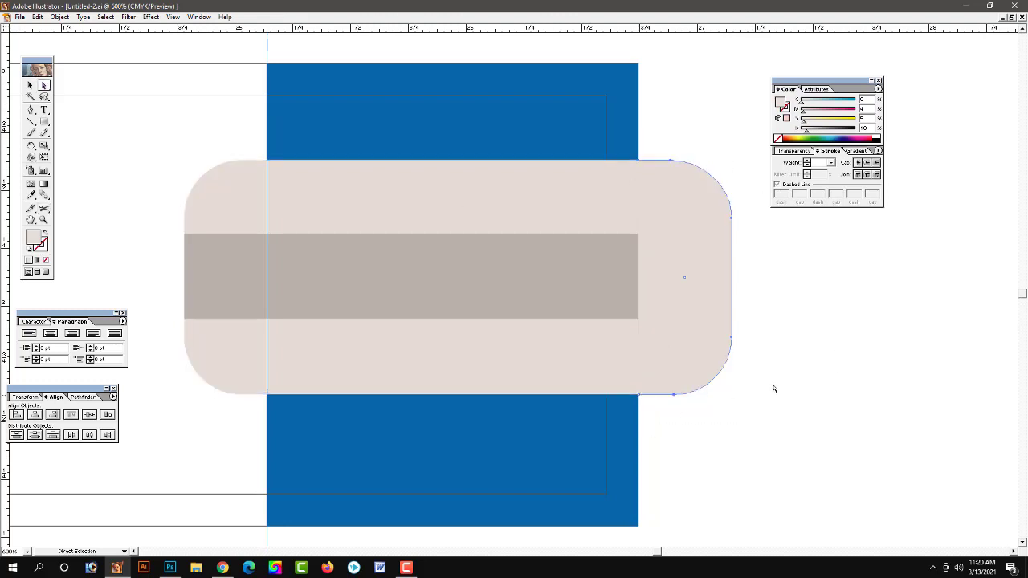
pyautogui.press('Delete')
# Step: Trim the grey bar's left end flush with the left rounded cap
pyautogui.hscroll(-3, 797, 326)
pyautogui.hotkey('ctrl', '-')
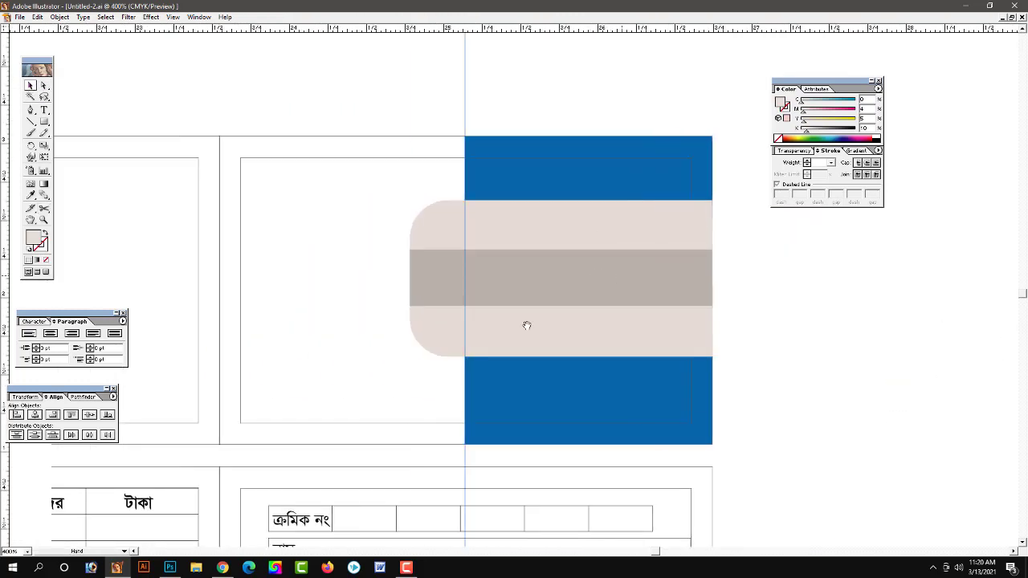
pyautogui.hscroll(-2, 525, 326)
pyautogui.hscroll(2, 545, 324)
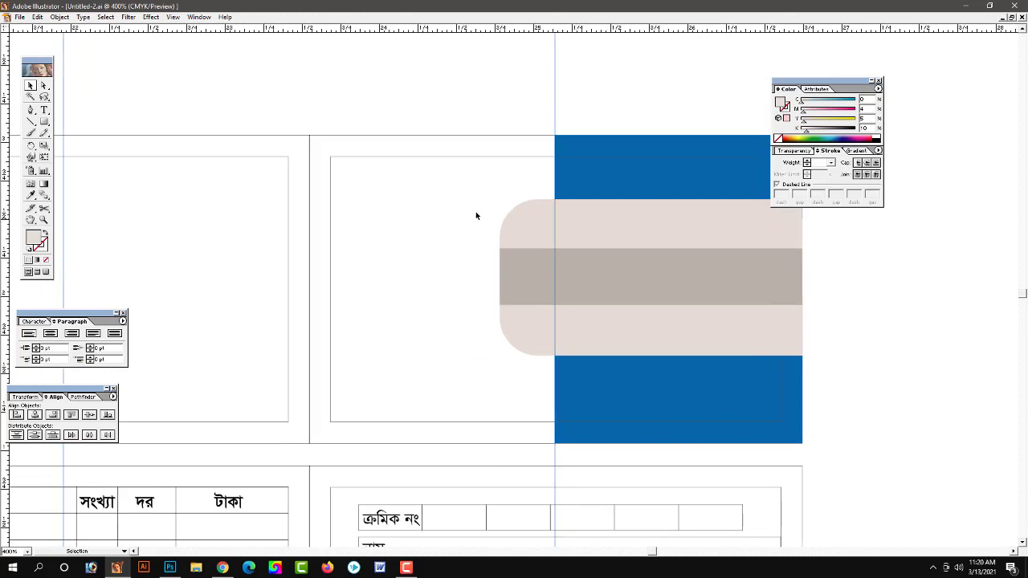
pyautogui.moveTo(475, 211); pyautogui.dragTo(525, 325)
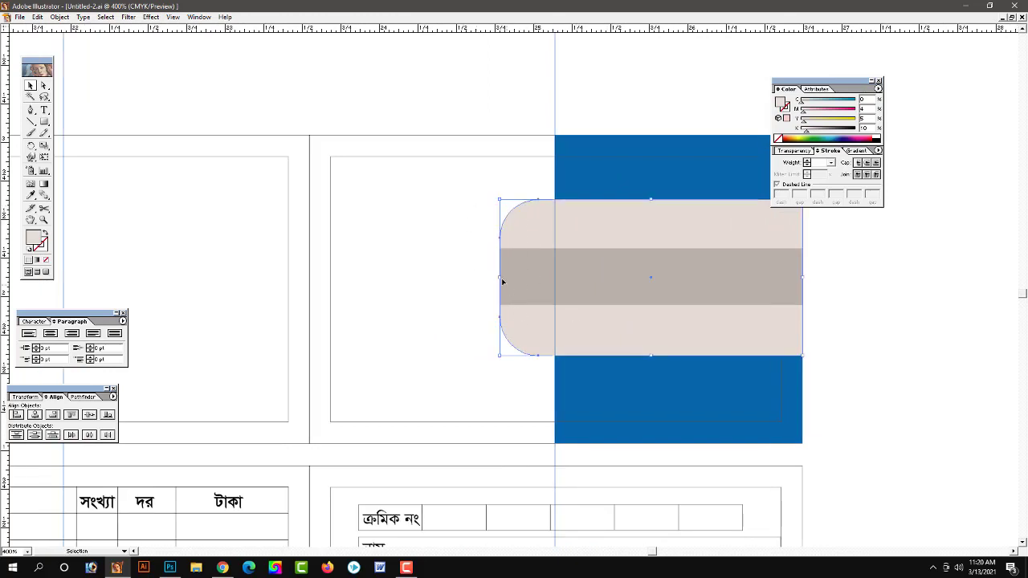
pyautogui.click(860, 303)
pyautogui.click(729, 284)
pyautogui.moveTo(498, 277); pyautogui.dragTo(506, 277)
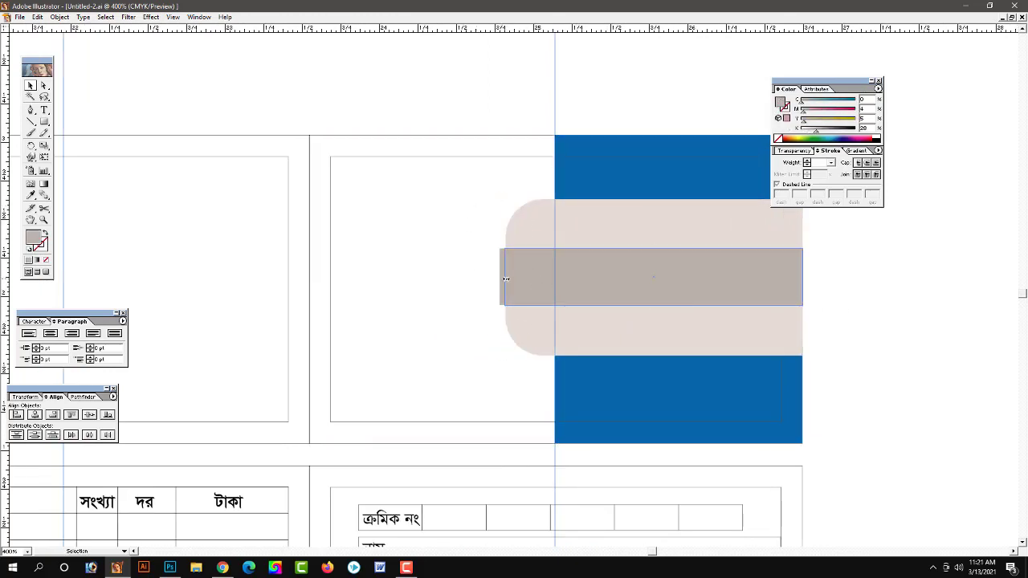
pyautogui.click(459, 277)
# Step: Zoom out and pan so the striped band sits centred in view
pyautogui.click(542, 276)
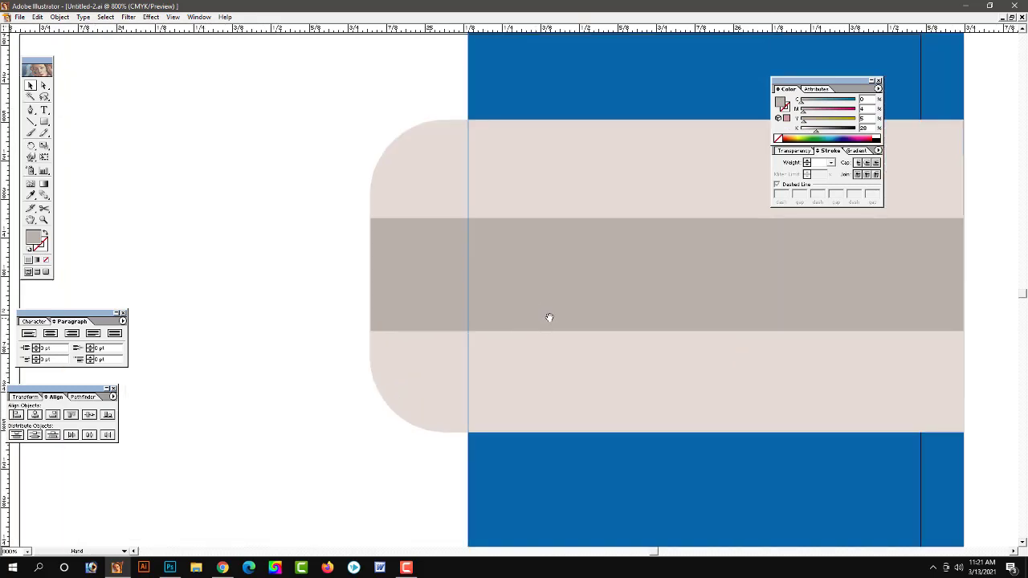
pyautogui.keyDown('ctrl'); pyautogui.keyDown('alt'); pyautogui.click(587, 323); pyautogui.keyUp('alt'); pyautogui.keyUp('ctrl')
pyautogui.scroll(-1, 633, 346)
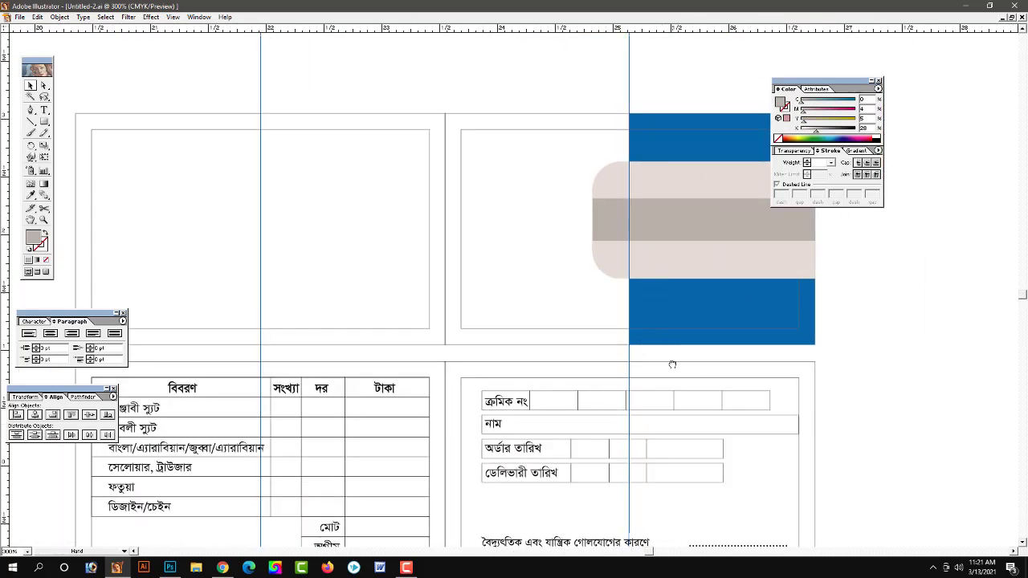
pyautogui.scroll(-2, 669, 362)
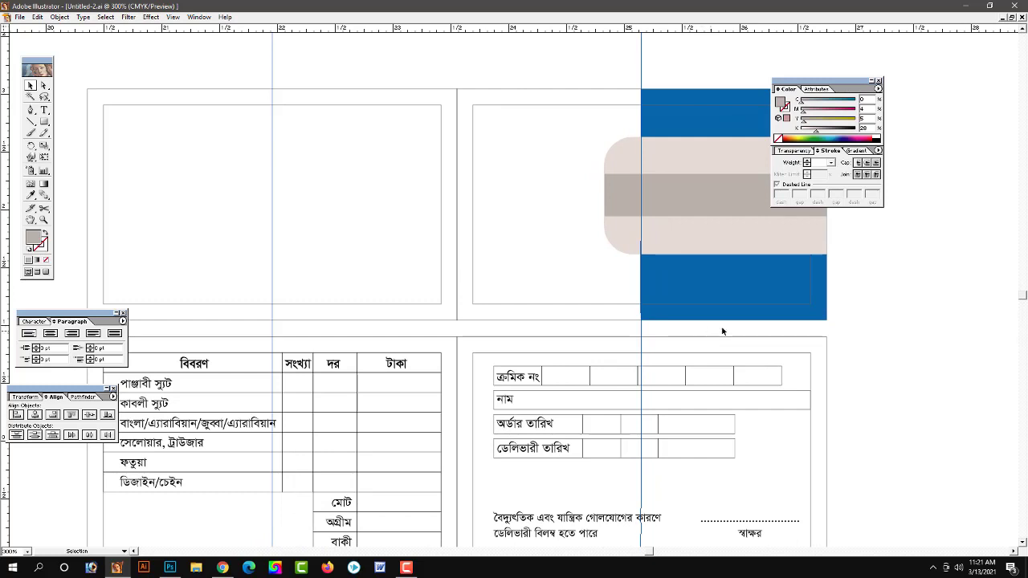
pyautogui.moveTo(815, 314)
pyautogui.mouseDown()
pyautogui.moveTo(738, 327)
pyautogui.moveTo(727, 348)
pyautogui.mouseUp()
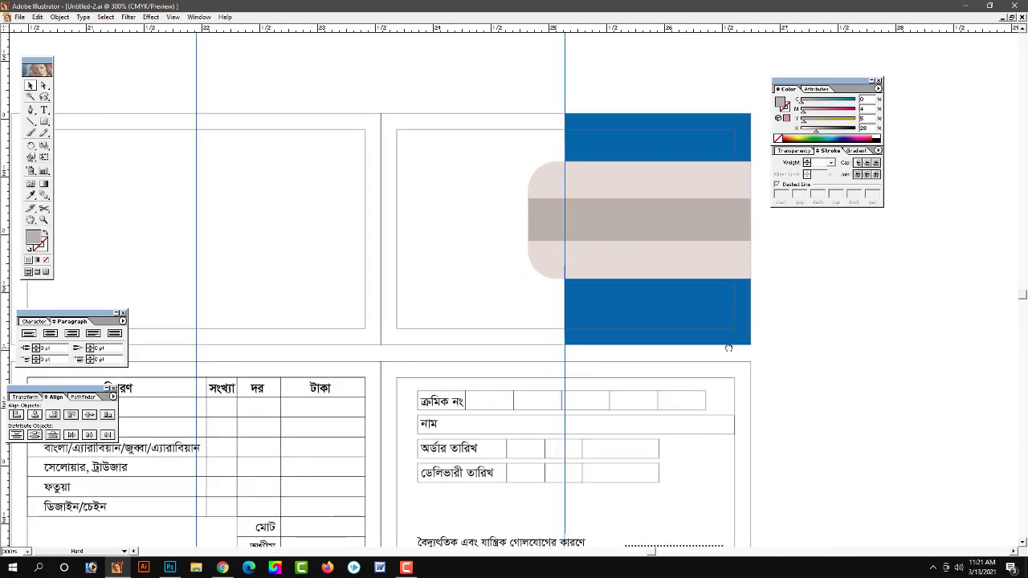
# Step: Make the middle stripe pure white and trim its left end
pyautogui.click(699, 250)
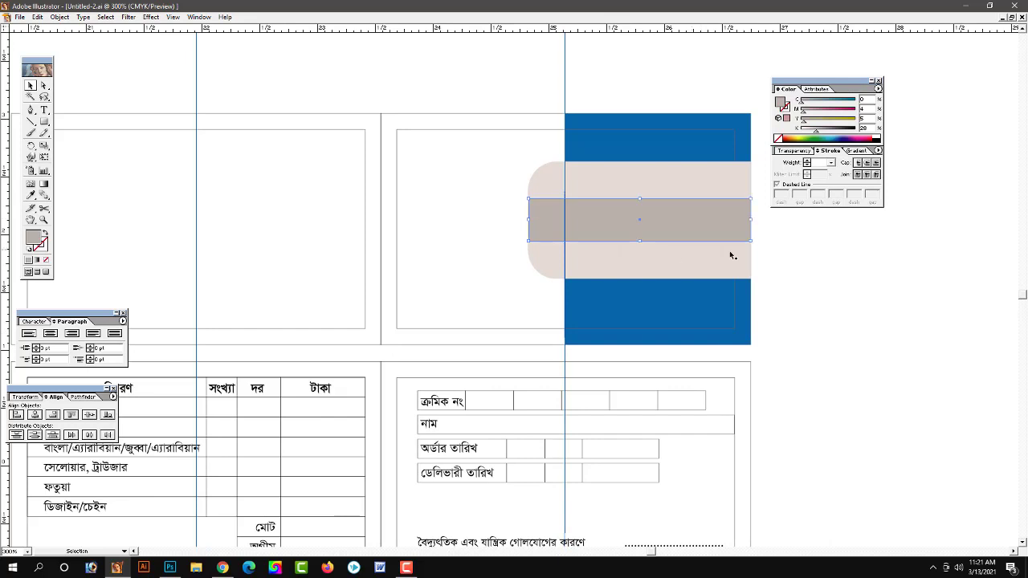
pyautogui.moveTo(814, 128)
pyautogui.mouseDown()
pyautogui.moveTo(800, 128)
pyautogui.moveTo(799, 110)
pyautogui.mouseUp()
pyautogui.click(687, 184)
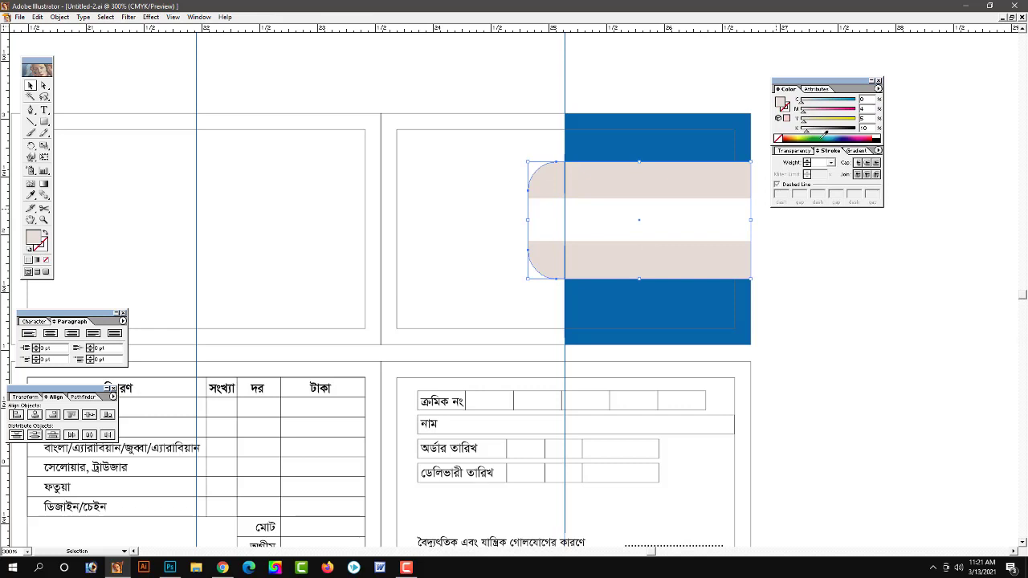
pyautogui.click(559, 231)
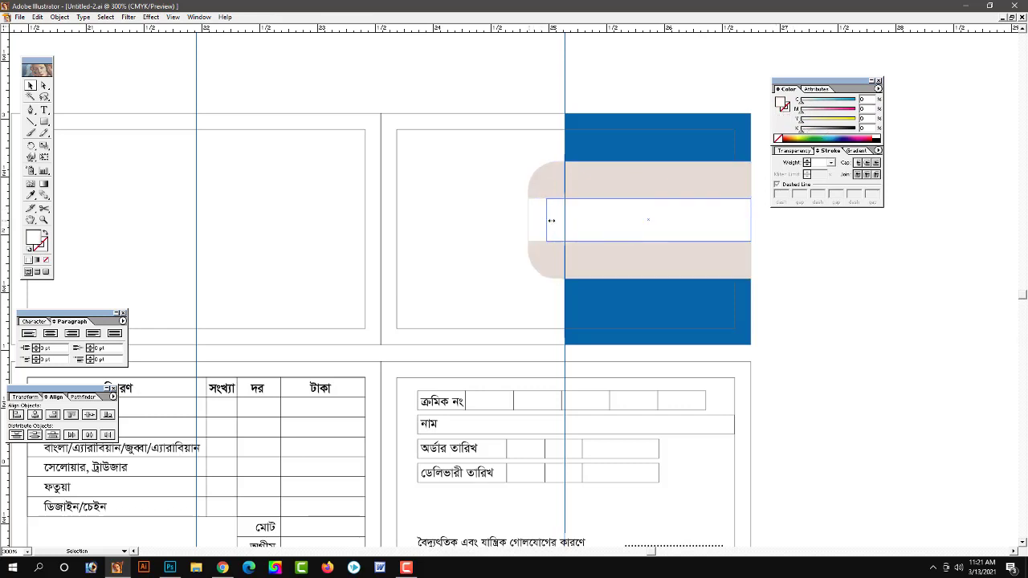
pyautogui.moveTo(552, 220); pyautogui.dragTo(564, 220)
# Step: Copy the white stripe above and below, tinting both copies light grey (about K10)
pyautogui.moveTo(711, 213); pyautogui.dragTo(716, 191)
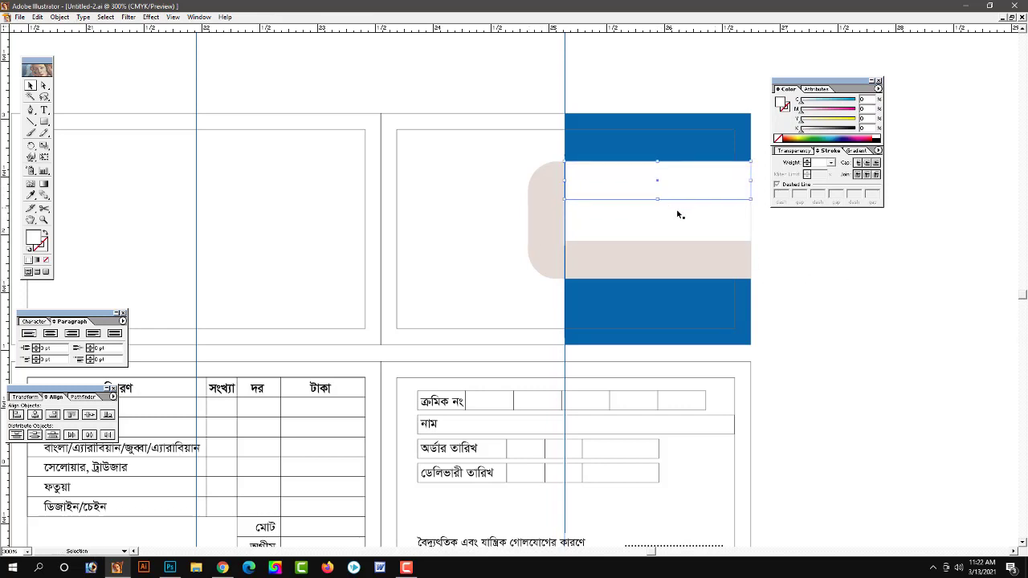
pyautogui.click(678, 215)
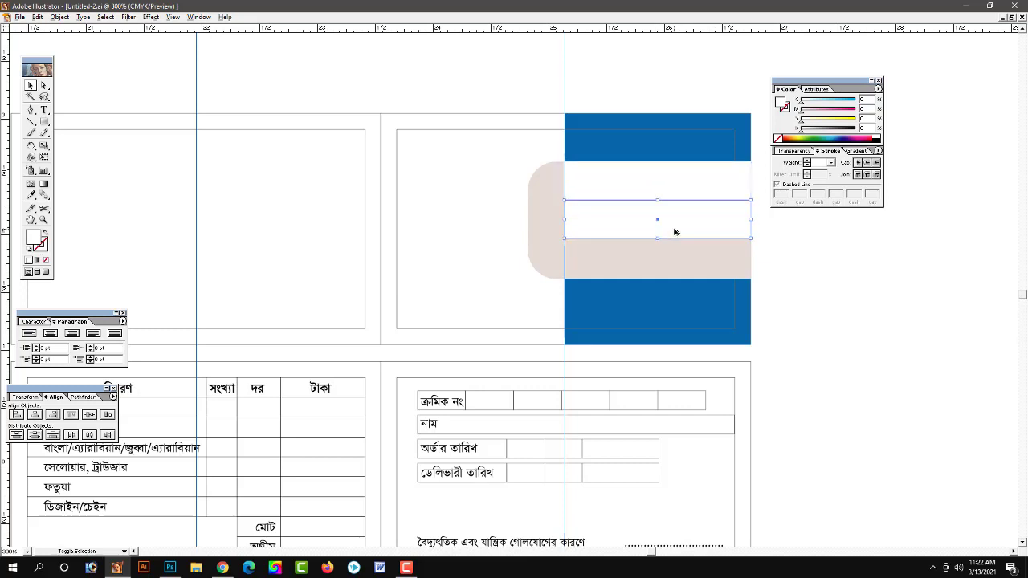
pyautogui.moveTo(675, 232); pyautogui.dragTo(657, 256)
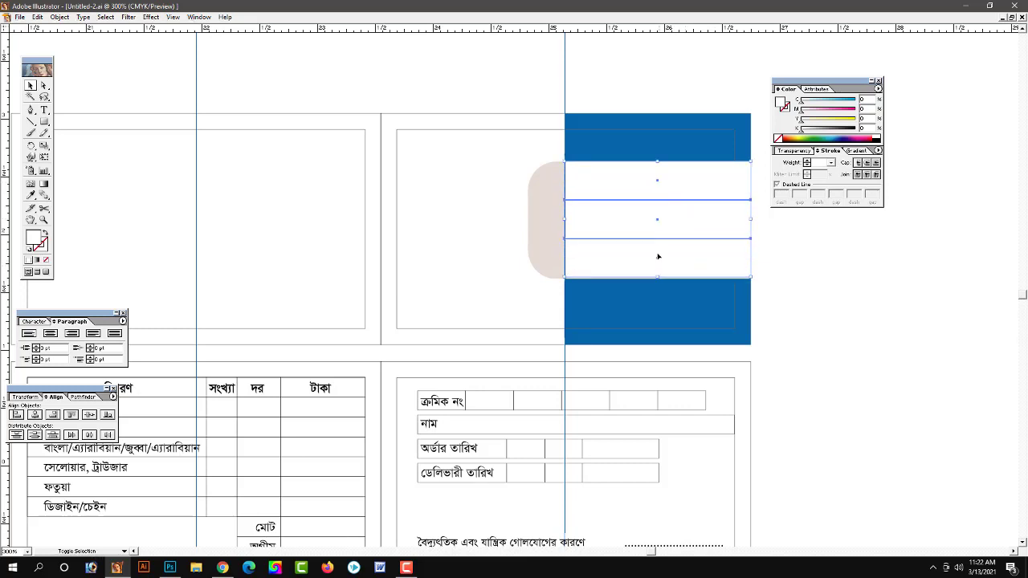
pyautogui.click(690, 190)
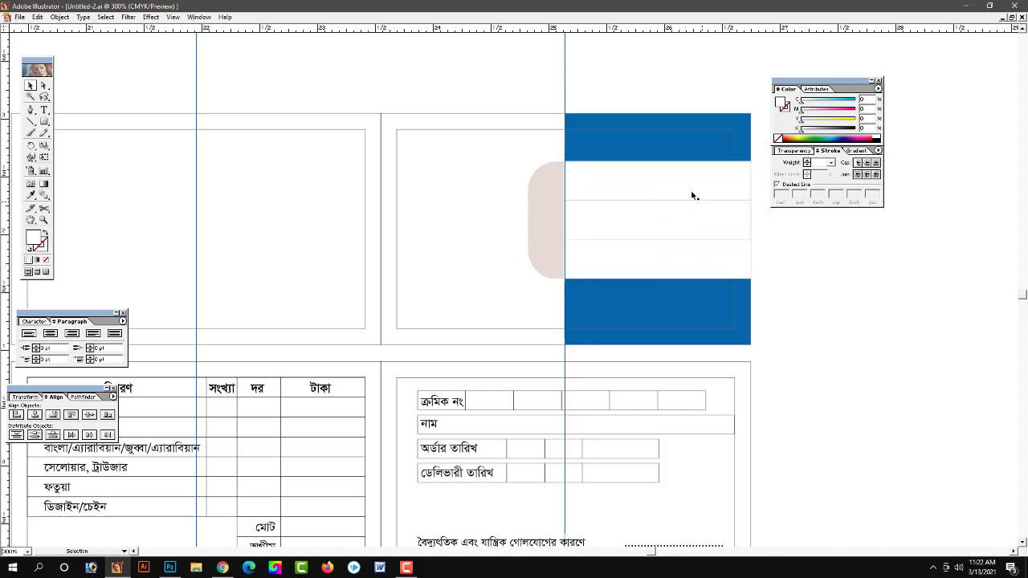
pyautogui.click(810, 128)
pyautogui.click(708, 256)
pyautogui.click(807, 129)
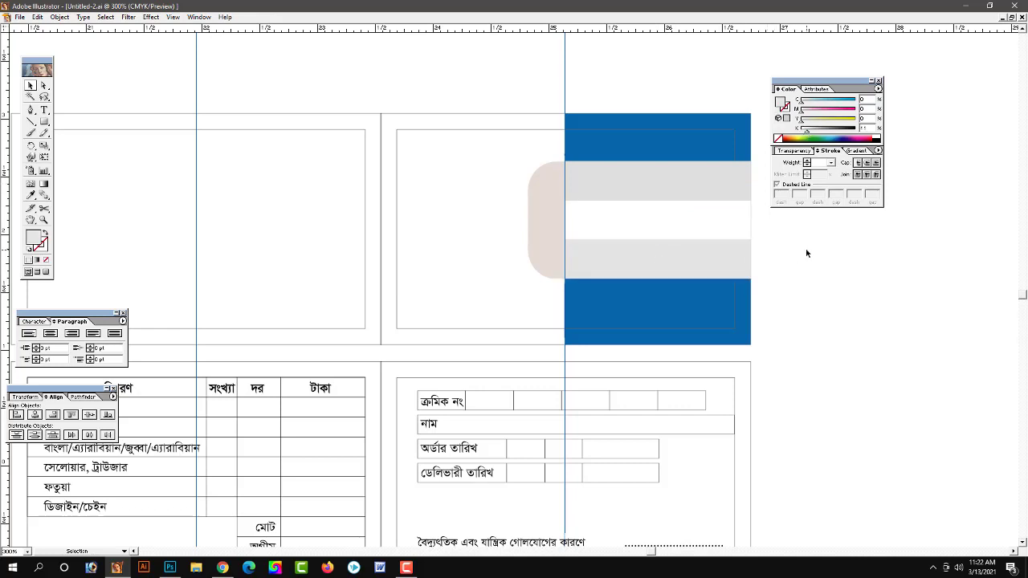
# Step: Zoom in on the band and check the three stripes at its left edge
pyautogui.scroll(2, 688, 270)
pyautogui.scroll(-1, 627, 249)
pyautogui.hotkey('ctrl', '=')
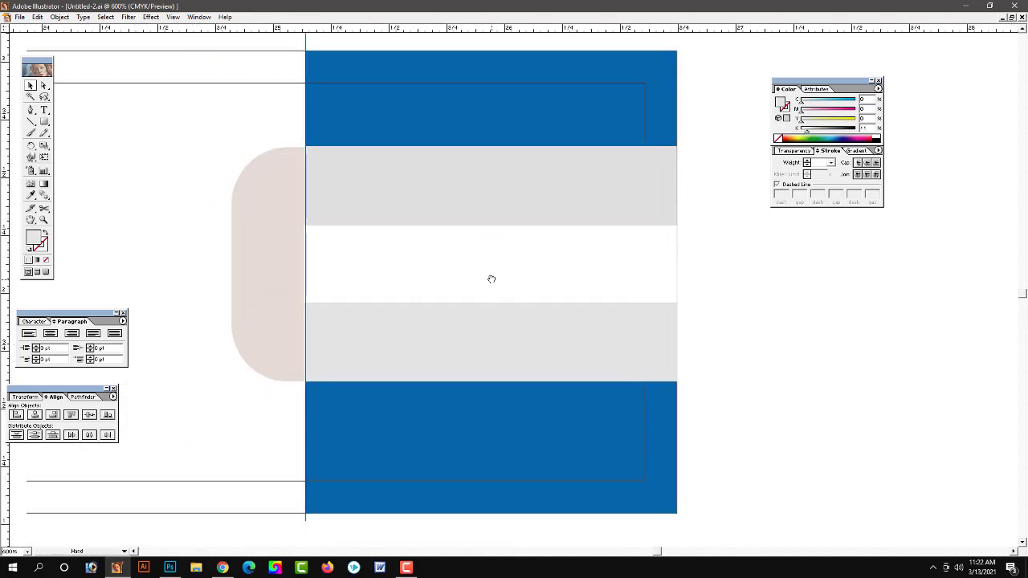
pyautogui.click(492, 279)
pyautogui.keyDown('shift'); pyautogui.click(402, 193); pyautogui.keyUp('shift')
pyautogui.keyDown('shift'); pyautogui.click(361, 337); pyautogui.keyUp('shift')
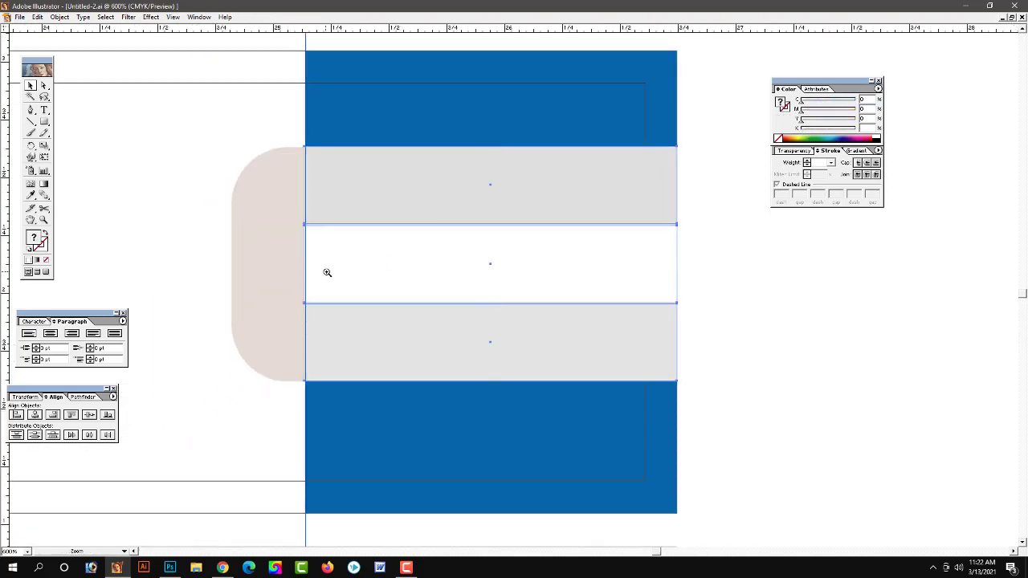
pyautogui.click(327, 272)
pyautogui.hotkey('ctrl', '-')
pyautogui.hotkey('ctrl', '-')
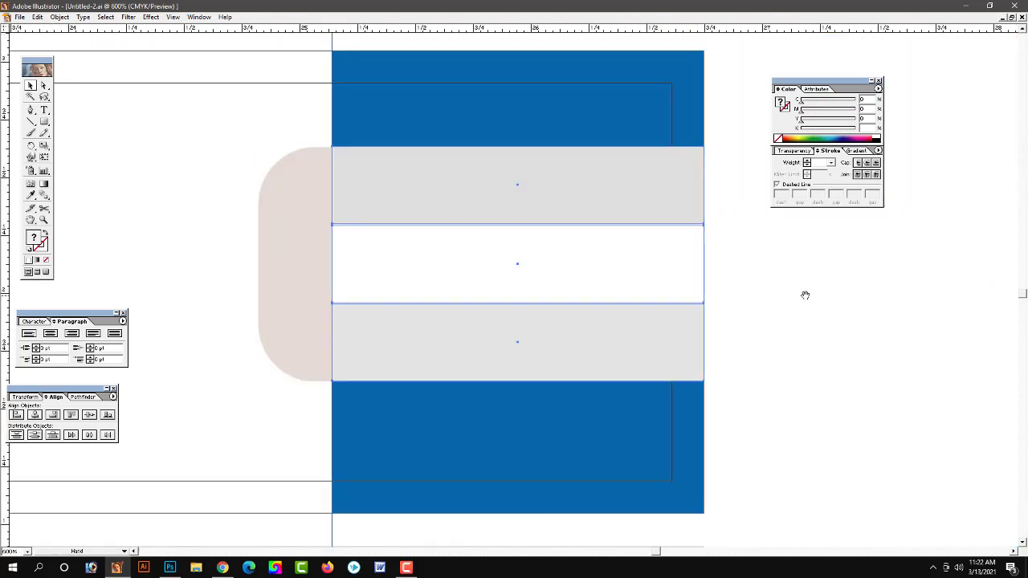
pyautogui.hotkey('ctrl', '=')
# Step: Inspect the top and lower grey stripes, then zoom out to see the band in context
pyautogui.click(889, 324)
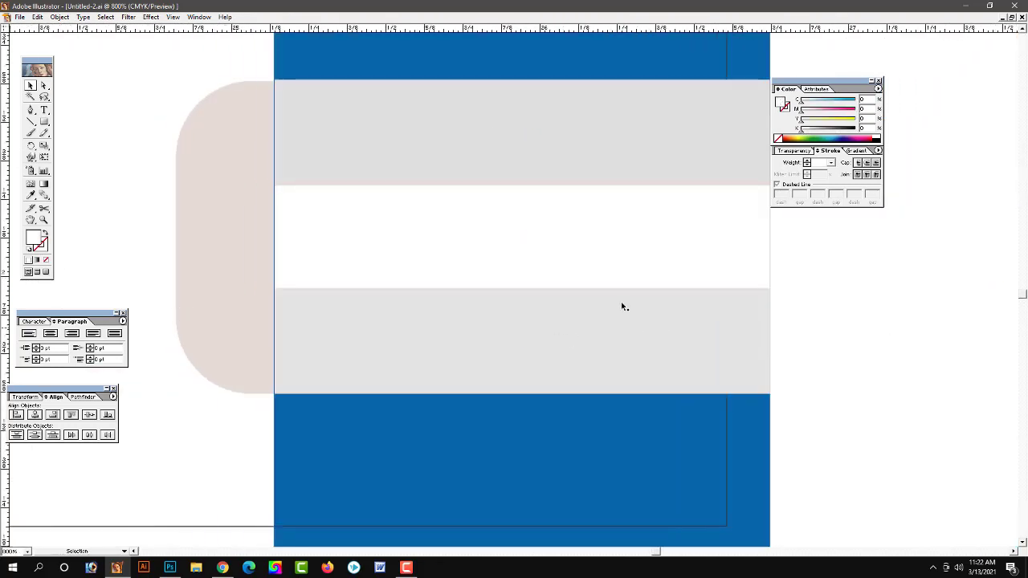
pyautogui.click(620, 303)
pyautogui.click(557, 157)
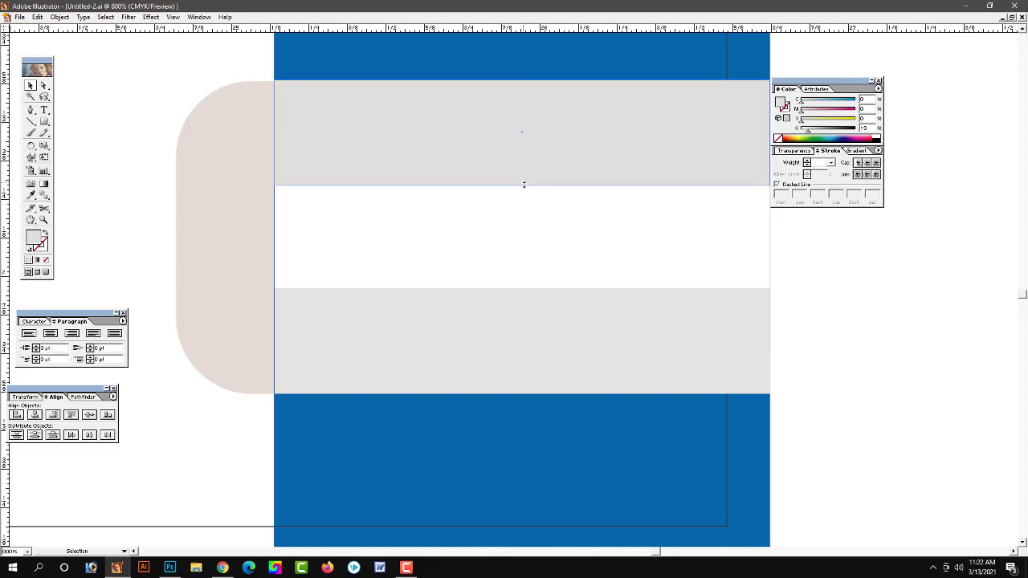
pyautogui.click(696, 313)
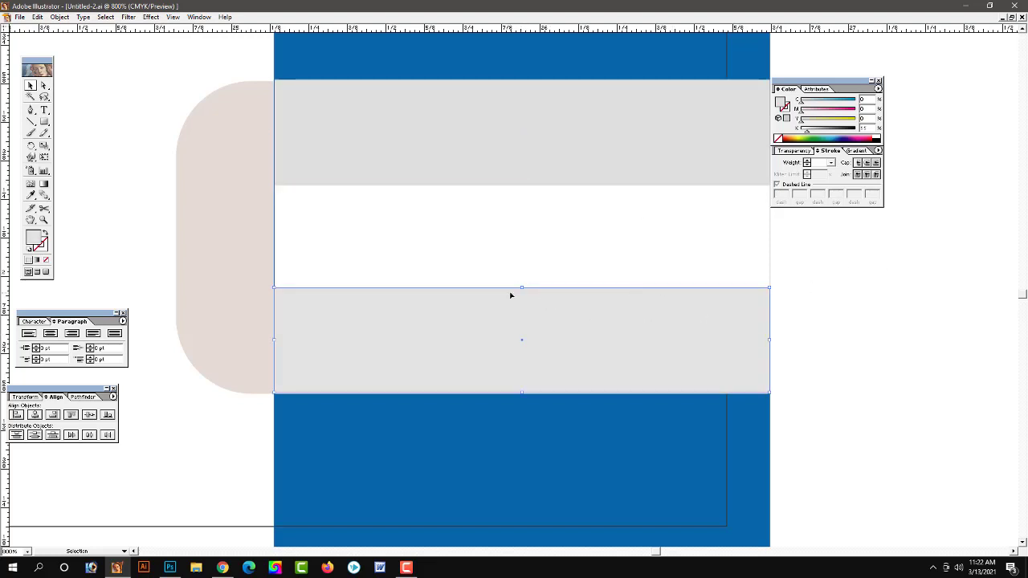
pyautogui.hotkey('ctrl', 'shift', 'a')
pyautogui.keyDown('alt'); pyautogui.click(649, 294); pyautogui.keyUp('alt')
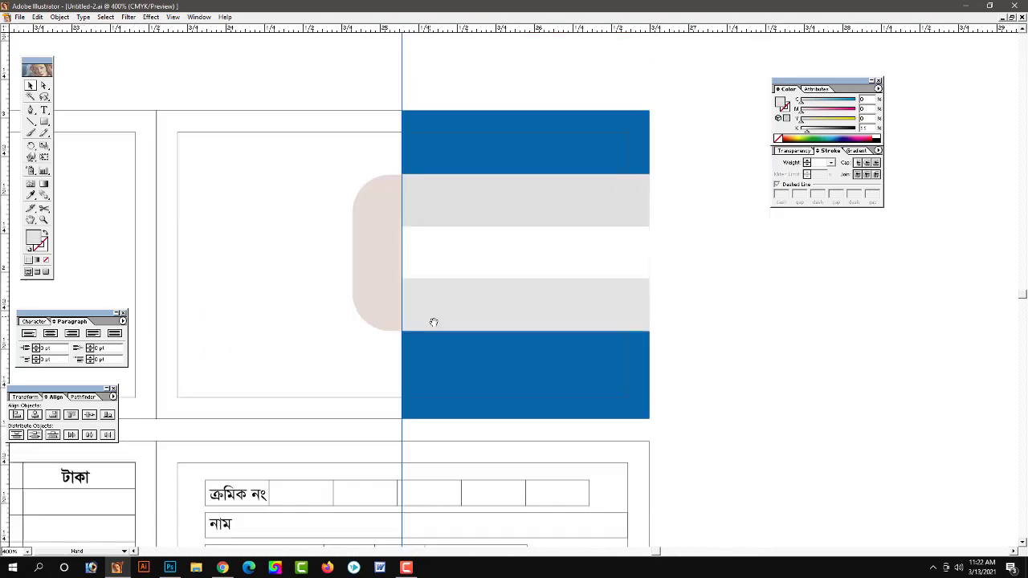
pyautogui.click(511, 284)
pyautogui.keyDown('alt'); pyautogui.click(494, 297); pyautogui.keyUp('alt')
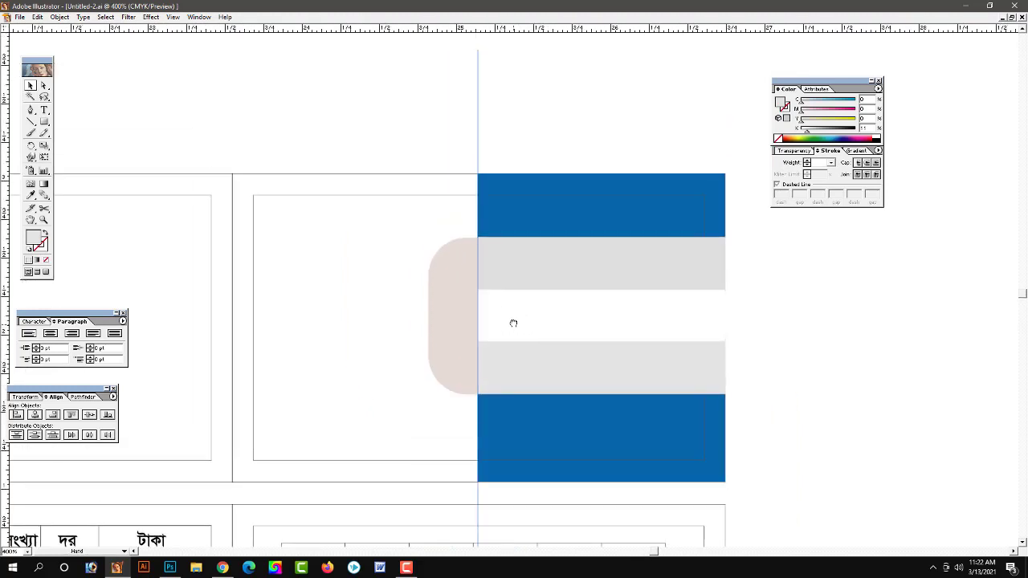
# Step: Copy the white stripe into the rounded tab, fit it to the tab, and fill it 31% grey
pyautogui.moveTo(665, 314); pyautogui.dragTo(616, 315)
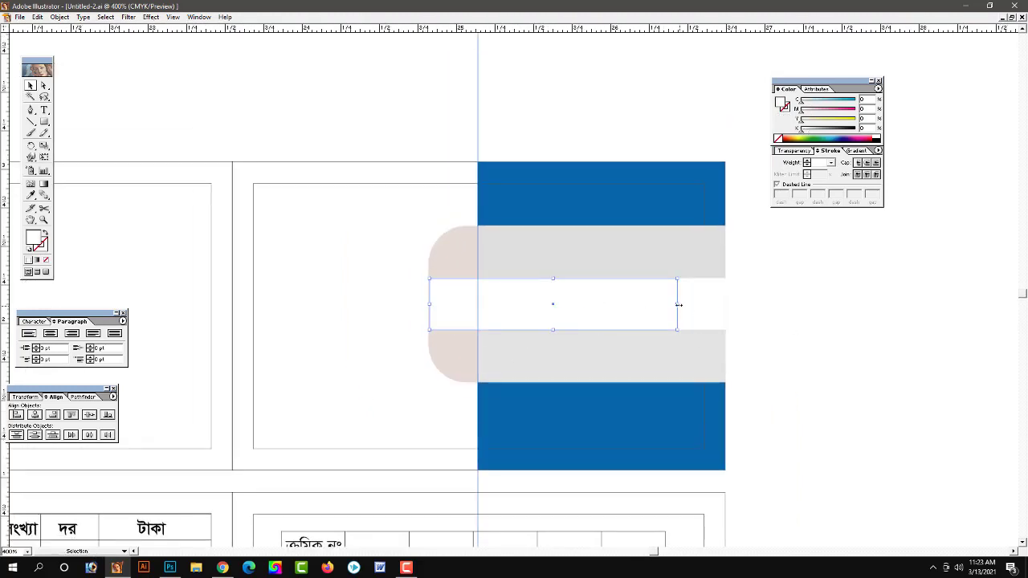
pyautogui.moveTo(677, 303); pyautogui.dragTo(481, 315)
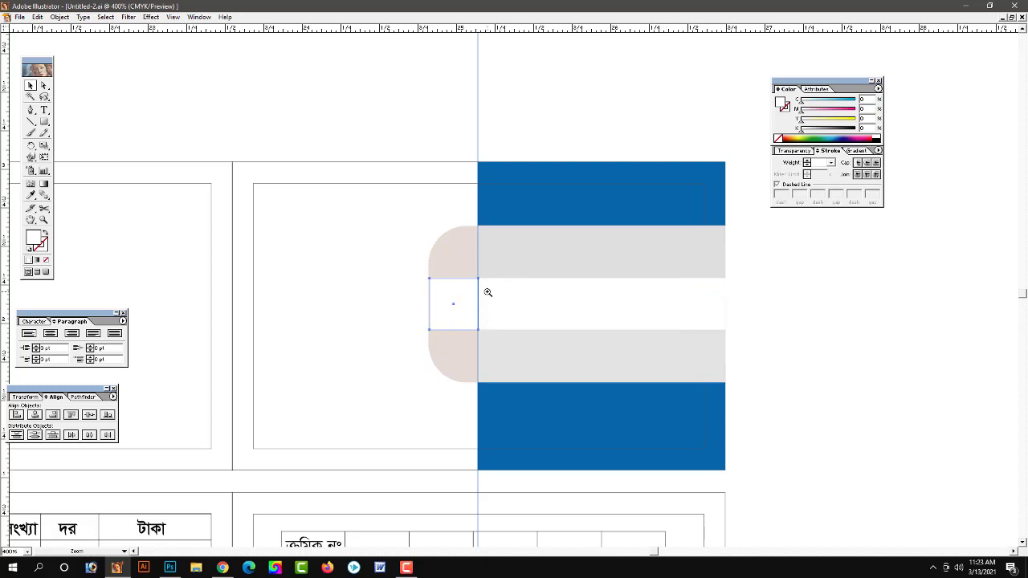
pyautogui.click(487, 293)
pyautogui.click(345, 238)
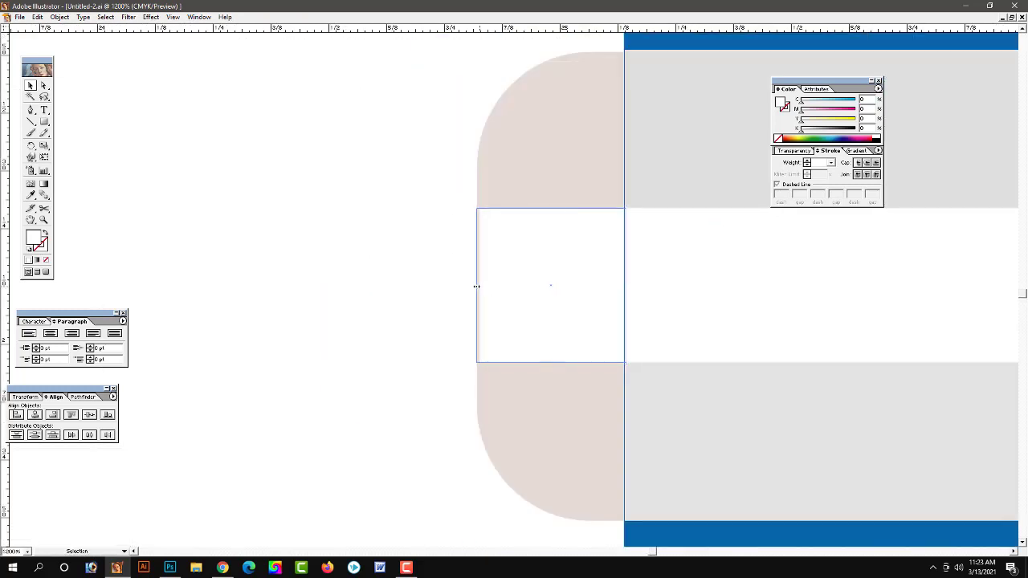
pyautogui.moveTo(476, 286); pyautogui.dragTo(474, 286)
pyautogui.moveTo(811, 133); pyautogui.dragTo(817, 131)
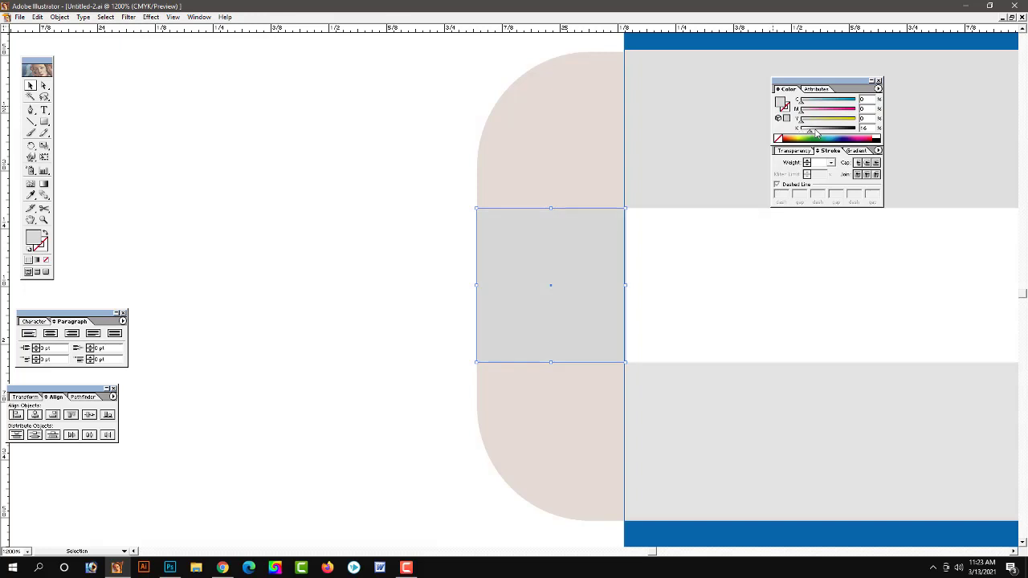
# Step: Zoom out and pan to show the whole band and tab
pyautogui.hotkey('ctrl', '-')
pyautogui.hotkey('ctrl', '-')
pyautogui.hotkey('ctrl', '-')
pyautogui.moveTo(567, 298); pyautogui.dragTo(597, 329)
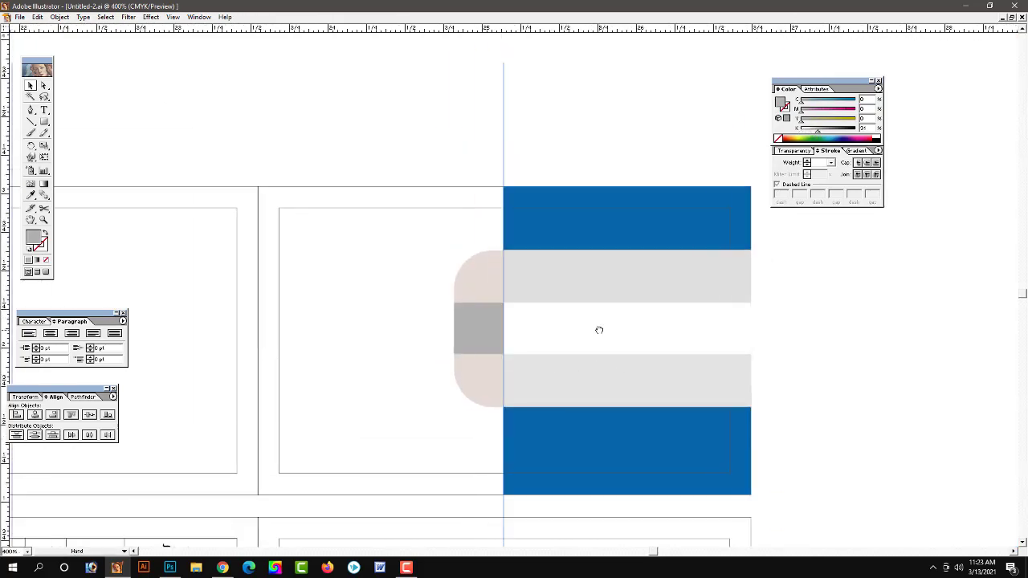
pyautogui.hotkey('ctrl', '-')
pyautogui.moveTo(543, 358); pyautogui.dragTo(599, 349)
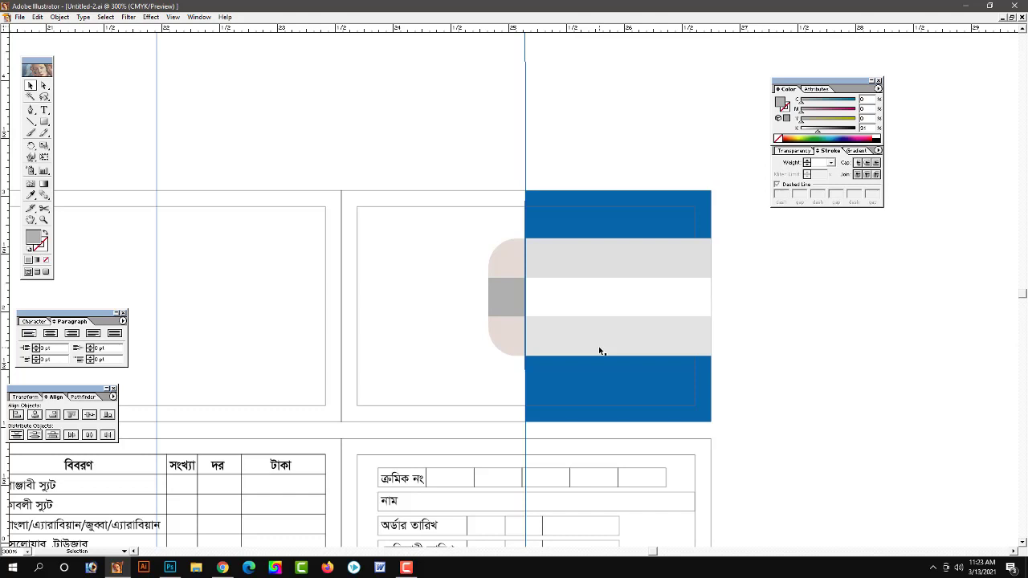
# Step: Select the rounded tan tab and enter 0 values into its CMYK fields
pyautogui.hscroll(-3, 573, 367)
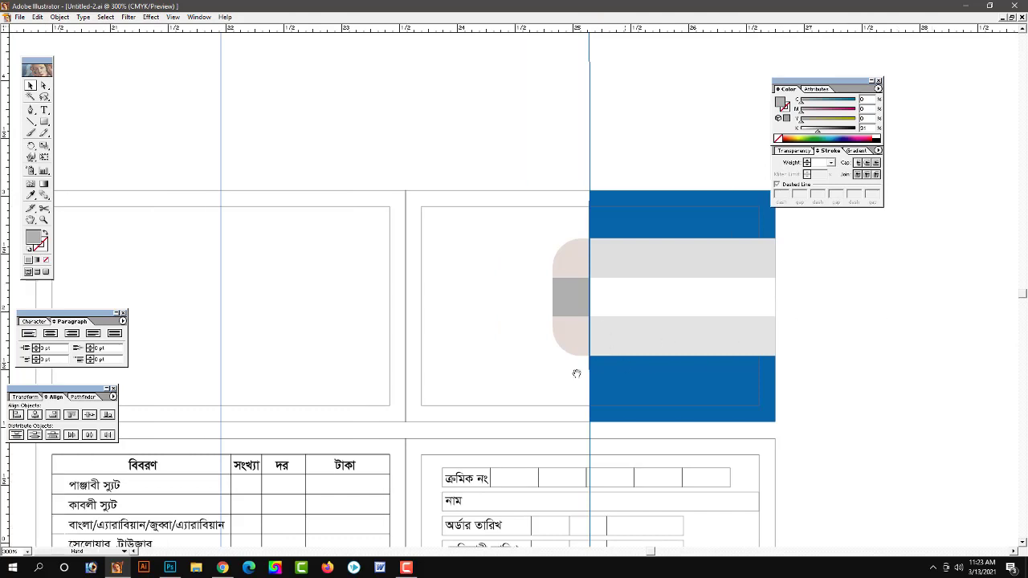
pyautogui.hscroll(-2, 573, 390)
pyautogui.hscroll(-1, 566, 394)
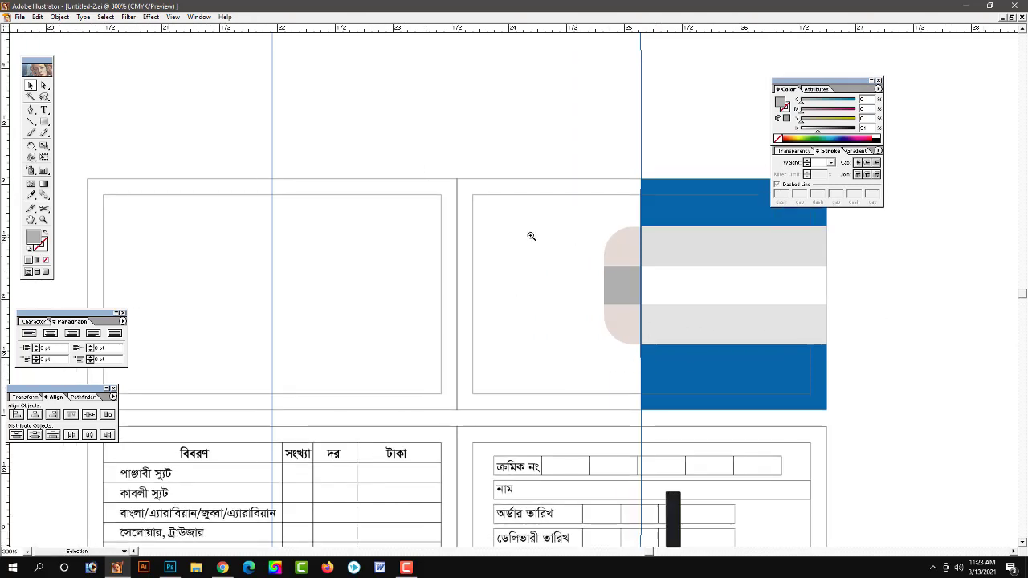
pyautogui.click(442, 186)
pyautogui.click(614, 253)
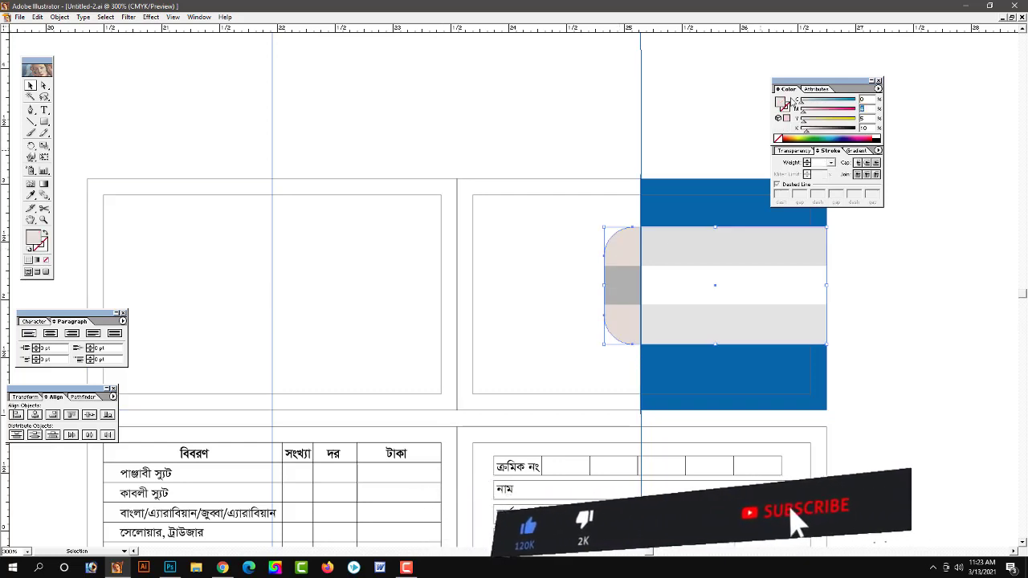
pyautogui.press('Tab')
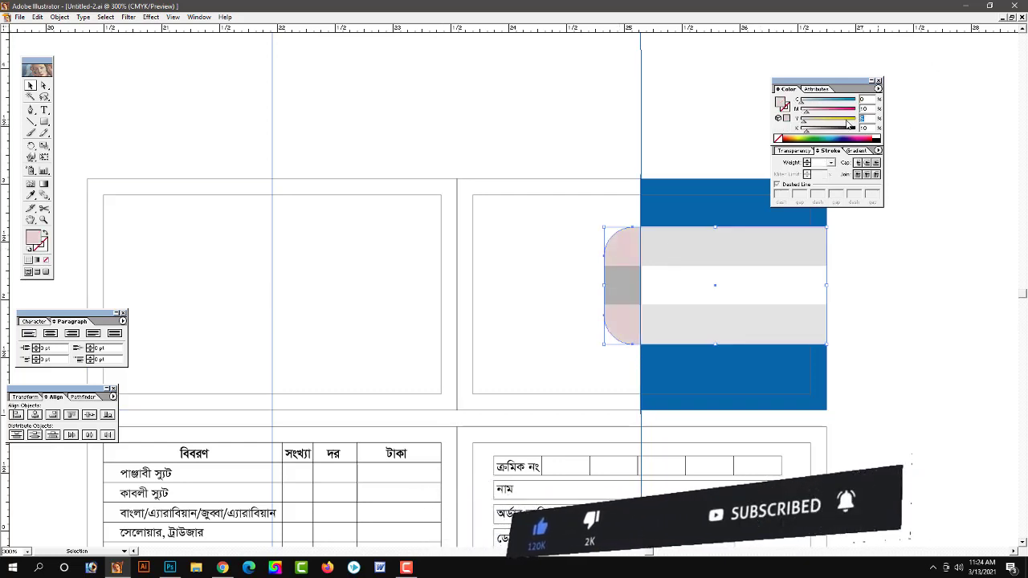
pyautogui.write('0')
pyautogui.hotkey('shift', 'Tab')
pyautogui.write('0')
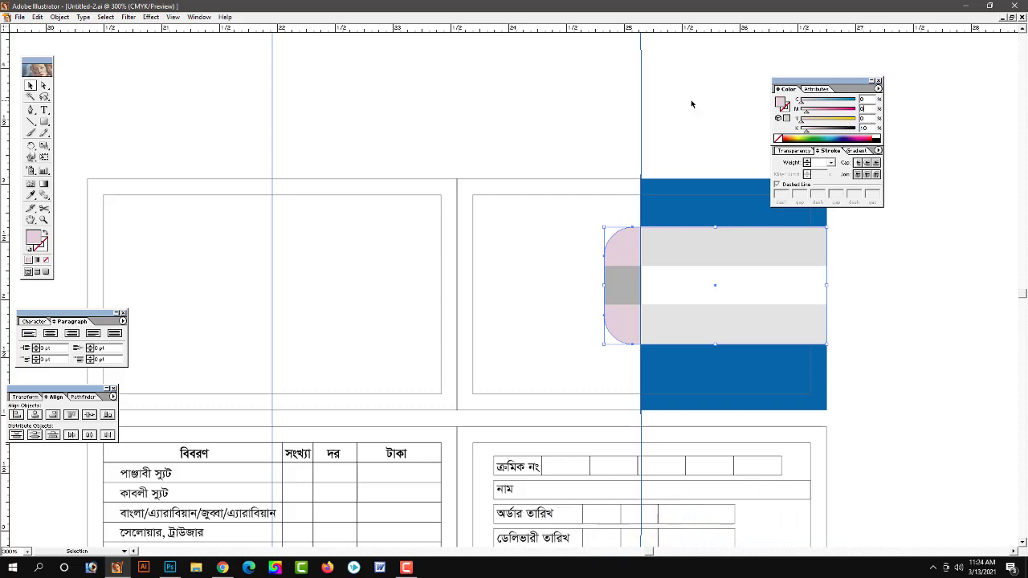
pyautogui.press('Tab')
pyautogui.press('Tab')
pyautogui.hotkey('shift', 'Tab')
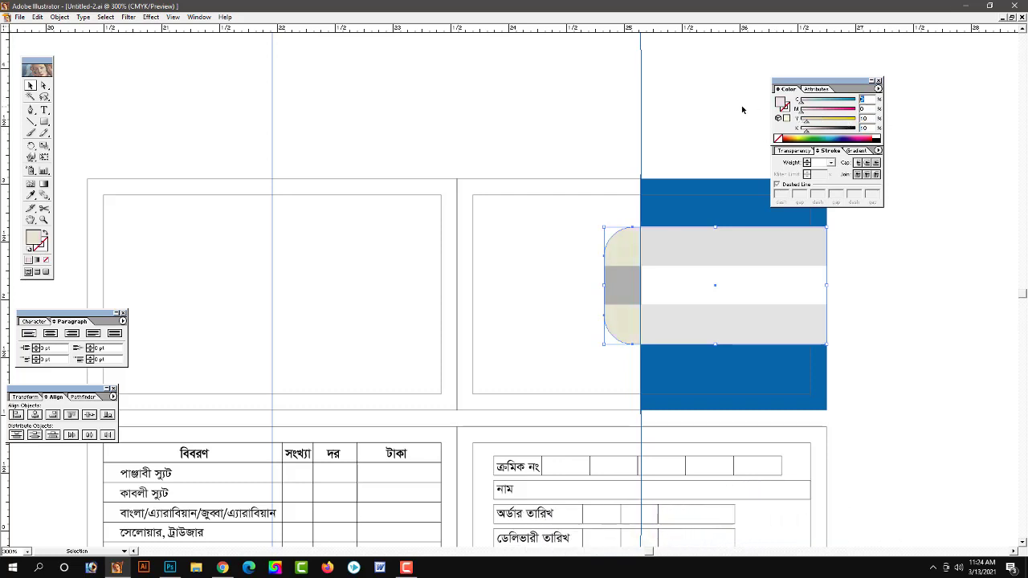
pyautogui.write('0')
pyautogui.hotkey('shift', 'Tab')
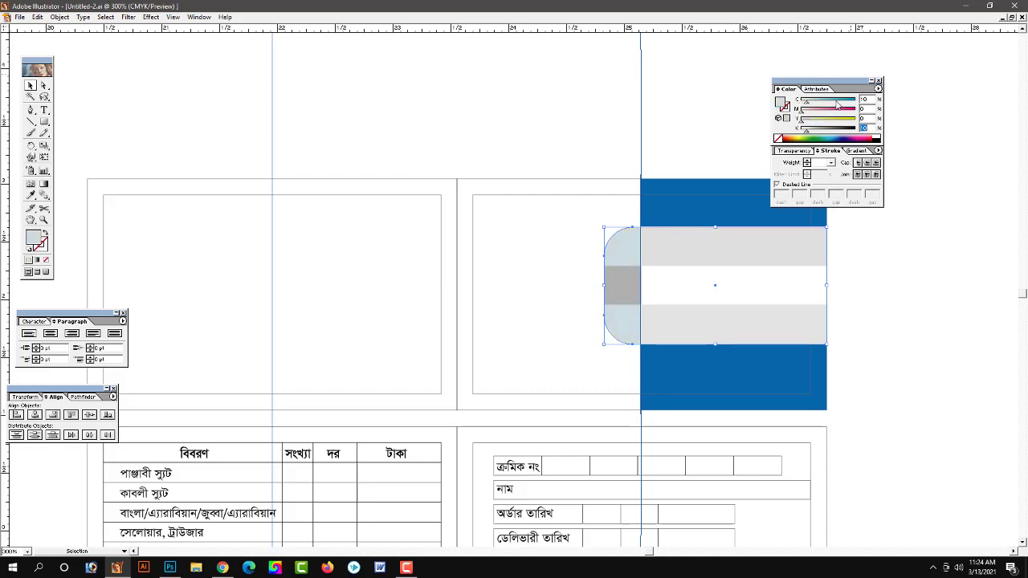
# Step: Adjust the tab's fill with sliders and spectrum to tan C0 M16 Y26 K26
pyautogui.moveTo(836, 104); pyautogui.dragTo(857, 103)
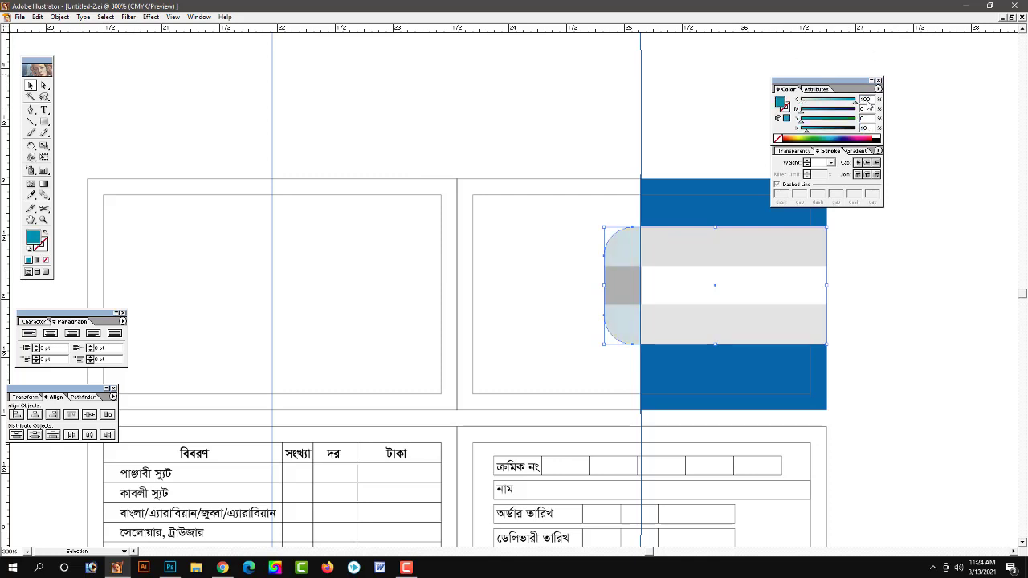
pyautogui.click(799, 136)
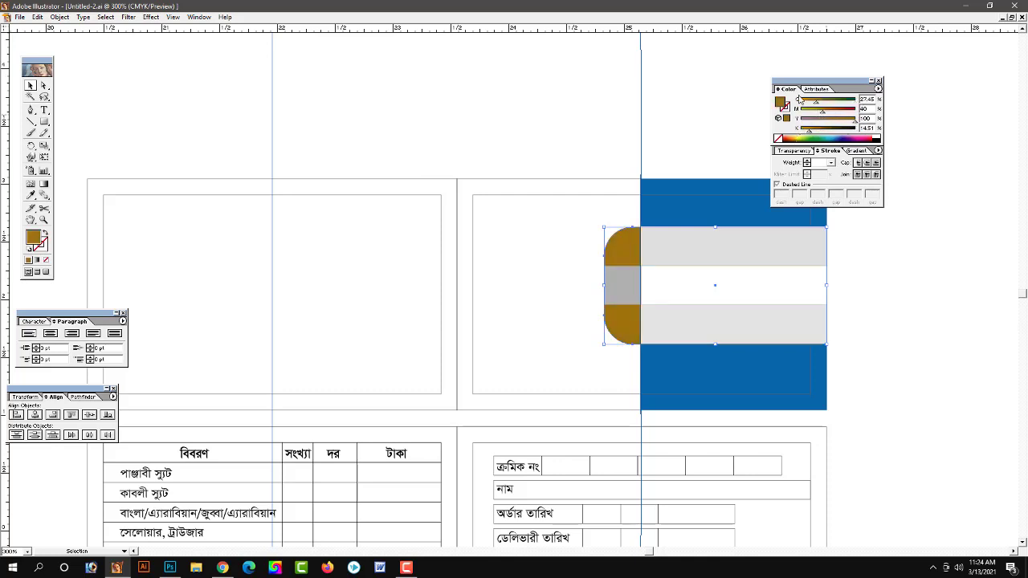
pyautogui.moveTo(808, 131)
pyautogui.mouseDown()
pyautogui.moveTo(806, 108)
pyautogui.moveTo(816, 120)
pyautogui.mouseUp()
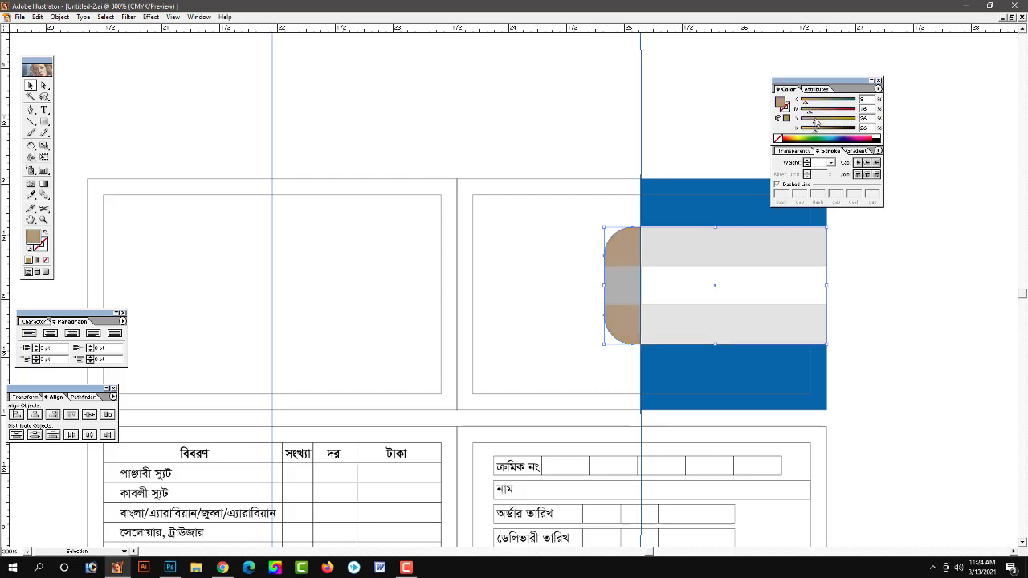
pyautogui.write('0')
pyautogui.press('Tab')
# Step: Zoom in on the band and raise the white stripe's top edge slightly
pyautogui.click(911, 265)
pyautogui.hscroll(-3, 763, 303)
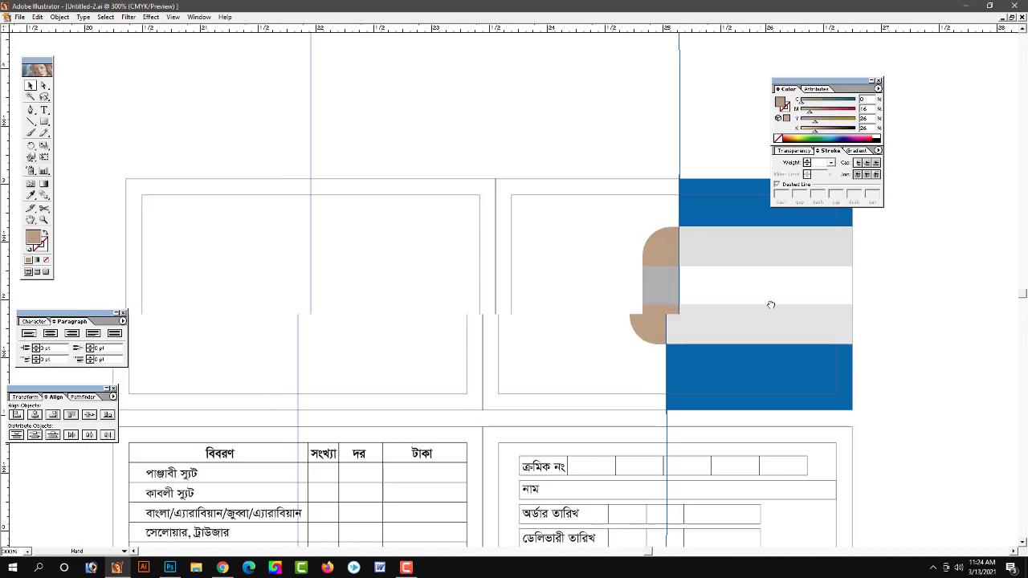
pyautogui.scroll(-1, 771, 303)
pyautogui.click(736, 282)
pyautogui.hotkey('ctrl', '+')
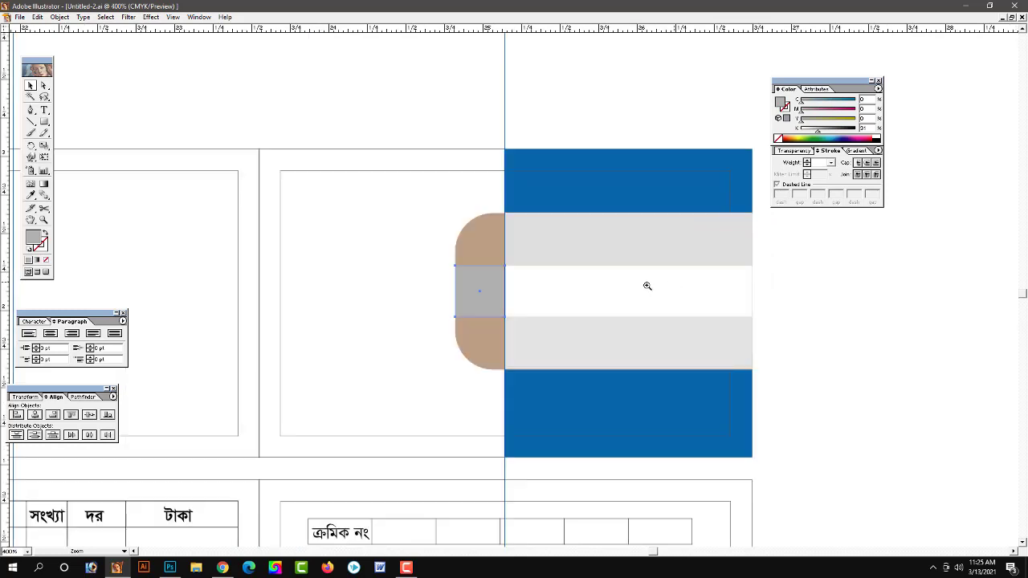
pyautogui.hotkey('ctrl', '+')
pyautogui.click(640, 289)
pyautogui.hotkey('ctrl', '+')
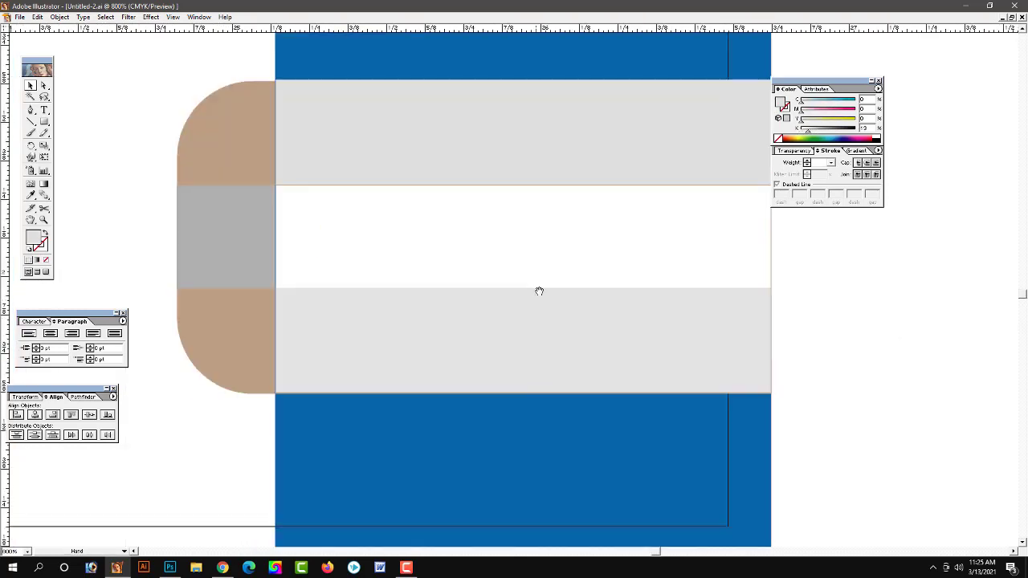
pyautogui.click(525, 199)
pyautogui.moveTo(522, 186); pyautogui.dragTo(522, 183)
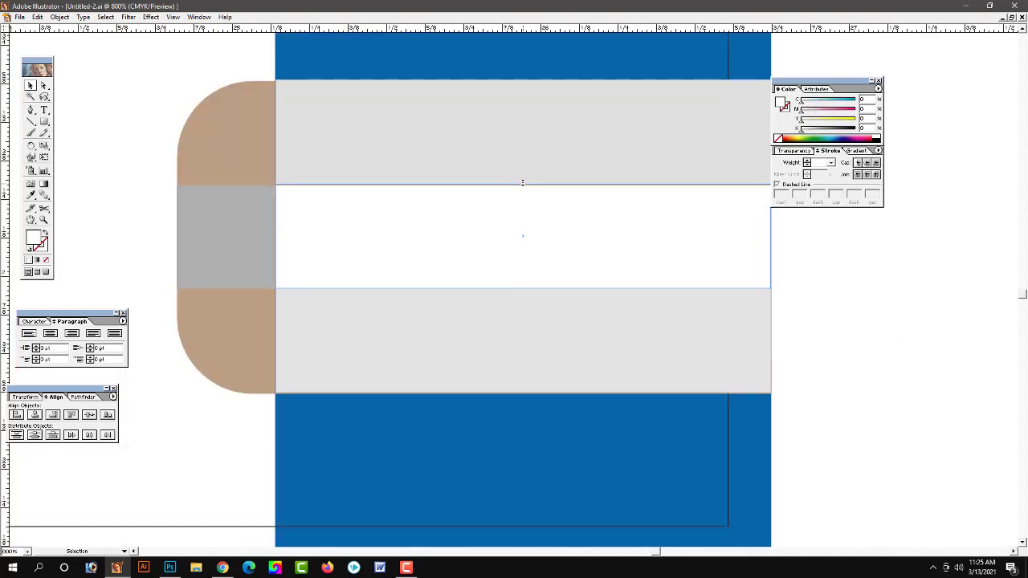
# Step: Lower the top grey stripe's bottom edge to close the gap, then zoom back out
pyautogui.moveTo(277, 236); pyautogui.dragTo(443, 248)
pyautogui.click(440, 245)
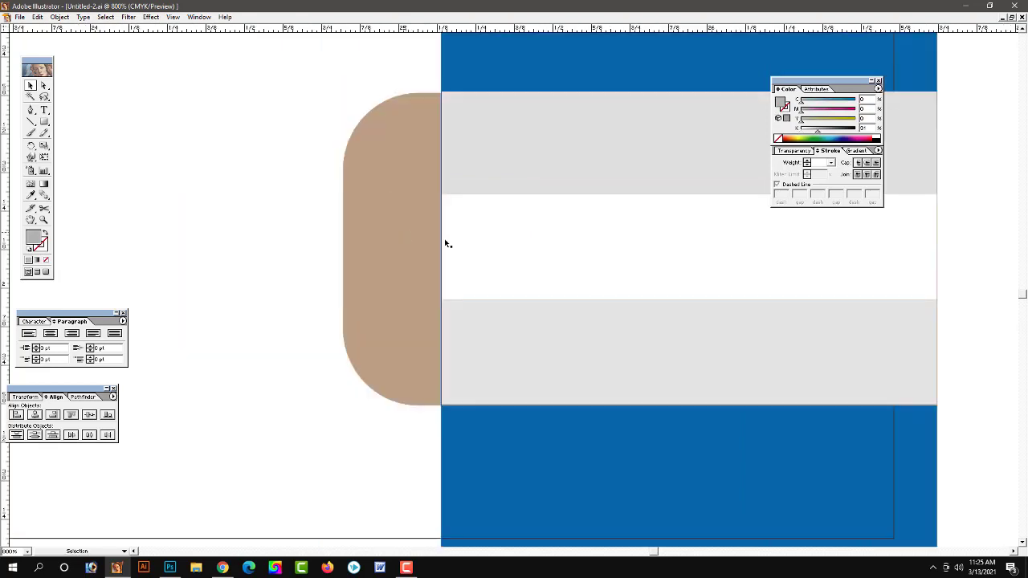
pyautogui.click(554, 252)
pyautogui.click(692, 195)
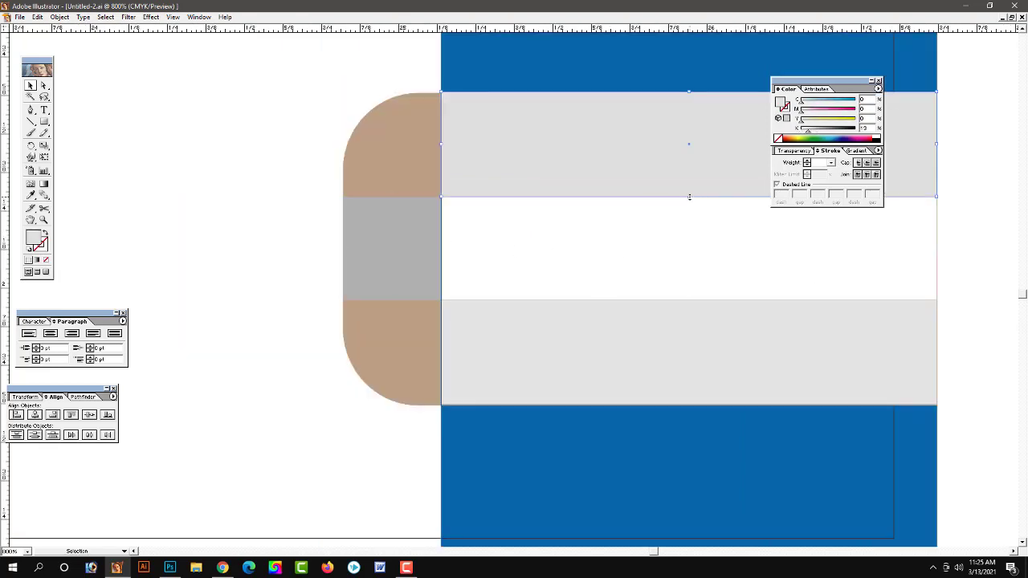
pyautogui.moveTo(688, 197); pyautogui.dragTo(689, 198)
pyautogui.moveTo(700, 367); pyautogui.dragTo(573, 367)
pyautogui.click(573, 367)
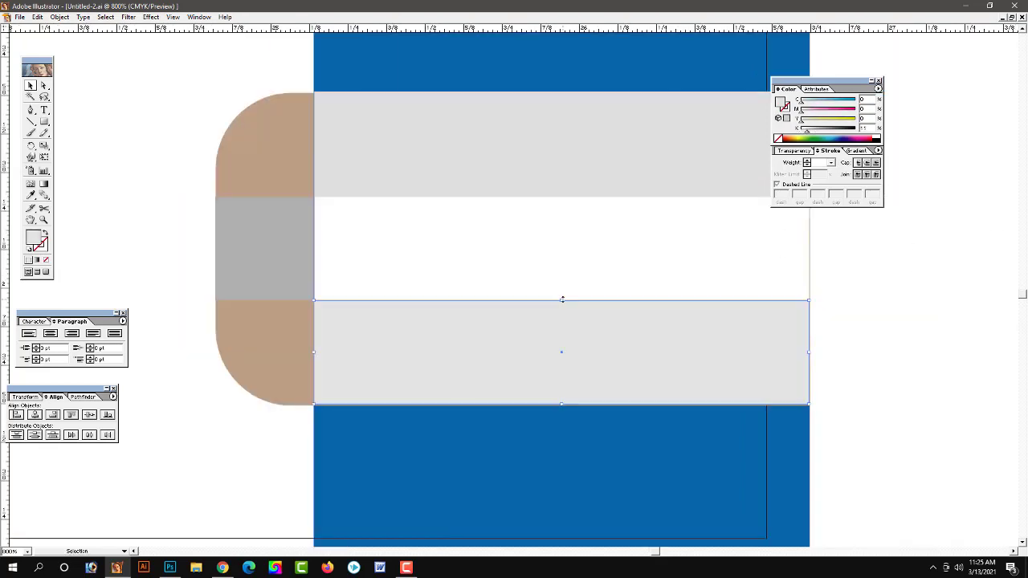
pyautogui.click(436, 255)
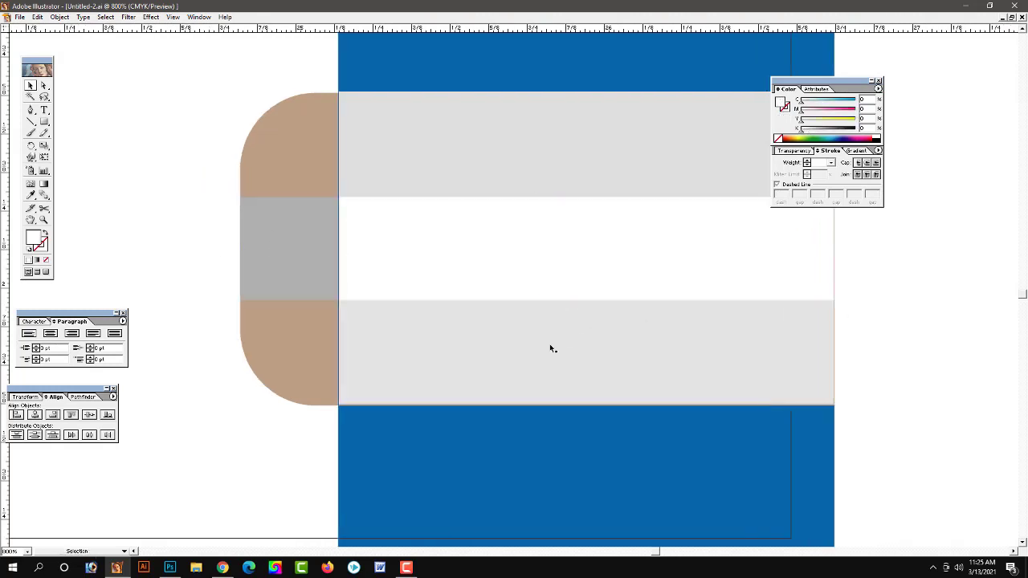
pyautogui.keyDown('ctrl'); pyautogui.keyDown('alt'); pyautogui.click(468, 289); pyautogui.keyUp('alt'); pyautogui.keyUp('ctrl')
pyautogui.keyDown('ctrl'); pyautogui.keyDown('alt'); pyautogui.click(482, 325); pyautogui.keyUp('alt'); pyautogui.keyUp('ctrl')
pyautogui.keyDown('ctrl'); pyautogui.keyDown('alt'); pyautogui.click(483, 325); pyautogui.keyUp('alt'); pyautogui.keyUp('ctrl')
pyautogui.click(636, 241)
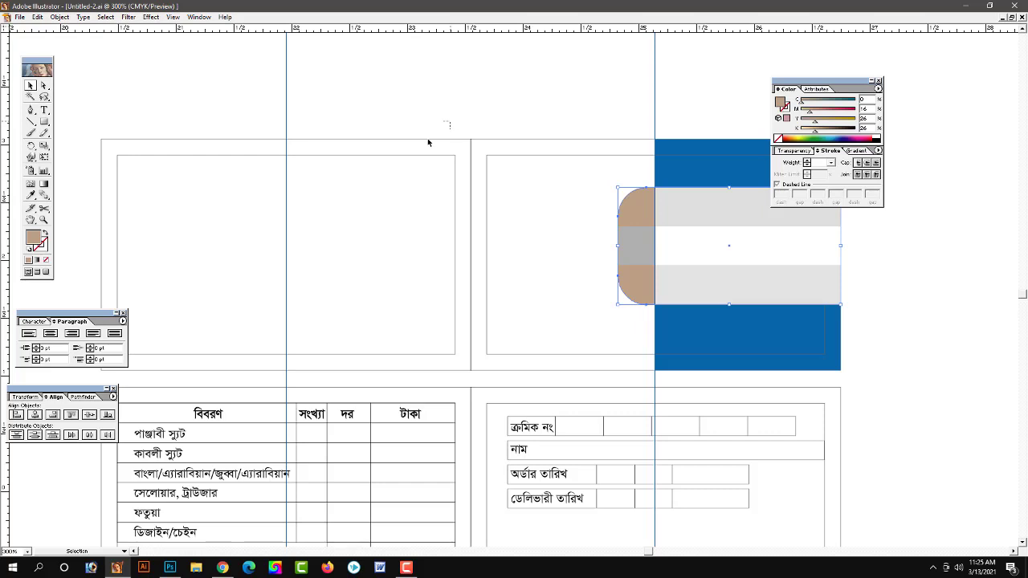
# Step: Fill the large left panel rectangle tan
pyautogui.click(450, 139)
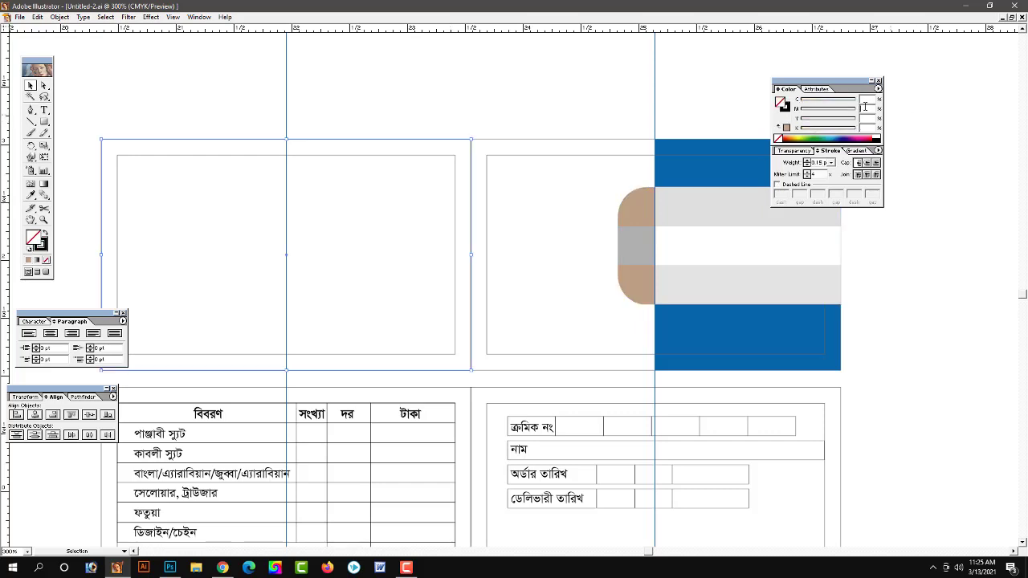
pyautogui.press(',')
pyautogui.press('Return')
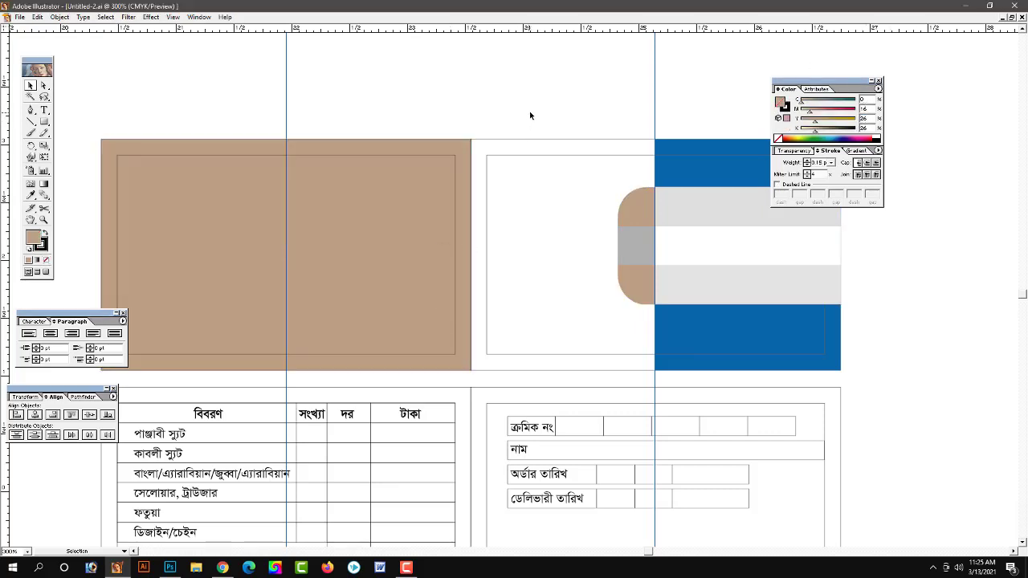
pyautogui.moveTo(551, 269)
pyautogui.mouseDown()
pyautogui.moveTo(544, 240)
pyautogui.moveTo(547, 252)
pyautogui.mouseUp()
pyautogui.hotkey('ctrl', '=')
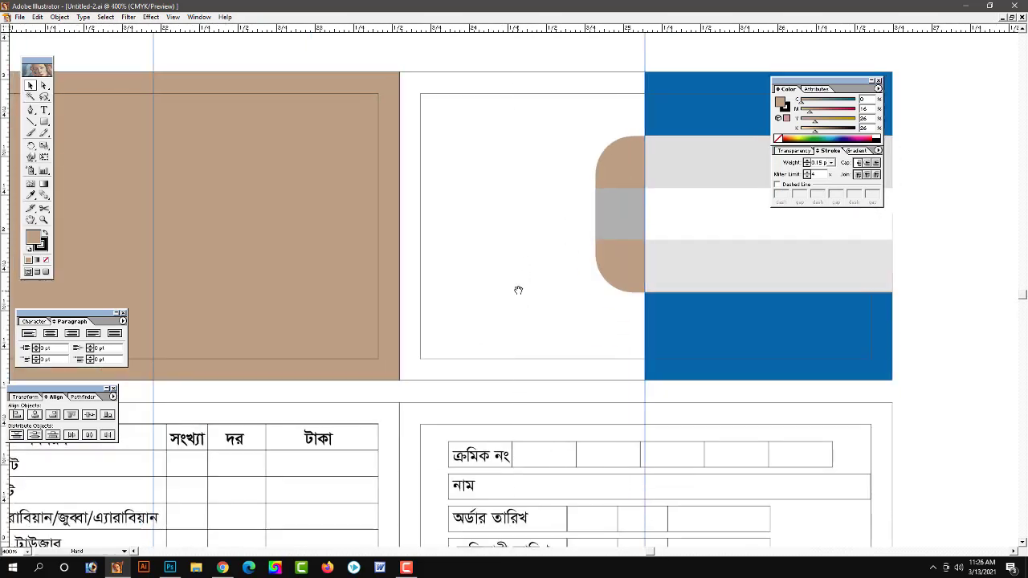
# Step: Draw a tall rounded tab and place it on the left panel's right edge
pyautogui.moveTo(44, 121); pyautogui.dragTo(74, 124)
pyautogui.moveTo(386, 129); pyautogui.dragTo(440, 343)
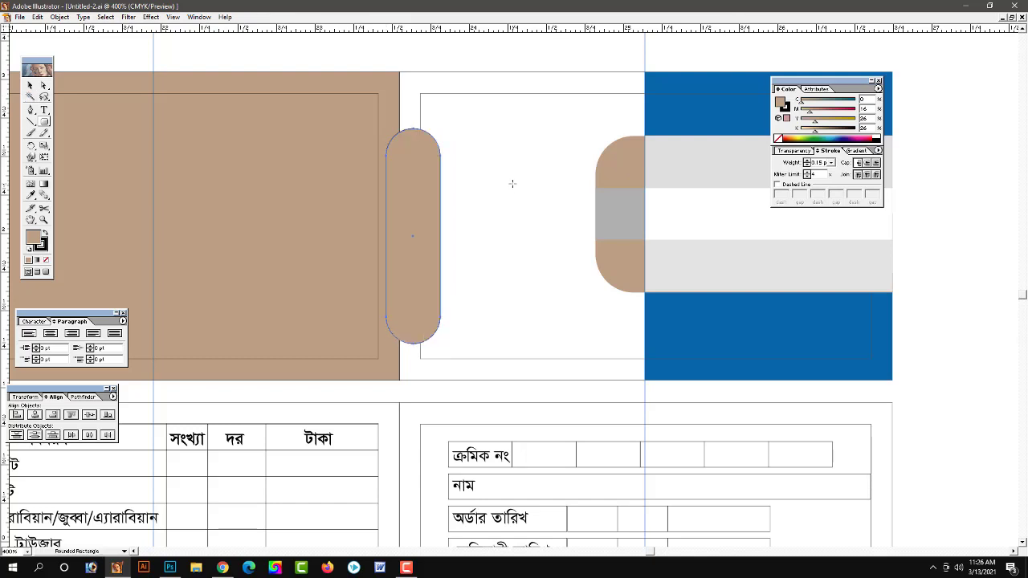
pyautogui.press('Delete')
pyautogui.moveTo(642, 136); pyautogui.dragTo(591, 293)
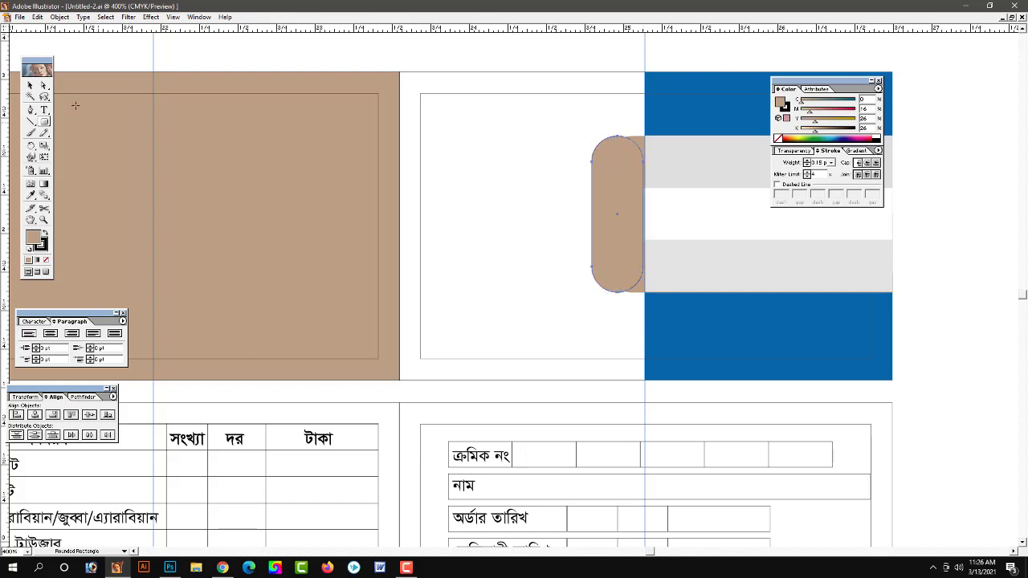
pyautogui.moveTo(640, 212); pyautogui.dragTo(420, 213)
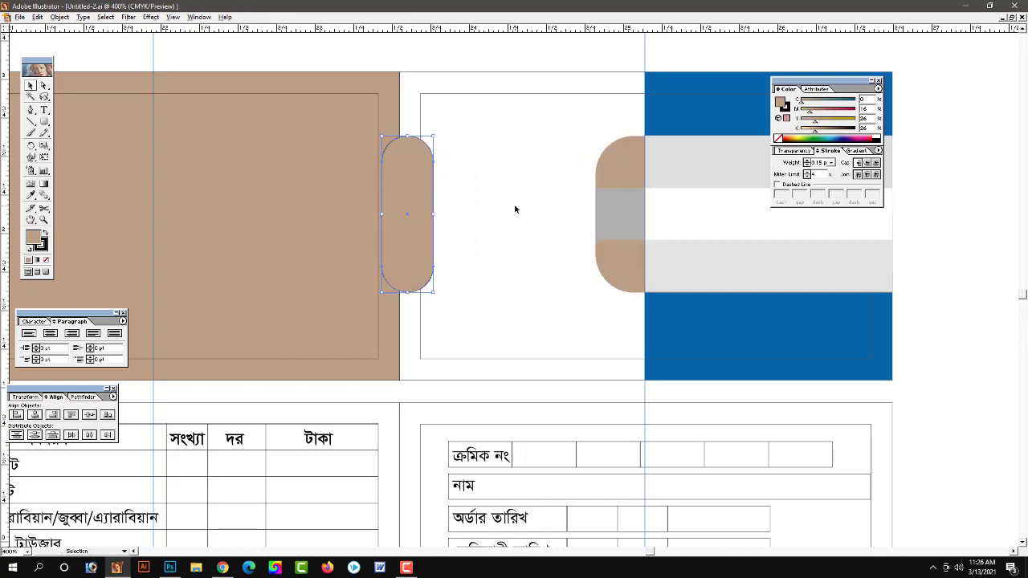
# Step: Make a narrower inner copy of the tab as a white slot with no stroke
pyautogui.moveTo(433, 136); pyautogui.dragTo(419, 149)
pyautogui.moveTo(432, 214); pyautogui.dragTo(423, 214)
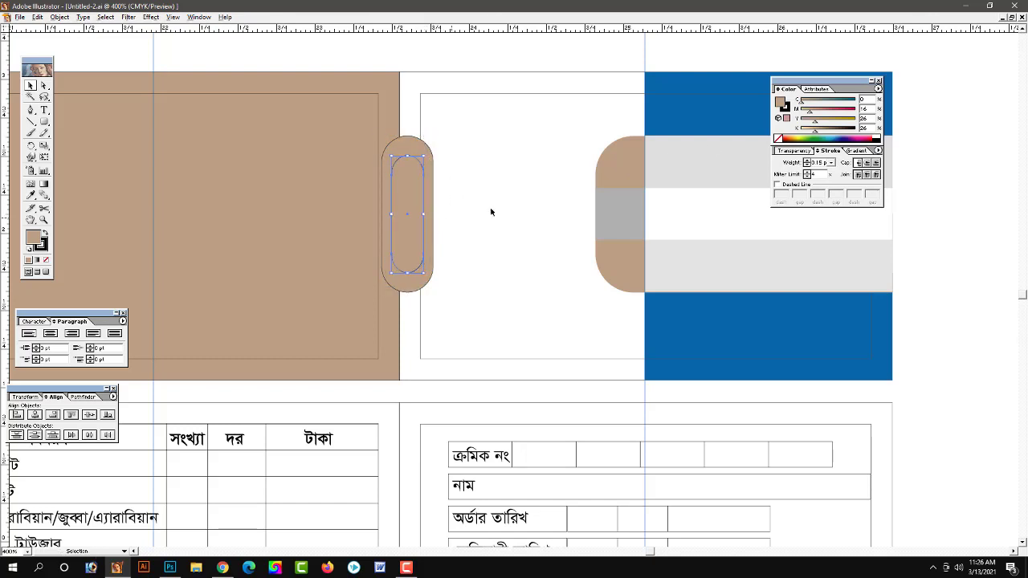
pyautogui.click(877, 134)
pyautogui.click(420, 156)
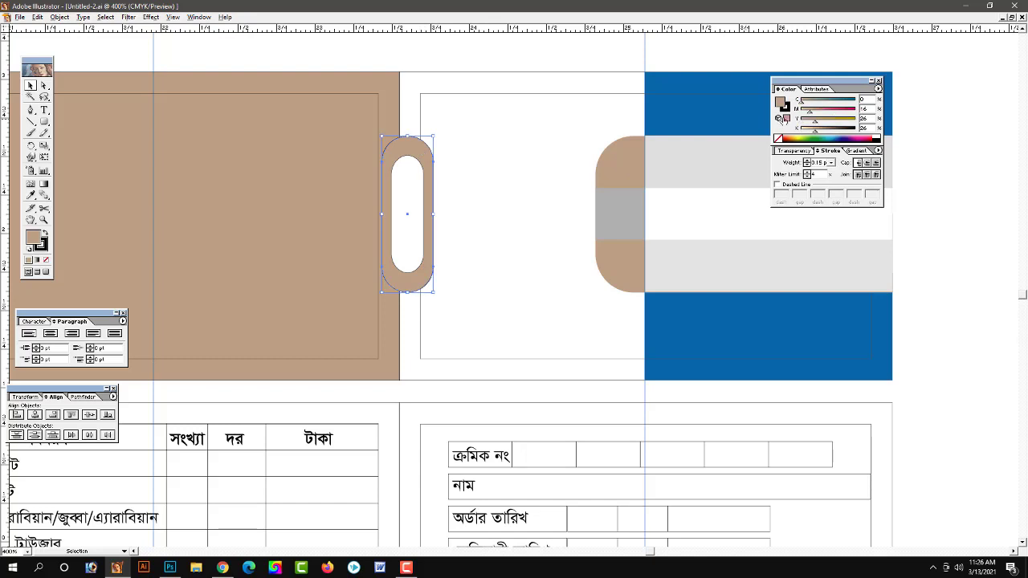
pyautogui.click(407, 200)
pyautogui.scroll(1, 610, 152)
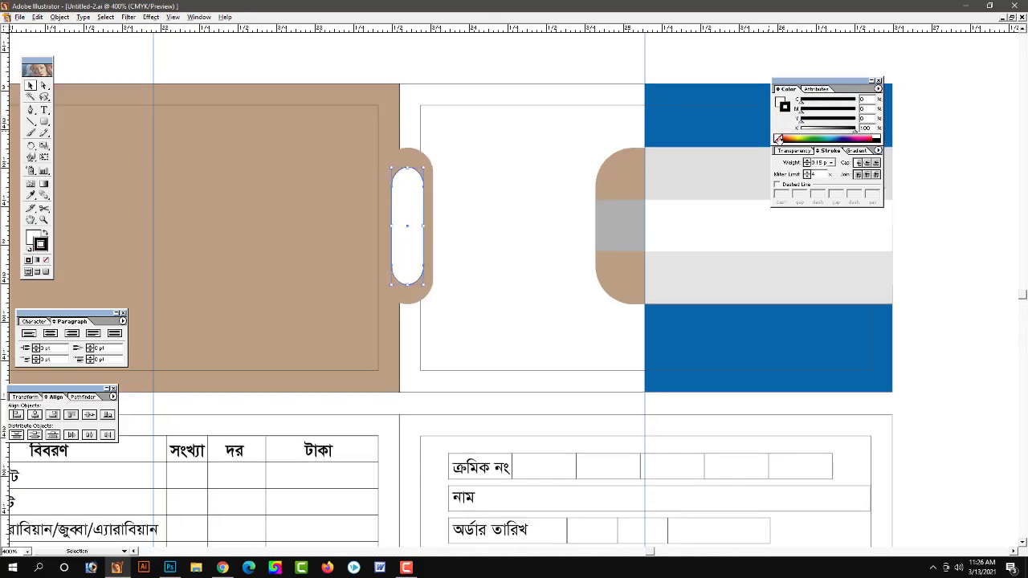
pyautogui.click(778, 138)
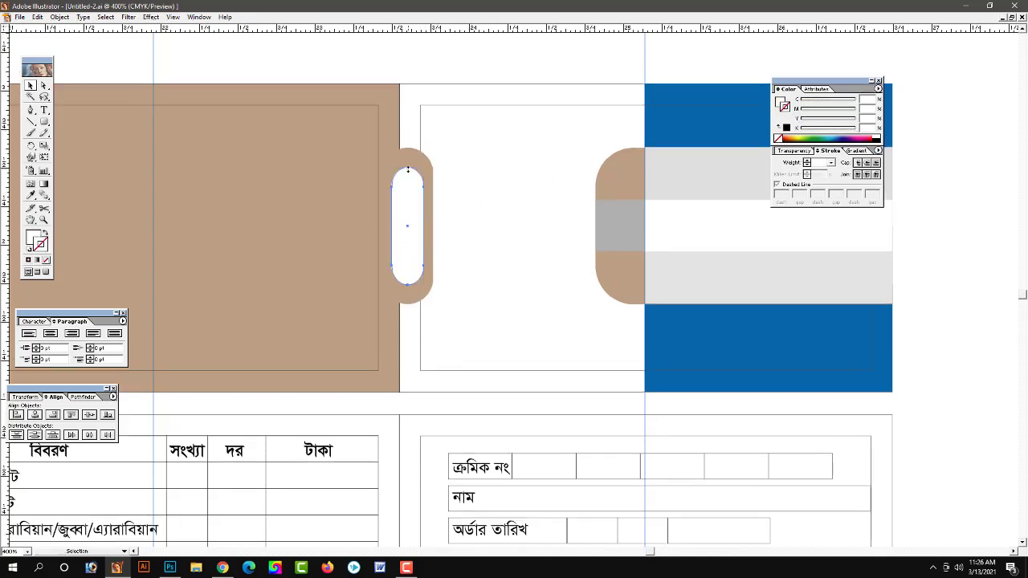
pyautogui.click(484, 168)
pyautogui.scroll(-1, 473, 212)
pyautogui.scroll(-1, 496, 245)
pyautogui.hotkey('ctrl', '-')
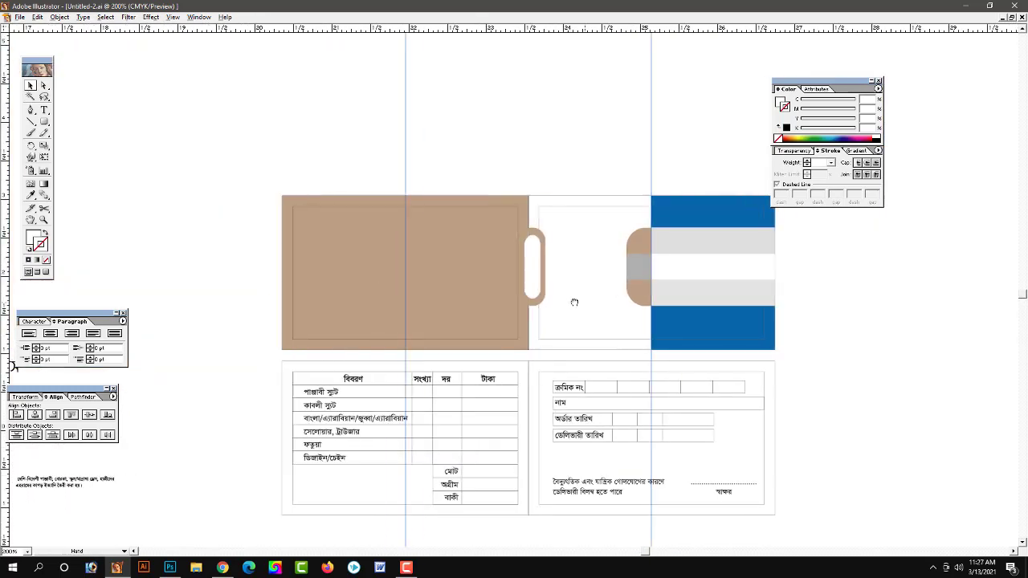
pyautogui.hotkey('ctrl', '+')
pyautogui.click(415, 200)
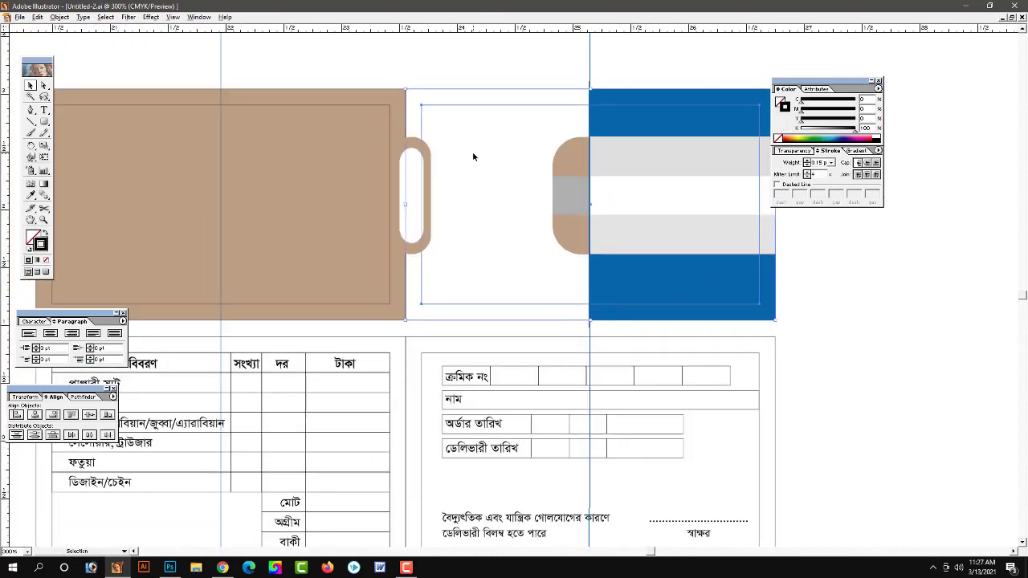
pyautogui.moveTo(426, 199)
pyautogui.mouseDown()
pyautogui.moveTo(413, 197)
pyautogui.moveTo(432, 194)
pyautogui.mouseUp()
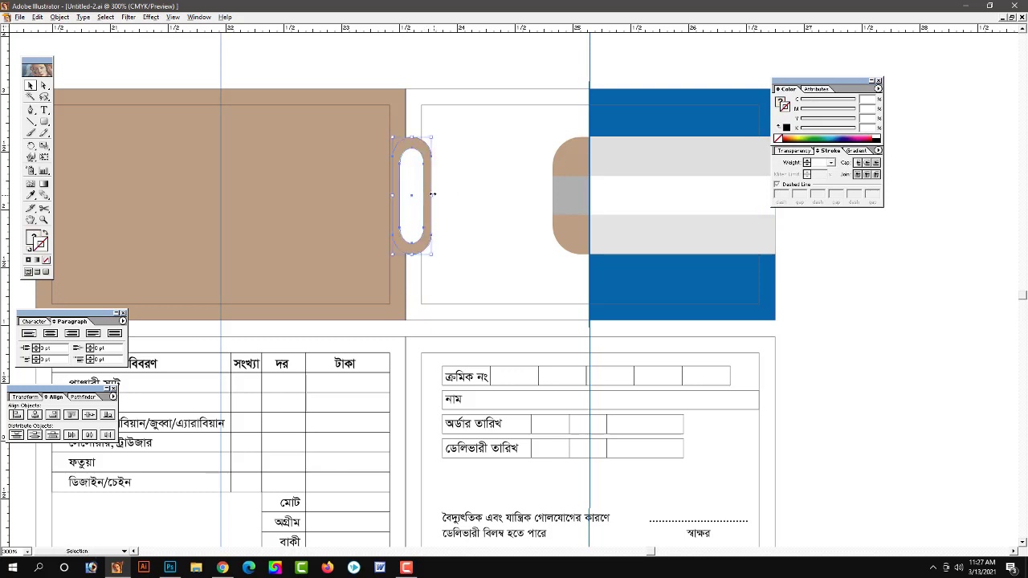
pyautogui.hotkey('ctrl', '-')
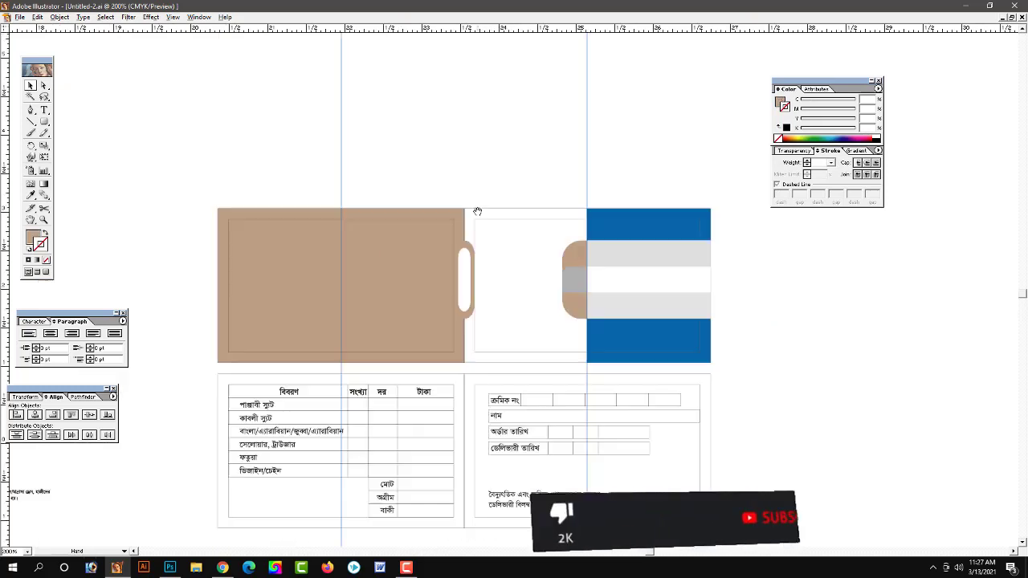
pyautogui.hotkey('ctrl', '+')
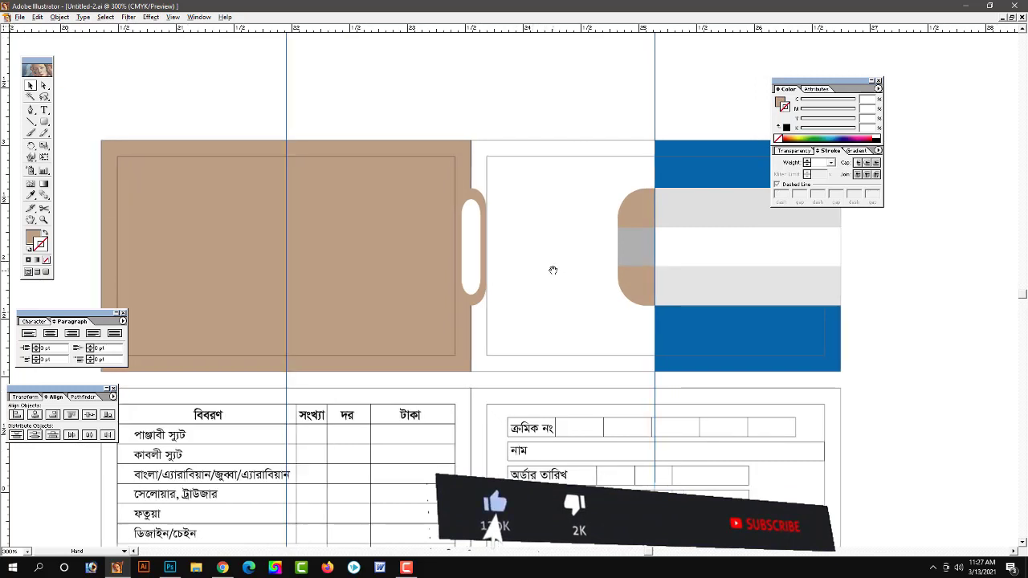
pyautogui.moveTo(552, 270); pyautogui.dragTo(539, 270)
pyautogui.click(459, 238)
pyautogui.moveTo(594, 199); pyautogui.dragTo(631, 297)
pyautogui.moveTo(685, 221); pyautogui.dragTo(685, 229)
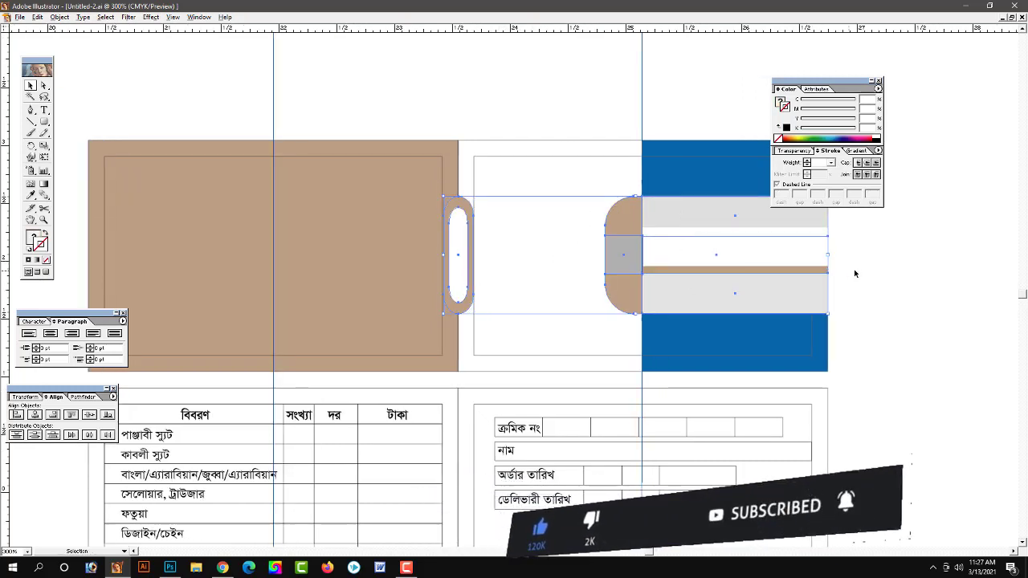
pyautogui.click(912, 263)
pyautogui.press('z')
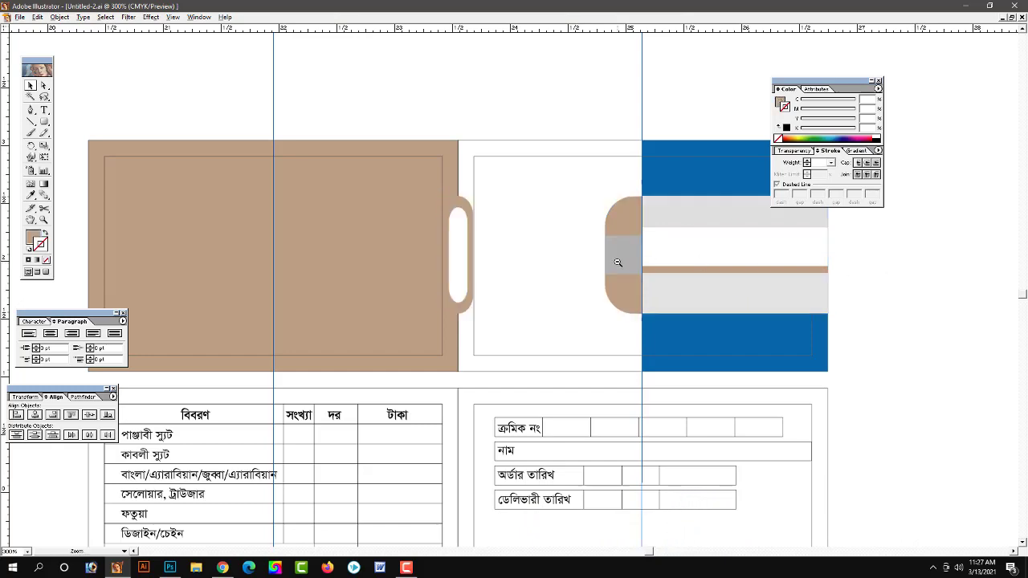
pyautogui.keyDown('alt'); pyautogui.click(618, 263); pyautogui.keyUp('alt')
pyautogui.click(457, 265)
pyautogui.moveTo(690, 298)
pyautogui.mouseDown()
pyautogui.moveTo(620, 218)
pyautogui.moveTo(607, 295)
pyautogui.mouseUp()
pyautogui.moveTo(854, 81); pyautogui.dragTo(981, 53)
pyautogui.moveTo(695, 326)
pyautogui.mouseDown()
pyautogui.moveTo(597, 312)
pyautogui.moveTo(707, 313)
pyautogui.mouseUp()
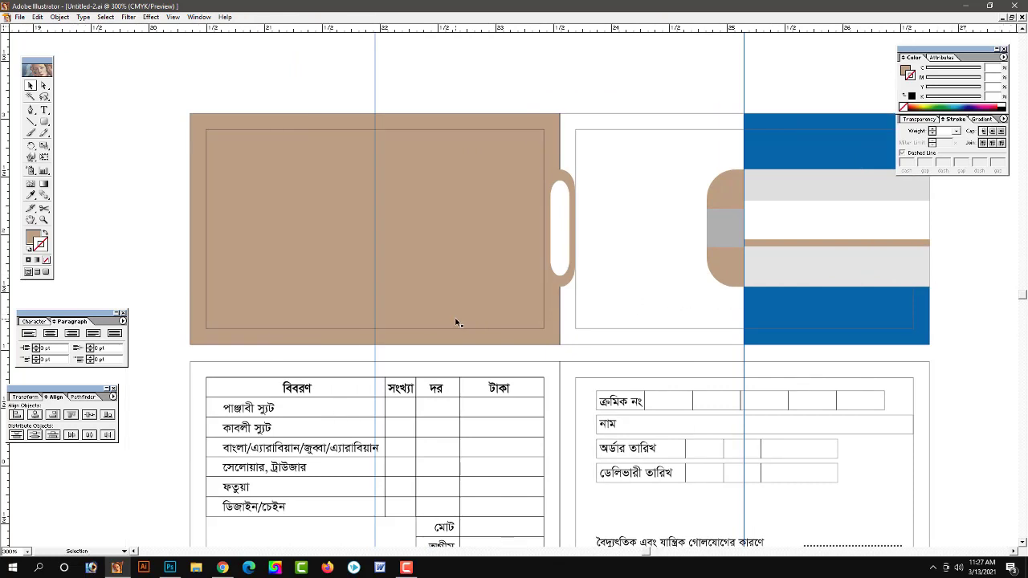
pyautogui.moveTo(683, 247); pyautogui.dragTo(661, 300)
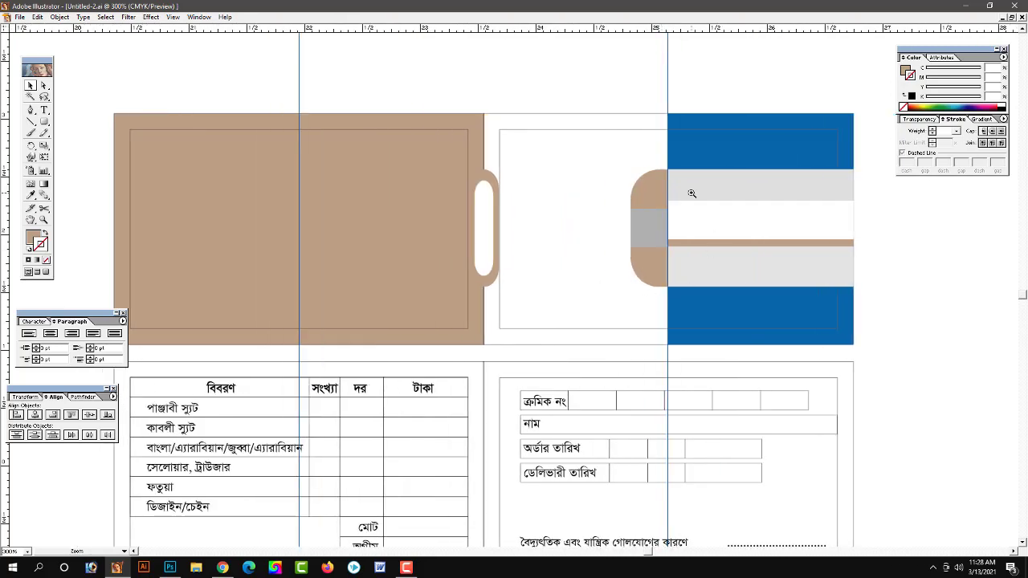
pyautogui.click(691, 193)
pyautogui.click(684, 224)
pyautogui.keyDown('alt'); pyautogui.click(669, 238); pyautogui.keyUp('alt')
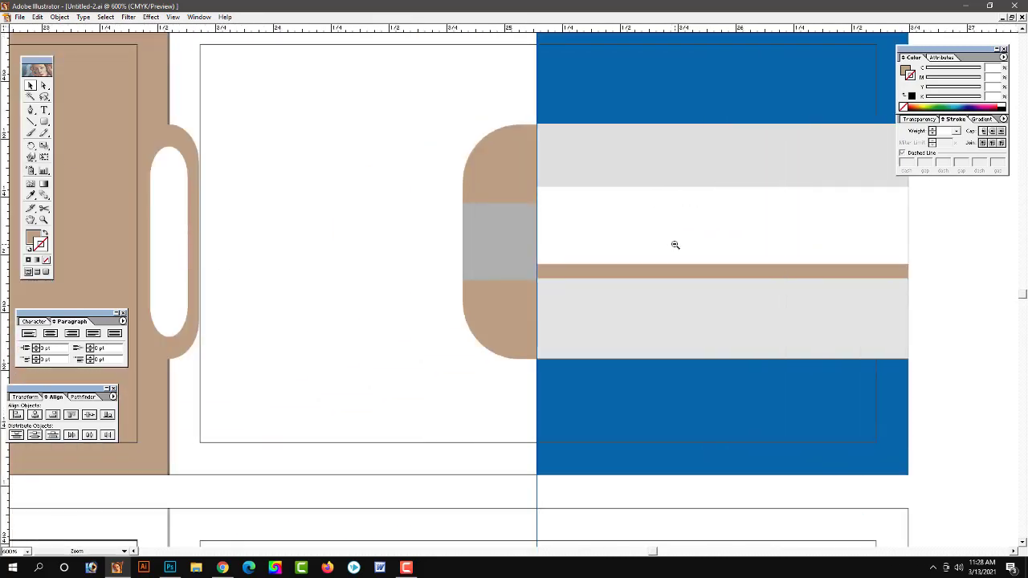
pyautogui.keyDown('alt'); pyautogui.click(672, 246); pyautogui.keyUp('alt')
pyautogui.click(623, 237)
pyautogui.keyDown('ctrl'); pyautogui.click(734, 202); pyautogui.keyUp('ctrl')
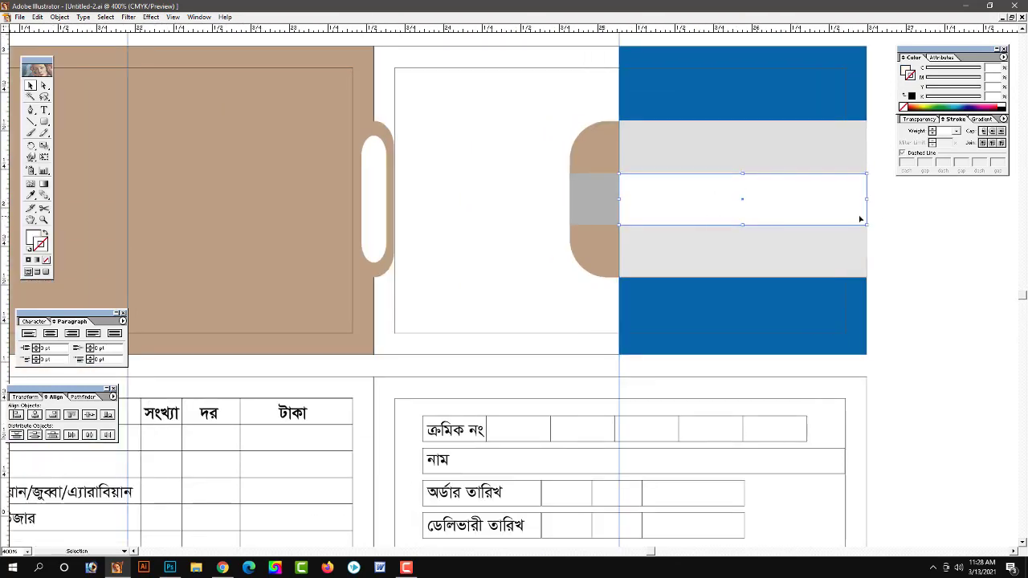
pyautogui.hotkey('ctrl', '-')
pyautogui.hotkey('ctrl', '-')
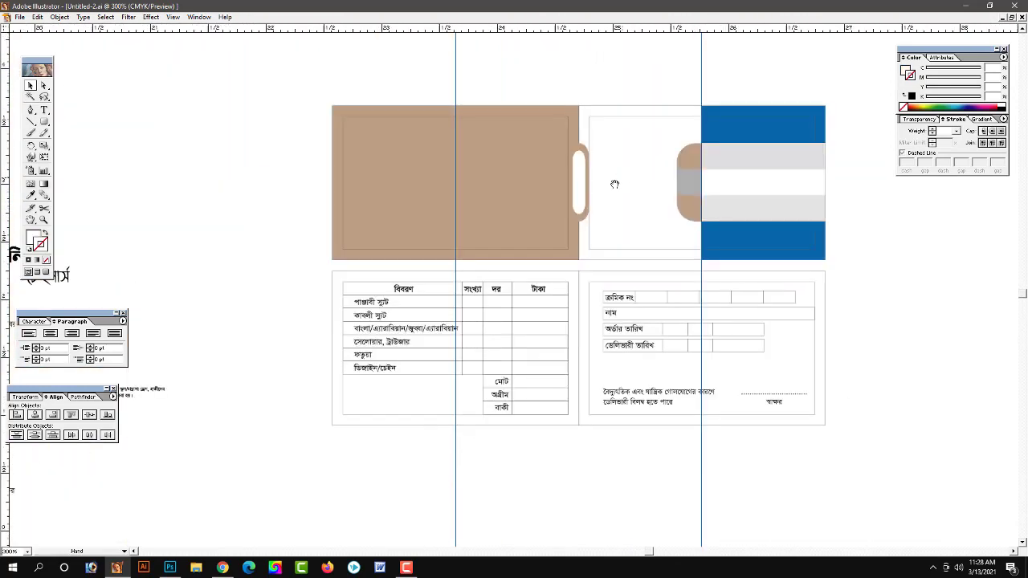
pyautogui.keyDown('ctrl'); pyautogui.click(642, 165); pyautogui.keyUp('ctrl')
pyautogui.hotkey('ctrl', '-')
pyautogui.moveTo(522, 275); pyautogui.dragTo(498, 249)
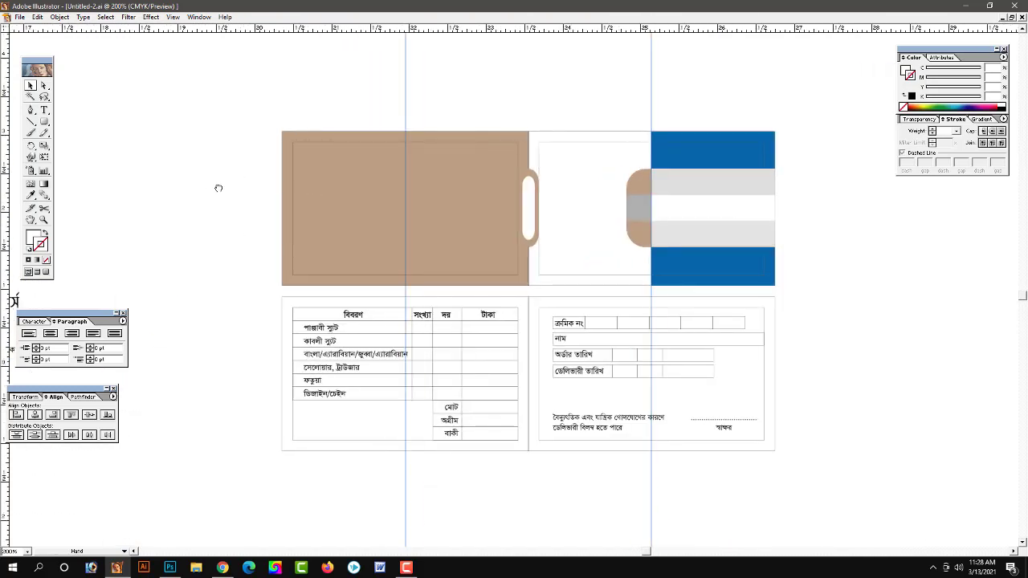
# Step: Paste the দি অনিক title above the cover and nudge the tan tab and grey strips right
pyautogui.hotkey('ctrl', 'v')
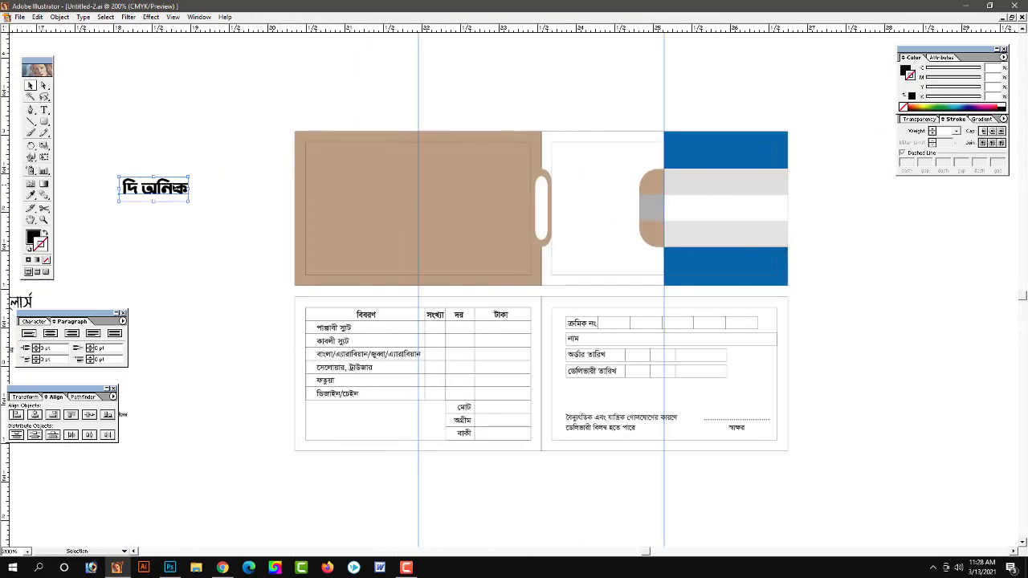
pyautogui.moveTo(152, 188); pyautogui.dragTo(559, 100)
pyautogui.moveTo(594, 265); pyautogui.dragTo(606, 214)
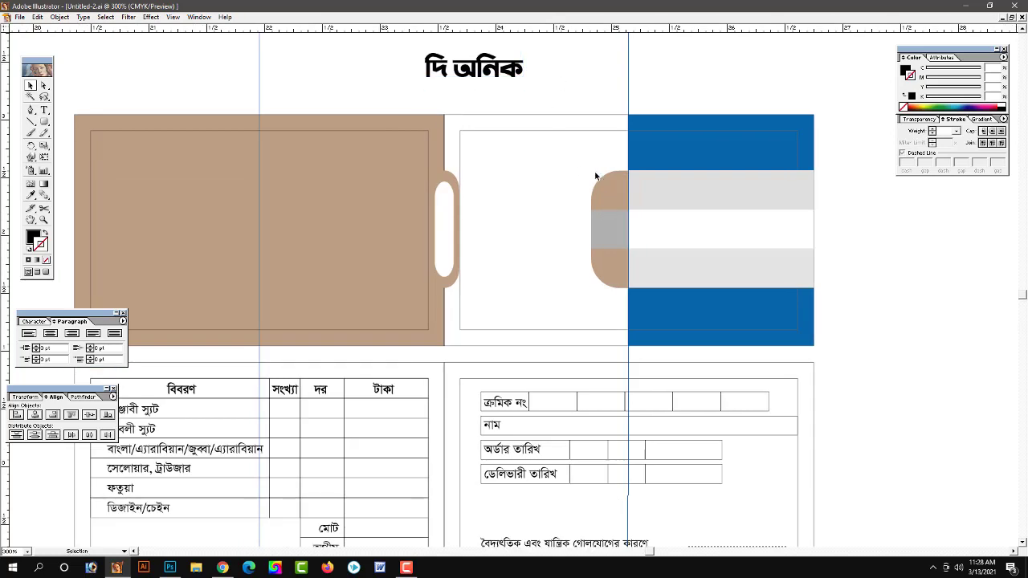
pyautogui.click(606, 241)
pyautogui.moveTo(606, 241); pyautogui.dragTo(613, 241)
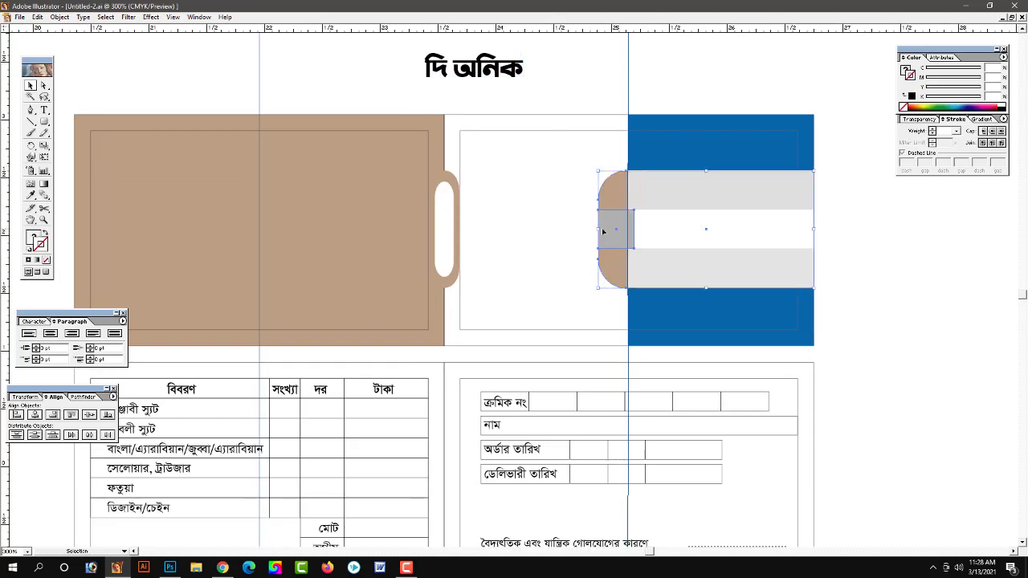
pyautogui.click(616, 229)
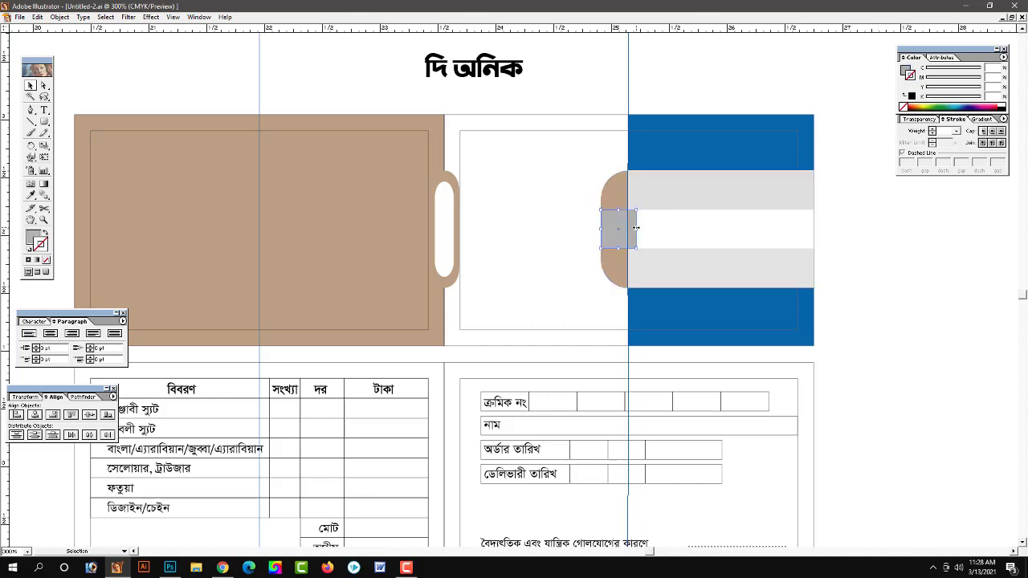
# Step: Split দি into its own text object above, and move অনিক onto the white panel
pyautogui.press('t')
pyautogui.hotkey('ctrl', '+')
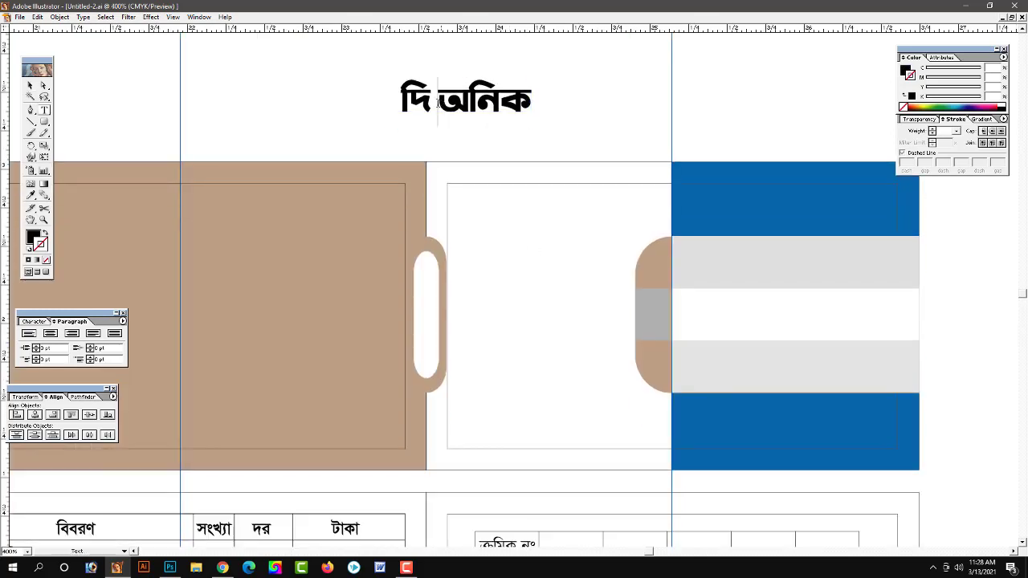
pyautogui.press('v')
pyautogui.moveTo(440, 101); pyautogui.dragTo(541, 114)
pyautogui.hotkey('ctrl', 'v')
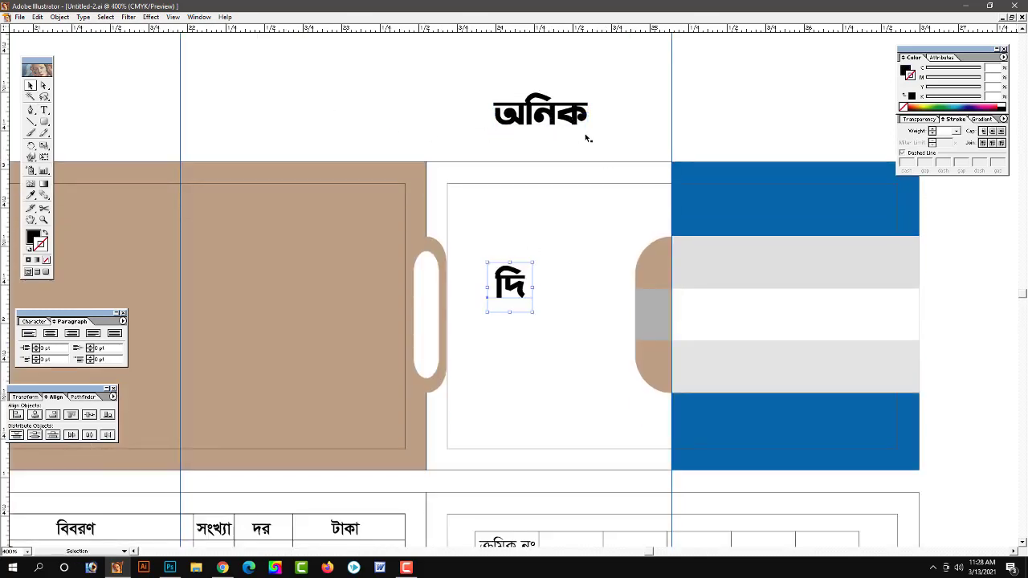
pyautogui.moveTo(520, 285); pyautogui.dragTo(424, 112)
pyautogui.moveTo(546, 116); pyautogui.dragTo(544, 303)
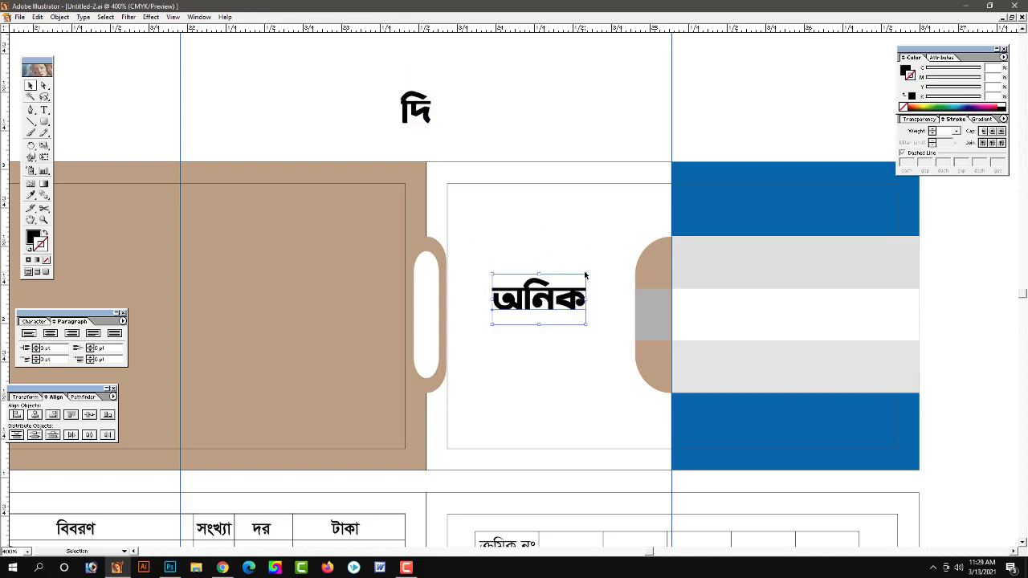
# Step: Enlarge অনিক with the Selection tool to fill the white middle panel
pyautogui.hotkey('ctrl', 't')
pyautogui.moveTo(585, 272); pyautogui.dragTo(618, 237)
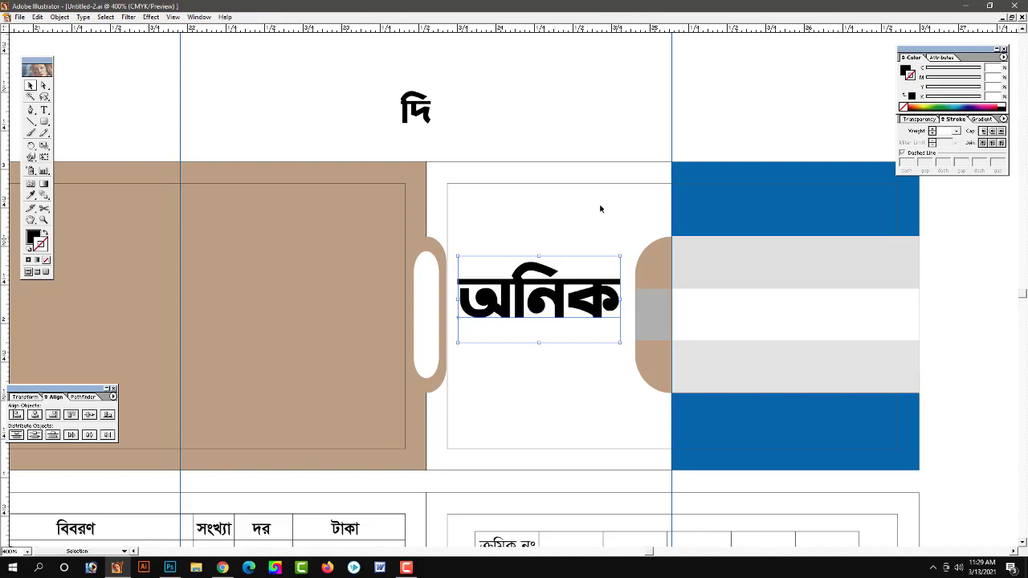
pyautogui.scroll(-3, 600, 206)
pyautogui.moveTo(610, 175); pyautogui.dragTo(610, 192)
pyautogui.scroll(2, 610, 193)
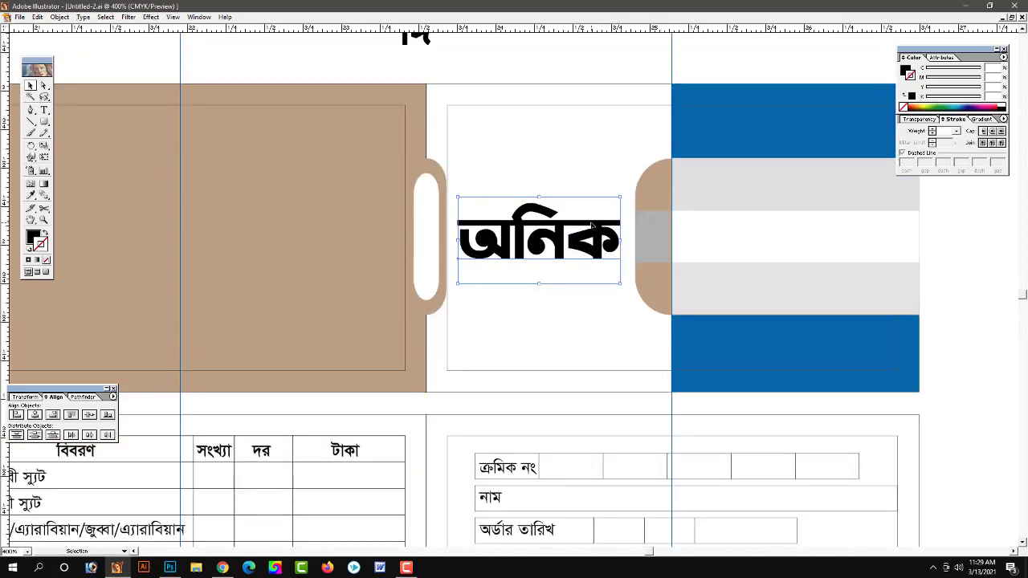
pyautogui.moveTo(594, 228); pyautogui.dragTo(597, 224)
# Step: Zoom out to view the whole cover and reselect the অনিক text
pyautogui.click(534, 63)
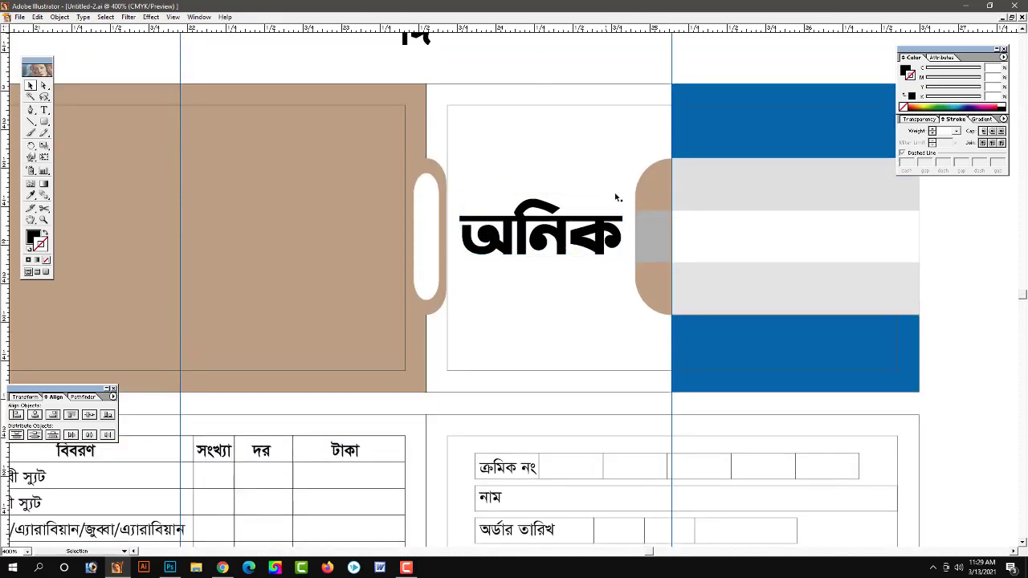
pyautogui.hotkey('ctrl', '=')
pyautogui.hotkey('ctrl', '-')
pyautogui.hotkey('ctrl', '-')
pyautogui.moveTo(551, 343); pyautogui.dragTo(652, 242)
pyautogui.click(592, 265)
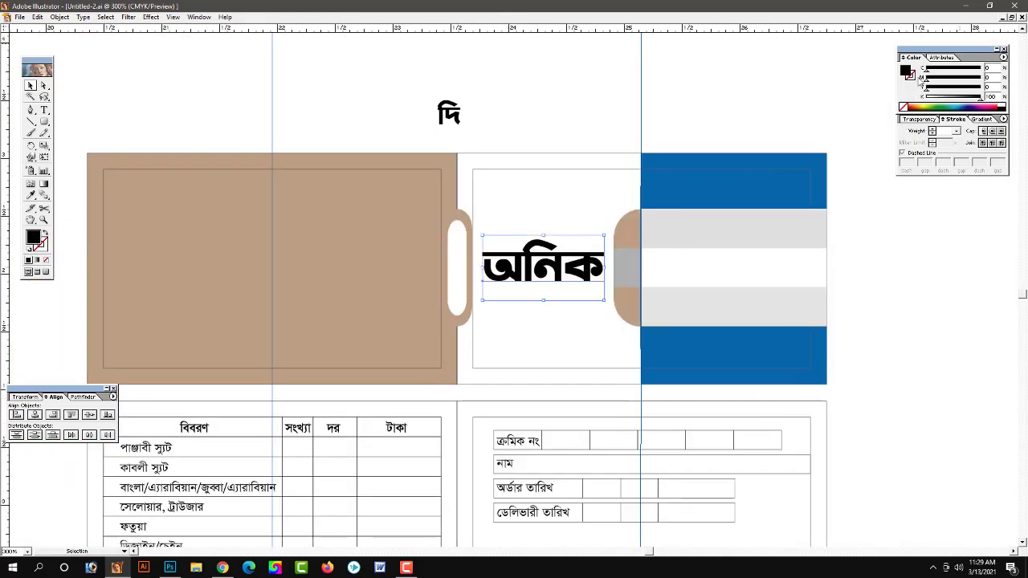
# Step: Make অনিক red and duplicate it into two copies above the cover panels
pyautogui.moveTo(963, 107); pyautogui.dragTo(907, 107)
pyautogui.click(597, 184)
pyautogui.moveTo(597, 184); pyautogui.dragTo(598, 208)
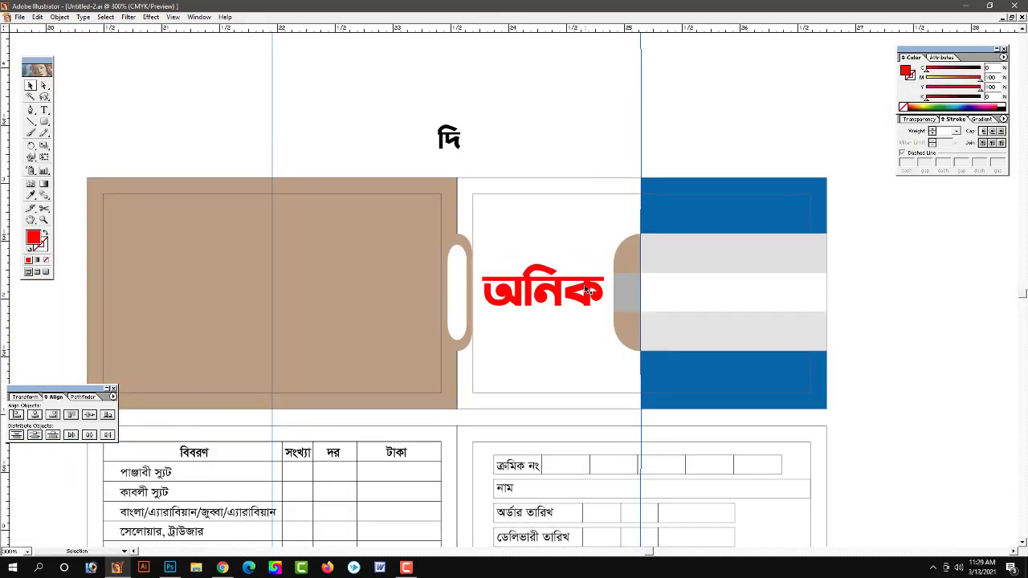
pyautogui.moveTo(588, 290); pyautogui.dragTo(606, 114)
pyautogui.click(598, 119)
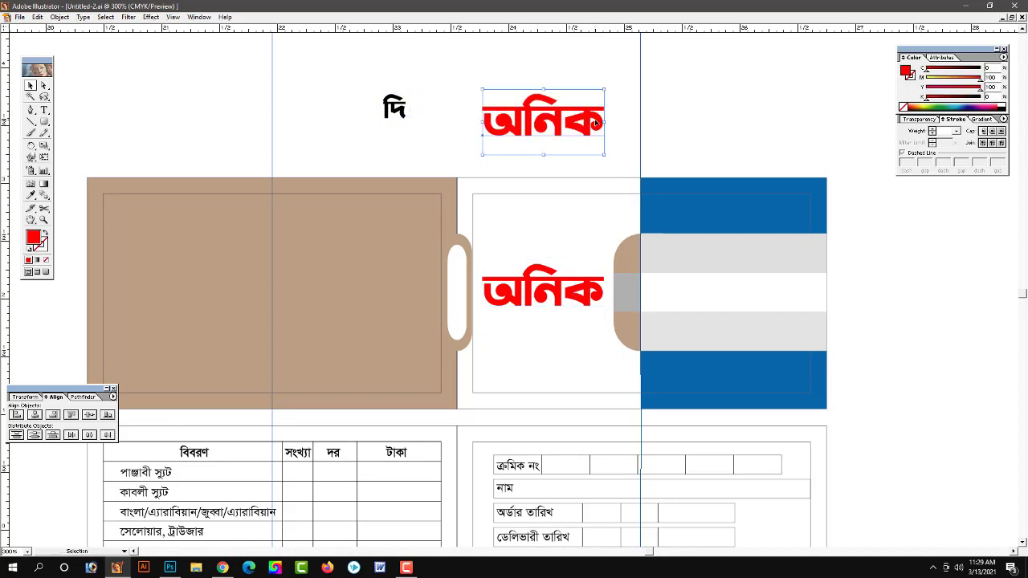
pyautogui.moveTo(592, 122)
pyautogui.mouseDown()
pyautogui.moveTo(592, 72)
pyautogui.moveTo(599, 148)
pyautogui.mouseUp()
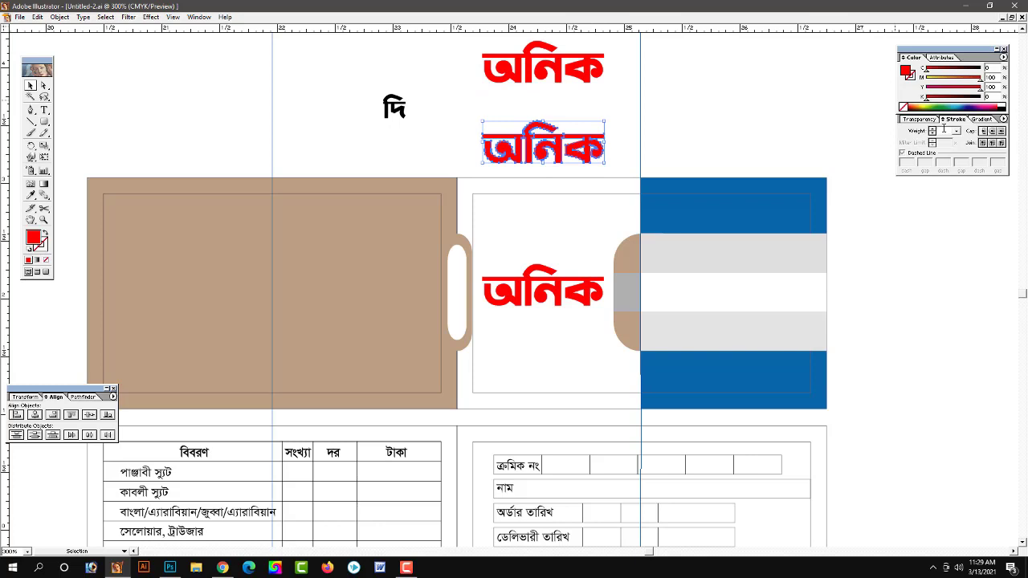
# Step: Give the lower copy a thick 50% grey stroke and stack the red অনিক over it
pyautogui.click(929, 105)
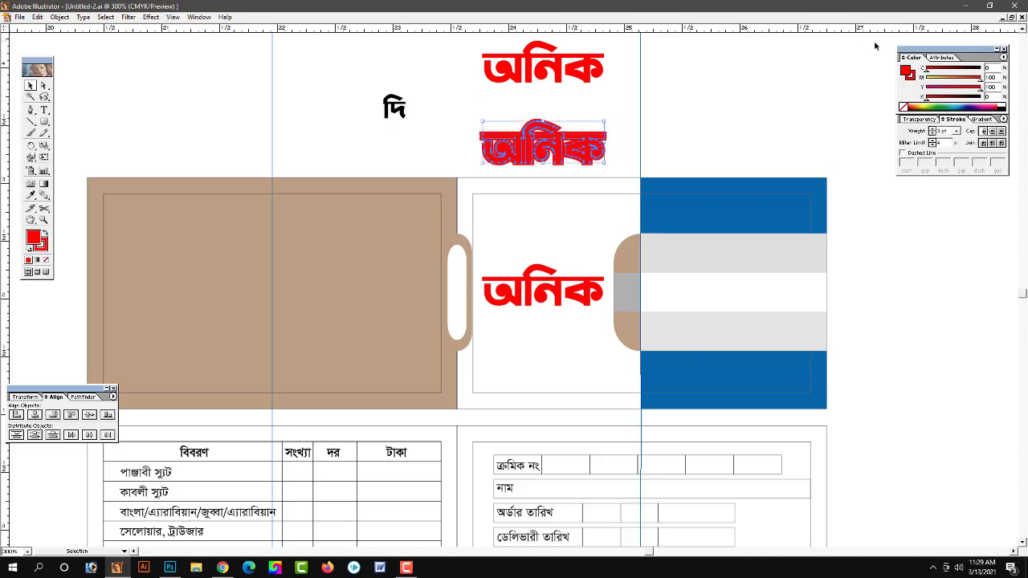
pyautogui.moveTo(978, 77)
pyautogui.mouseDown()
pyautogui.moveTo(925, 77)
pyautogui.moveTo(954, 97)
pyautogui.moveTo(926, 97)
pyautogui.mouseUp()
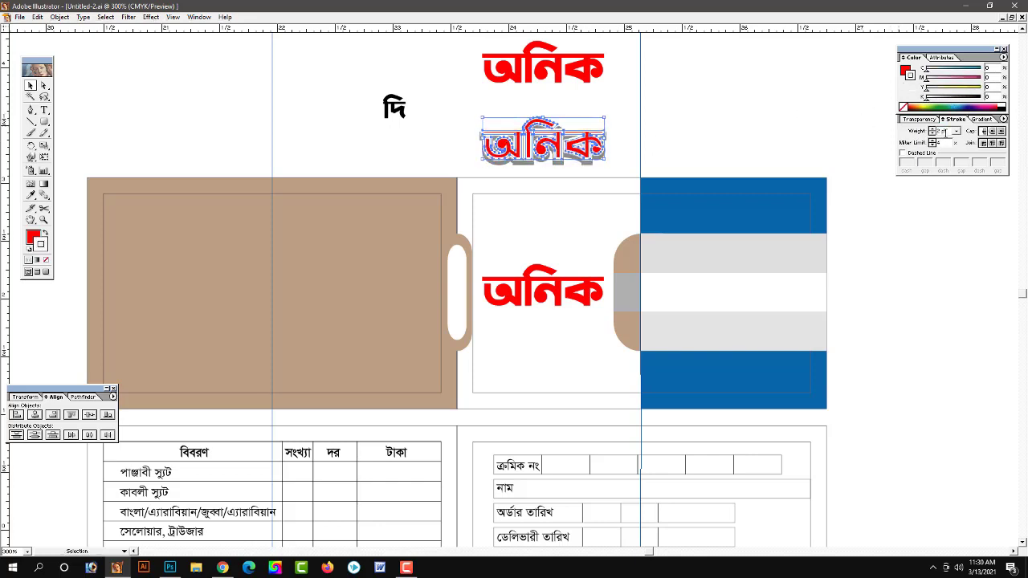
pyautogui.click(707, 138)
pyautogui.moveTo(596, 79); pyautogui.dragTo(597, 158)
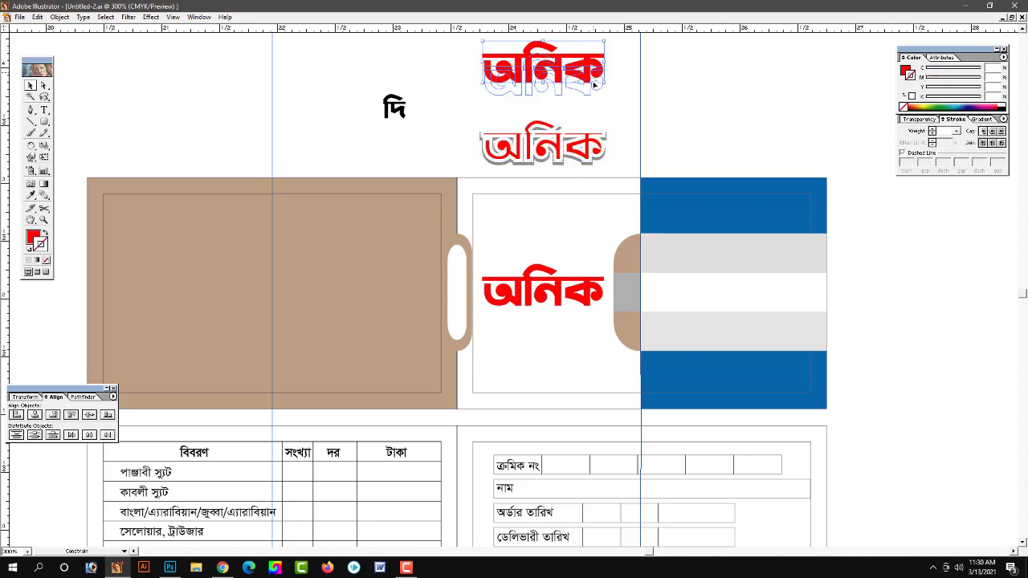
pyautogui.hotkey('ctrl', '=')
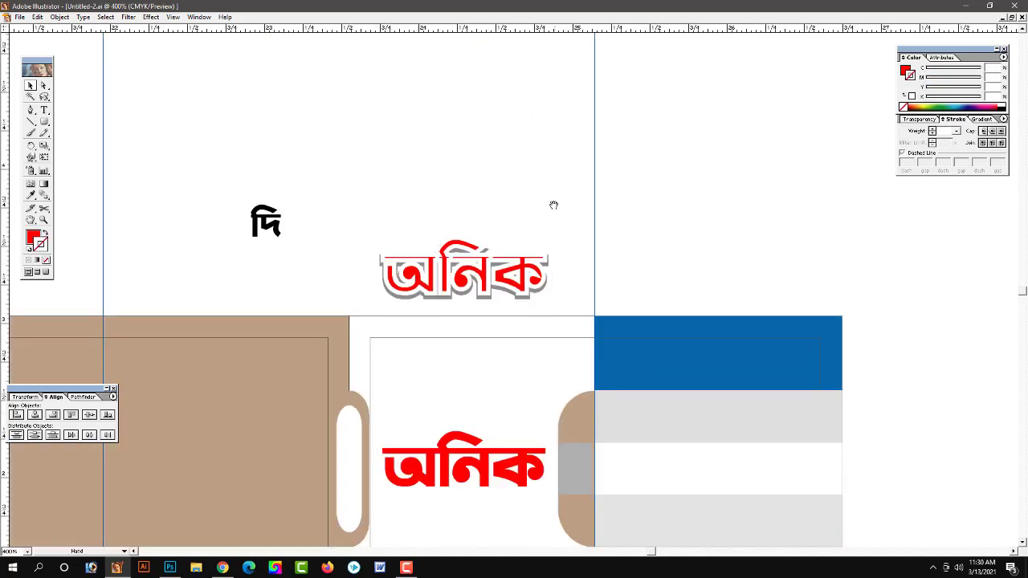
pyautogui.click(759, 158)
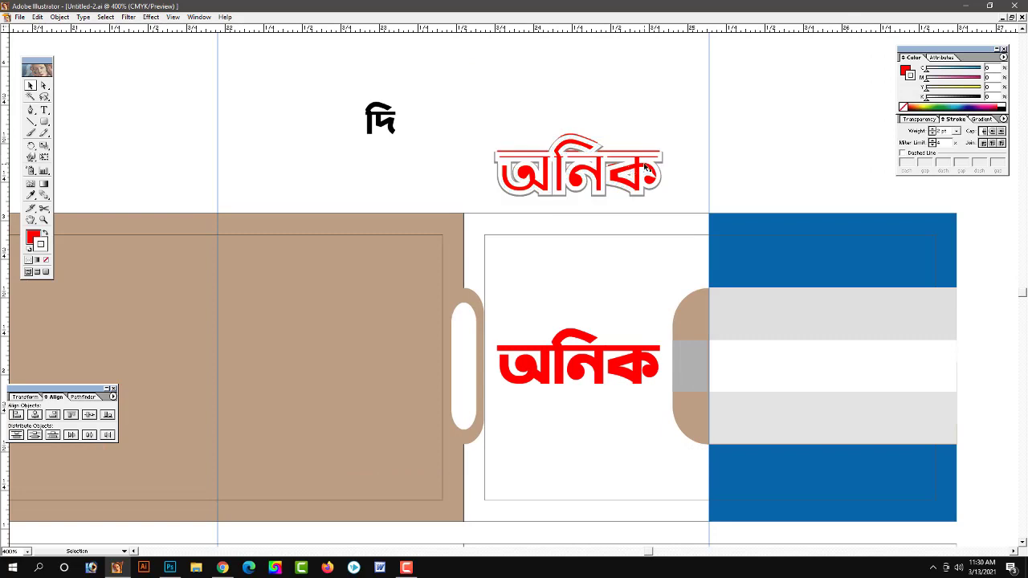
# Step: Nudge the grey-outlined copy up and align the red অনিক exactly over it
pyautogui.hotkey('ctrl', 'z')
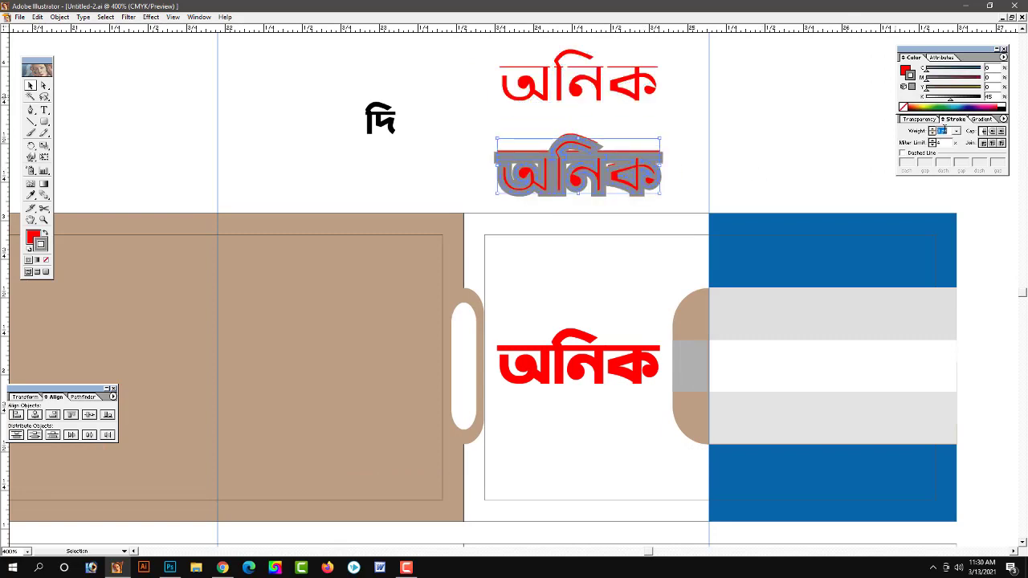
pyautogui.press('Return')
pyautogui.moveTo(631, 175); pyautogui.dragTo(631, 169)
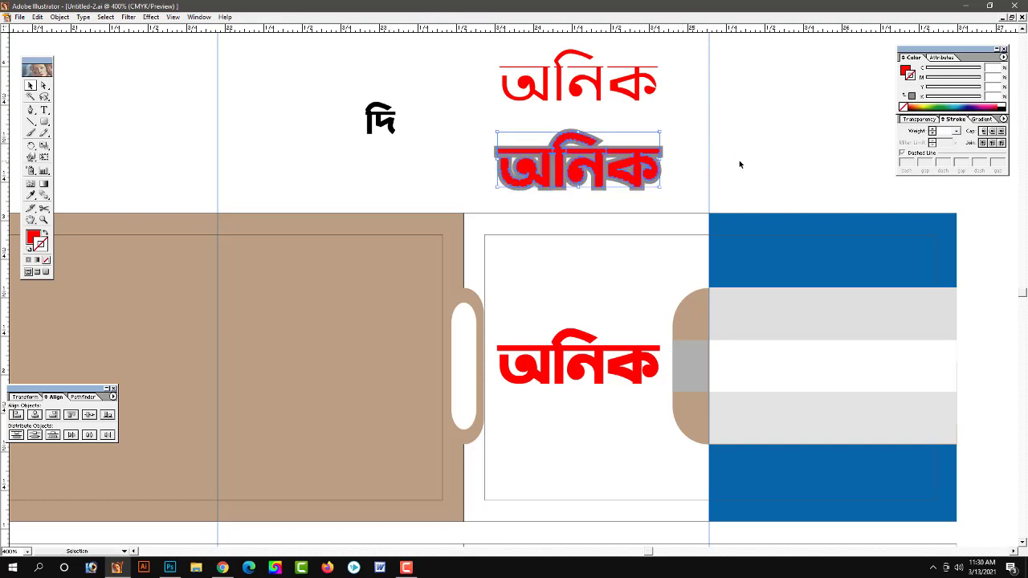
pyautogui.click(631, 78)
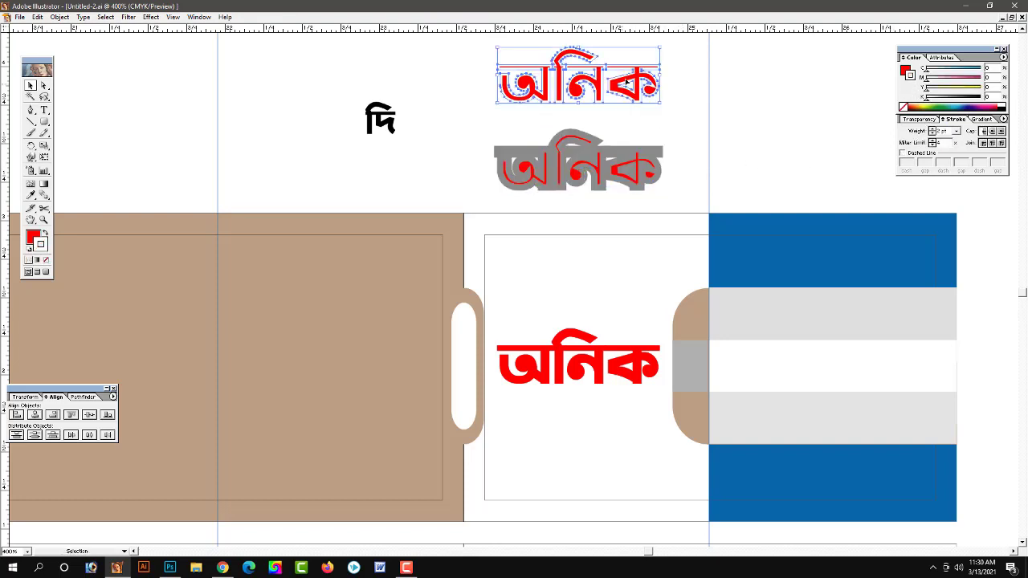
pyautogui.moveTo(630, 77); pyautogui.dragTo(630, 157)
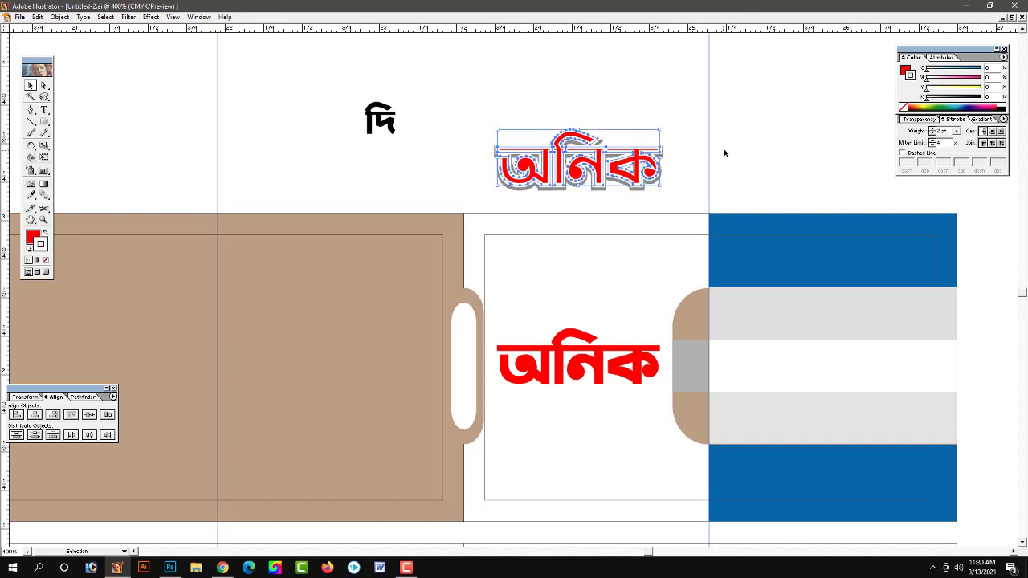
# Step: Try converting the red অনিক to outlines, then revert it
pyautogui.hotkey('ctrl', 'shift', 'o')
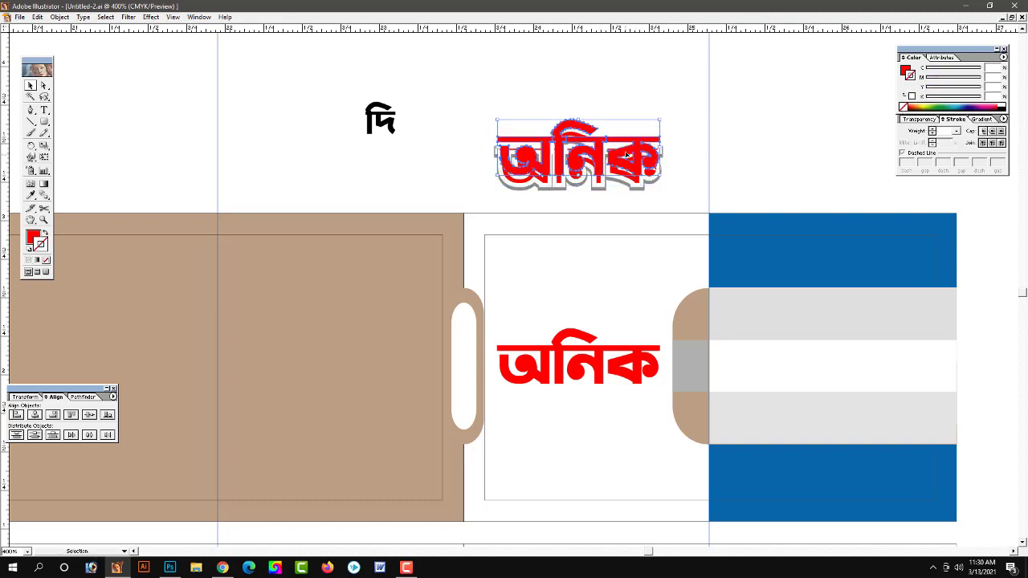
pyautogui.press('Delete')
pyautogui.scroll(-1, 625, 173)
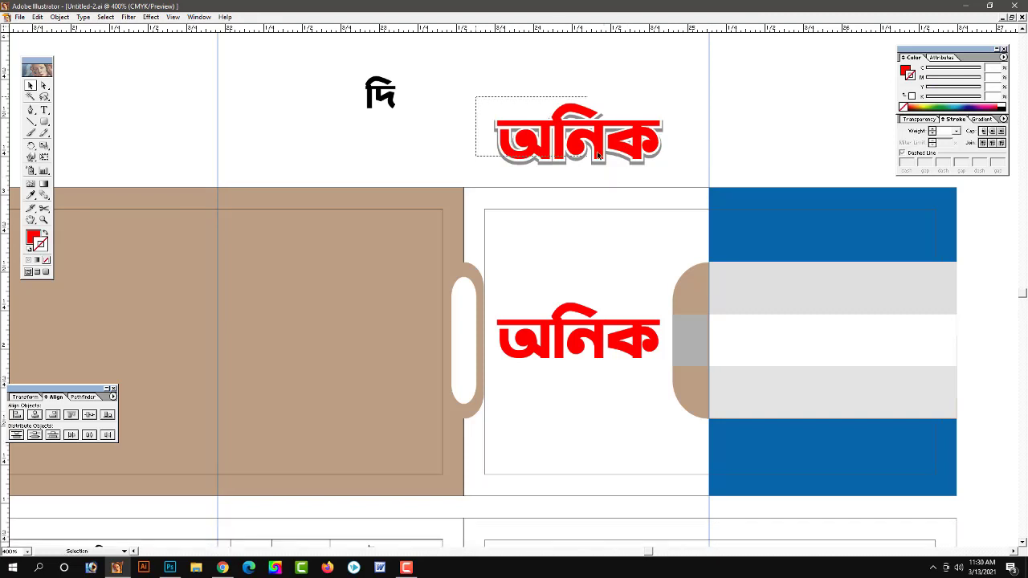
pyautogui.moveTo(474, 100); pyautogui.dragTo(752, 149)
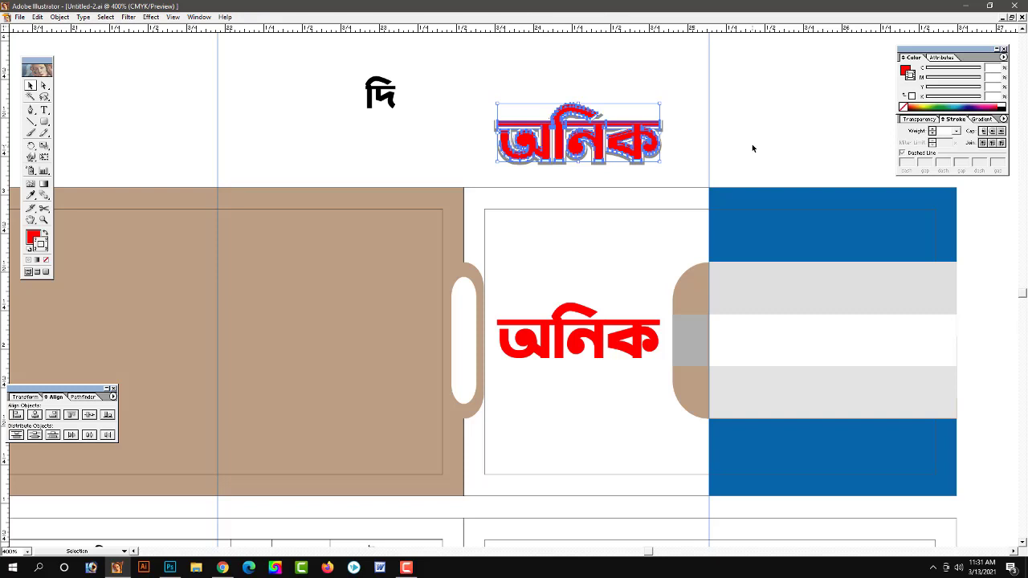
# Step: Move the plain red অনিক beside দি at top-left and Alt-copy the shadowed অনিক into the white panel
pyautogui.click(749, 141)
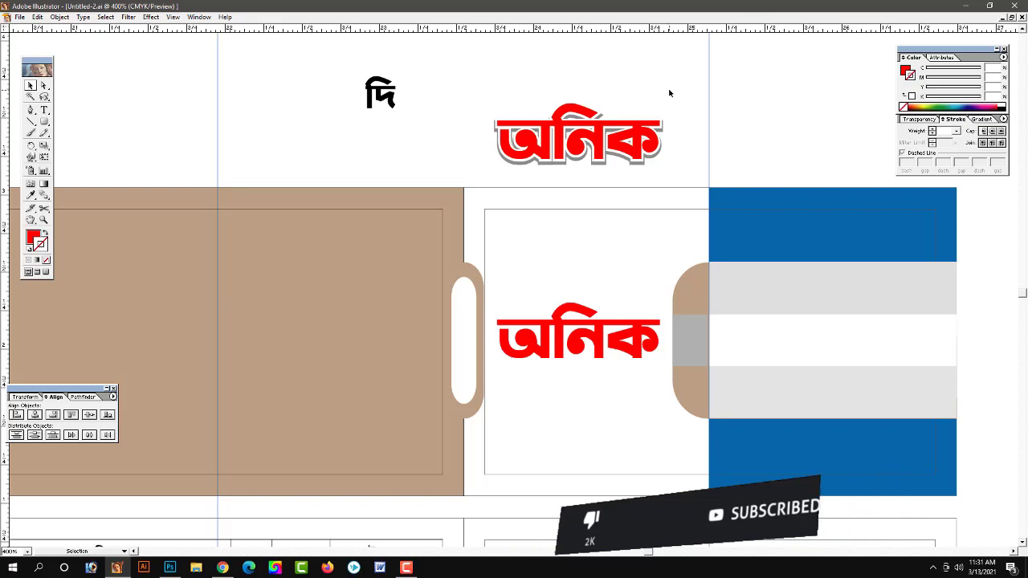
pyautogui.moveTo(678, 93); pyautogui.dragTo(536, 172)
pyautogui.click(672, 132)
pyautogui.moveTo(673, 132); pyautogui.dragTo(597, 394)
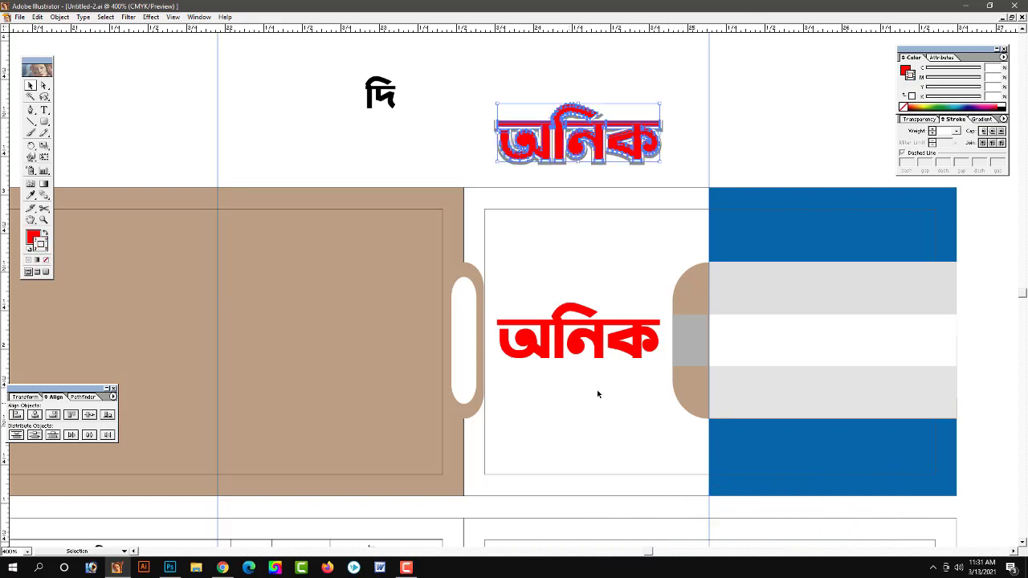
pyautogui.click(606, 347)
pyautogui.click(618, 139)
pyautogui.click(659, 356)
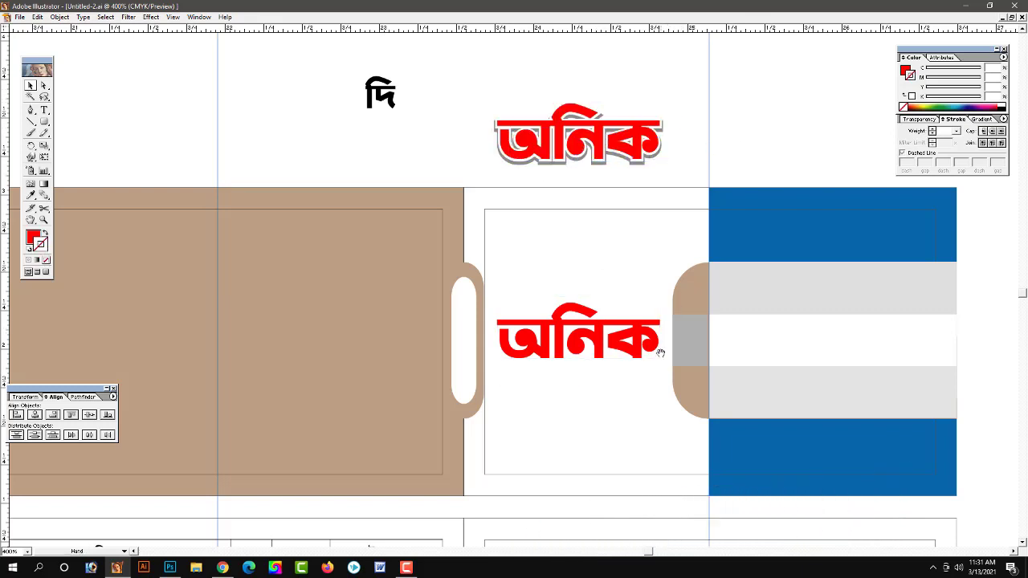
pyautogui.scroll(-1, 642, 337)
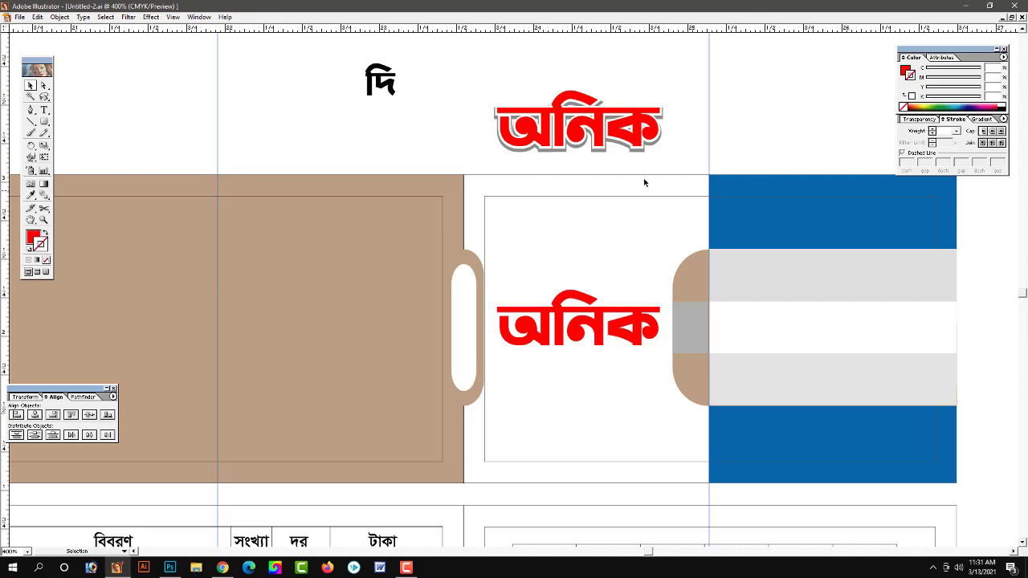
pyautogui.click(640, 124)
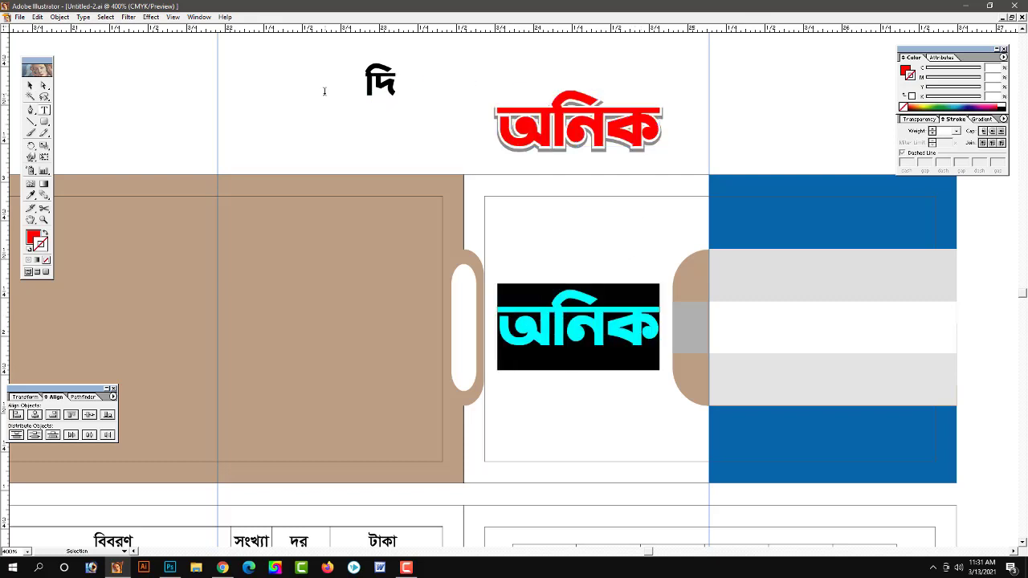
pyautogui.moveTo(578, 325); pyautogui.dragTo(266, 126)
pyautogui.moveTo(627, 136); pyautogui.dragTo(623, 347)
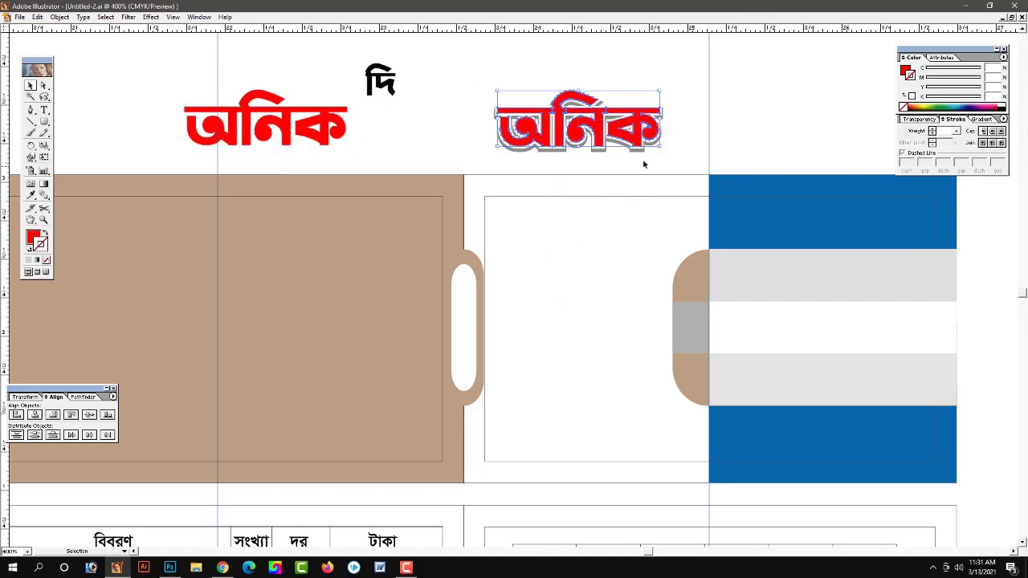
# Step: Give the white-panel অনিক a radial gradient fill with an added middle stop
pyautogui.click(981, 118)
pyautogui.click(951, 163)
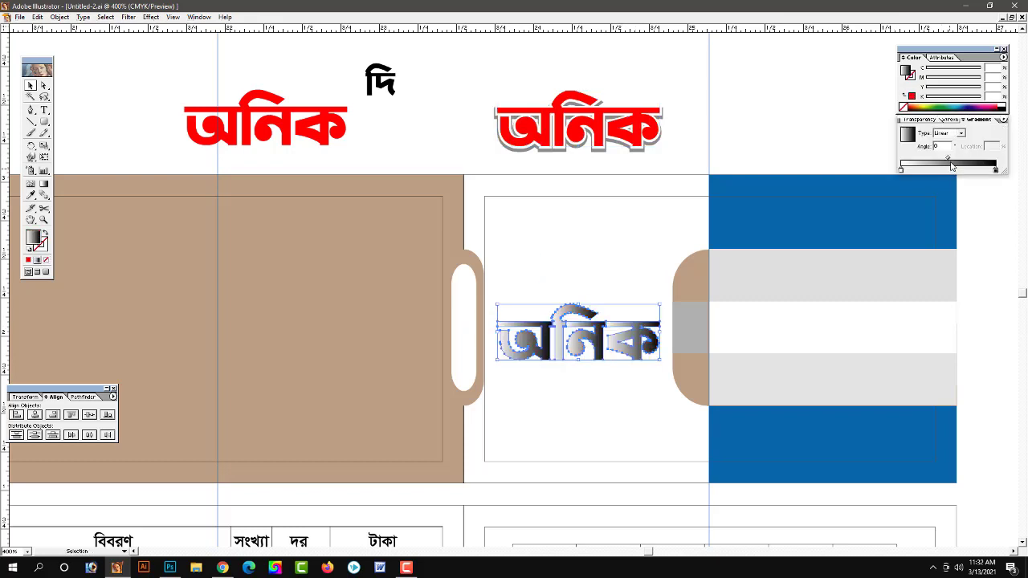
pyautogui.click(937, 171)
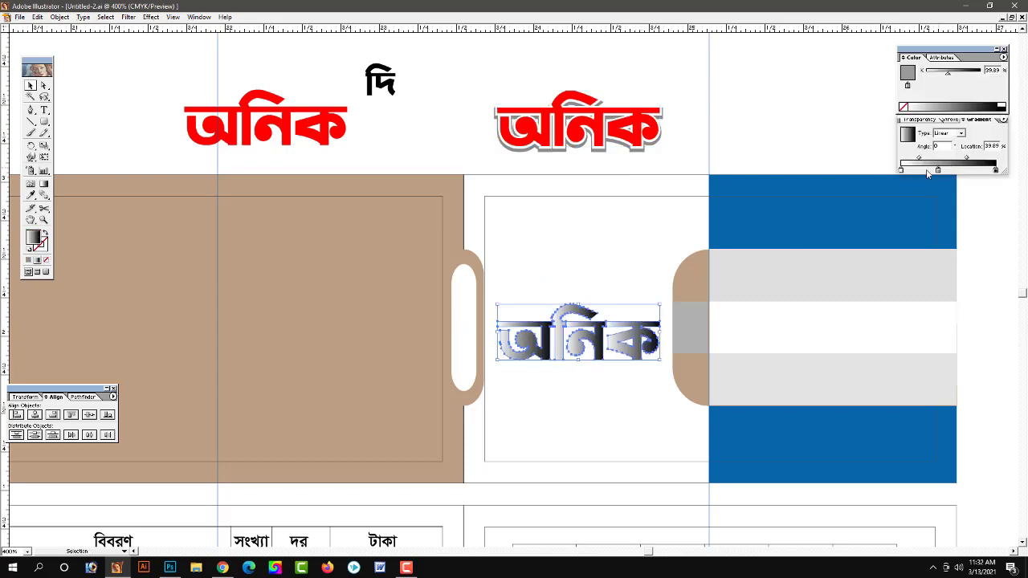
pyautogui.click(960, 133)
pyautogui.click(951, 145)
# Step: Colour the gradient's end stop dark red and middle stop yellow in CMYK
pyautogui.click(995, 170)
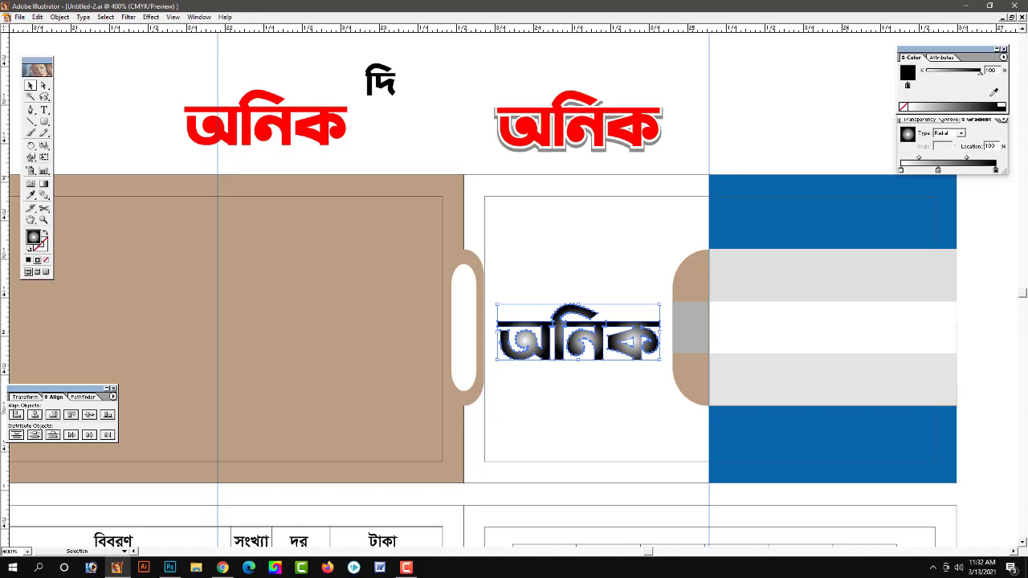
pyautogui.click(1003, 57)
pyautogui.click(966, 86)
pyautogui.click(1001, 107)
pyautogui.click(943, 105)
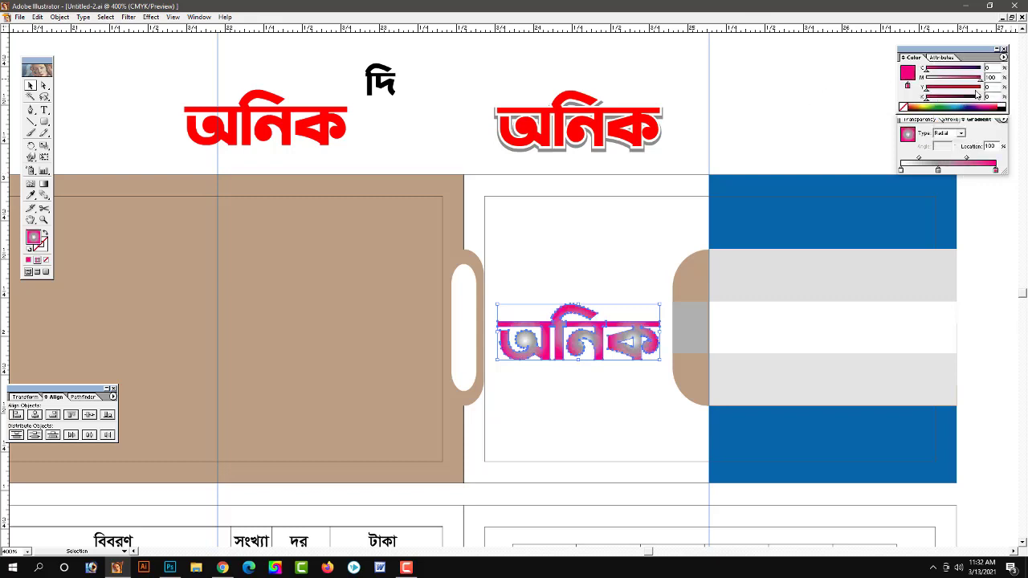
pyautogui.click(937, 171)
pyautogui.click(1003, 57)
pyautogui.click(966, 86)
pyautogui.click(946, 99)
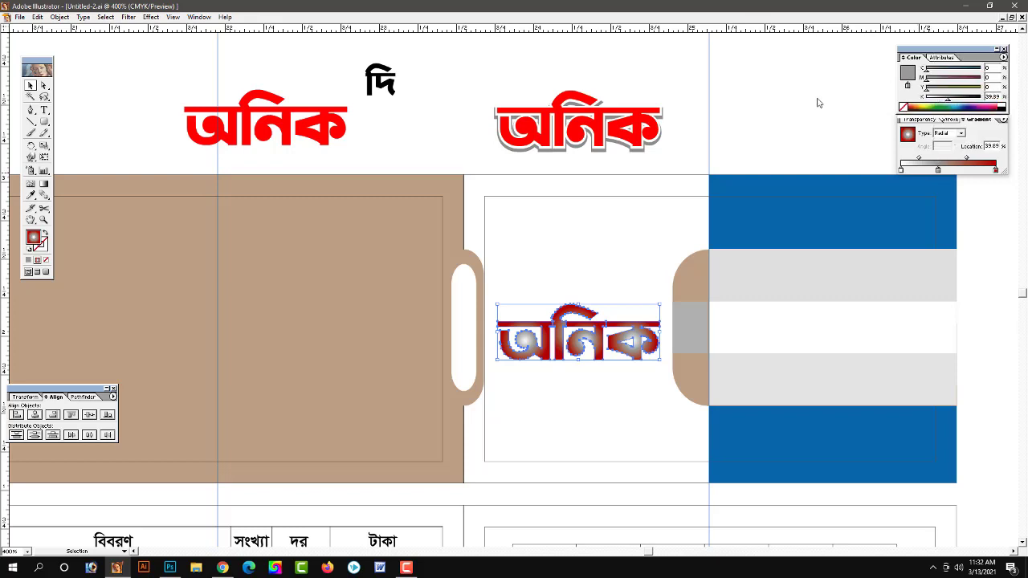
# Step: Make the start stop cyan, then Alt-drag a red অনিক copy to the top right
pyautogui.click(901, 170)
pyautogui.click(1002, 57)
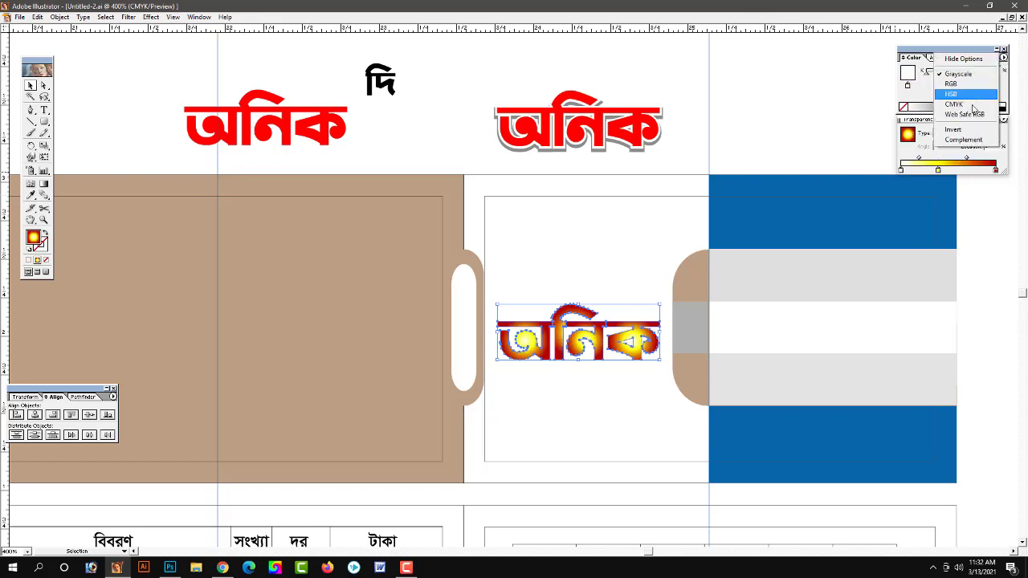
pyautogui.click(965, 86)
pyautogui.moveTo(926, 70); pyautogui.dragTo(1003, 69)
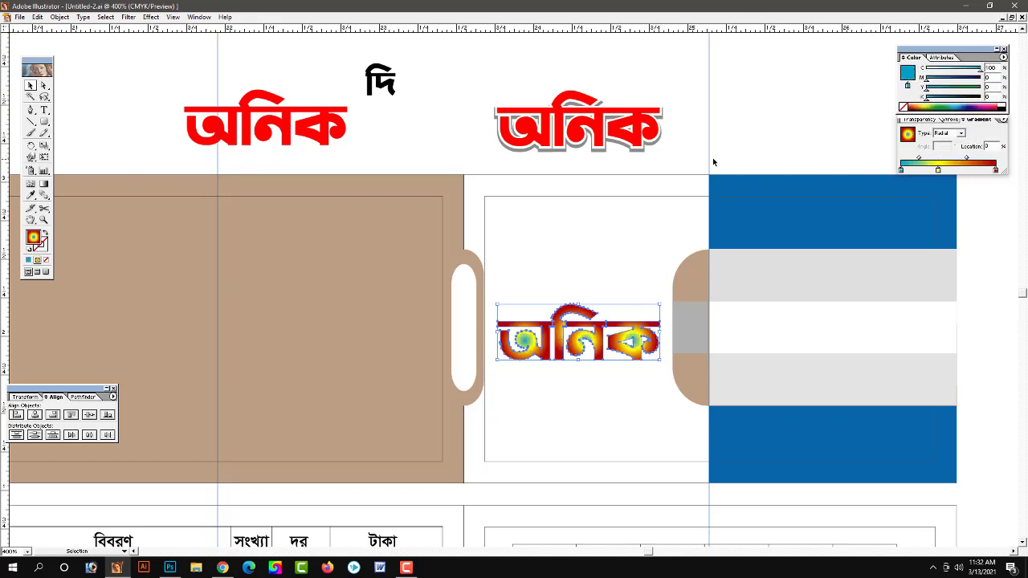
pyautogui.moveTo(637, 121); pyautogui.dragTo(849, 90)
pyautogui.moveTo(642, 125); pyautogui.dragTo(628, 338)
# Step: Switch the অনিক gradient to Linear with a -50° angle
pyautogui.hotkey('ctrl', '=')
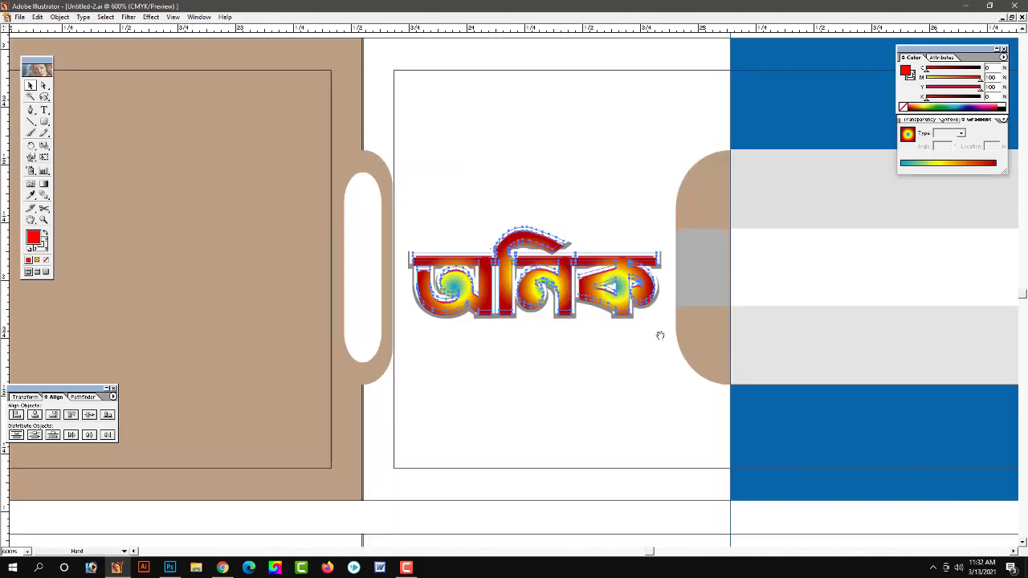
pyautogui.click(551, 195)
pyautogui.scroll(-1, 589, 360)
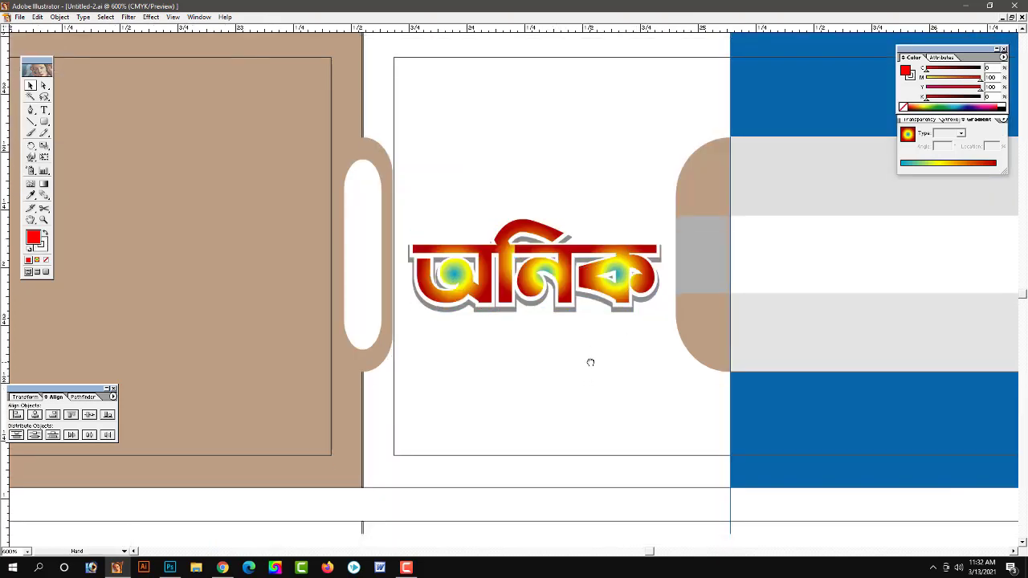
pyautogui.scroll(-1, 585, 370)
pyautogui.click(573, 273)
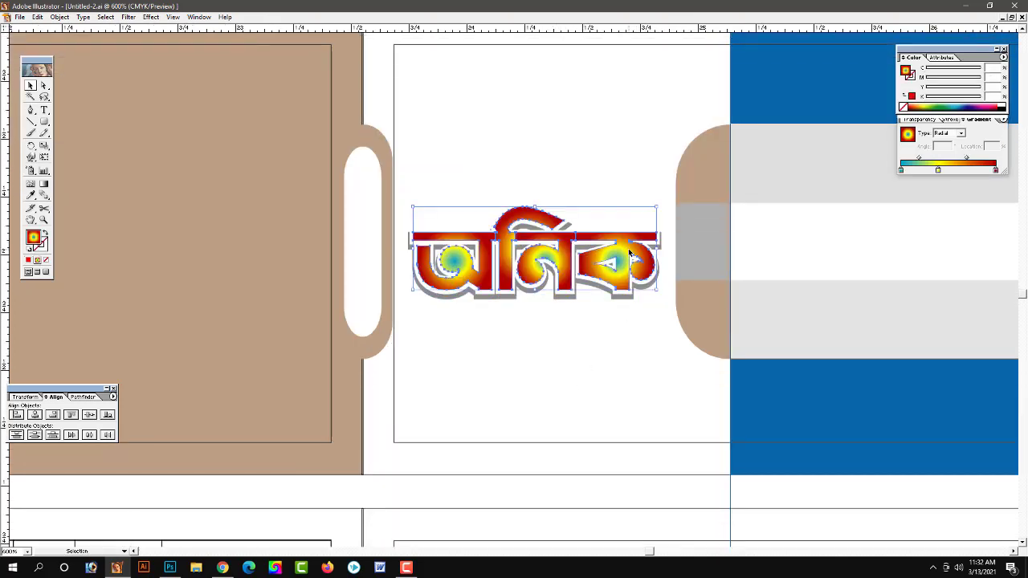
pyautogui.click(955, 132)
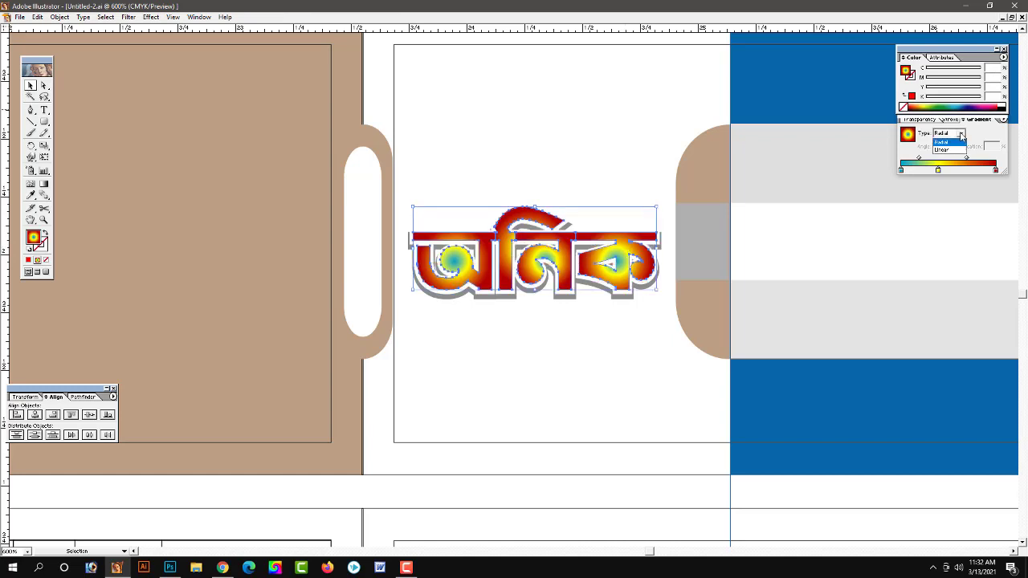
pyautogui.click(952, 142)
pyautogui.write('-50')
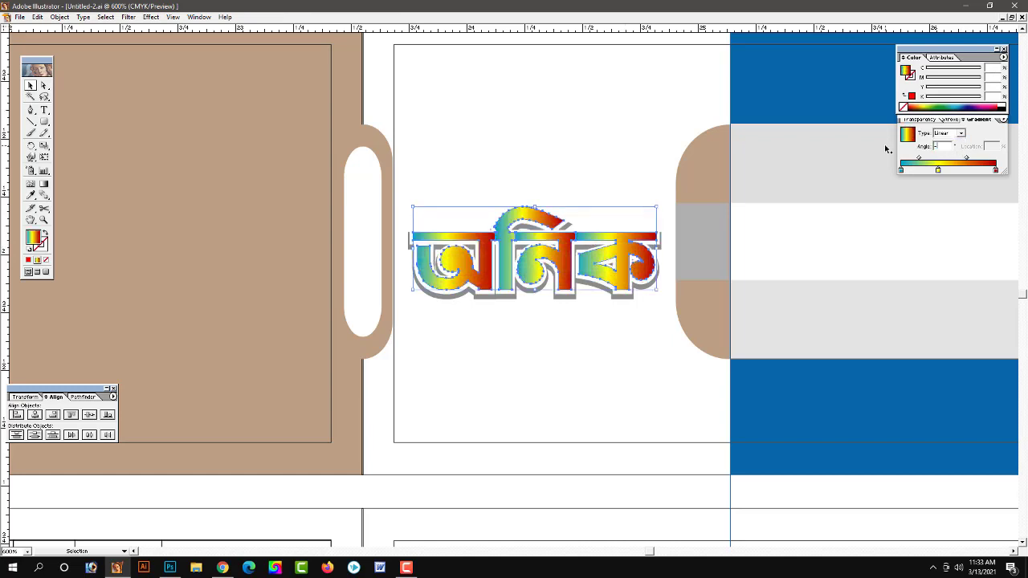
pyautogui.press('Return')
# Step: Colour the gradient's start stop dark blue
pyautogui.click(622, 203)
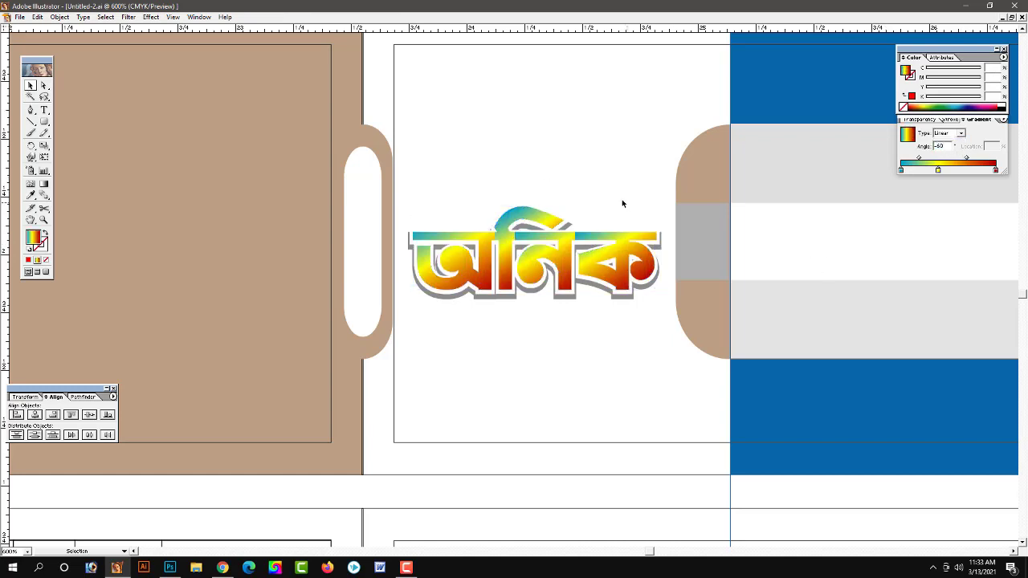
pyautogui.click(646, 257)
pyautogui.click(995, 171)
pyautogui.click(620, 106)
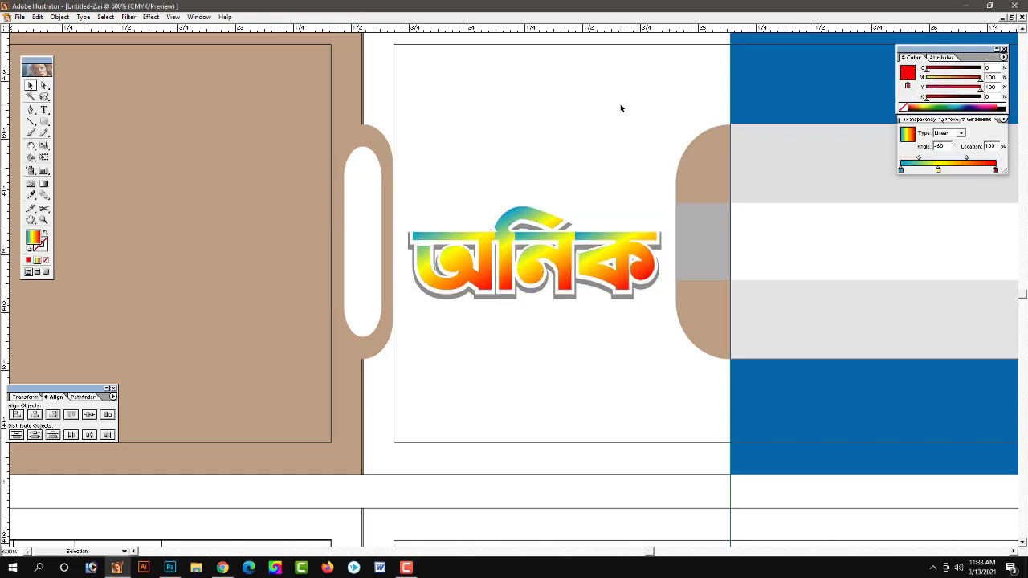
pyautogui.click(547, 228)
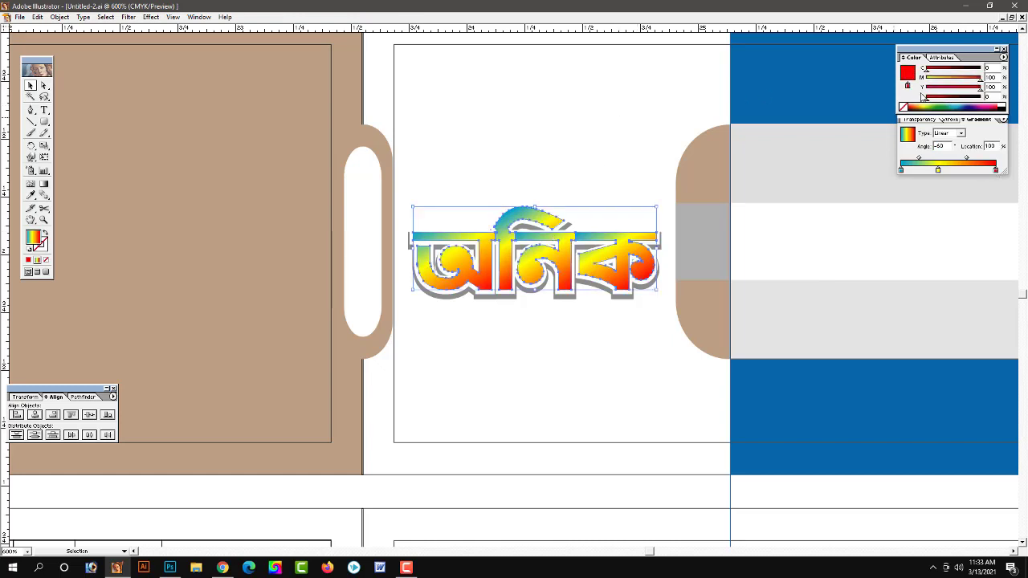
pyautogui.click(900, 170)
pyautogui.click(603, 115)
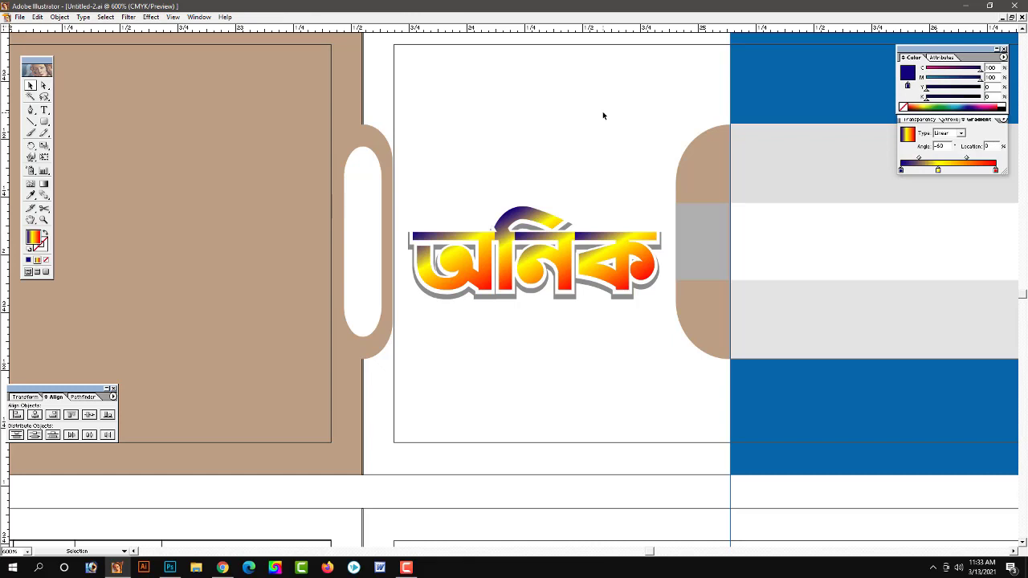
# Step: Move the yellow stop to about 54% and the dark blue stop to about 17%
pyautogui.click(603, 231)
pyautogui.moveTo(938, 170); pyautogui.dragTo(951, 170)
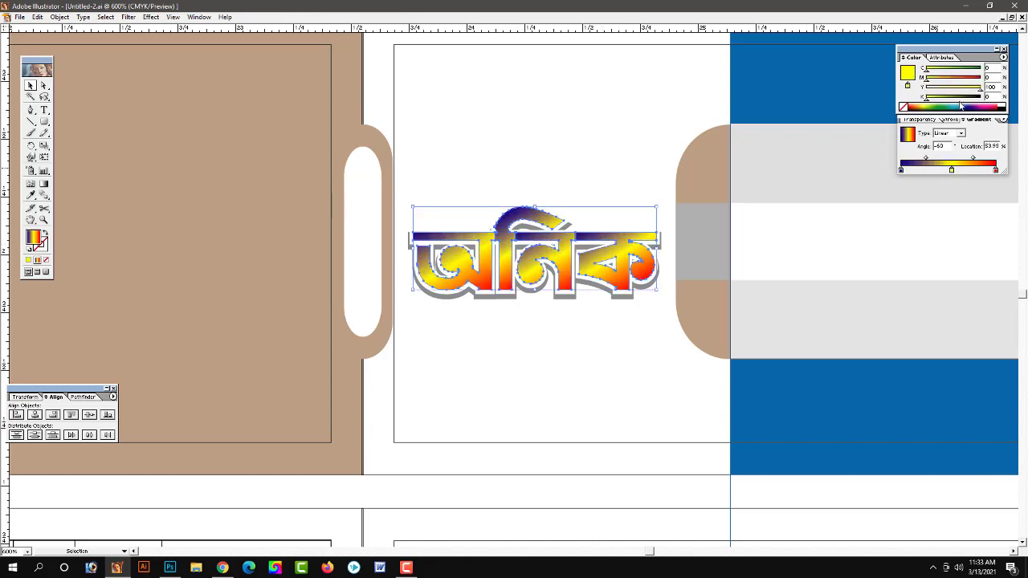
pyautogui.moveTo(903, 170); pyautogui.dragTo(916, 170)
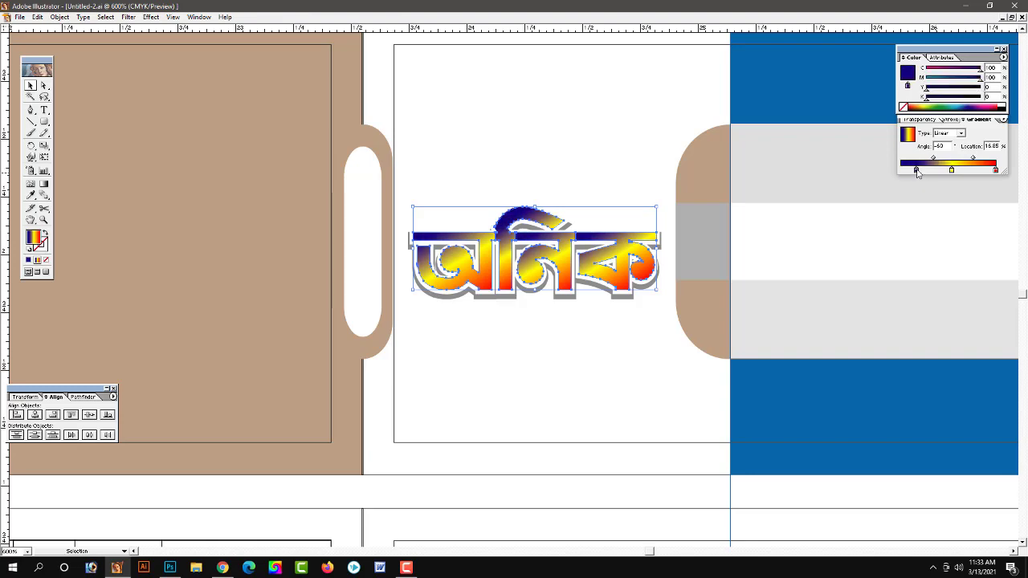
pyautogui.click(995, 171)
pyautogui.click(608, 136)
# Step: Move the small দি above the gradient অনিক title
pyautogui.hotkey('ctrl', '-')
pyautogui.hotkey('ctrl', '-')
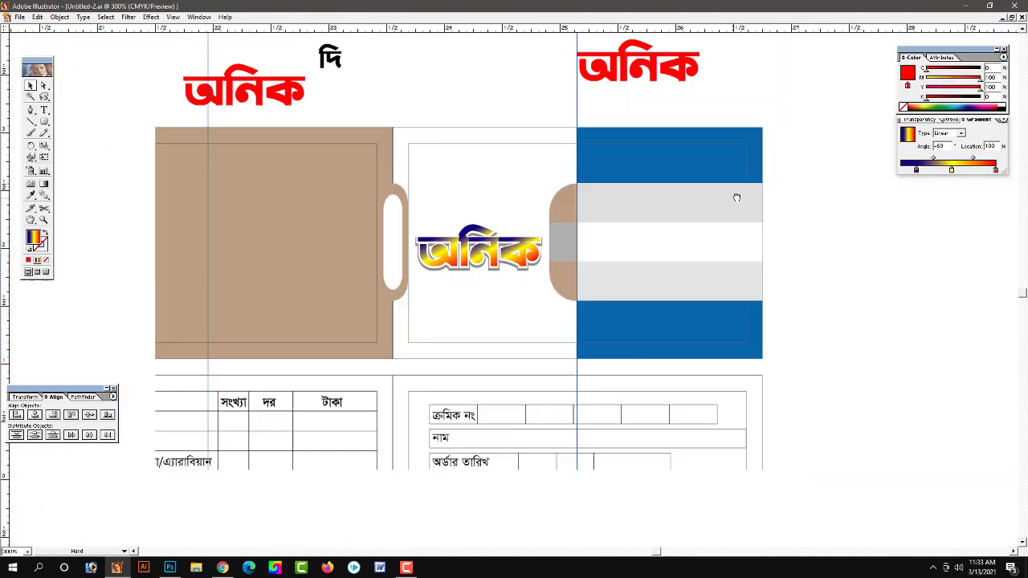
pyautogui.keyDown('alt'); pyautogui.click(613, 252); pyautogui.keyUp('alt')
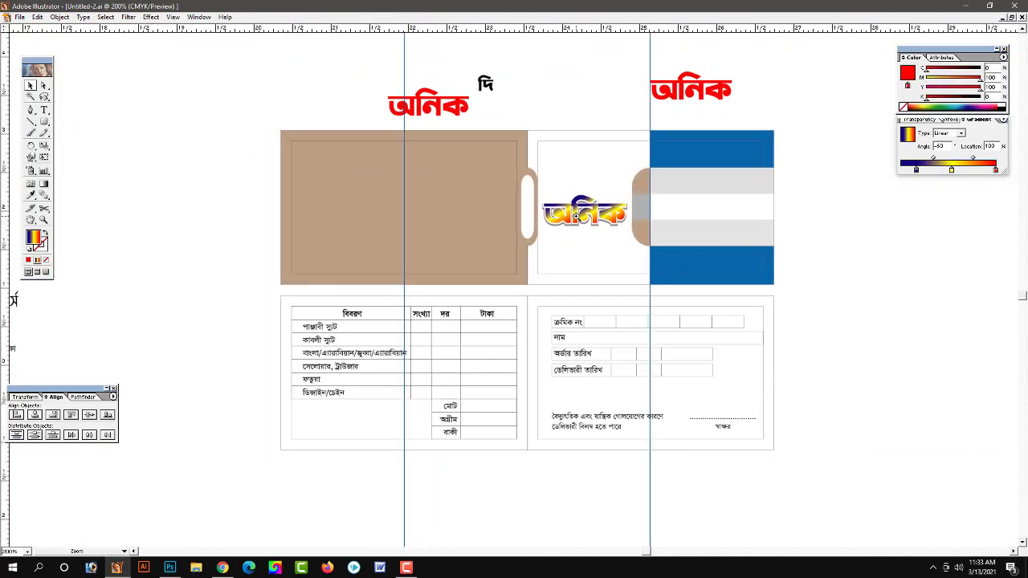
pyautogui.click(556, 241)
pyautogui.keyDown('alt'); pyautogui.click(556, 242); pyautogui.keyUp('alt')
pyautogui.moveTo(479, 122); pyautogui.dragTo(551, 233)
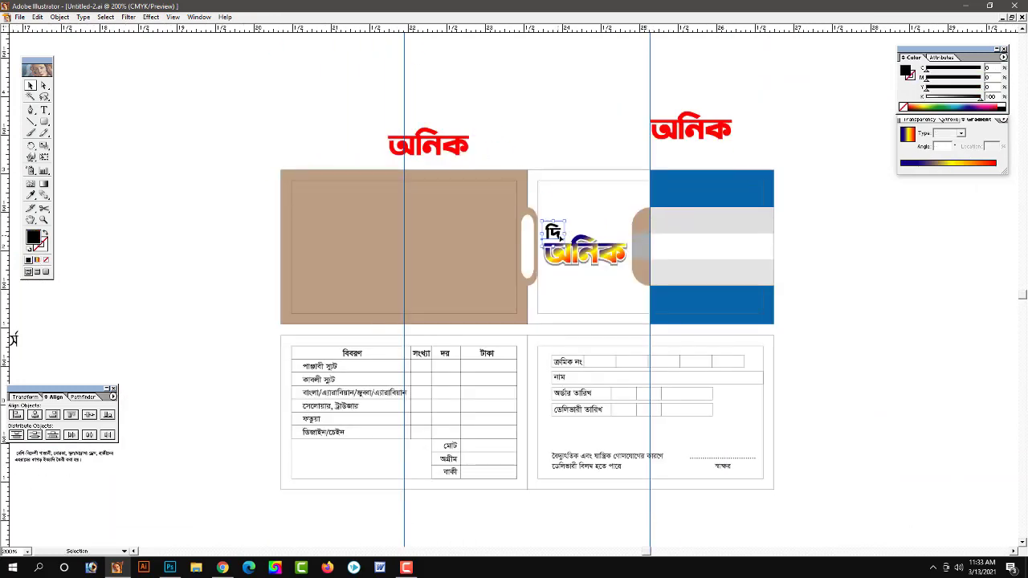
# Step: Scale দি down and nudge it two steps lower above অনিক's left end
pyautogui.click(499, 266)
pyautogui.click(499, 266)
pyautogui.keyDown('alt'); pyautogui.click(633, 259); pyautogui.keyUp('alt')
pyautogui.moveTo(633, 259)
pyautogui.mouseDown()
pyautogui.moveTo(658, 265)
pyautogui.moveTo(713, 211)
pyautogui.mouseUp()
pyautogui.click(687, 250)
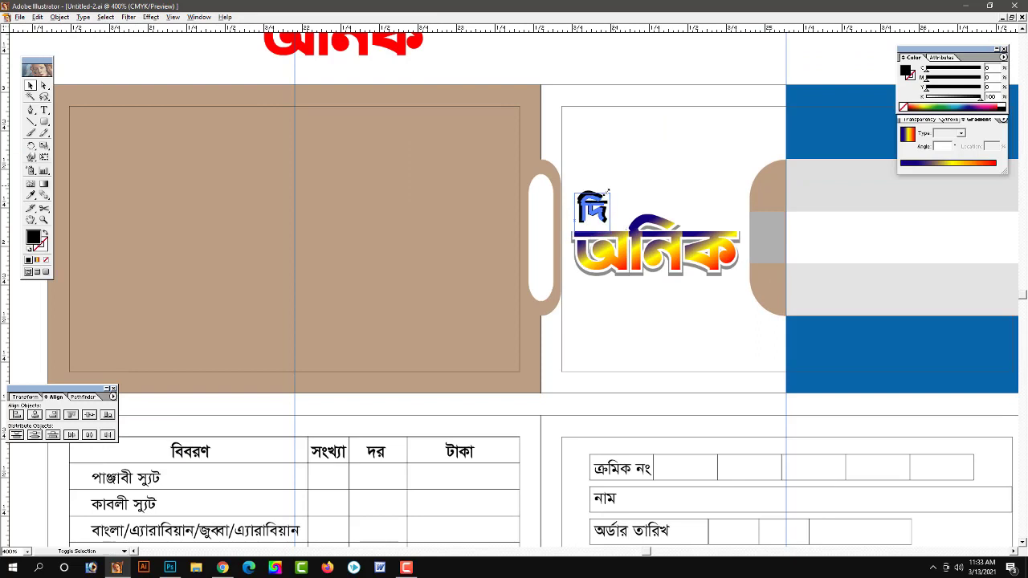
pyautogui.moveTo(613, 186); pyautogui.dragTo(598, 201)
pyautogui.click(634, 257)
pyautogui.click(514, 291)
pyautogui.moveTo(507, 299); pyautogui.dragTo(556, 243)
pyautogui.press('Down')
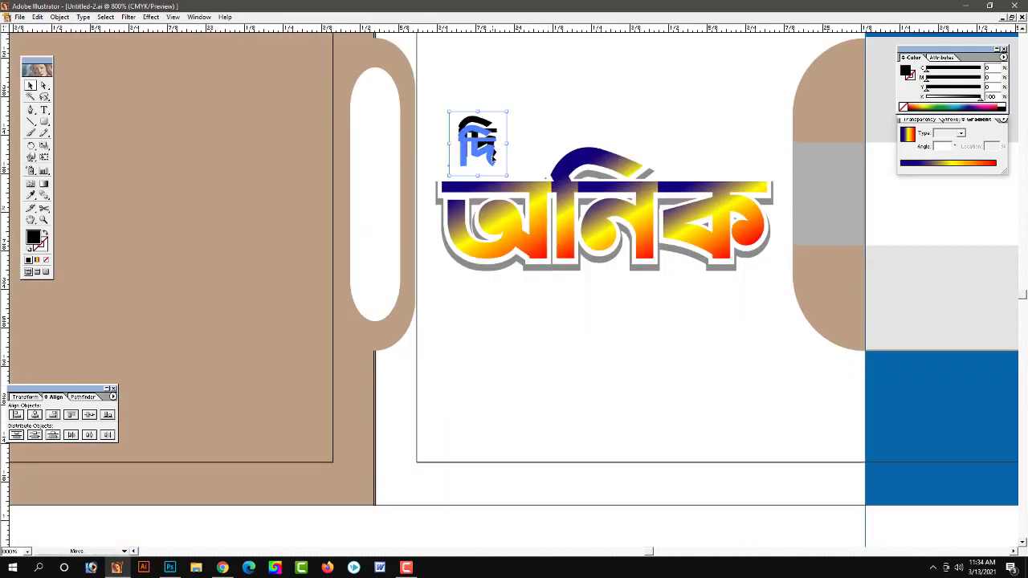
pyautogui.press('Down')
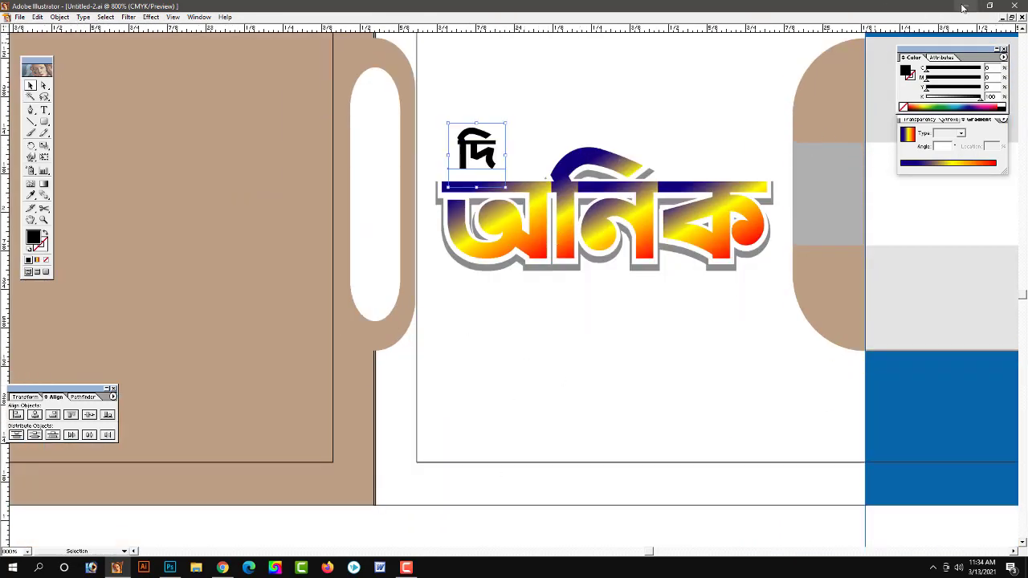
# Step: Minimize Illustrator and restore its window from the taskbar
pyautogui.click(964, 5)
pyautogui.click(406, 568)
pyautogui.click(688, 480)
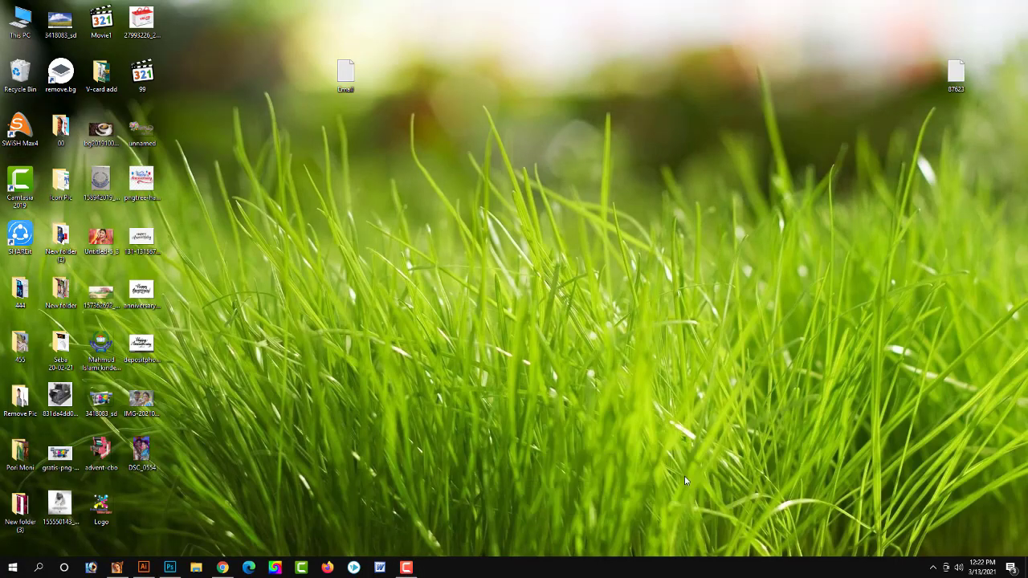
pyautogui.rightClick(351, 270)
pyautogui.click(377, 302)
pyautogui.click(116, 567)
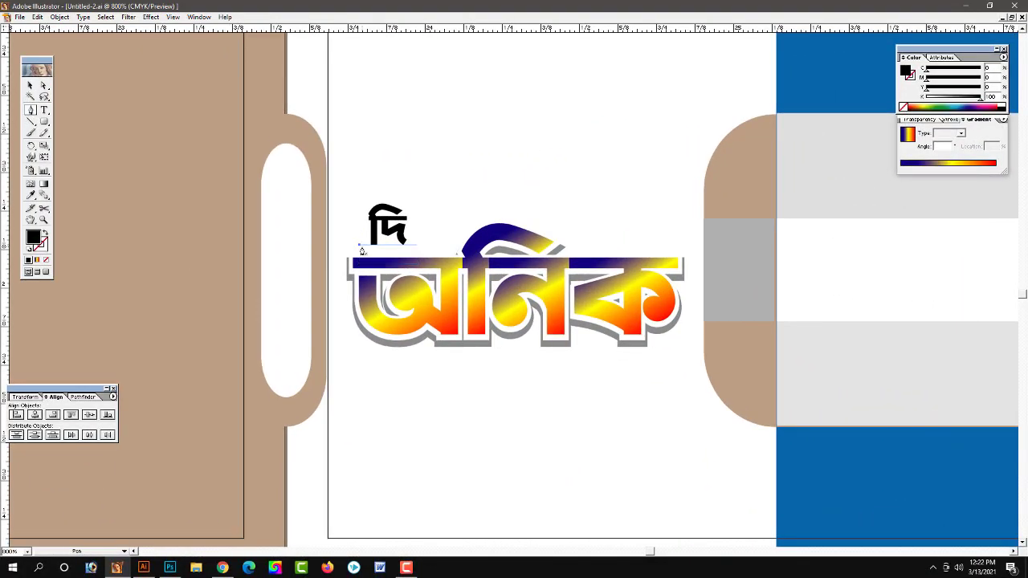
# Step: Convert দি to outlines and sketch a first Pen swoosh, then undo it
pyautogui.hotkey('ctrl', 'shift', 'o')
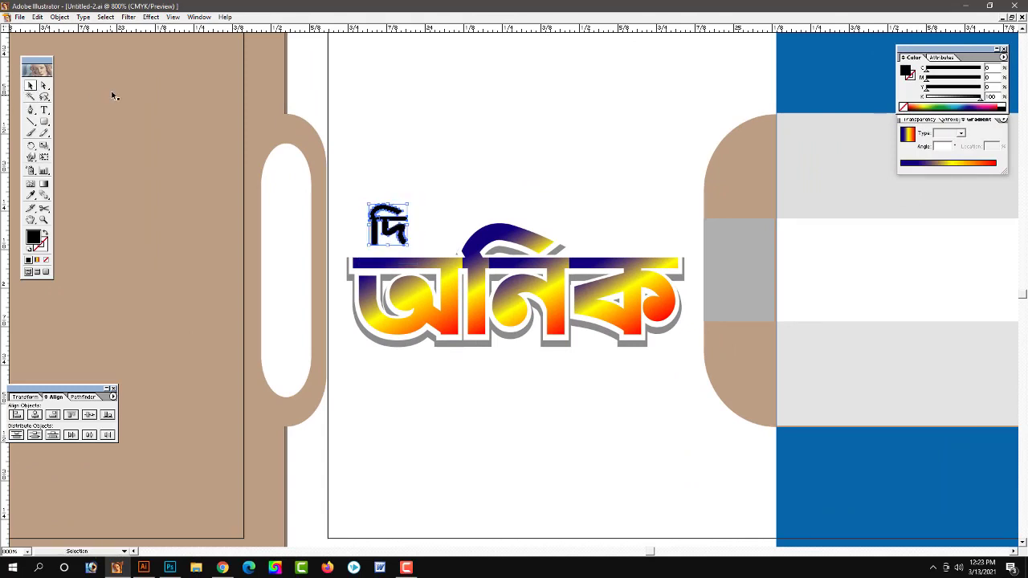
pyautogui.click(383, 148)
pyautogui.press('p')
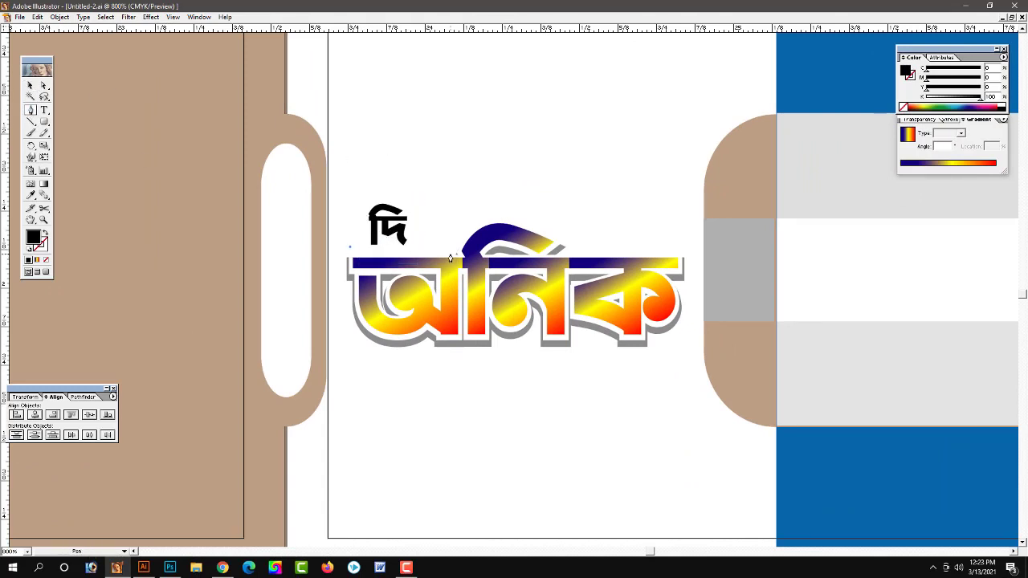
pyautogui.moveTo(454, 253); pyautogui.dragTo(480, 183)
pyautogui.click(468, 231)
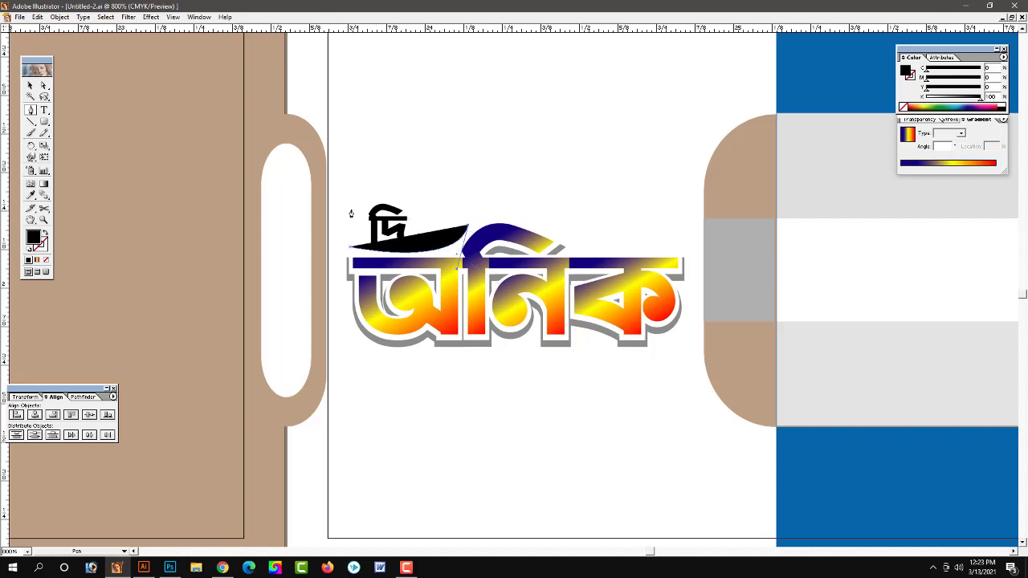
pyautogui.moveTo(351, 214); pyautogui.dragTo(321, 171)
pyautogui.hotkey('ctrl', 'z')
# Step: Draw a closed swoosh shape beside দি and refine its anchors and curves
pyautogui.moveTo(454, 258); pyautogui.dragTo(507, 277)
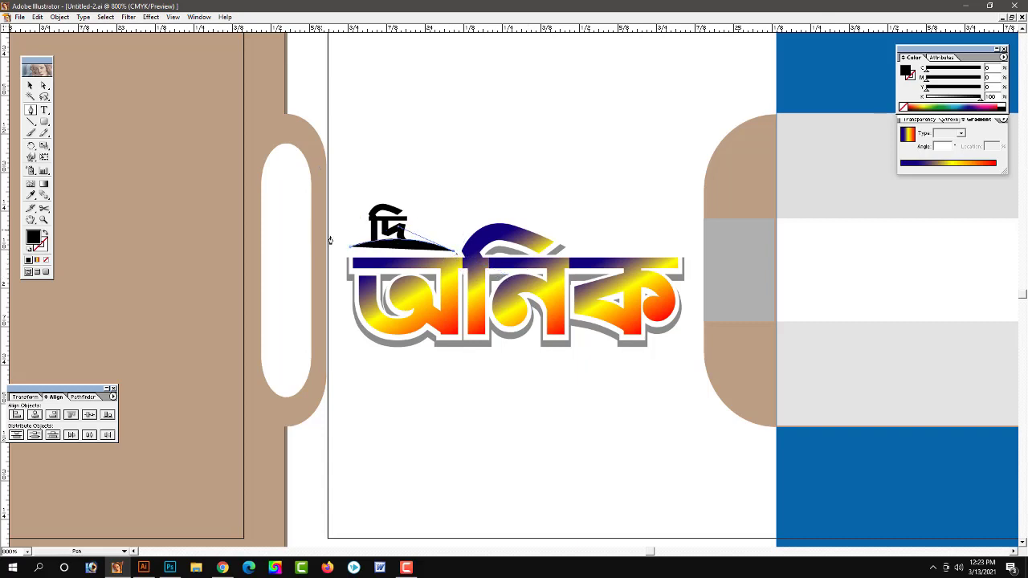
pyautogui.click(465, 237)
pyautogui.moveTo(348, 237); pyautogui.dragTo(286, 259)
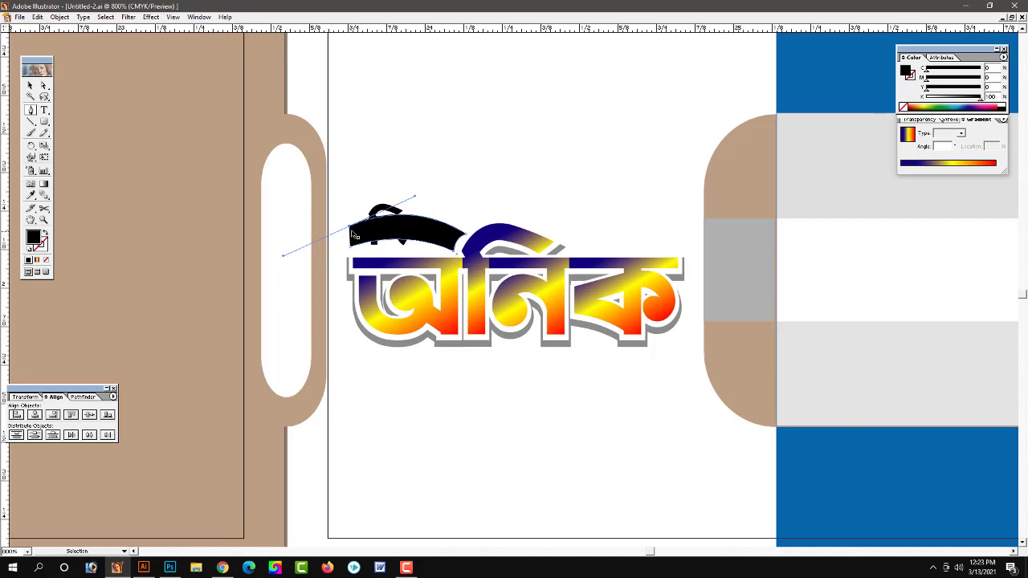
pyautogui.moveTo(352, 232)
pyautogui.mouseDown()
pyautogui.moveTo(361, 220)
pyautogui.moveTo(347, 251)
pyautogui.mouseUp()
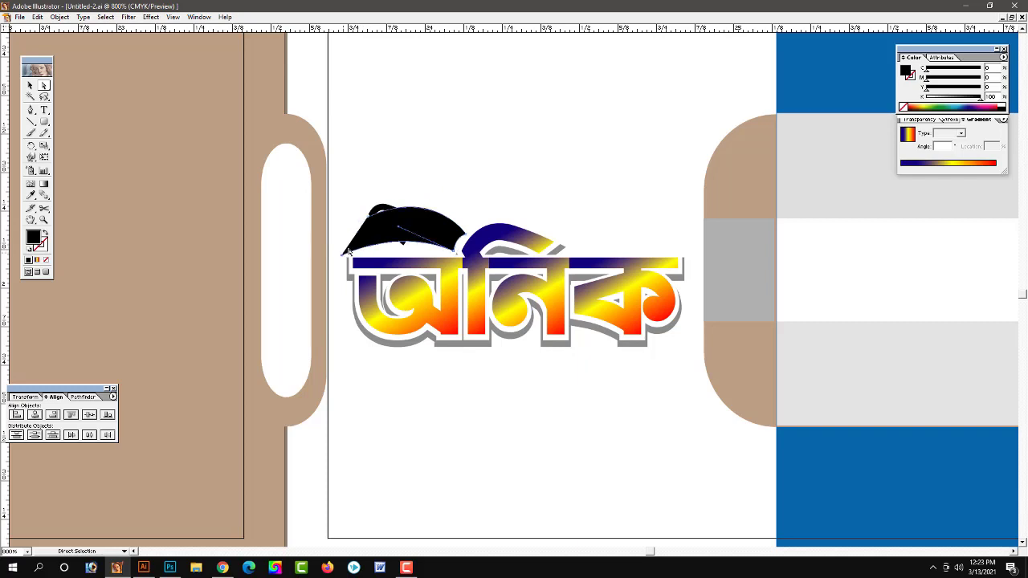
pyautogui.moveTo(454, 254); pyautogui.dragTo(452, 238)
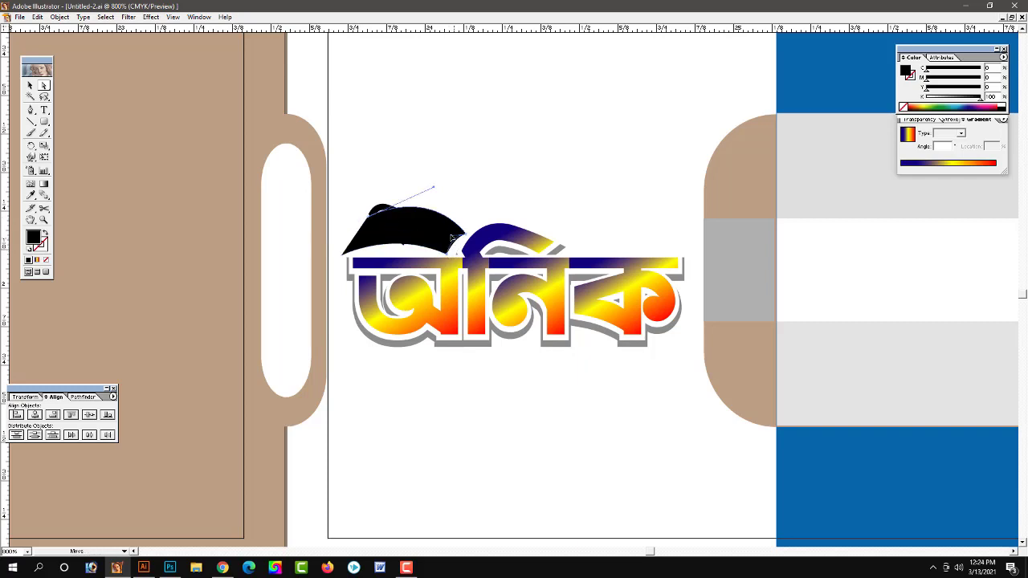
pyautogui.click(465, 236)
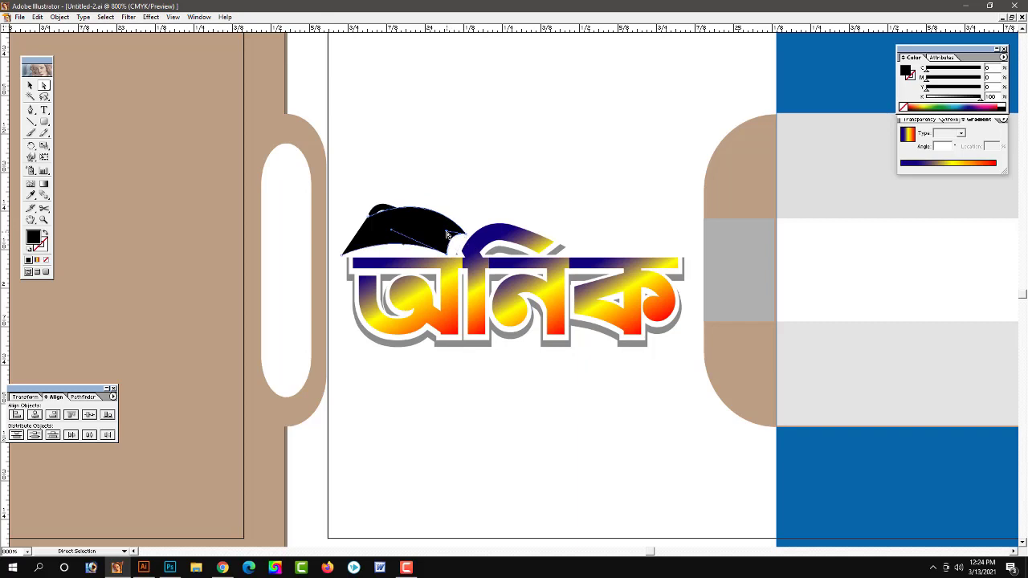
pyautogui.click(447, 234)
pyautogui.moveTo(447, 233)
pyautogui.mouseDown()
pyautogui.moveTo(474, 232)
pyautogui.moveTo(455, 254)
pyautogui.moveTo(453, 239)
pyautogui.mouseUp()
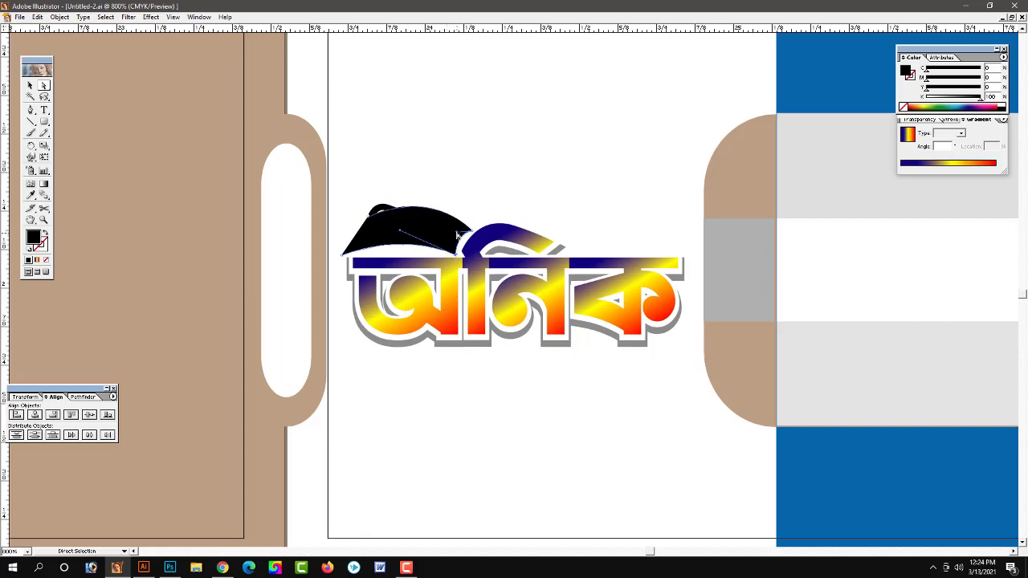
pyautogui.click(381, 210)
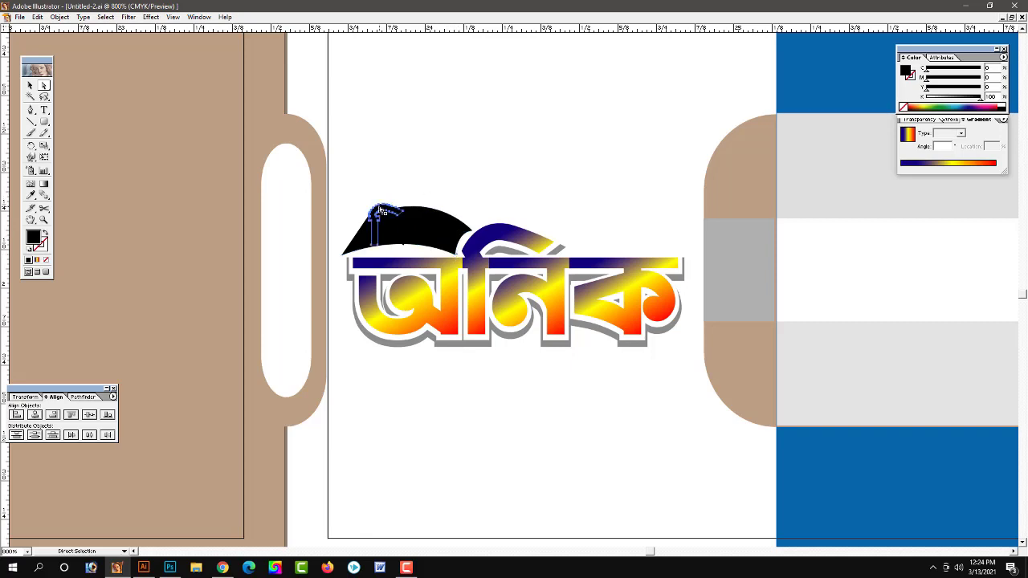
# Step: Delete the black swoosh, then shrink the দি glyph and shift it left
pyautogui.press('v')
pyautogui.moveTo(394, 232); pyautogui.dragTo(393, 154)
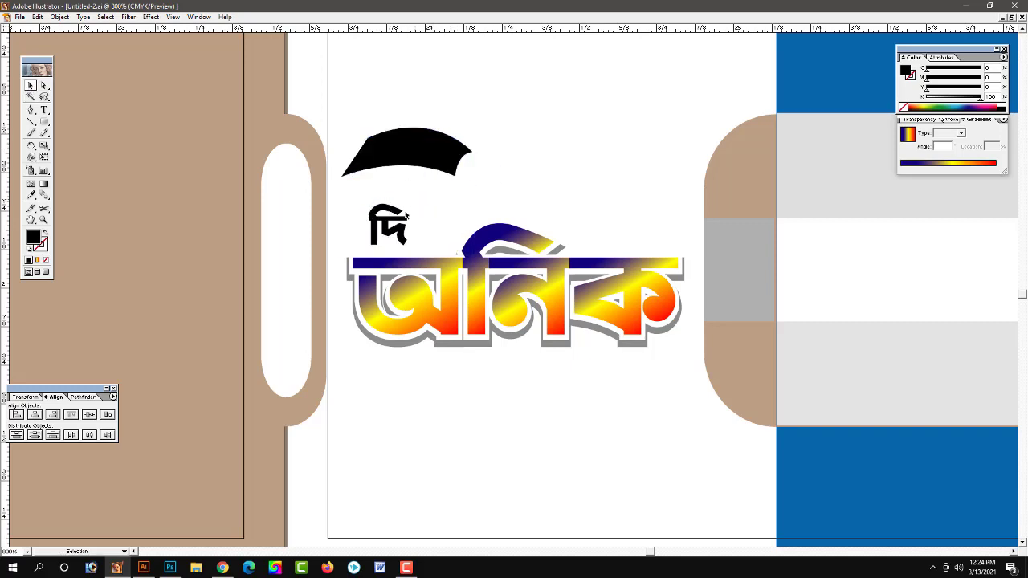
pyautogui.click(371, 240)
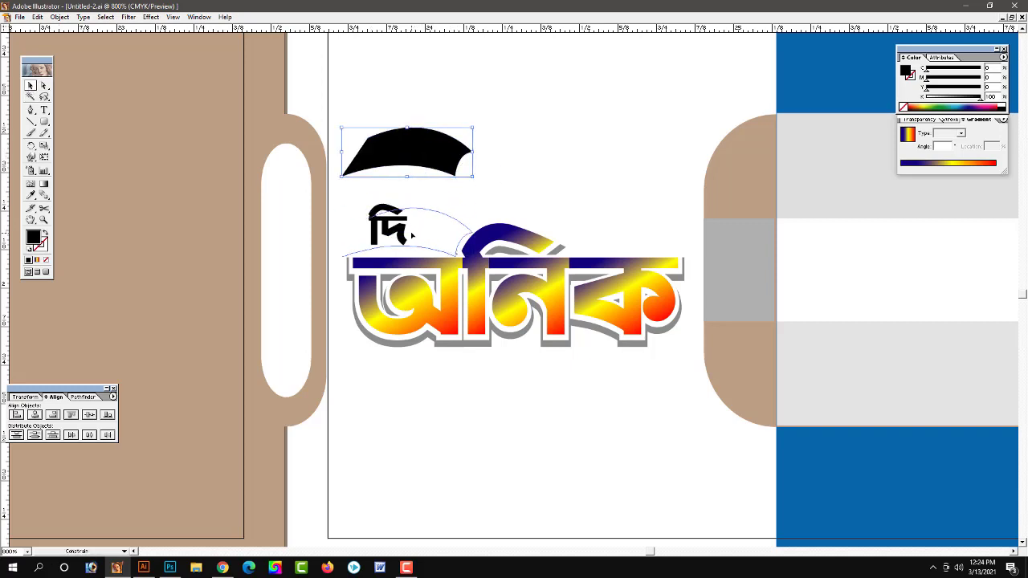
pyautogui.moveTo(418, 175); pyautogui.dragTo(417, 250)
pyautogui.press('Delete')
pyautogui.click(395, 240)
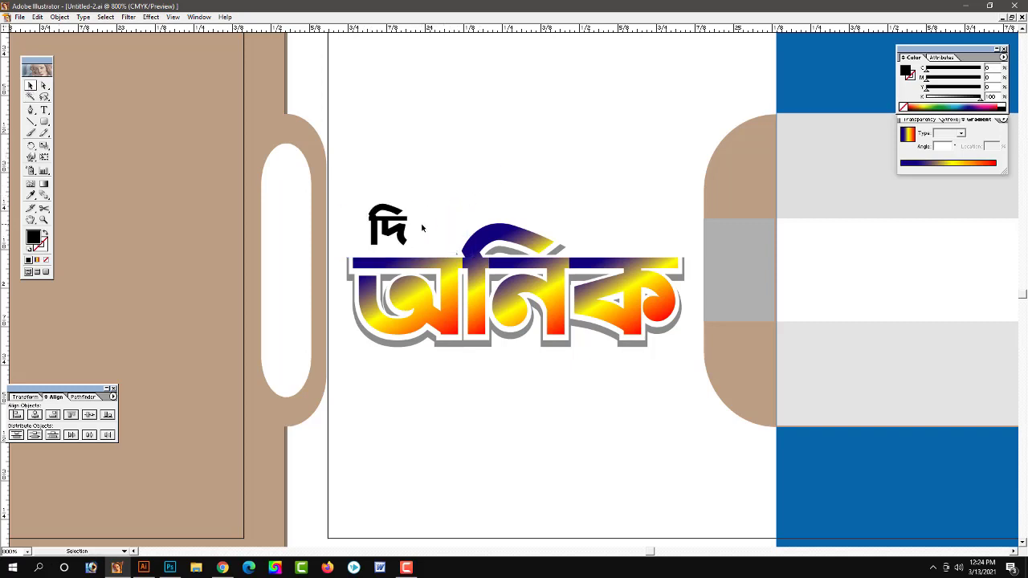
pyautogui.moveTo(407, 204); pyautogui.dragTo(371, 241)
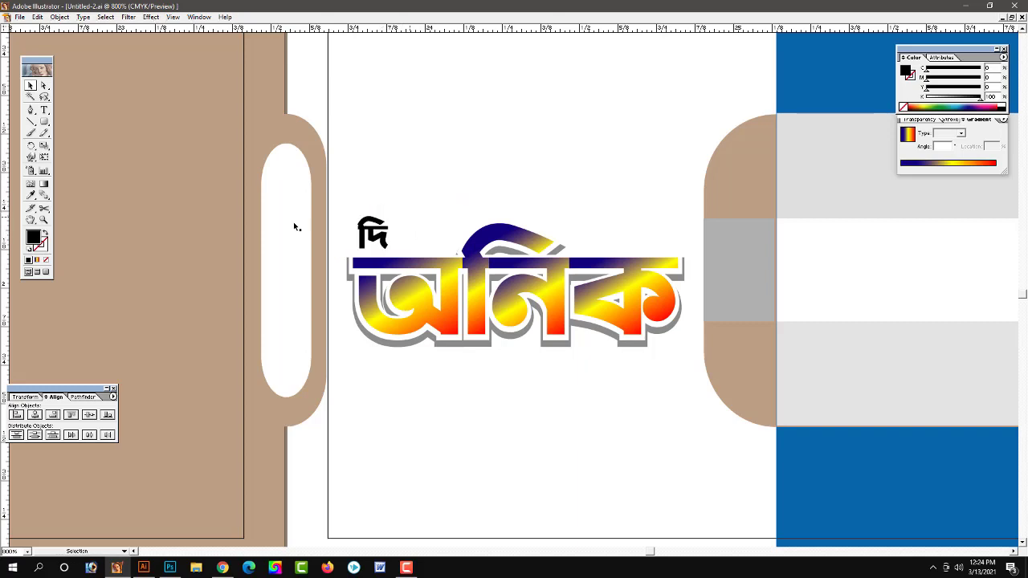
pyautogui.moveTo(44, 122); pyautogui.dragTo(60, 125)
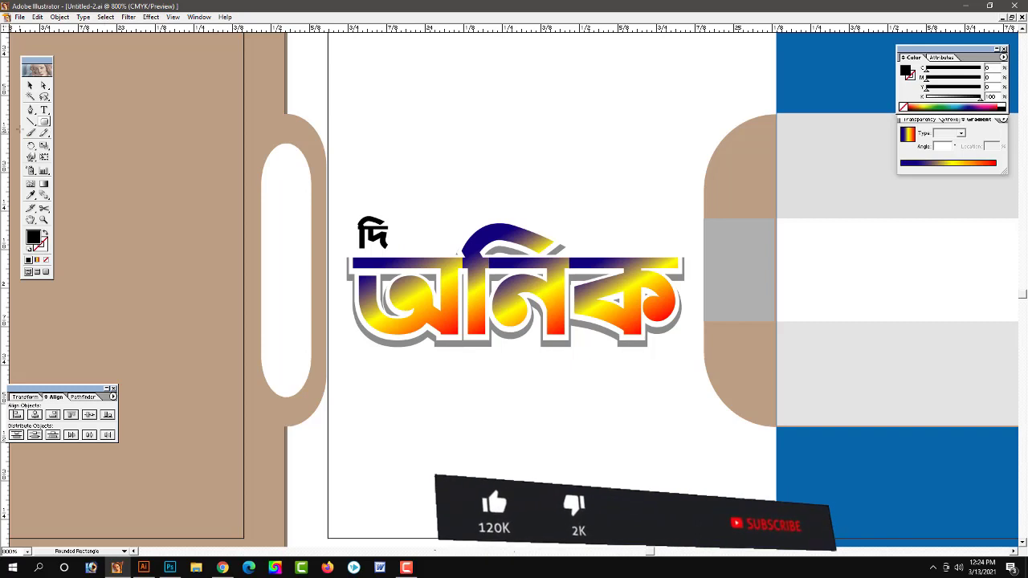
# Step: Draw a curved cap shape above দি with the Pen and fill it cyan
pyautogui.click(31, 110)
pyautogui.hotkey('ctrl', '+')
pyautogui.moveTo(552, 275); pyautogui.dragTo(499, 225)
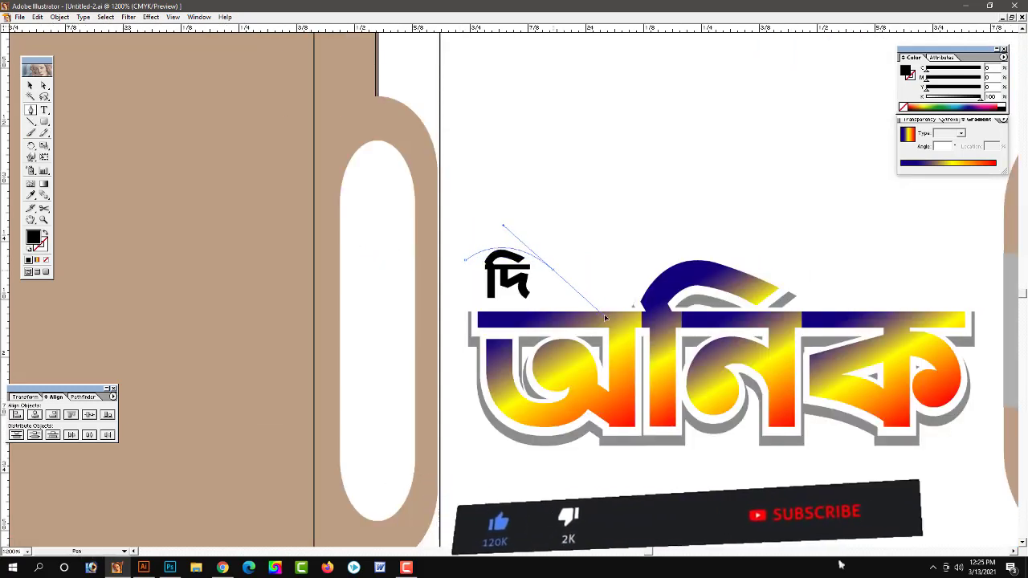
pyautogui.click(902, 107)
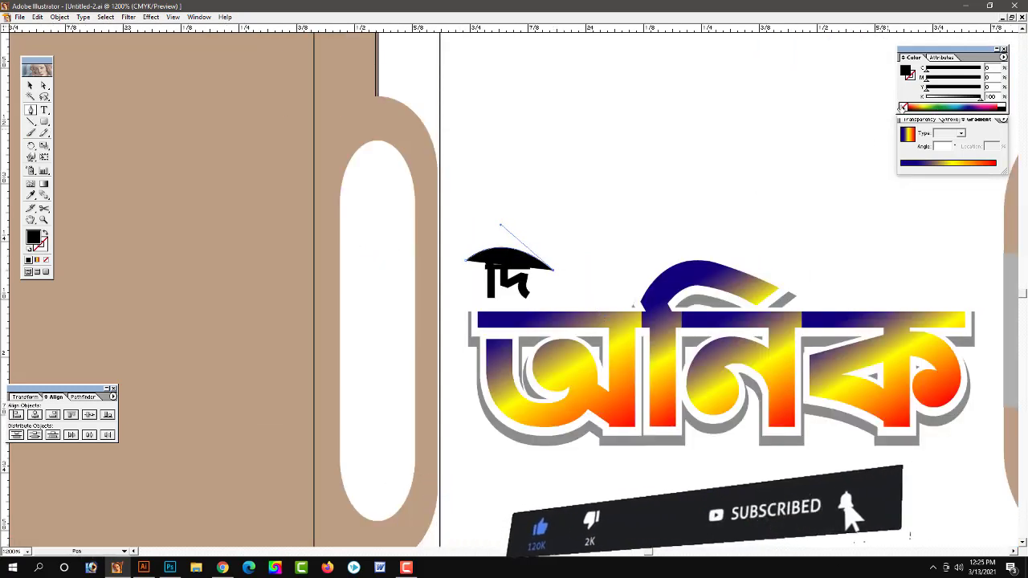
pyautogui.moveTo(453, 244); pyautogui.dragTo(391, 276)
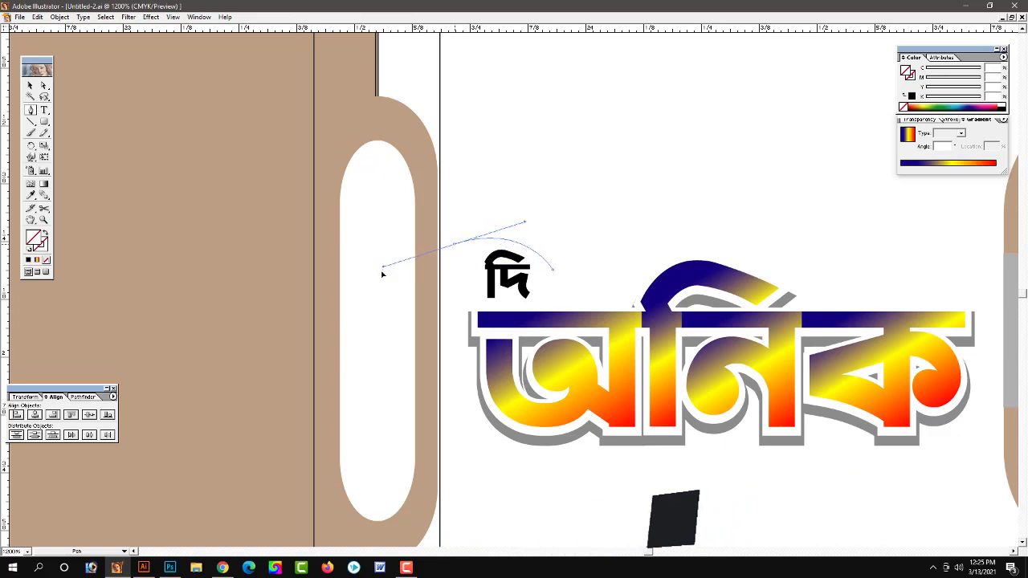
pyautogui.moveTo(461, 265); pyautogui.dragTo(463, 273)
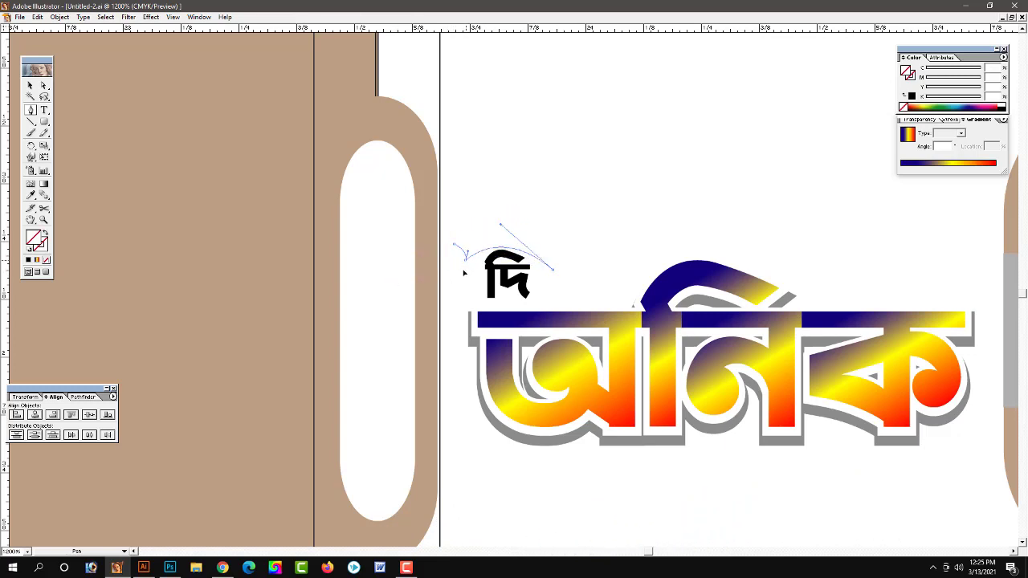
pyautogui.click(910, 95)
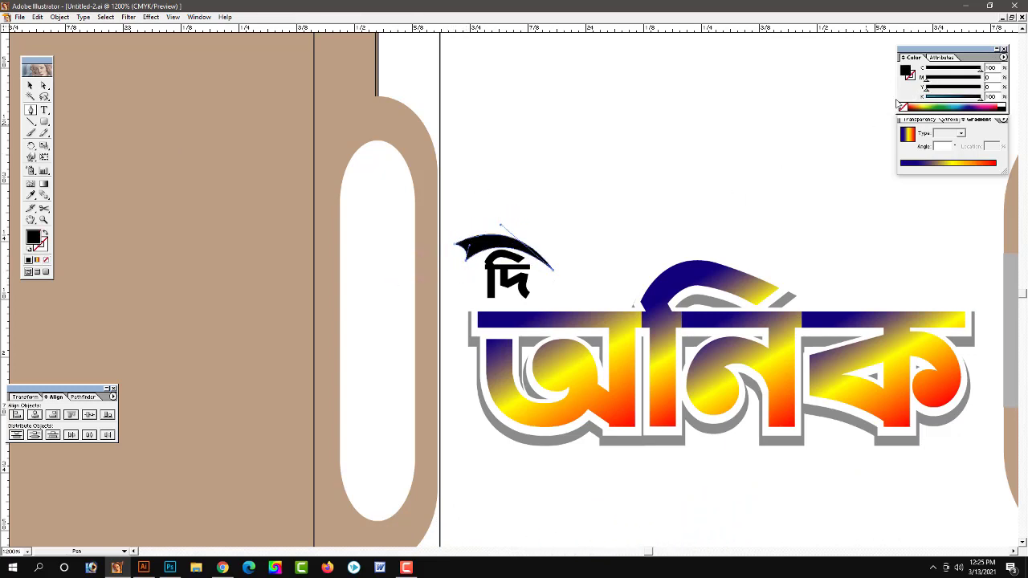
pyautogui.click(979, 70)
# Step: Make an offset copy of the cyan cap with a near-white fill
pyautogui.press('v')
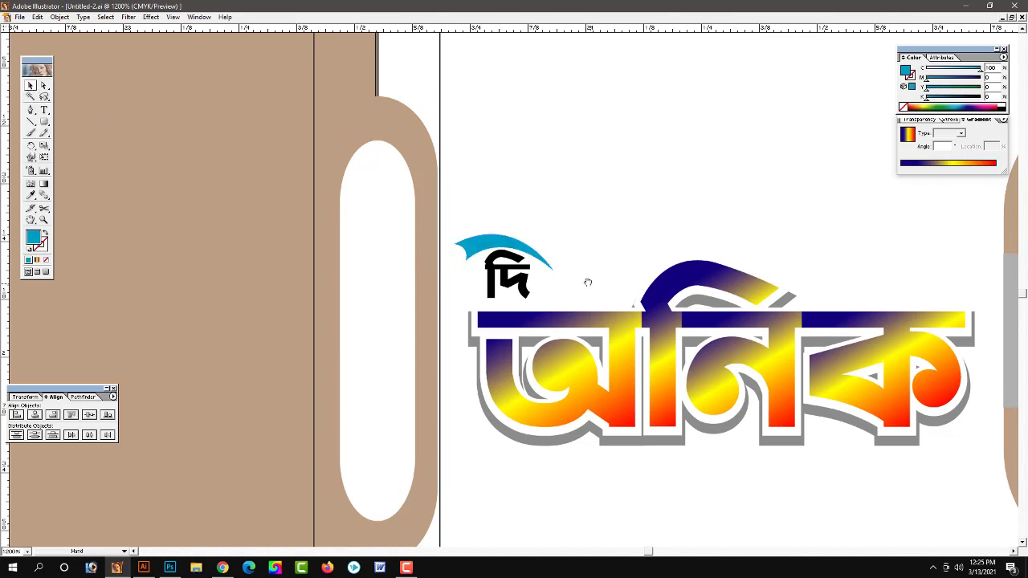
pyautogui.hotkey('ctrl', '+')
pyautogui.click(367, 201)
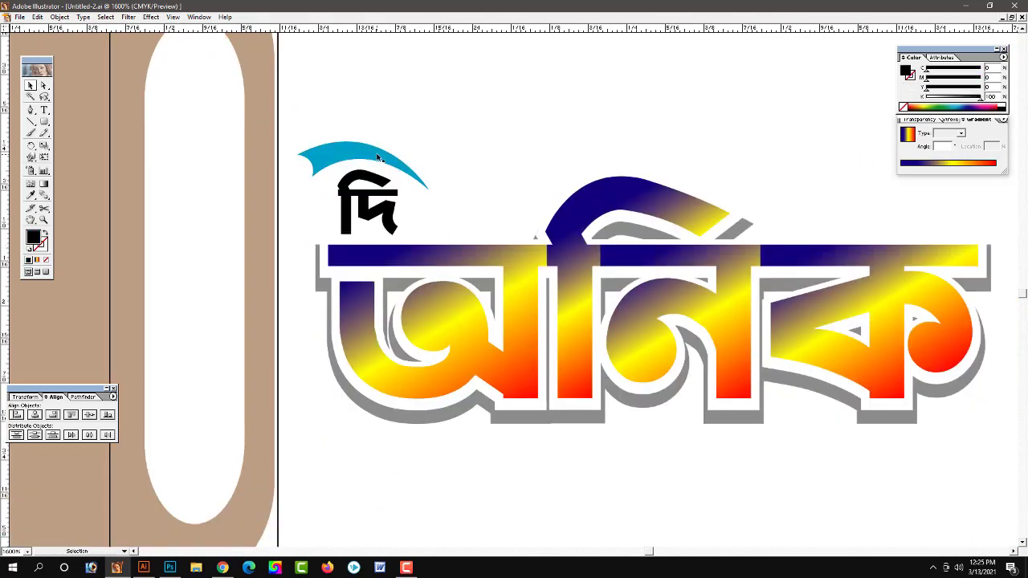
pyautogui.moveTo(377, 156); pyautogui.dragTo(354, 147)
pyautogui.click(928, 70)
# Step: Make the copied cap magenta and rotate both caps slightly clockwise
pyautogui.moveTo(956, 76); pyautogui.dragTo(981, 76)
pyautogui.click(492, 169)
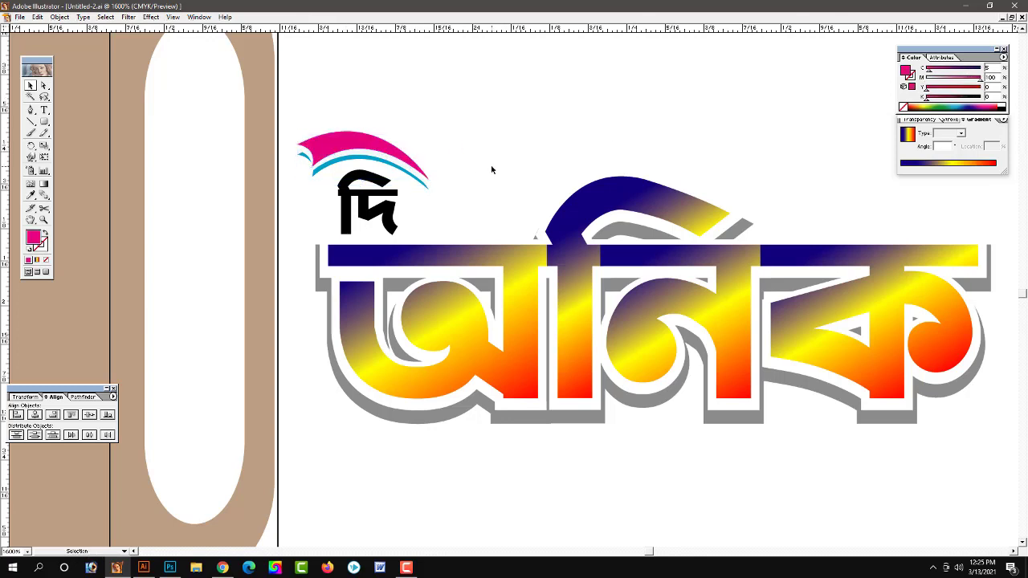
pyautogui.keyDown('shift'); pyautogui.click(345, 147); pyautogui.keyUp('shift')
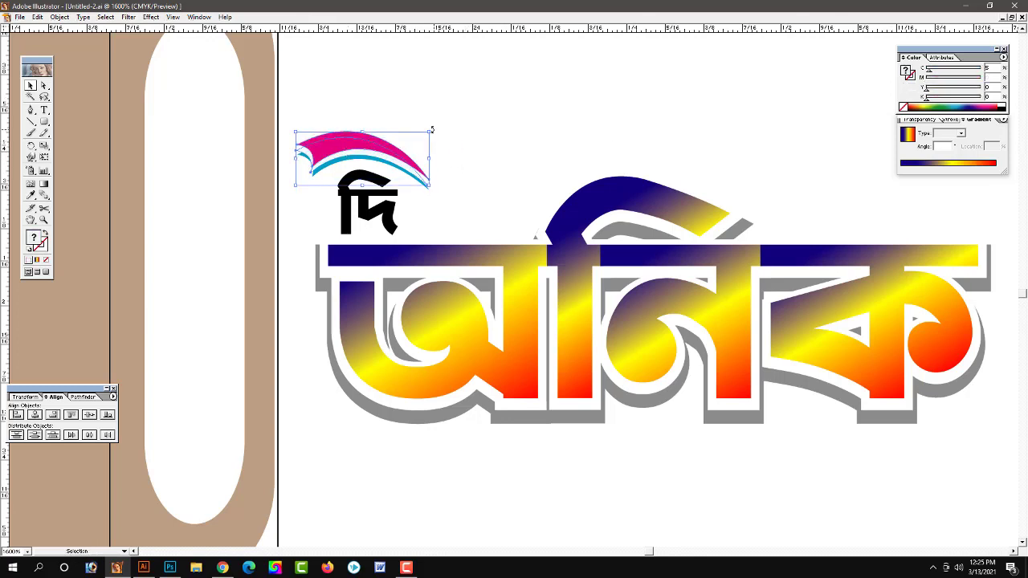
pyautogui.moveTo(432, 129); pyautogui.dragTo(455, 144)
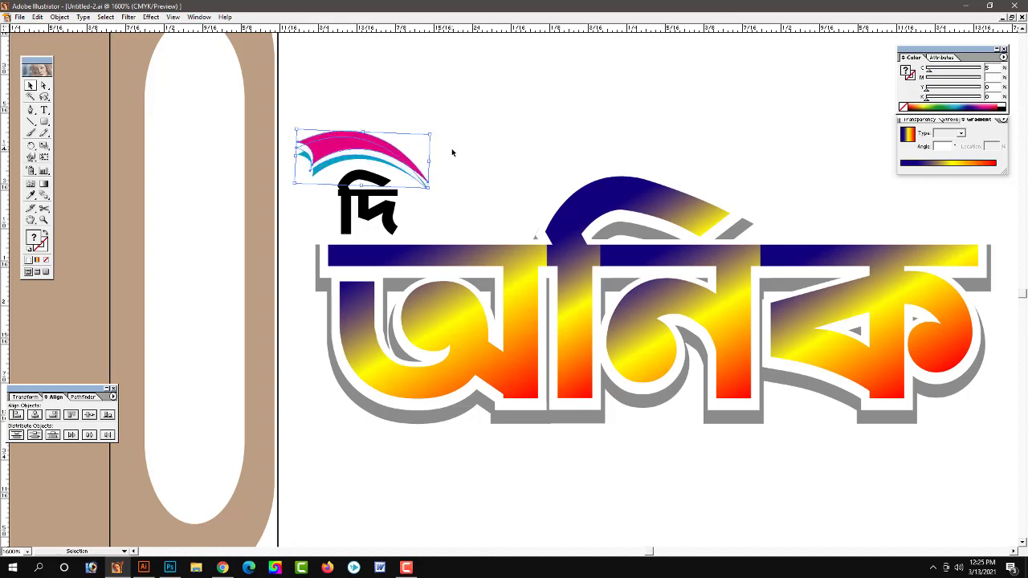
pyautogui.click(434, 165)
# Step: Scale the magenta and cyan swoosh down to sit just above দি
pyautogui.press('space')
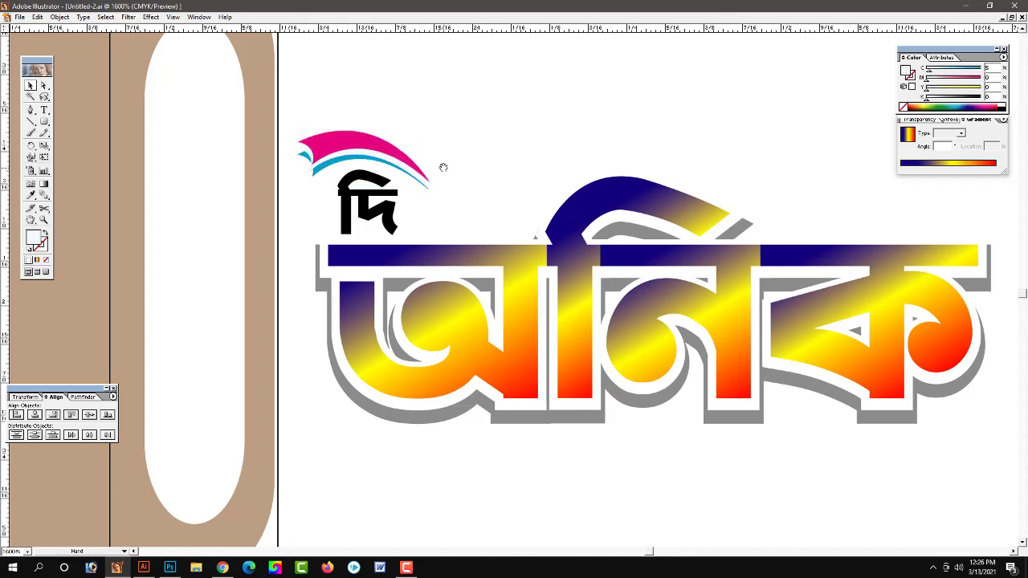
pyautogui.moveTo(303, 123); pyautogui.dragTo(309, 155)
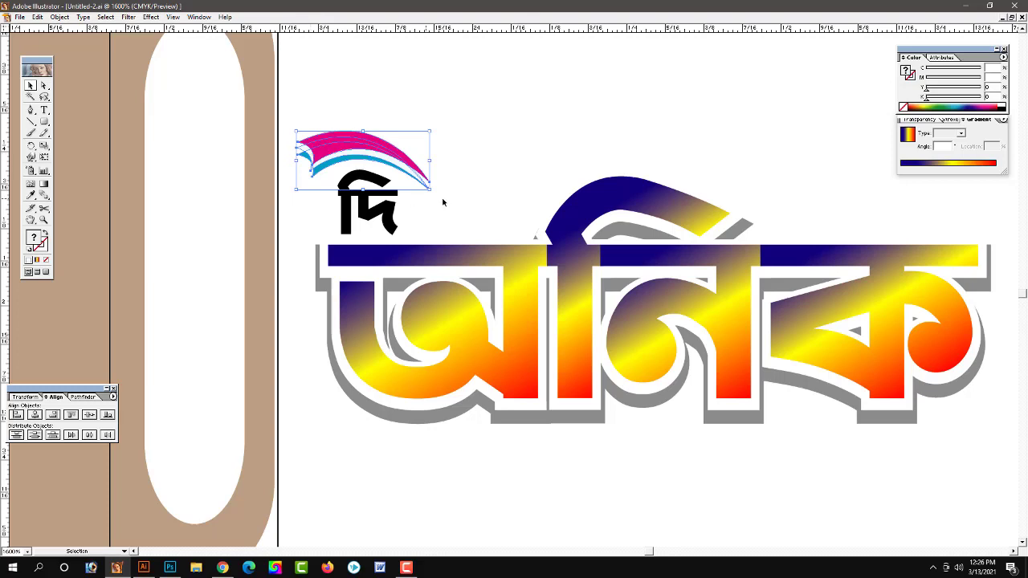
pyautogui.click(462, 179)
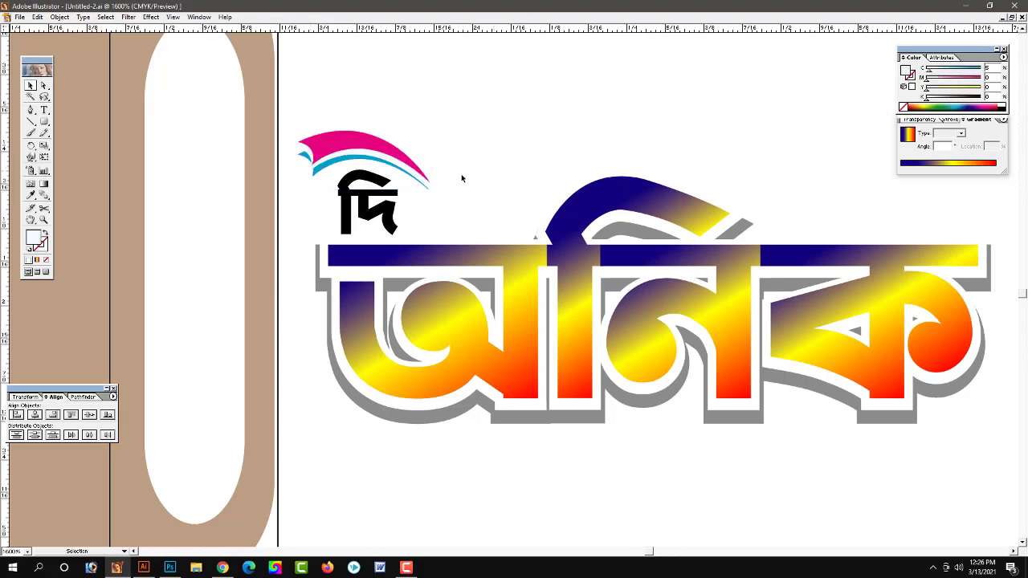
pyautogui.click(396, 158)
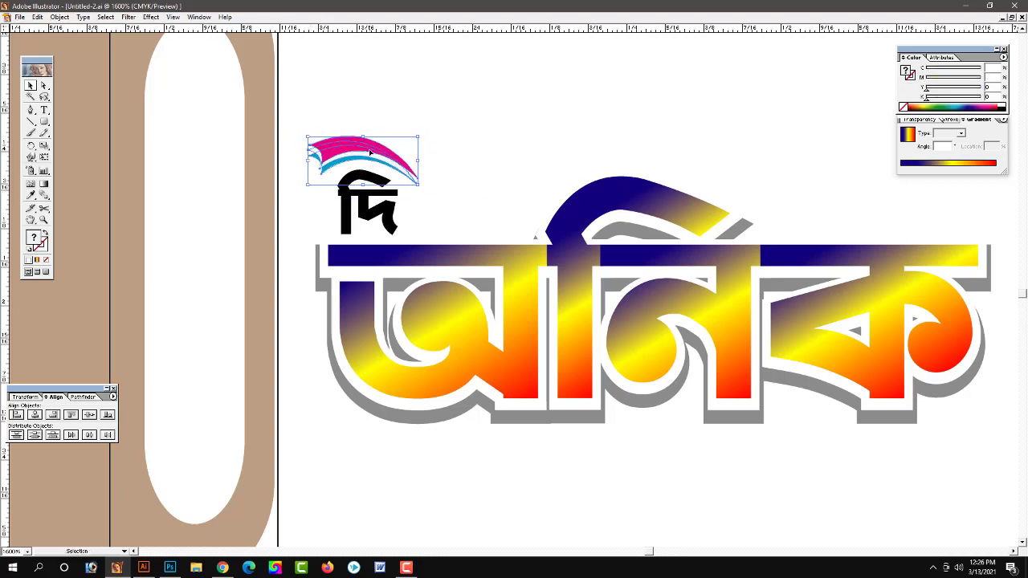
pyautogui.moveTo(430, 132); pyautogui.dragTo(415, 142)
pyautogui.click(465, 175)
pyautogui.scroll(-1, 451, 164)
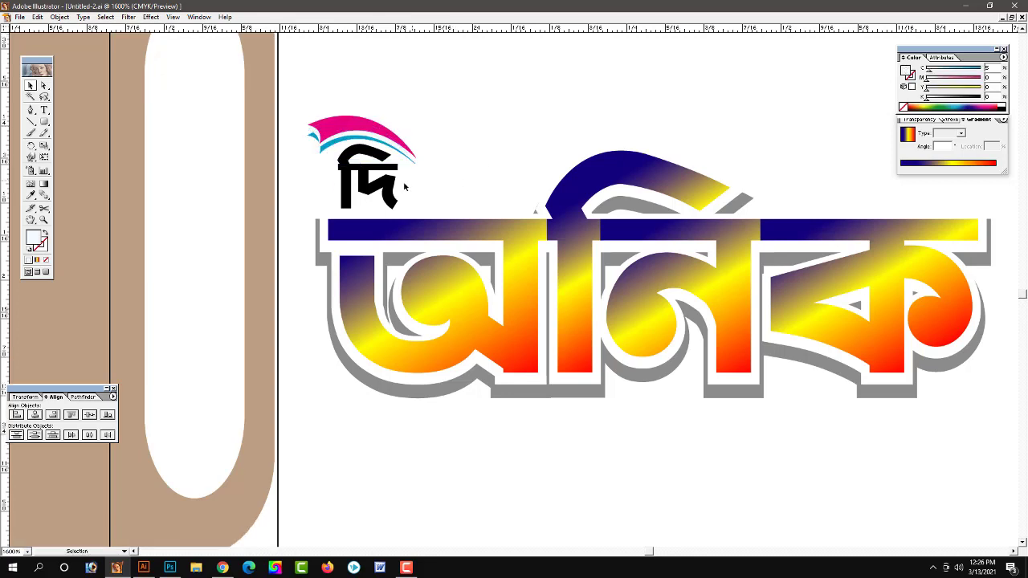
# Step: Try a cyan gradient on দি, then switch it to a solid C100 M0 Y0 K0 fill
pyautogui.click(955, 162)
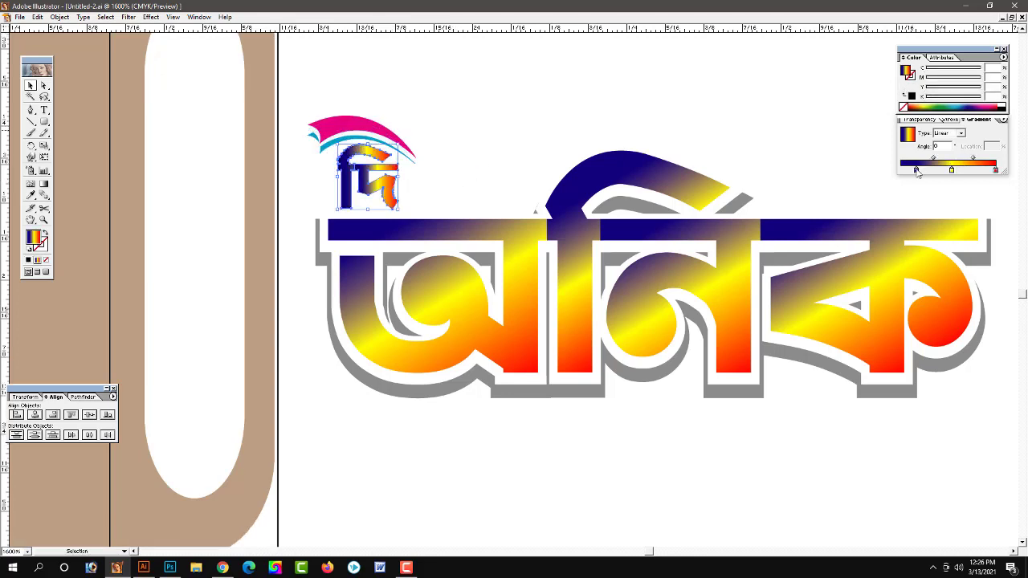
pyautogui.moveTo(916, 170); pyautogui.dragTo(916, 187)
pyautogui.click(950, 170)
pyautogui.moveTo(955, 106); pyautogui.dragTo(864, 106)
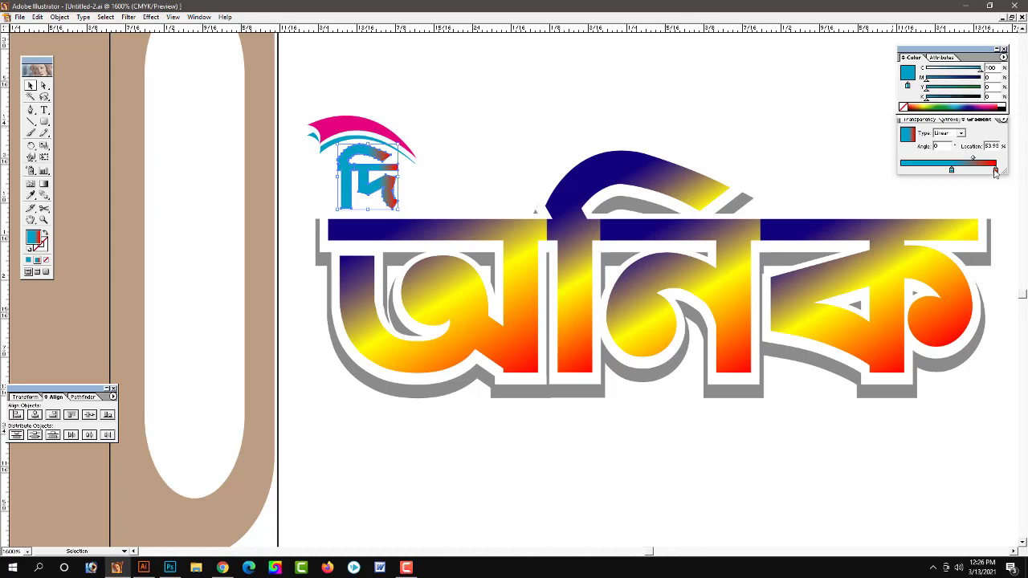
pyautogui.click(903, 107)
pyautogui.click(1003, 107)
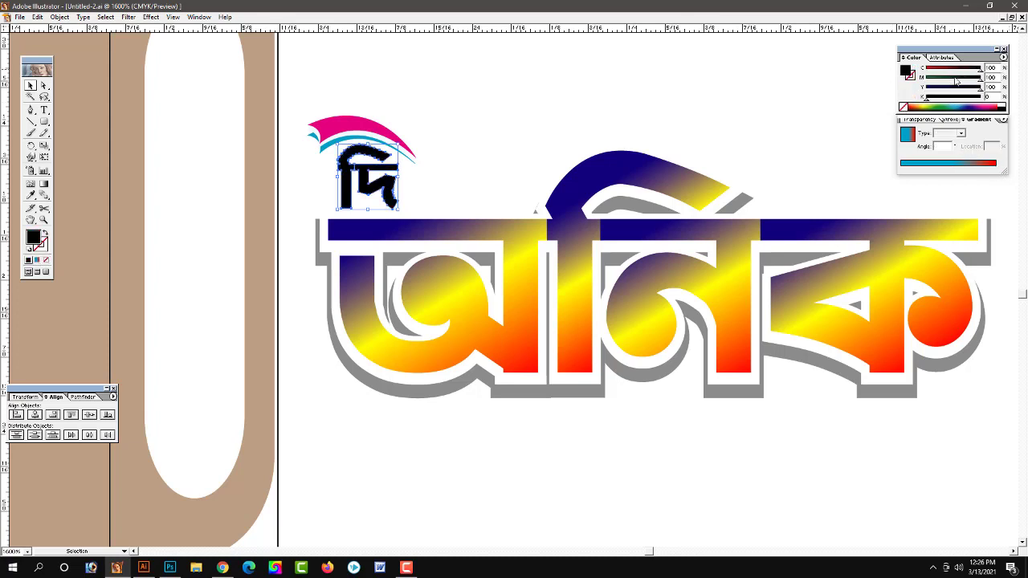
pyautogui.moveTo(955, 80); pyautogui.dragTo(925, 86)
pyautogui.click(466, 154)
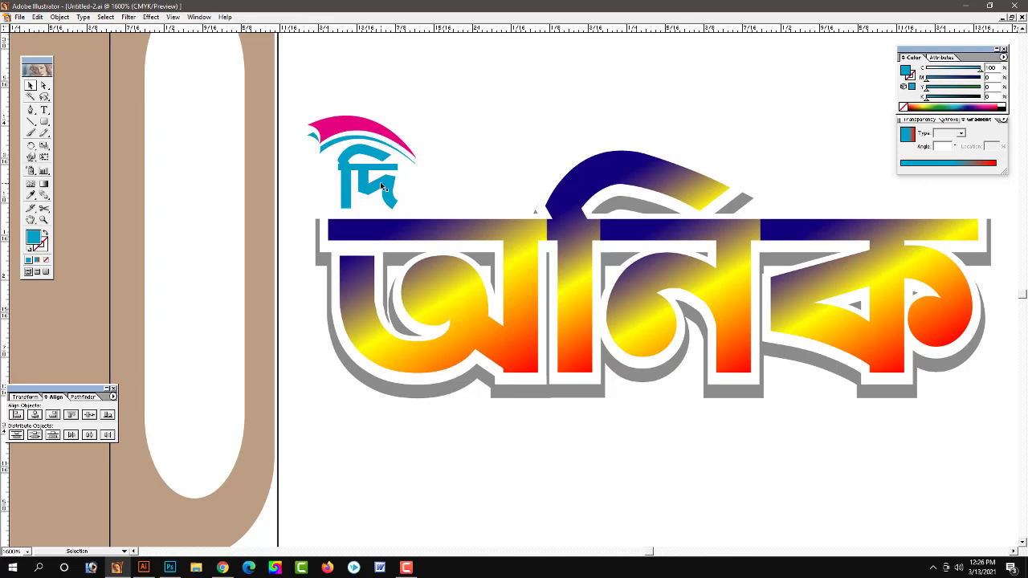
pyautogui.moveTo(446, 219); pyautogui.dragTo(343, 245)
# Step: Draw a cyan line from দি to অনিক, 0.1 pt weight, dashed with a 2 pt gap
pyautogui.press('p')
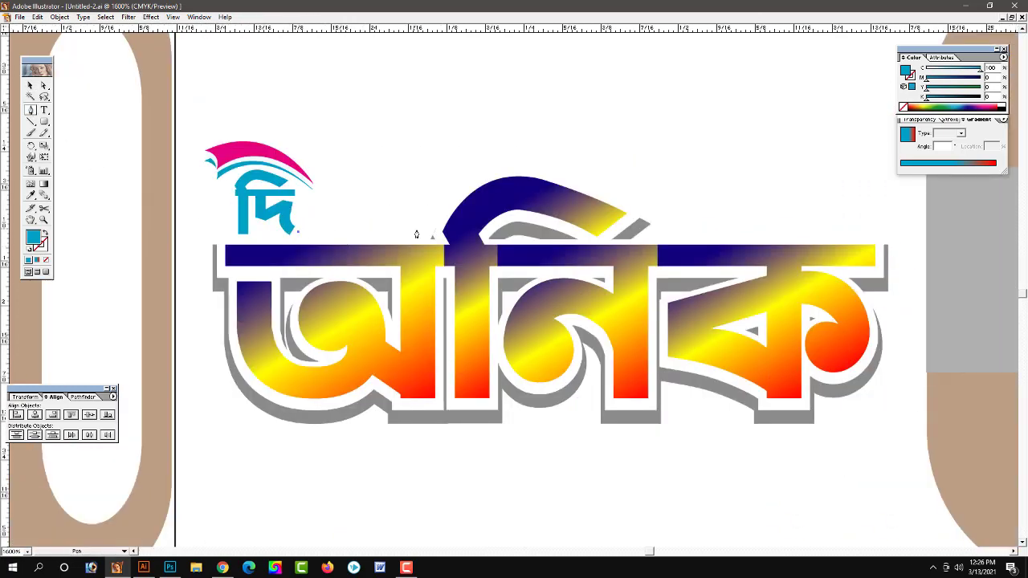
pyautogui.click(950, 121)
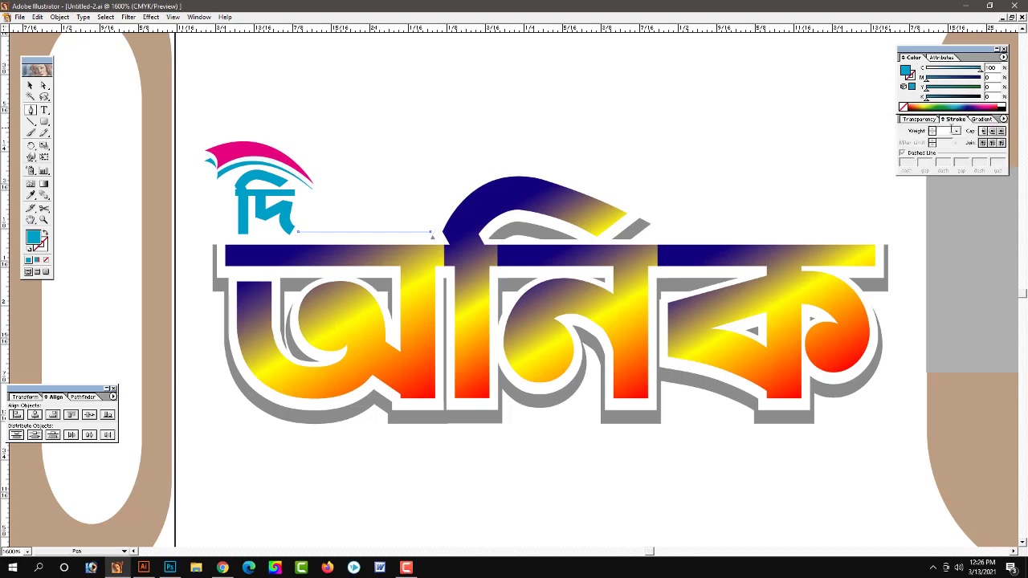
pyautogui.click(954, 130)
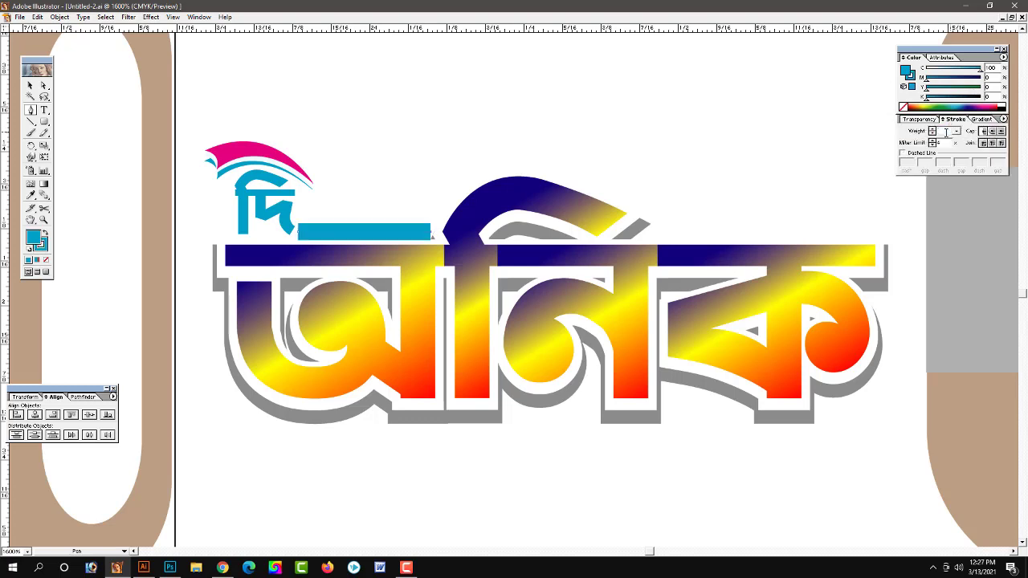
pyautogui.write('.1')
pyautogui.press('Return')
pyautogui.click(902, 153)
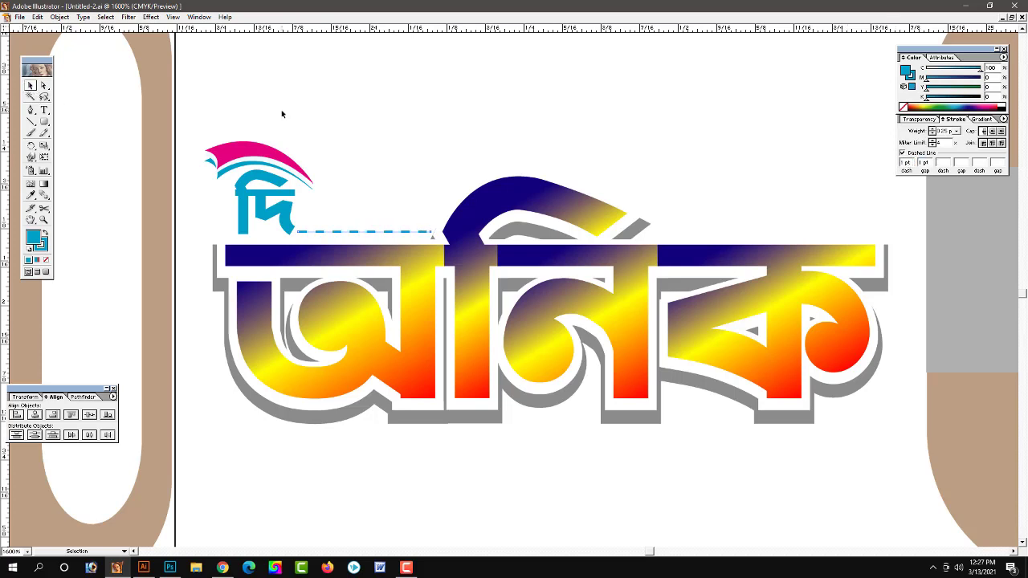
pyautogui.write('2')
pyautogui.press('Return')
pyautogui.click(44, 122)
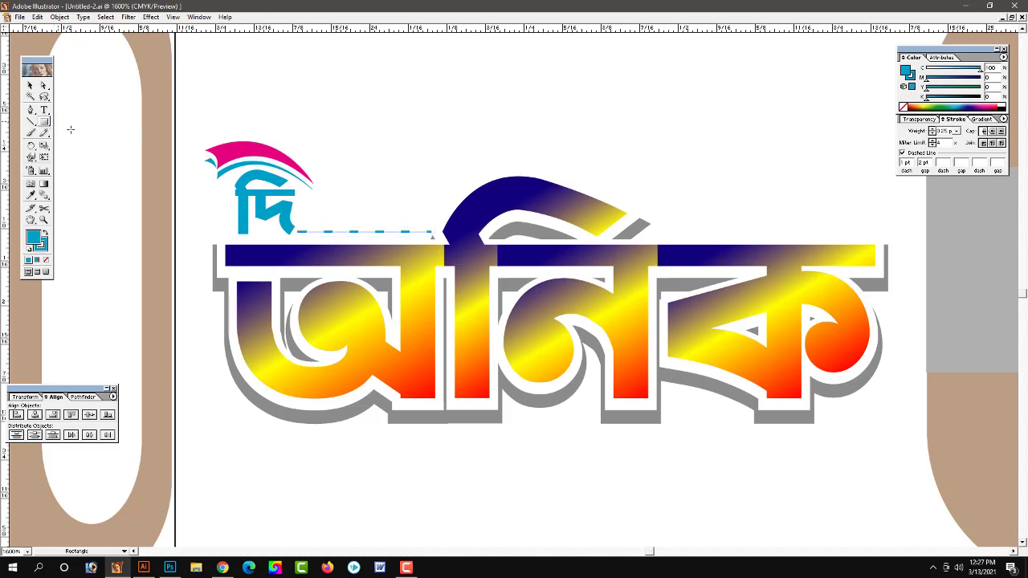
# Step: Draw a long thin bar beside দি with a cyan-to-white gradient fill and no stroke
pyautogui.moveTo(87, 51); pyautogui.dragTo(792, 436)
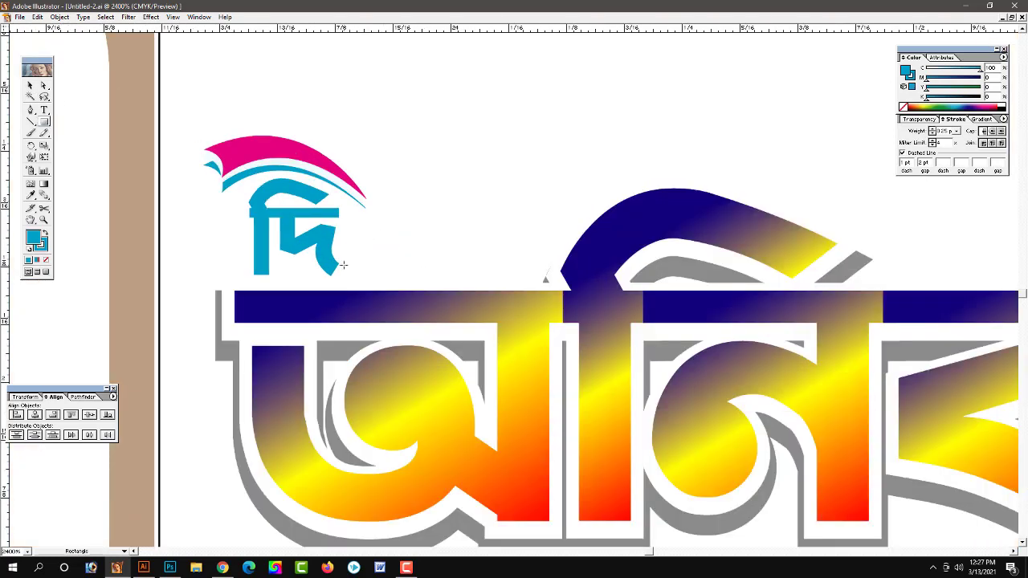
pyautogui.moveTo(409, 281)
pyautogui.mouseDown()
pyautogui.moveTo(552, 278)
pyautogui.moveTo(542, 274)
pyautogui.mouseUp()
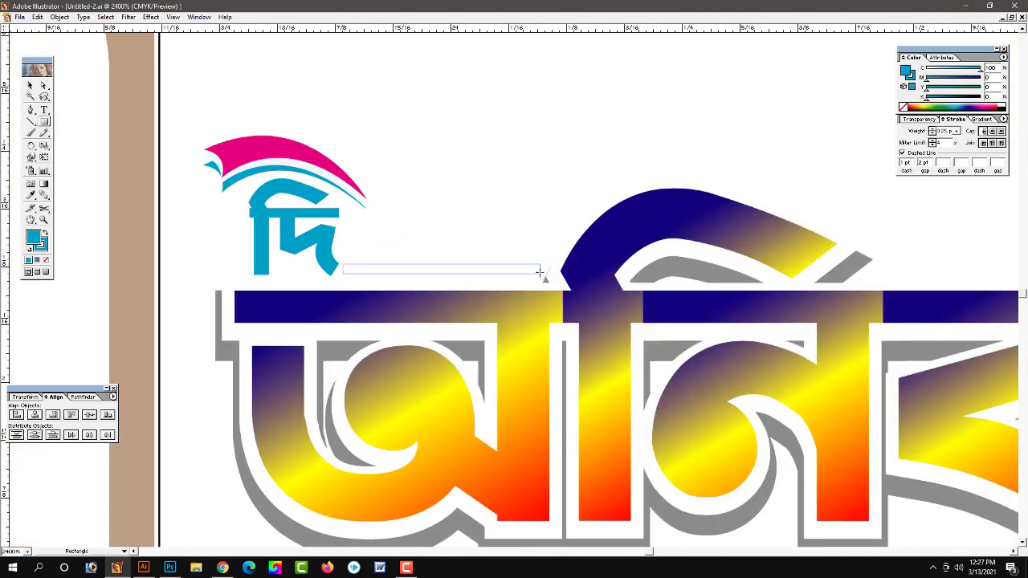
pyautogui.press('v')
pyautogui.click(981, 119)
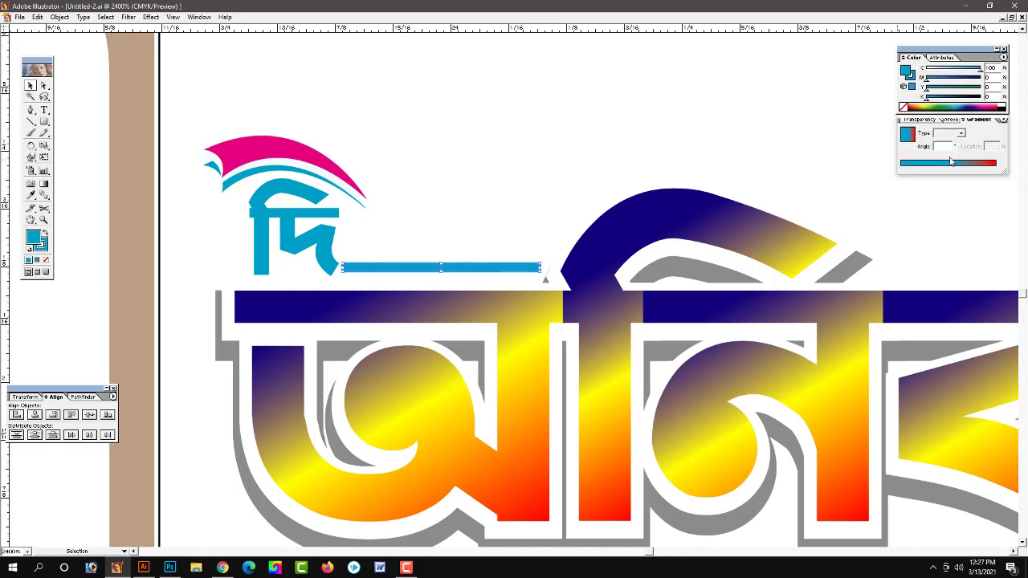
pyautogui.click(906, 134)
pyautogui.click(995, 170)
pyautogui.moveTo(977, 86)
pyautogui.mouseDown()
pyautogui.moveTo(860, 92)
pyautogui.moveTo(899, 96)
pyautogui.mouseUp()
pyautogui.click(901, 170)
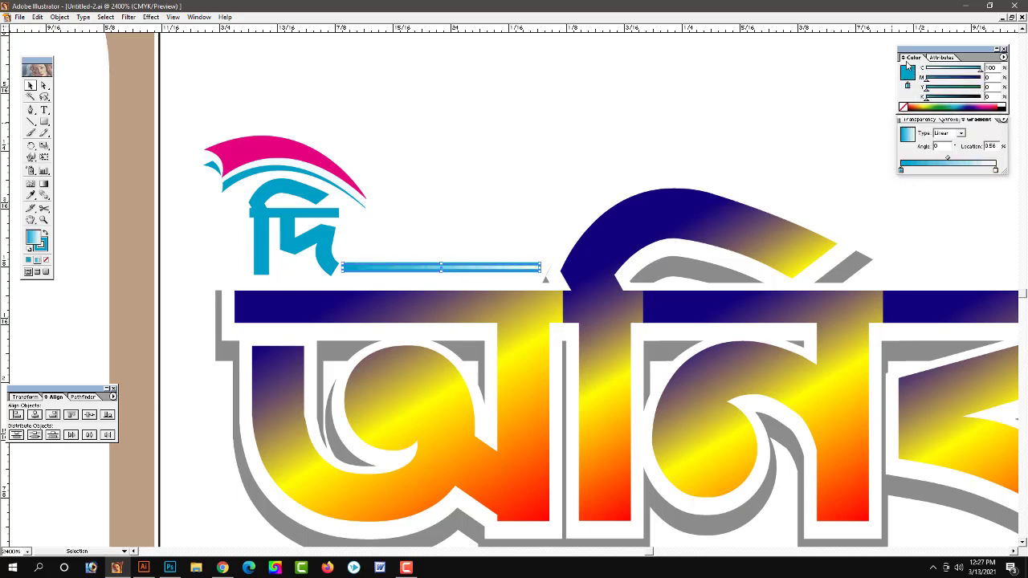
pyautogui.click(910, 75)
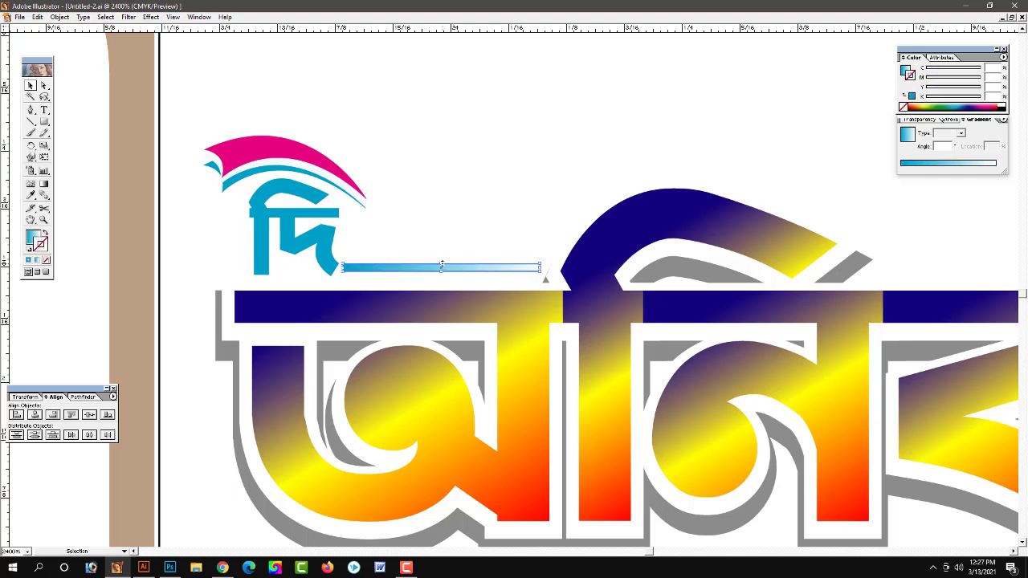
# Step: Move the white gradient stop to 75.84% and copy the bar upward into stacked bars
pyautogui.hotkey('ctrl', '+')
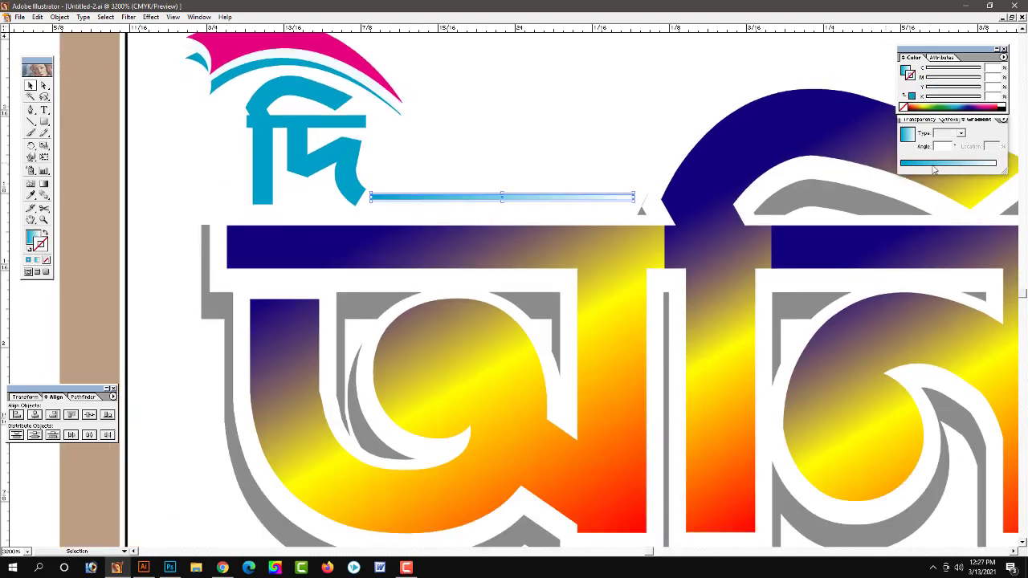
pyautogui.click(934, 168)
pyautogui.moveTo(995, 170); pyautogui.dragTo(971, 171)
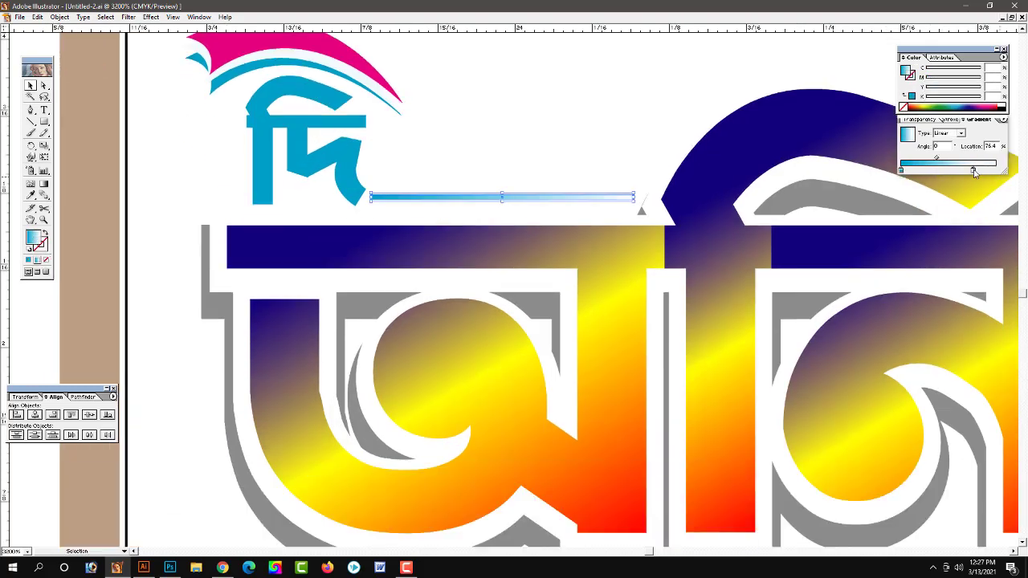
pyautogui.keyDown('ctrl'); pyautogui.click(464, 201); pyautogui.keyUp('ctrl')
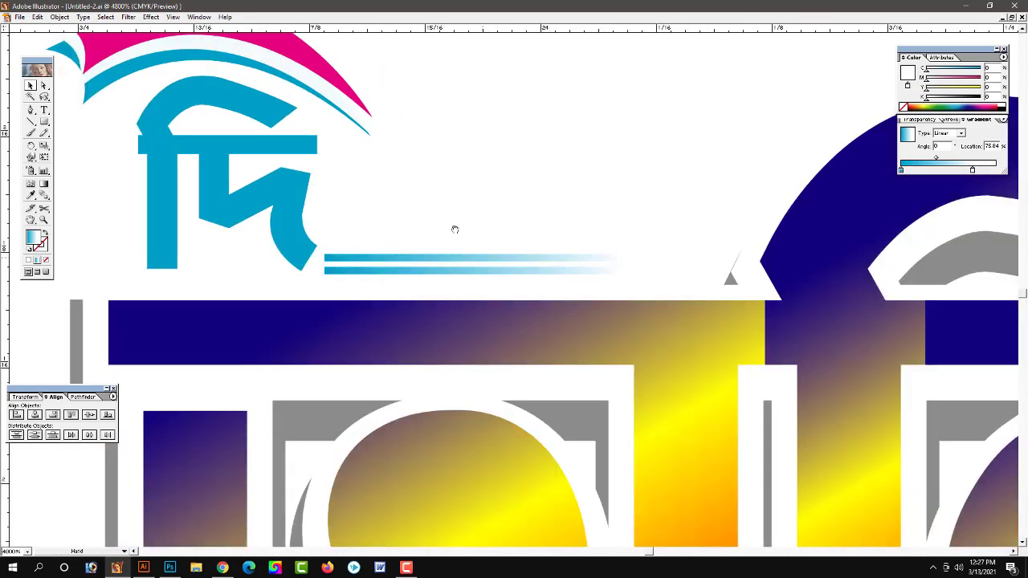
pyautogui.moveTo(438, 261)
pyautogui.mouseDown()
pyautogui.moveTo(442, 249)
pyautogui.moveTo(426, 277)
pyautogui.mouseUp()
pyautogui.keyDown('ctrl'); pyautogui.keyDown('alt'); pyautogui.click(479, 295); pyautogui.keyUp('alt'); pyautogui.keyUp('ctrl')
pyautogui.keyDown('ctrl'); pyautogui.keyDown('alt'); pyautogui.click(479, 295); pyautogui.keyUp('alt'); pyautogui.keyUp('ctrl')
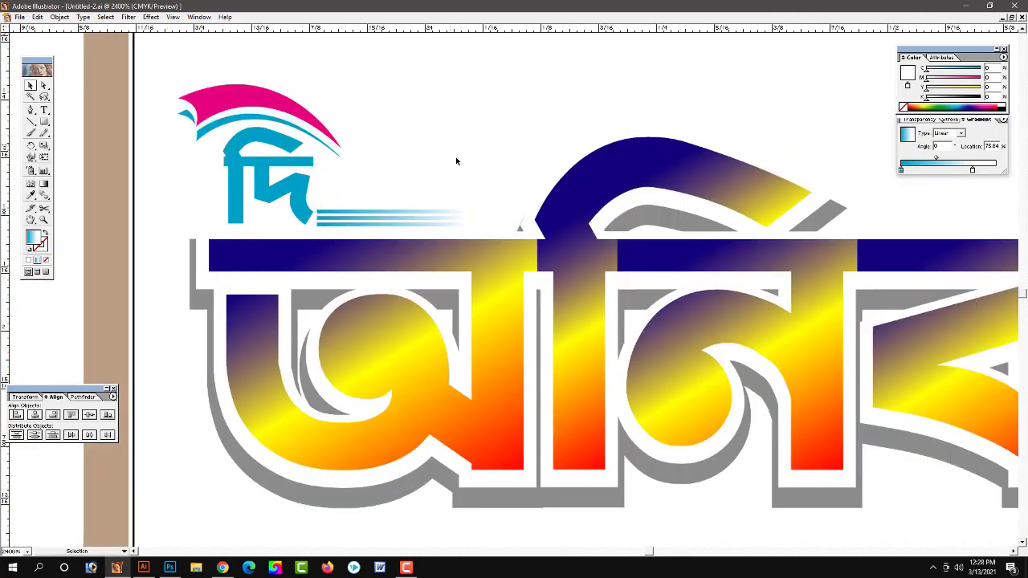
pyautogui.keyDown('ctrl'); pyautogui.keyDown('alt'); pyautogui.click(455, 160); pyautogui.keyUp('alt'); pyautogui.keyUp('ctrl')
# Step: Zoom out and pan across the artboard to find the round OT Tailors badge
pyautogui.keyDown('ctrl'); pyautogui.keyDown('alt'); pyautogui.click(454, 276); pyautogui.keyUp('alt'); pyautogui.keyUp('ctrl')
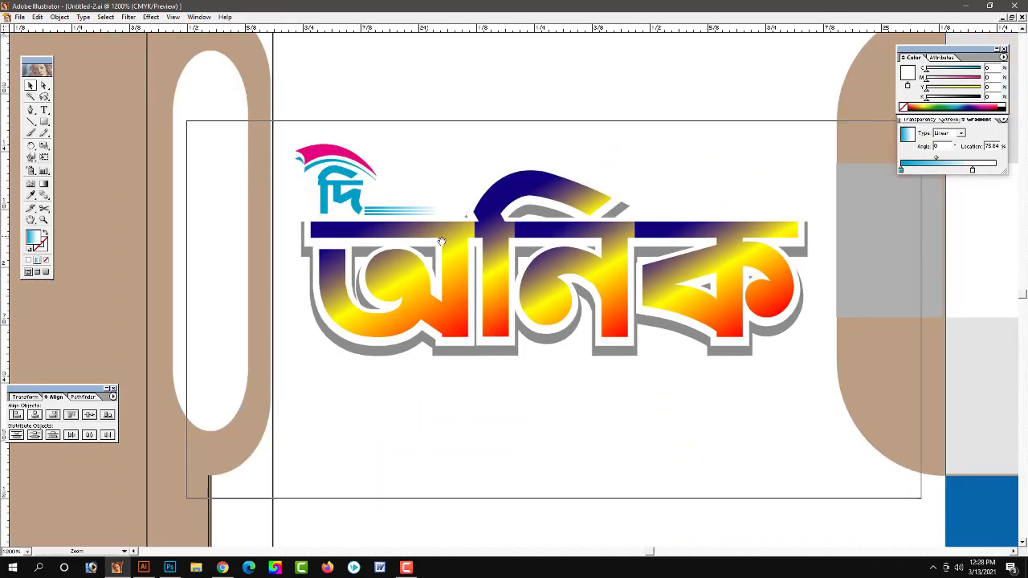
pyautogui.keyDown('ctrl'); pyautogui.keyDown('alt'); pyautogui.click(522, 259); pyautogui.keyUp('alt'); pyautogui.keyUp('ctrl')
pyautogui.keyDown('ctrl'); pyautogui.keyDown('alt'); pyautogui.click(522, 258); pyautogui.keyUp('alt'); pyautogui.keyUp('ctrl')
pyautogui.keyDown('ctrl'); pyautogui.keyDown('alt'); pyautogui.click(522, 259); pyautogui.keyUp('alt'); pyautogui.keyUp('ctrl')
pyautogui.scroll(1, 510, 155)
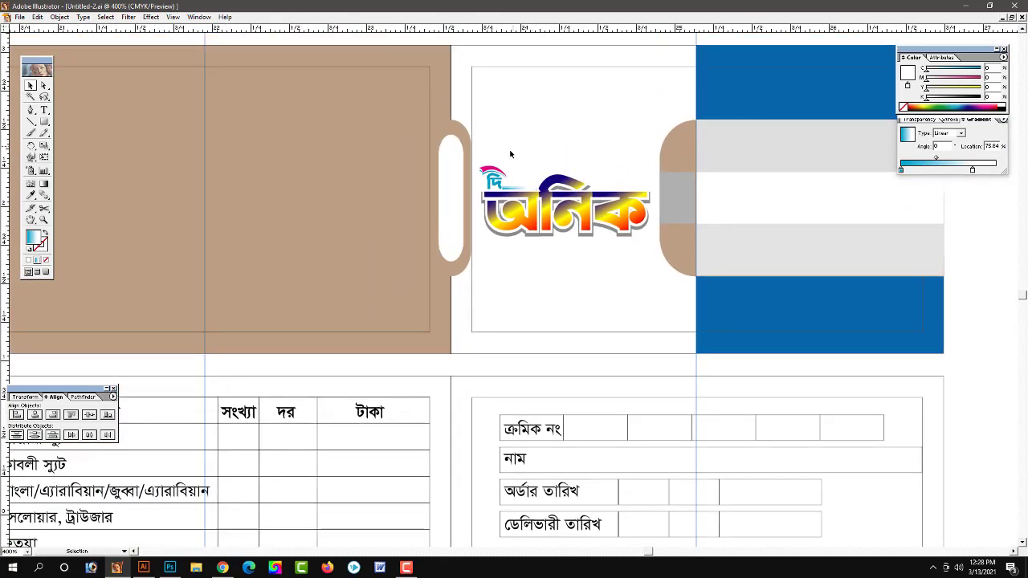
pyautogui.keyDown('ctrl'); pyautogui.keyDown('alt'); pyautogui.click(517, 159); pyautogui.keyUp('alt'); pyautogui.keyUp('ctrl')
pyautogui.keyDown('ctrl'); pyautogui.keyDown('alt'); pyautogui.click(425, 179); pyautogui.keyUp('alt'); pyautogui.keyUp('ctrl')
pyautogui.keyDown('ctrl'); pyautogui.click(427, 214); pyautogui.keyUp('ctrl')
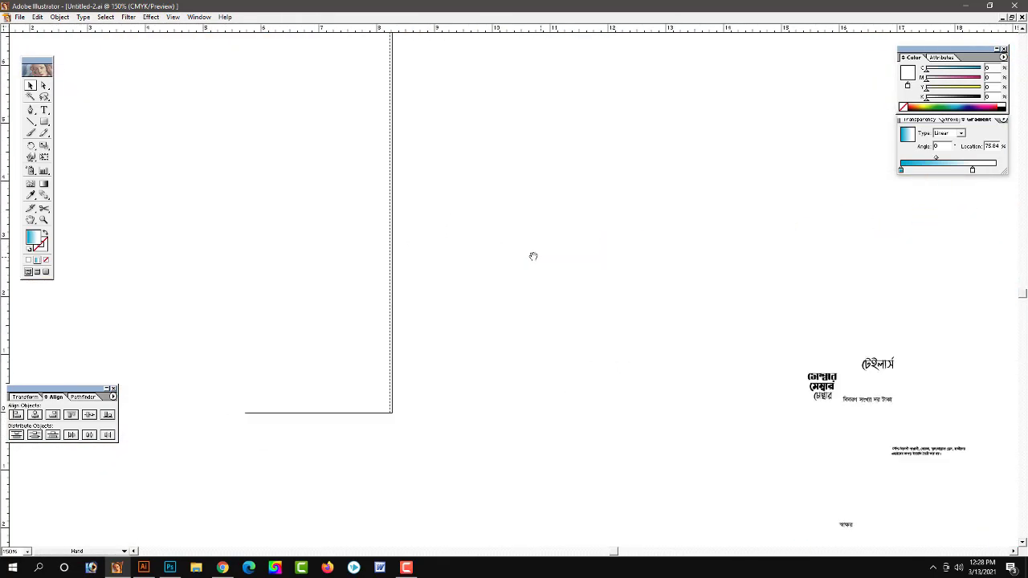
pyautogui.moveTo(167, 195); pyautogui.dragTo(282, 259)
pyautogui.keyDown('ctrl'); pyautogui.keyDown('alt'); pyautogui.click(487, 281); pyautogui.keyUp('alt'); pyautogui.keyUp('ctrl')
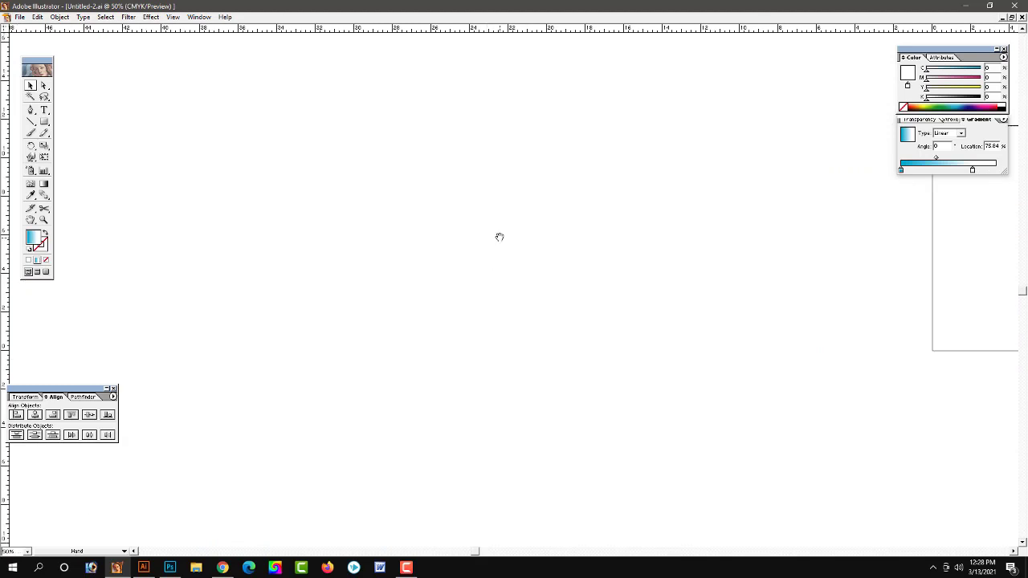
pyautogui.keyDown('ctrl'); pyautogui.keyDown('alt'); pyautogui.click(479, 259); pyautogui.keyUp('alt'); pyautogui.keyUp('ctrl')
pyautogui.keyDown('ctrl'); pyautogui.keyDown('alt'); pyautogui.click(479, 260); pyautogui.keyUp('alt'); pyautogui.keyUp('ctrl')
# Step: Select the round OT Tailors badge and drag it to the right of the order slip
pyautogui.moveTo(207, 217)
pyautogui.mouseDown()
pyautogui.moveTo(112, 265)
pyautogui.moveTo(670, 200)
pyautogui.moveTo(184, 201)
pyautogui.moveTo(562, 288)
pyautogui.mouseUp()
pyautogui.keyDown('shift'); pyautogui.click(64, 250); pyautogui.keyUp('shift')
pyautogui.keyDown('ctrl'); pyautogui.click(708, 433); pyautogui.keyUp('ctrl')
pyautogui.moveTo(663, 237); pyautogui.dragTo(714, 262)
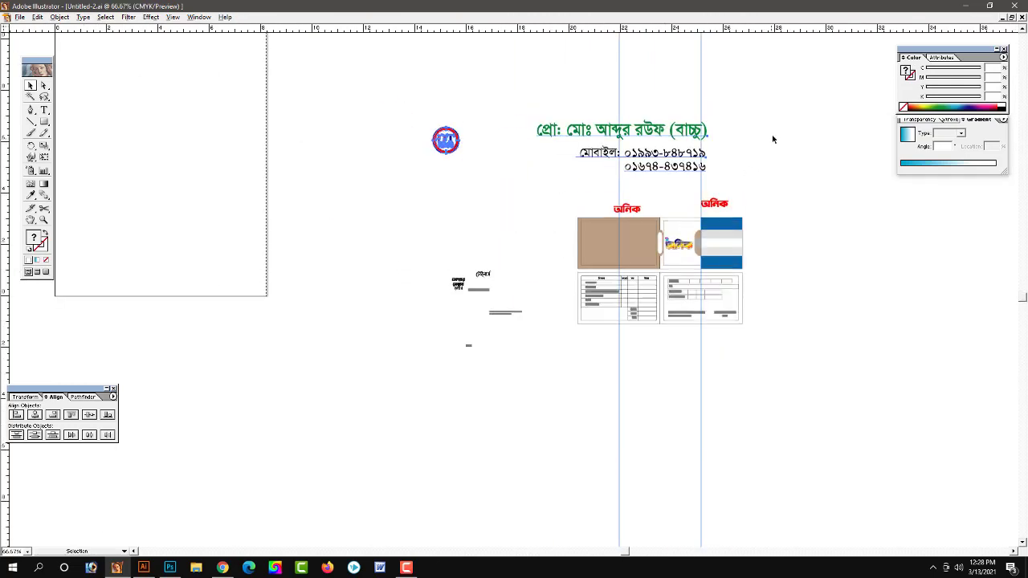
pyautogui.click(445, 140)
pyautogui.moveTo(445, 140); pyautogui.dragTo(792, 224)
# Step: Place the badge above the অনিক logo on the middle panel, nudging it slightly lower
pyautogui.hotkey('ctrl', '+')
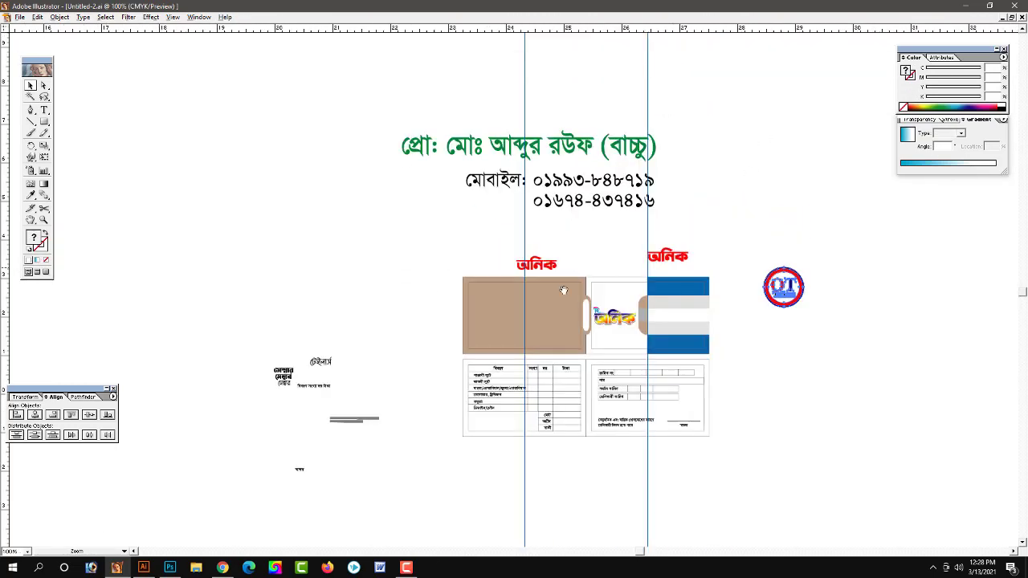
pyautogui.hotkey('ctrl', '+')
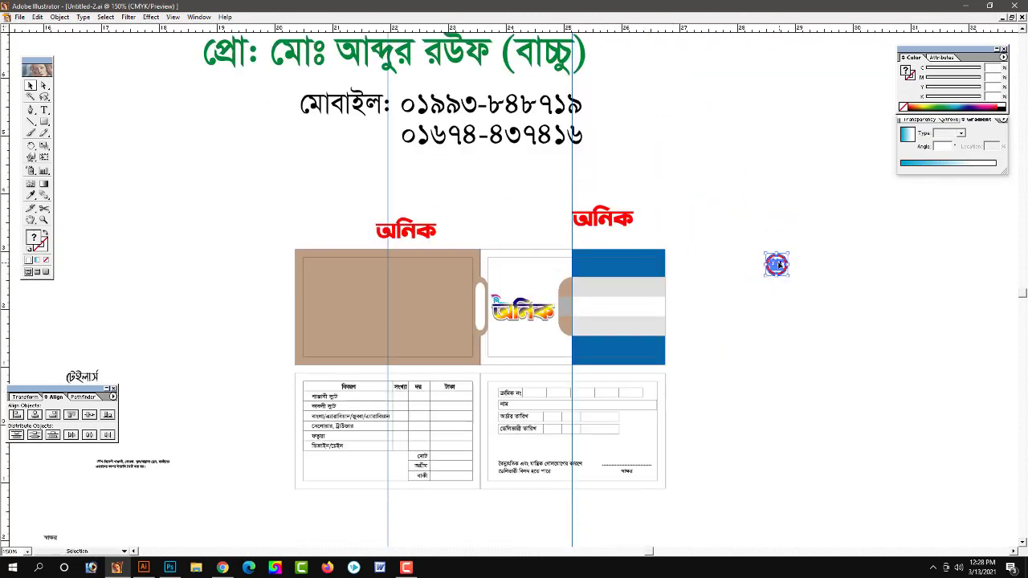
pyautogui.moveTo(776, 264); pyautogui.dragTo(523, 277)
pyautogui.click(704, 273)
pyautogui.hotkey('ctrl', '+')
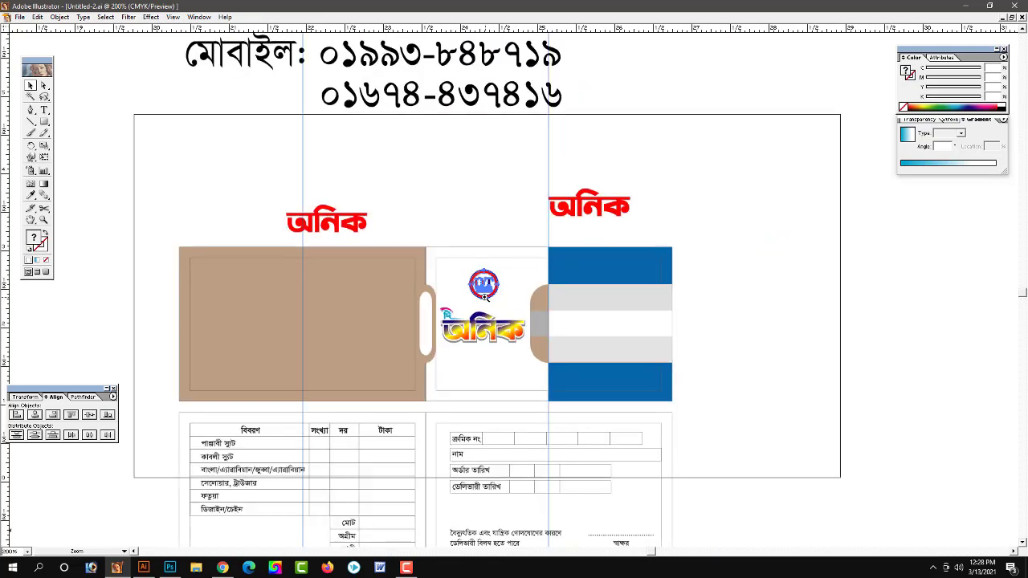
pyautogui.hotkey('ctrl', '+')
pyautogui.hotkey('ctrl', '+')
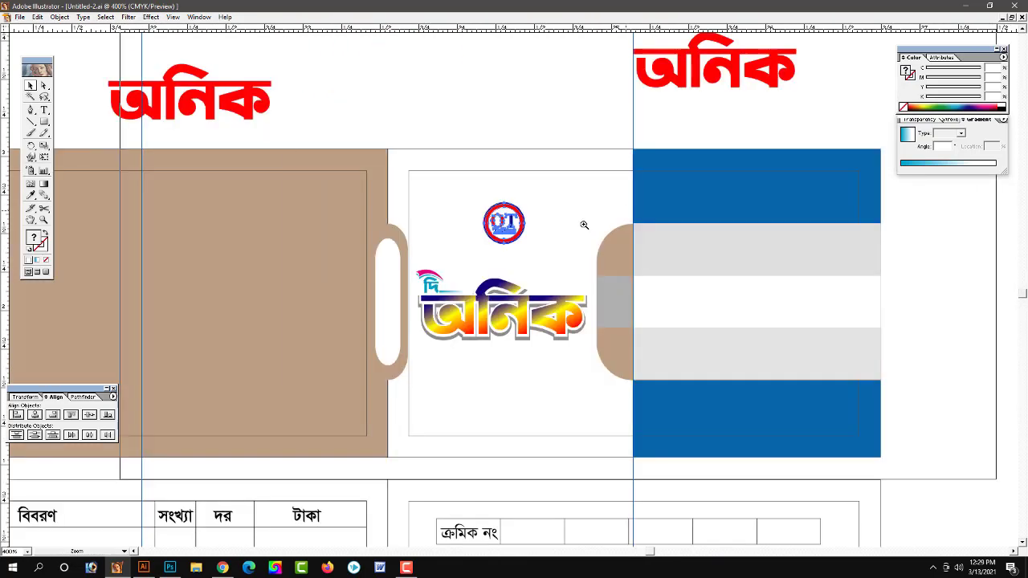
pyautogui.hotkey('ctrl', '+')
pyautogui.press('Down')
pyautogui.press('Down')
pyautogui.press('Down')
pyautogui.scroll(3, 619, 200)
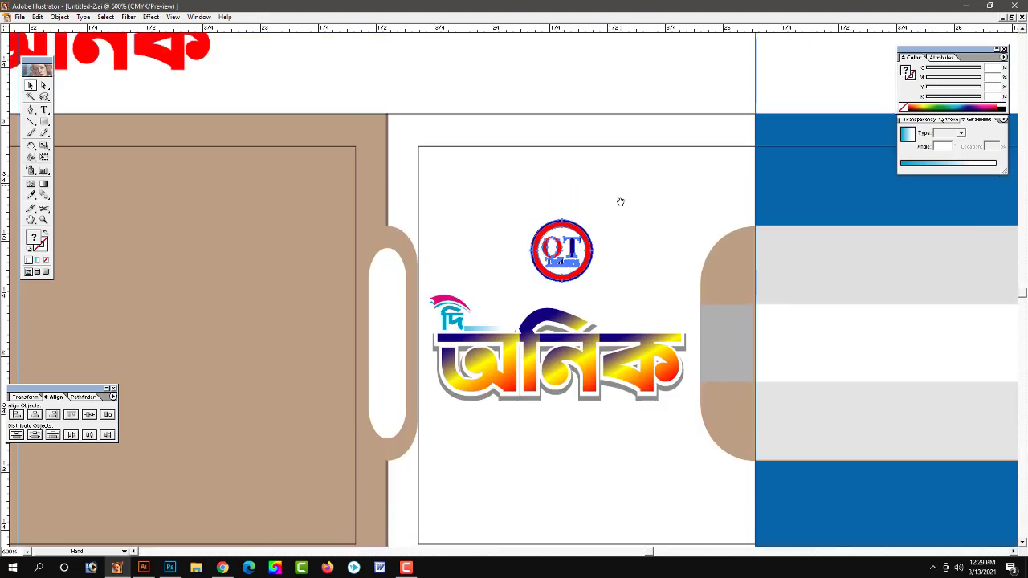
pyautogui.click(590, 312)
pyautogui.click(590, 311)
pyautogui.press('Down')
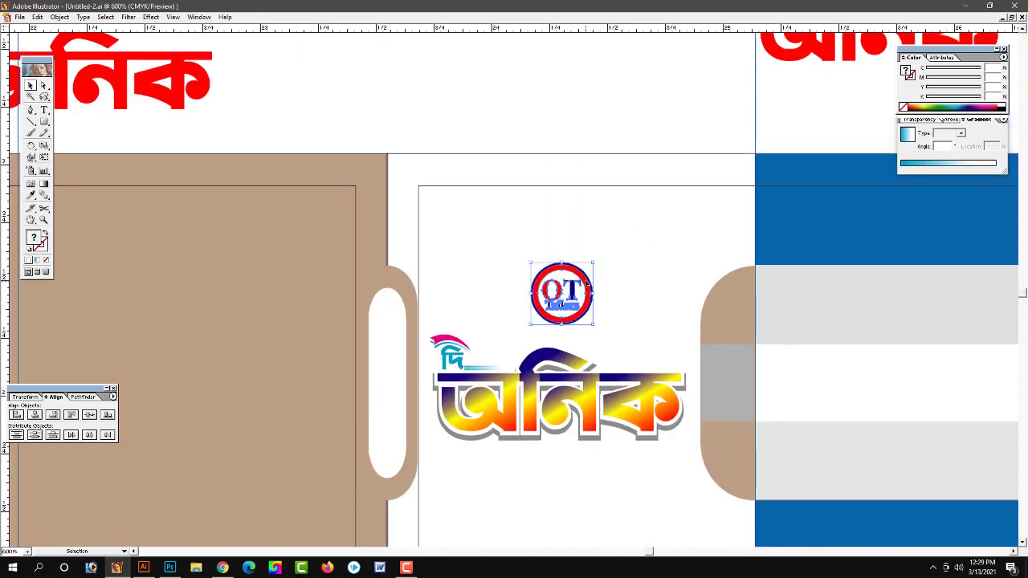
pyautogui.hotkey('ctrl', '-')
pyautogui.hotkey('ctrl', '-')
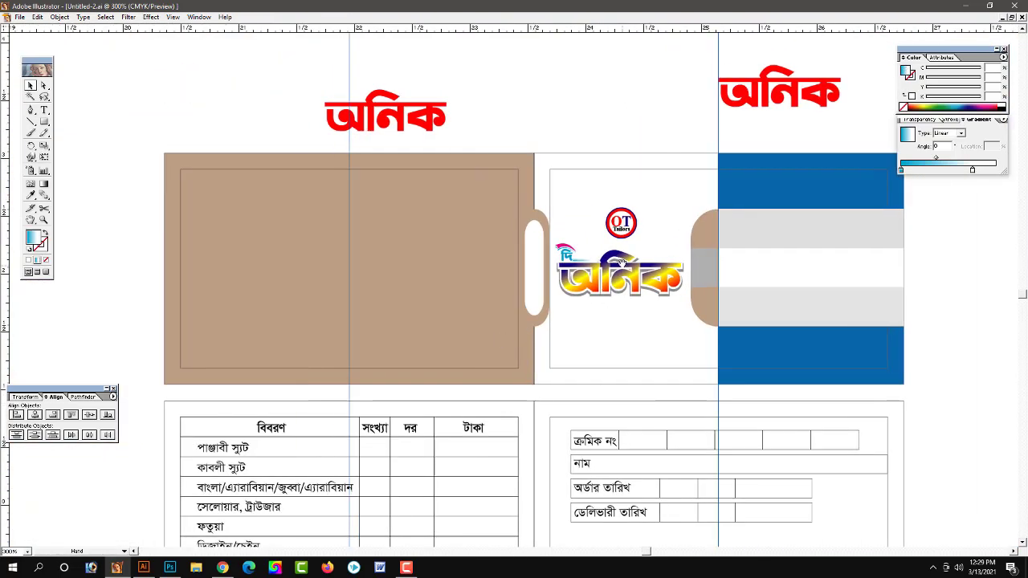
# Step: Duplicate the OT Tailors badge and অনিক logo onto the left brown panel
pyautogui.moveTo(567, 206); pyautogui.dragTo(656, 301)
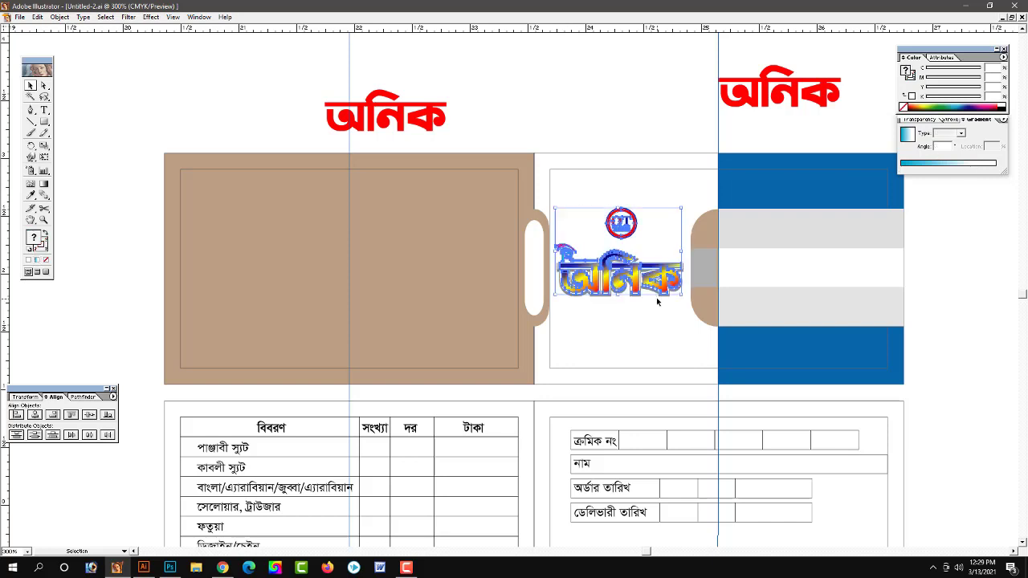
pyautogui.moveTo(628, 233); pyautogui.dragTo(336, 233)
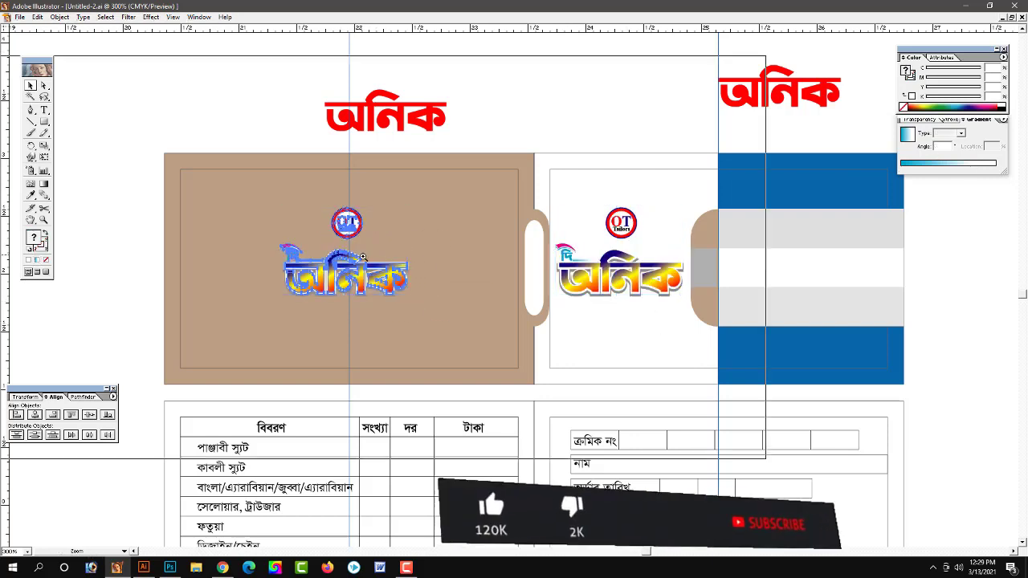
pyautogui.hotkey('ctrl', '+')
pyautogui.moveTo(574, 324); pyautogui.dragTo(510, 299)
pyautogui.click(212, 189)
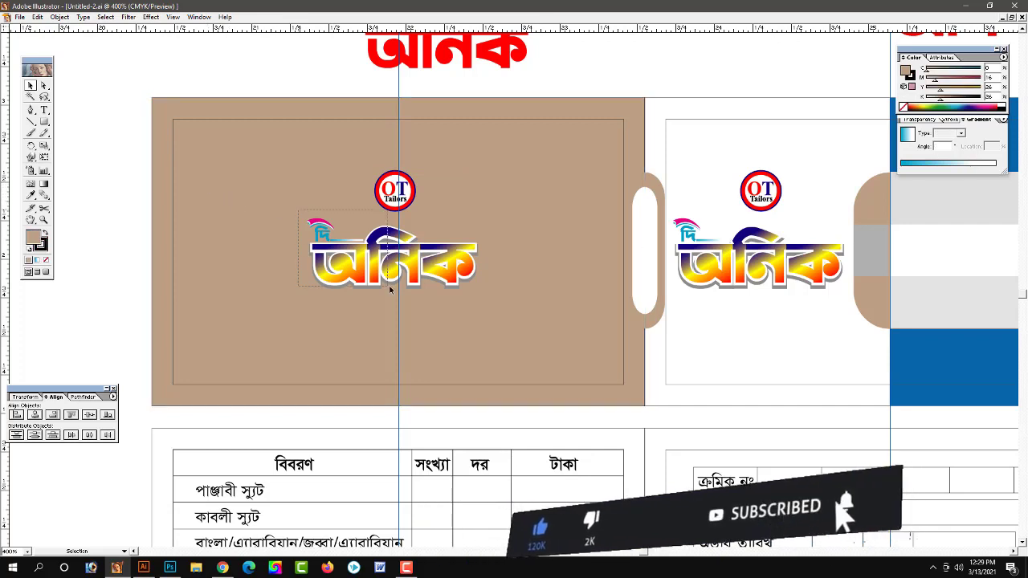
# Step: Tilt the copied অনিক logo slightly clockwise, trying and undoing a white fill on দি
pyautogui.click(438, 267)
pyautogui.moveTo(481, 293)
pyautogui.mouseDown()
pyautogui.moveTo(474, 297)
pyautogui.moveTo(491, 241)
pyautogui.mouseUp()
pyautogui.scroll(-1, 491, 225)
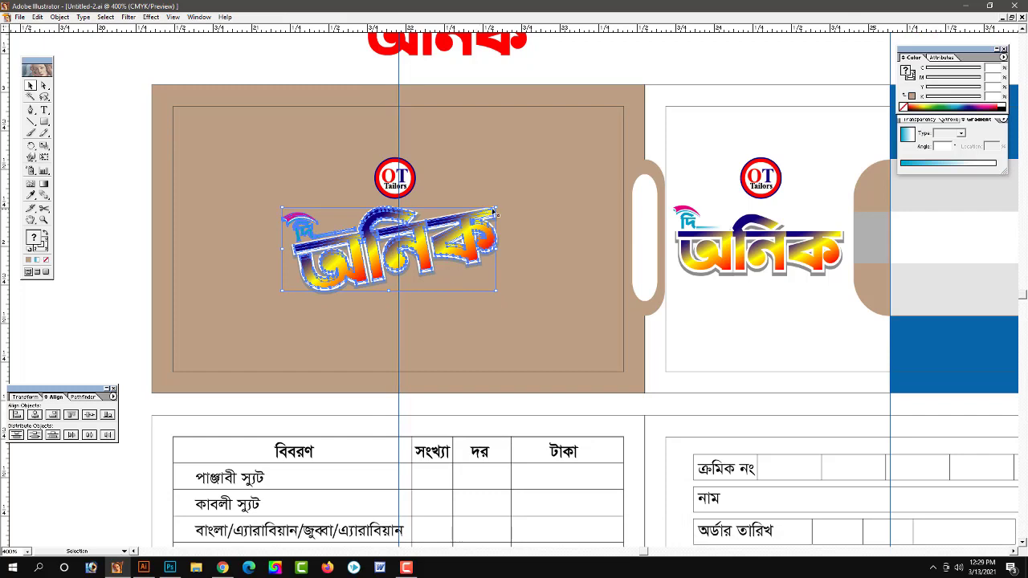
pyautogui.click(495, 191)
pyautogui.click(305, 233)
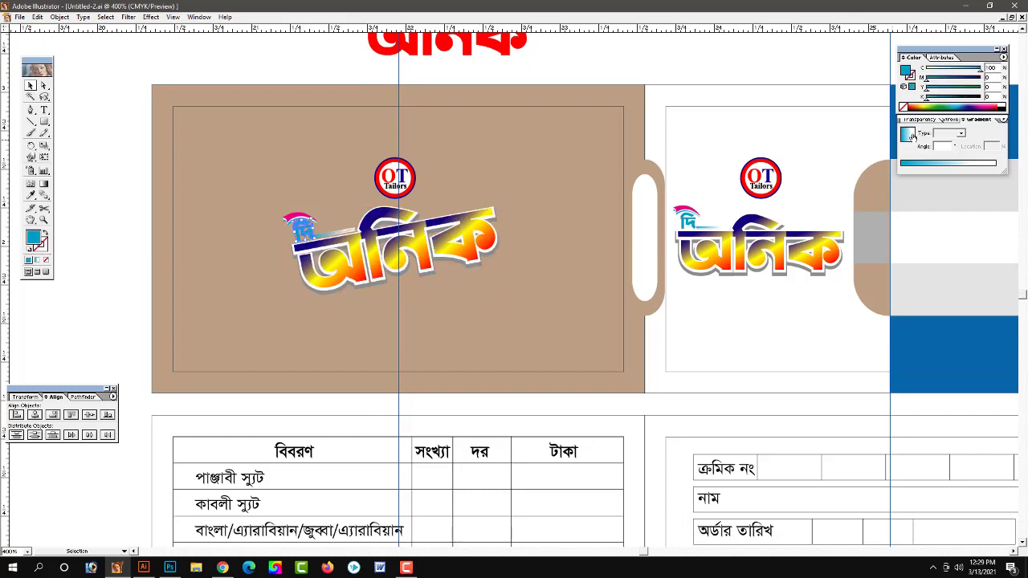
pyautogui.click(932, 78)
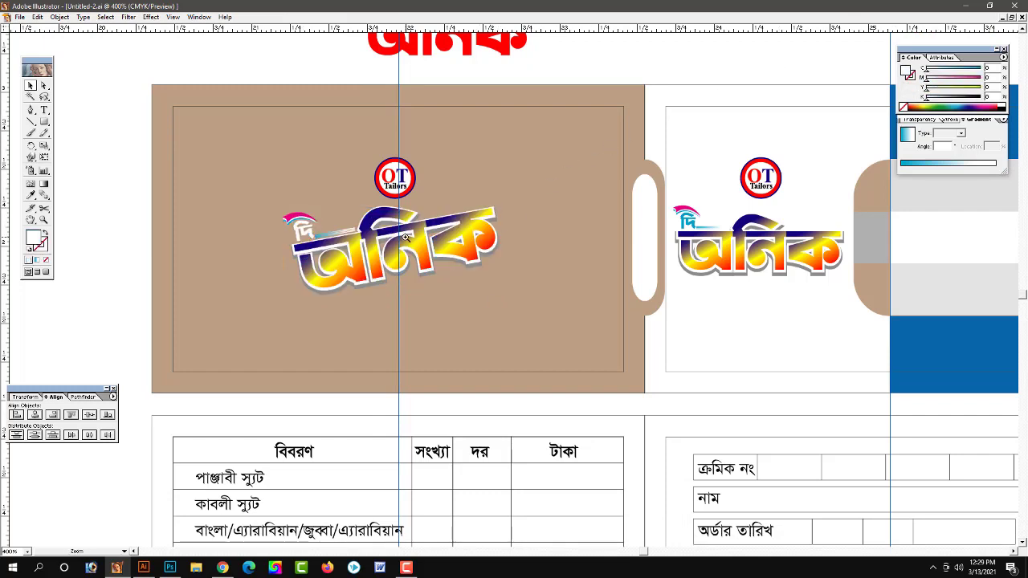
pyautogui.hotkey('ctrl', 'z')
# Step: Draw a small circle over দি and give it a radial gradient fill
pyautogui.hotkey('ctrl', '=')
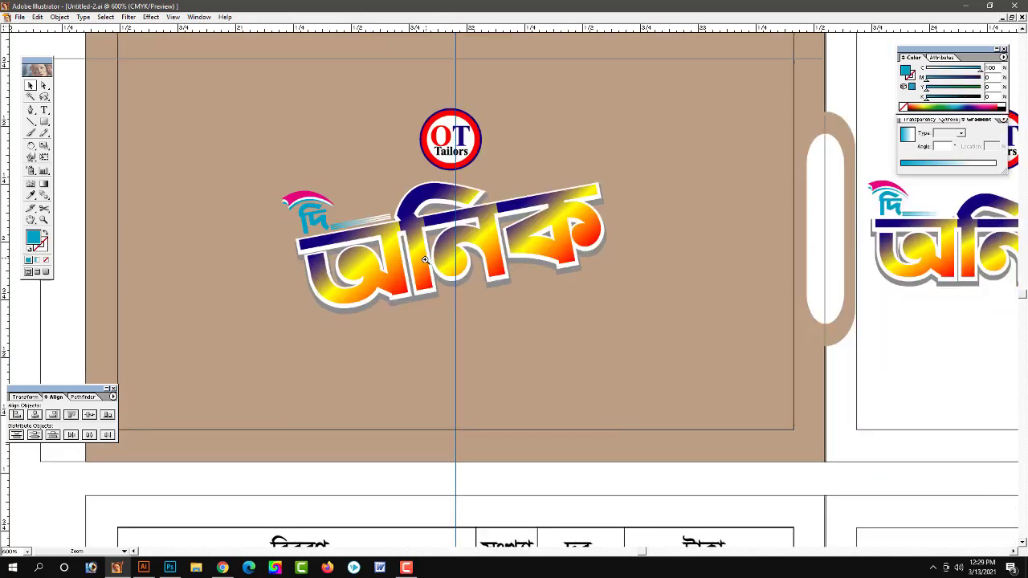
pyautogui.hotkey('ctrl', '=')
pyautogui.moveTo(44, 122); pyautogui.dragTo(64, 128)
pyautogui.click(81, 124)
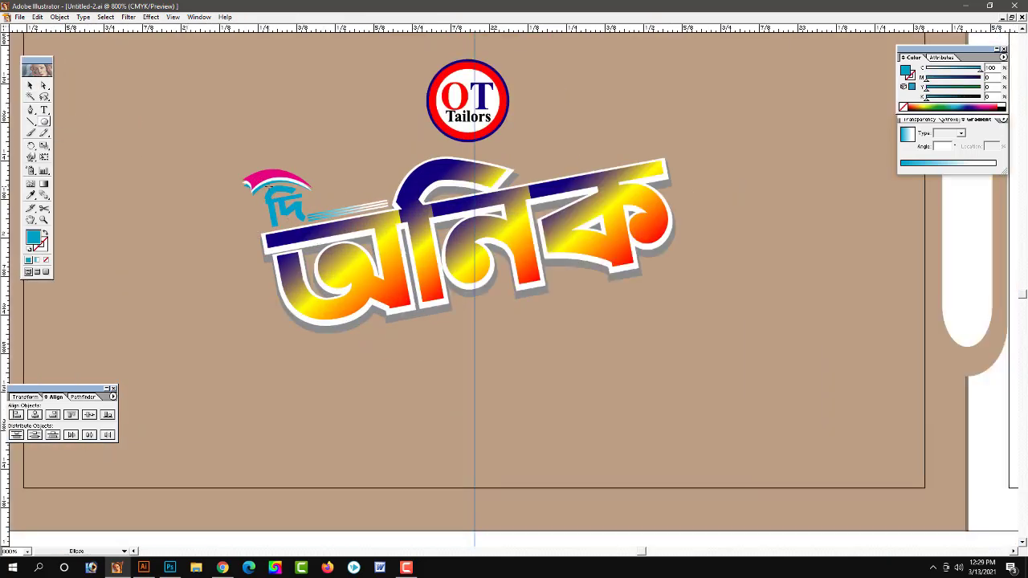
pyautogui.moveTo(304, 231); pyautogui.dragTo(307, 233)
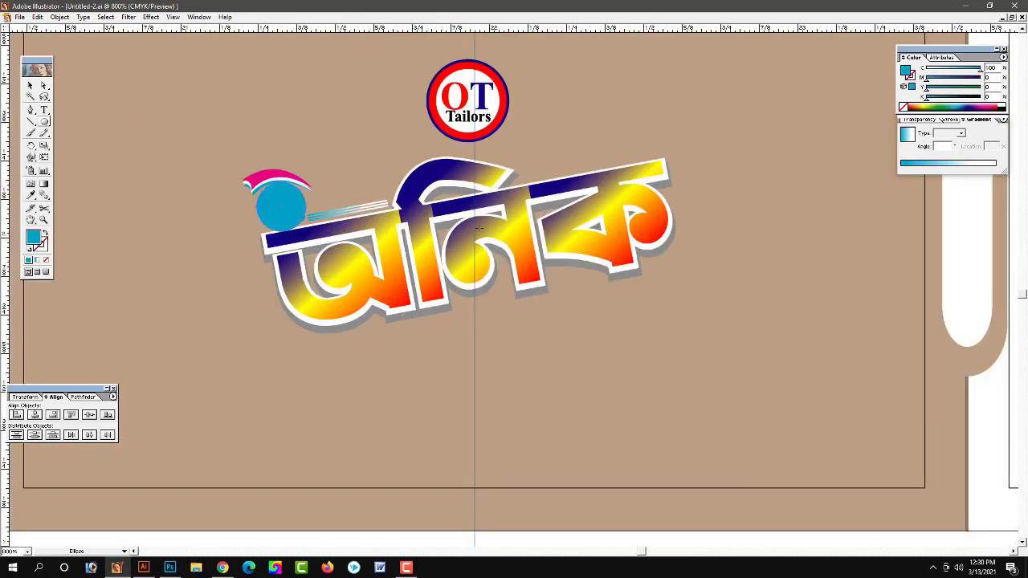
pyautogui.click(945, 164)
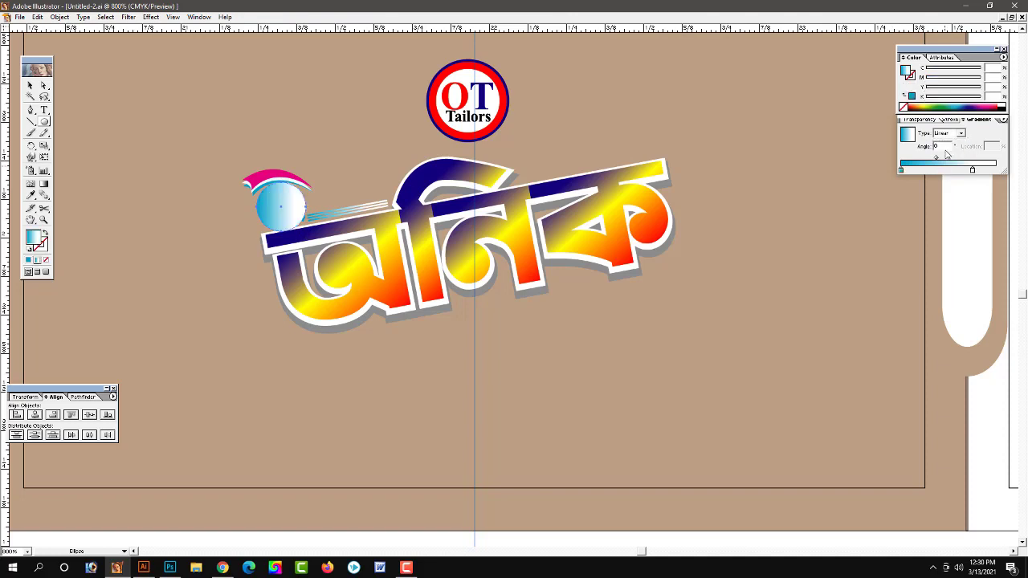
pyautogui.click(962, 135)
pyautogui.click(969, 152)
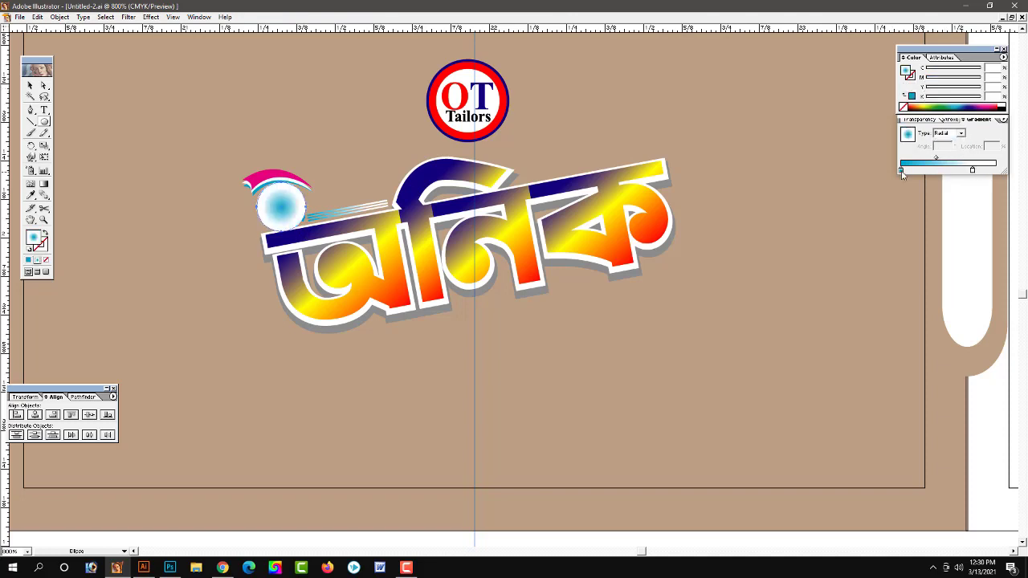
# Step: Set the circle's first gradient stop to a tan colour
pyautogui.click(900, 170)
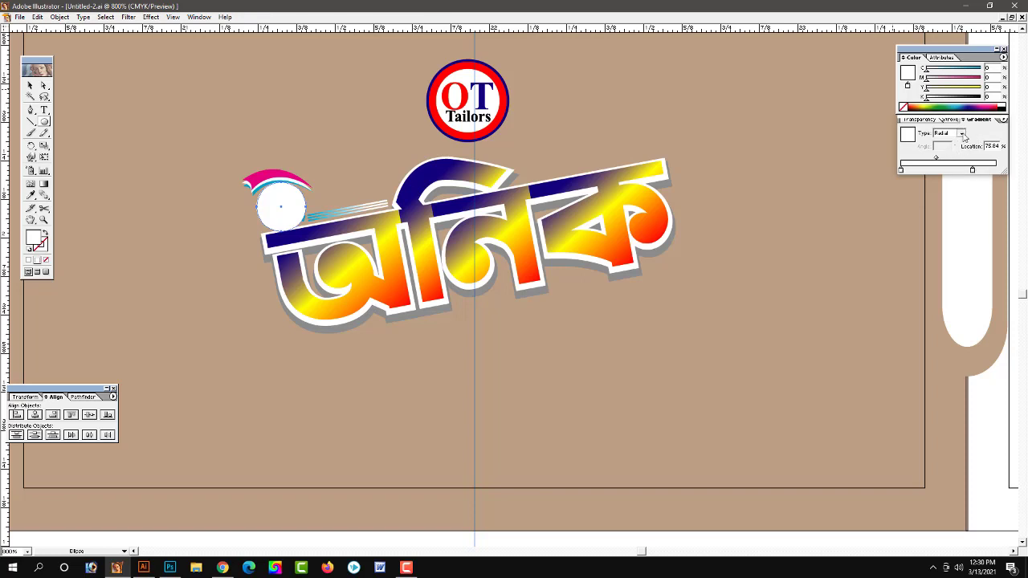
pyautogui.click(962, 135)
pyautogui.click(941, 134)
pyautogui.write('6')
pyautogui.press('Tab')
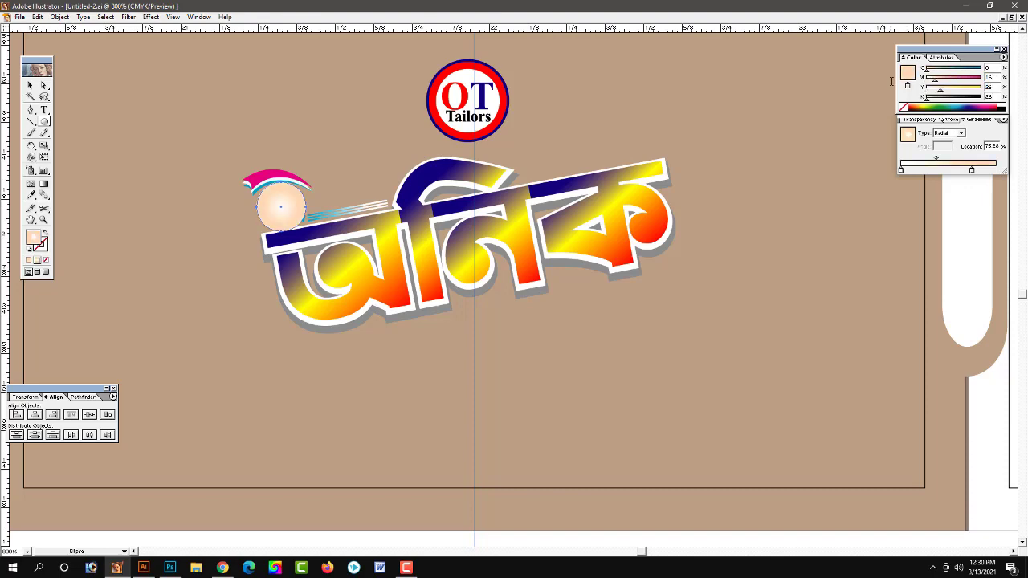
pyautogui.press('Tab')
pyautogui.press('v')
# Step: Enlarge the tan gradient circle behind দি and send it to the back
pyautogui.hotkey('ctrl', 'y')
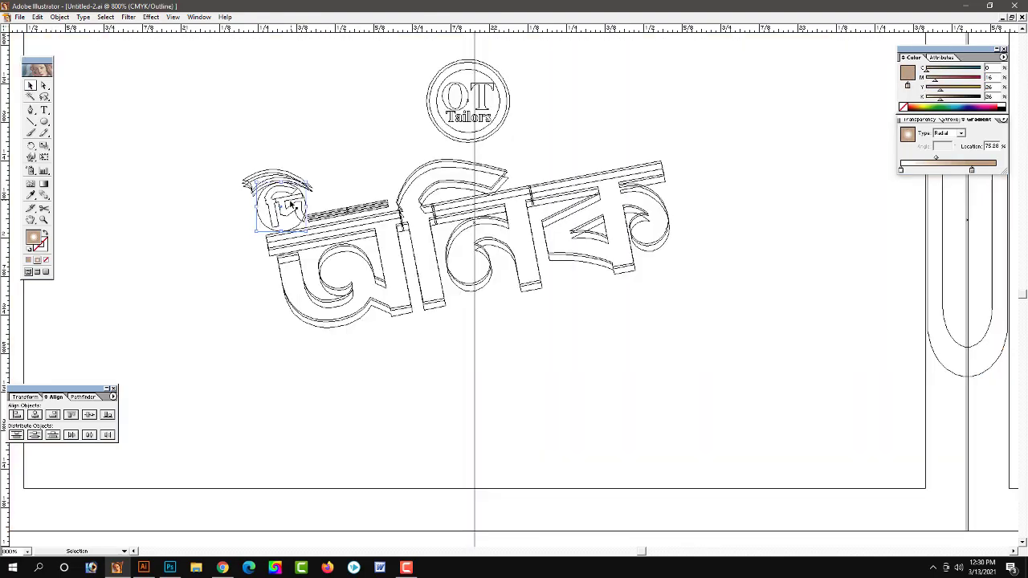
pyautogui.click(299, 206)
pyautogui.hotkey('ctrl', 'y')
pyautogui.click(293, 203)
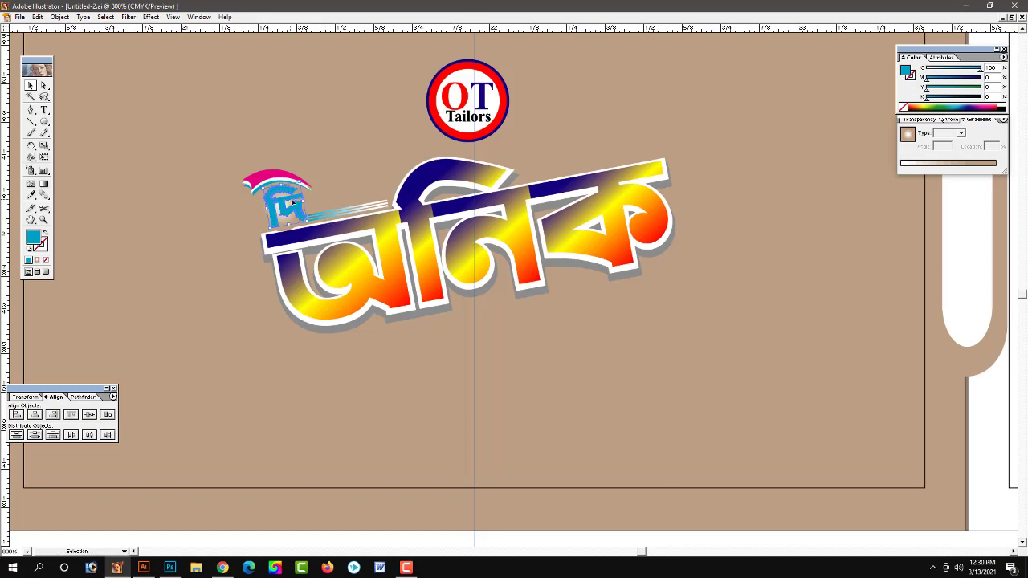
pyautogui.click(297, 204)
pyautogui.moveTo(306, 181); pyautogui.dragTo(317, 180)
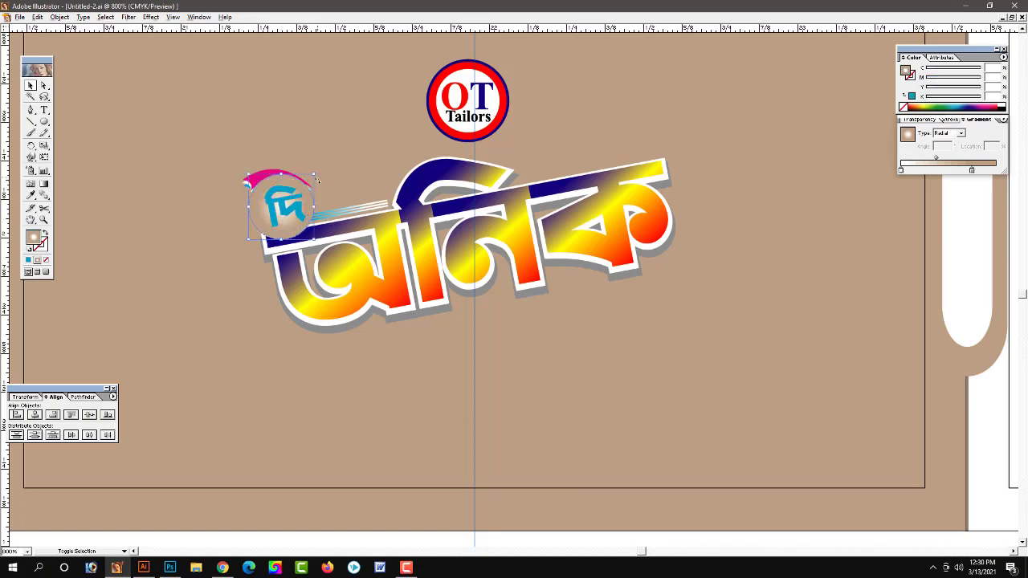
pyautogui.hotkey('ctrl', 'shift', '[')
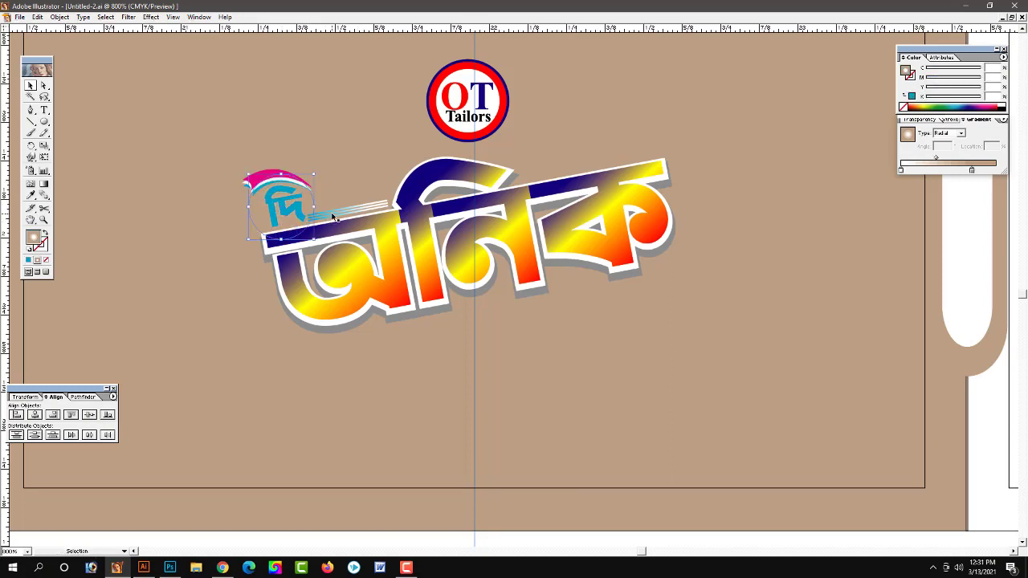
pyautogui.click(210, 308)
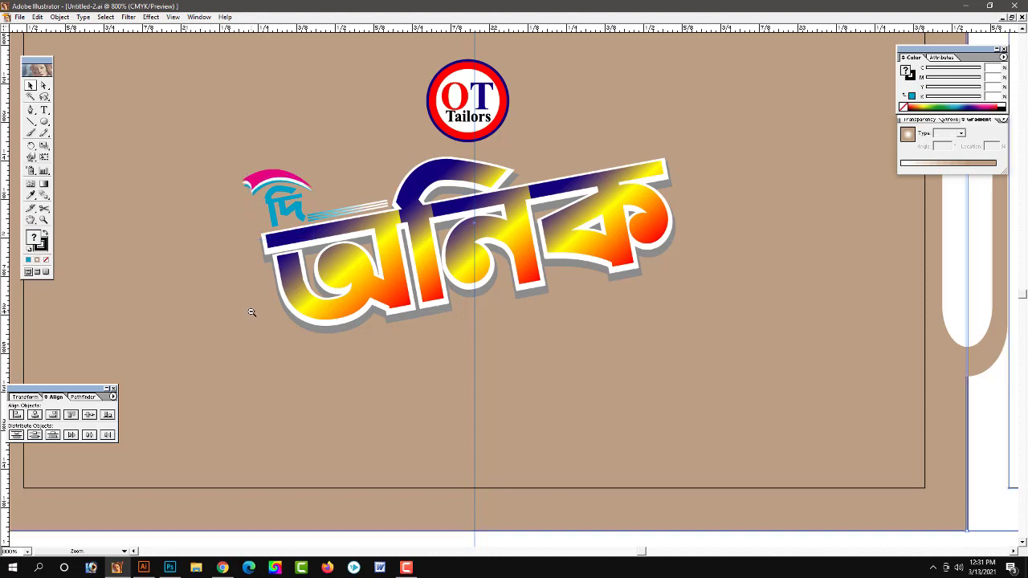
pyautogui.hotkey('ctrl', '-')
pyautogui.hotkey('ctrl', '+')
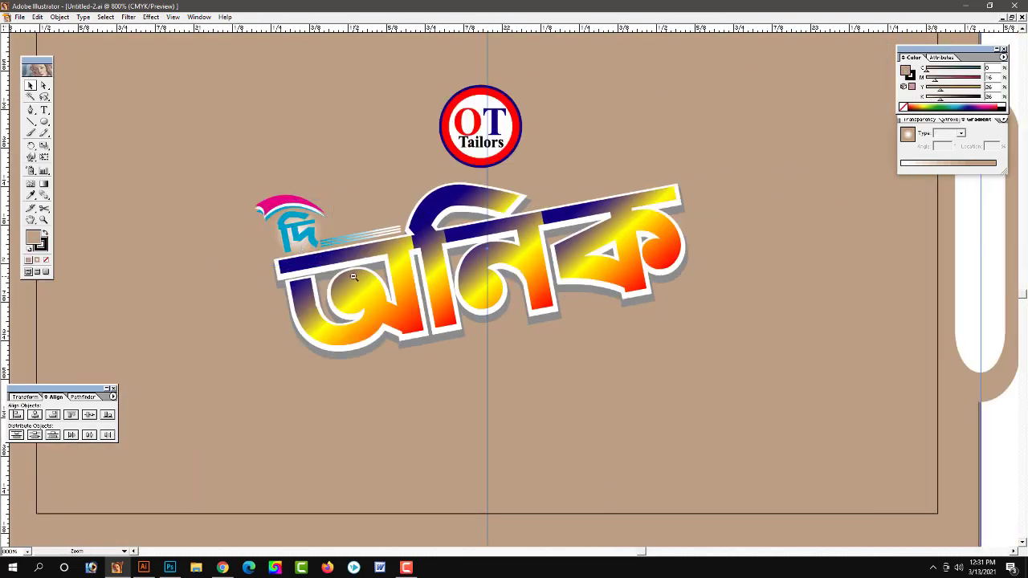
pyautogui.hotkey('ctrl', '-')
pyautogui.hotkey('ctrl', '-')
pyautogui.hotkey('ctrl', '-')
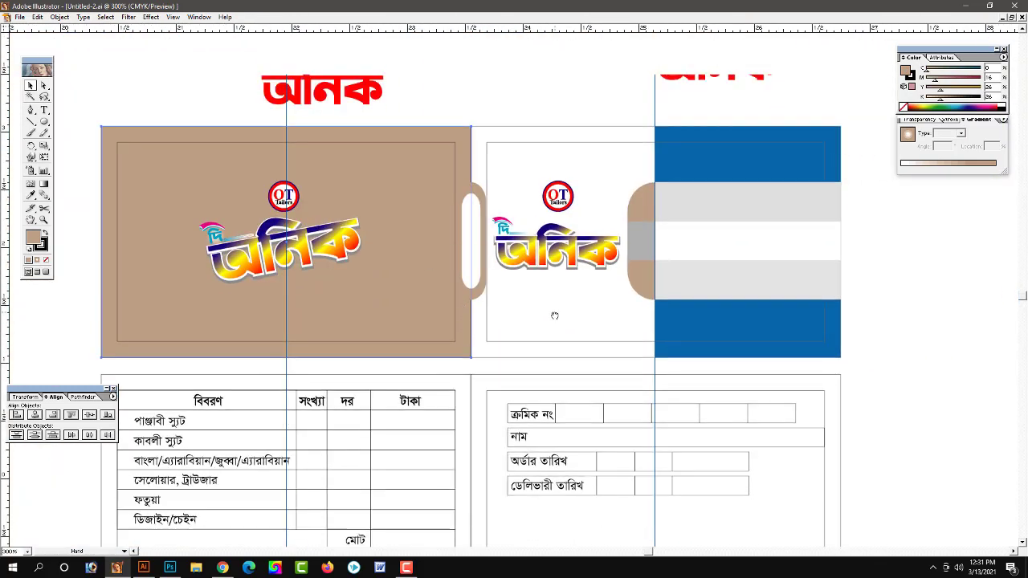
pyautogui.hotkey('ctrl', '-')
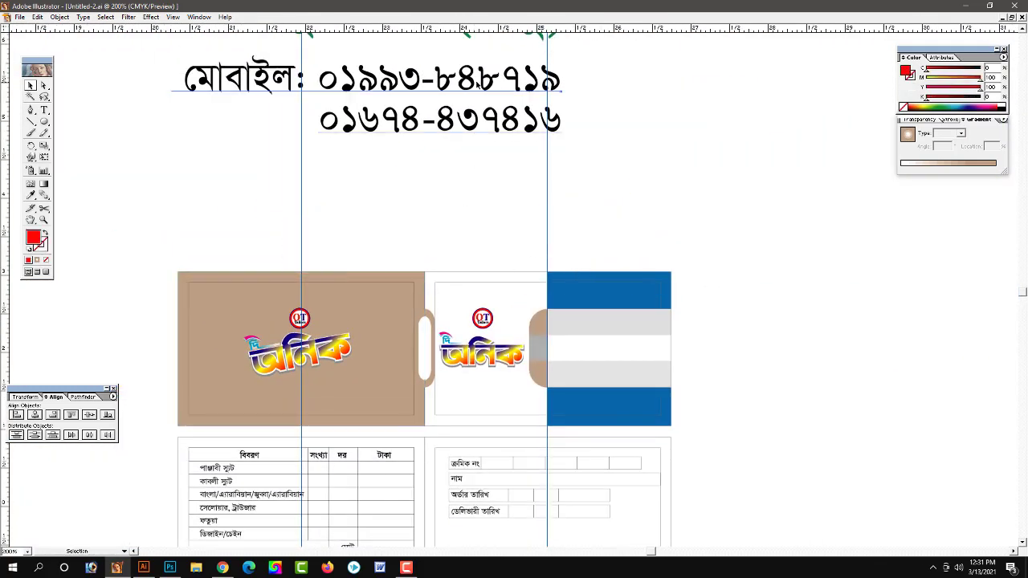
# Step: Move the phone number text to the right and shrink the green owner title
pyautogui.moveTo(480, 96)
pyautogui.mouseDown()
pyautogui.moveTo(951, 362)
pyautogui.moveTo(794, 355)
pyautogui.moveTo(688, 265)
pyautogui.mouseUp()
pyautogui.scroll(3, 730, 303)
pyautogui.hotkey('ctrl', 'shift', ',')
pyautogui.hotkey('ctrl', 'shift', ',')
pyautogui.hotkey('ctrl', 'shift', ',')
pyautogui.hotkey('ctrl', 'shift', ',')
pyautogui.hotkey('ctrl', 'shift', ',')
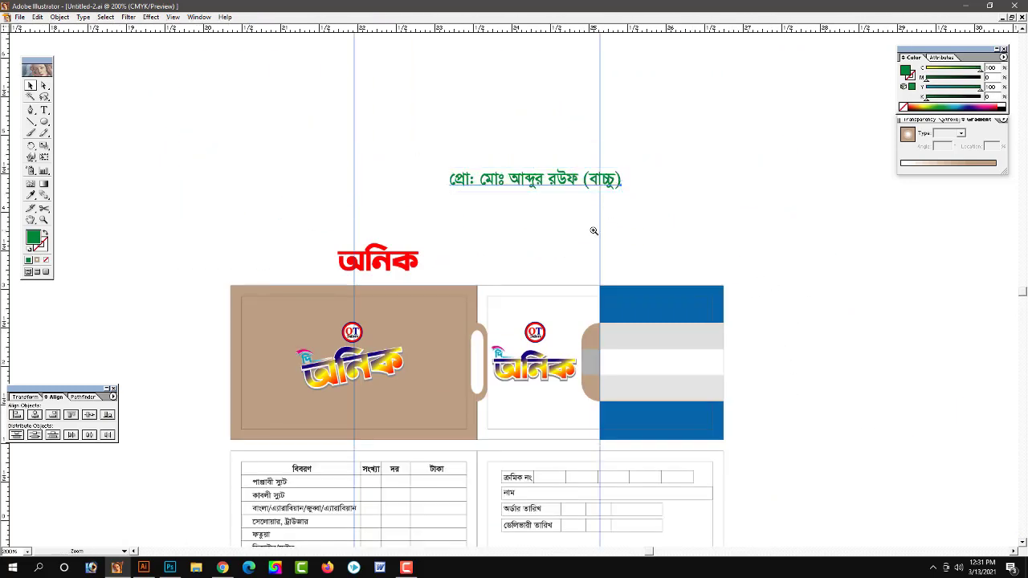
pyautogui.hotkey('ctrl', '+')
pyautogui.moveTo(610, 306); pyautogui.dragTo(648, 286)
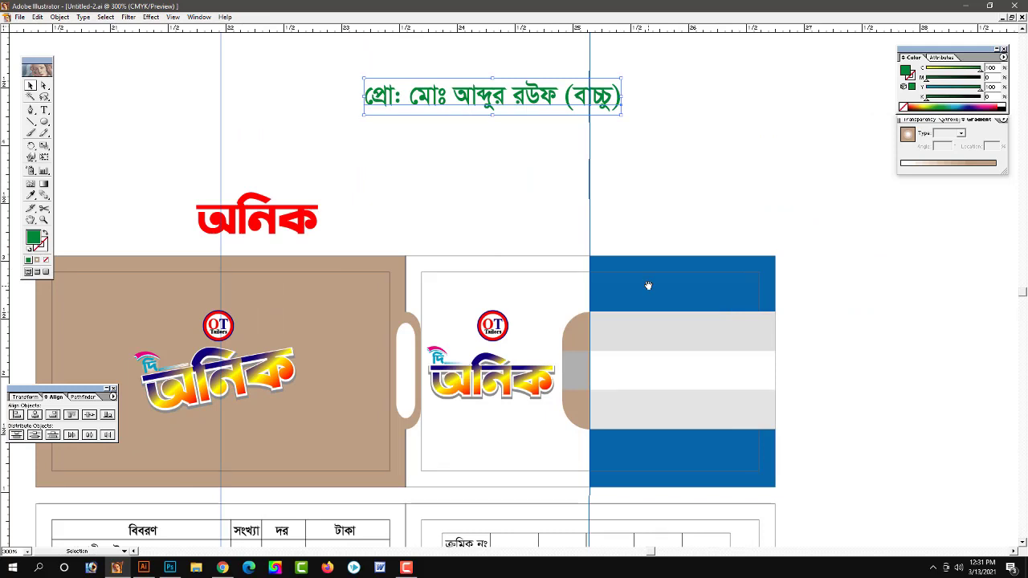
# Step: Delete the 'প্রো:' prefix from the name and move the name onto the blue band's grey stripe
pyautogui.press('t')
pyautogui.moveTo(365, 95); pyautogui.dragTo(410, 95)
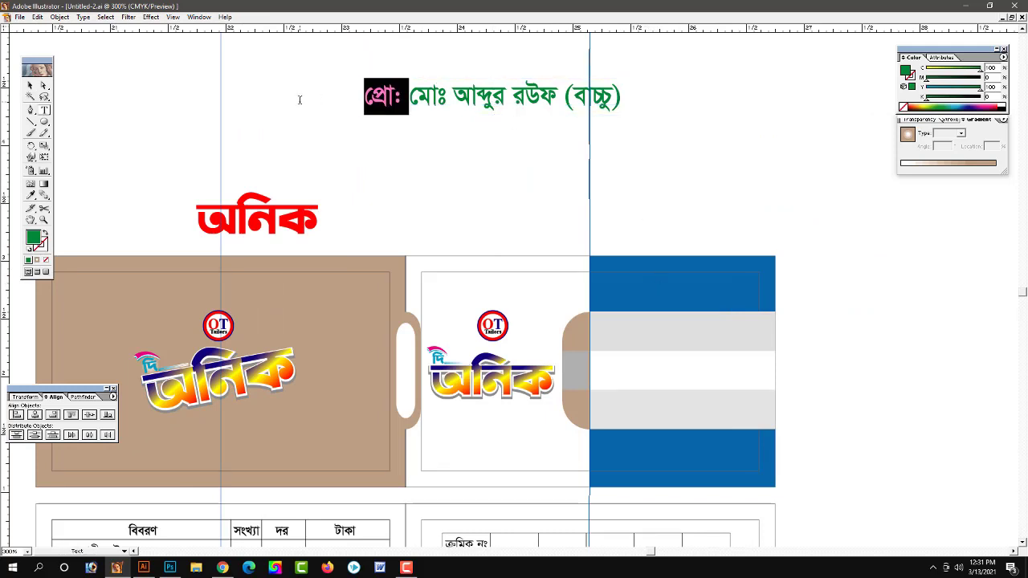
pyautogui.press('Delete')
pyautogui.press('Escape')
pyautogui.moveTo(564, 91); pyautogui.dragTo(718, 324)
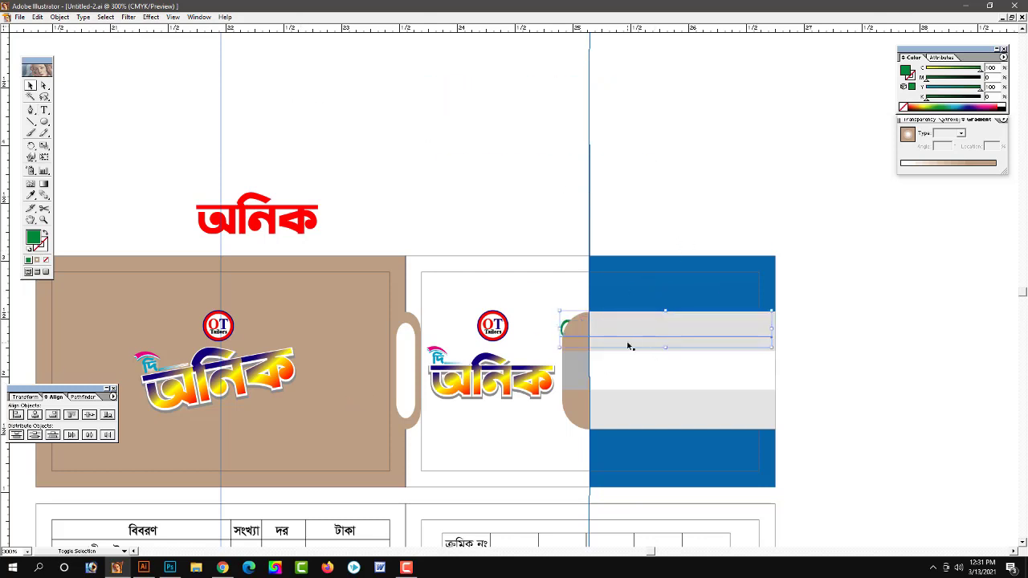
pyautogui.moveTo(628, 346); pyautogui.dragTo(628, 338)
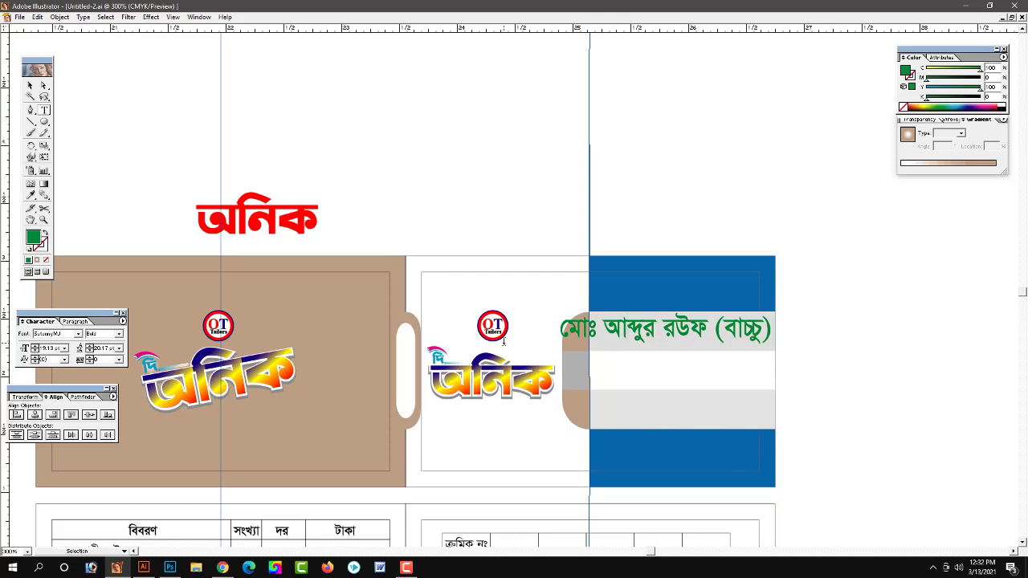
pyautogui.hotkey('ctrl', 'z')
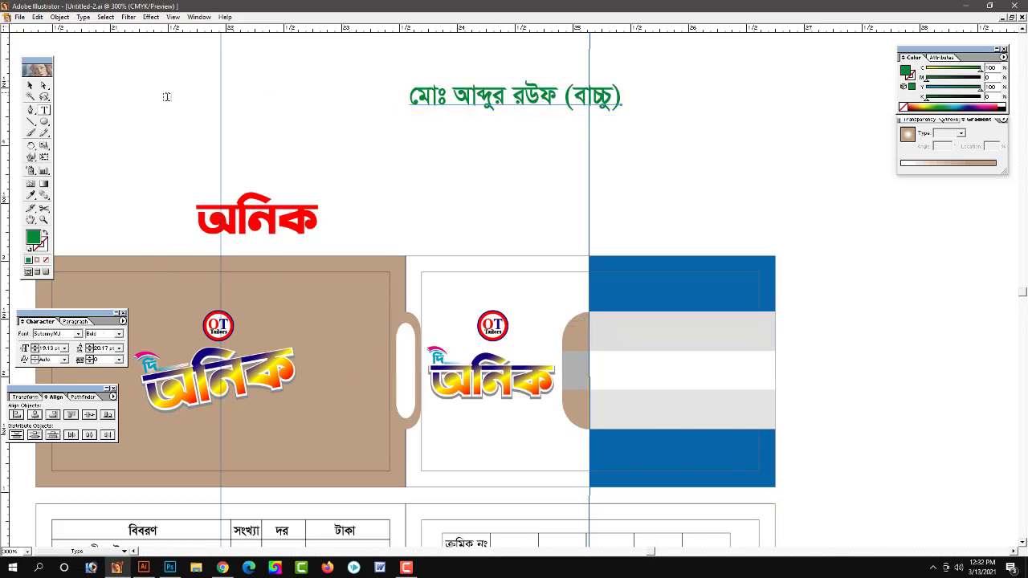
pyautogui.click(30, 85)
pyautogui.moveTo(562, 95); pyautogui.dragTo(718, 330)
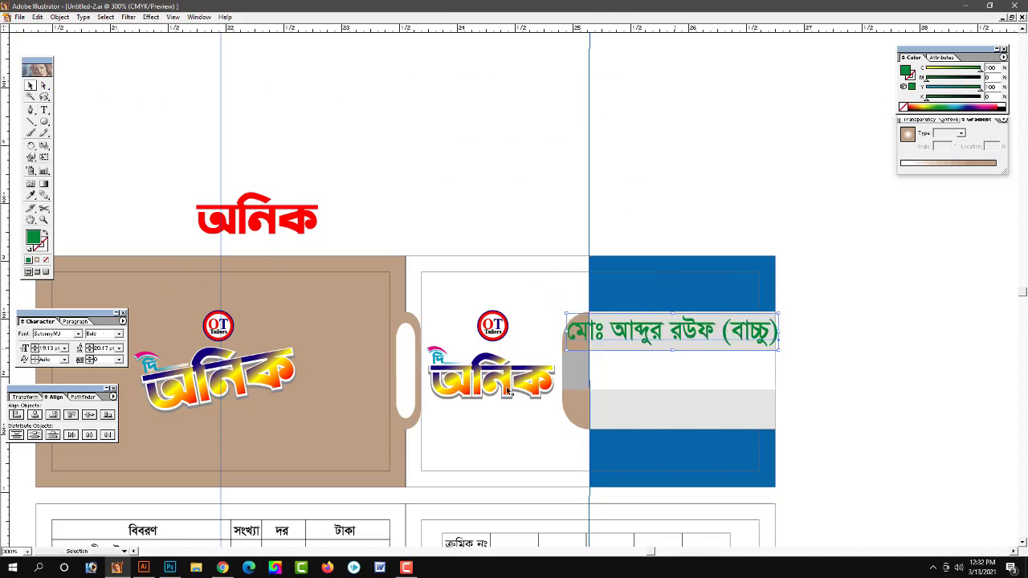
# Step: Set the owner's name to 18 pt with a black fill
pyautogui.write('18')
pyautogui.press('Return')
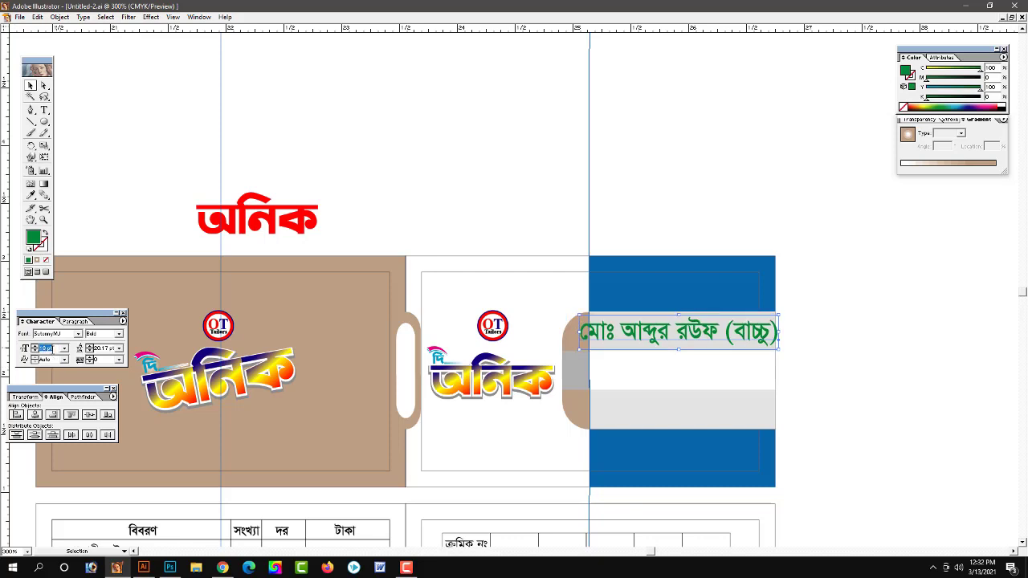
pyautogui.hotkey('ctrl', '=')
pyautogui.moveTo(666, 349)
pyautogui.mouseDown()
pyautogui.moveTo(778, 279)
pyautogui.moveTo(769, 245)
pyautogui.mouseUp()
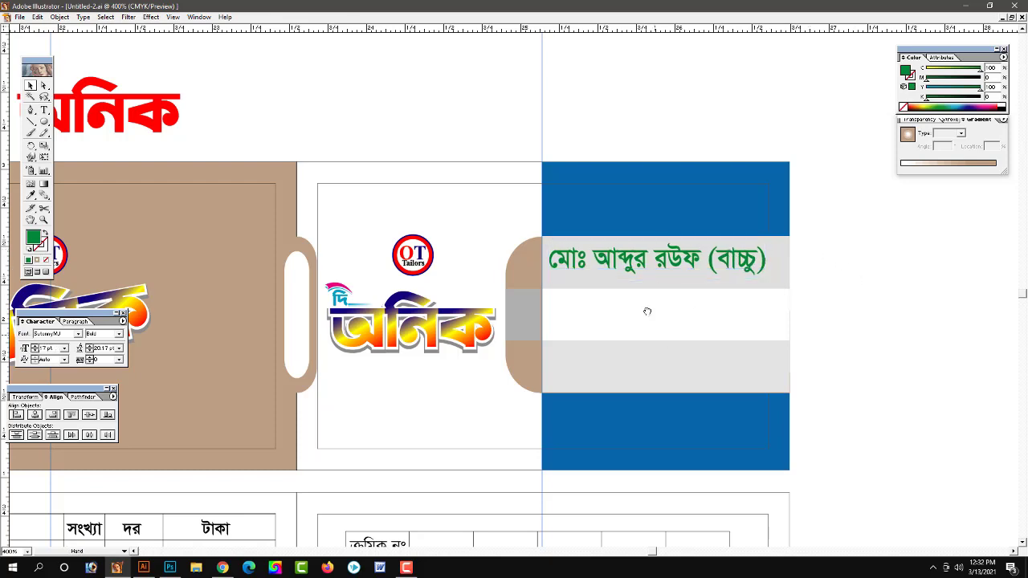
pyautogui.moveTo(647, 312); pyautogui.dragTo(635, 286)
pyautogui.click(1004, 105)
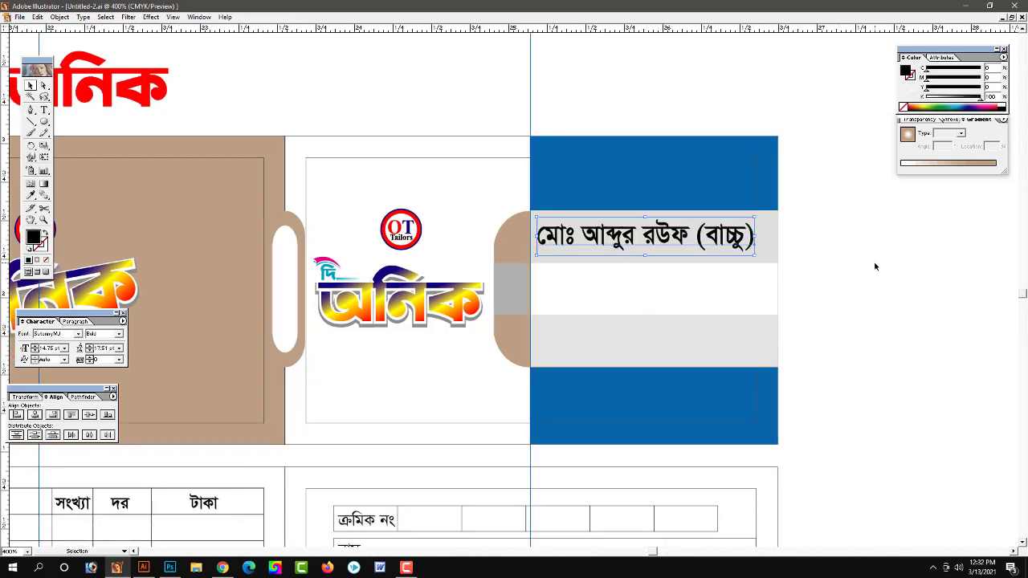
pyautogui.click(872, 264)
pyautogui.hotkey('ctrl', '-')
pyautogui.moveTo(647, 329)
pyautogui.mouseDown()
pyautogui.moveTo(559, 329)
pyautogui.moveTo(595, 328)
pyautogui.mouseUp()
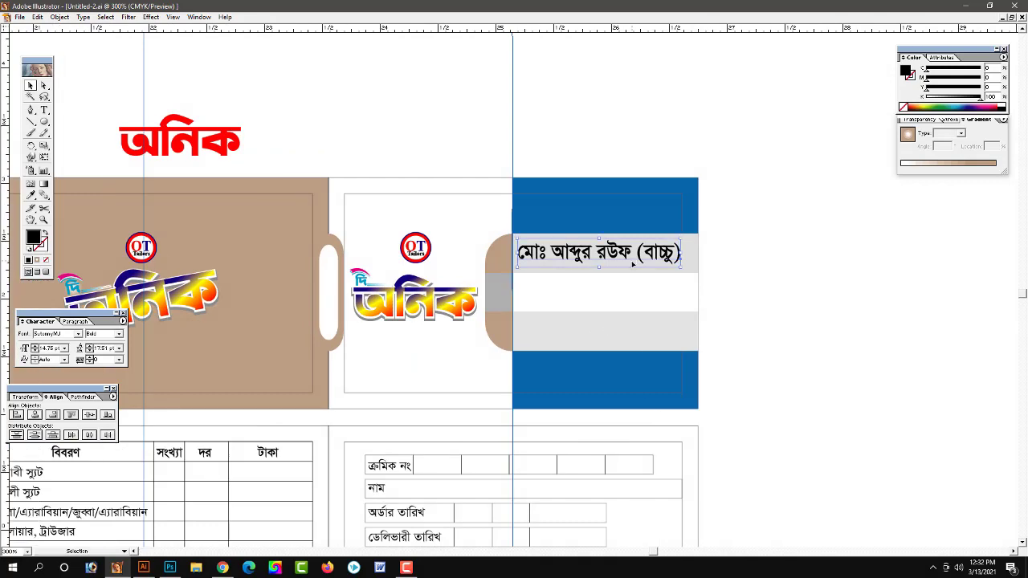
pyautogui.hotkey('ctrl', '+')
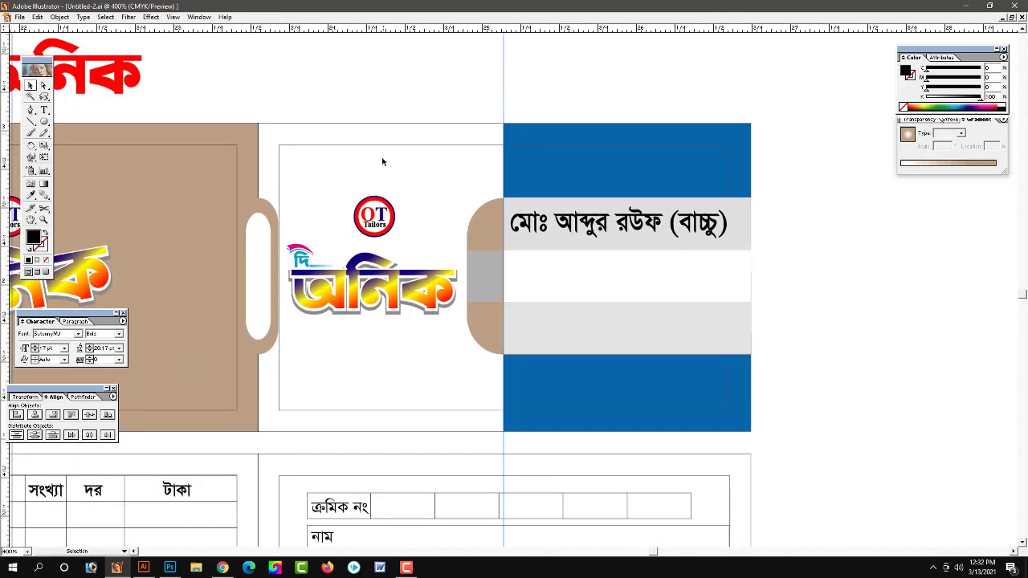
pyautogui.hotkey('ctrl', '-')
pyautogui.hotkey('ctrl', '-')
# Step: Delete the red অনিক title and bring the জেন্টস এন্ড লেডিস text block beside the bag design
pyautogui.click(432, 184)
pyautogui.press('Delete')
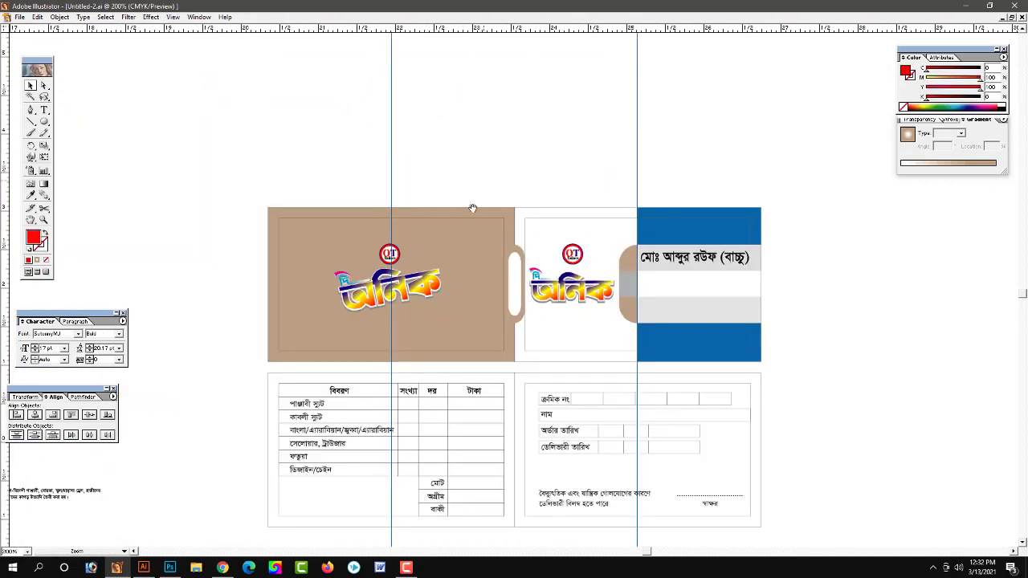
pyautogui.moveTo(271, 355); pyautogui.dragTo(412, 251)
pyautogui.moveTo(307, 344)
pyautogui.mouseDown()
pyautogui.moveTo(337, 282)
pyautogui.moveTo(305, 314)
pyautogui.moveTo(332, 326)
pyautogui.moveTo(273, 350)
pyautogui.moveTo(284, 275)
pyautogui.mouseUp()
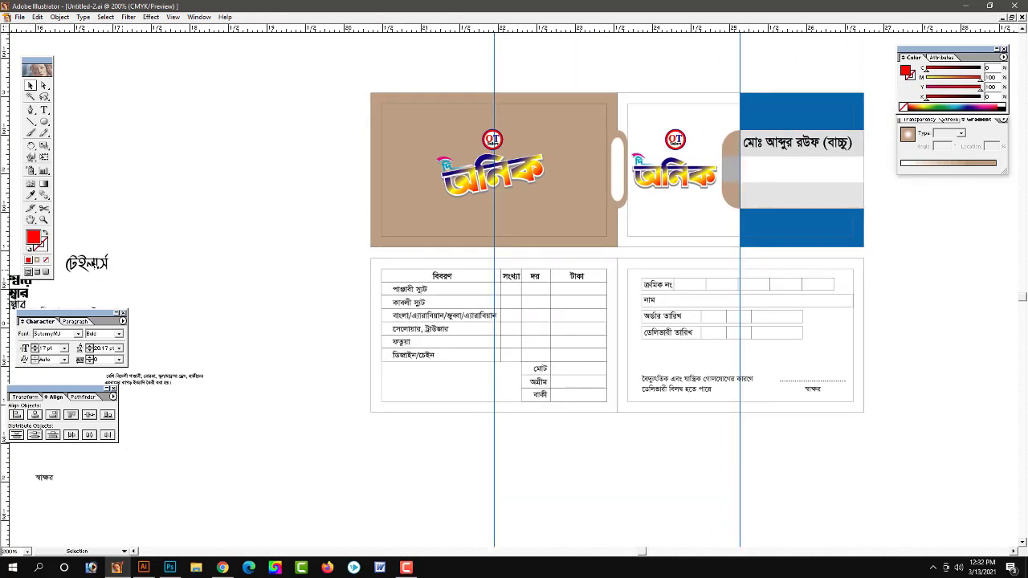
pyautogui.click(97, 265)
pyautogui.moveTo(266, 232); pyautogui.dragTo(436, 272)
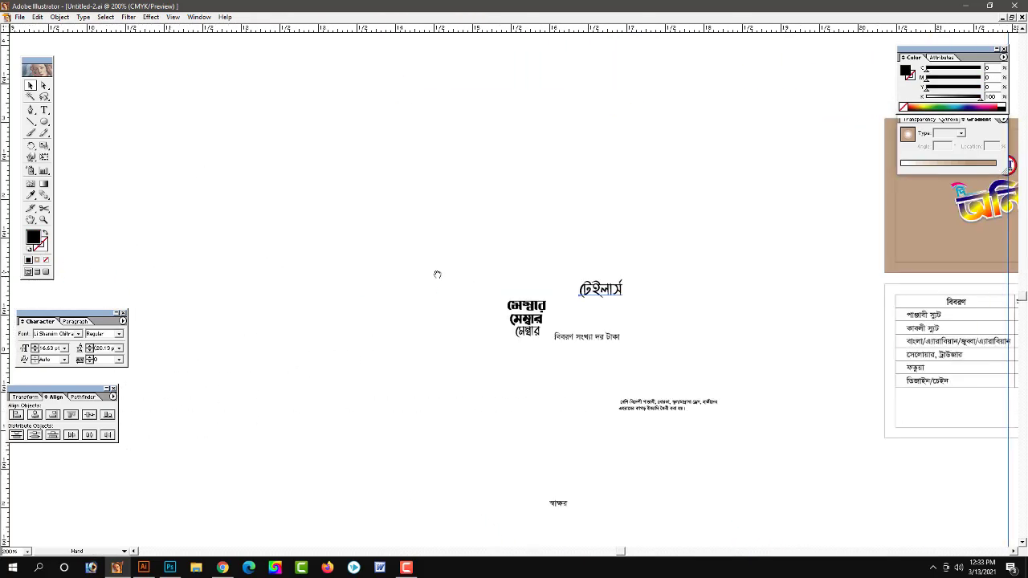
pyautogui.hotkey('ctrl', '-')
pyautogui.hotkey('ctrl', '-')
pyautogui.moveTo(271, 305); pyautogui.dragTo(538, 318)
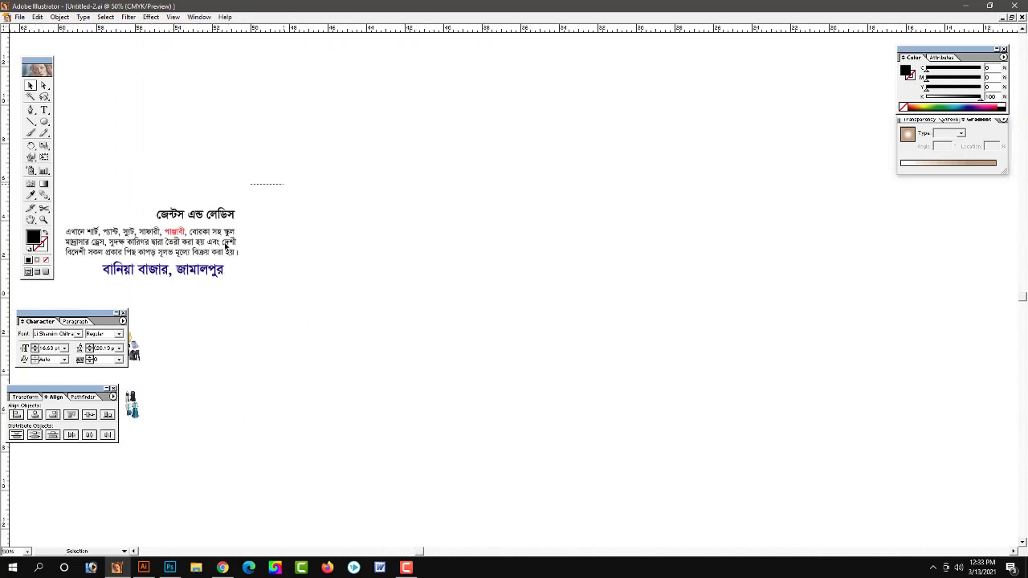
pyautogui.moveTo(362, 328)
pyautogui.mouseDown()
pyautogui.moveTo(744, 267)
pyautogui.moveTo(256, 267)
pyautogui.mouseUp()
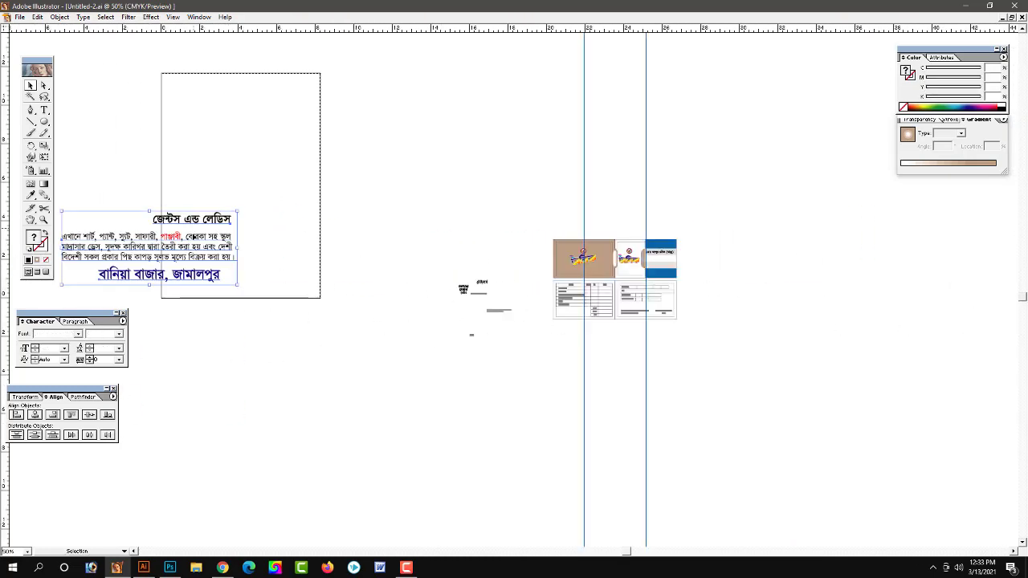
pyautogui.moveTo(506, 183)
pyautogui.mouseDown()
pyautogui.moveTo(632, 207)
pyautogui.moveTo(613, 245)
pyautogui.mouseUp()
pyautogui.hotkey('ctrl', '+')
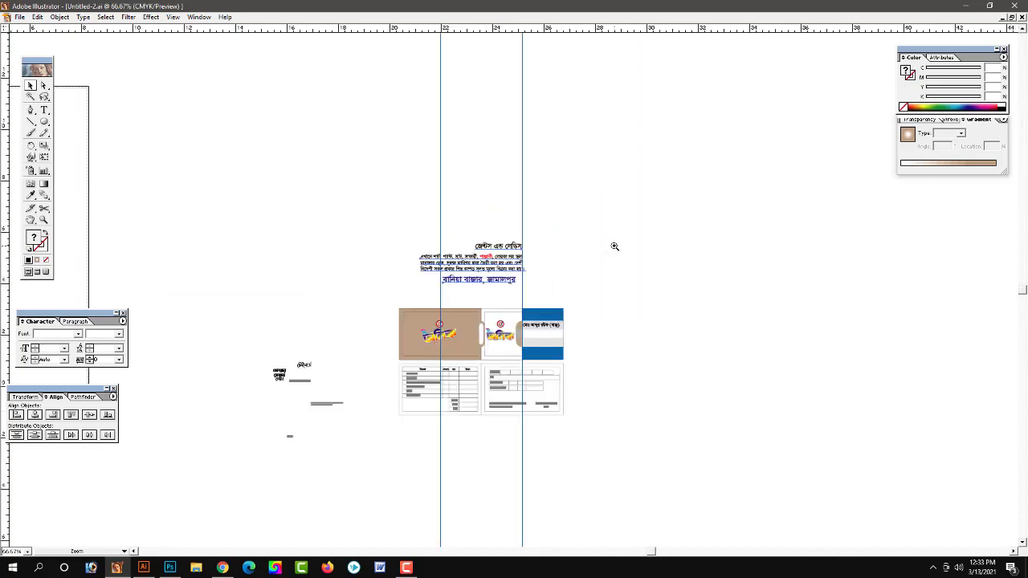
pyautogui.hotkey('ctrl', '+')
pyautogui.moveTo(689, 133); pyautogui.dragTo(602, 96)
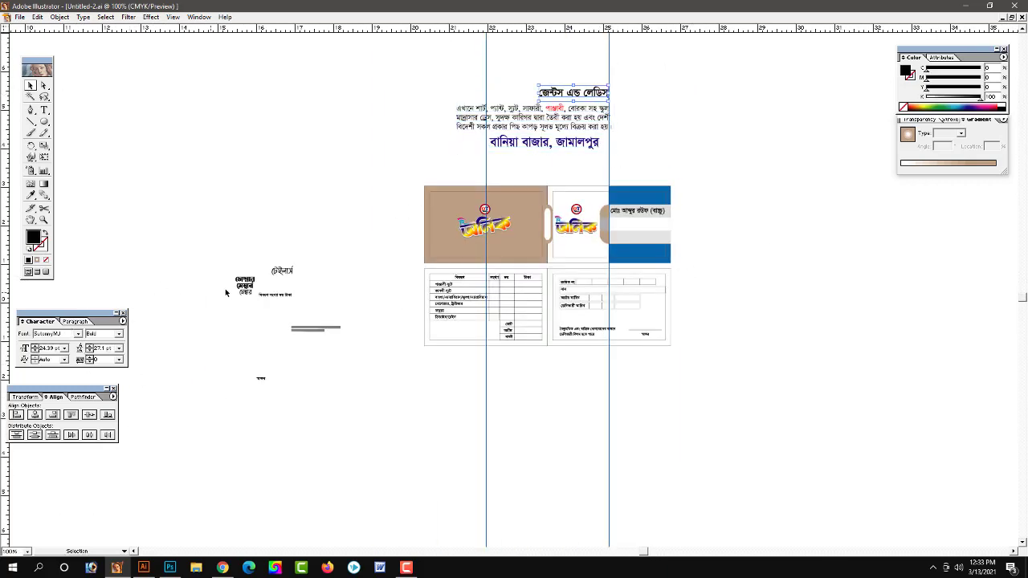
# Step: Move the জেন্টস এন্ড লেডিস line under the অনিক logo and shrink it to fit
pyautogui.click(572, 93)
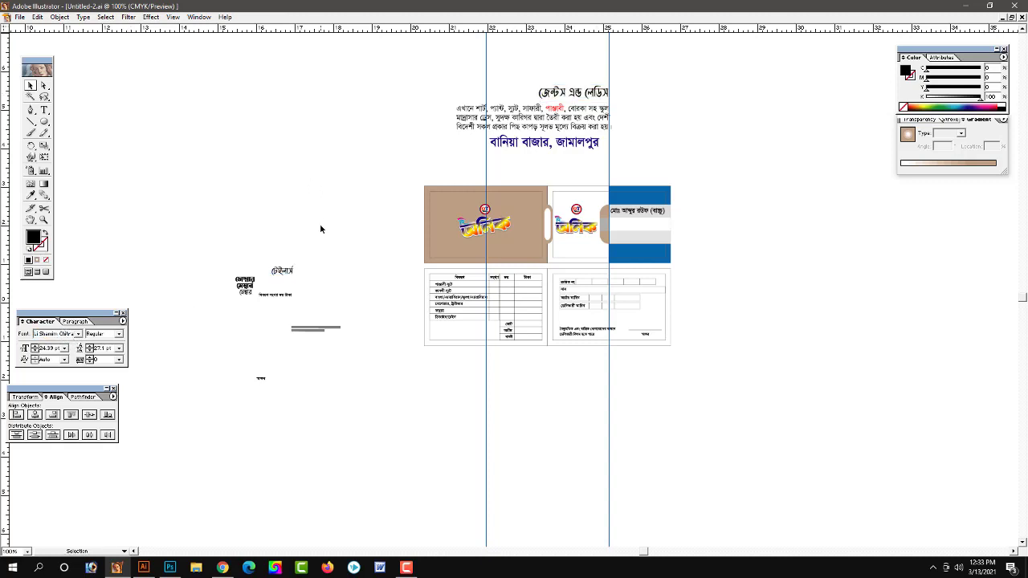
pyautogui.hscroll(1, 247, 268)
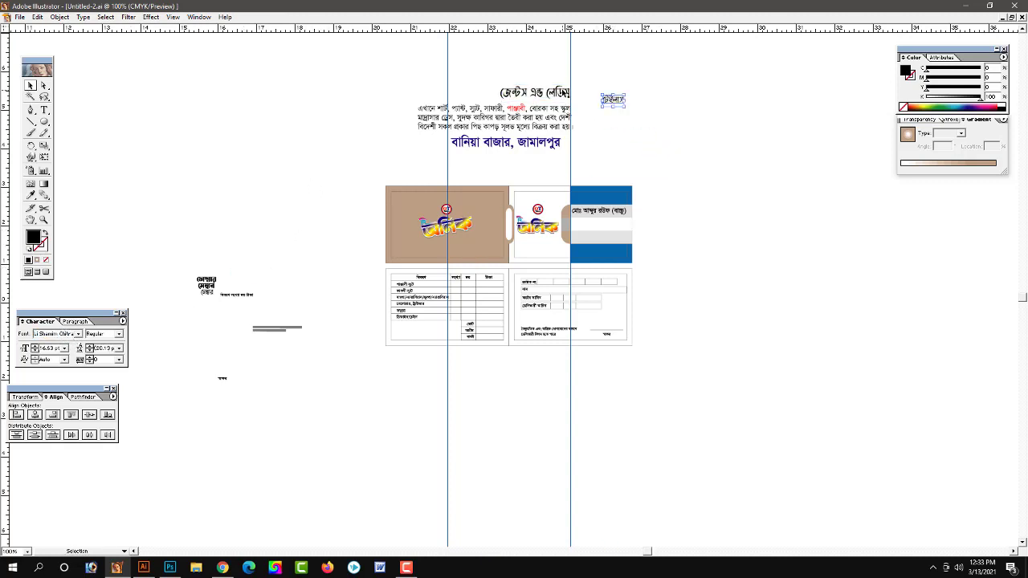
pyautogui.hotkey('ctrl', '=')
pyautogui.moveTo(554, 170); pyautogui.dragTo(533, 309)
pyautogui.hotkey('ctrl', '=')
pyautogui.hotkey('ctrl', '=')
pyautogui.hotkey('ctrl', '=')
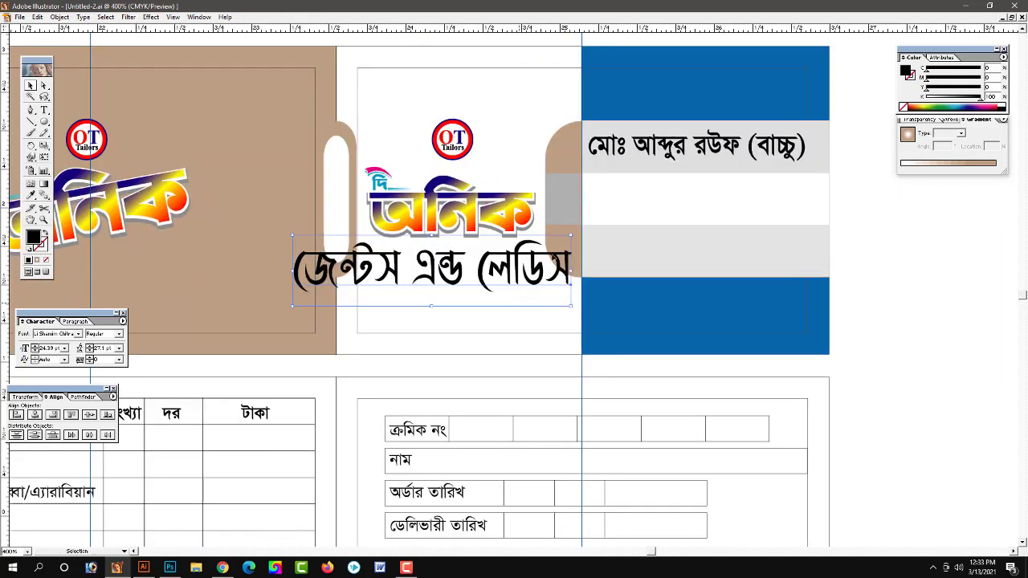
pyautogui.moveTo(567, 237); pyautogui.dragTo(500, 262)
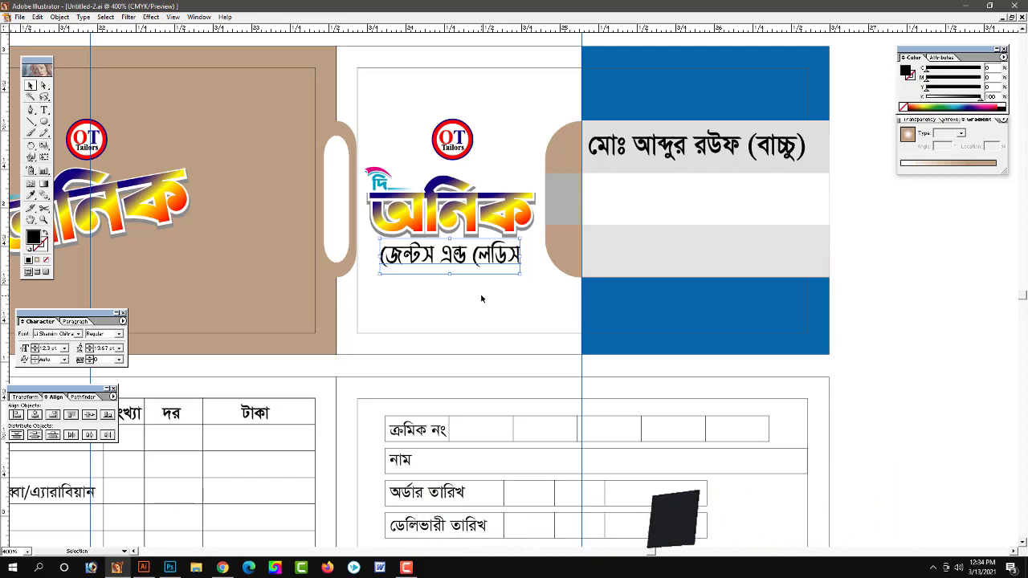
pyautogui.hotkey('ctrl', '+')
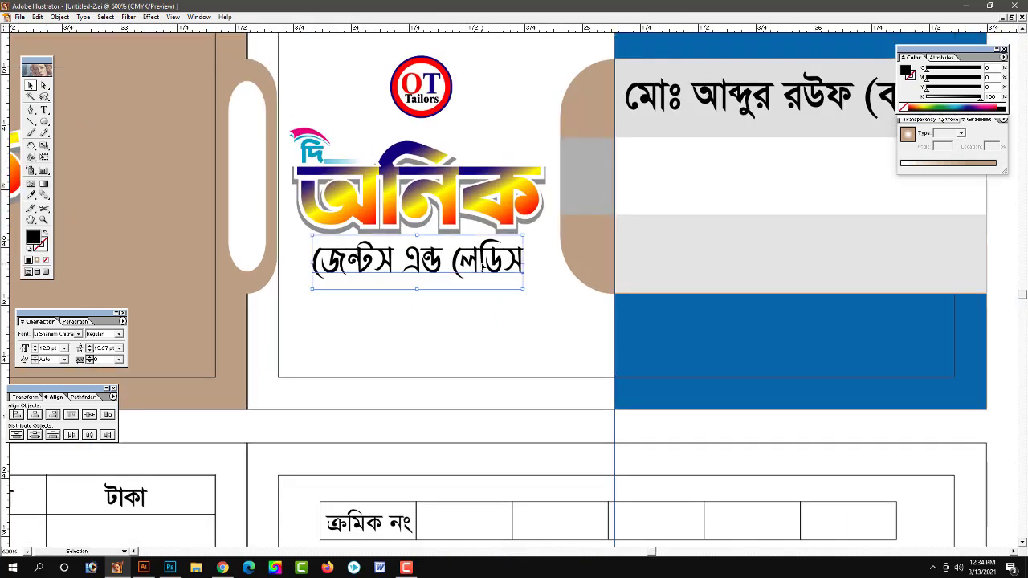
pyautogui.moveTo(526, 235); pyautogui.dragTo(522, 237)
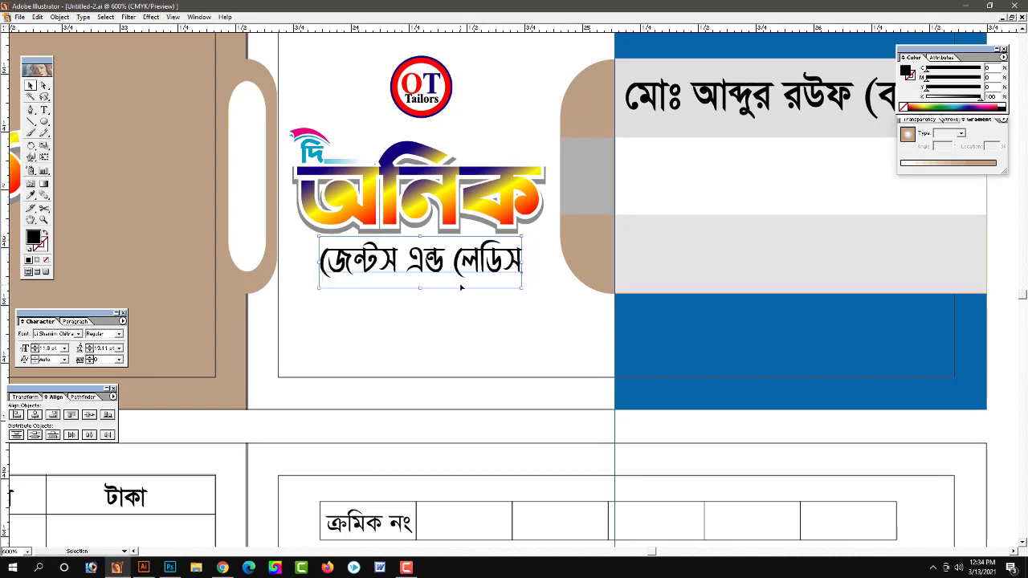
# Step: Check the subtitle's fit under the logo and give it a red fill
pyautogui.click(394, 330)
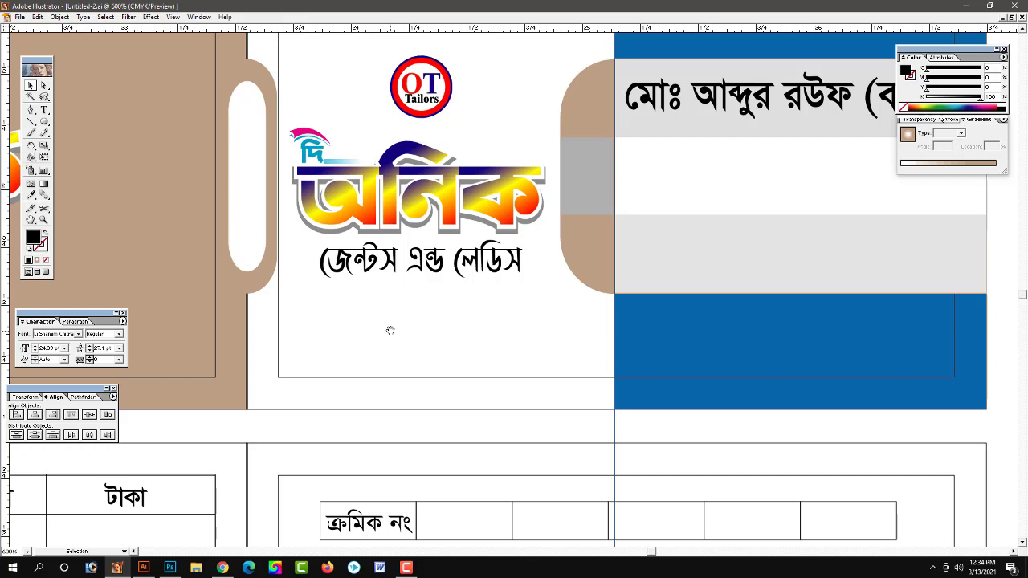
pyautogui.hscroll(2, 507, 266)
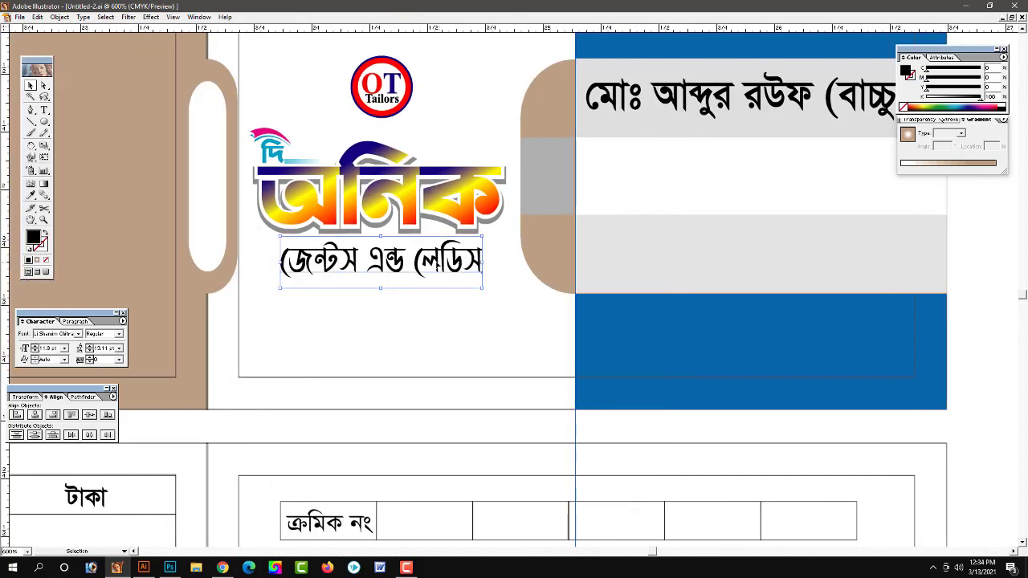
pyautogui.click(407, 277)
pyautogui.click(404, 322)
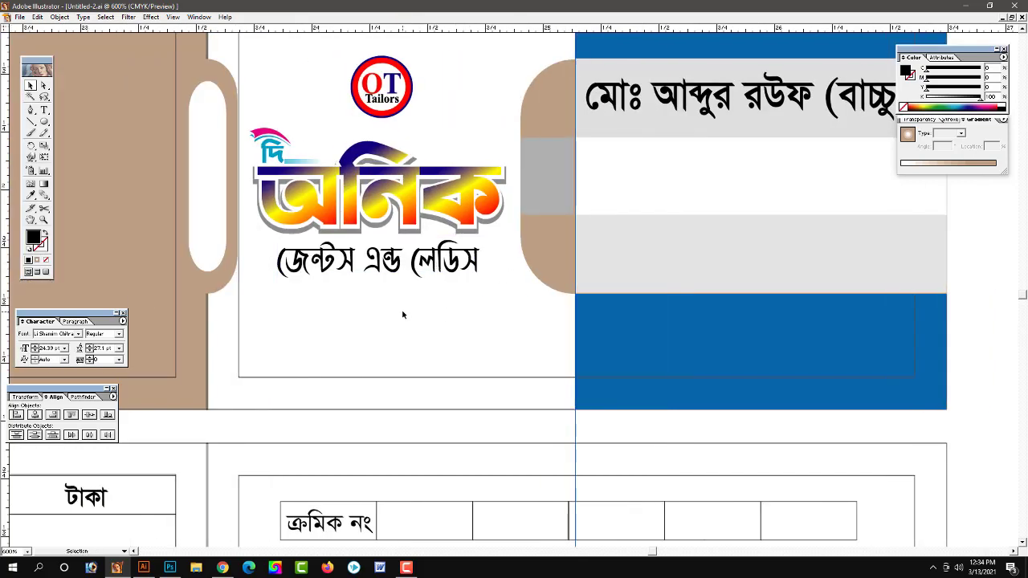
pyautogui.hscroll(1, 427, 296)
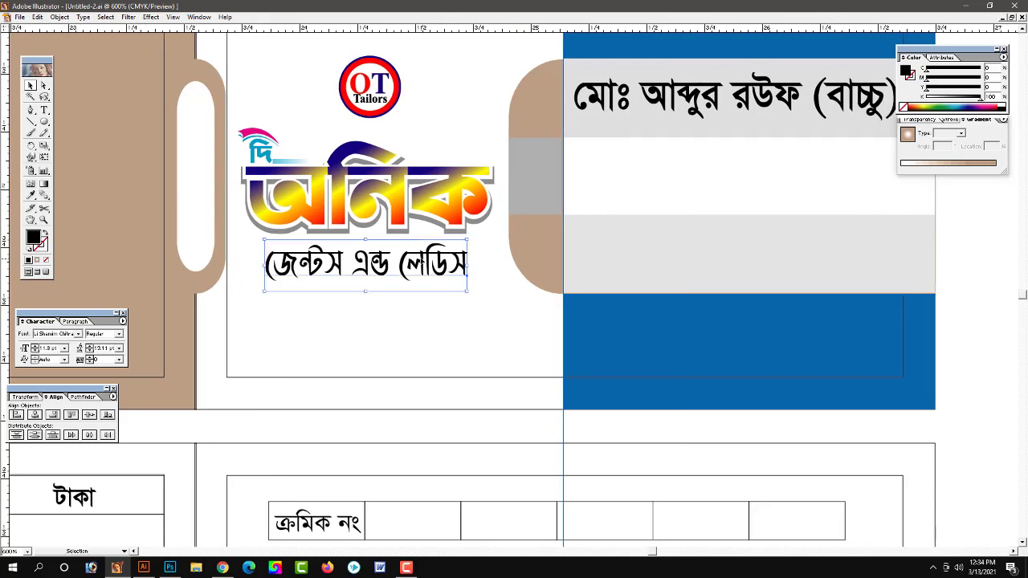
pyautogui.moveTo(432, 312); pyautogui.dragTo(444, 325)
pyautogui.click(459, 281)
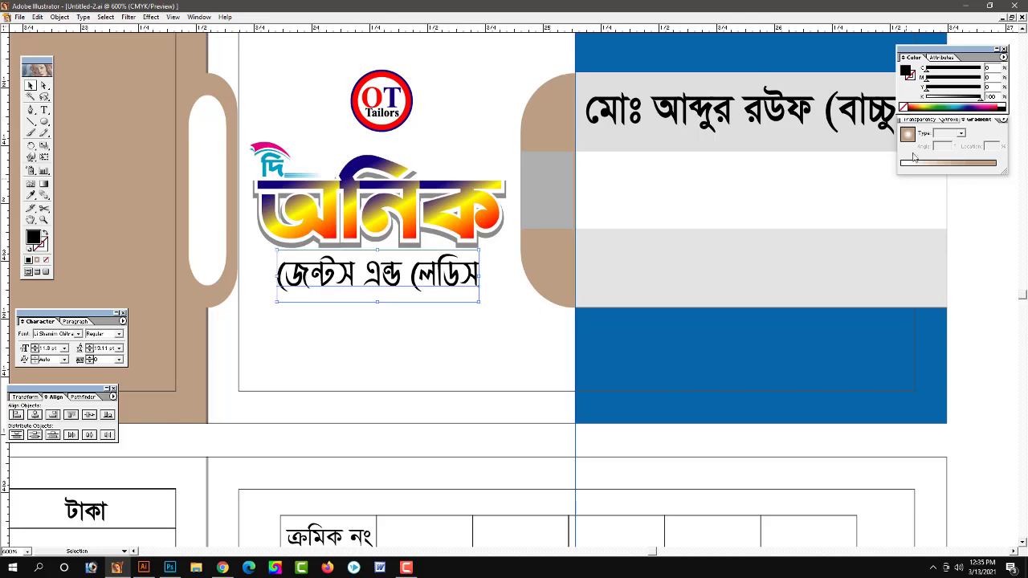
pyautogui.moveTo(950, 97); pyautogui.dragTo(925, 96)
# Step: Finish the subtitle's red fill and zoom out to find the টেইলার্স word
pyautogui.click(995, 107)
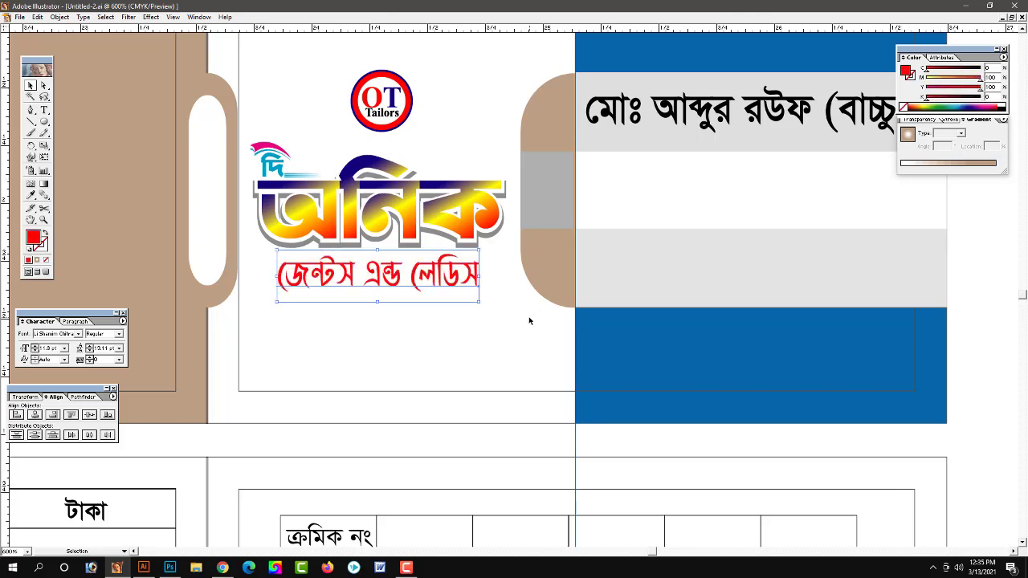
pyautogui.hotkey('ctrl', 'shift', 'a')
pyautogui.hotkey('ctrl', '-')
pyautogui.moveTo(450, 305); pyautogui.dragTo(557, 319)
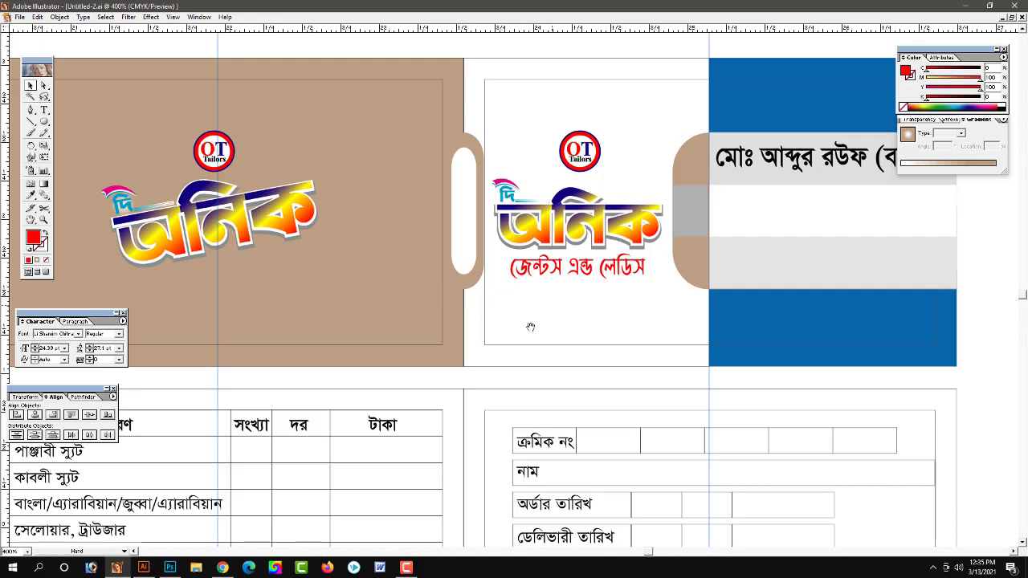
pyautogui.moveTo(530, 327); pyautogui.dragTo(555, 326)
pyautogui.hotkey('ctrl', '-')
pyautogui.moveTo(632, 159); pyautogui.dragTo(696, 215)
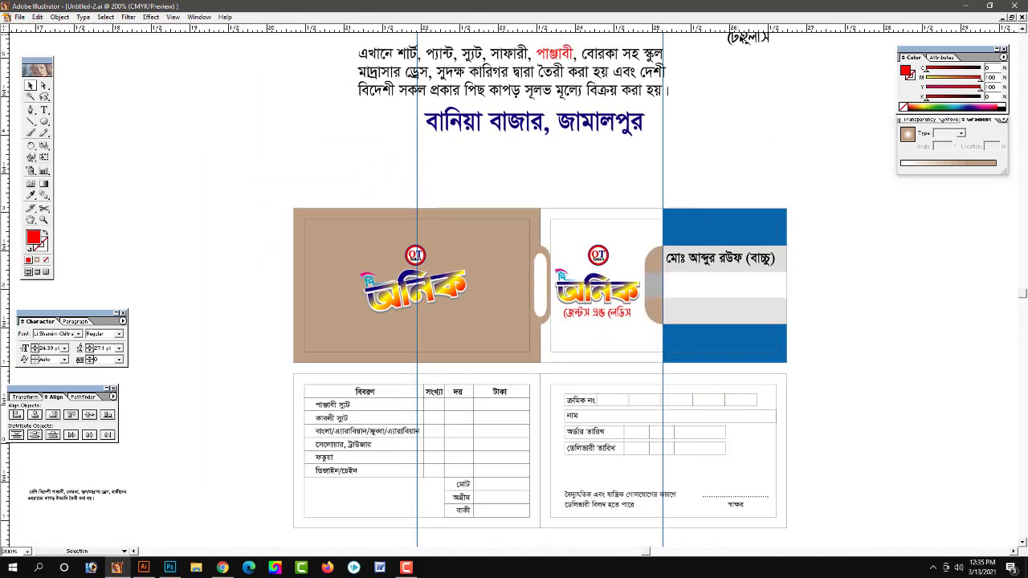
pyautogui.moveTo(747, 38); pyautogui.dragTo(708, 168)
# Step: Append 'টেইলার্স' to the red subtitle and centre the line under the logo
pyautogui.hotkey('ctrl', '+')
pyautogui.click(594, 300)
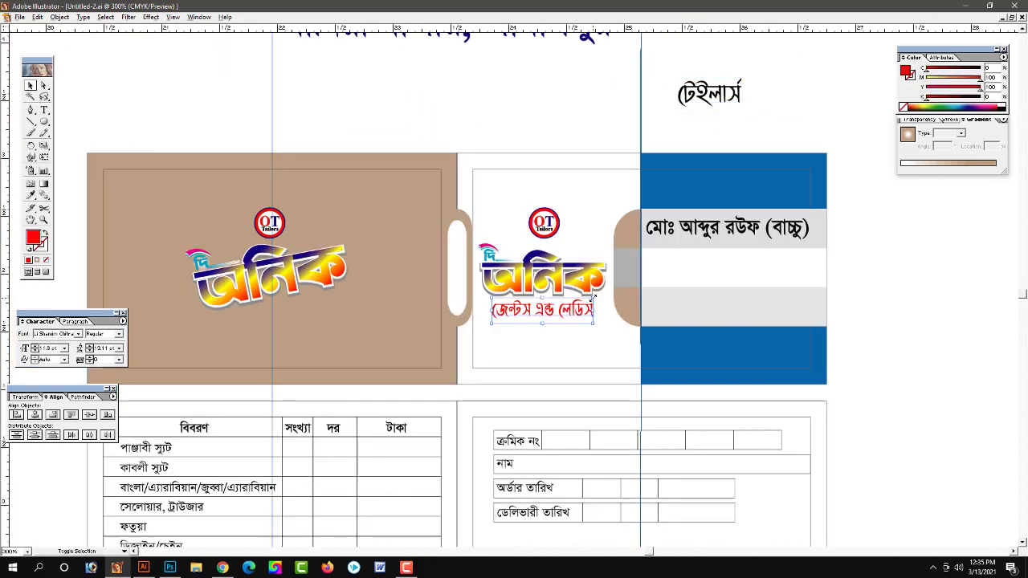
pyautogui.keyDown('shift'); pyautogui.click(594, 300); pyautogui.keyUp('shift')
pyautogui.hotkey('ctrl', '+')
pyautogui.write('টেইলার্স')
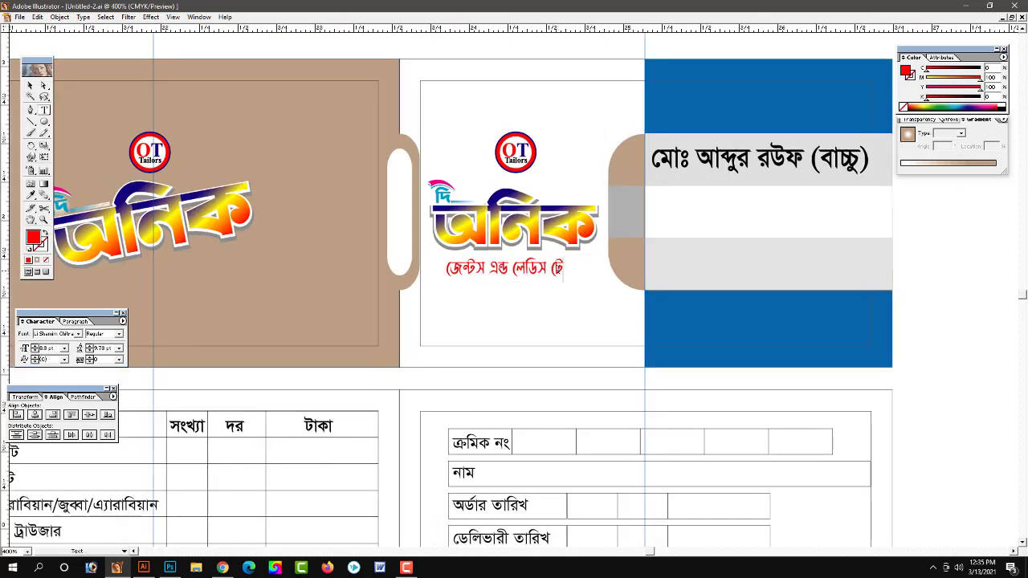
pyautogui.press('Escape')
pyautogui.moveTo(552, 273); pyautogui.dragTo(579, 273)
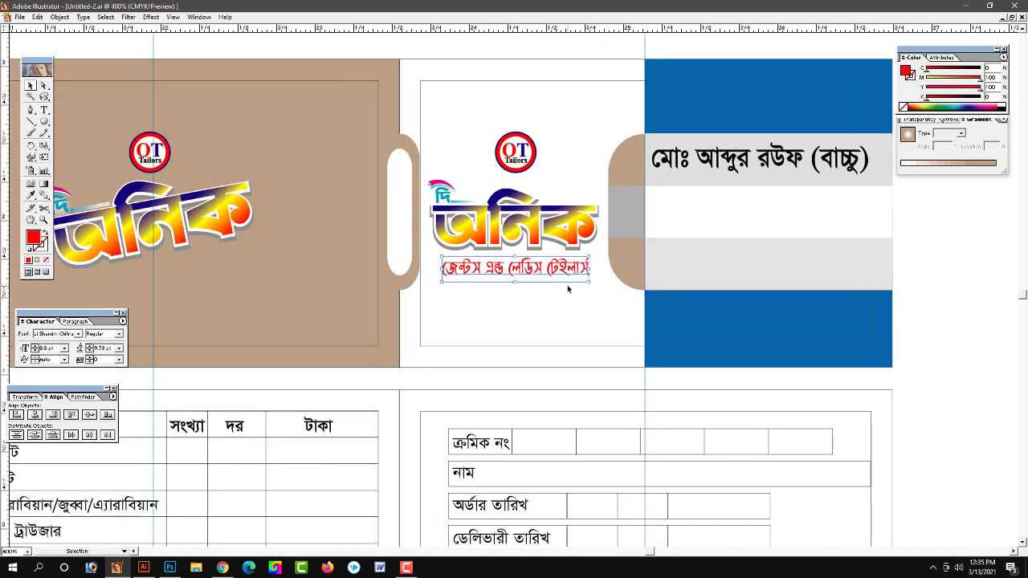
pyautogui.click(548, 310)
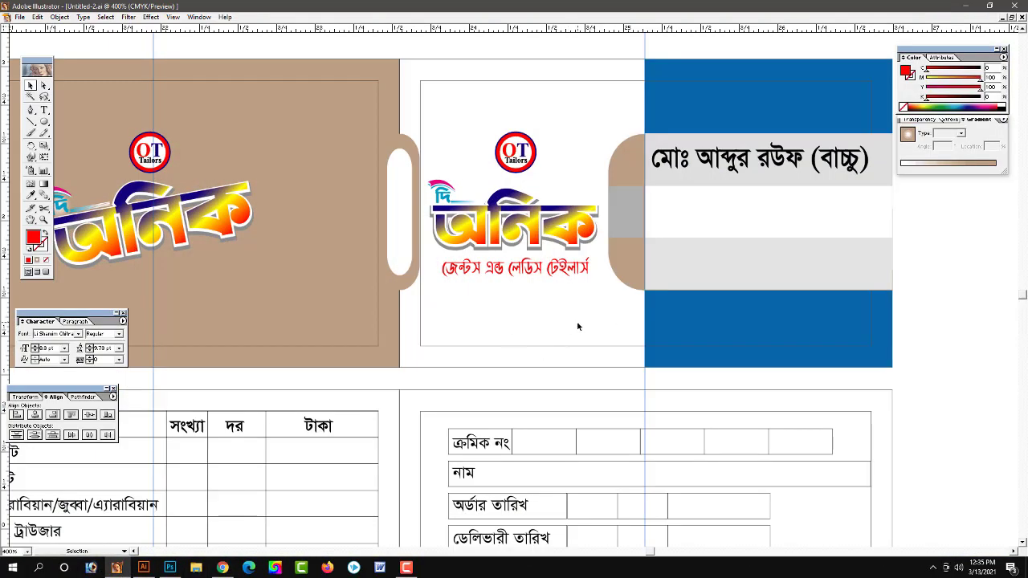
pyautogui.hscroll(-2, 576, 327)
# Step: Copy the red tagline onto the brown card, tilted beneath the অনিক title
pyautogui.moveTo(580, 268)
pyautogui.mouseDown()
pyautogui.moveTo(255, 279)
pyautogui.moveTo(285, 273)
pyautogui.mouseUp()
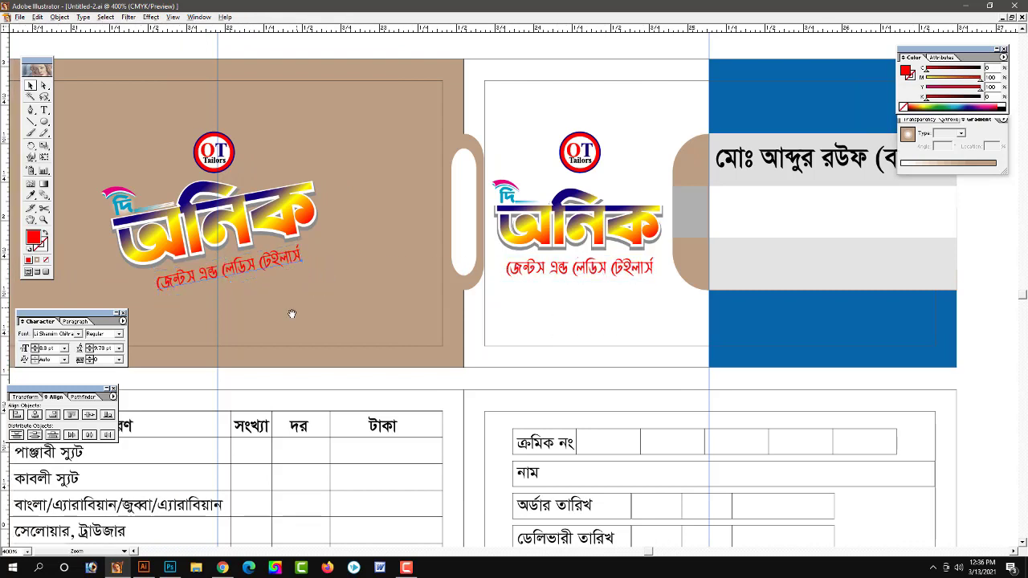
pyautogui.hotkey('ctrl', '+')
pyautogui.hotkey('ctrl', 'z')
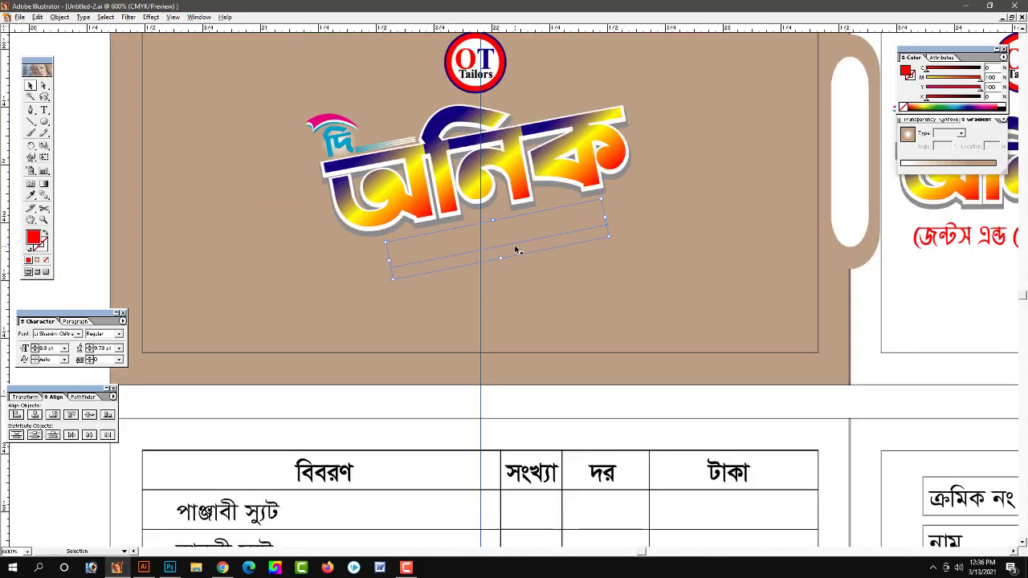
pyautogui.moveTo(515, 250); pyautogui.dragTo(512, 279)
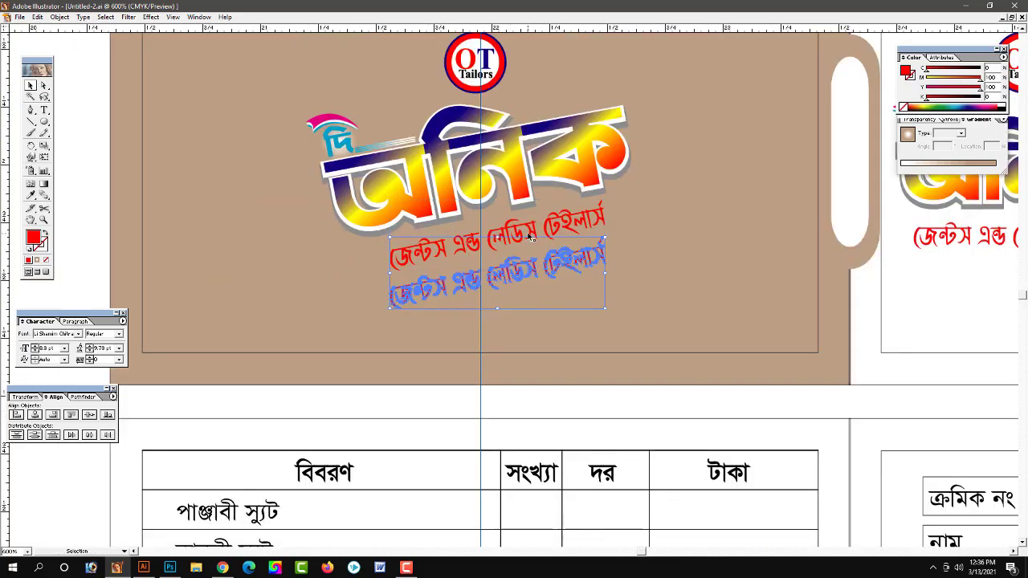
# Step: Try a white fill and stroke on the tagline, then undo back to the tilted red version
pyautogui.click(963, 104)
pyautogui.click(1004, 98)
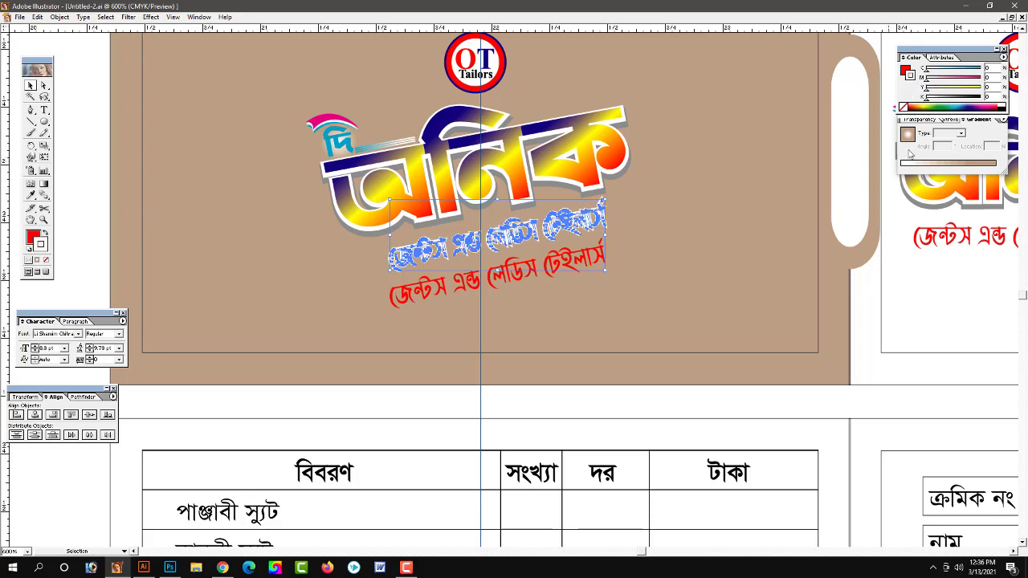
pyautogui.click(951, 120)
pyautogui.hotkey('ctrl', 'z')
pyautogui.hotkey('ctrl', 'z')
pyautogui.hotkey('ctrl', 'z')
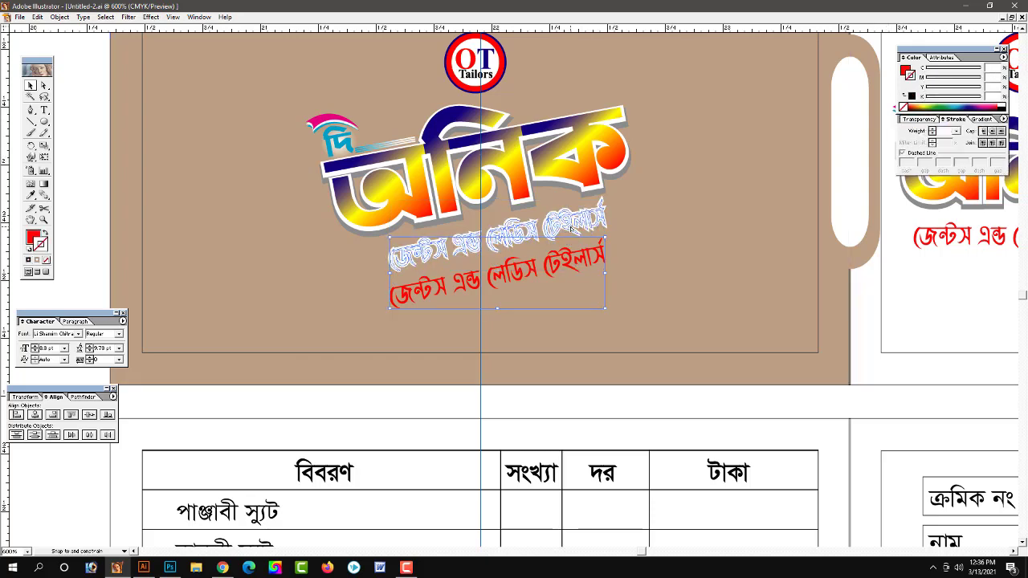
pyautogui.hotkey('ctrl', 'z')
# Step: Deselect the tagline and zoom out to view the whole card
pyautogui.click(611, 283)
pyautogui.hotkey('ctrl', '-')
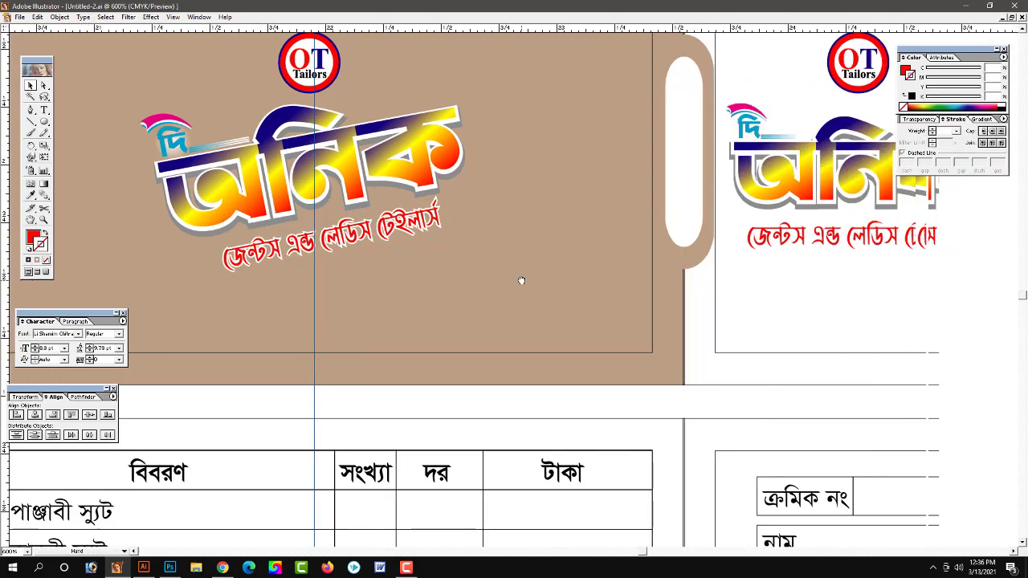
pyautogui.scroll(3, 464, 289)
pyautogui.hscroll(2, 464, 289)
pyautogui.hscroll(2, 397, 302)
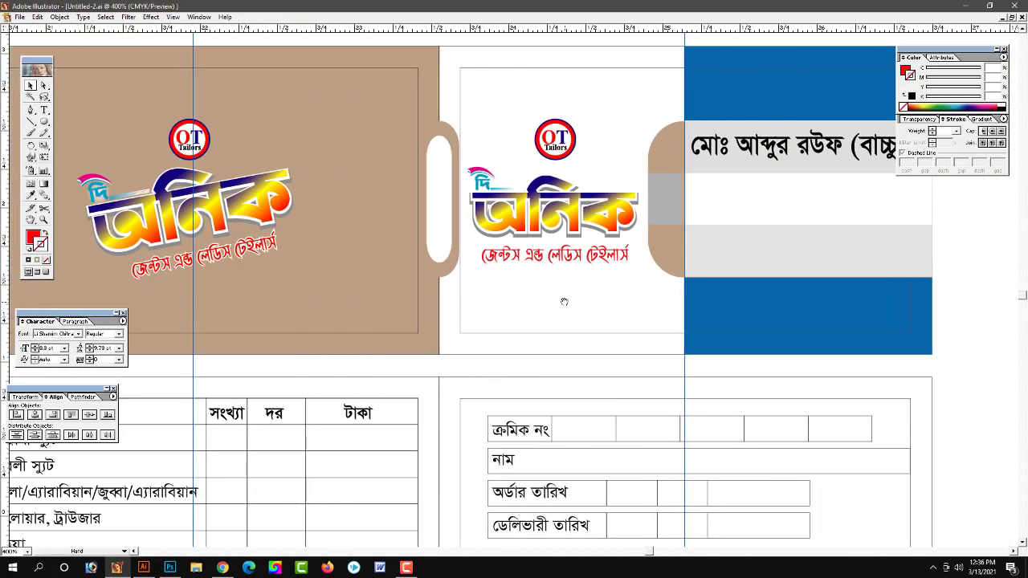
pyautogui.hscroll(1, 564, 302)
# Step: Move the বানিয়া বাজার, জামালপুর address onto the blue banner's lower grey strip and scale it to fit
pyautogui.hscroll(2, 587, 303)
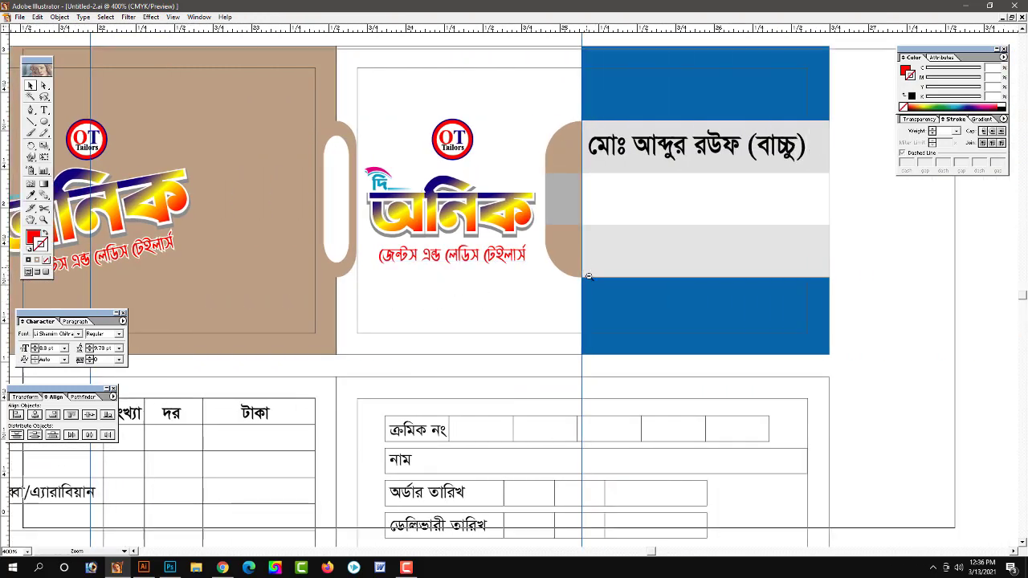
pyautogui.hotkey('ctrl', '-')
pyautogui.scroll(3, 513, 289)
pyautogui.moveTo(504, 55); pyautogui.dragTo(781, 376)
pyautogui.hotkey('ctrl', '+')
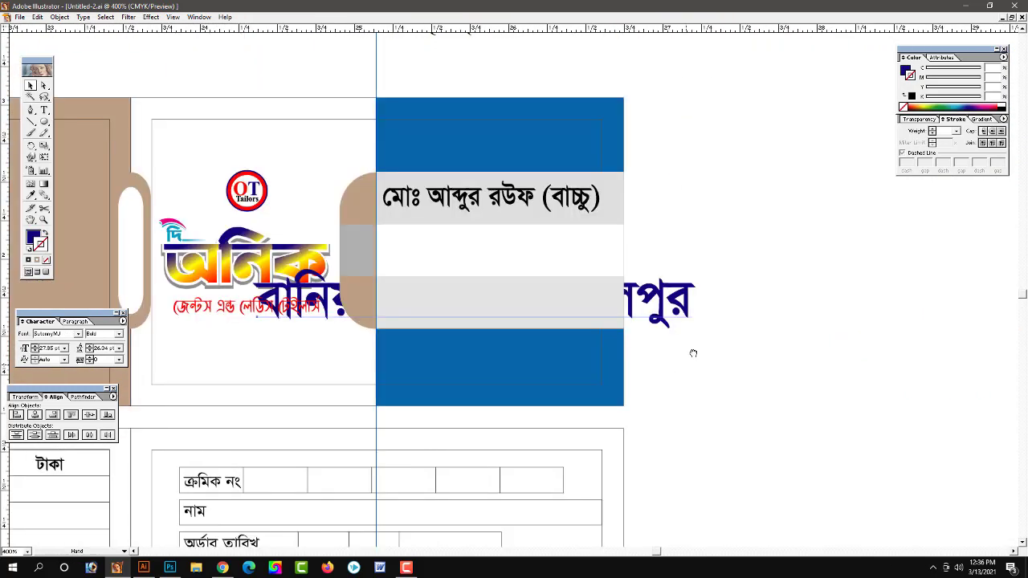
pyautogui.scroll(-1, 701, 346)
pyautogui.moveTo(703, 239); pyautogui.dragTo(614, 255)
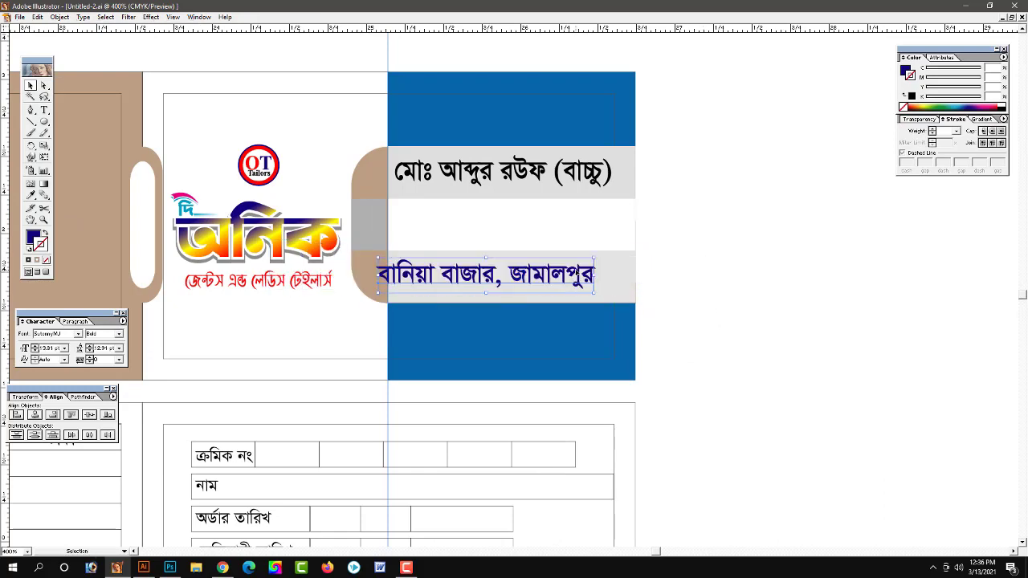
# Step: Switch the address text to a bolder font
pyautogui.hotkey('ctrl', '+')
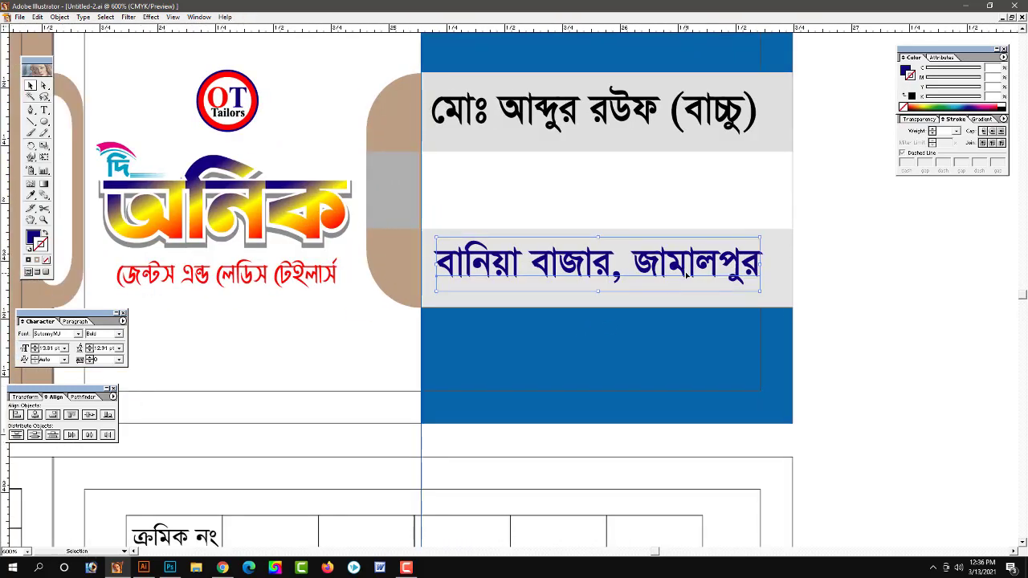
pyautogui.press('Down')
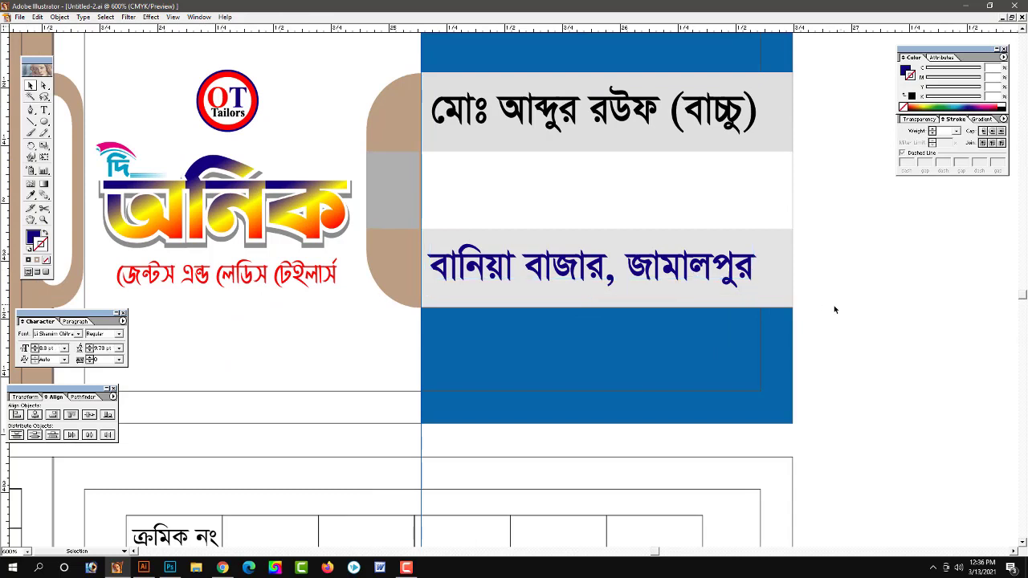
pyautogui.press('Down')
pyautogui.press('Down')
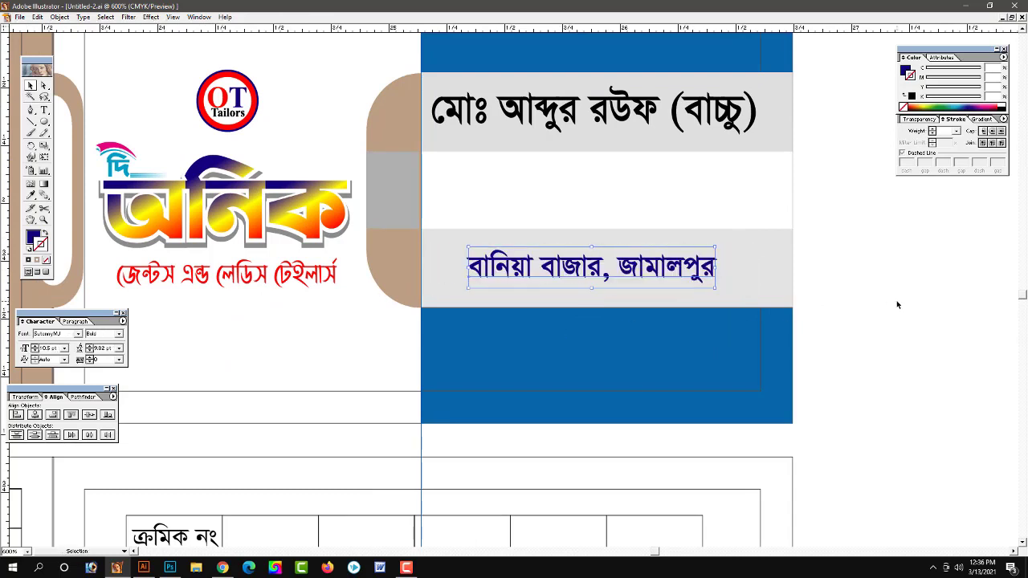
pyautogui.press('Down')
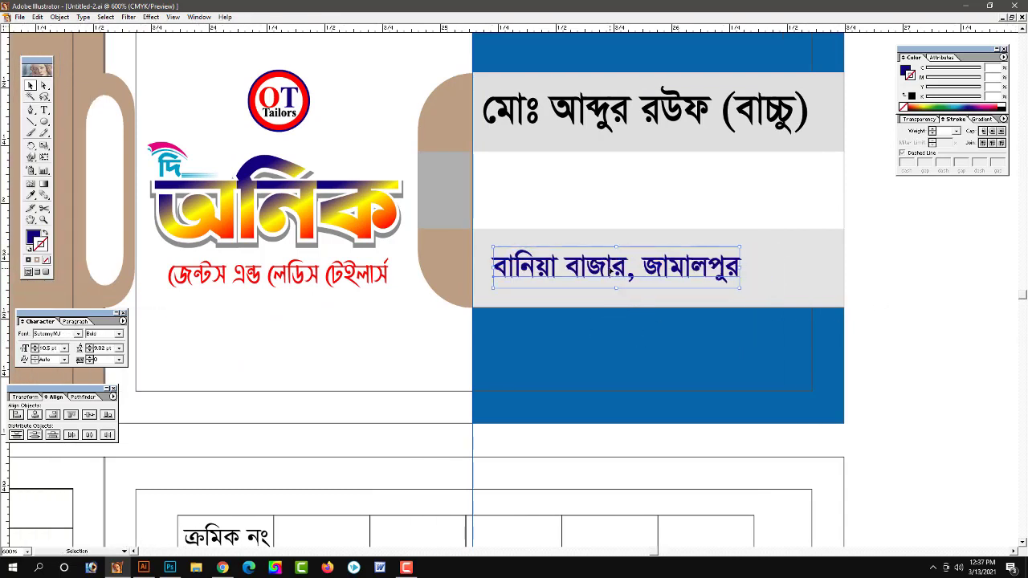
pyautogui.hotkey('ctrl', '-')
# Step: Open the Location icon from Desktop > V-card add > iCon > iCon Phone PSD, then close it
pyautogui.hotkey('ctrl', 'o')
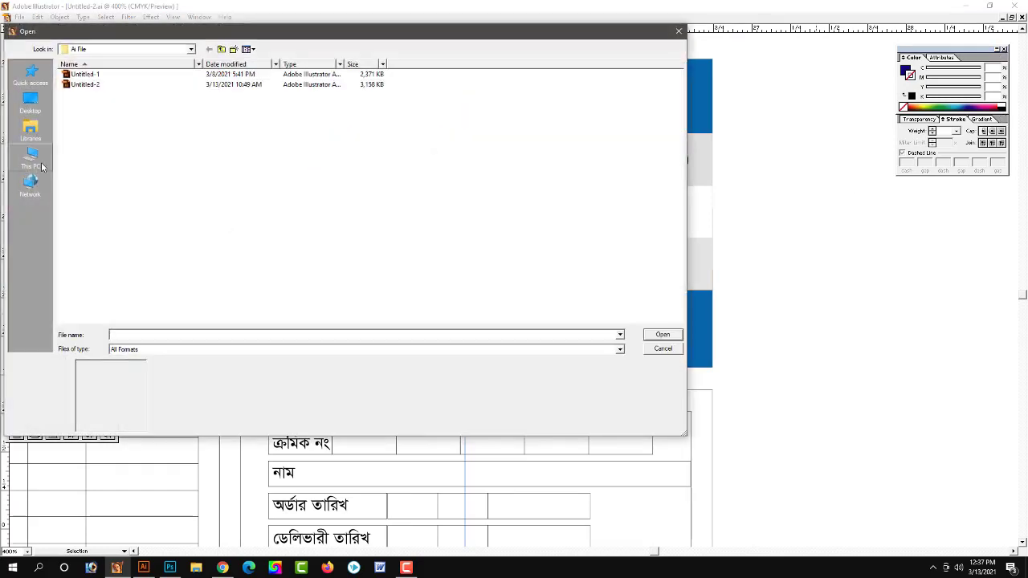
pyautogui.click(30, 102)
pyautogui.doubleClick(101, 159)
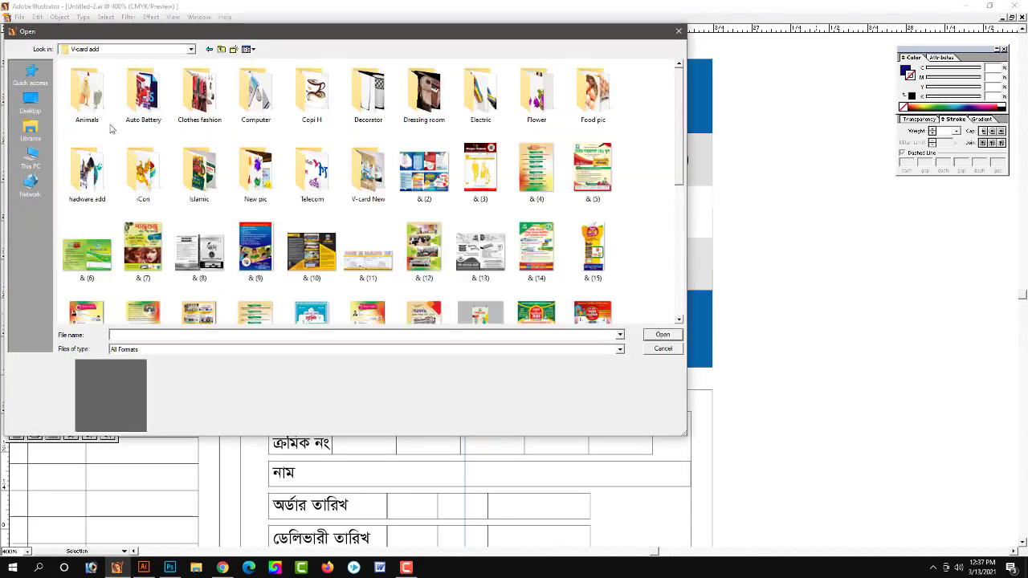
pyautogui.doubleClick(139, 173)
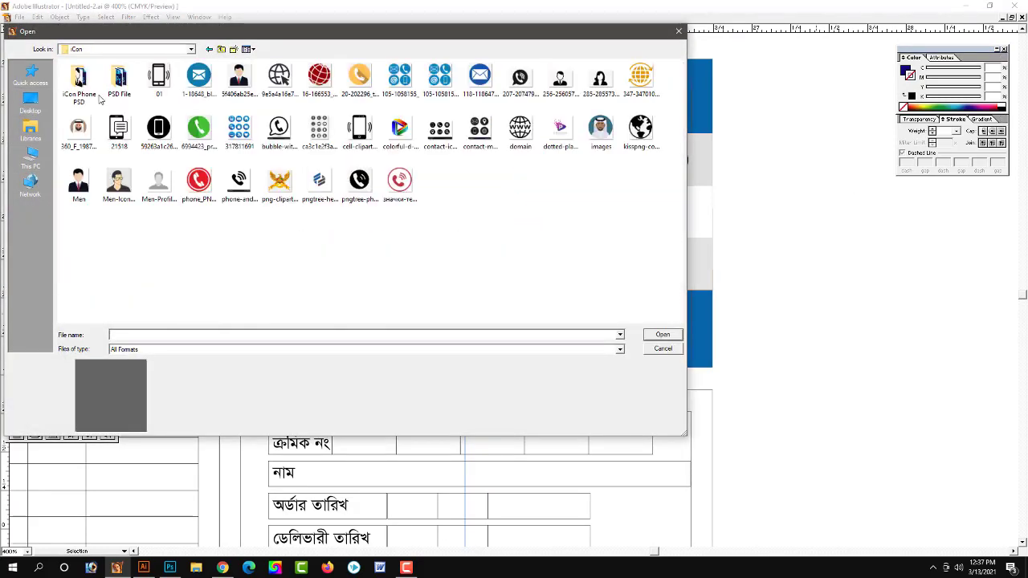
pyautogui.doubleClick(86, 90)
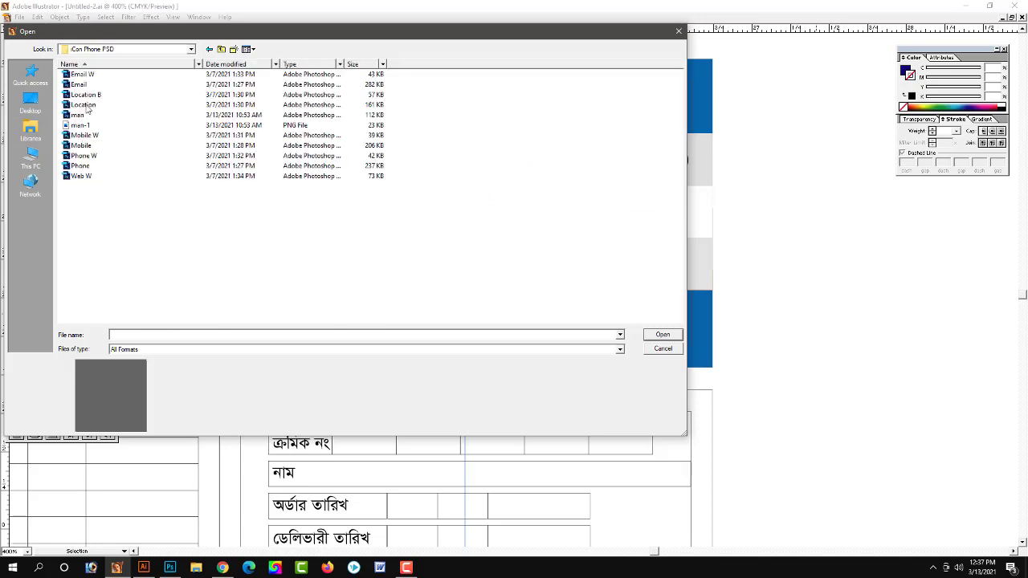
pyautogui.doubleClick(83, 104)
pyautogui.click(580, 260)
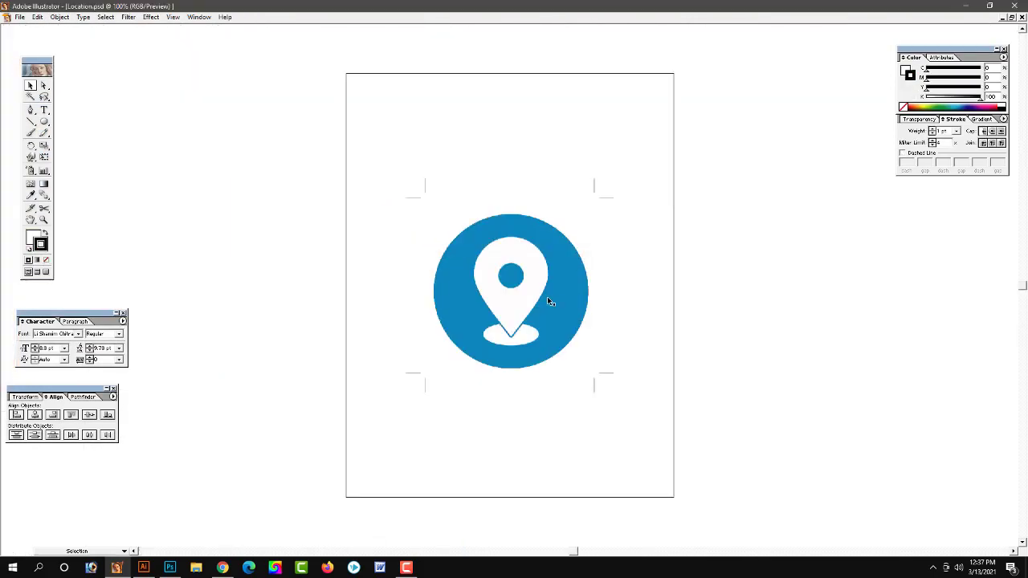
pyautogui.hotkey('ctrl', 'w')
# Step: Import the Location B pin, shrink it, and place it beside the address text
pyautogui.hotkey('ctrl', 'o')
pyautogui.click(86, 95)
pyautogui.doubleClick(86, 95)
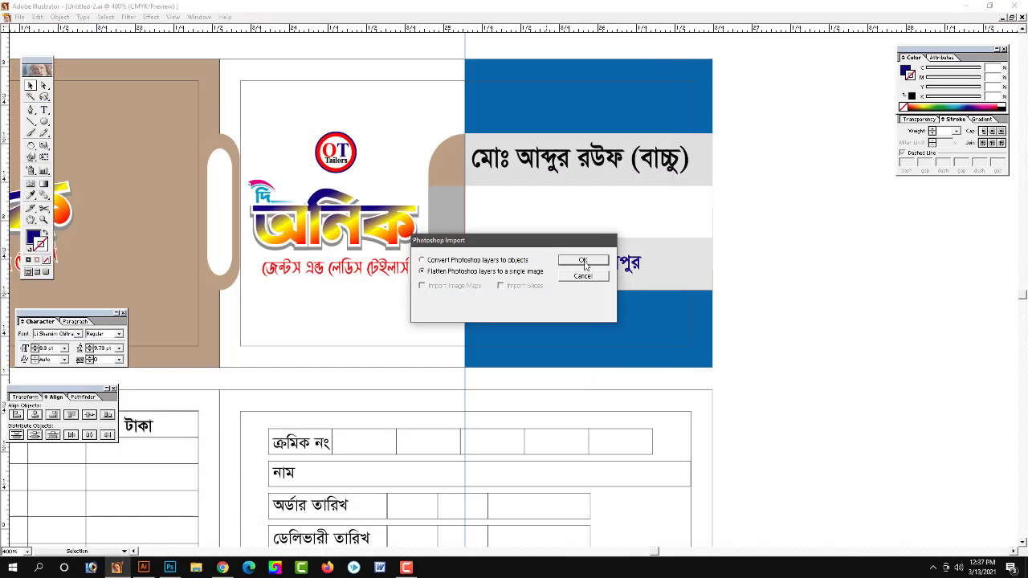
pyautogui.click(581, 260)
pyautogui.click(557, 238)
pyautogui.moveTo(594, 201); pyautogui.dragTo(541, 271)
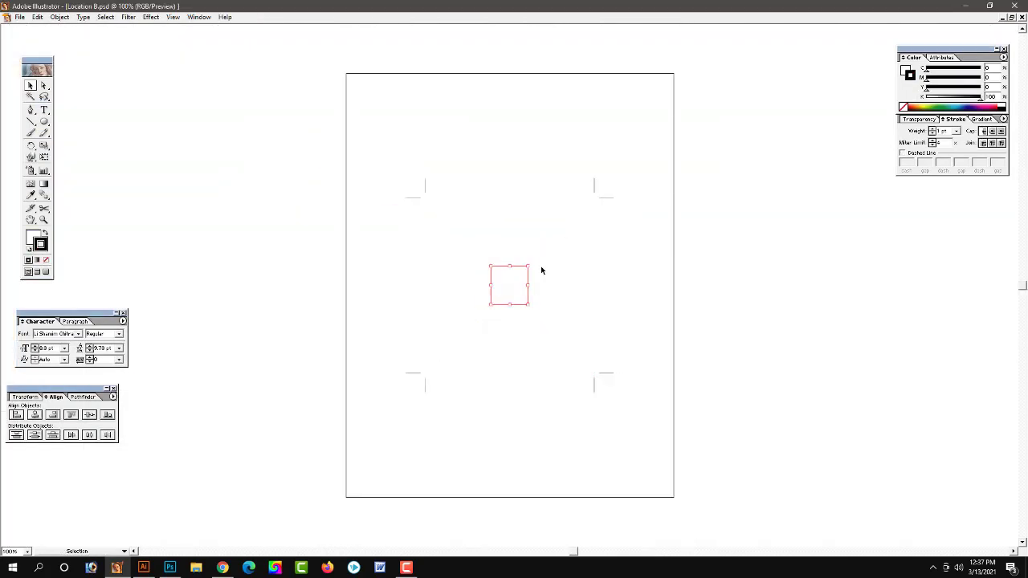
pyautogui.hotkey('ctrl', 'w')
pyautogui.click(528, 308)
pyautogui.moveTo(582, 210)
pyautogui.mouseDown()
pyautogui.moveTo(507, 276)
pyautogui.moveTo(461, 260)
pyautogui.mouseUp()
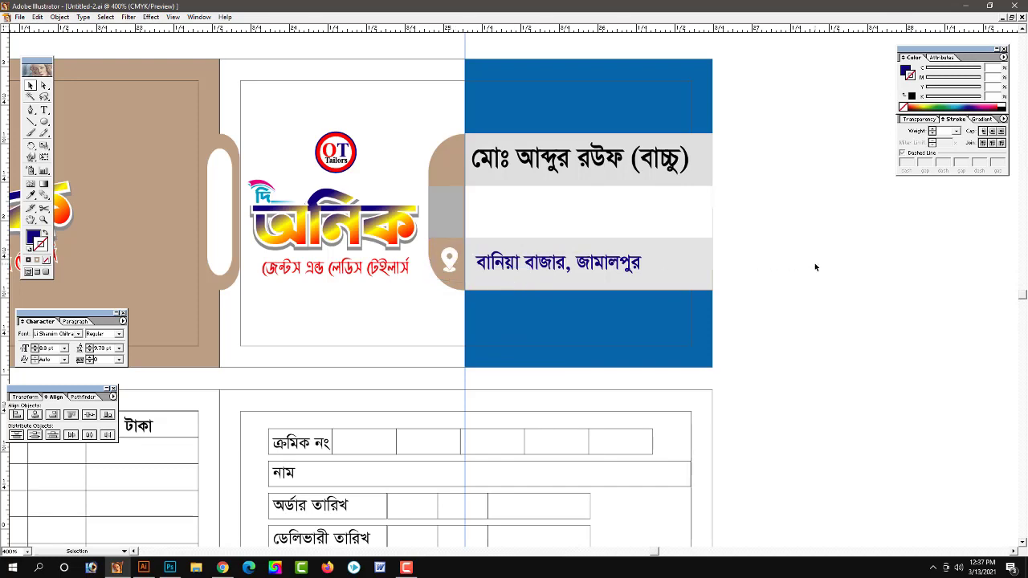
# Step: Try importing the man-1 and man icon files, dismissing the import error
pyautogui.hotkey('ctrl', 'o')
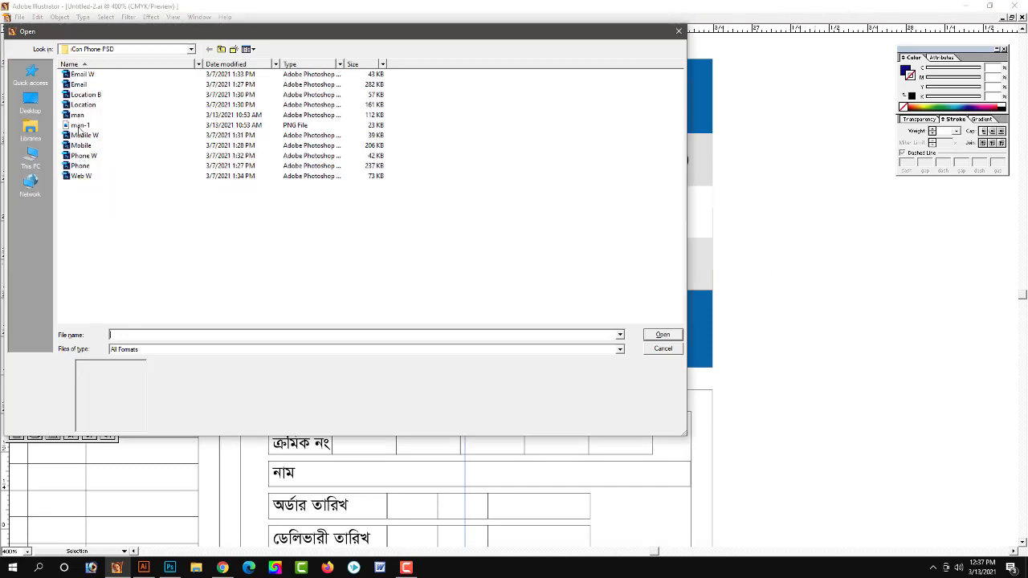
pyautogui.doubleClick(79, 126)
pyautogui.click(583, 260)
pyautogui.click(527, 311)
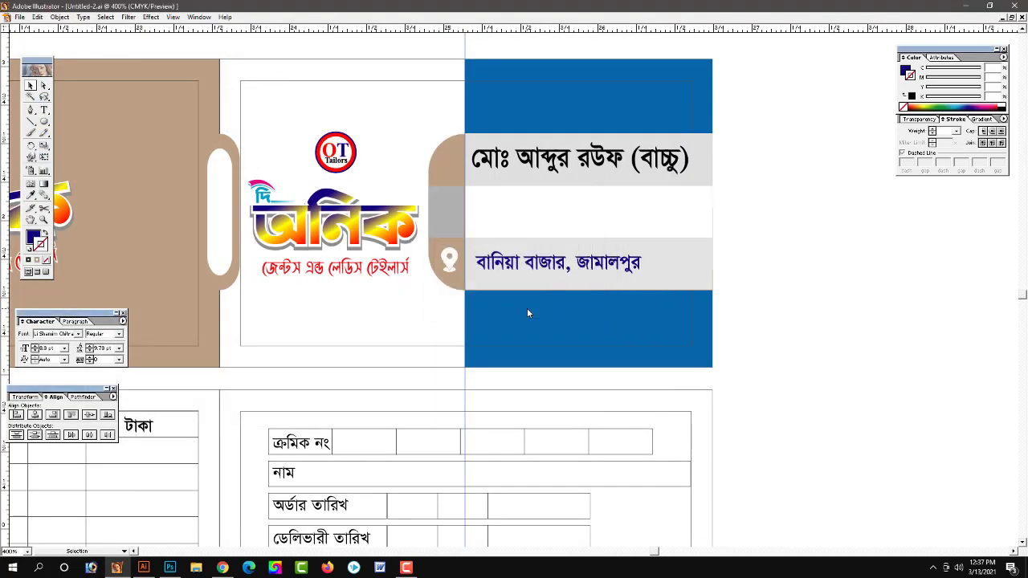
pyautogui.hotkey('ctrl', 'o')
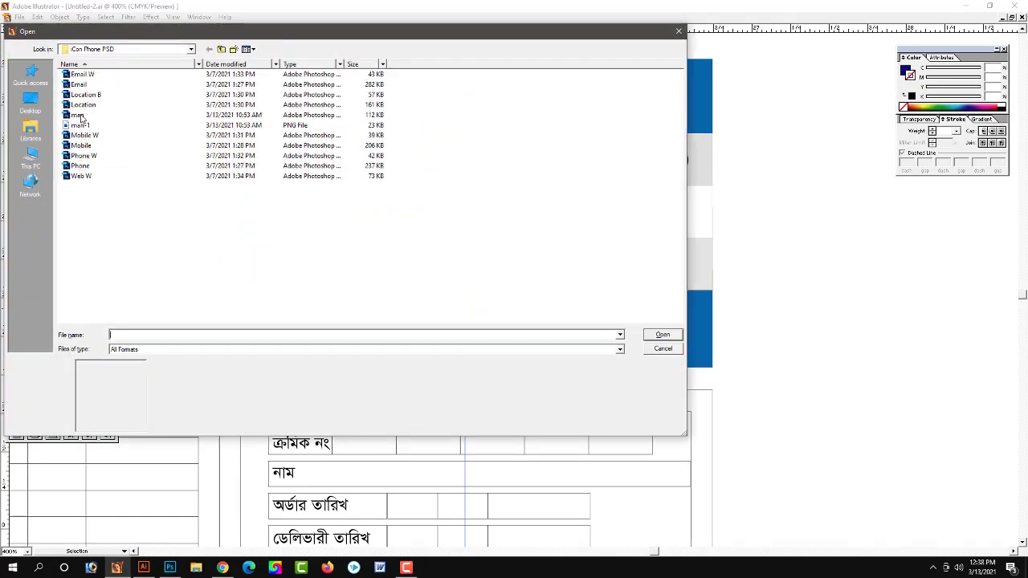
pyautogui.click(77, 115)
pyautogui.click(663, 334)
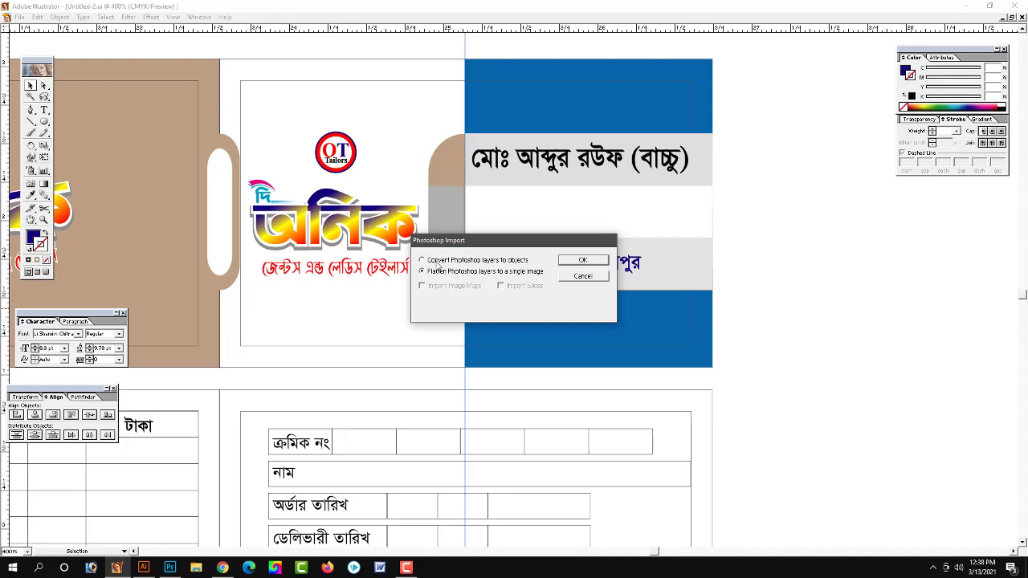
pyautogui.click(585, 262)
pyautogui.click(525, 312)
# Step: In Photoshop, open man.psd and Save As with PNG as the file type
pyautogui.hotkey('alt', 'Tab')
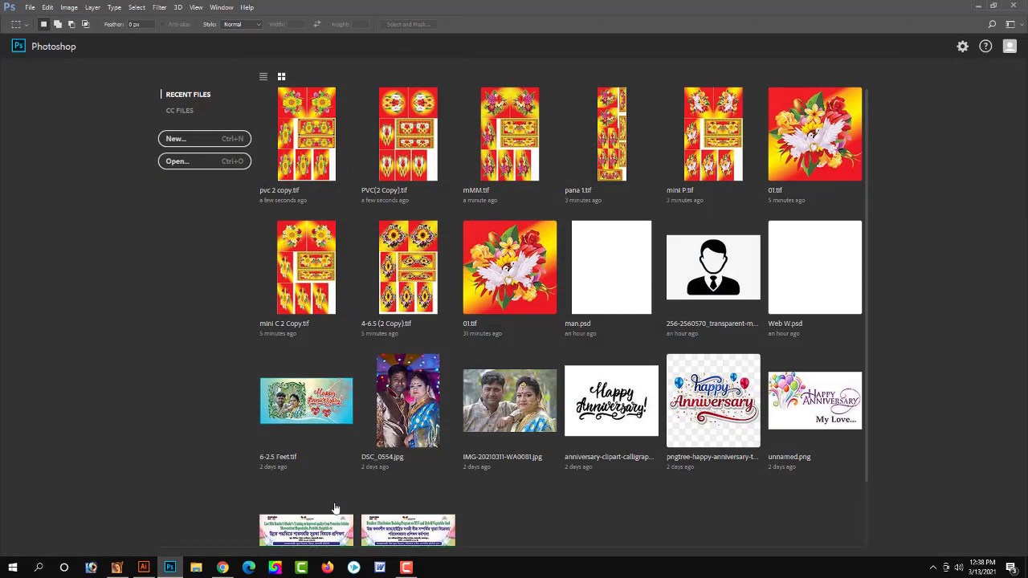
pyautogui.click(606, 301)
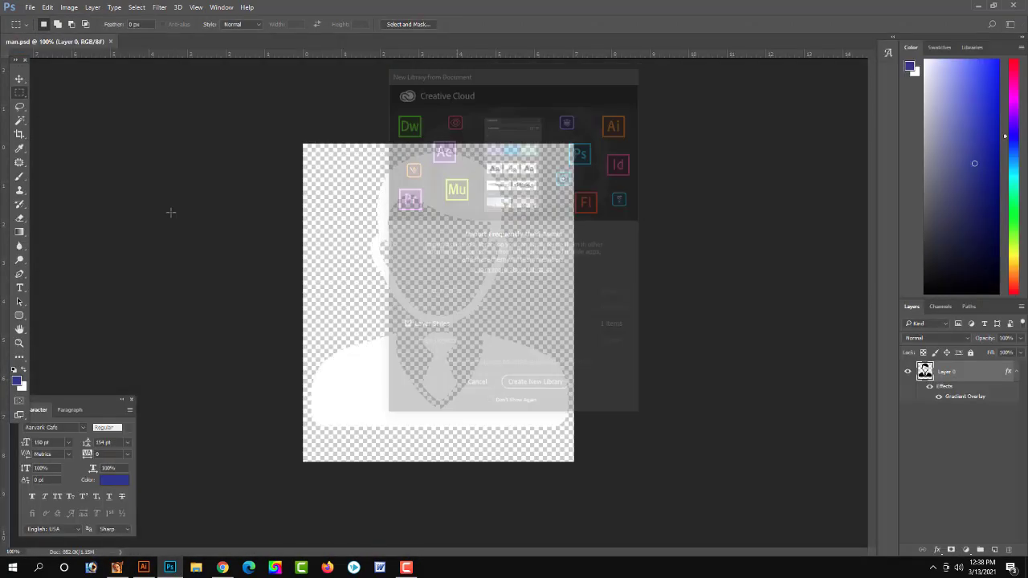
pyautogui.click(29, 7)
pyautogui.click(44, 125)
pyautogui.click(306, 348)
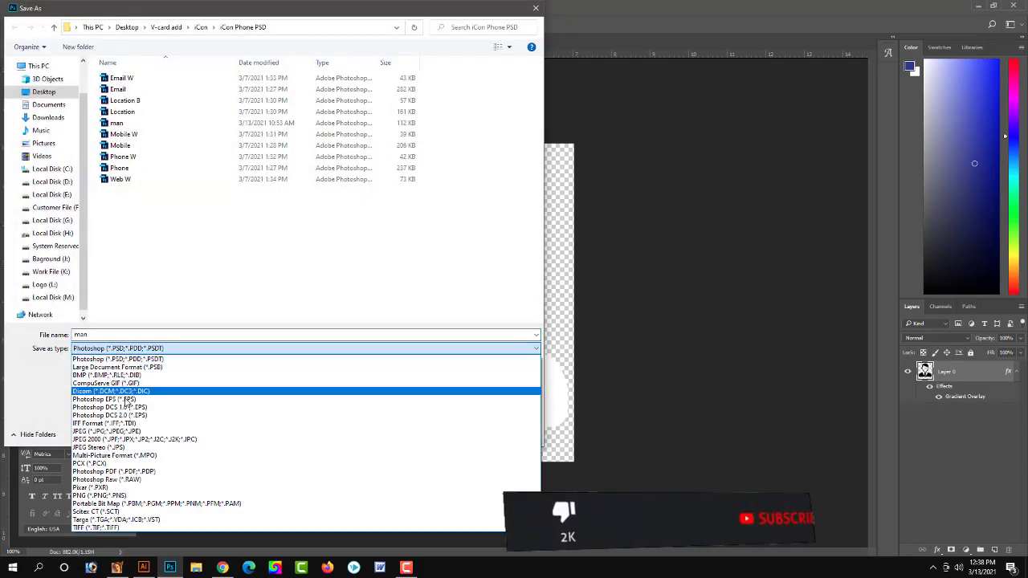
pyautogui.click(96, 496)
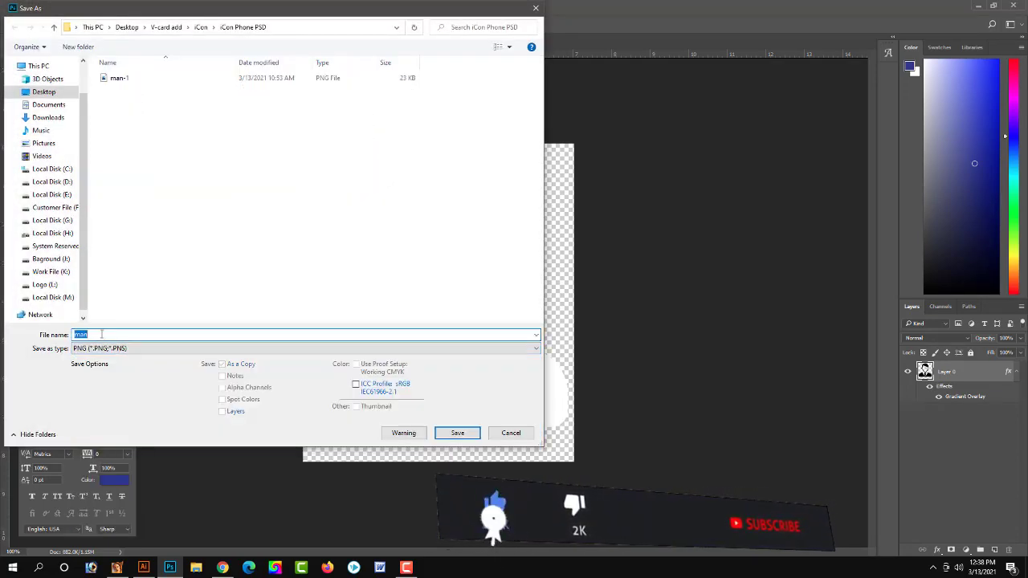
pyautogui.press('Return')
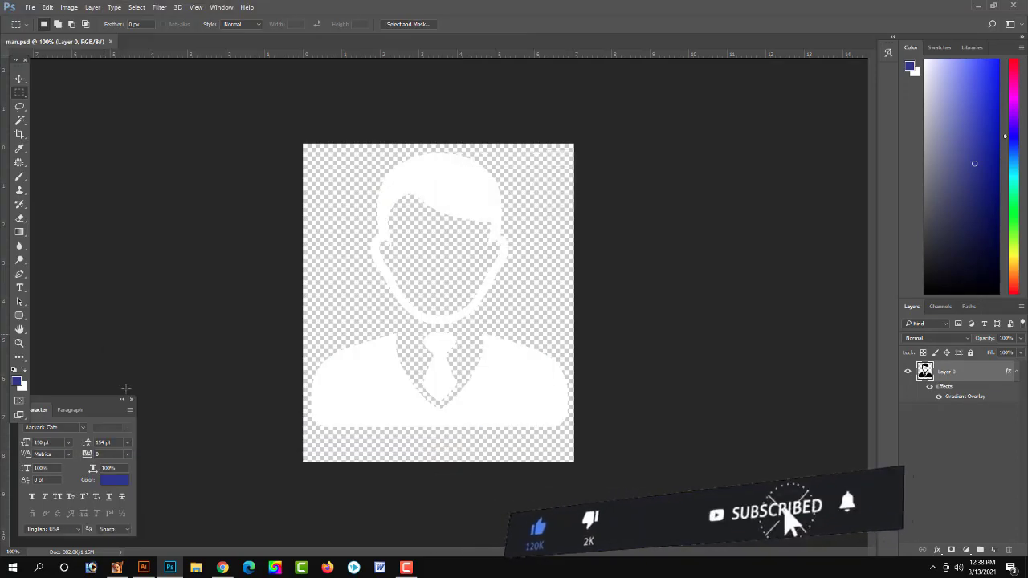
# Step: Copy the man -2 PNG silhouette into the slip as a small icon on the brown circle
pyautogui.click(117, 571)
pyautogui.hotkey('ctrl', 'o')
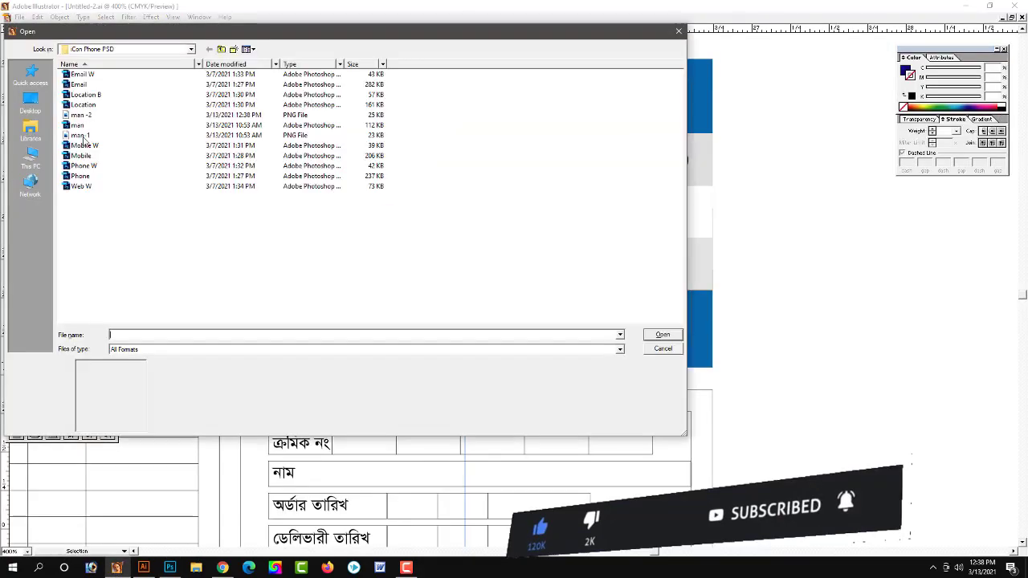
pyautogui.doubleClick(80, 115)
pyautogui.moveTo(640, 133); pyautogui.dragTo(563, 241)
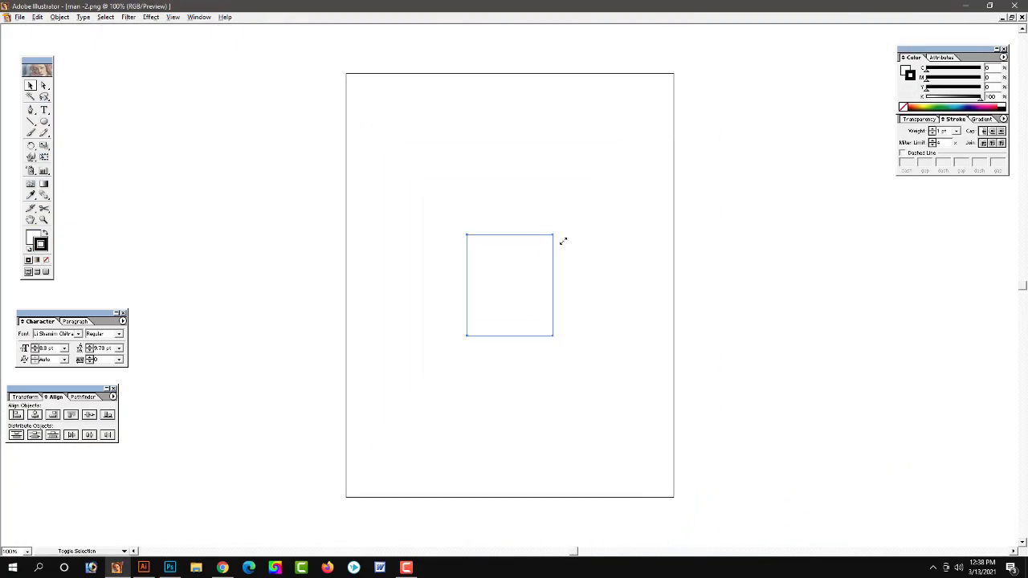
pyautogui.hotkey('ctrl', 'c')
pyautogui.hotkey('ctrl', 'w')
pyautogui.click(525, 307)
pyautogui.hotkey('ctrl', 'v')
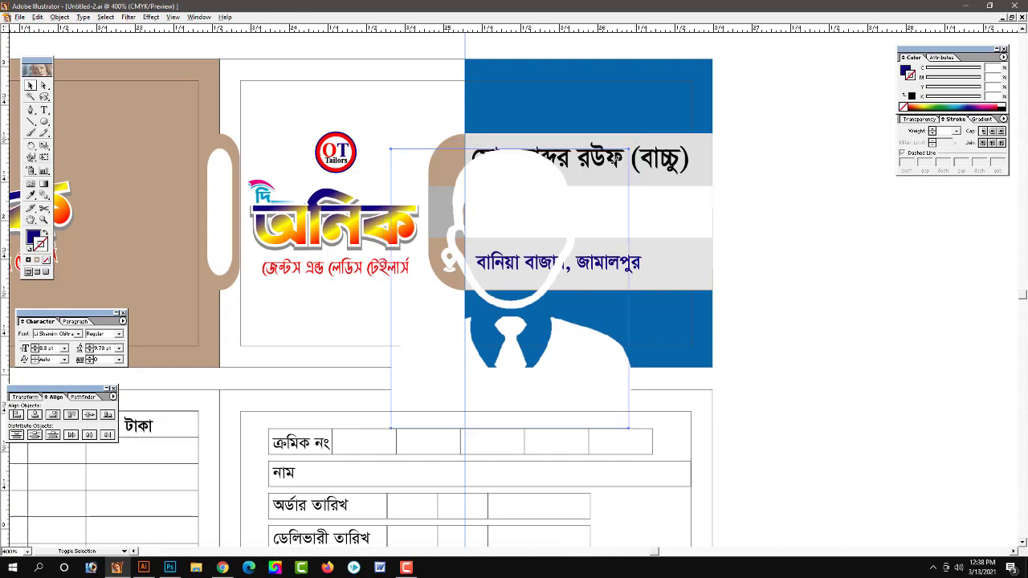
pyautogui.moveTo(614, 156); pyautogui.dragTo(530, 294)
pyautogui.moveTo(456, 177); pyautogui.dragTo(462, 171)
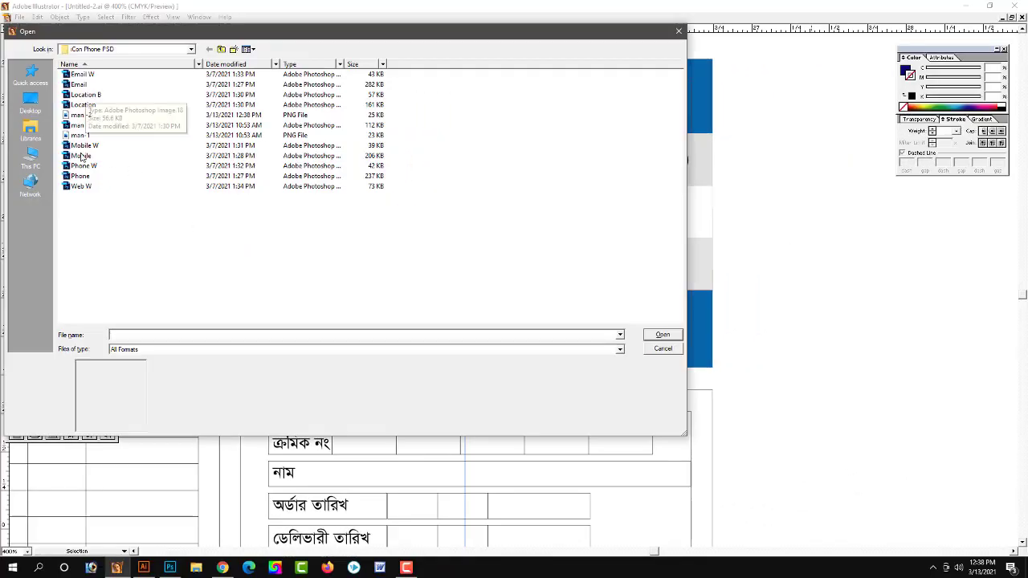
# Step: Open the Phone and Phone W icon files, confirm the imports, and close them without saving
pyautogui.click(84, 166)
pyautogui.click(80, 176)
pyautogui.click(663, 334)
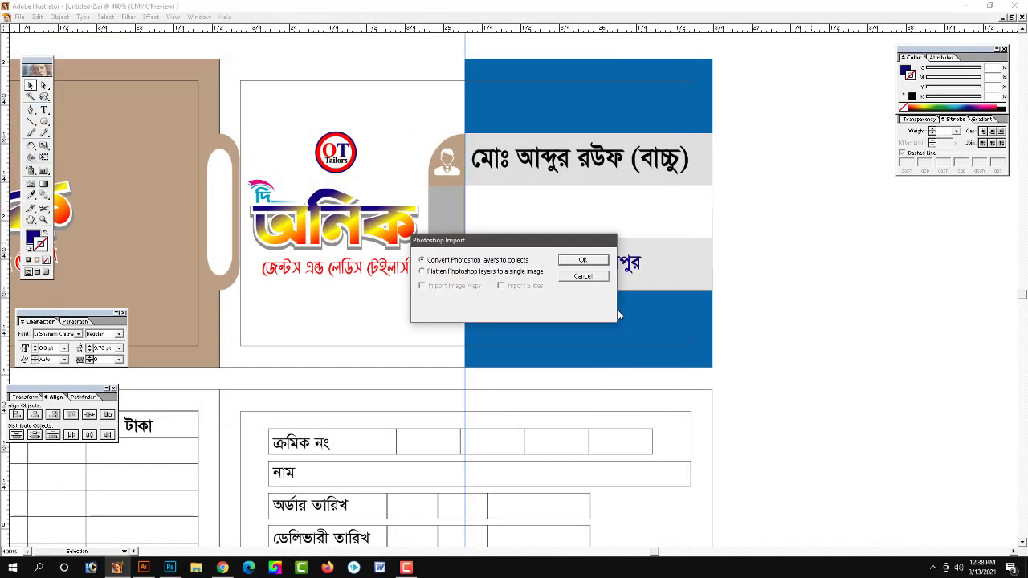
pyautogui.click(594, 261)
pyautogui.hotkey('ctrl', 'w')
pyautogui.hotkey('shift', 'ctrl', 'p')
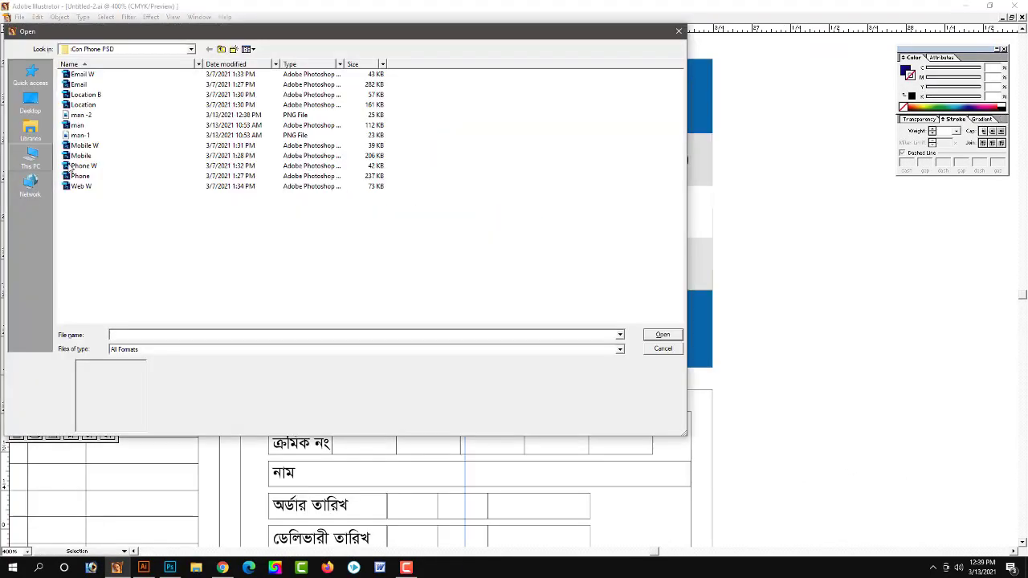
pyautogui.click(148, 161)
pyautogui.click(662, 334)
pyautogui.click(582, 261)
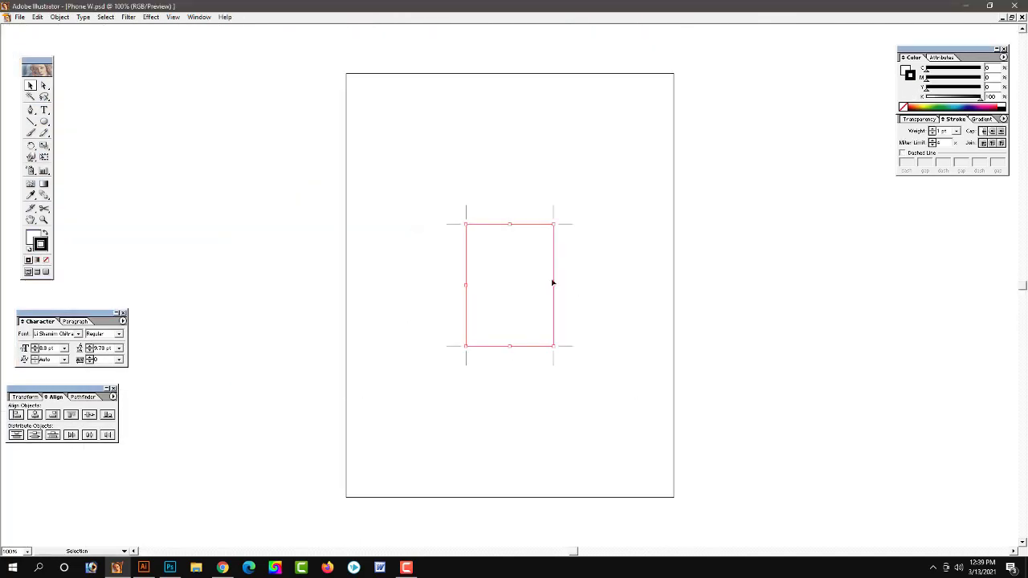
pyautogui.hotkey('ctrl', 'w')
pyautogui.click(520, 303)
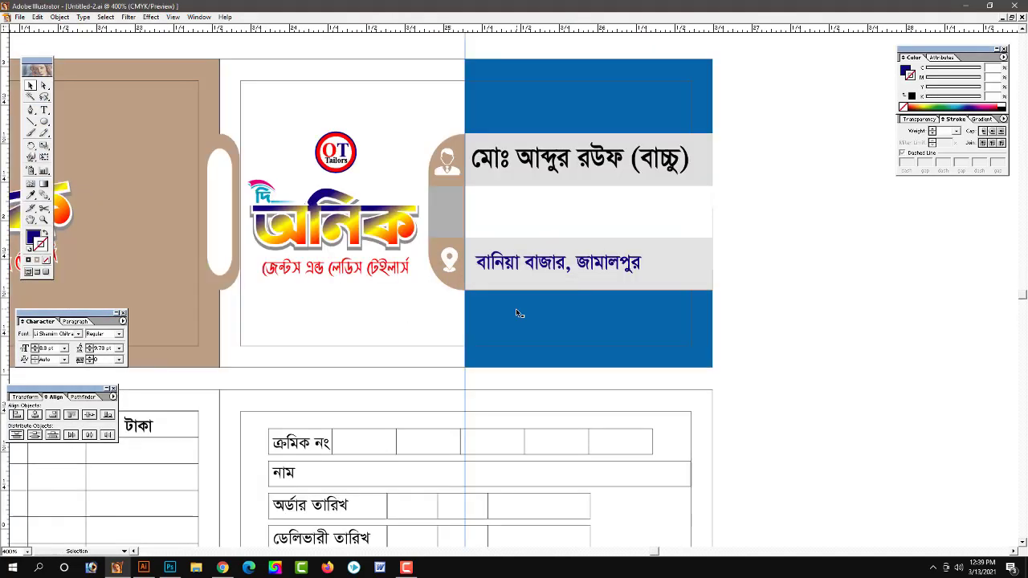
# Step: In Photoshop, close the man image and open the Phone icon file
pyautogui.click(169, 567)
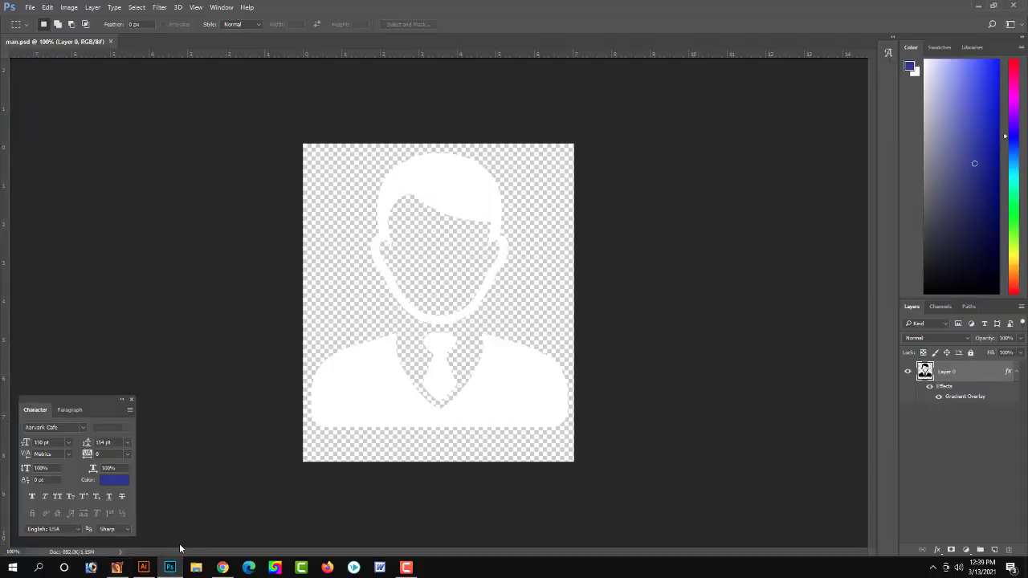
pyautogui.hotkey('ctrl', 'w')
pyautogui.hotkey('ctrl', 'o')
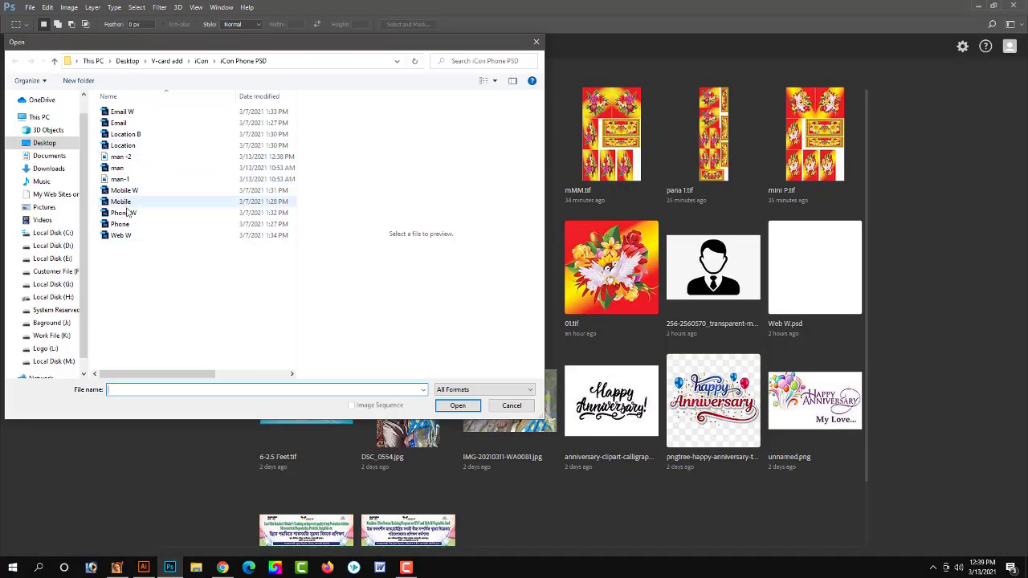
pyautogui.click(120, 224)
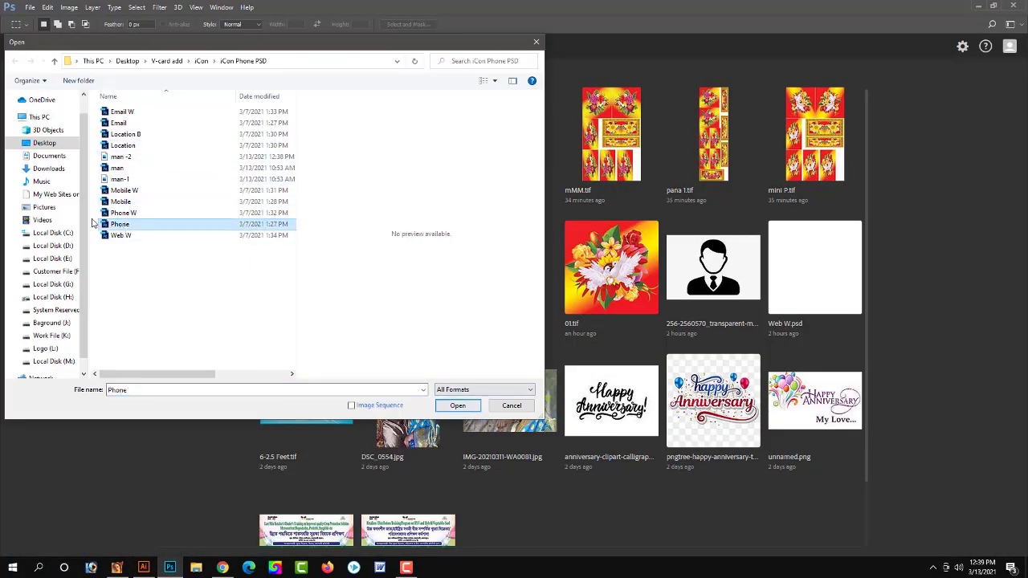
pyautogui.click(457, 406)
# Step: Cover the magic-wand-selected handset with a white Solid Color fill layer and delete the blue circle layer
pyautogui.press('w')
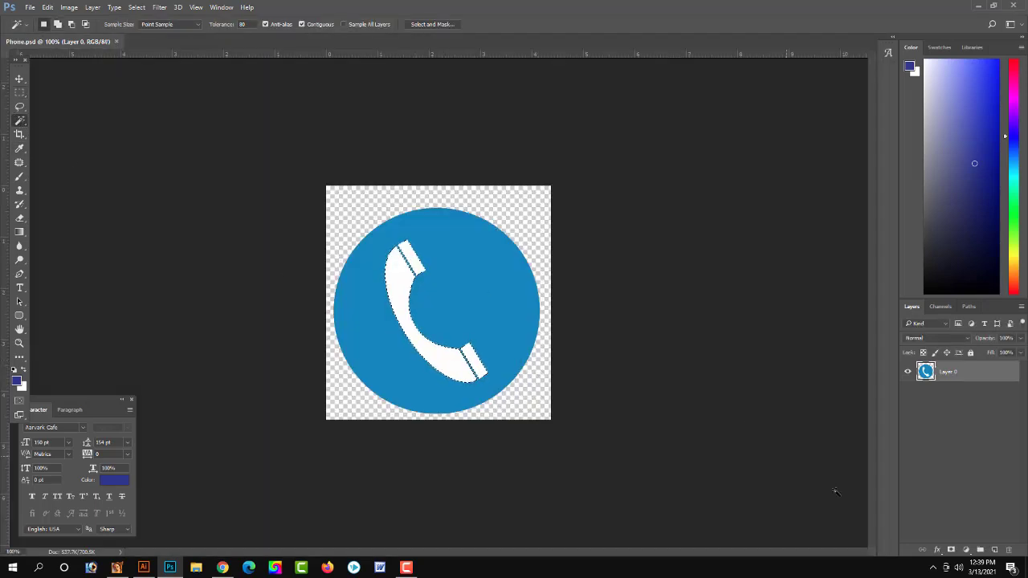
pyautogui.click(965, 549)
pyautogui.click(948, 316)
pyautogui.click(618, 282)
pyautogui.click(854, 273)
pyautogui.click(20, 81)
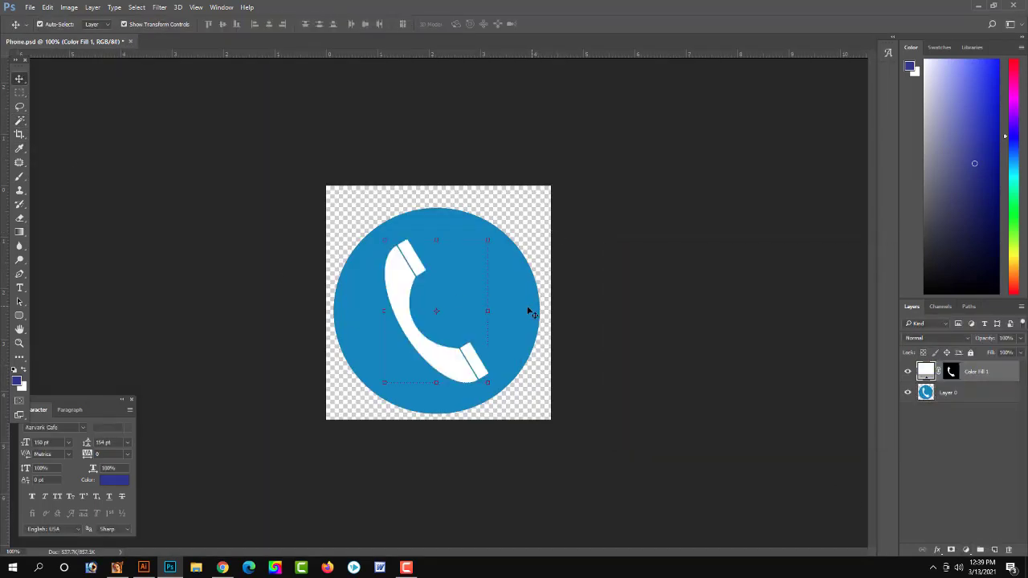
pyautogui.click(528, 307)
pyautogui.press('Delete')
# Step: Save the white handset as a Photoshop file named 'Phone -1'
pyautogui.click(30, 7)
pyautogui.click(44, 126)
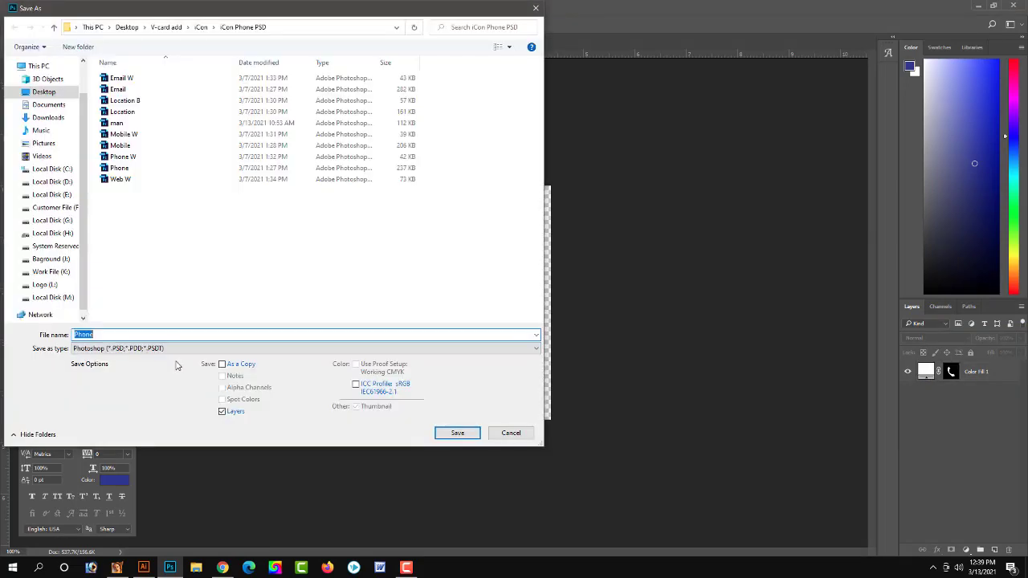
pyautogui.click(120, 348)
pyautogui.click(112, 356)
pyautogui.write('-1')
pyautogui.press('Return')
# Step: Open the Phone -1 file in Illustrator, accepting the Photoshop import options
pyautogui.click(143, 568)
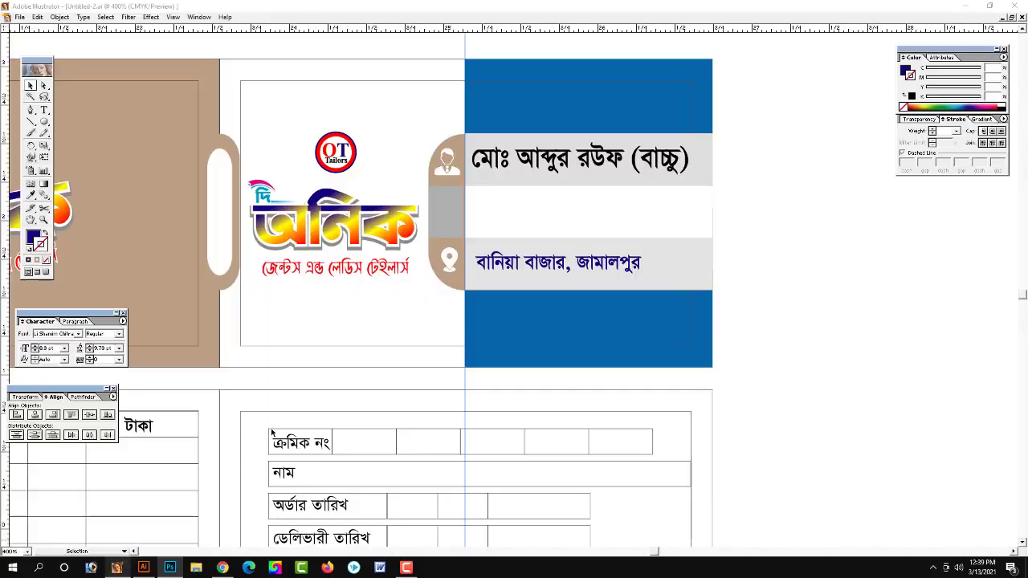
pyautogui.hotkey('ctrl', 'o')
pyautogui.click(83, 165)
pyautogui.doubleClick(86, 169)
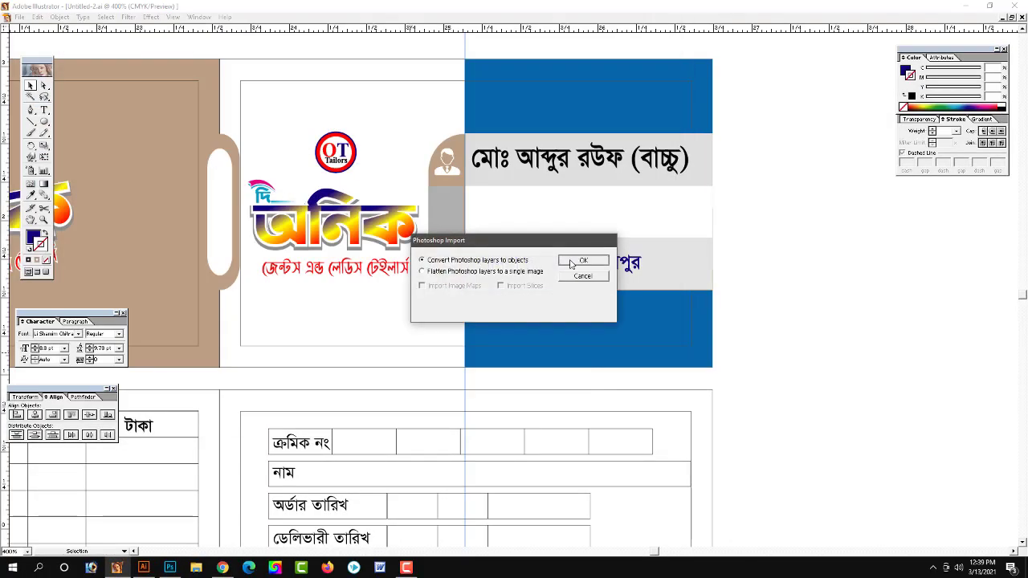
pyautogui.click(585, 259)
# Step: Copy the shrunken handset into the order slip, closing Phone -1 unsaved, and place it beside the info bars
pyautogui.click(575, 268)
pyautogui.moveTo(589, 201); pyautogui.dragTo(536, 257)
pyautogui.hotkey('ctrl', 'c')
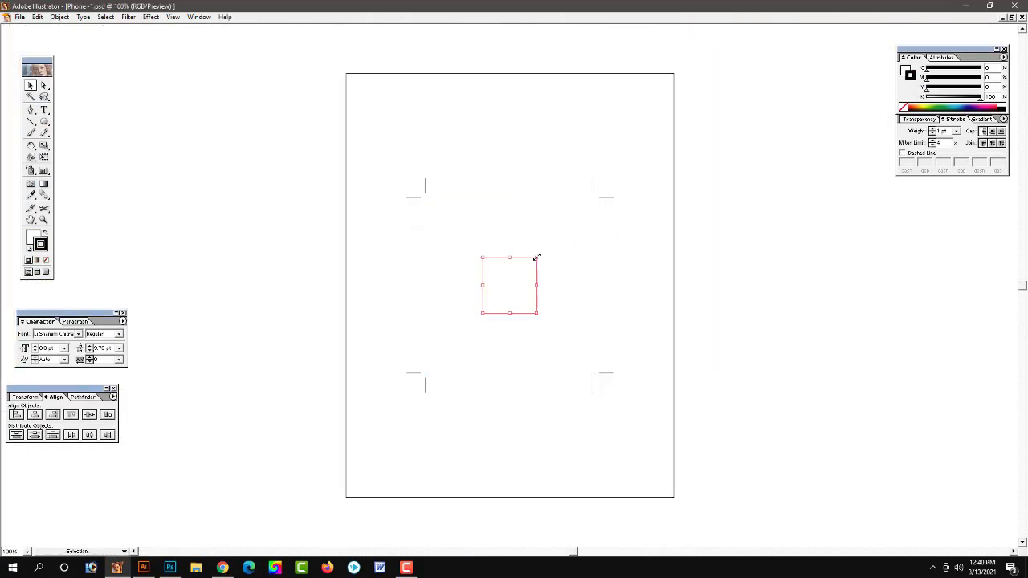
pyautogui.hotkey('ctrl', 'w')
pyautogui.click(519, 305)
pyautogui.hotkey('ctrl', 'v')
pyautogui.moveTo(615, 182); pyautogui.dragTo(532, 265)
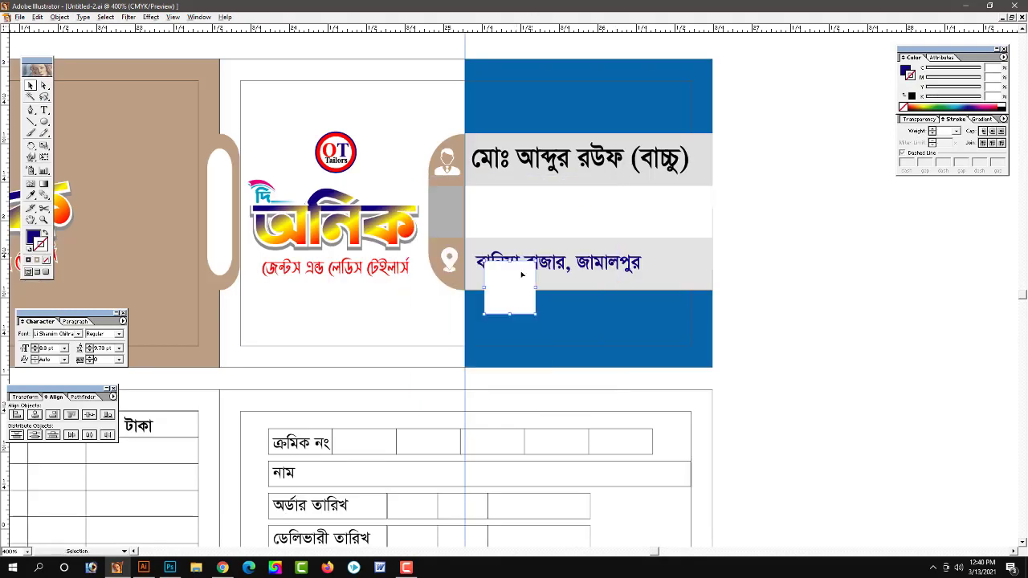
pyautogui.moveTo(532, 112); pyautogui.dragTo(460, 252)
# Step: Save the white handset from Photoshop as a PNG file
pyautogui.hotkey('ctrl', 'o')
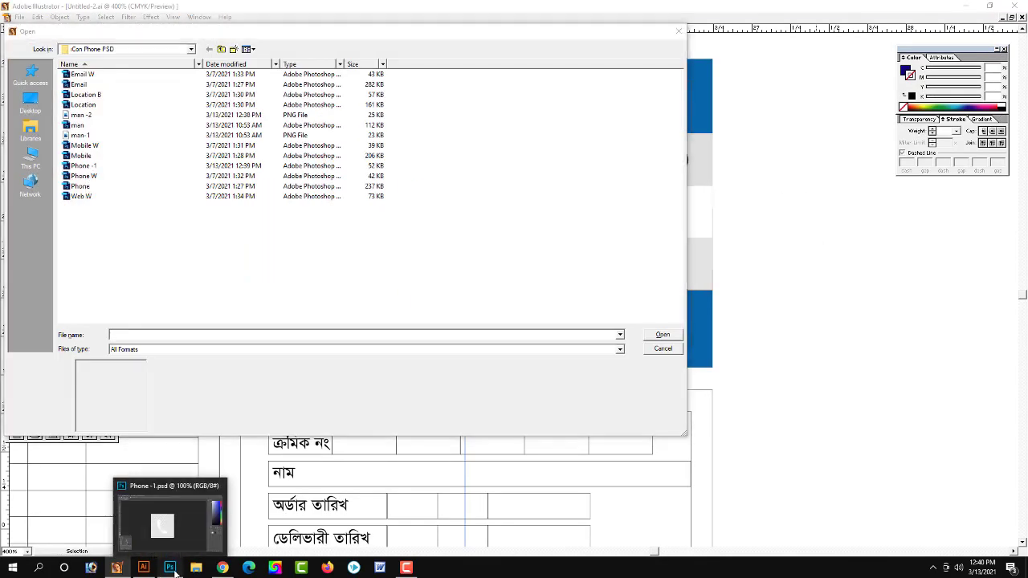
pyautogui.click(163, 526)
pyautogui.click(32, 9)
pyautogui.click(48, 131)
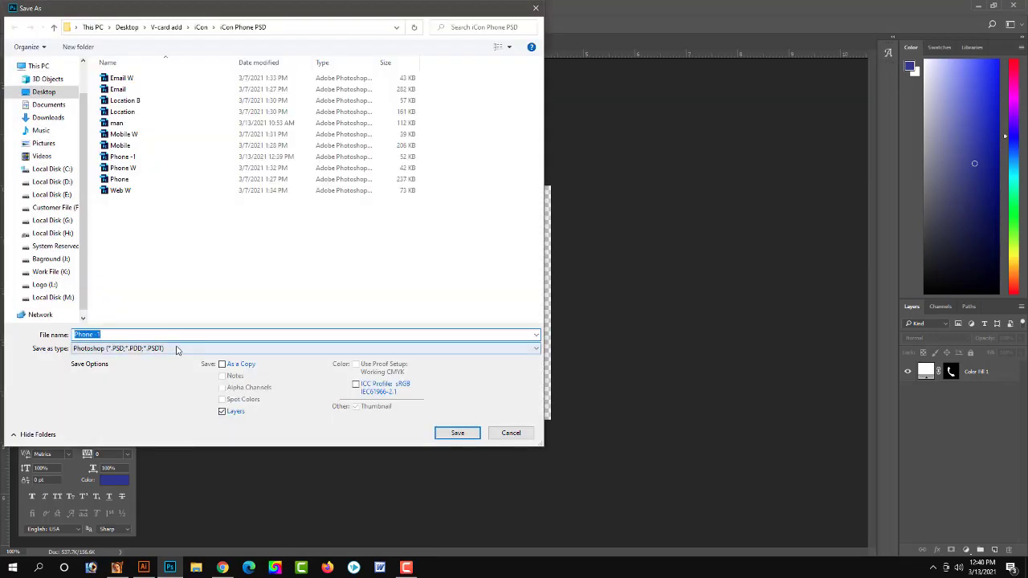
pyautogui.click(177, 349)
pyautogui.click(172, 498)
pyautogui.click(461, 367)
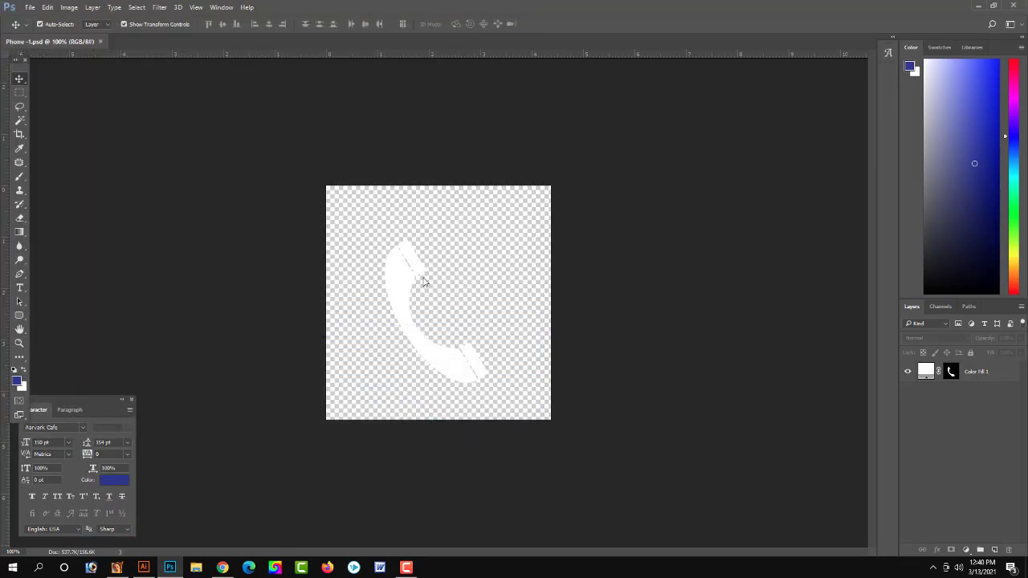
# Step: Bring the phone PNG into the order slip, scaled into the phone row's icon slot
pyautogui.click(116, 568)
pyautogui.doubleClick(88, 165)
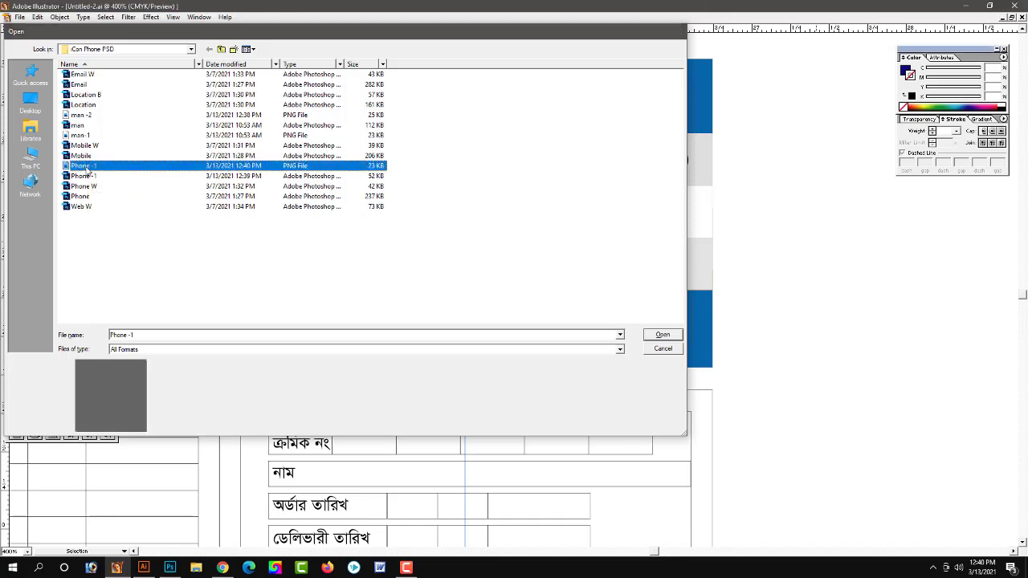
pyautogui.moveTo(508, 294); pyautogui.dragTo(675, 262)
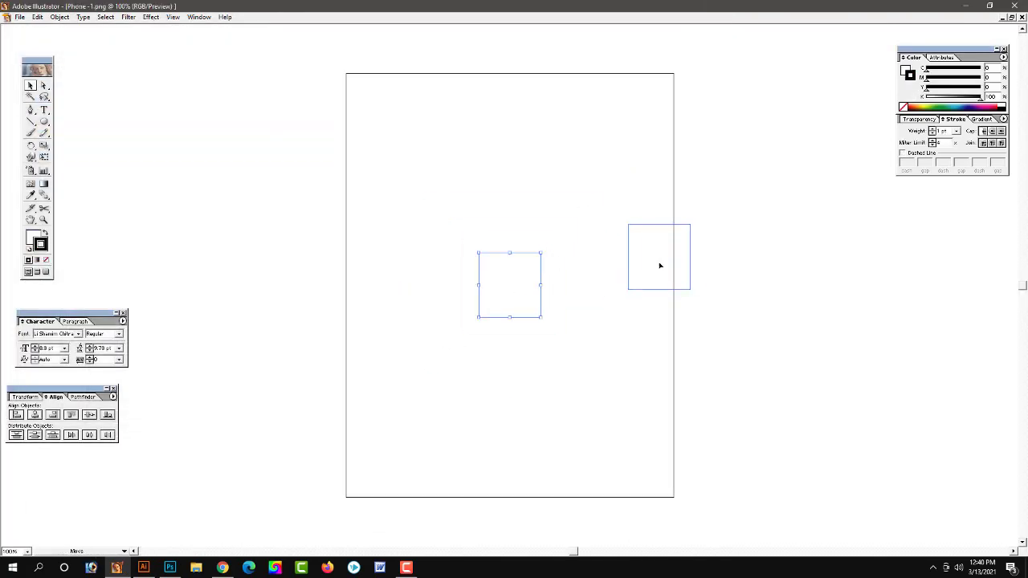
pyautogui.hotkey('ctrl', 'x')
pyautogui.hotkey('ctrl', 'Tab')
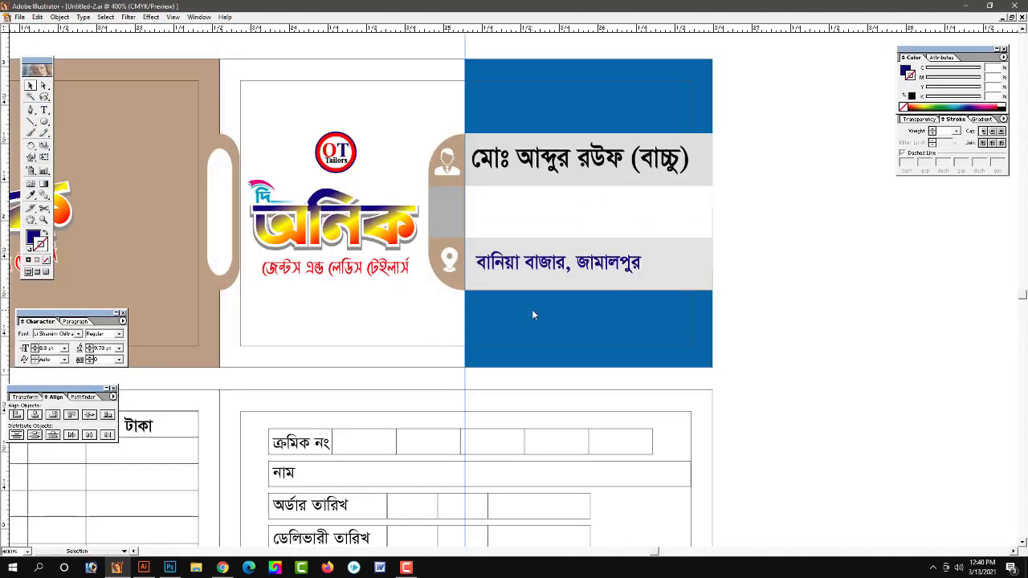
pyautogui.hotkey('ctrl', 'v')
pyautogui.moveTo(590, 212); pyautogui.dragTo(476, 188)
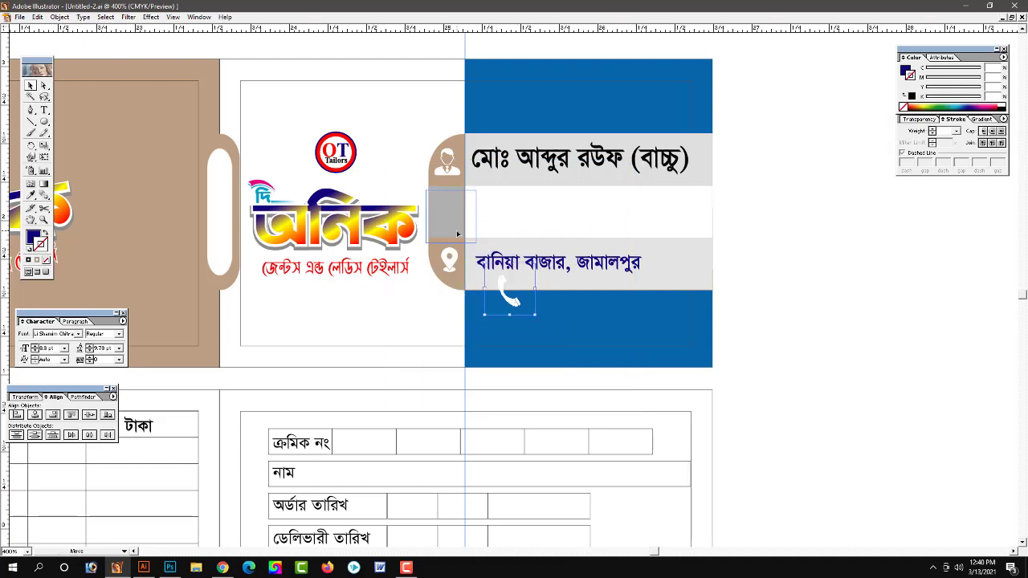
pyautogui.click(793, 271)
pyautogui.moveTo(521, 246); pyautogui.dragTo(534, 295)
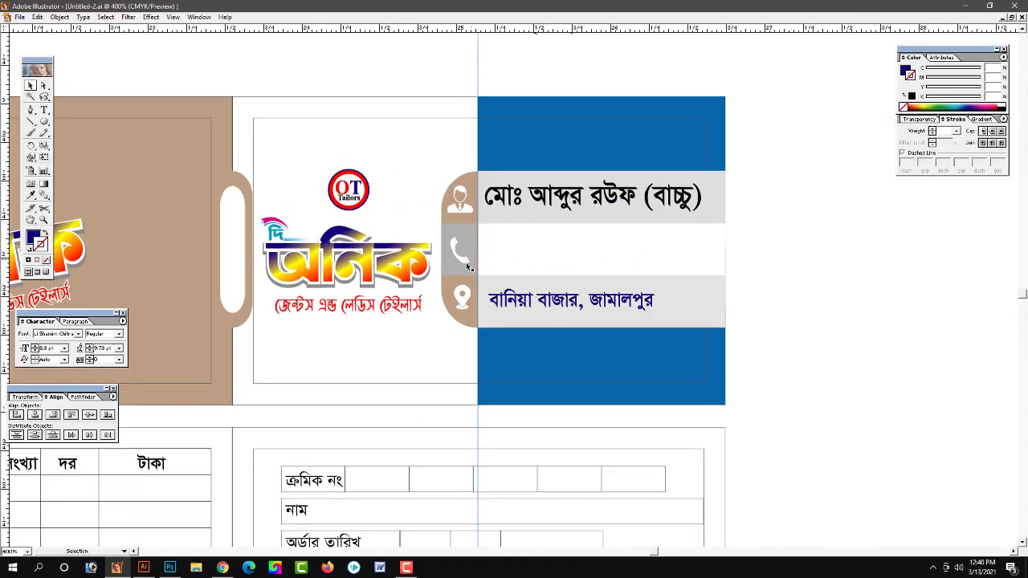
pyautogui.hscroll(-1, 855, 275)
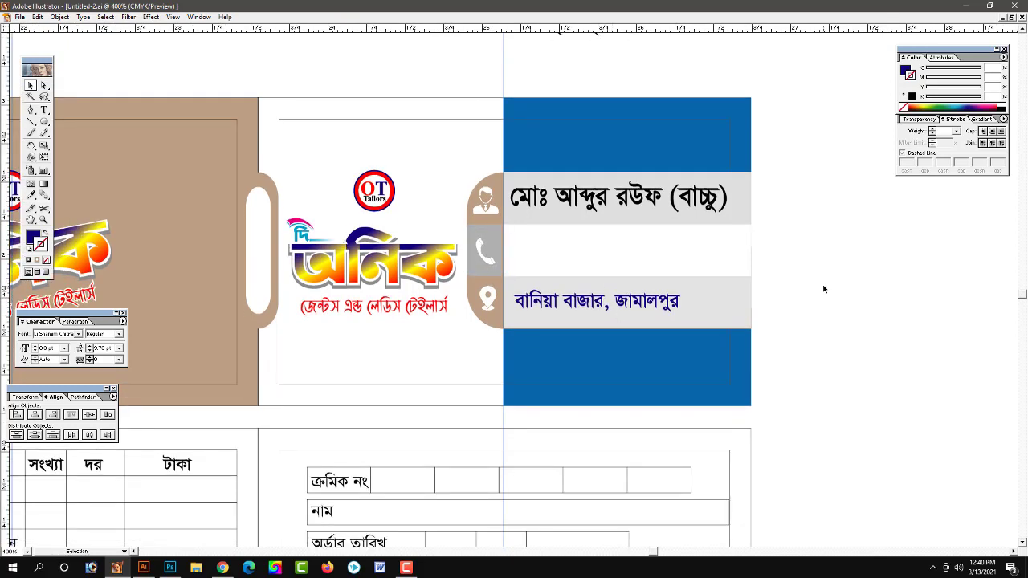
# Step: Replace the red tagline's fill with a linear gradient with a dark end colour
pyautogui.hotkey('ctrl', '-')
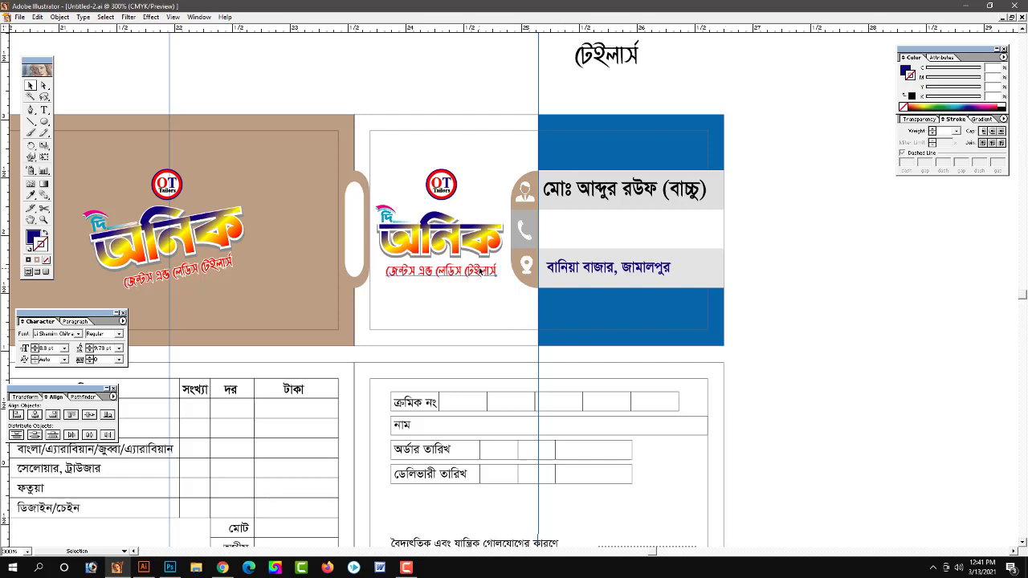
pyautogui.click(479, 271)
pyautogui.click(979, 119)
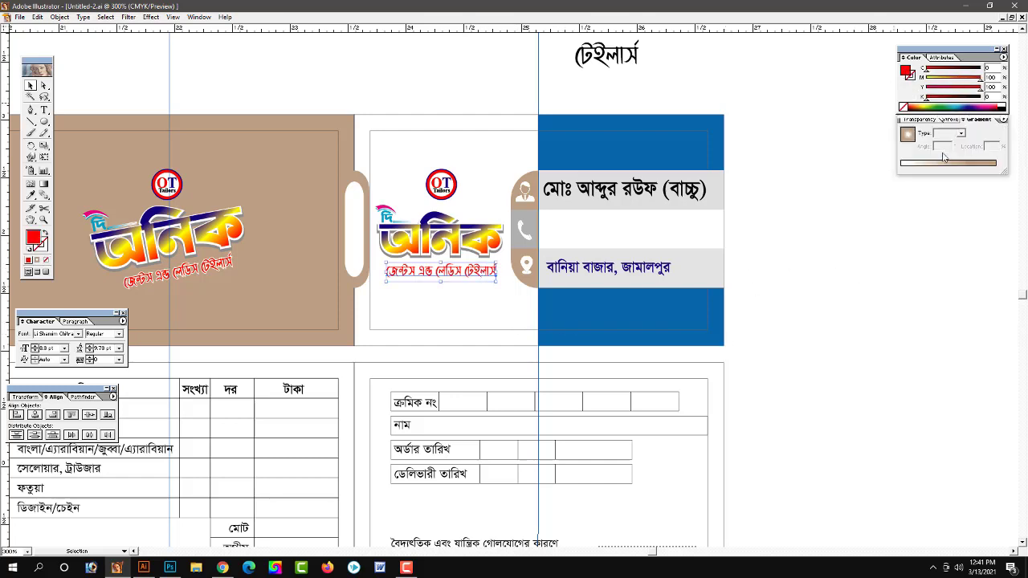
pyautogui.click(907, 134)
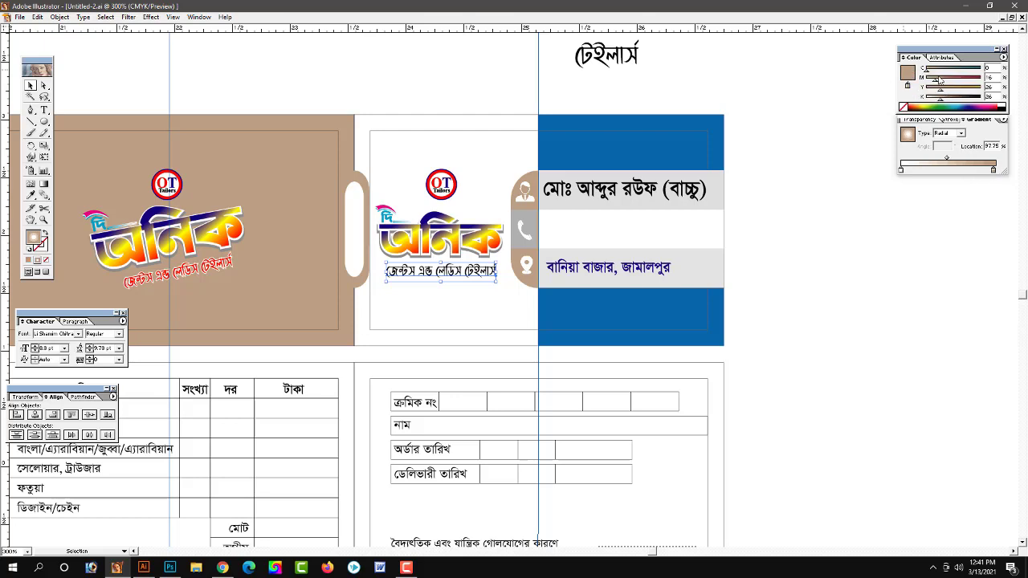
pyautogui.moveTo(940, 78); pyautogui.dragTo(942, 98)
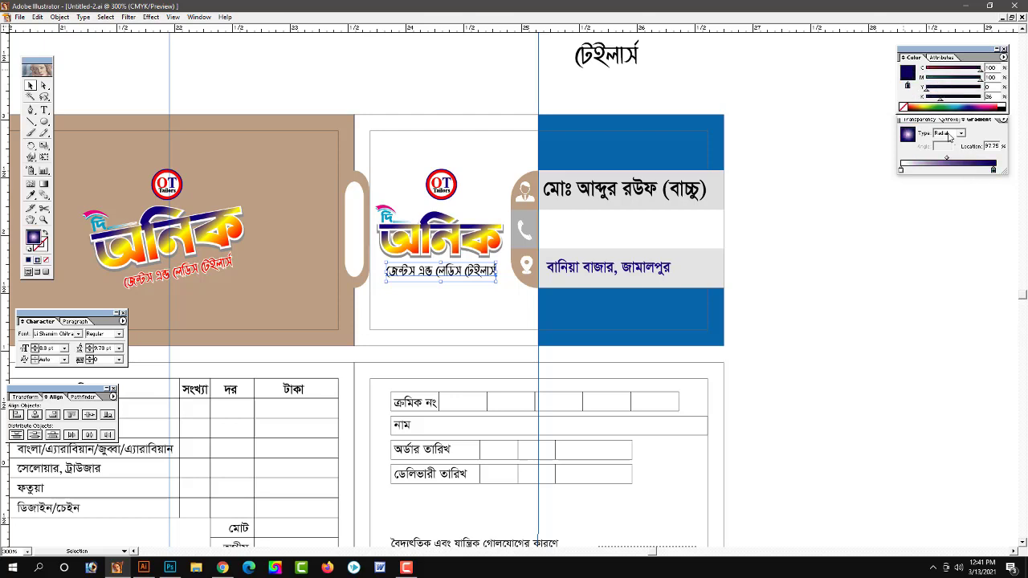
pyautogui.click(949, 134)
pyautogui.click(946, 141)
pyautogui.moveTo(901, 170); pyautogui.dragTo(941, 171)
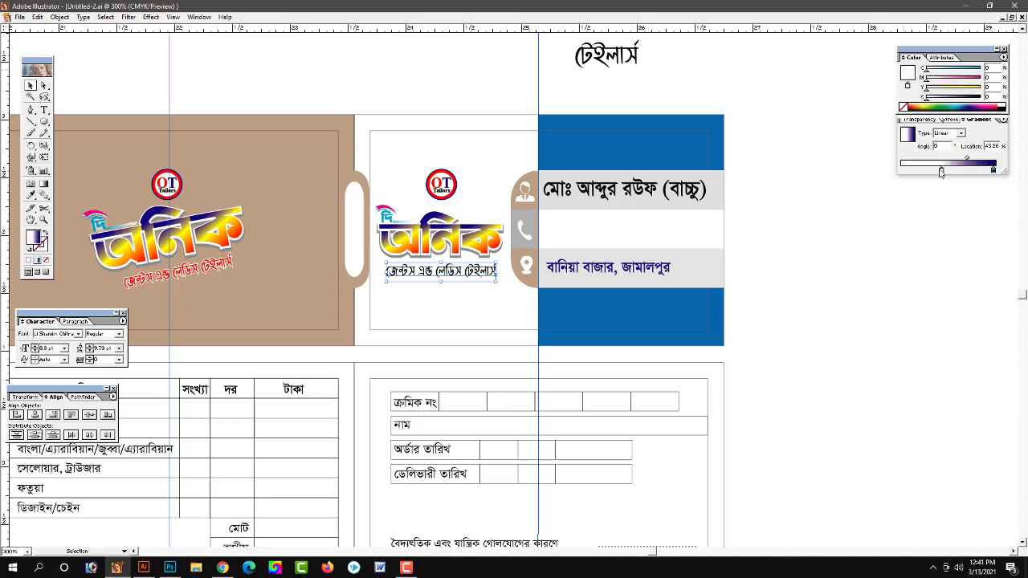
# Step: Set the white gradient stop to location 19.1 and zoom in to check the tagline
pyautogui.click(482, 275)
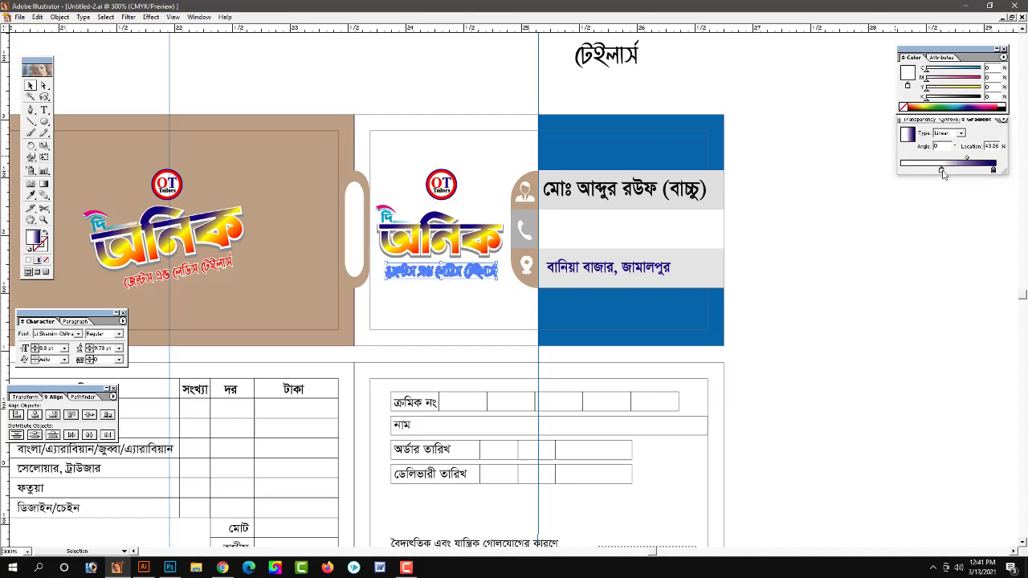
pyautogui.moveTo(941, 171); pyautogui.dragTo(917, 170)
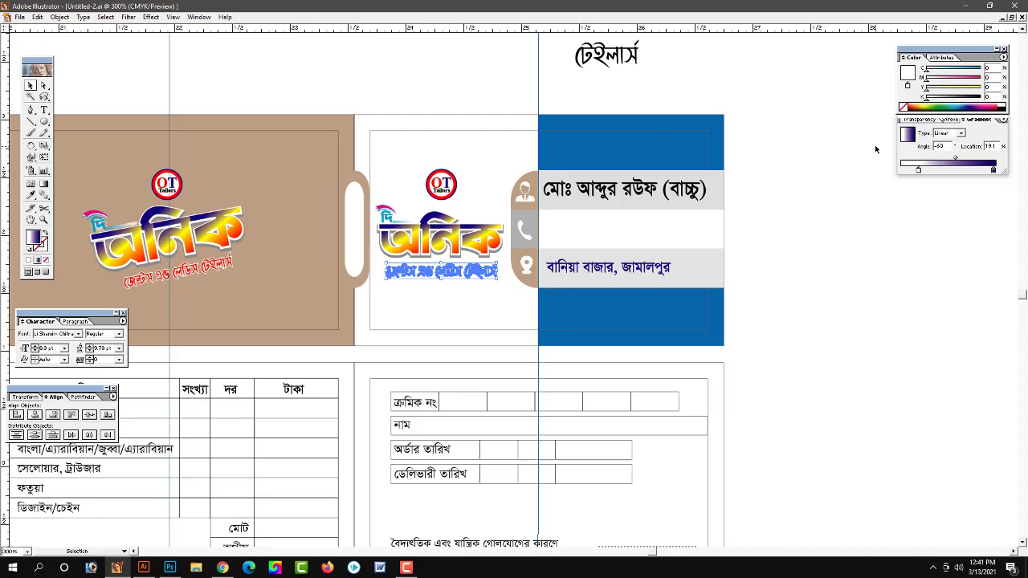
pyautogui.hotkey('ctrl', '+')
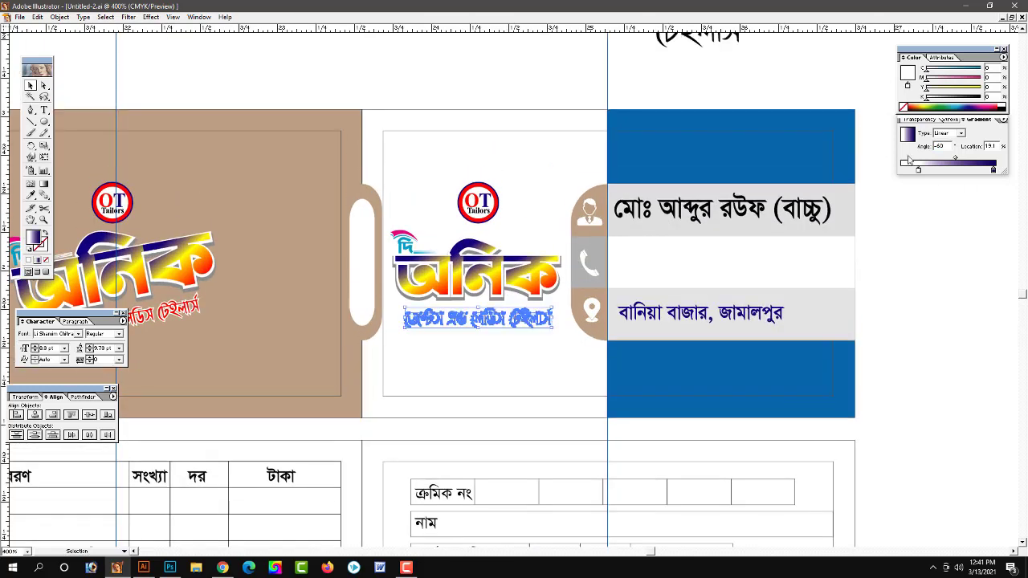
pyautogui.click(870, 148)
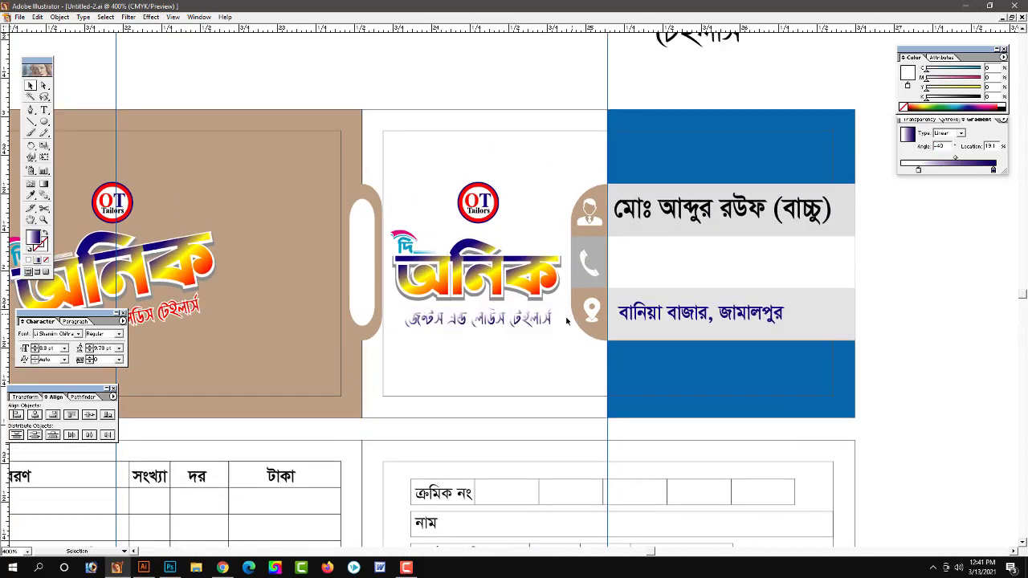
pyautogui.click(515, 321)
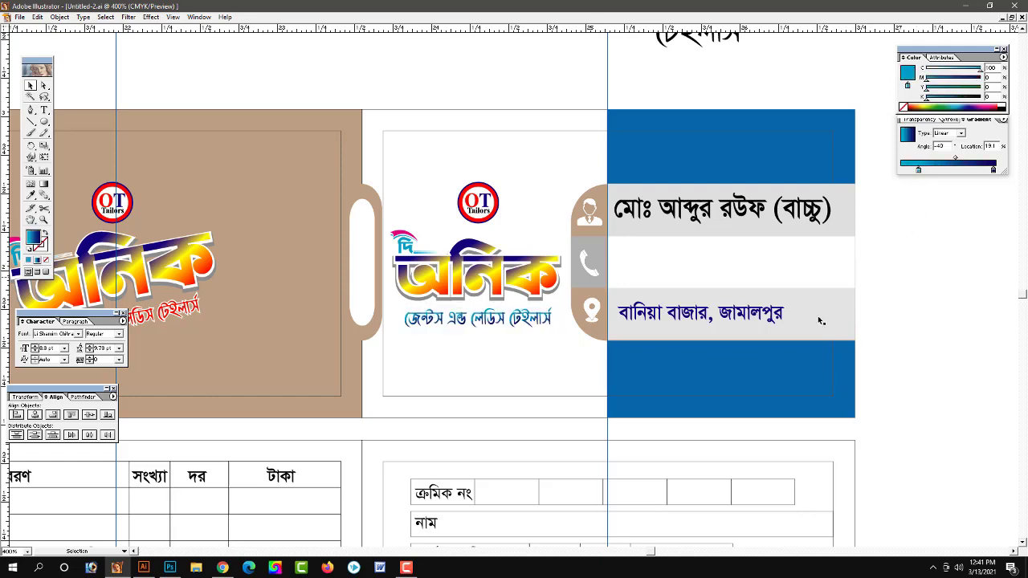
pyautogui.keyDown('ctrl'); pyautogui.click(476, 305); pyautogui.keyUp('ctrl')
pyautogui.hotkey('ctrl', '-')
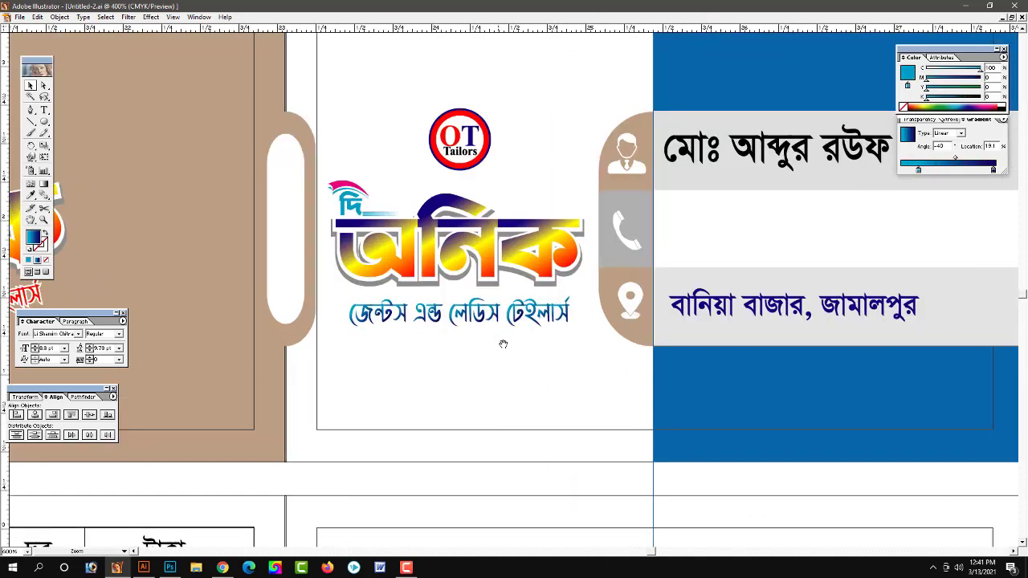
pyautogui.hotkey('ctrl', '-')
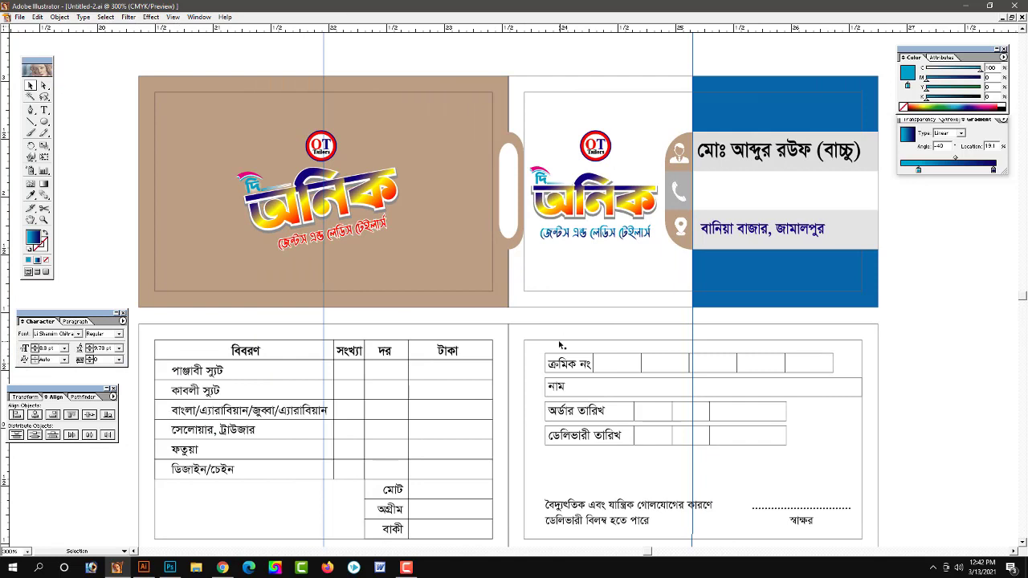
# Step: Fill the bottom order-form rectangle with tan brown CMYK 0/16/26/26
pyautogui.click(507, 325)
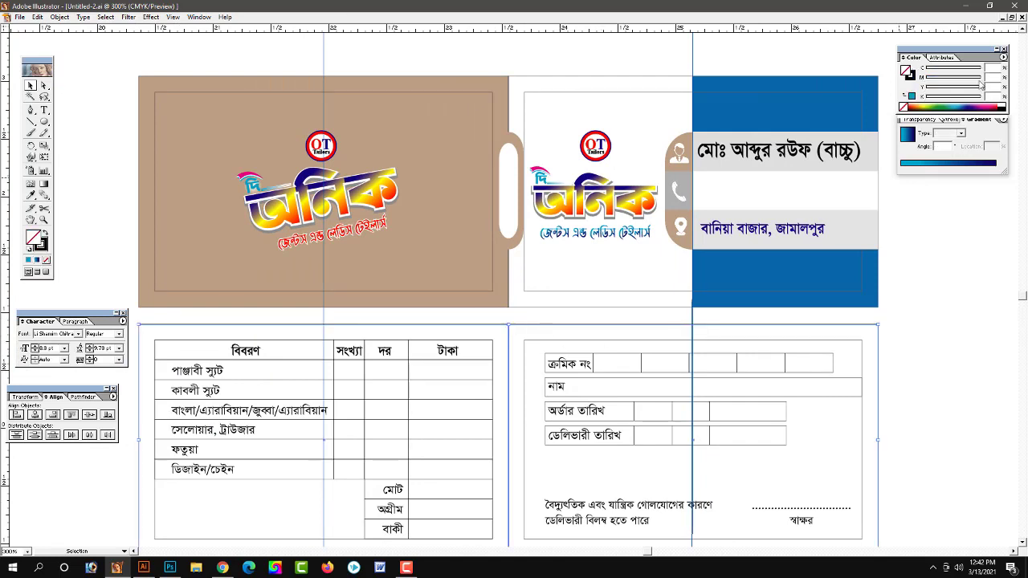
pyautogui.write('0')
pyautogui.press('Tab')
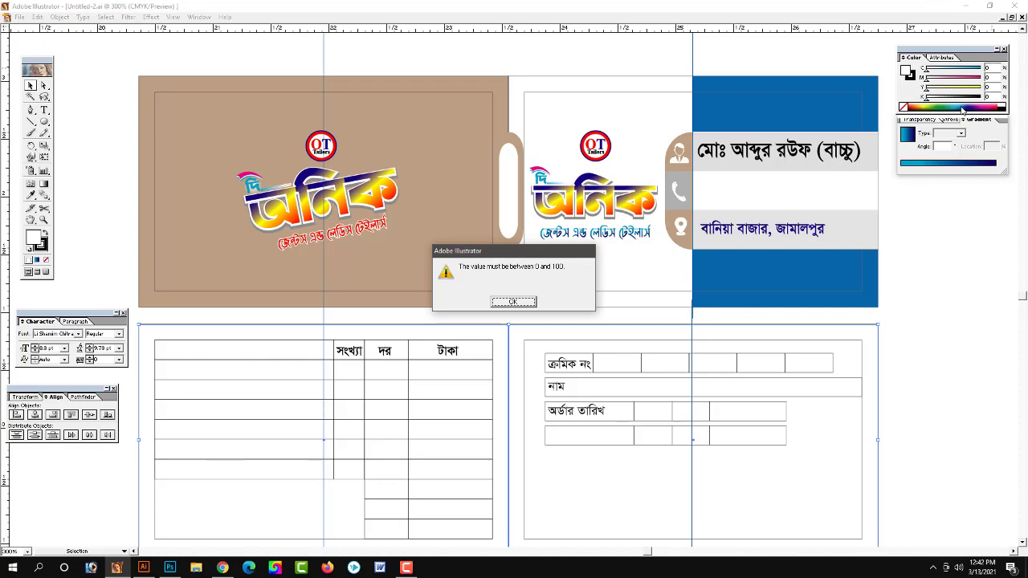
pyautogui.press('Return')
pyautogui.press('Tab')
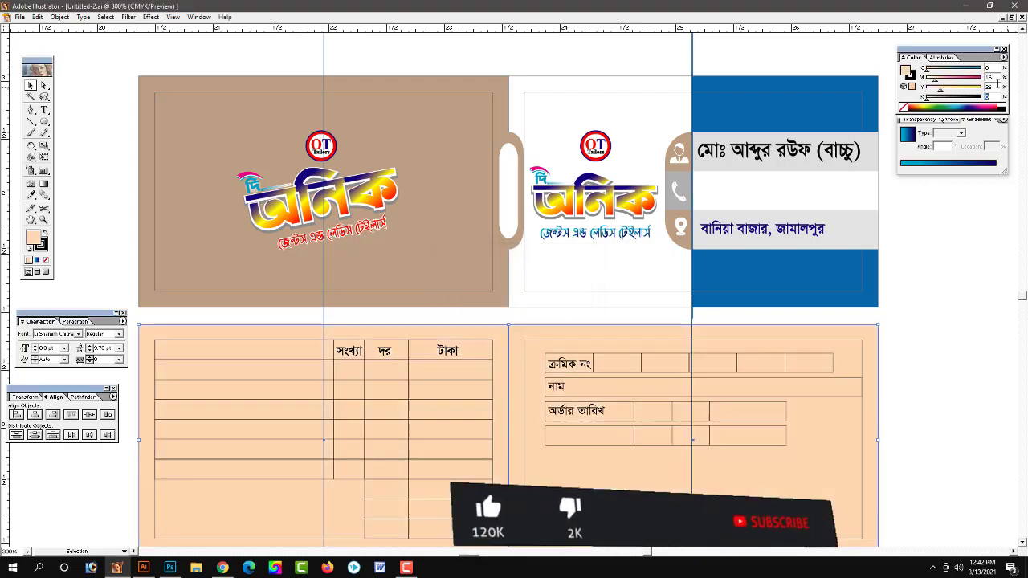
pyautogui.write('26')
pyautogui.press('Tab')
# Step: Fill the two inner order-form panels with white
pyautogui.moveTo(564, 461); pyautogui.dragTo(564, 319)
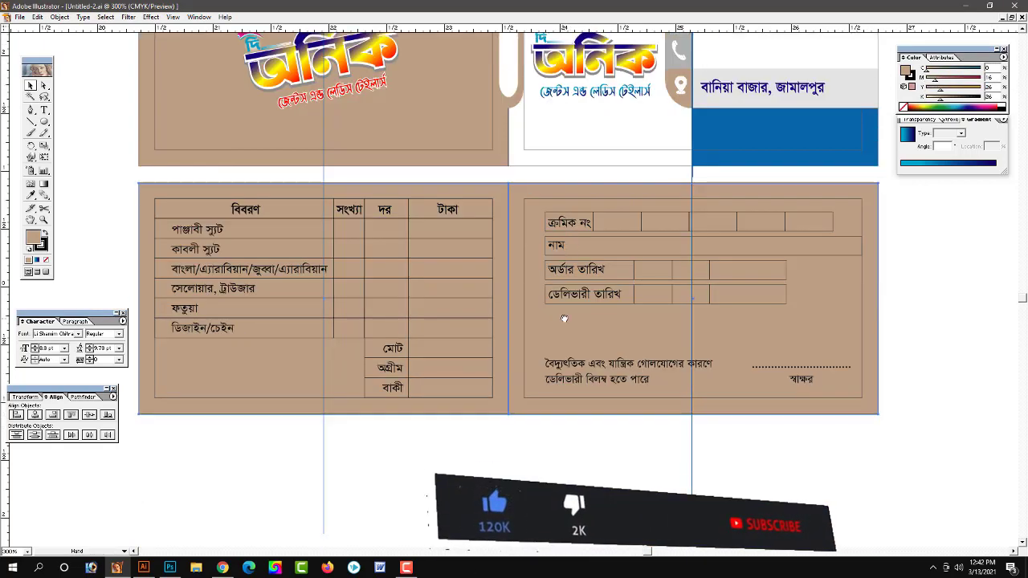
pyautogui.click(236, 398)
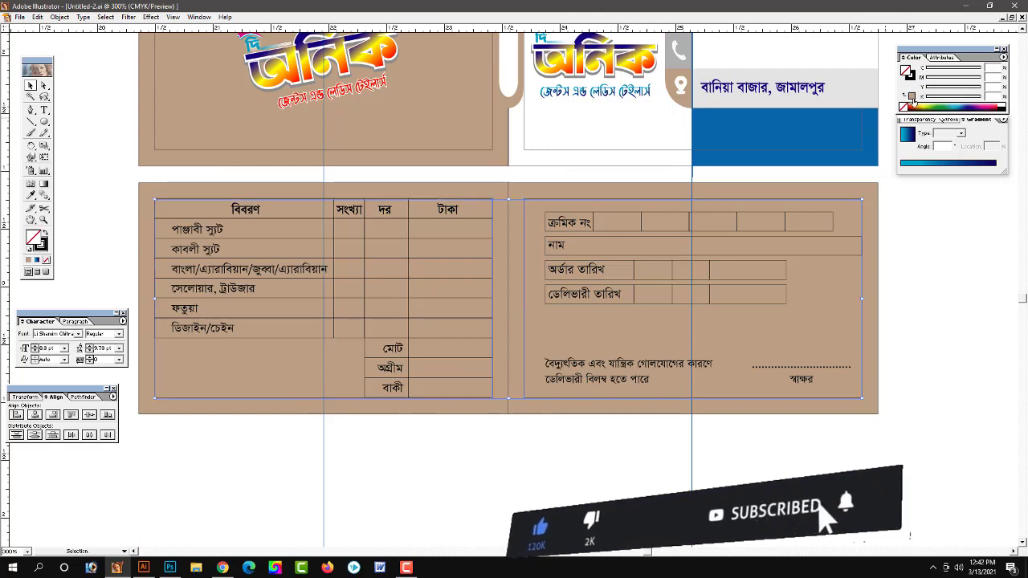
pyautogui.click(1001, 105)
pyautogui.click(509, 474)
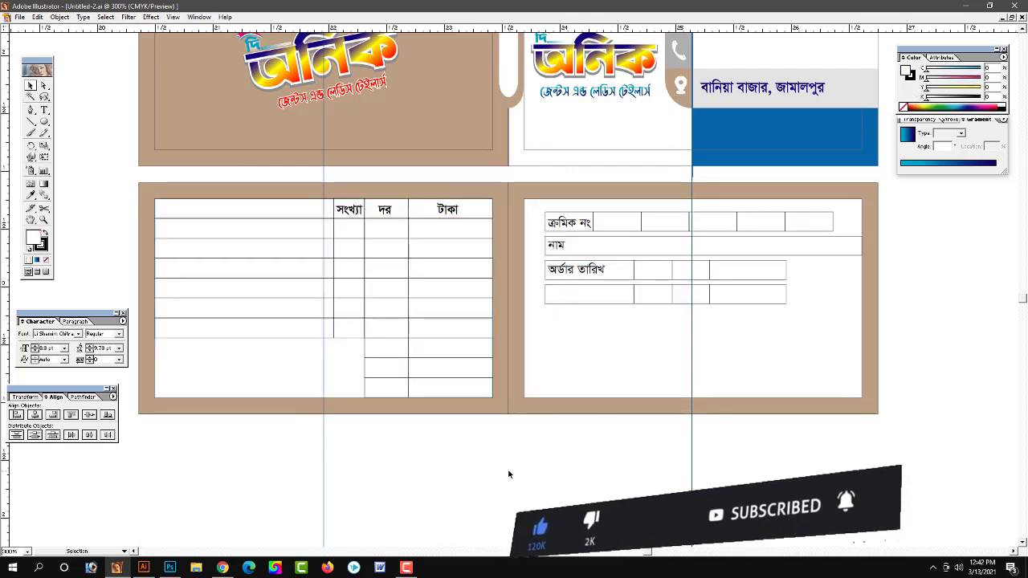
pyautogui.scroll(1, 534, 360)
pyautogui.scroll(1, 554, 369)
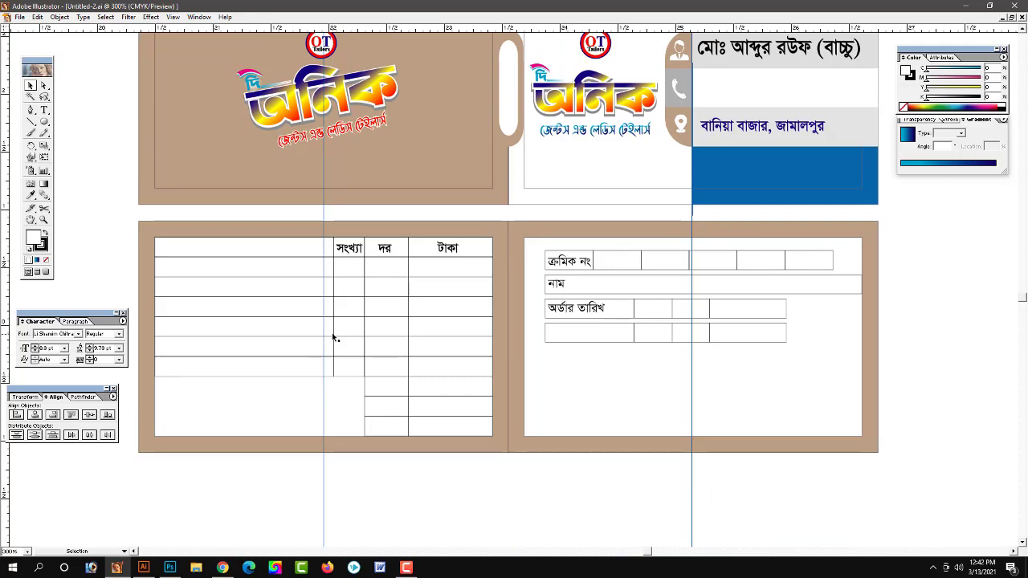
# Step: Bring the hidden বিবরণ table header and item-list text to the front in Outline view
pyautogui.hotkey('ctrl', 'y')
pyautogui.click(245, 248)
pyautogui.hotkey('ctrl', 'y')
pyautogui.hotkey('ctrl', 'shift', ']')
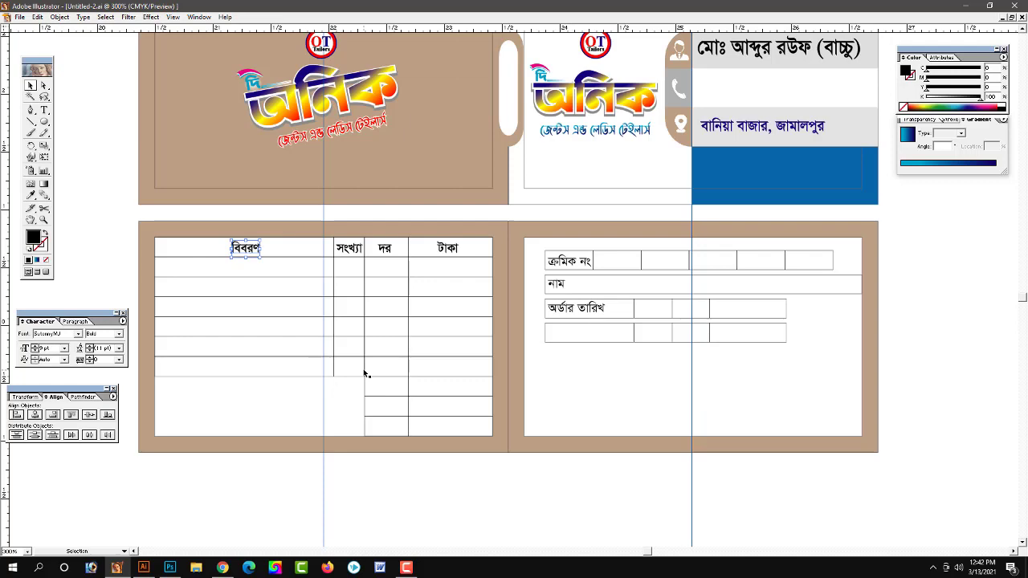
pyautogui.hotkey('ctrl', 'y')
pyautogui.click(212, 274)
pyautogui.hotkey('ctrl', 'y')
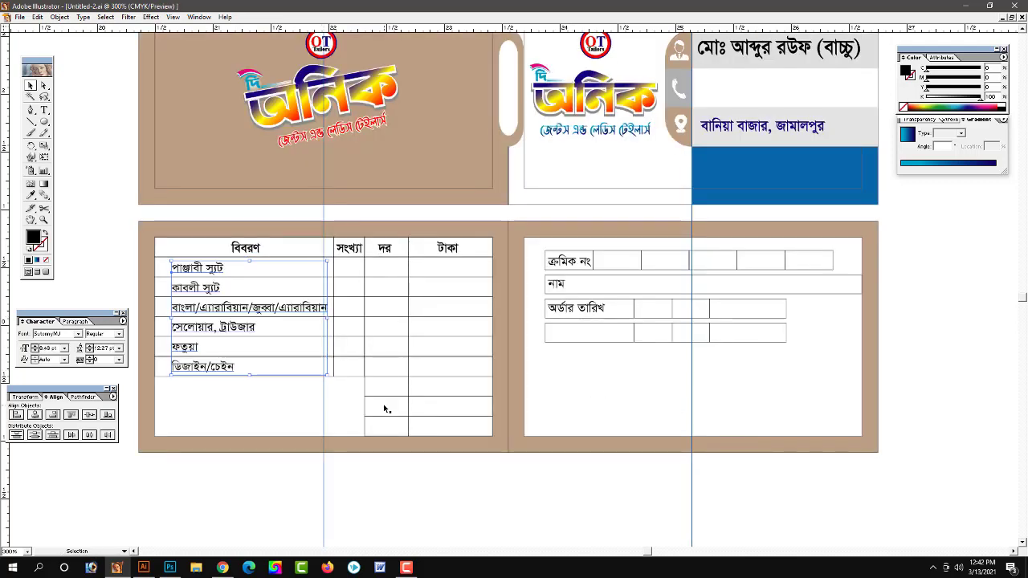
pyautogui.hotkey('ctrl', 'y')
# Step: Bring the মোট/অগ্রীম/বাকী totals labels and the ডেলিভারী তারিখ label to the front
pyautogui.hotkey('ctrl', 'y')
pyautogui.hotkey('ctrl', 'y')
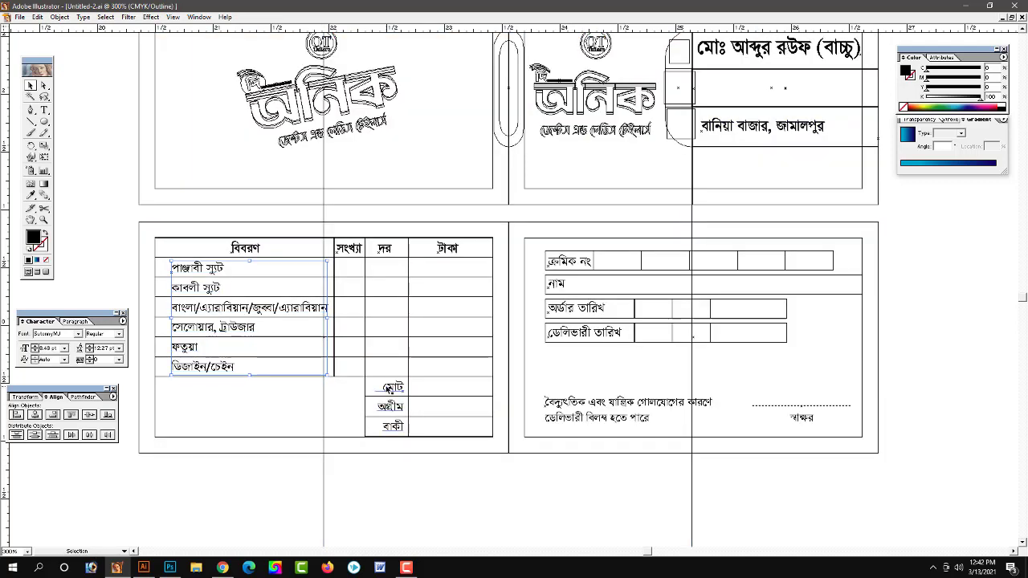
pyautogui.click(386, 390)
pyautogui.hotkey('ctrl', 'y')
pyautogui.hotkey('ctrl', 'shift', ']')
pyautogui.hotkey('ctrl', 'y')
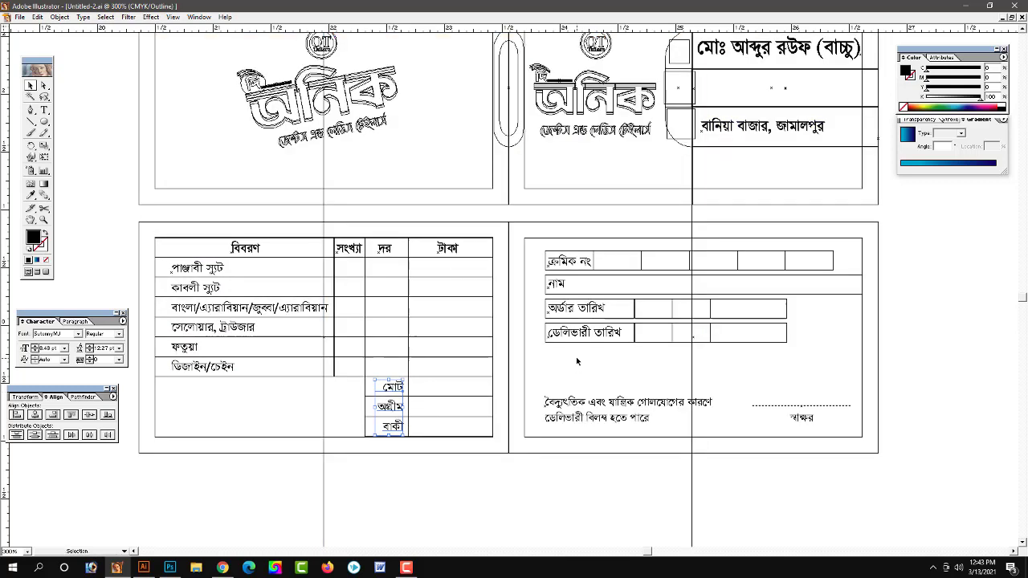
pyautogui.click(583, 332)
pyautogui.hotkey('ctrl', 'y')
pyautogui.hotkey('ctrl', 'shift', ']')
pyautogui.hotkey('ctrl', 'y')
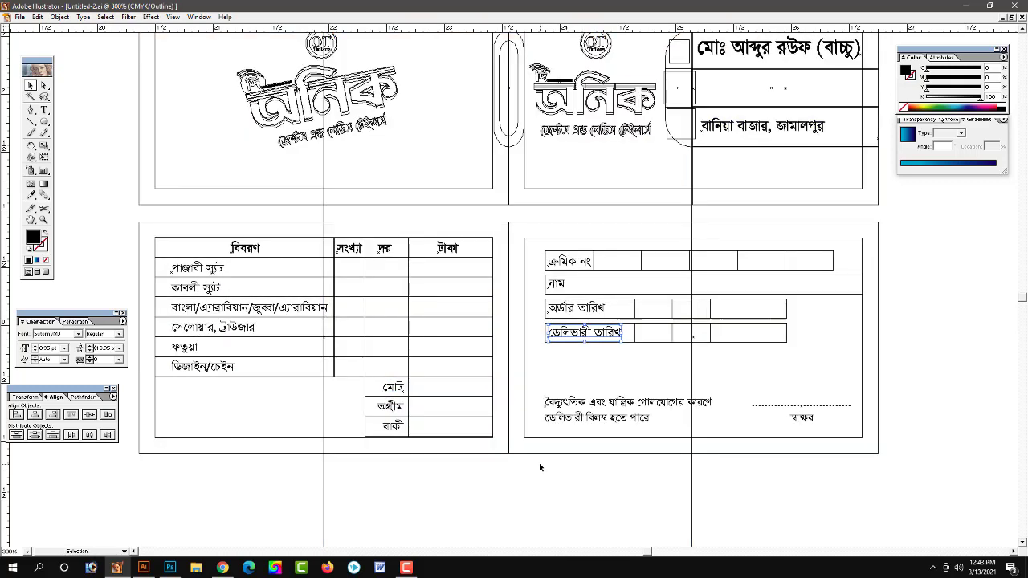
pyautogui.hotkey('ctrl', 'y')
# Step: Bring the bottom delay note and signature text to the front
pyautogui.hotkey('ctrl', 'y')
pyautogui.click(621, 411)
pyautogui.hotkey('ctrl', 'shift', ']')
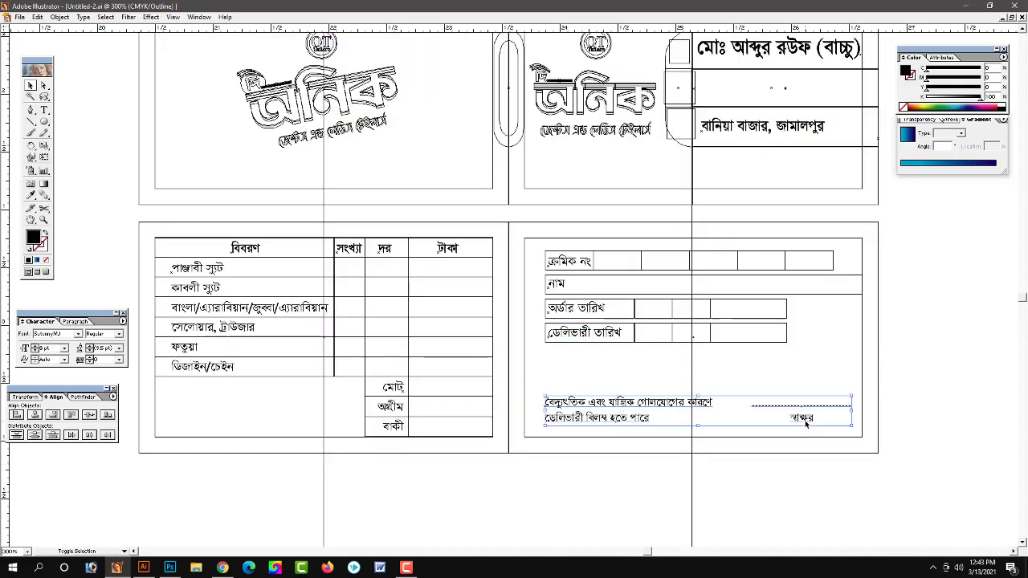
pyautogui.hotkey('ctrl', 'y')
pyautogui.click(777, 508)
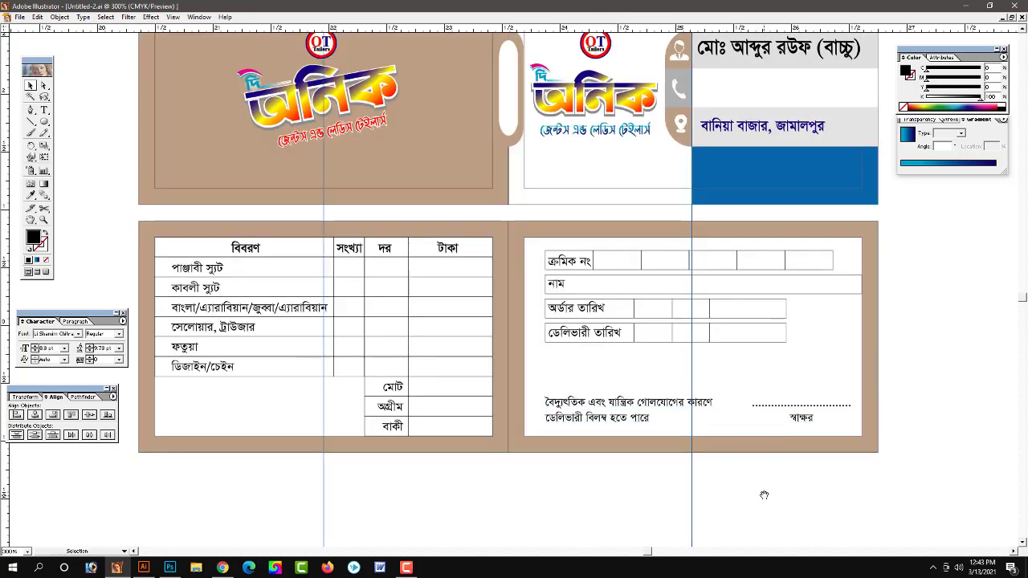
# Step: Darken the blue contact panel to navy and make the address text black
pyautogui.scroll(3, 763, 495)
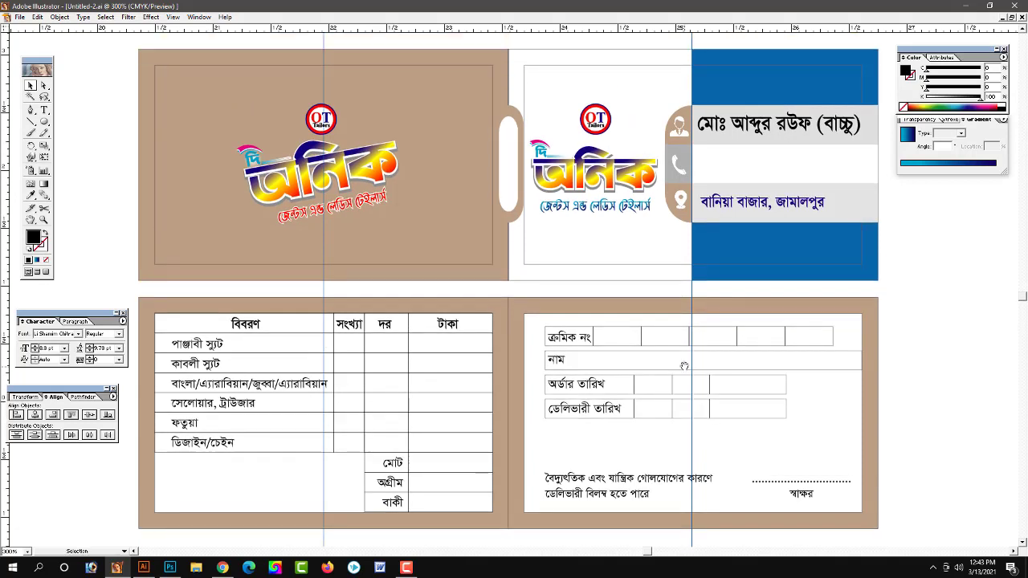
pyautogui.click(763, 244)
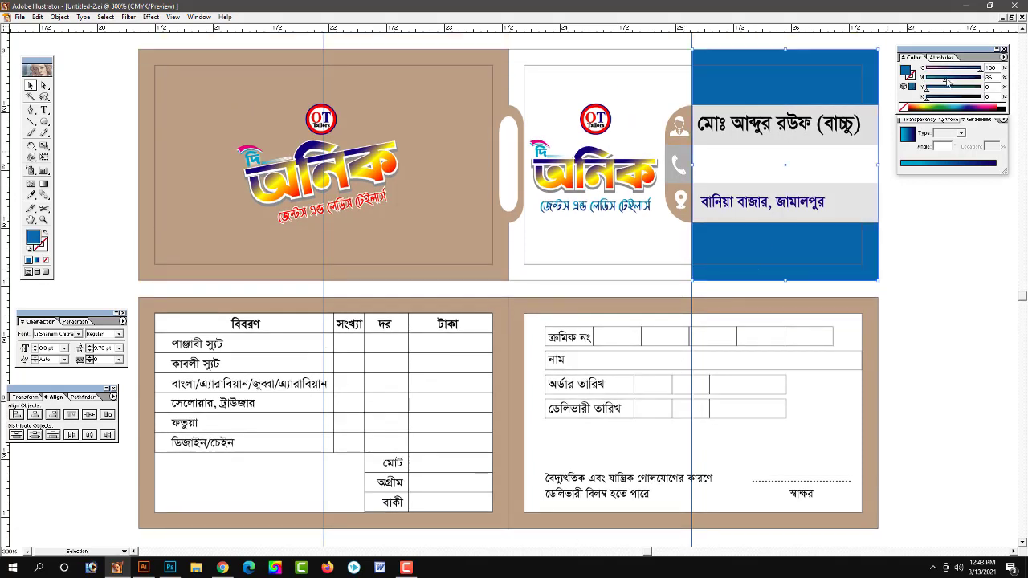
pyautogui.moveTo(946, 81); pyautogui.dragTo(937, 99)
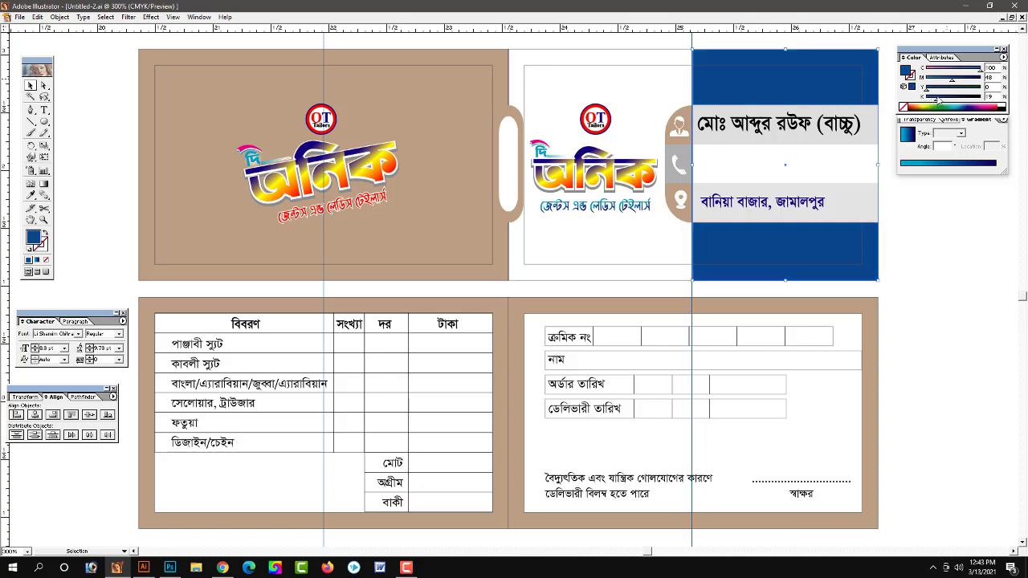
pyautogui.click(932, 304)
pyautogui.click(783, 207)
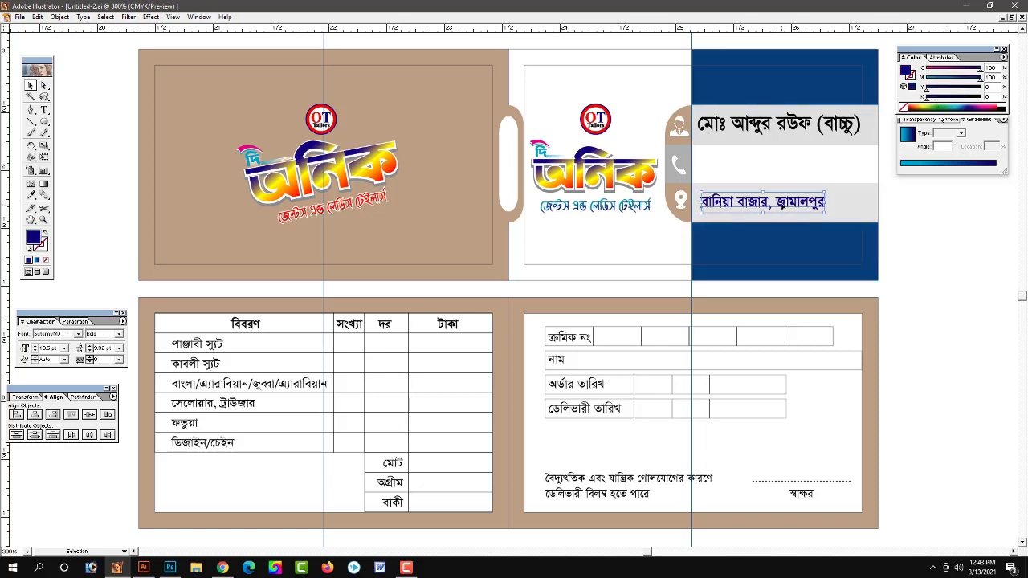
pyautogui.click(943, 237)
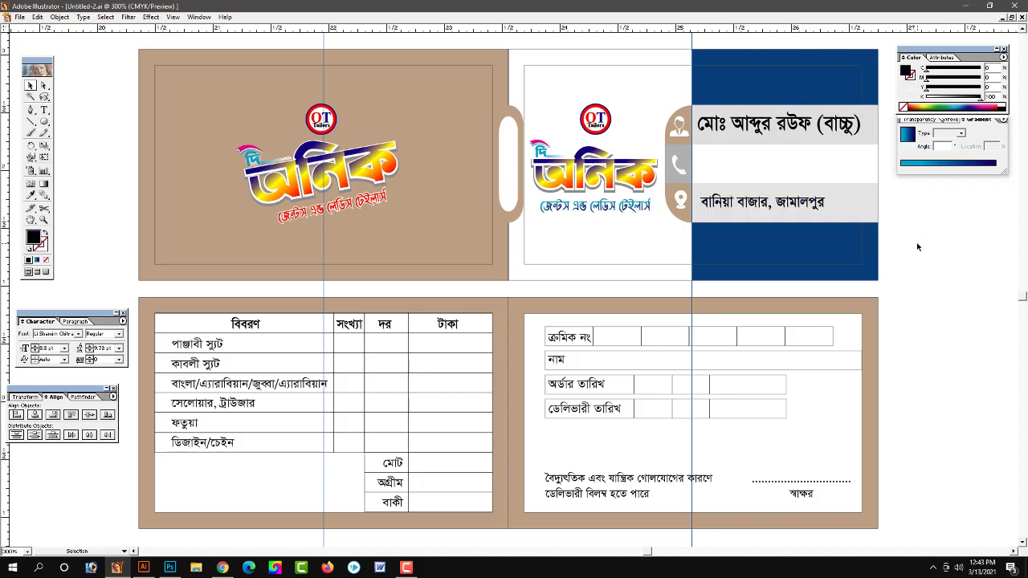
# Step: Hide the guides and work on the handle cutout on the left panel
pyautogui.moveTo(549, 241); pyautogui.dragTo(611, 267)
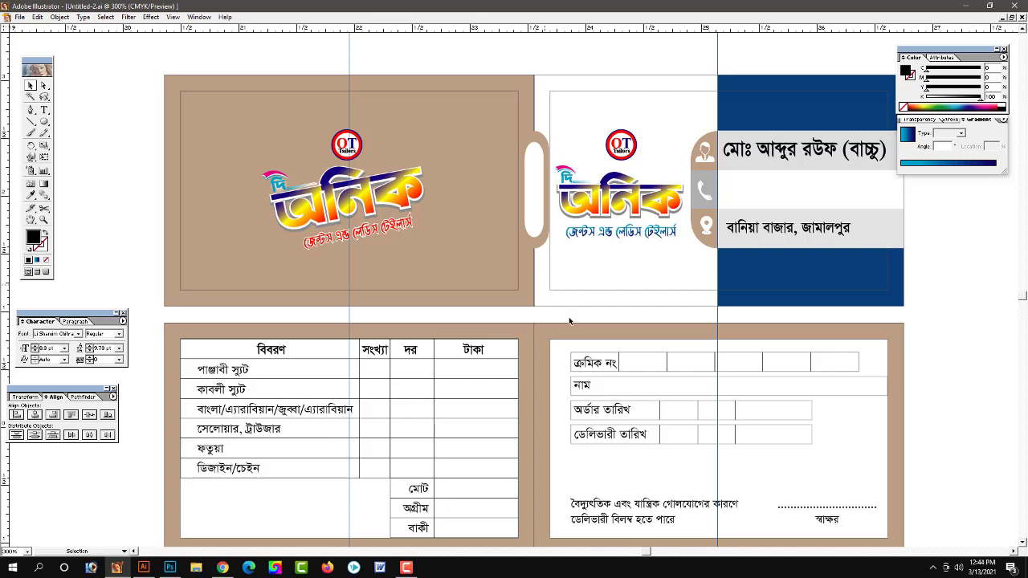
pyautogui.hotkey('ctrl', ';')
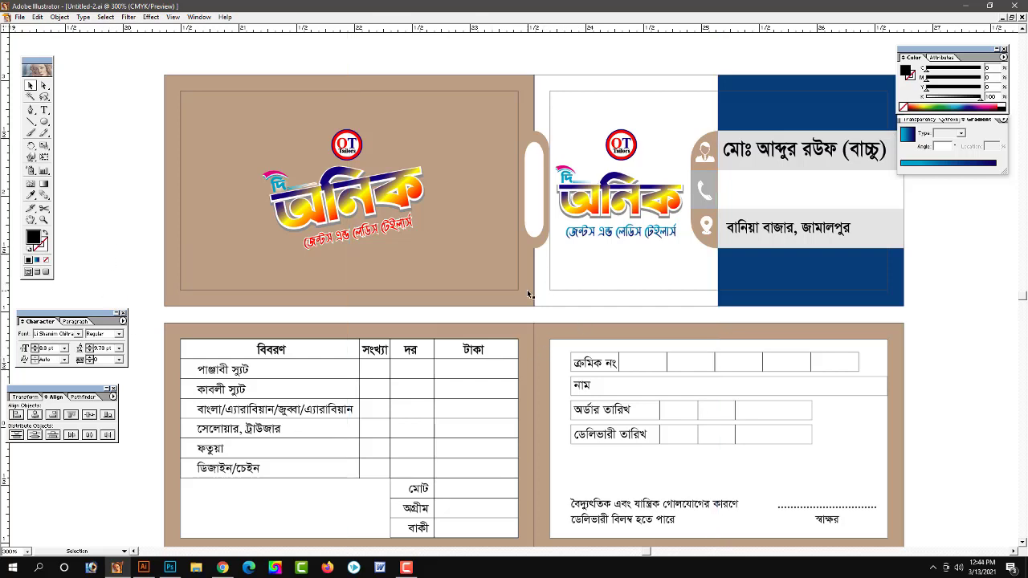
pyautogui.moveTo(536, 155); pyautogui.dragTo(169, 159)
pyautogui.click(157, 189)
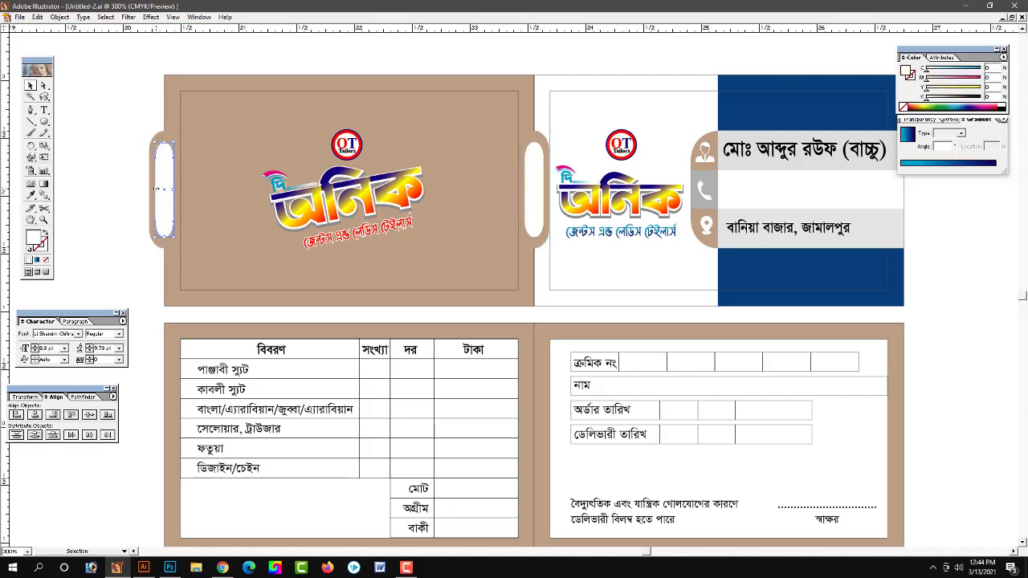
pyautogui.click(159, 139)
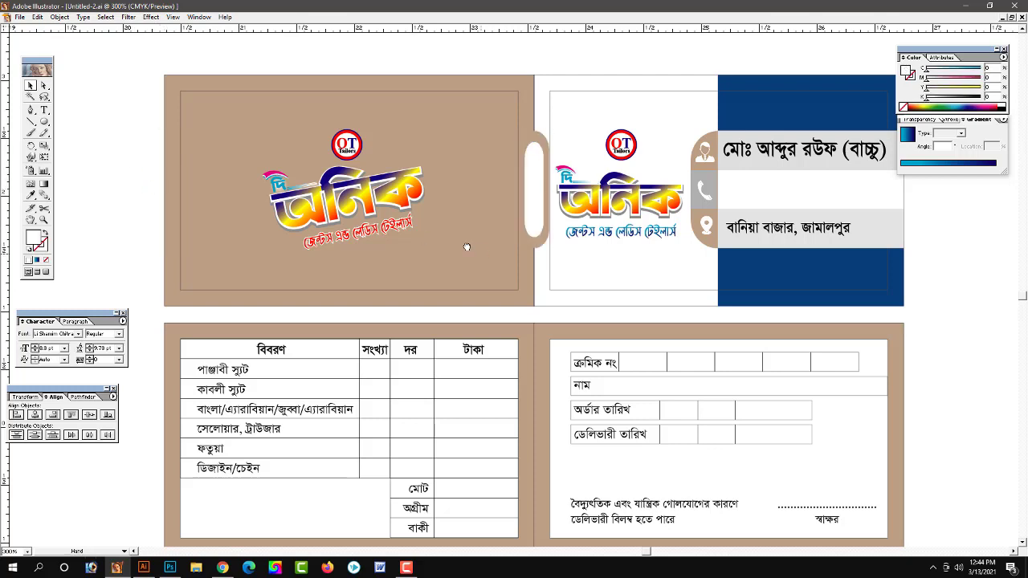
# Step: Move the card logo up a little
pyautogui.moveTo(525, 264); pyautogui.dragTo(475, 251)
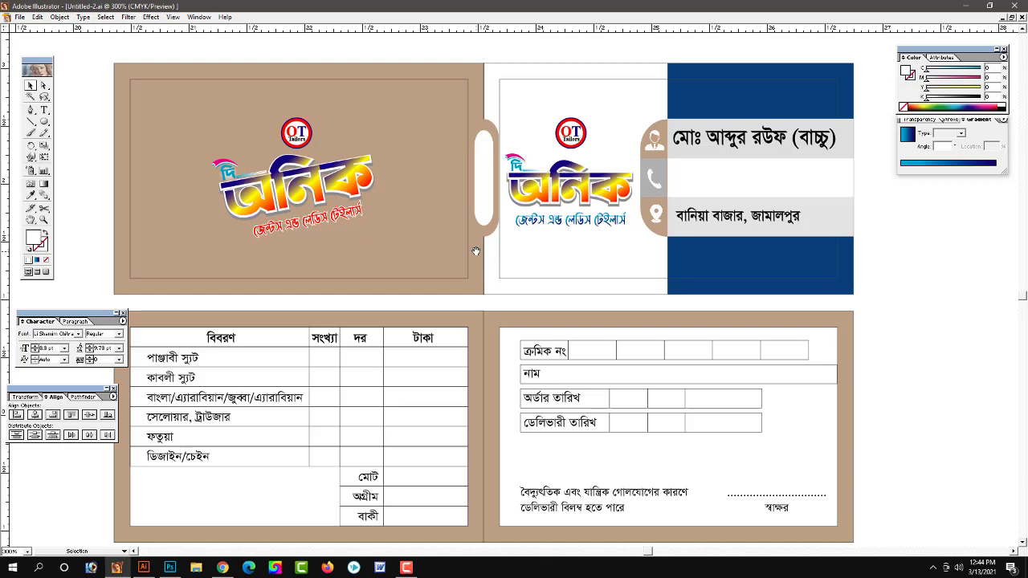
pyautogui.moveTo(624, 241); pyautogui.dragTo(573, 293)
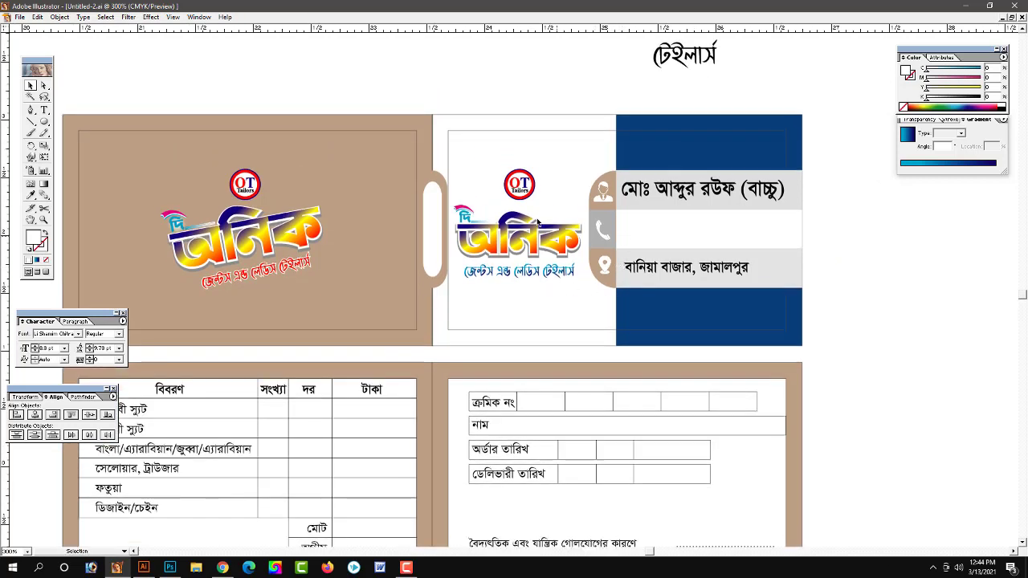
pyautogui.moveTo(518, 240); pyautogui.dragTo(518, 221)
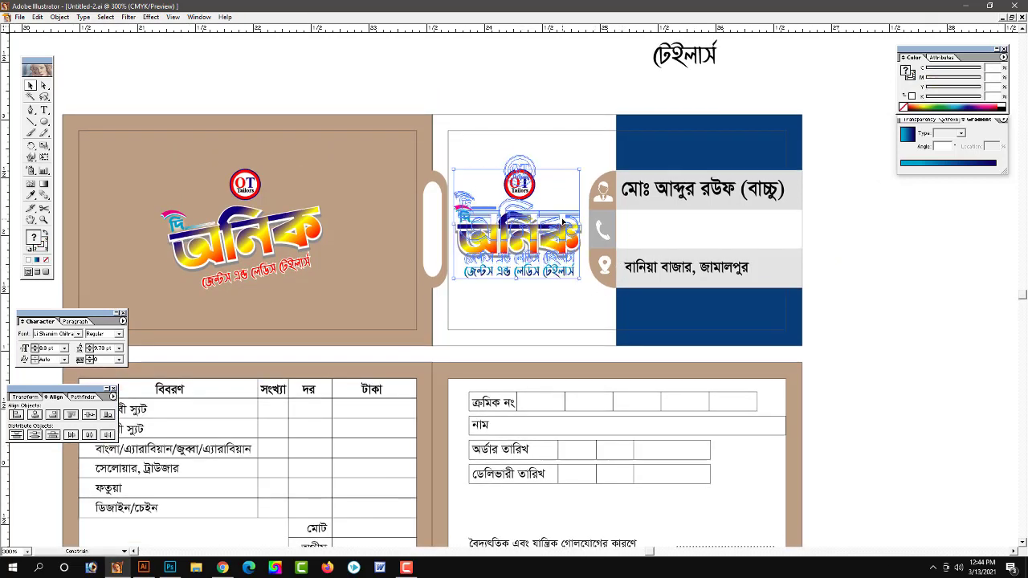
pyautogui.click(538, 295)
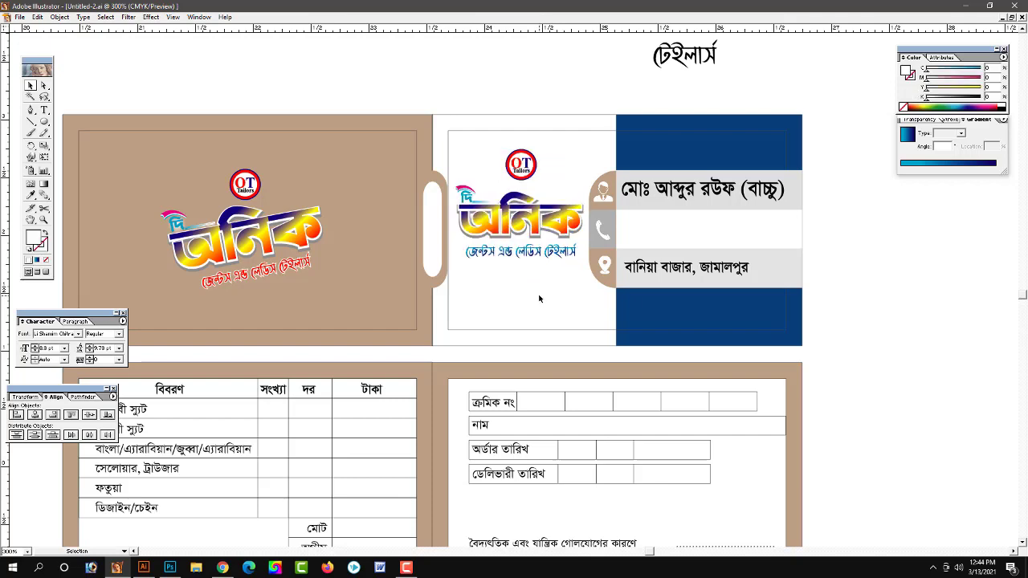
pyautogui.moveTo(538, 294)
pyautogui.mouseDown()
pyautogui.moveTo(581, 271)
pyautogui.moveTo(552, 251)
pyautogui.mouseUp()
# Step: Bring the services paragraph down onto the white card at a smaller type size
pyautogui.moveTo(576, 299); pyautogui.dragTo(592, 303)
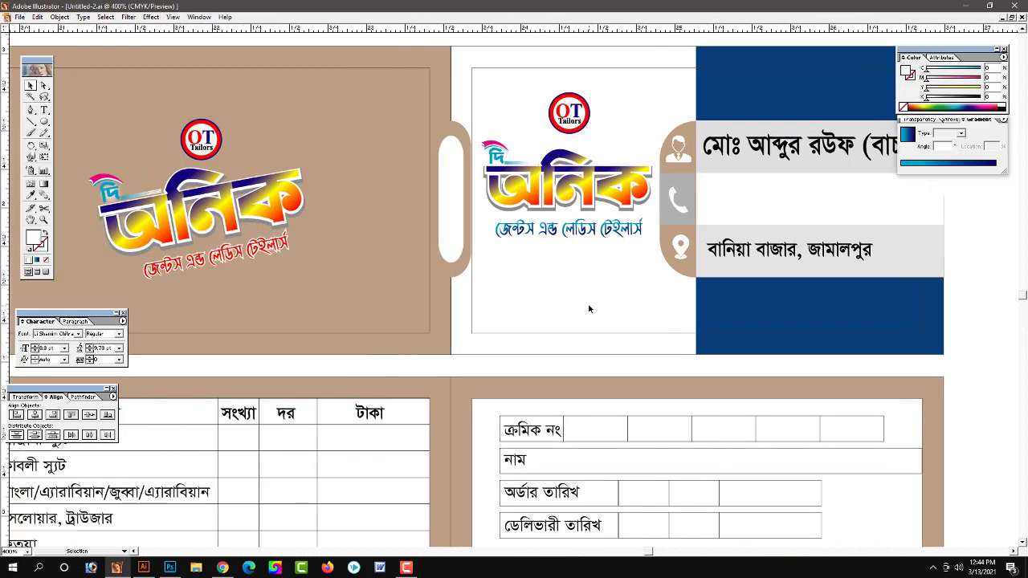
pyautogui.moveTo(676, 192); pyautogui.dragTo(727, 360)
pyautogui.moveTo(482, 56); pyautogui.dragTo(481, 144)
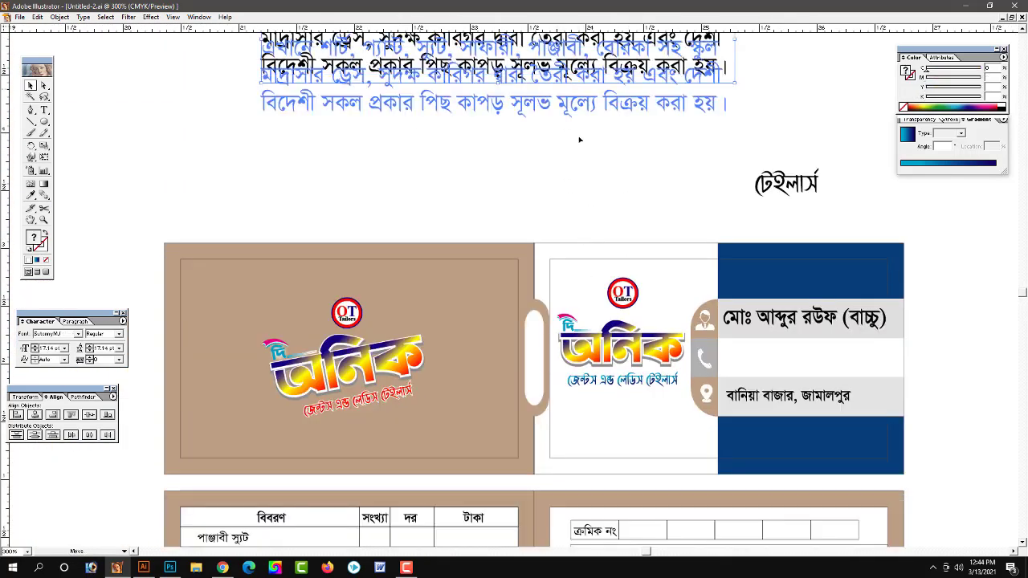
pyautogui.scroll(-1, 482, 143)
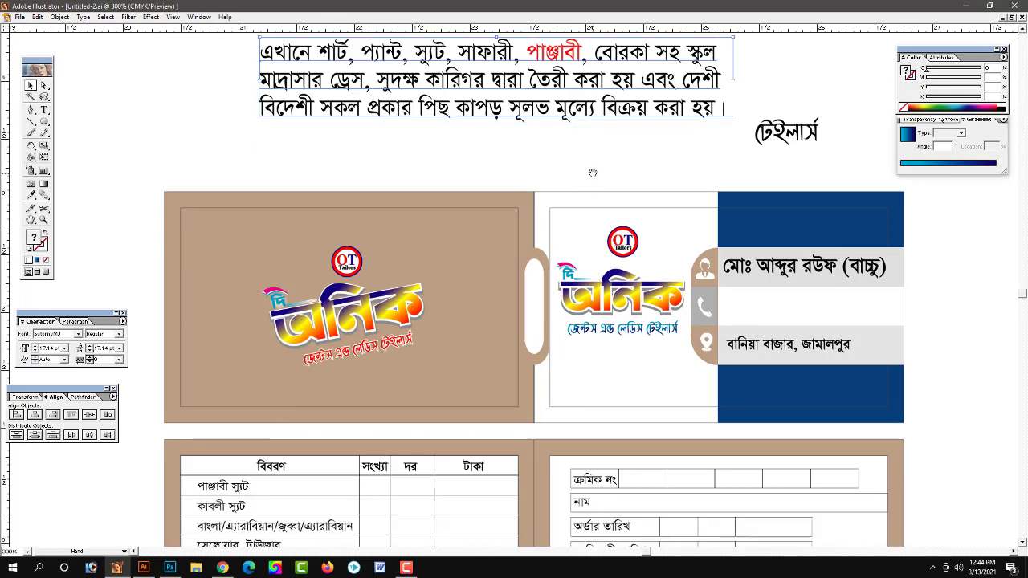
pyautogui.click(63, 348)
pyautogui.click(36, 415)
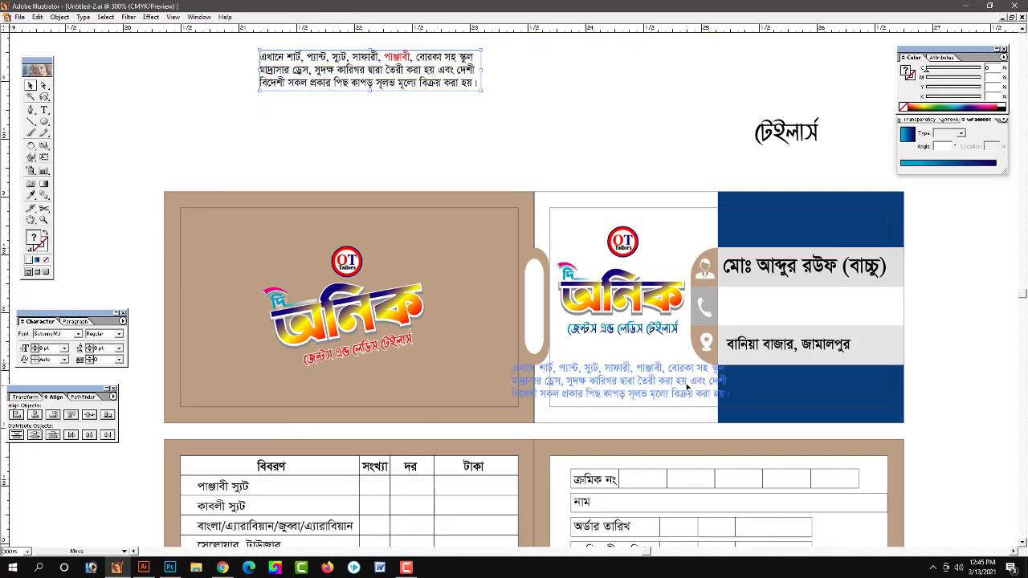
pyautogui.click(514, 346)
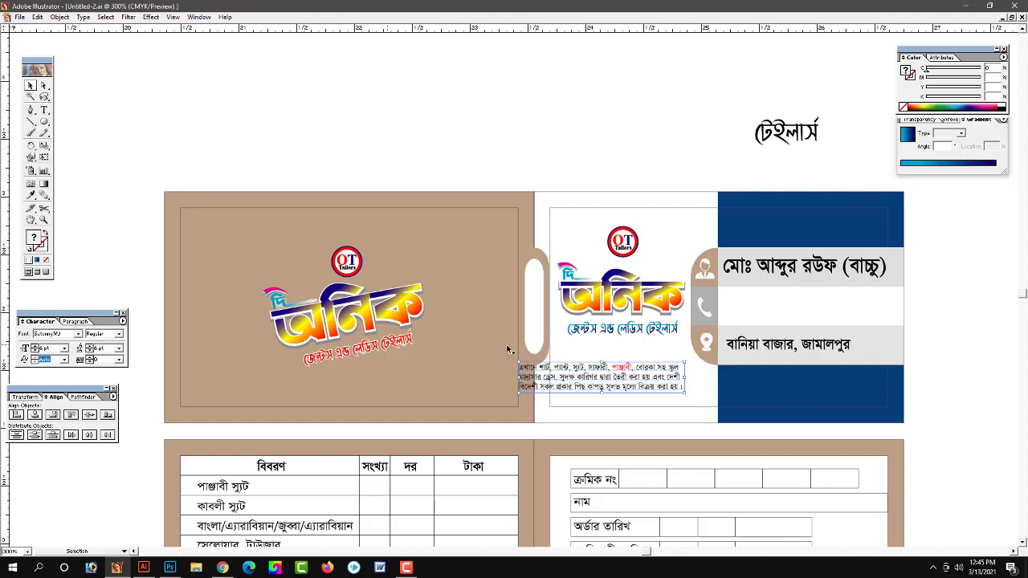
# Step: Nudge the services paragraph into place just below the logo
pyautogui.hotkey('ctrl', '=')
pyautogui.moveTo(617, 386); pyautogui.dragTo(643, 373)
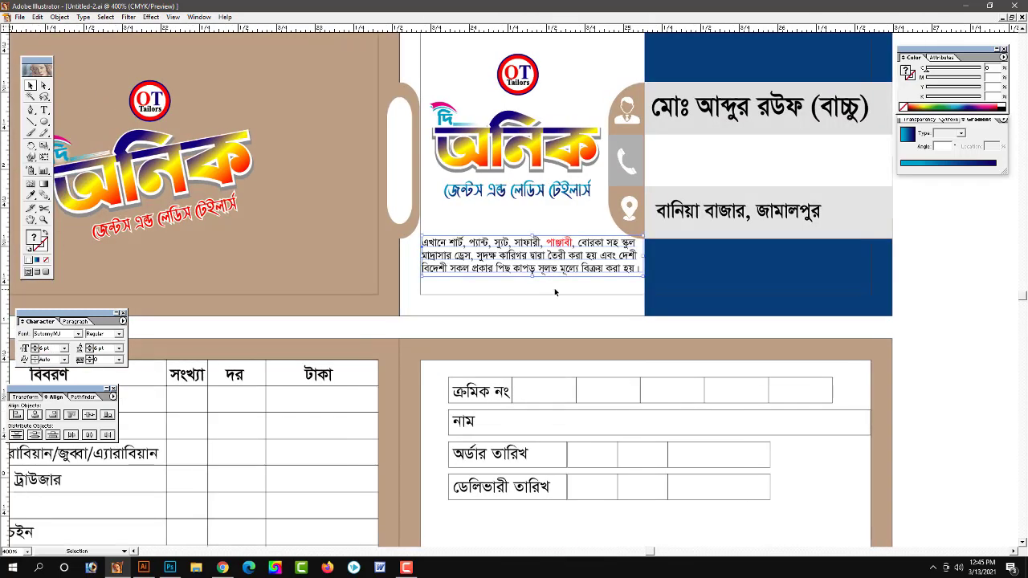
pyautogui.click(532, 277)
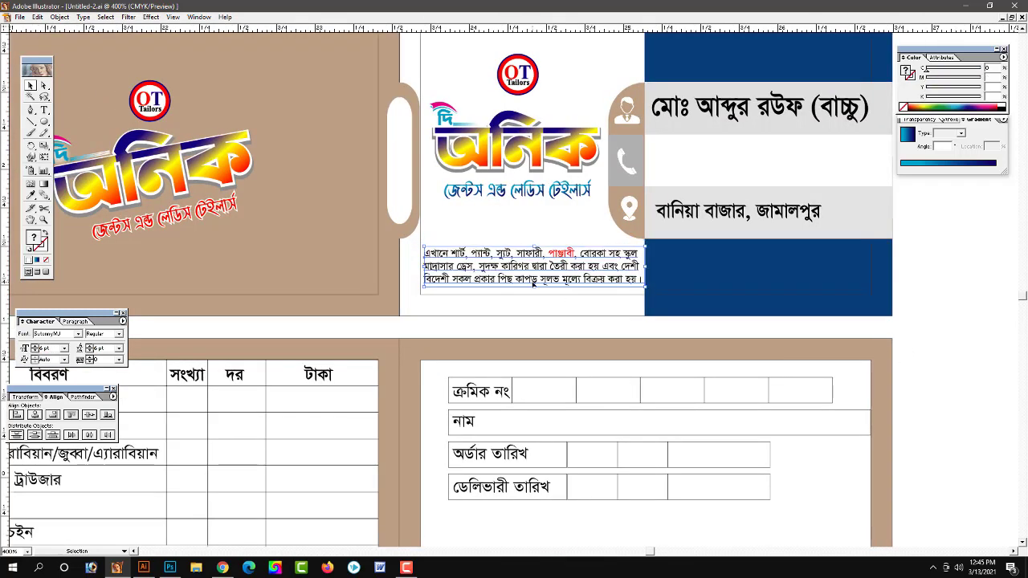
pyautogui.moveTo(999, 298); pyautogui.dragTo(1012, 343)
pyautogui.click(971, 330)
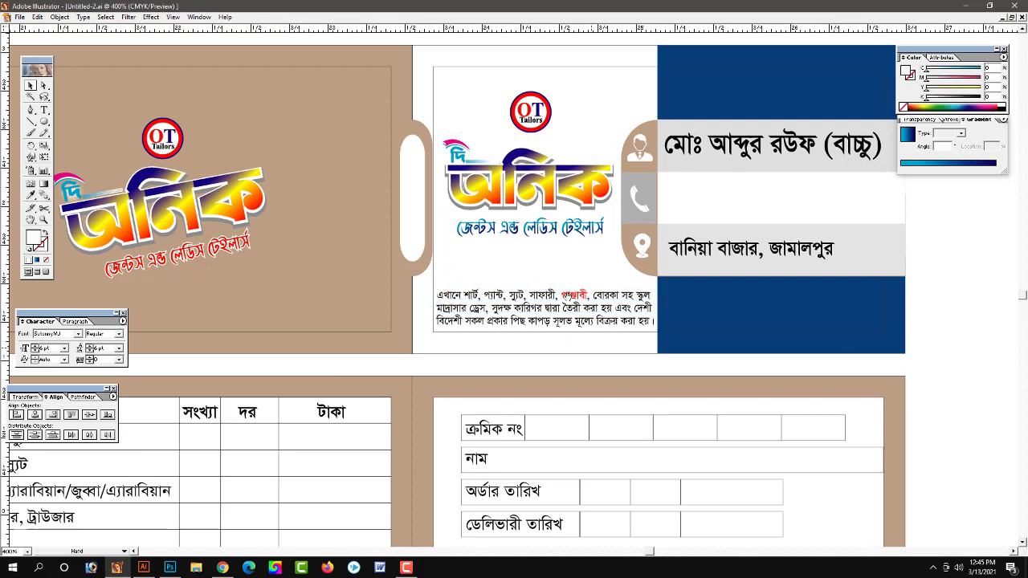
# Step: Move the logo group down slightly and zoom out to the whole memo
pyautogui.moveTo(589, 252); pyautogui.dragTo(601, 304)
pyautogui.moveTo(495, 182)
pyautogui.mouseDown()
pyautogui.moveTo(495, 203)
pyautogui.moveTo(497, 196)
pyautogui.mouseUp()
pyautogui.click(497, 157)
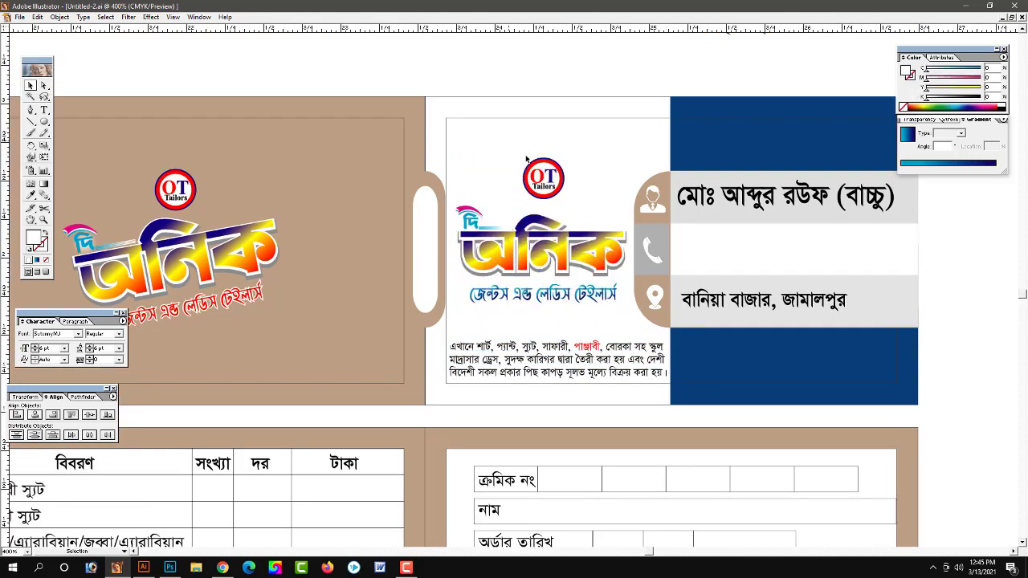
pyautogui.moveTo(476, 337); pyautogui.dragTo(515, 338)
pyautogui.hotkey('ctrl', '-')
pyautogui.hotkey('ctrl', '-')
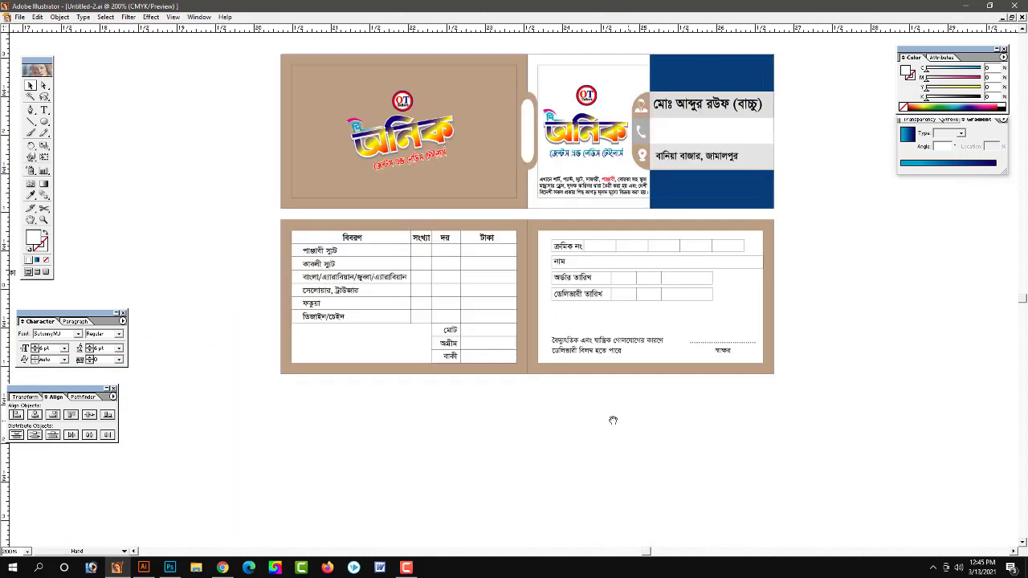
# Step: Navigate around the memo's cards and delete a selected object
pyautogui.moveTo(613, 420); pyautogui.dragTo(551, 417)
pyautogui.hotkey('ctrl', '+')
pyautogui.click(699, 259)
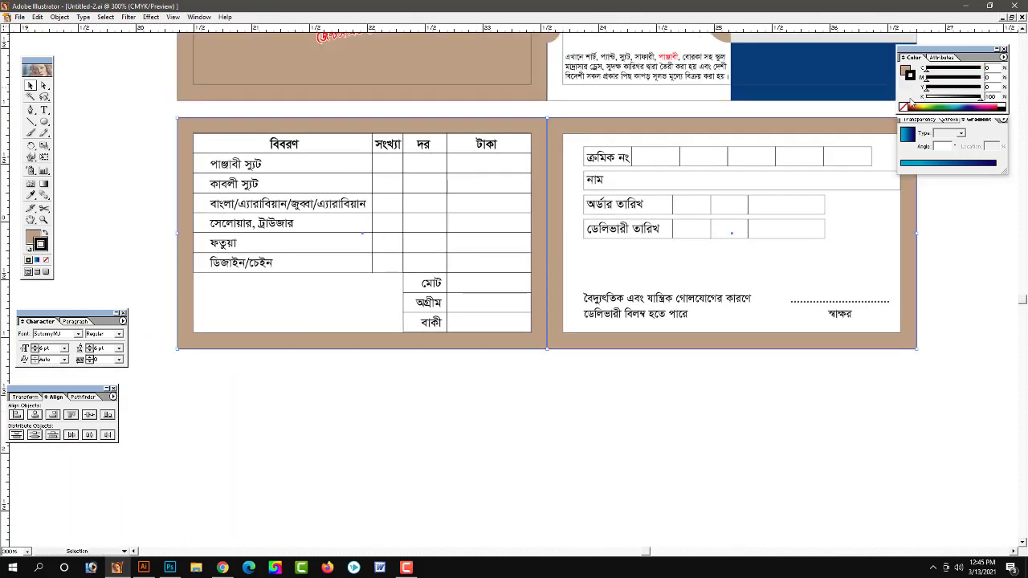
pyautogui.click(549, 457)
pyautogui.scroll(5, 565, 249)
pyautogui.click(544, 298)
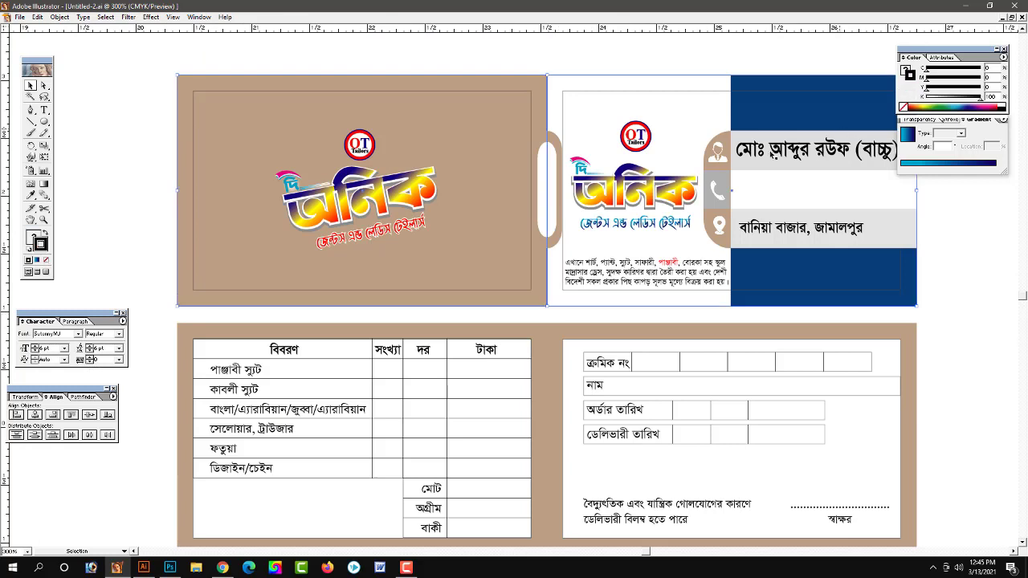
pyautogui.hotkey('ctrl', '-')
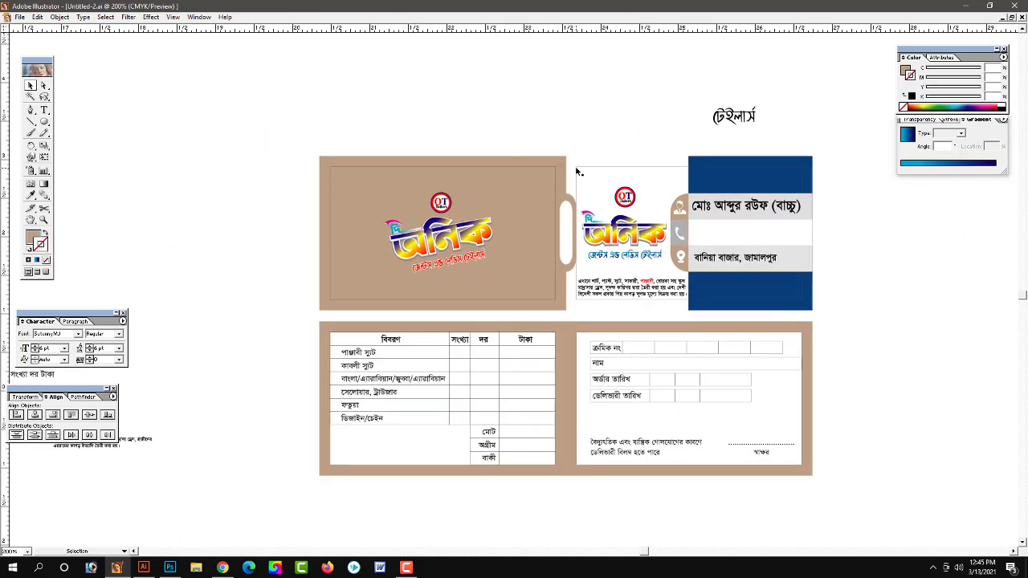
pyautogui.click(552, 171)
pyautogui.click(732, 116)
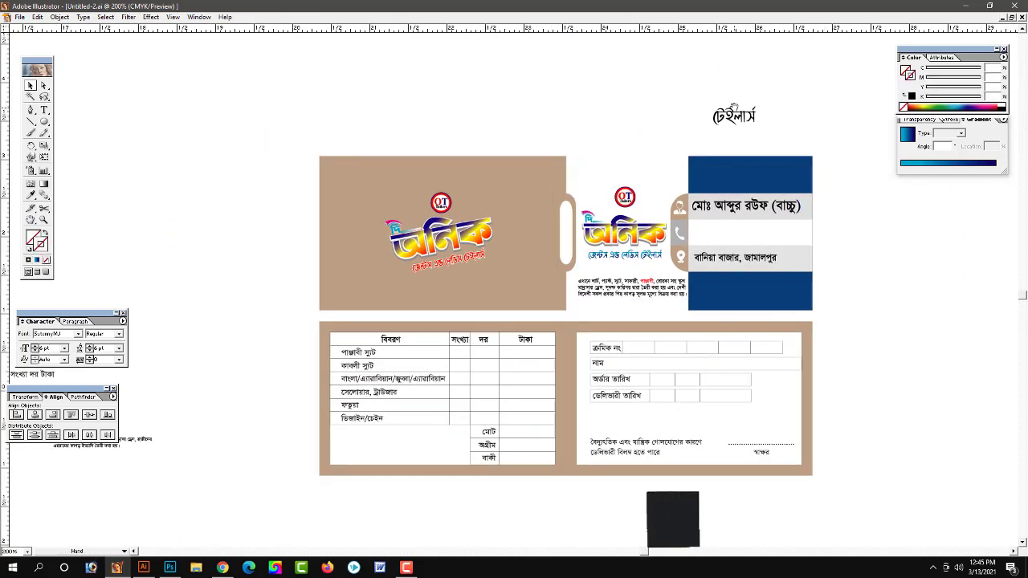
pyautogui.press('Delete')
# Step: Centre the cards and zoom in closely on the item table
pyautogui.moveTo(900, 312); pyautogui.dragTo(825, 275)
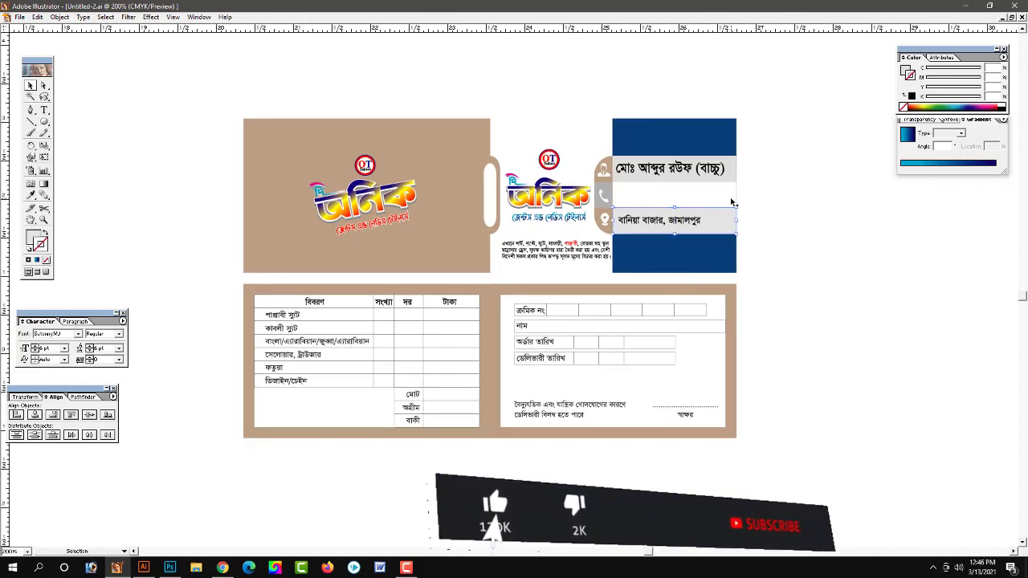
pyautogui.click(724, 143)
pyautogui.click(729, 280)
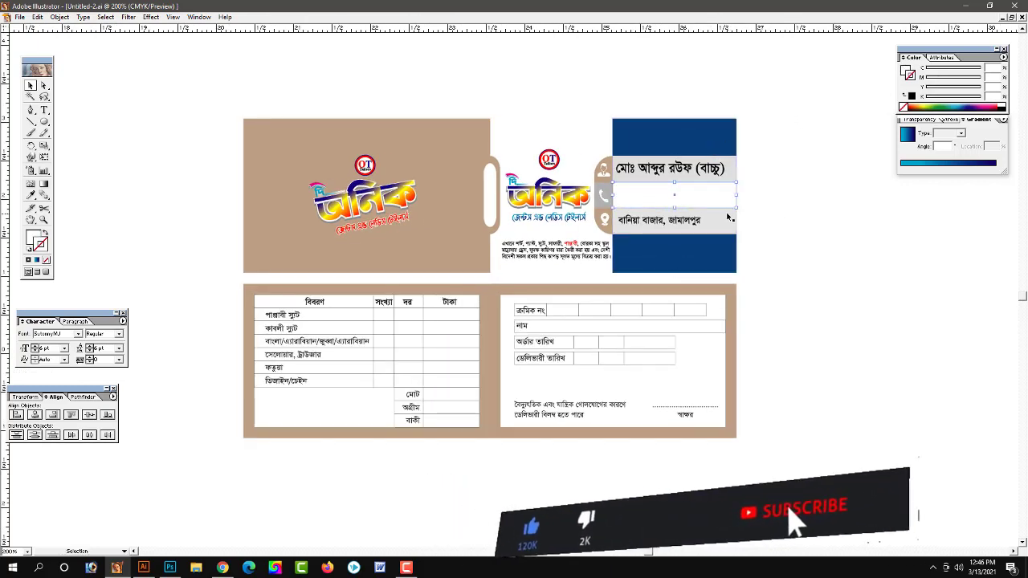
pyautogui.click(502, 329)
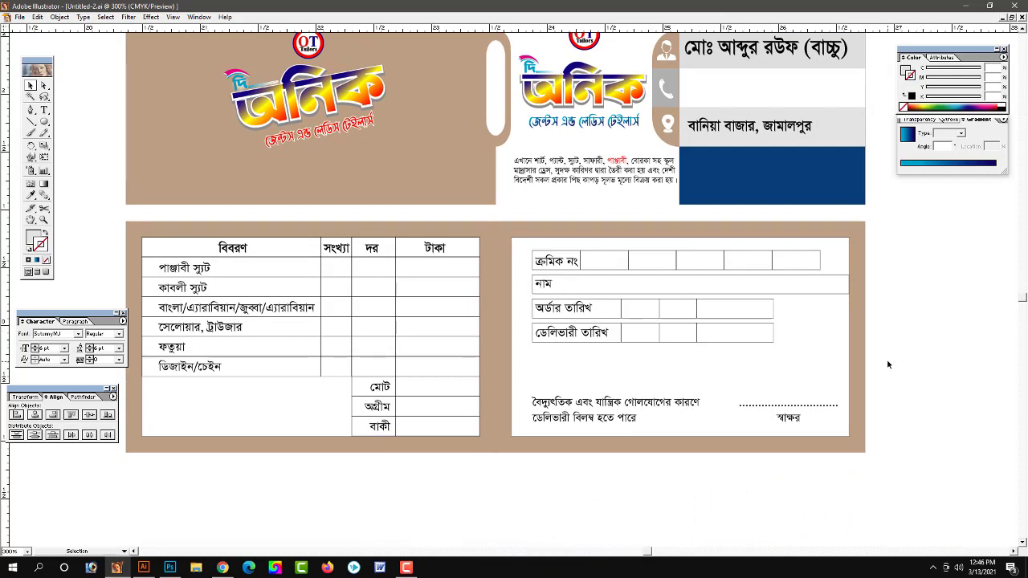
pyautogui.hotkey('ctrl', '=')
pyautogui.hotkey('ctrl', '=')
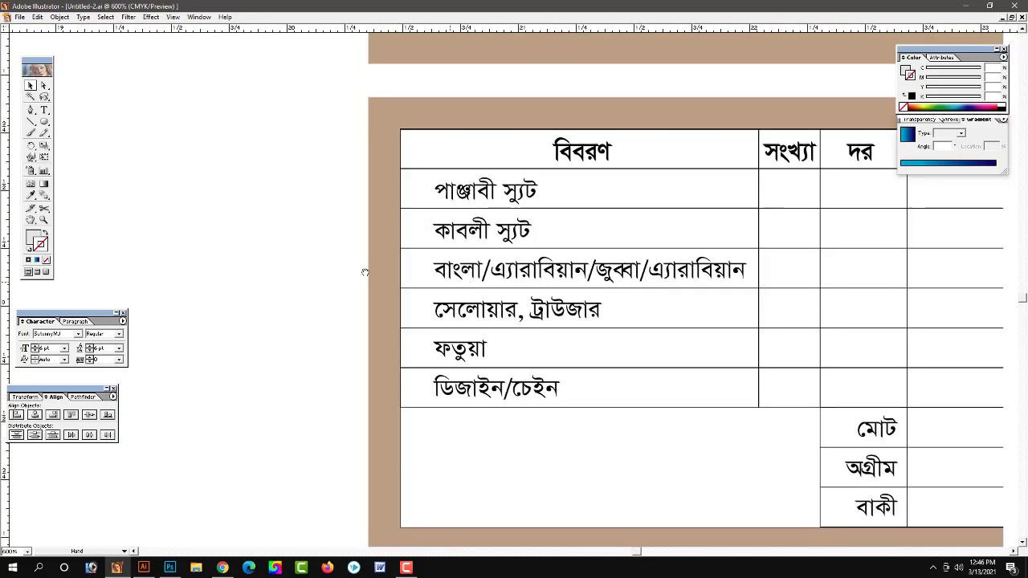
# Step: Copy the item-name column to the left of the table and replace its text with asterisks
pyautogui.click(401, 309)
pyautogui.moveTo(401, 309); pyautogui.dragTo(211, 309)
pyautogui.doubleClick(212, 309)
pyautogui.hotkey('ctrl', 'a')
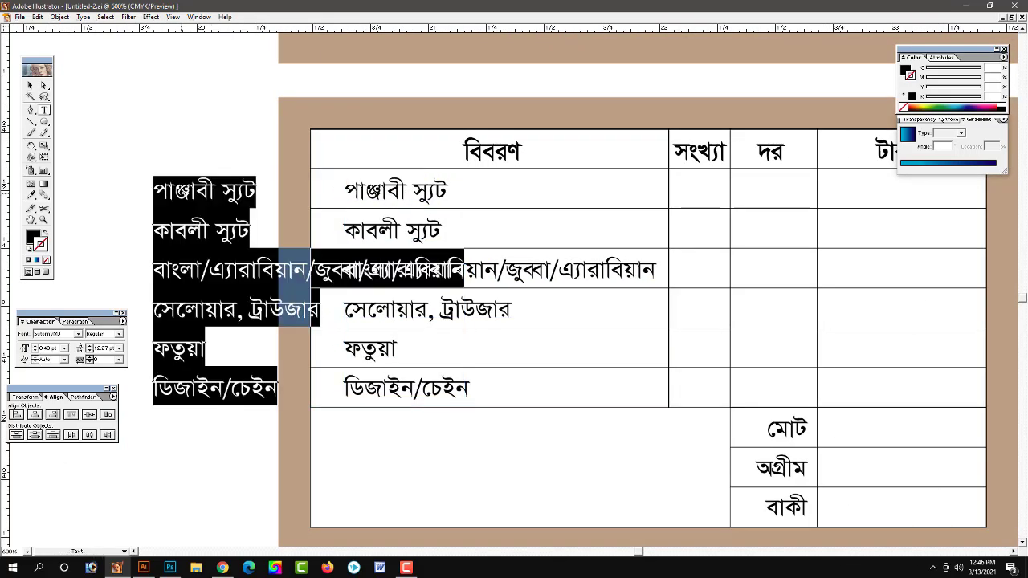
pyautogui.press('Delete')
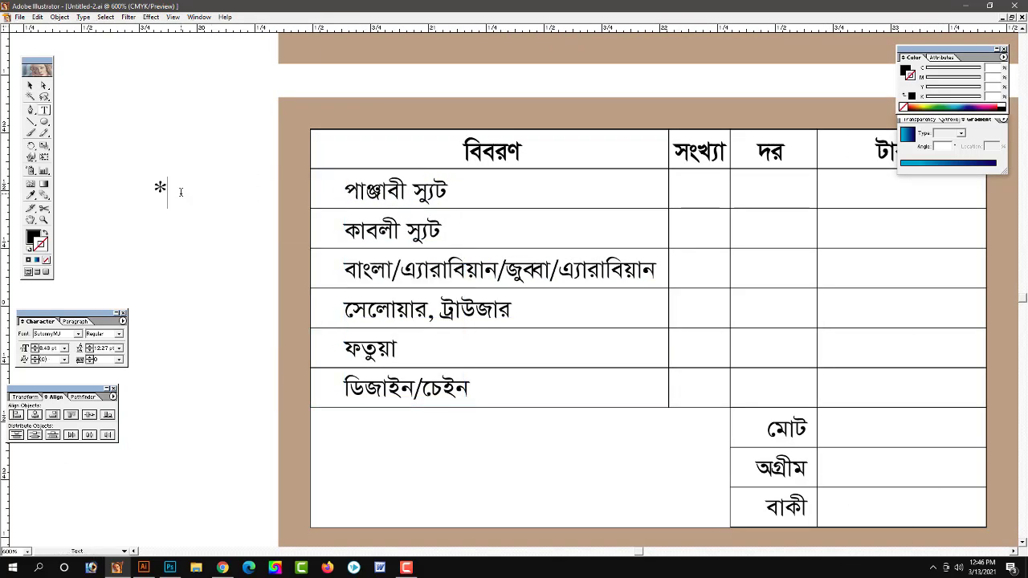
pyautogui.write('*')
pyautogui.press('Return')
# Step: Finish the asterisk column beside the table and fill it solid black
pyautogui.write('*')
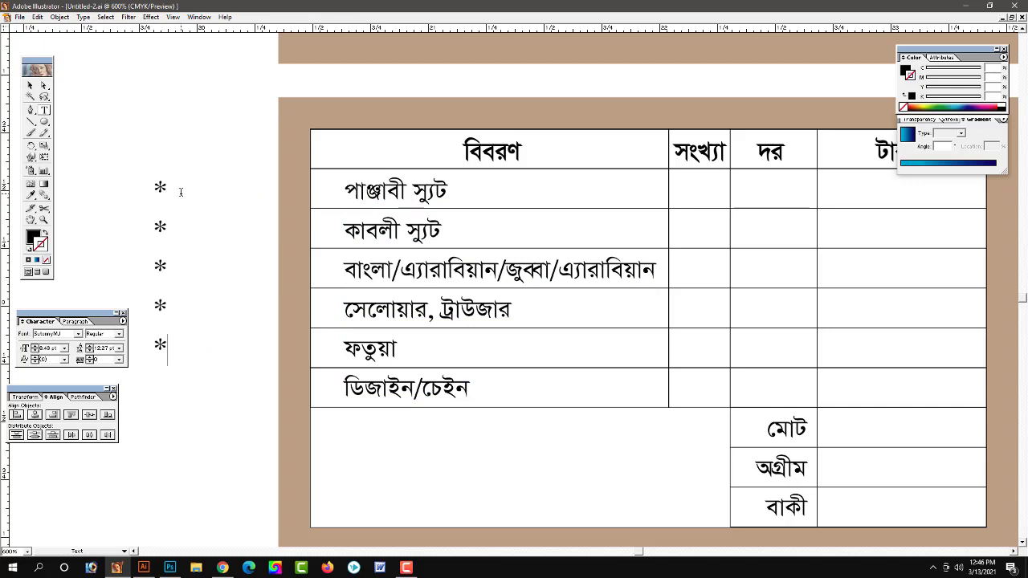
pyautogui.press('Escape')
pyautogui.moveTo(160, 188); pyautogui.dragTo(328, 189)
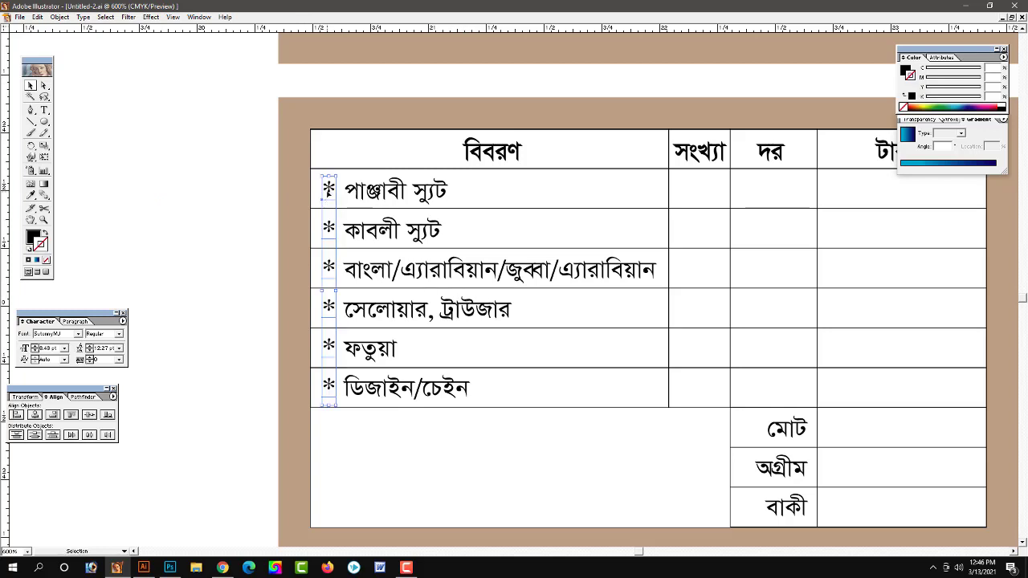
pyautogui.moveTo(321, 190); pyautogui.dragTo(221, 189)
pyautogui.click(993, 104)
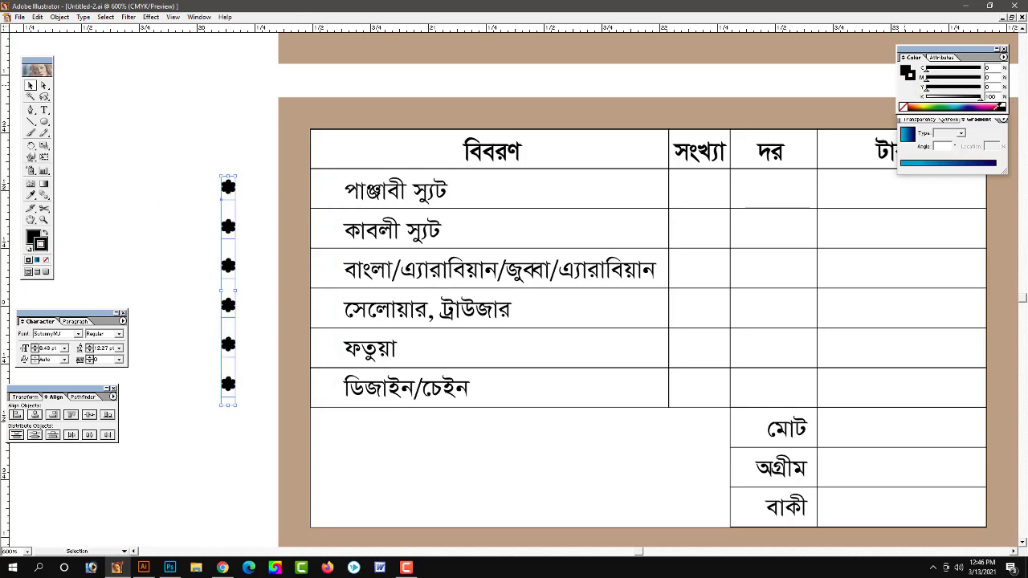
# Step: Stack a white copy of the asterisk column slightly offset over the black one
pyautogui.moveTo(225, 231); pyautogui.dragTo(205, 227)
pyautogui.click(233, 228)
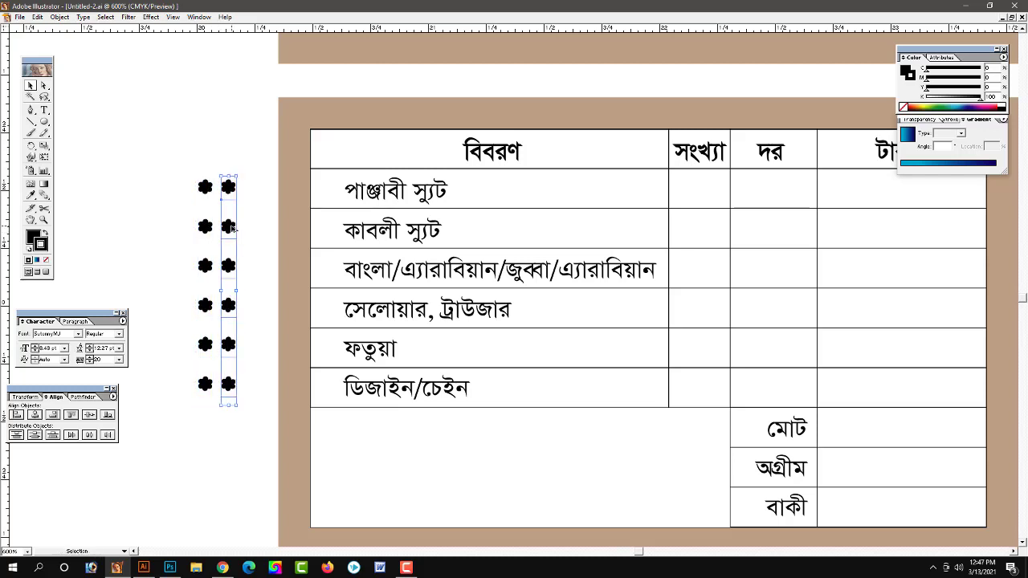
pyautogui.moveTo(933, 100); pyautogui.dragTo(923, 99)
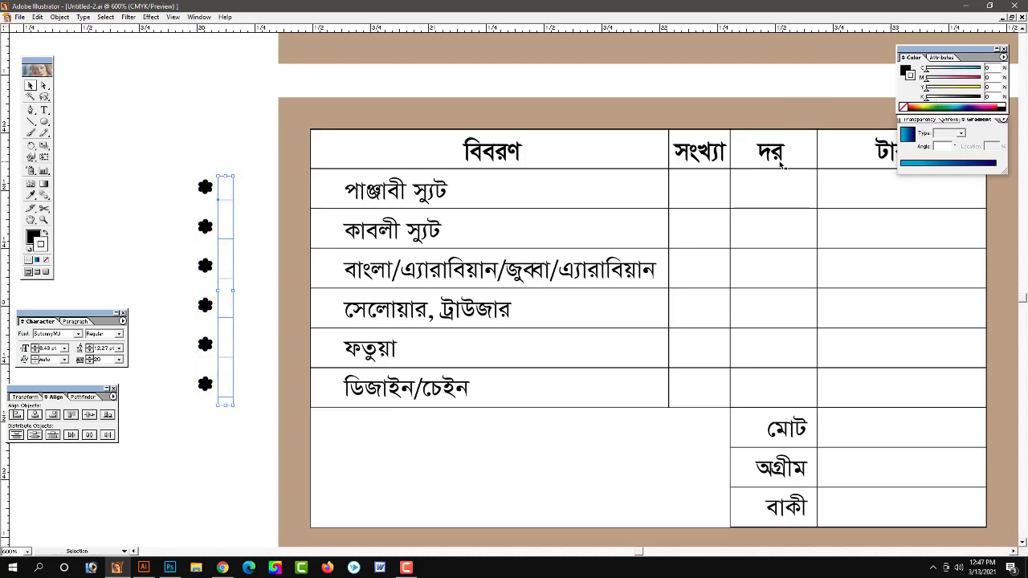
pyautogui.hotkey('ctrl', 'z')
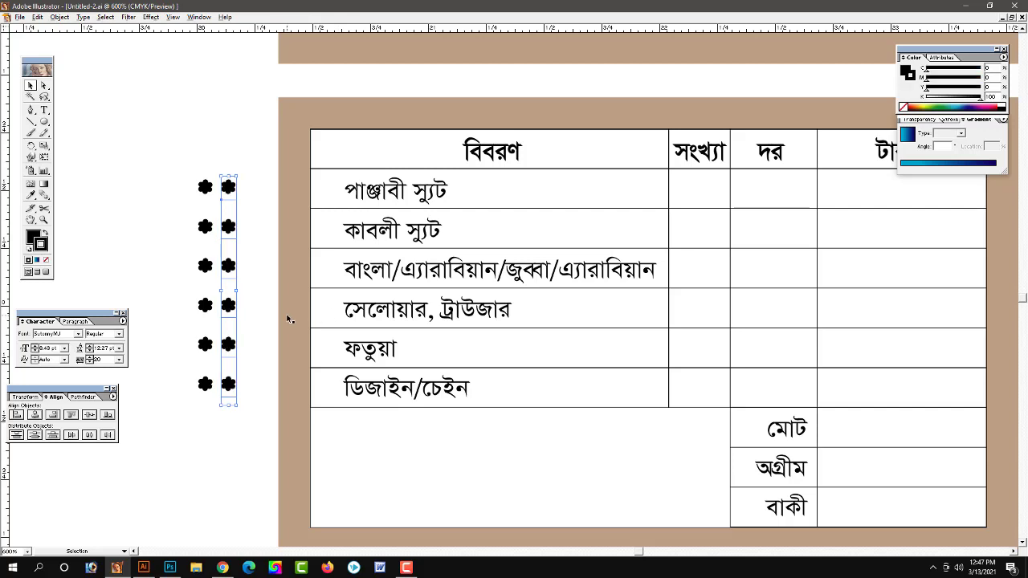
pyautogui.moveTo(934, 96); pyautogui.dragTo(923, 96)
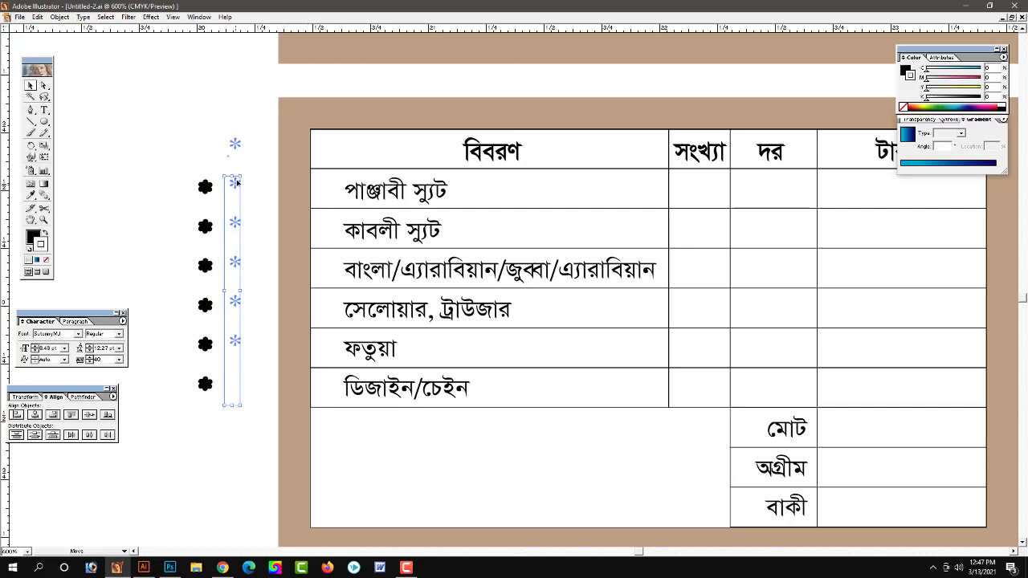
pyautogui.hotkey('ctrl', 'z')
pyautogui.click(214, 265)
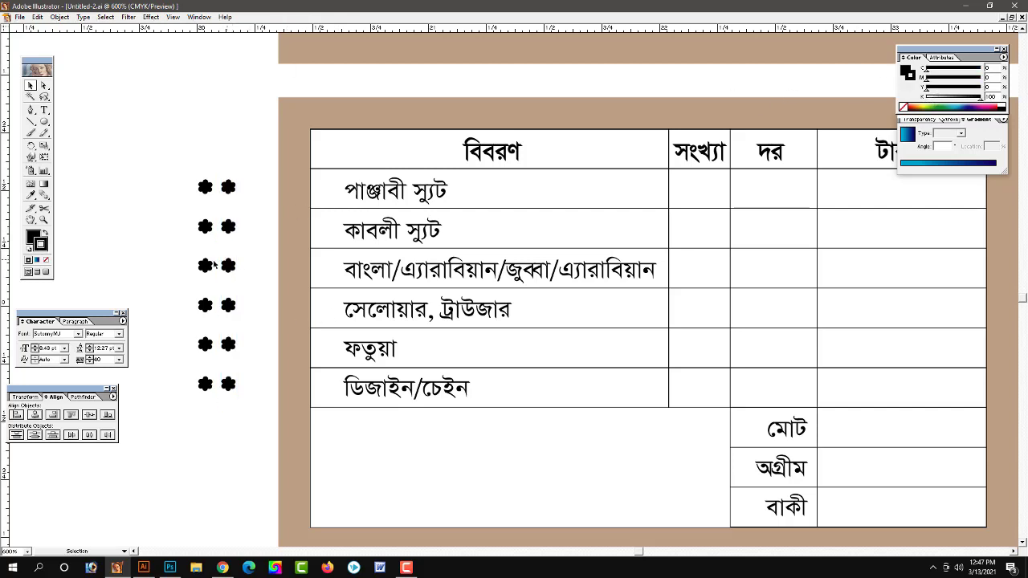
pyautogui.click(213, 265)
pyautogui.moveTo(213, 265); pyautogui.dragTo(228, 269)
pyautogui.moveTo(943, 97); pyautogui.dragTo(923, 97)
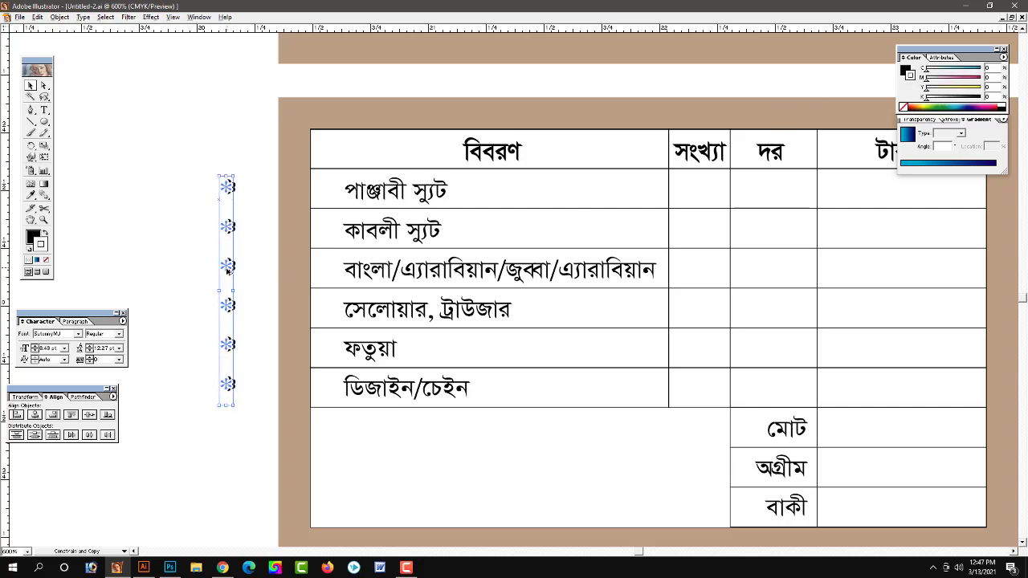
pyautogui.moveTo(227, 271); pyautogui.dragTo(224, 271)
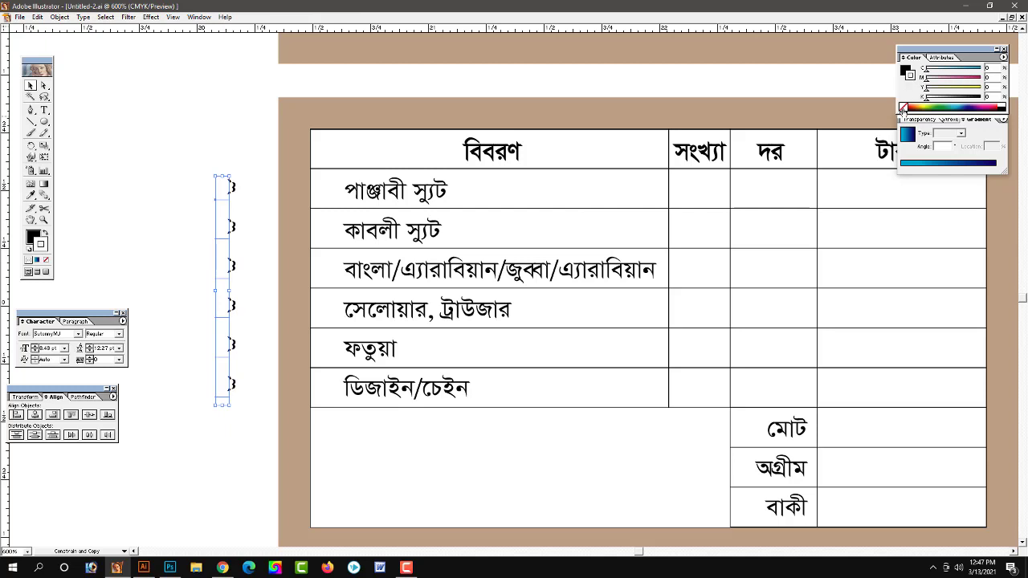
# Step: Place the black-and-white flower bullets before the six item names
pyautogui.moveTo(187, 157); pyautogui.dragTo(251, 411)
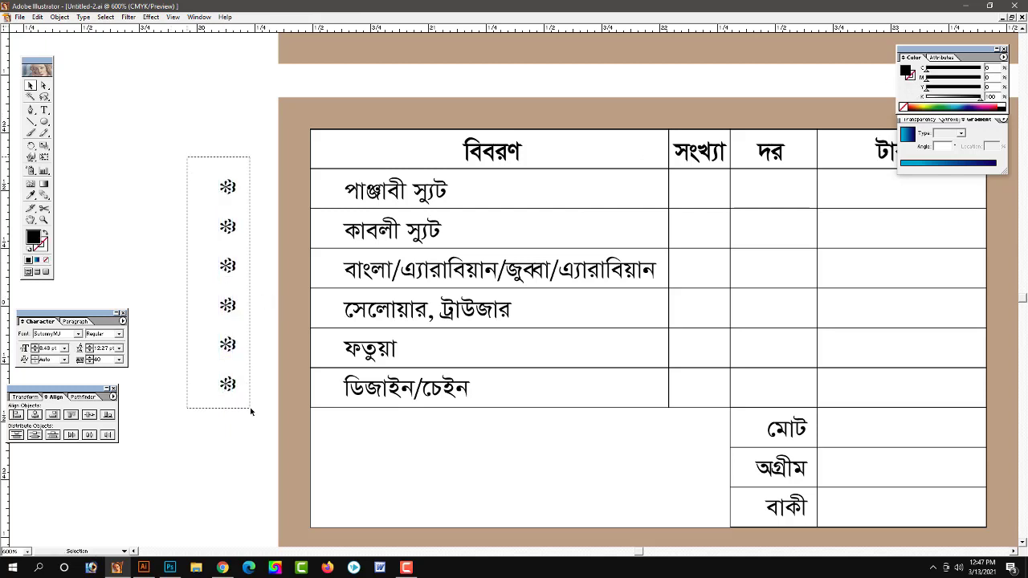
pyautogui.moveTo(188, 156); pyautogui.dragTo(250, 430)
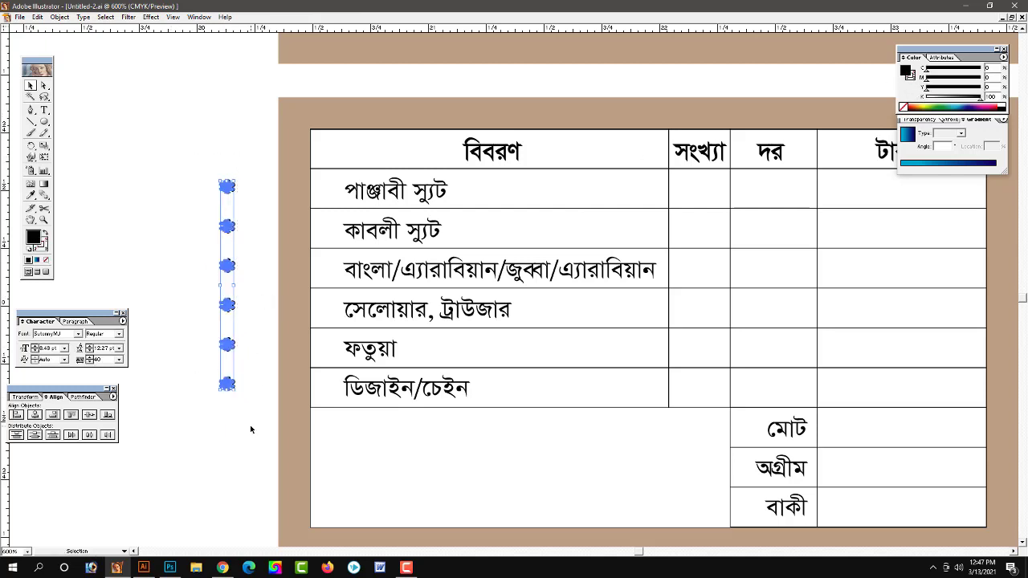
pyautogui.moveTo(229, 271); pyautogui.dragTo(333, 271)
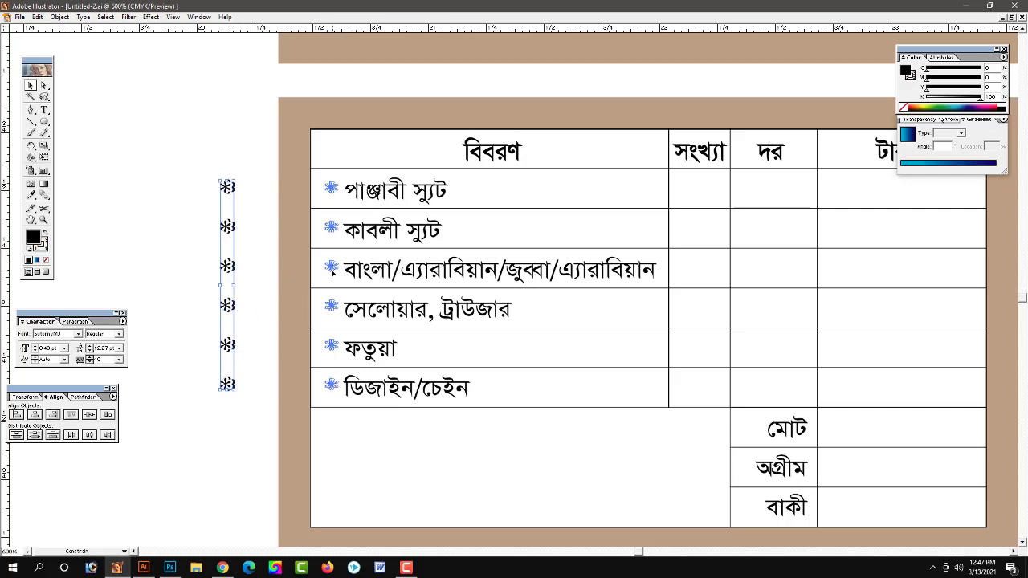
pyautogui.click(190, 275)
pyautogui.hscroll(3, 420, 356)
# Step: Pan to the order form and delete the leftover flower column
pyautogui.moveTo(533, 339); pyautogui.dragTo(498, 358)
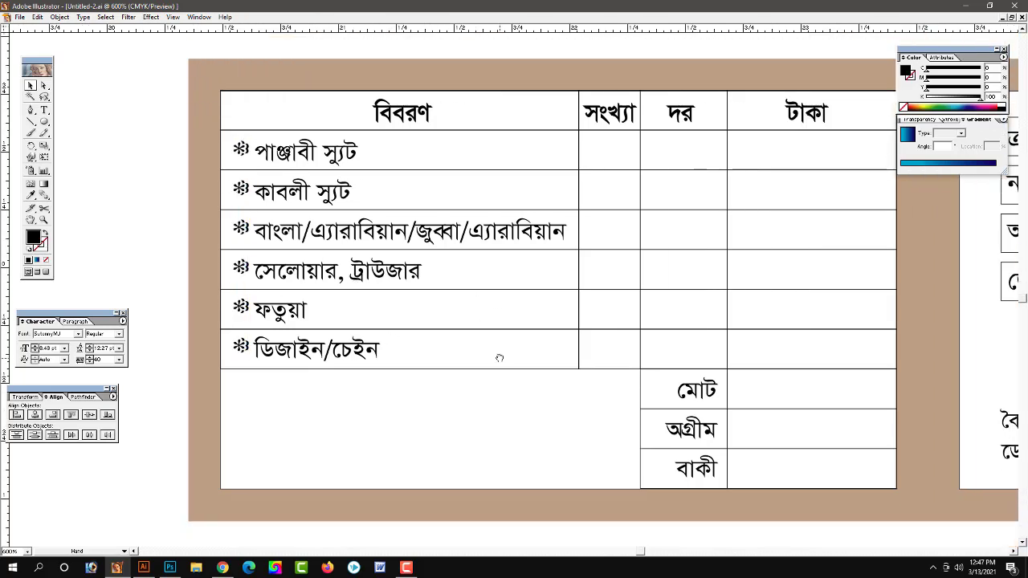
pyautogui.hotkey('ctrl', '-')
pyautogui.moveTo(311, 137)
pyautogui.mouseDown()
pyautogui.moveTo(153, 209)
pyautogui.moveTo(646, 204)
pyautogui.mouseUp()
pyautogui.click(151, 207)
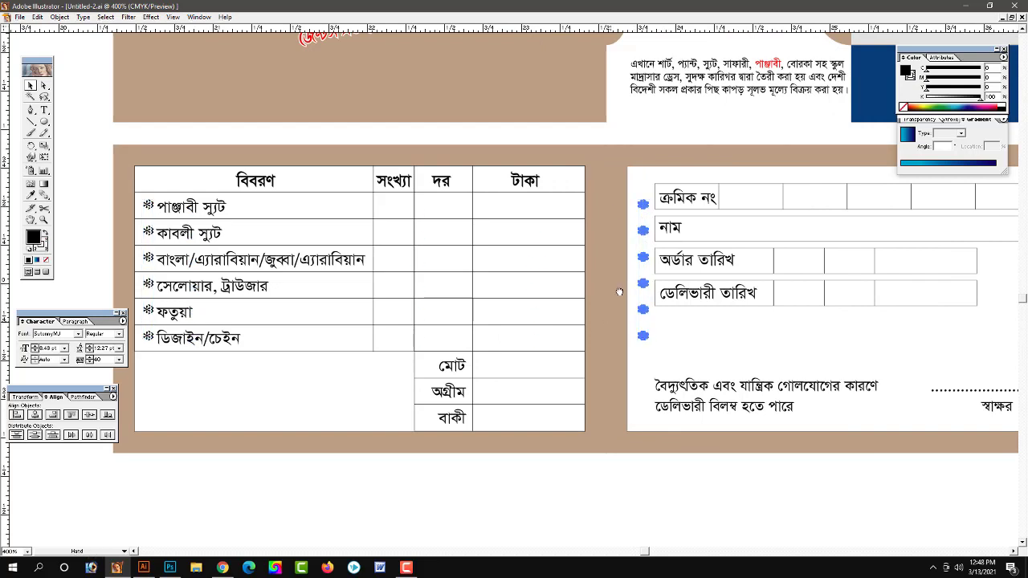
pyautogui.scroll(-1, 619, 291)
pyautogui.moveTo(616, 140); pyautogui.dragTo(612, 420)
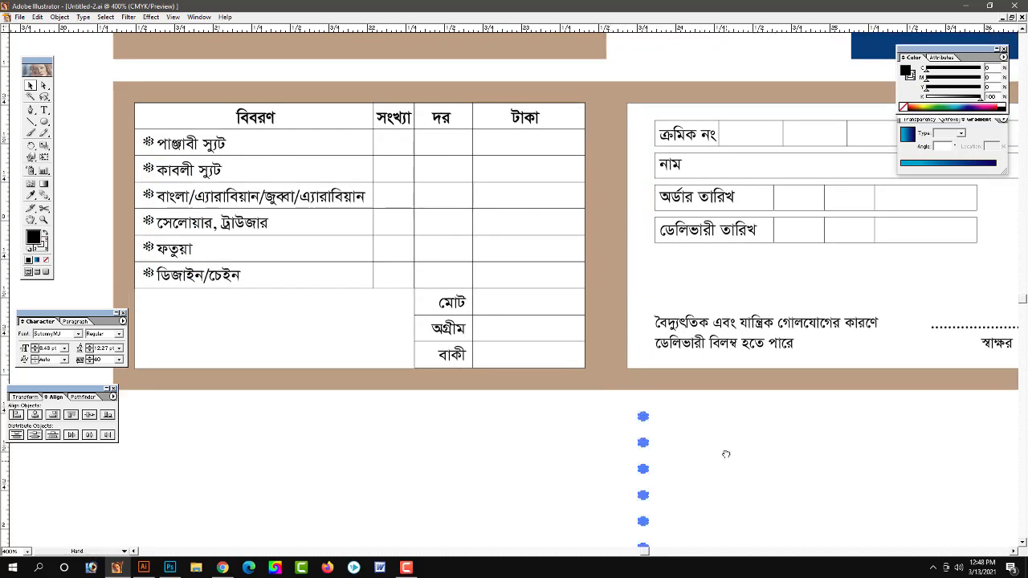
pyautogui.scroll(-1, 724, 455)
pyautogui.rightClick(647, 426)
pyautogui.press('Escape')
pyautogui.press('Delete')
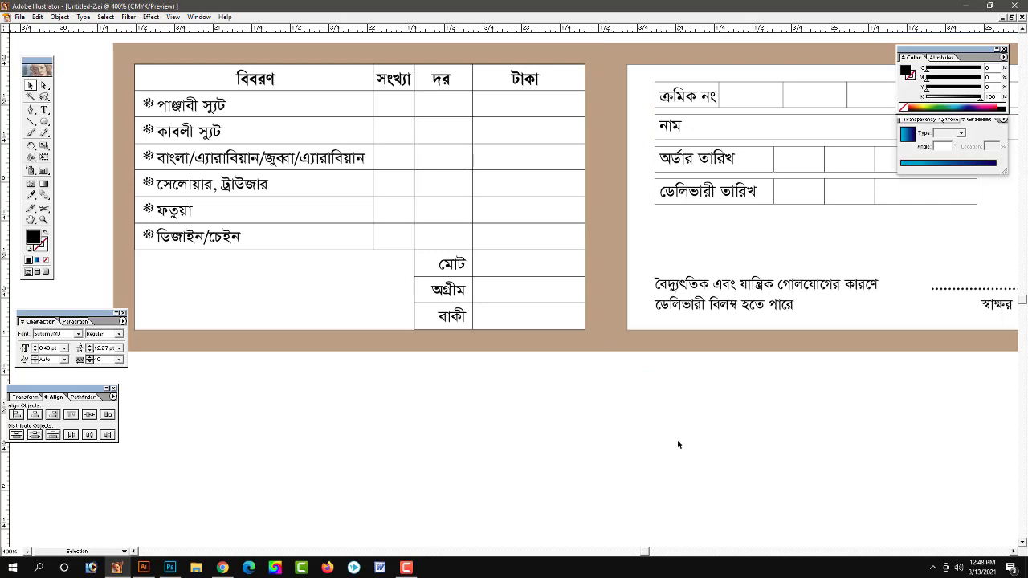
# Step: Group the flower bullet column
pyautogui.rightClick(647, 410)
pyautogui.press('Escape')
pyautogui.click(647, 411)
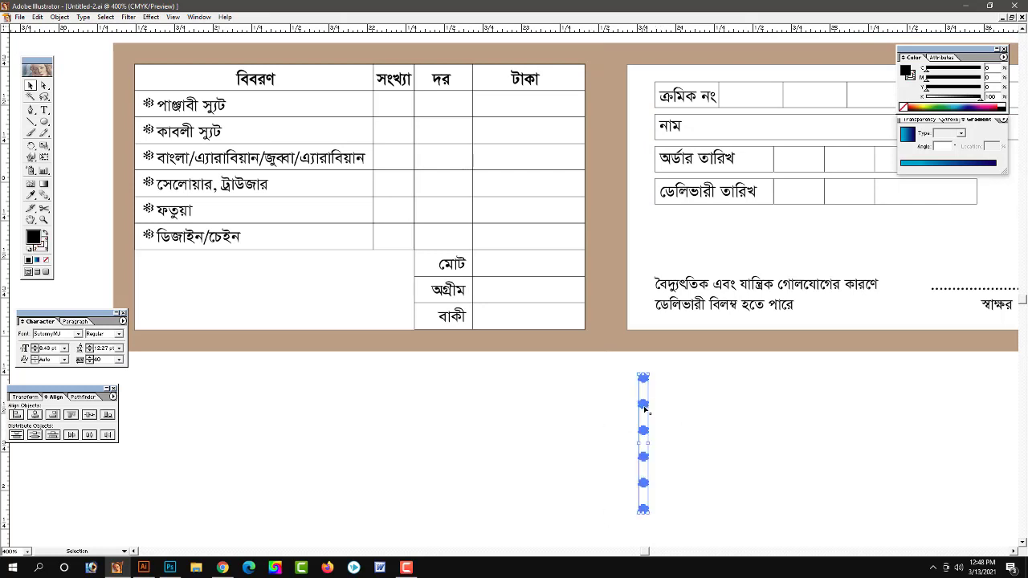
pyautogui.rightClick(646, 410)
pyautogui.click(663, 438)
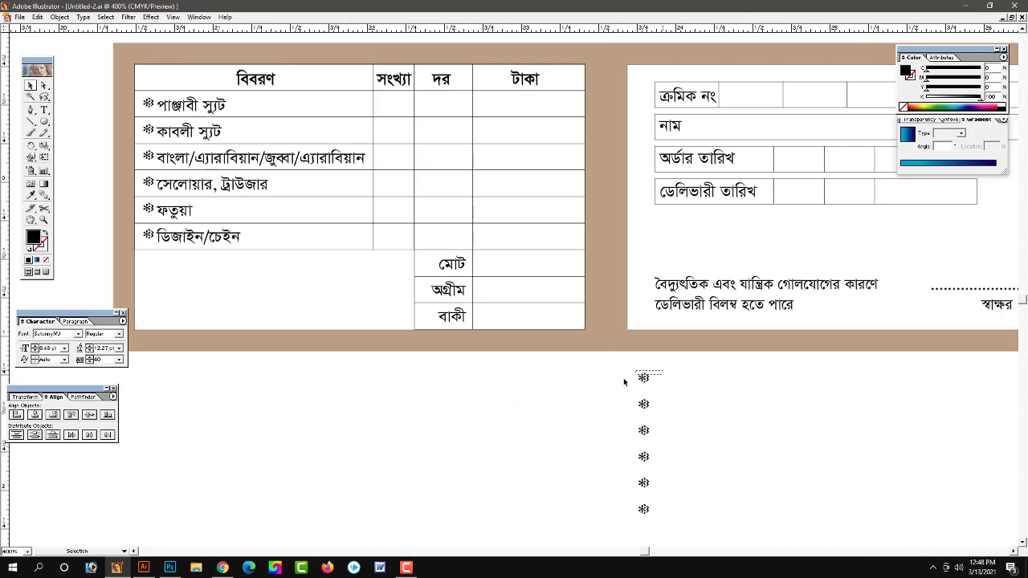
pyautogui.click(656, 404)
pyautogui.click(635, 389)
# Step: Place a single flower bullet beside ক্রমিক নং
pyautogui.moveTo(630, 374); pyautogui.dragTo(658, 390)
pyautogui.hotkey('ctrl', 'x')
pyautogui.hotkey('ctrl', 'v')
pyautogui.moveTo(643, 96); pyautogui.dragTo(643, 94)
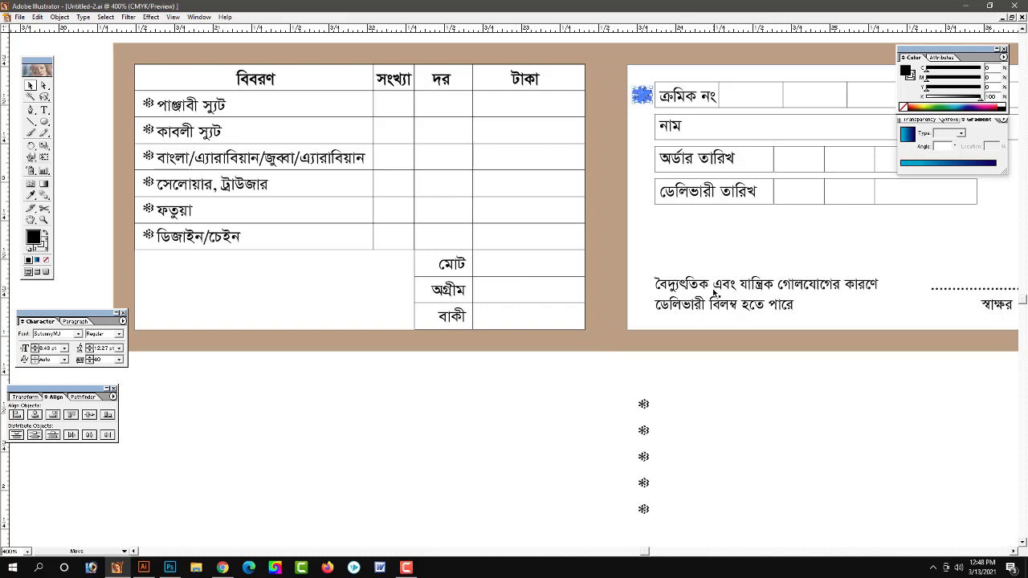
pyautogui.moveTo(616, 393); pyautogui.dragTo(692, 543)
# Step: Give the ক্রমিক নং flower bullet a light grey fill
pyautogui.keyDown('ctrl'); pyautogui.click(606, 330); pyautogui.keyUp('ctrl')
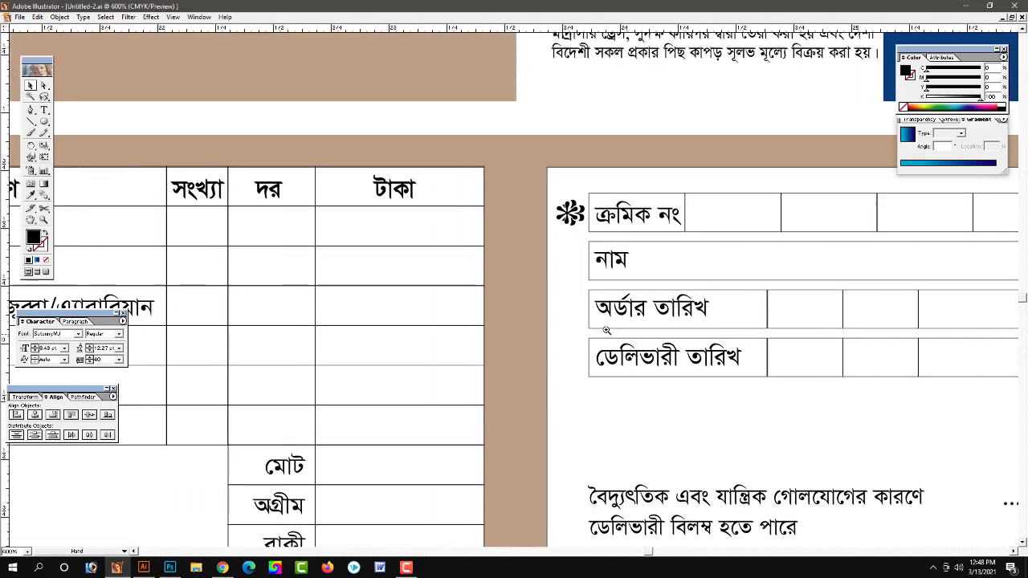
pyautogui.keyDown('ctrl'); pyautogui.click(580, 228); pyautogui.keyUp('ctrl')
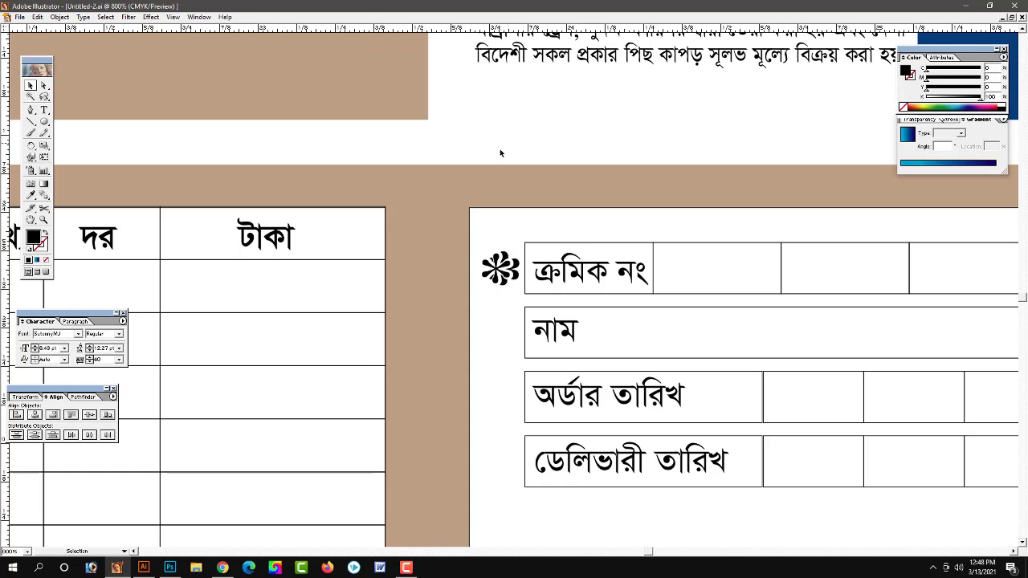
pyautogui.moveTo(508, 238); pyautogui.dragTo(486, 291)
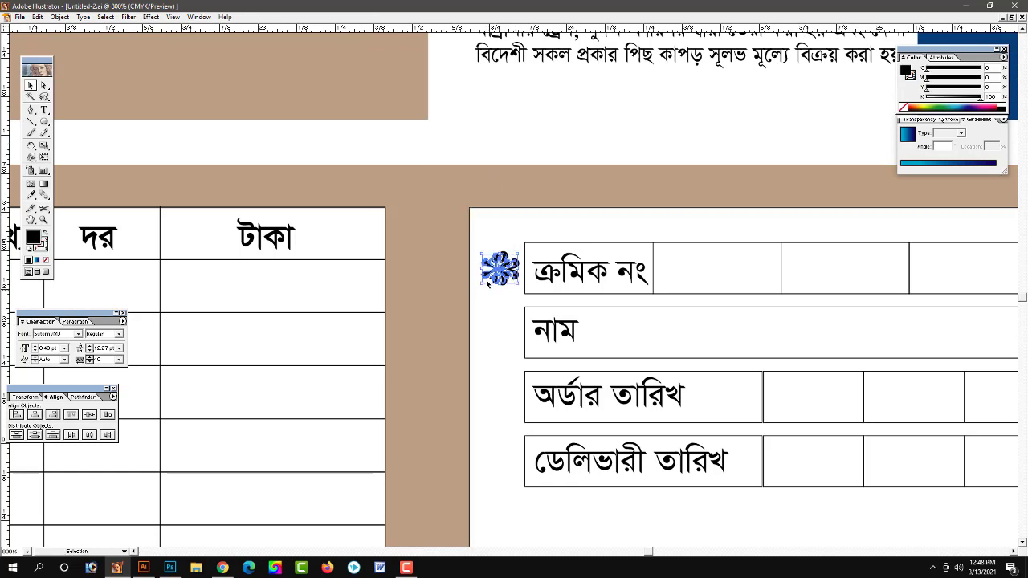
pyautogui.hotkey('ctrl', 'shift', 'a')
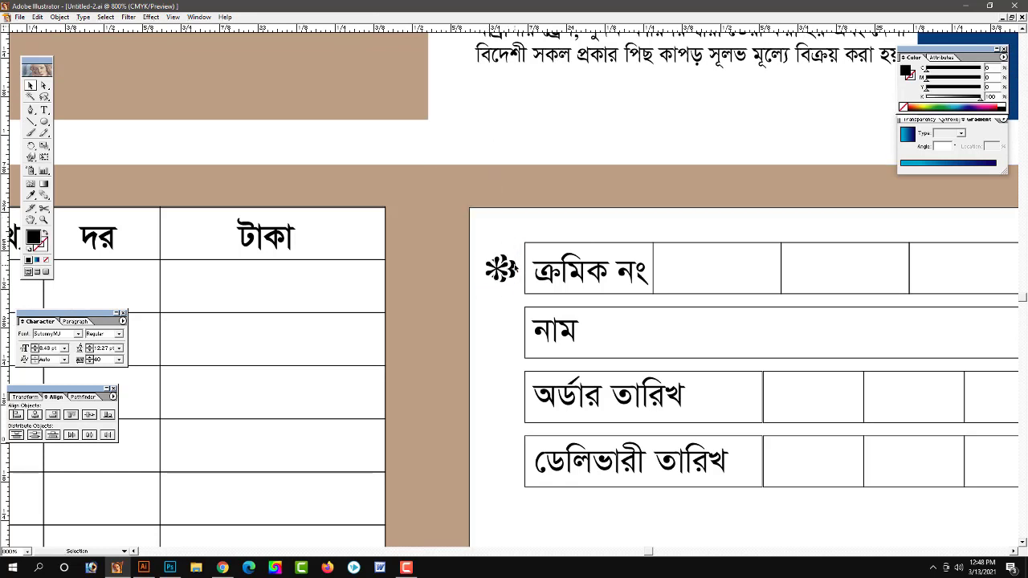
pyautogui.rightClick(515, 265)
pyautogui.click(504, 255)
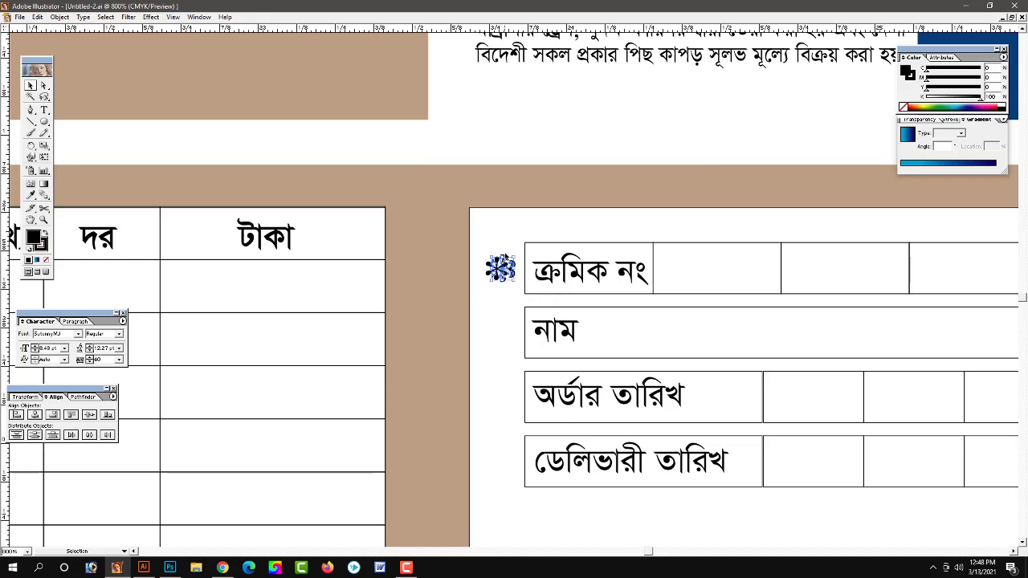
pyautogui.click(944, 97)
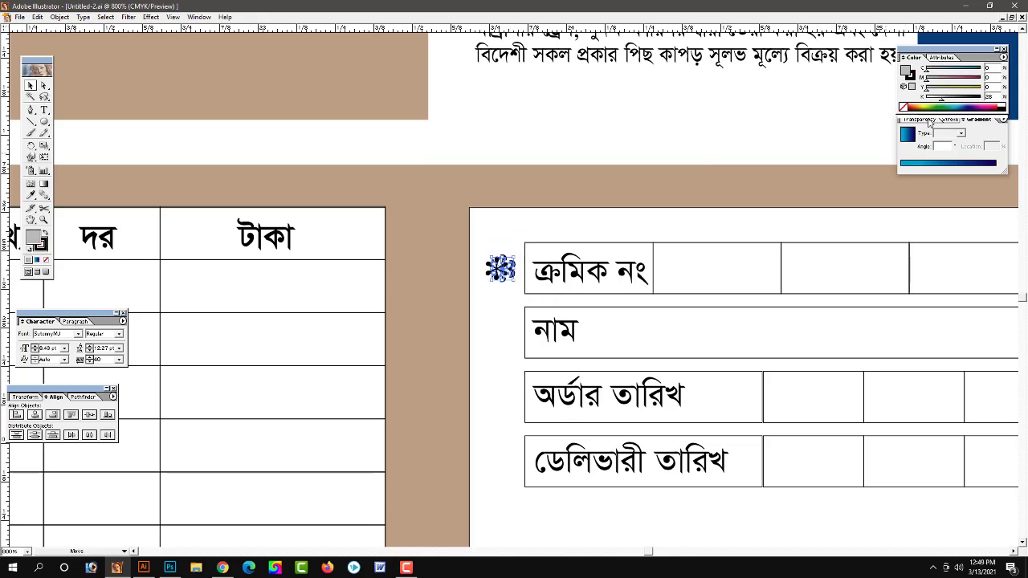
pyautogui.hotkey('ctrl', 'z')
pyautogui.click(941, 98)
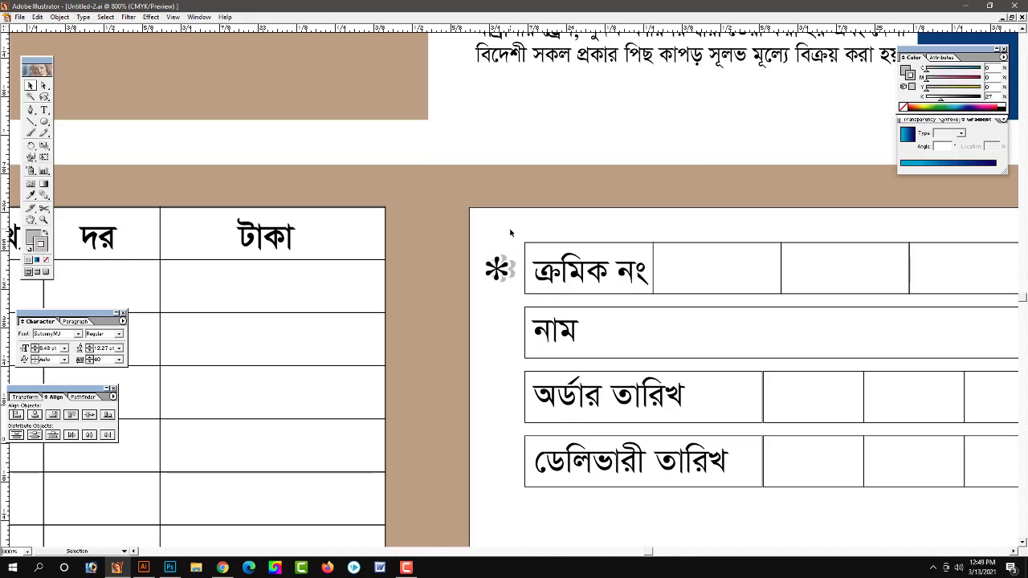
# Step: Copy the bullet down beside নাম, অর্ডার তারিখ and ডেলিভারী তারিখ
pyautogui.moveTo(504, 288); pyautogui.dragTo(506, 345)
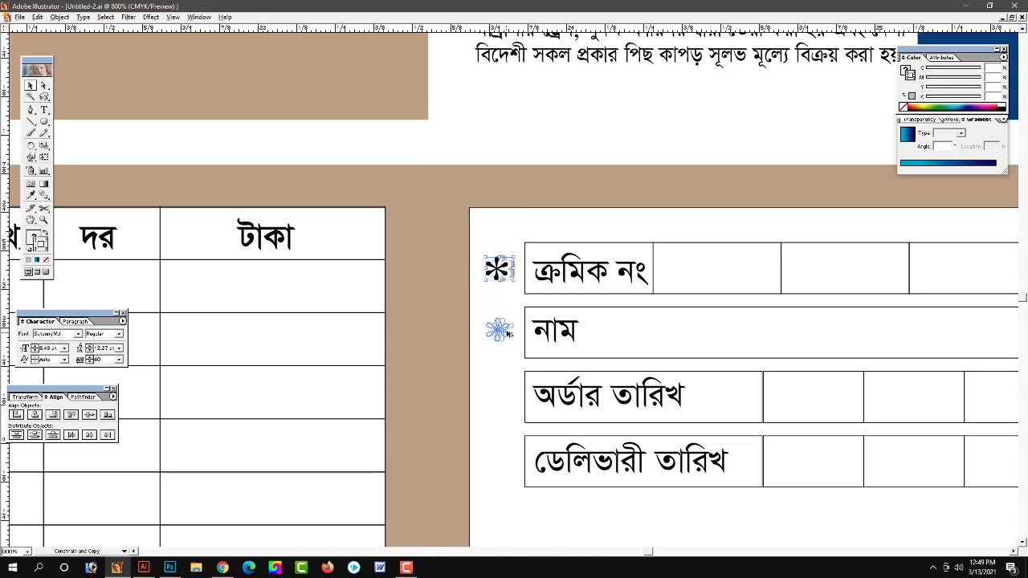
pyautogui.hotkey('ctrl', 'd')
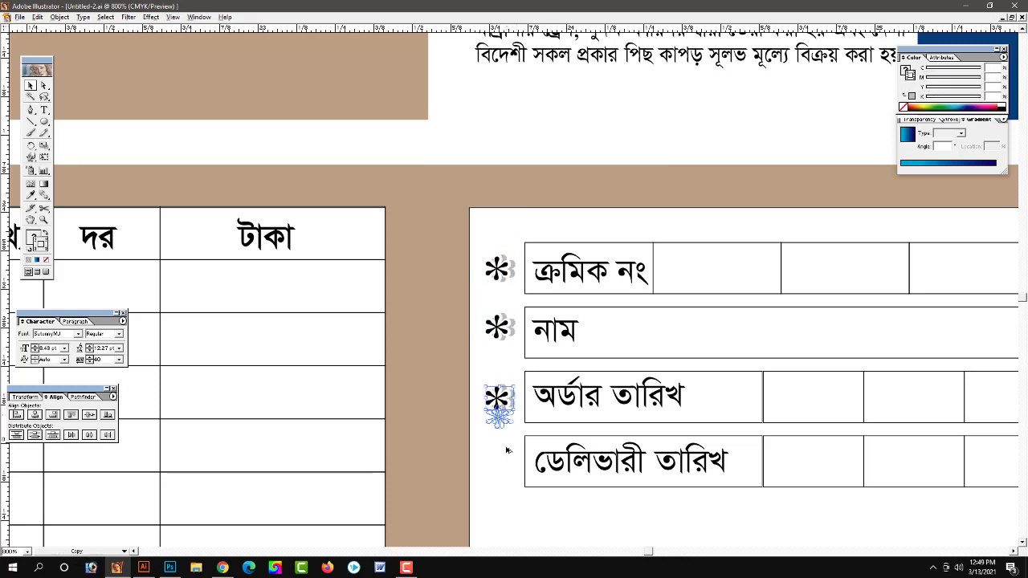
pyautogui.hotkey('ctrl', 'd')
pyautogui.hotkey('ctrl', 'shift', 'a')
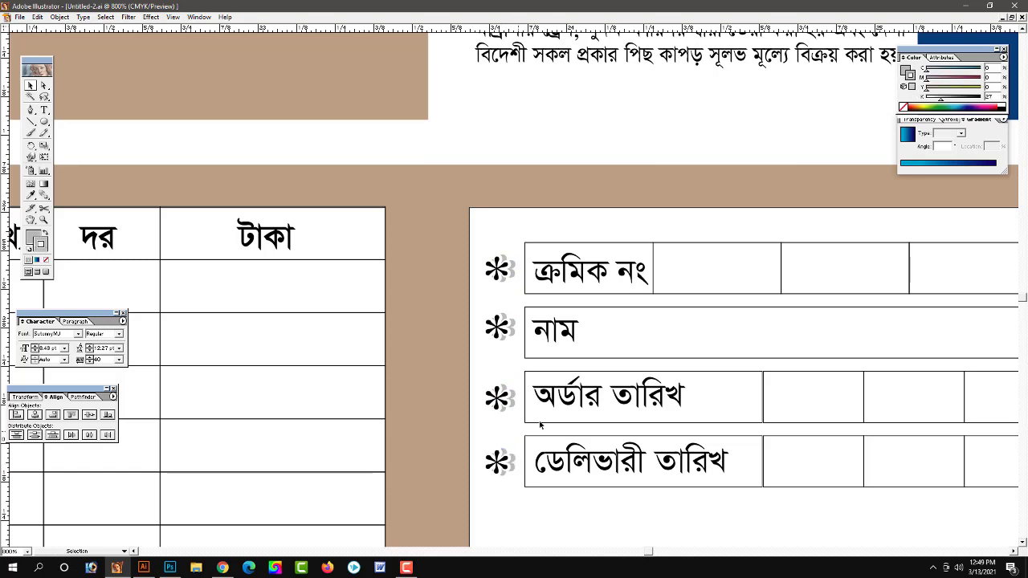
pyautogui.hotkey('ctrl', '-')
pyautogui.hotkey('ctrl', '-')
pyautogui.hotkey('ctrl', '-')
# Step: Fill the square behind the contact panel's phone icon with about 65% black (dark grey)
pyautogui.click(532, 316)
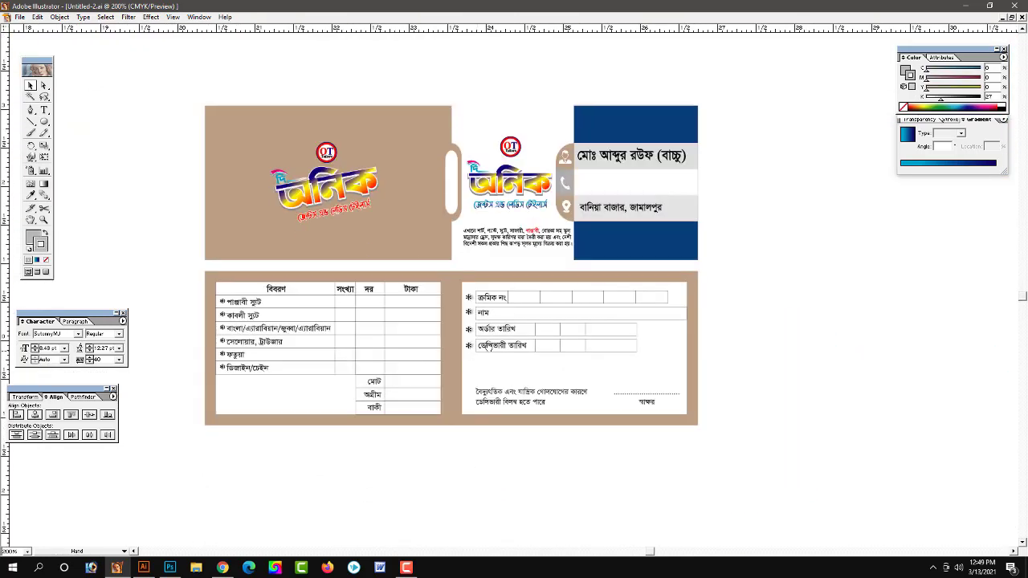
pyautogui.click(532, 315)
pyautogui.click(532, 316)
pyautogui.moveTo(584, 338); pyautogui.dragTo(598, 327)
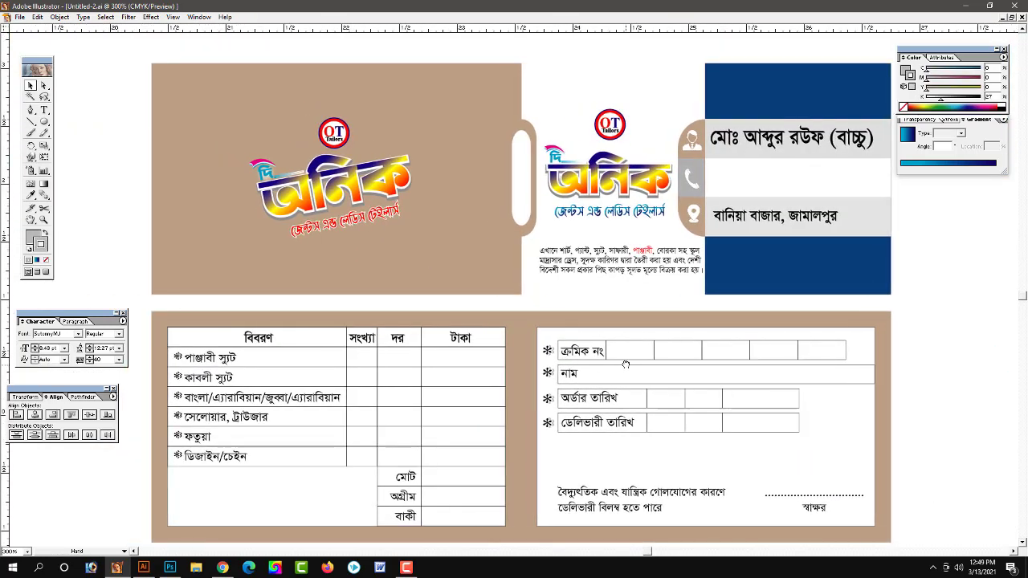
pyautogui.click(697, 191)
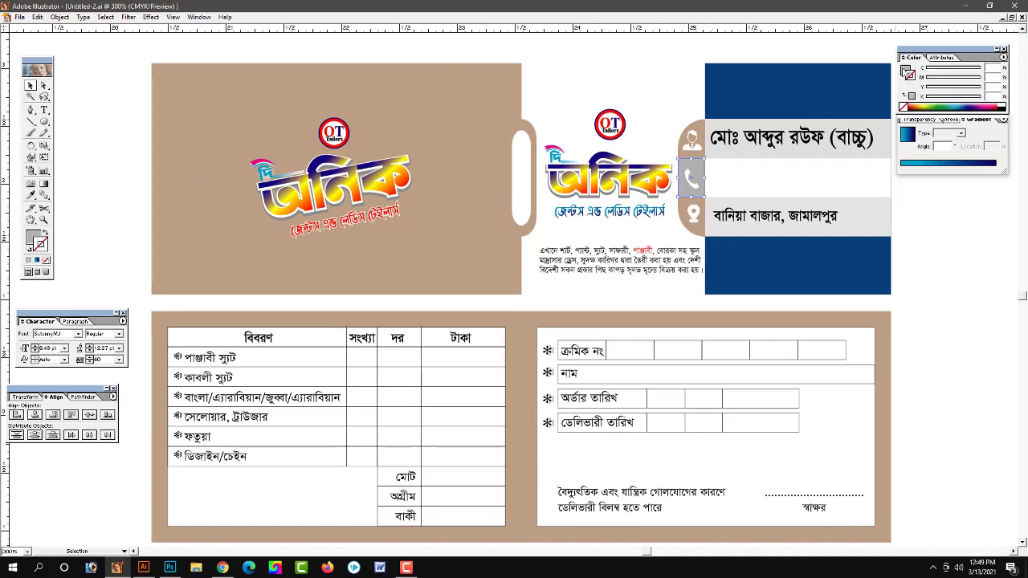
pyautogui.moveTo(950, 97); pyautogui.dragTo(957, 98)
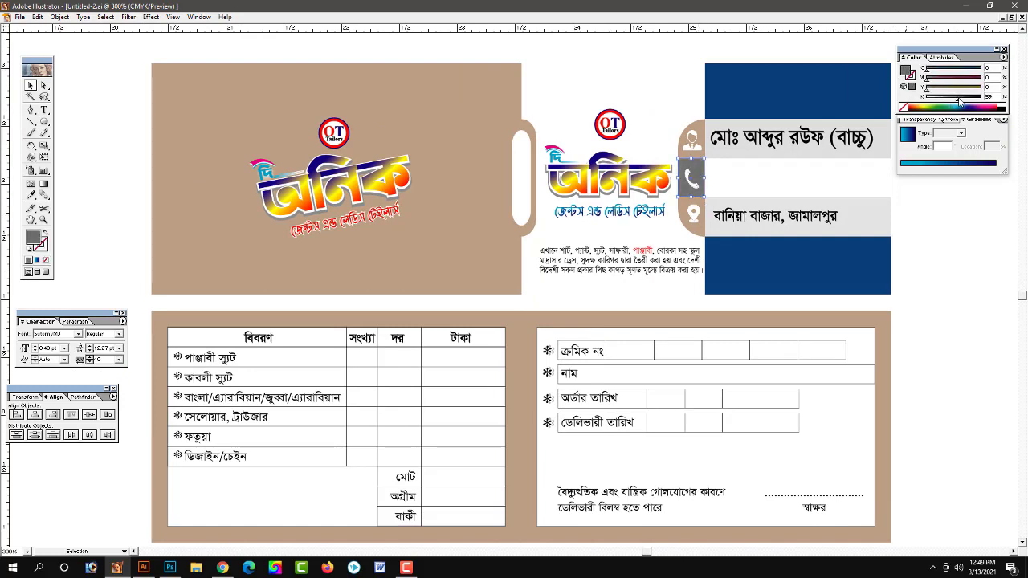
pyautogui.click(947, 264)
pyautogui.hscroll(1, 725, 252)
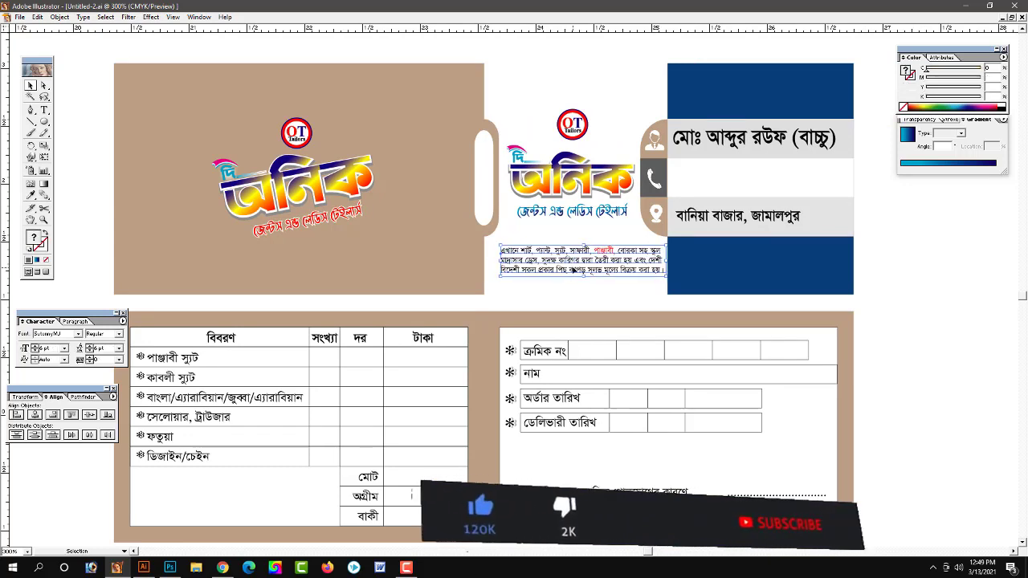
pyautogui.hscroll(-1, 851, 279)
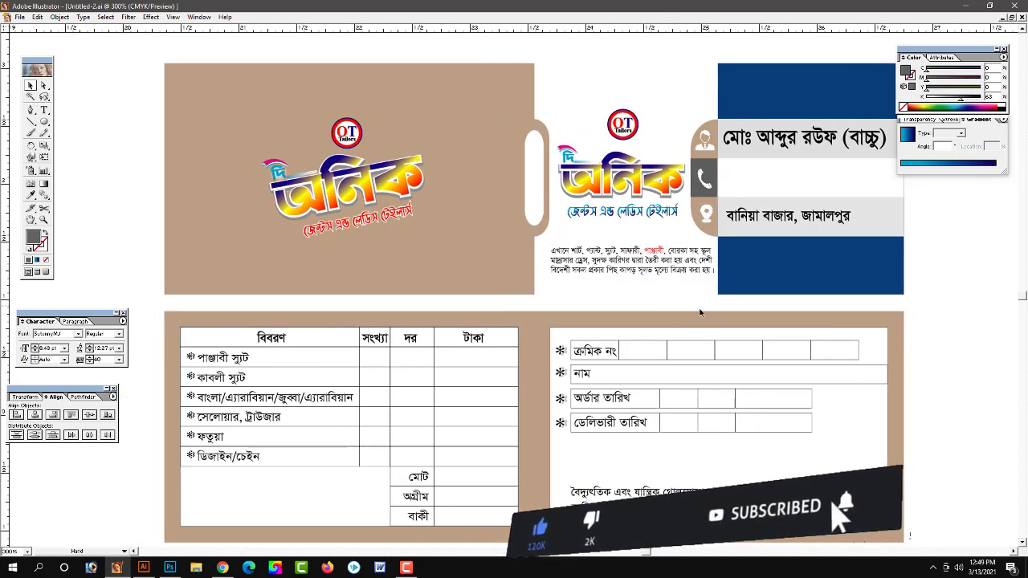
# Step: Copy the name text into the phone row as two tightly-leaded phone numbers beside the icon
pyautogui.moveTo(803, 138); pyautogui.dragTo(803, 170)
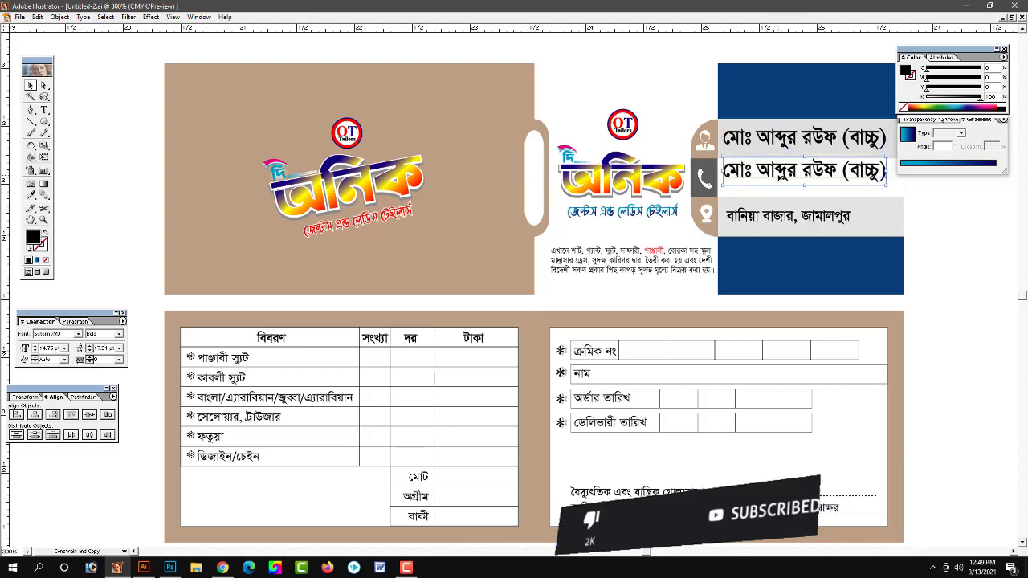
pyautogui.press('BackSpace')
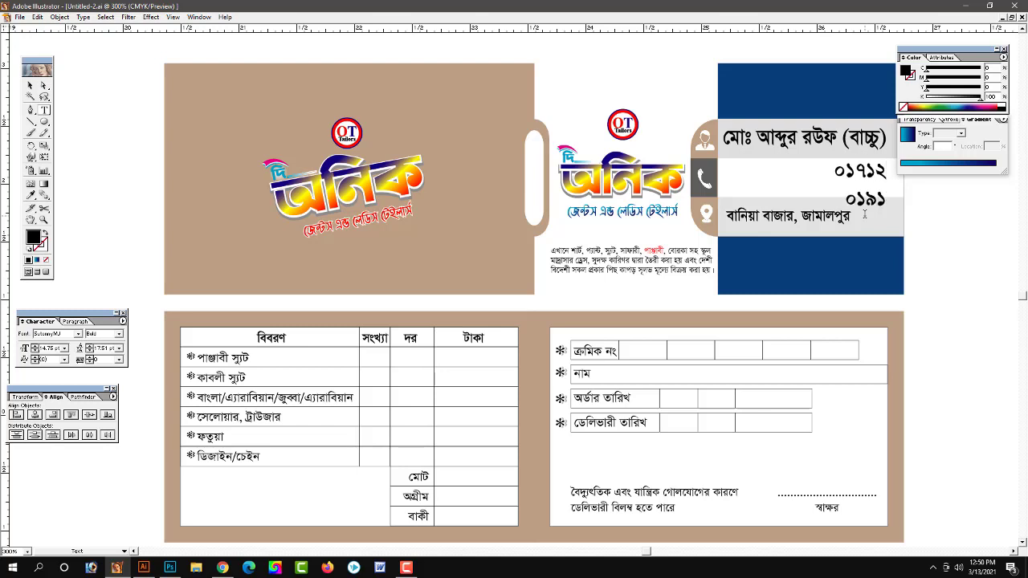
pyautogui.hotkey('ctrl', 'a')
pyautogui.hotkey('alt', 'Up')
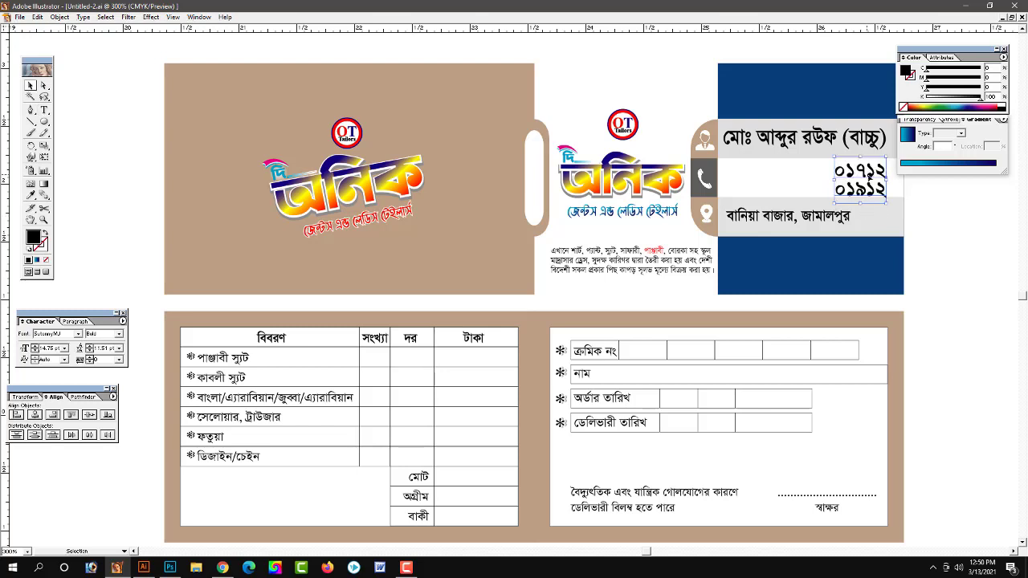
pyautogui.moveTo(869, 170); pyautogui.dragTo(759, 170)
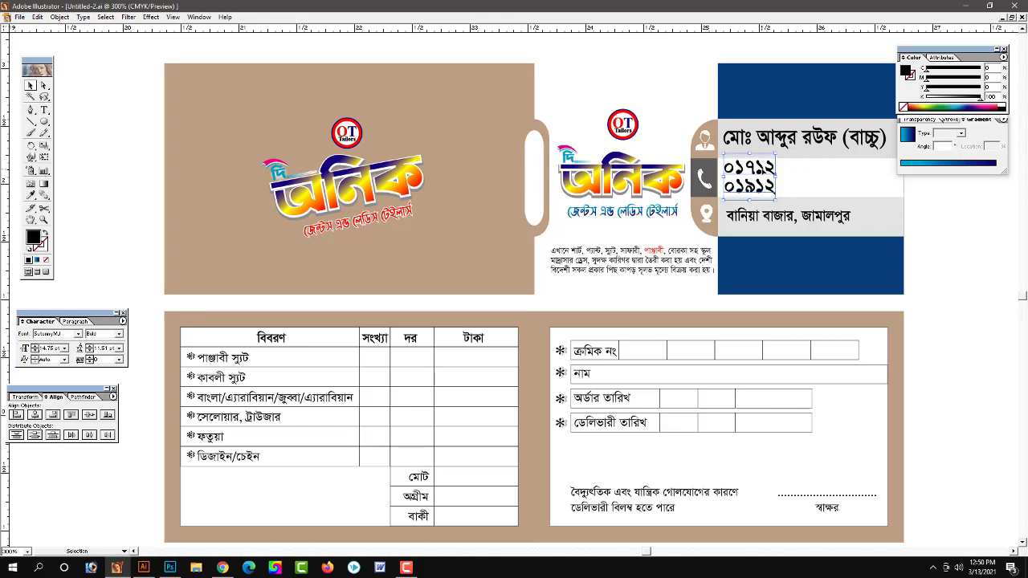
# Step: Change the phone numbers' paragraph alignment and set them back beside the phone icon
pyautogui.press('t')
pyautogui.write('-')
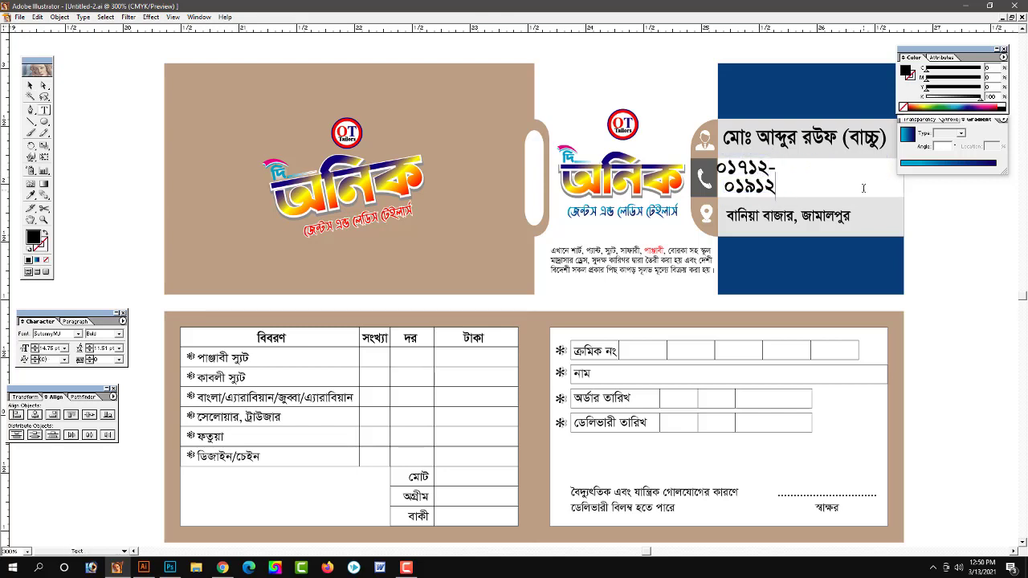
pyautogui.press('Escape')
pyautogui.click(74, 322)
pyautogui.click(47, 334)
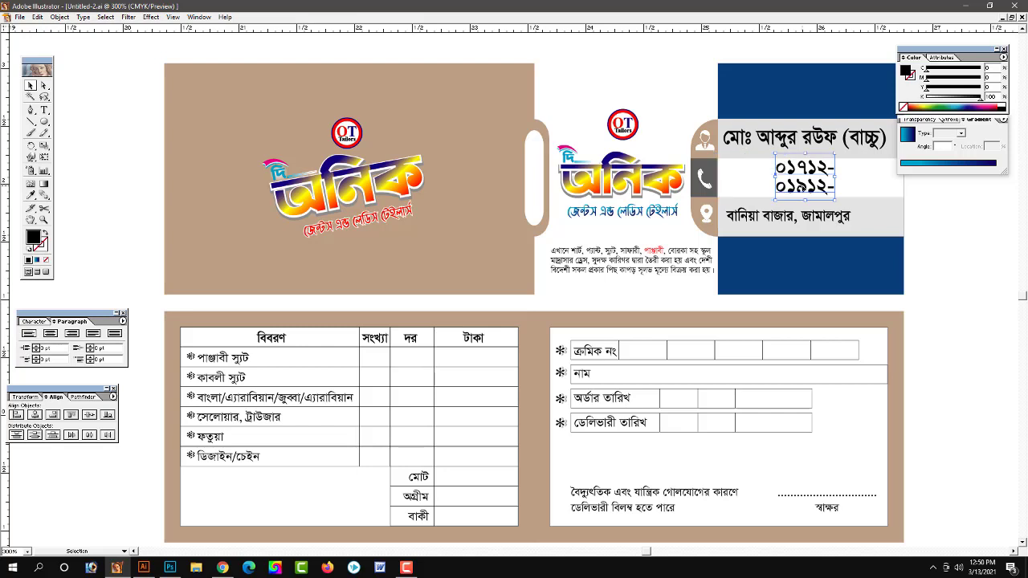
pyautogui.moveTo(753, 186); pyautogui.dragTo(755, 187)
# Step: Change one digit in each phone number, then check the artwork in outline view
pyautogui.press('t')
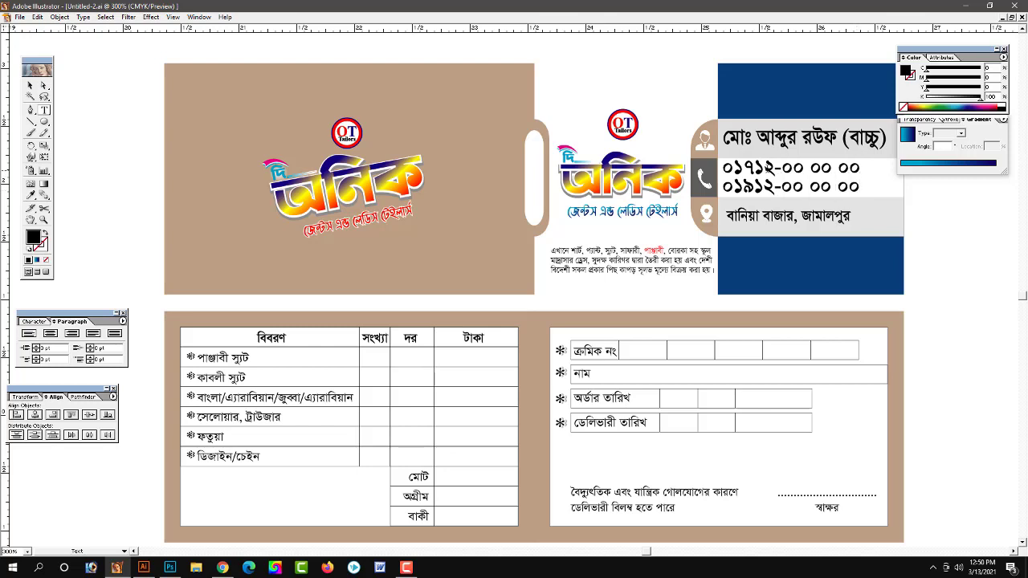
pyautogui.write('০')
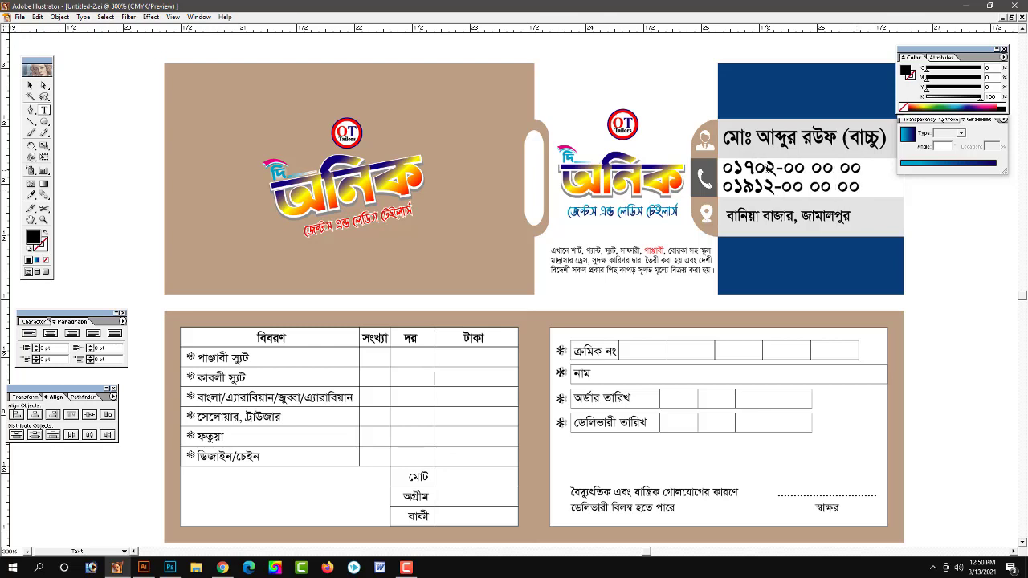
pyautogui.write('০')
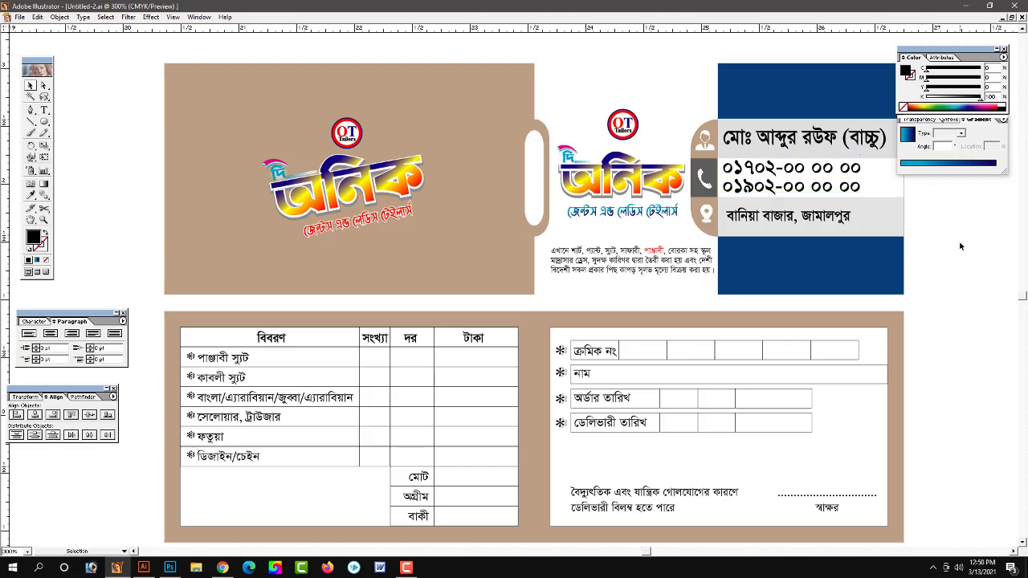
pyautogui.hscroll(2, 960, 247)
pyautogui.press('Escape')
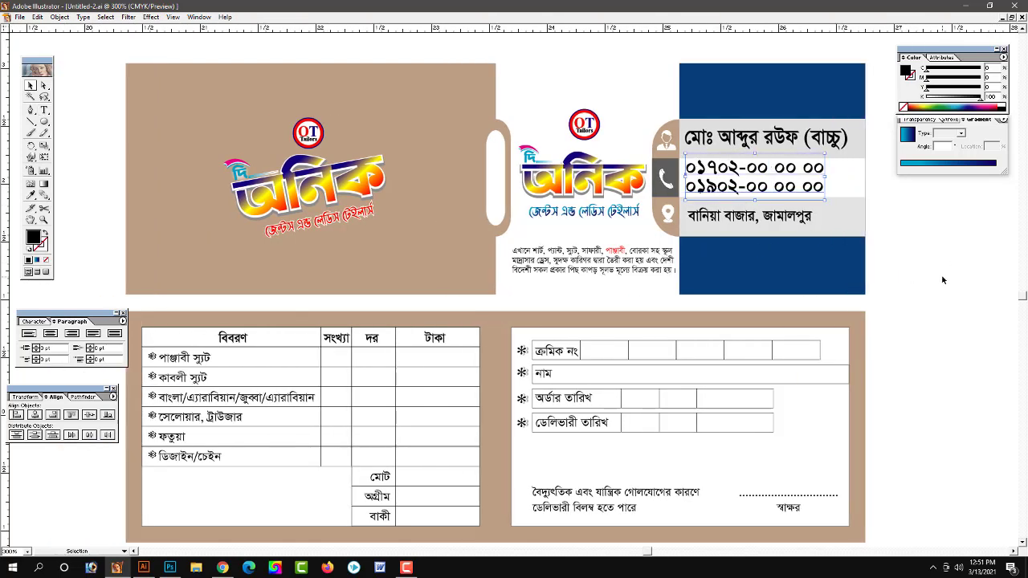
pyautogui.click(942, 280)
pyautogui.moveTo(741, 356); pyautogui.dragTo(741, 330)
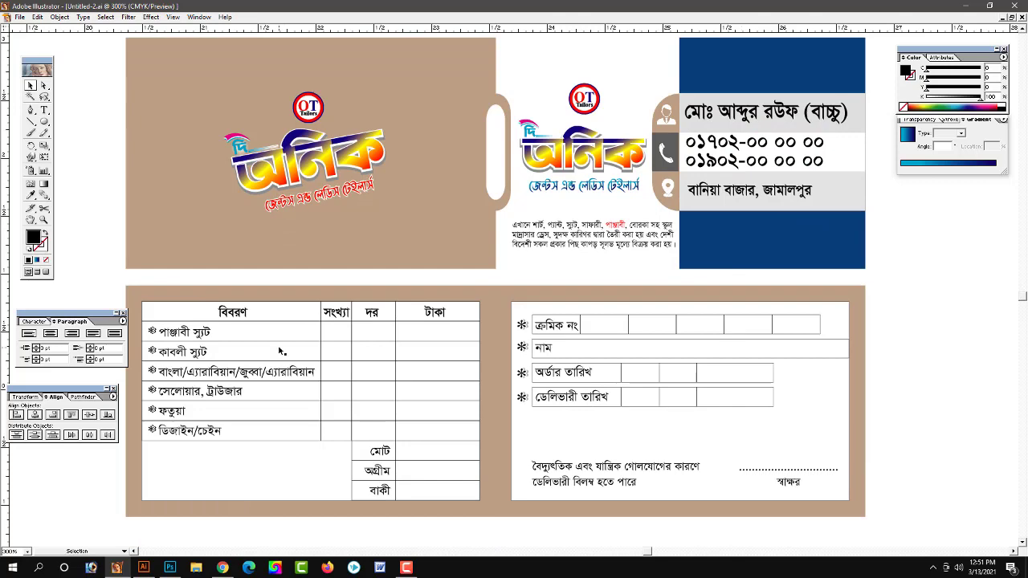
pyautogui.hotkey('ctrl', 'y')
pyautogui.hotkey('ctrl', 'y')
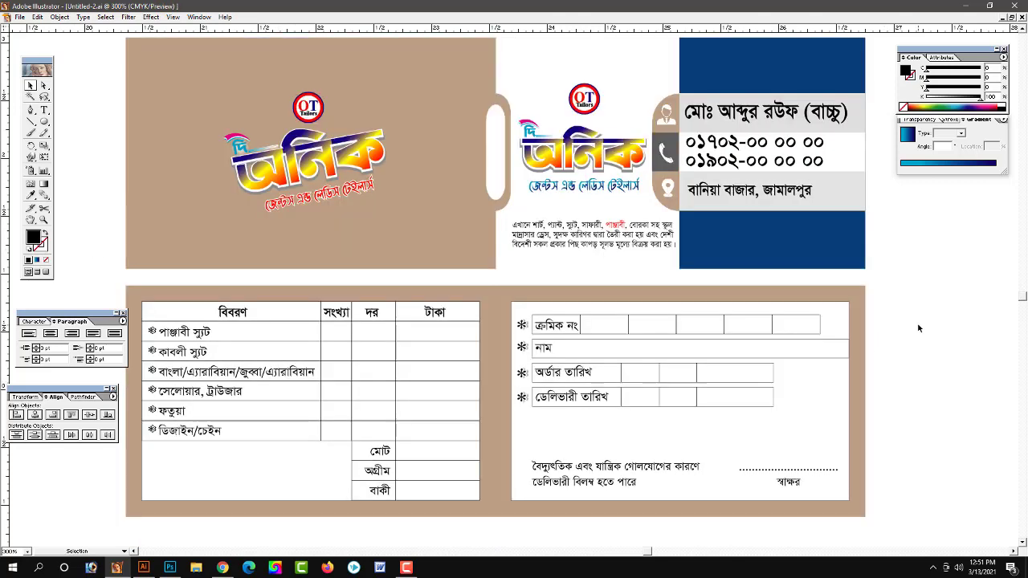
pyautogui.moveTo(721, 357); pyautogui.dragTo(746, 370)
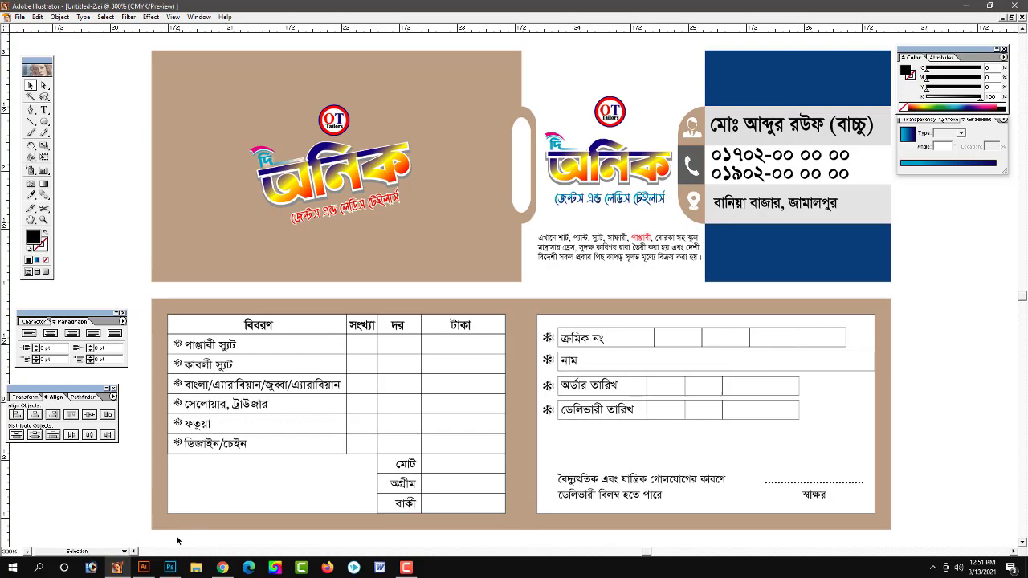
# Step: Close the newer Illustrator's document and browse Downloads > Compressed > flor for floral templates
pyautogui.click(143, 568)
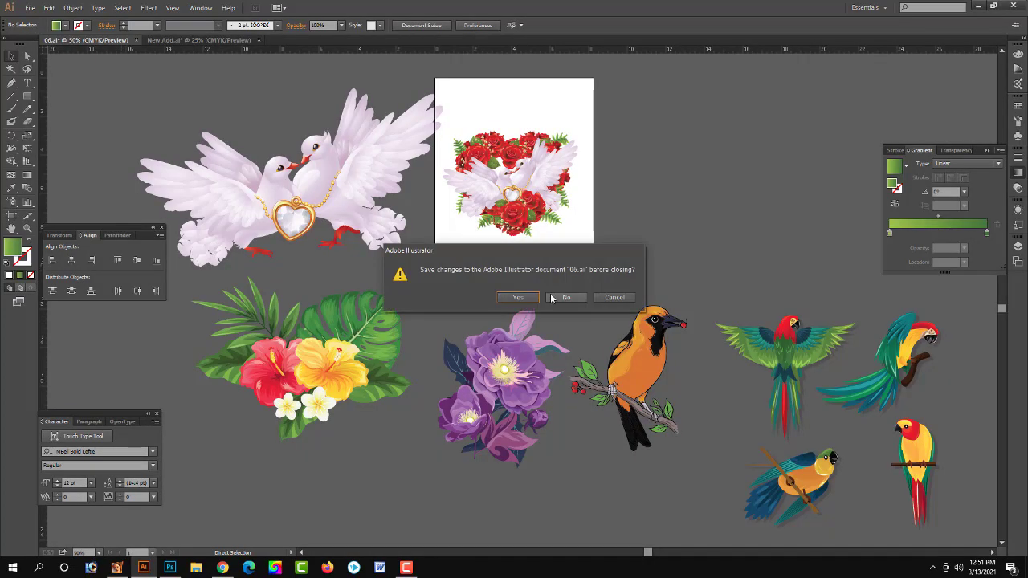
pyautogui.press('Return')
pyautogui.press('Return')
pyautogui.hotkey('ctrl', 'w')
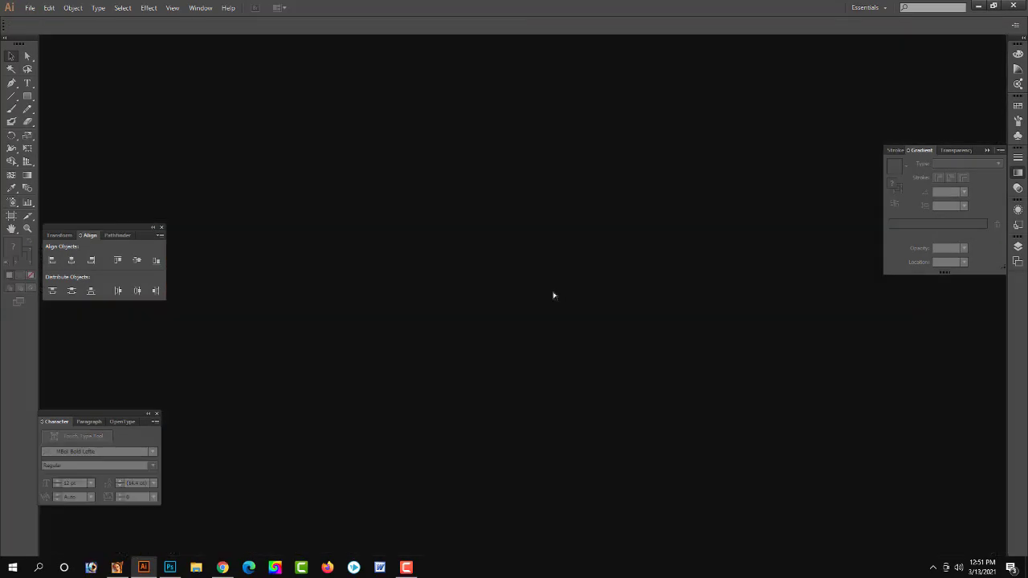
pyautogui.hotkey('ctrl', 'o')
pyautogui.click(49, 155)
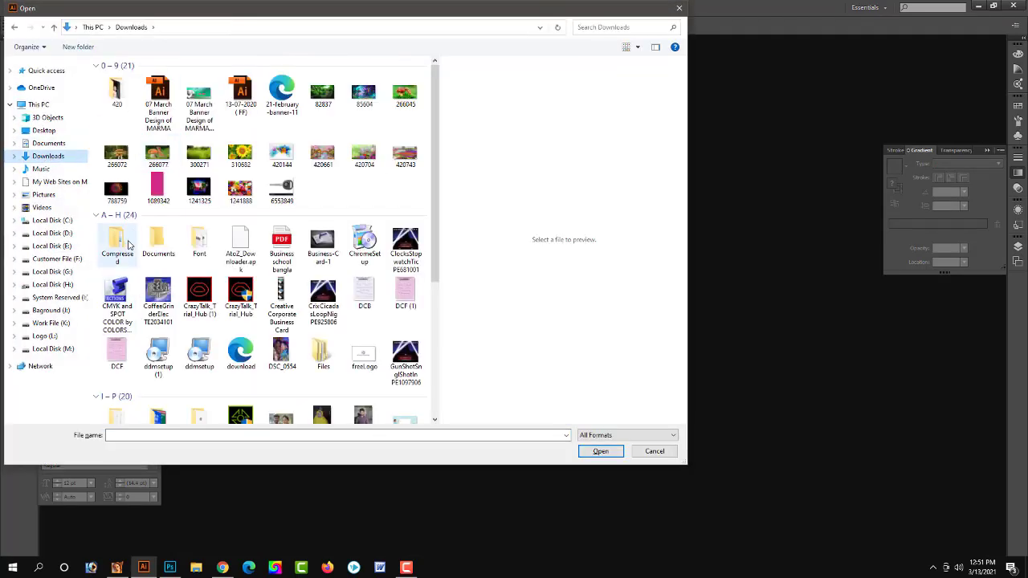
pyautogui.doubleClick(120, 241)
pyautogui.doubleClick(116, 178)
pyautogui.click(131, 83)
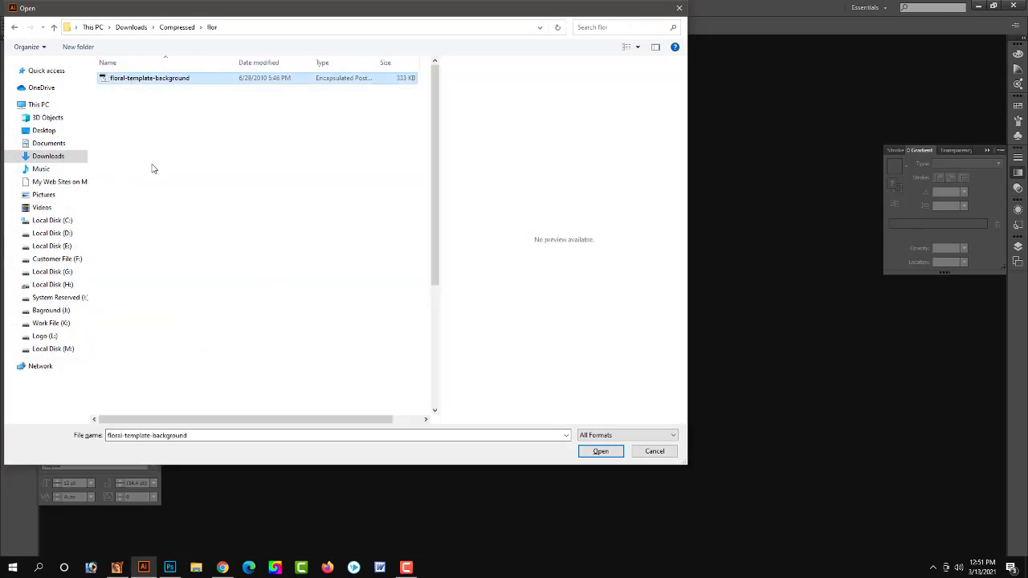
pyautogui.press('BackSpace')
# Step: Open the first floral EPS from vector_flora > 18, then close it again
pyautogui.doubleClick(127, 325)
pyautogui.doubleClick(116, 77)
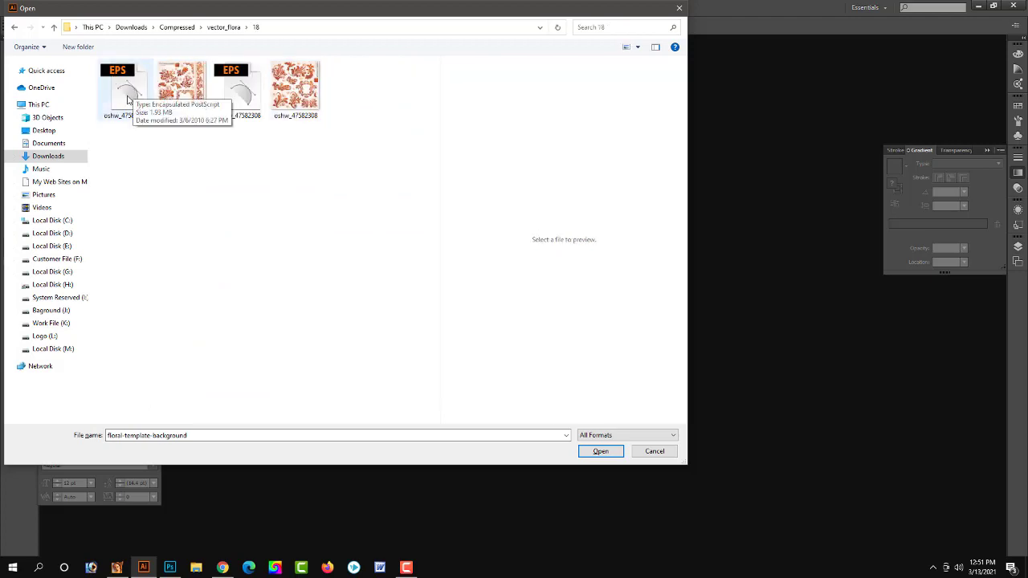
pyautogui.click(135, 93)
pyautogui.press('Return')
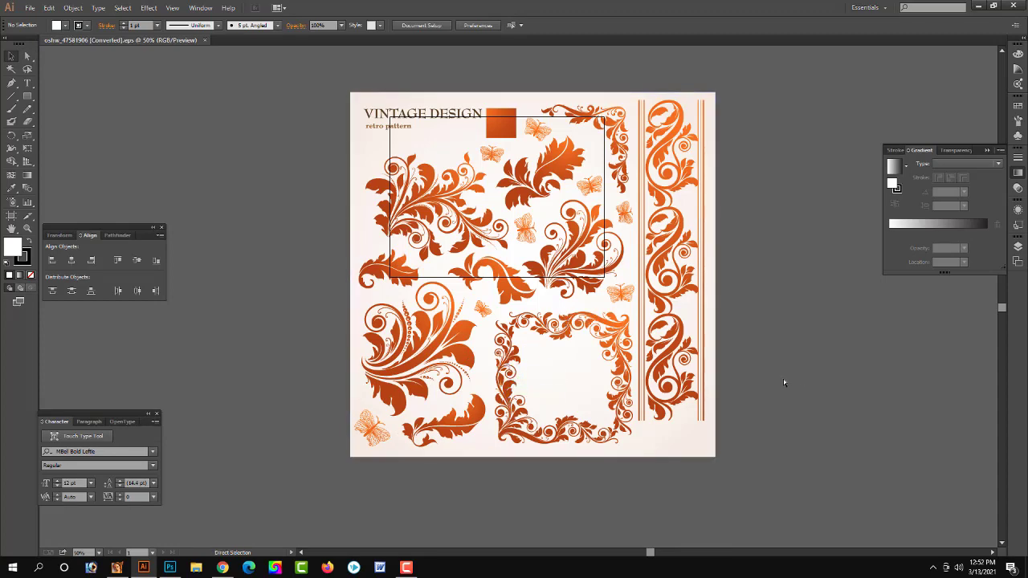
pyautogui.hotkey('ctrl', 'w')
pyautogui.hotkey('ctrl', 'o')
pyautogui.press('Escape')
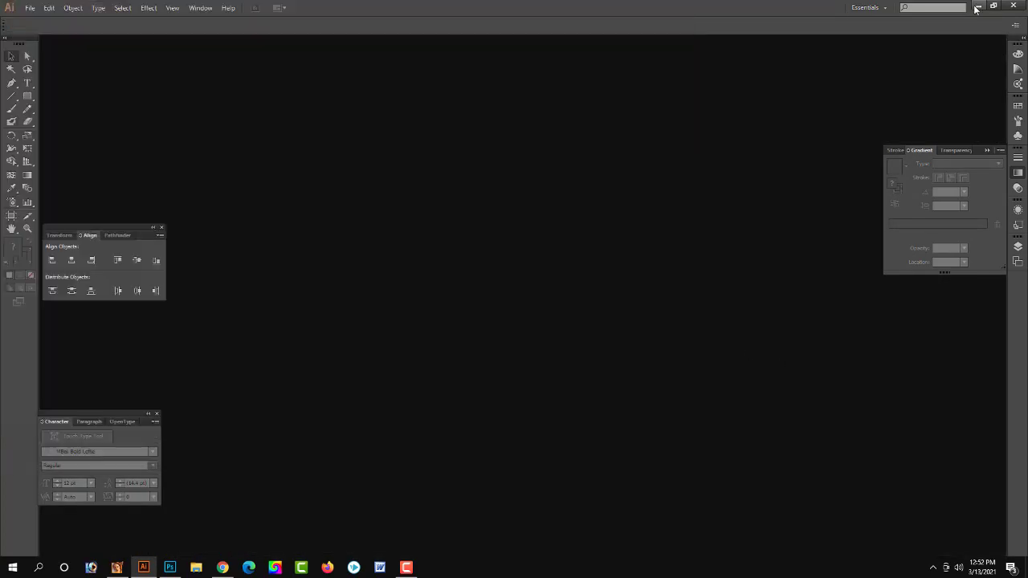
# Step: In the older Illustrator, open the ornament file from L: > 2017 > Print Media > logo despite missing fonts
pyautogui.click(977, 6)
pyautogui.hotkey('ctrl', 'o')
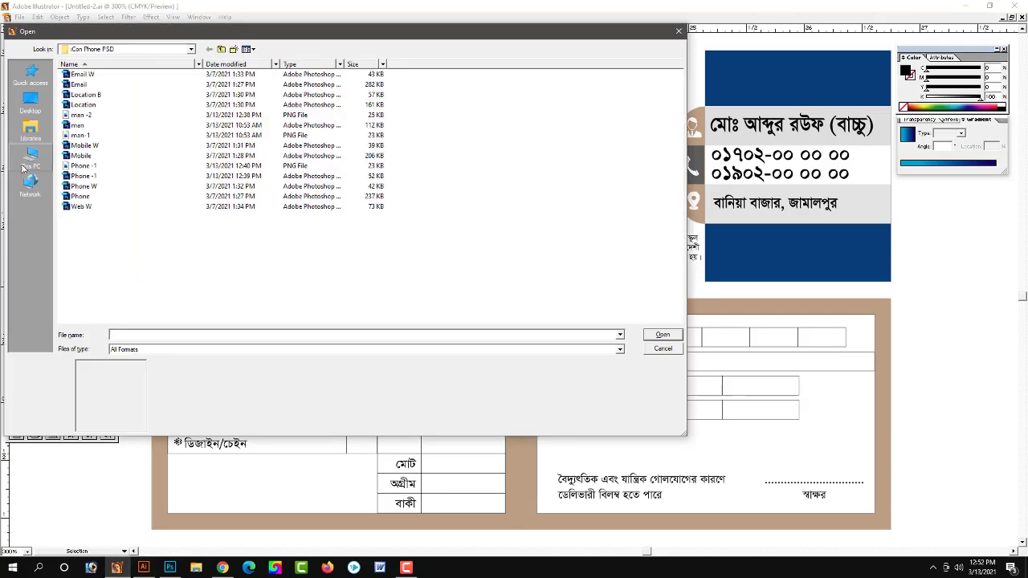
pyautogui.click(31, 157)
pyautogui.click(592, 203)
pyautogui.doubleClick(592, 204)
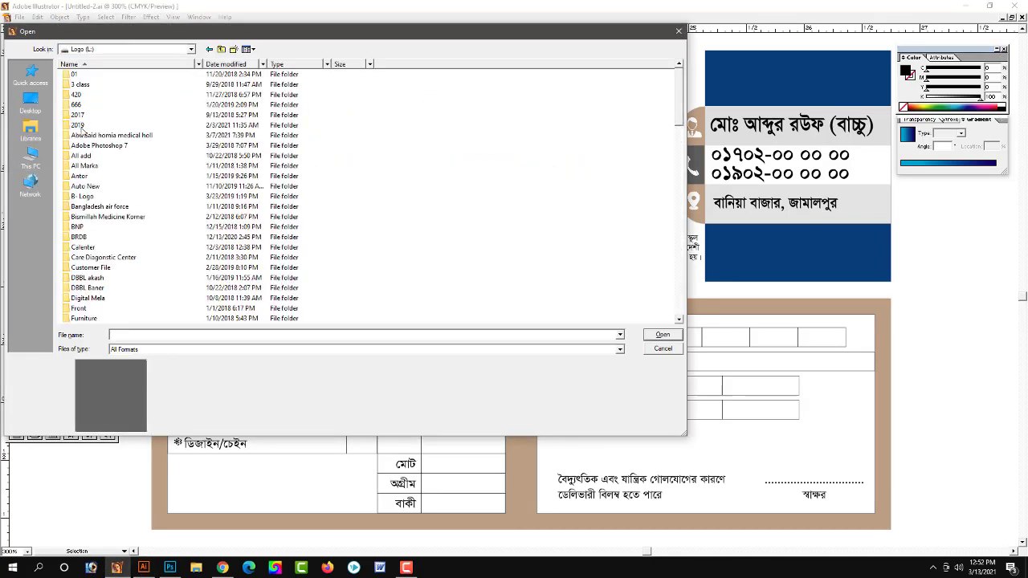
pyautogui.doubleClick(83, 128)
pyautogui.doubleClick(85, 155)
pyautogui.press('BackSpace')
pyautogui.doubleClick(97, 160)
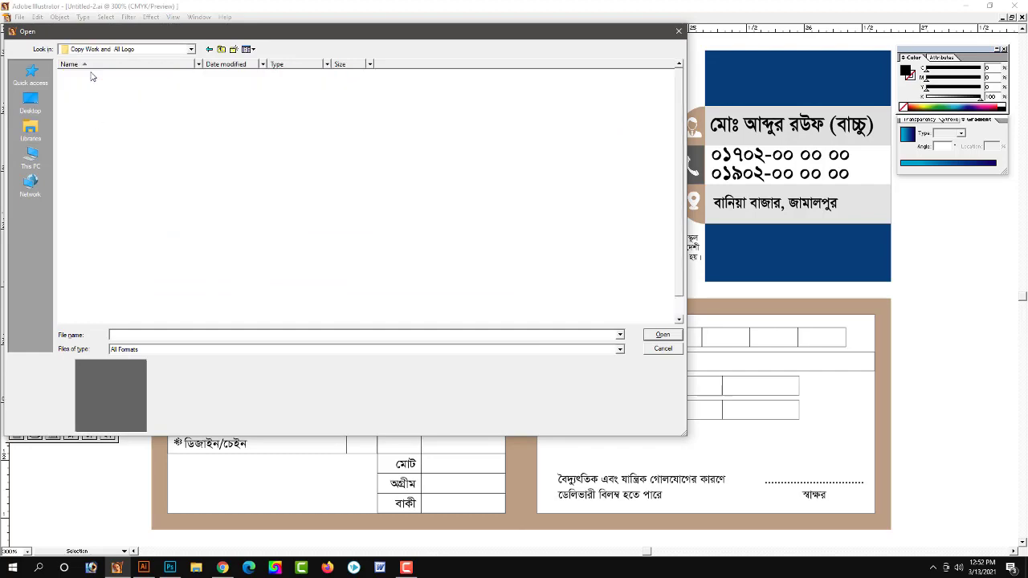
pyautogui.doubleClick(85, 83)
pyautogui.click(85, 84)
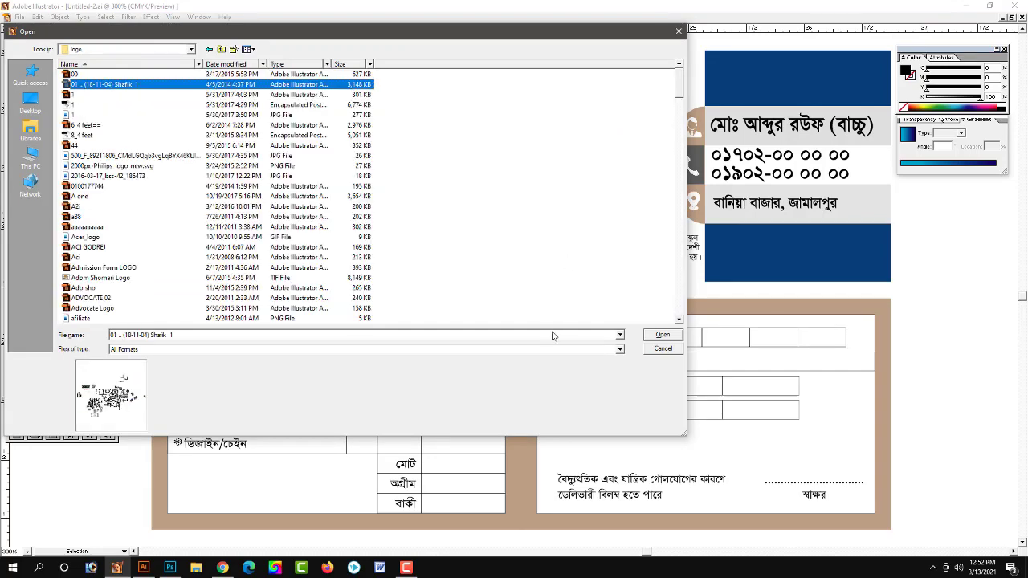
pyautogui.click(662, 334)
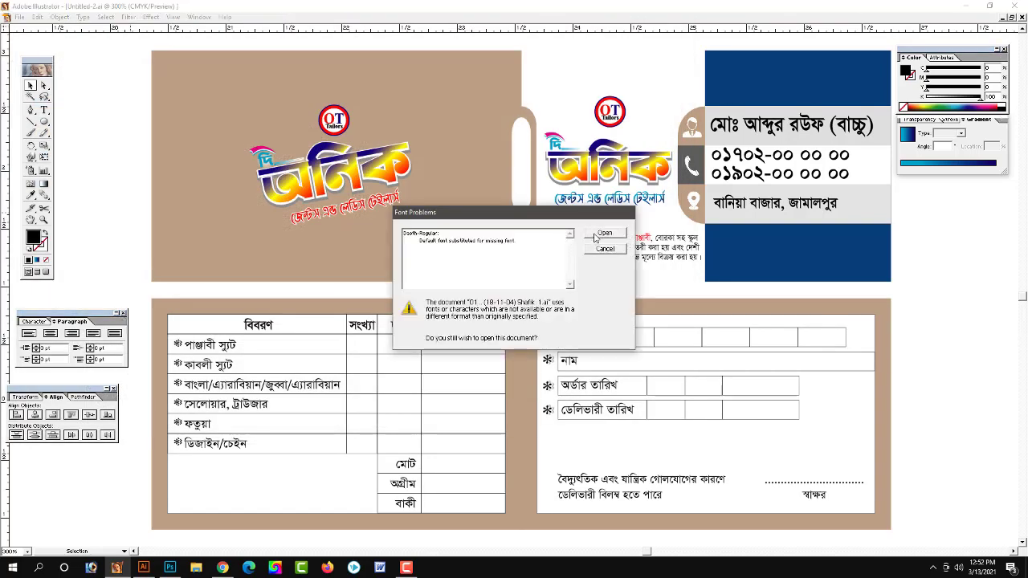
pyautogui.press('Return')
# Step: Zoom out and pan through the ornament file to find the Bengali title ornaments
pyautogui.hotkey('ctrl', '-')
pyautogui.moveTo(783, 347)
pyautogui.mouseDown()
pyautogui.moveTo(650, 428)
pyautogui.moveTo(477, 365)
pyautogui.mouseUp()
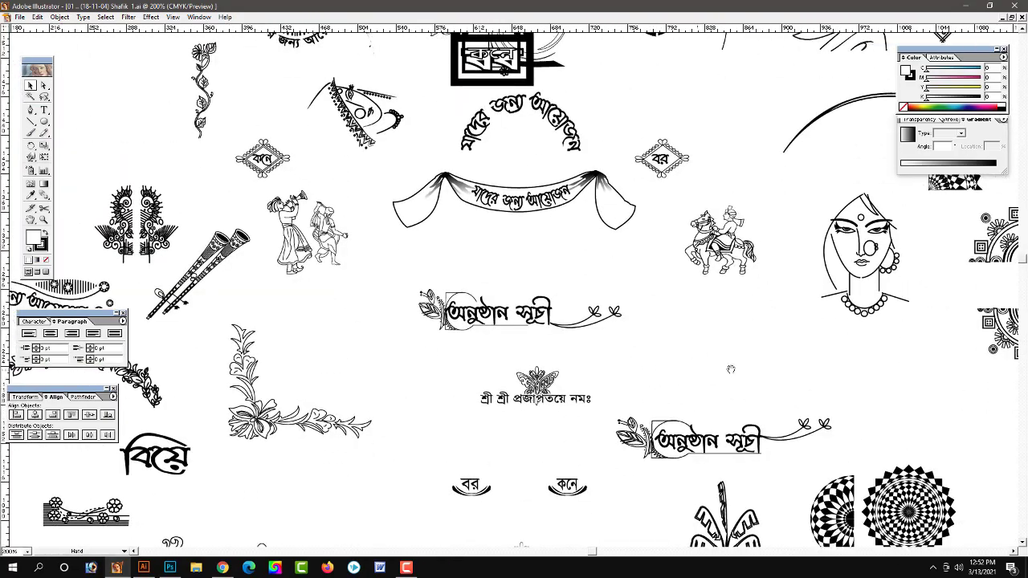
pyautogui.moveTo(857, 371)
pyautogui.mouseDown()
pyautogui.moveTo(629, 379)
pyautogui.moveTo(682, 508)
pyautogui.mouseUp()
pyautogui.moveTo(538, 268); pyautogui.dragTo(627, 360)
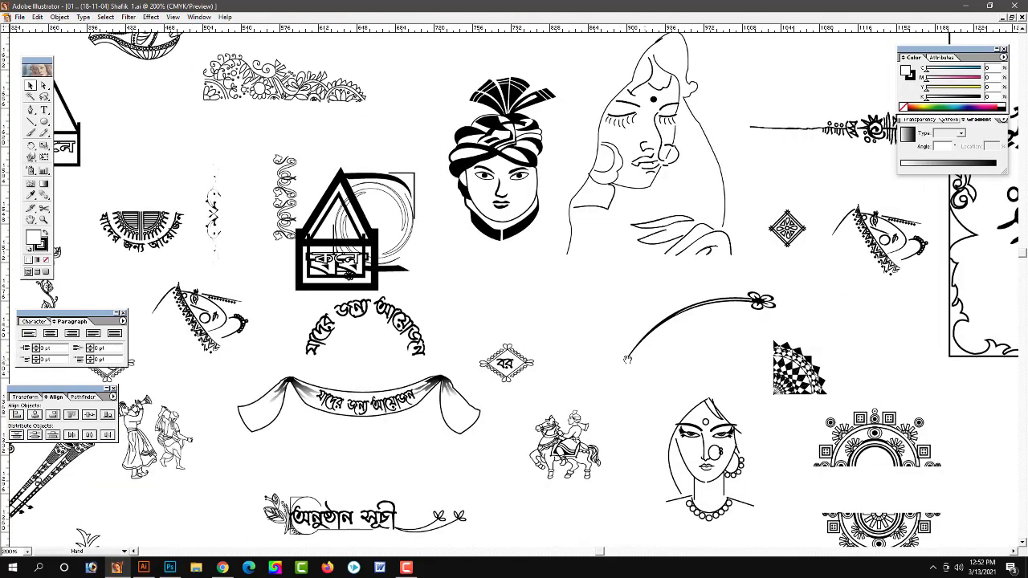
pyautogui.hotkey('ctrl', '-')
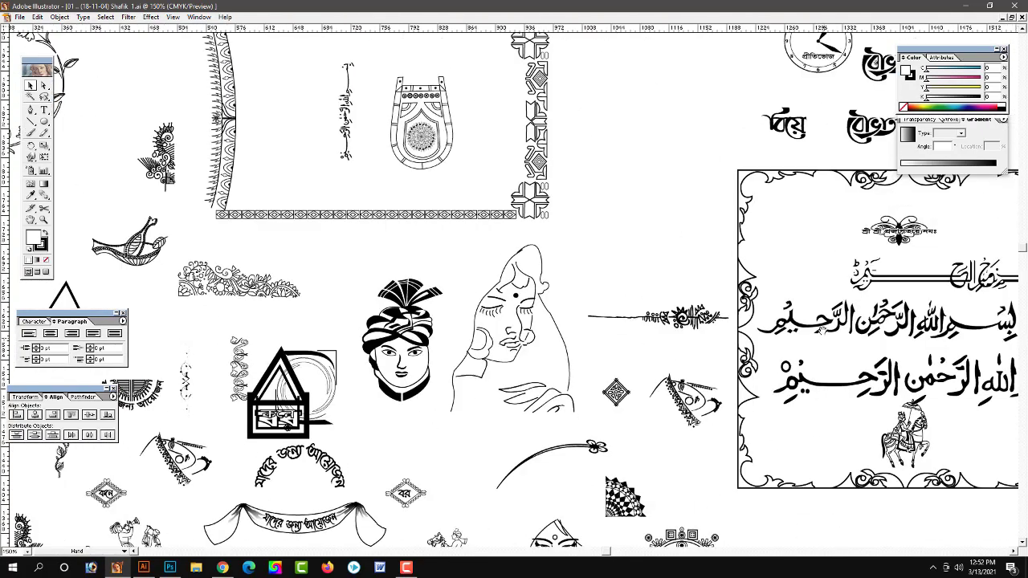
pyautogui.moveTo(815, 278)
pyautogui.mouseDown()
pyautogui.moveTo(668, 321)
pyautogui.moveTo(743, 444)
pyautogui.mouseUp()
pyautogui.moveTo(401, 401); pyautogui.dragTo(727, 282)
pyautogui.moveTo(627, 498); pyautogui.dragTo(626, 64)
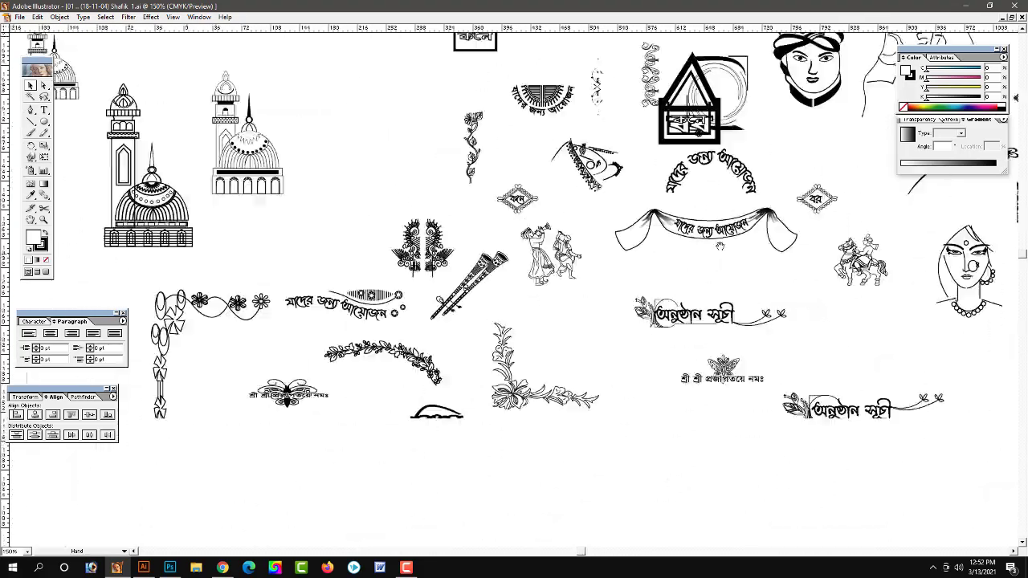
pyautogui.moveTo(606, 337)
pyautogui.mouseDown()
pyautogui.moveTo(624, 387)
pyautogui.moveTo(616, 250)
pyautogui.mouseUp()
pyautogui.moveTo(321, 265); pyautogui.dragTo(389, 265)
pyautogui.moveTo(161, 265); pyautogui.dragTo(528, 265)
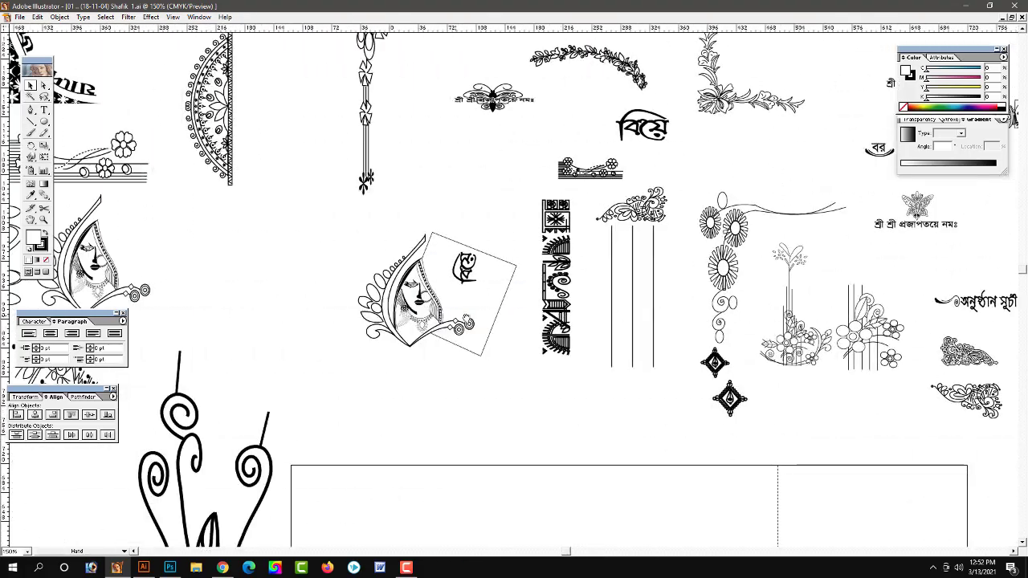
pyautogui.moveTo(342, 348)
pyautogui.mouseDown()
pyautogui.moveTo(524, 308)
pyautogui.moveTo(781, 380)
pyautogui.mouseUp()
pyautogui.moveTo(924, 306); pyautogui.dragTo(160, 410)
pyautogui.moveTo(722, 281); pyautogui.dragTo(345, 313)
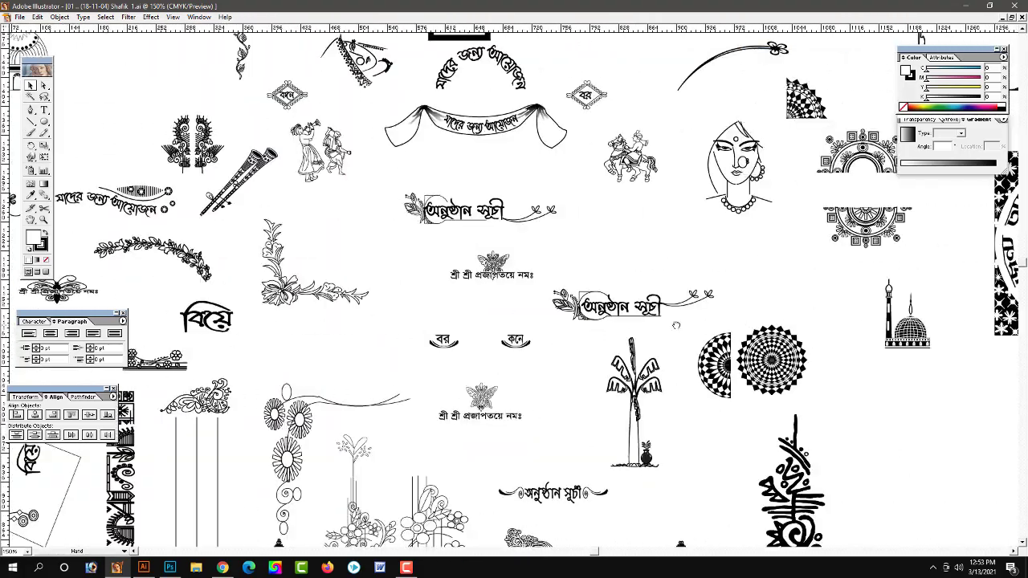
pyautogui.moveTo(759, 292); pyautogui.dragTo(562, 260)
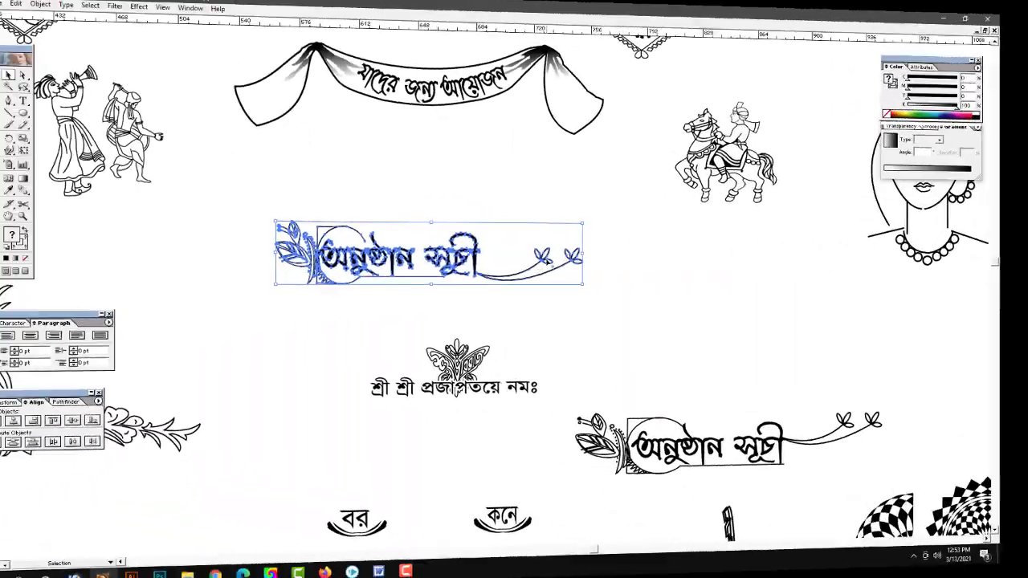
# Step: Cut the leafy tail from the Bengali title ornament and close the ornament file
pyautogui.rightClick(550, 277)
pyautogui.click(562, 286)
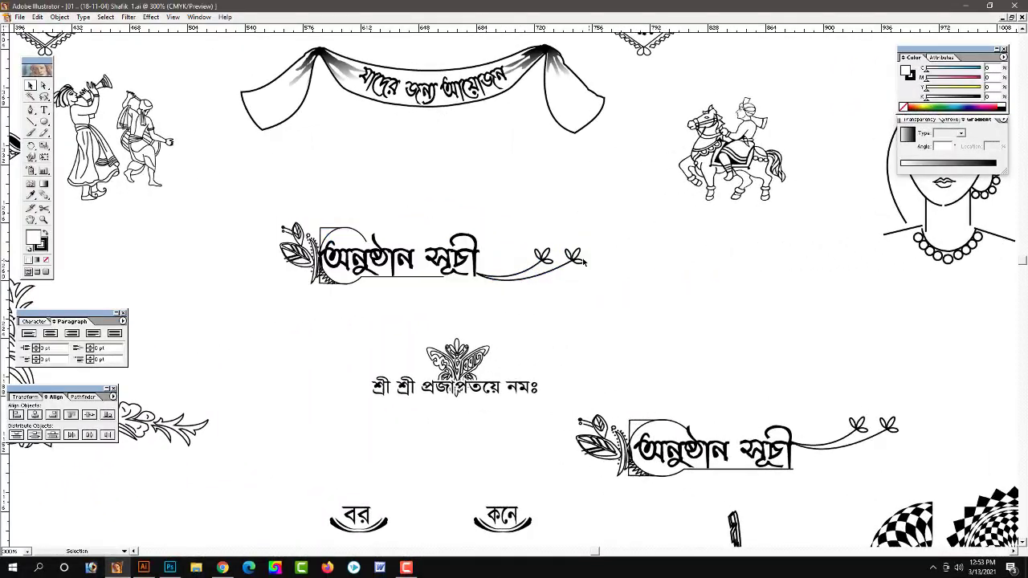
pyautogui.click(523, 298)
pyautogui.moveTo(524, 299); pyautogui.dragTo(509, 268)
pyautogui.press('a')
pyautogui.moveTo(612, 213); pyautogui.dragTo(491, 291)
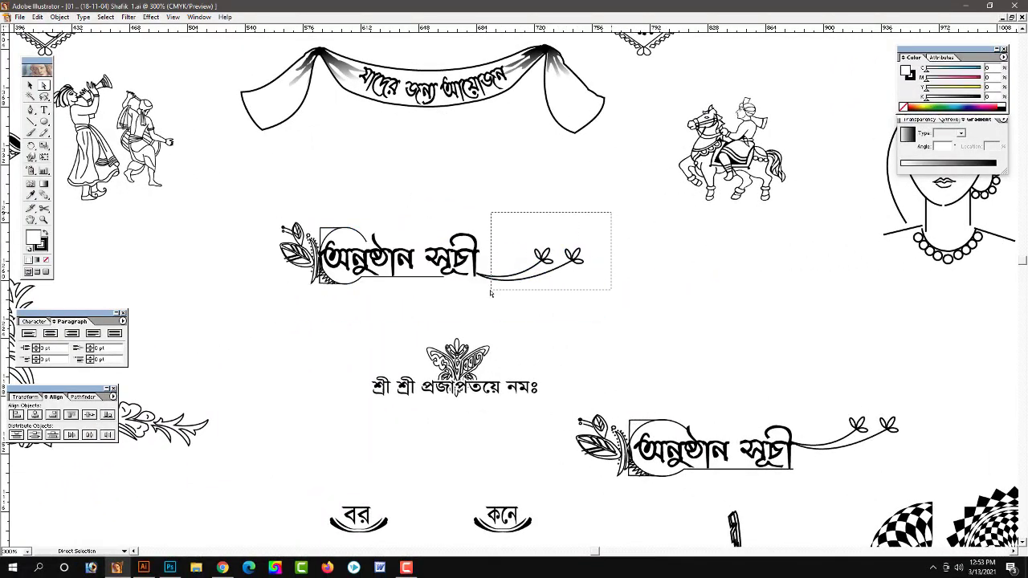
pyautogui.hotkey('ctrl', 'x')
pyautogui.hotkey('ctrl', 'w')
# Step: Discard the ornament file, paste the leaves under the left logo and give them a pale stroke
pyautogui.press('n')
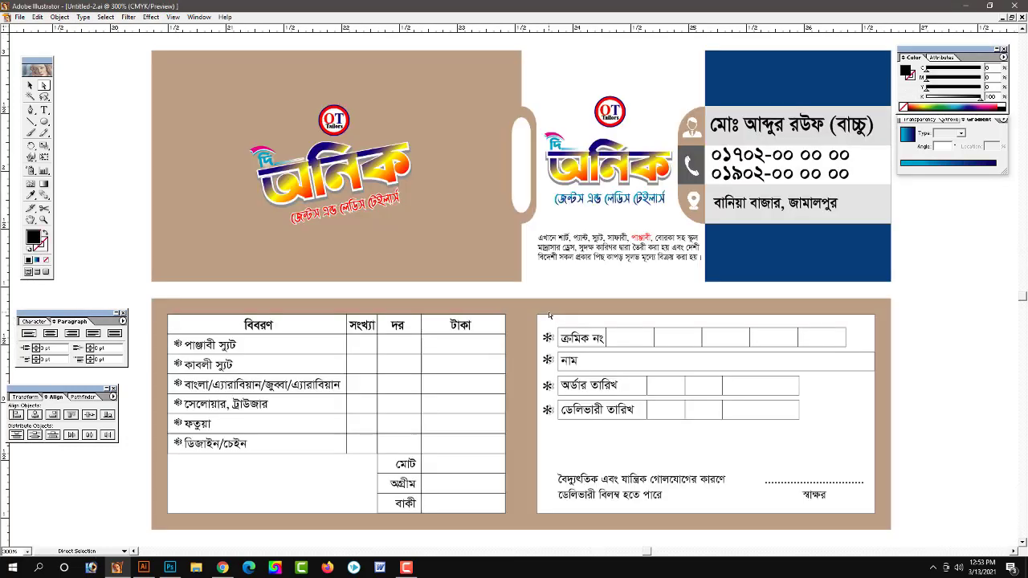
pyautogui.hotkey('ctrl', 'v')
pyautogui.click(29, 86)
pyautogui.moveTo(506, 281)
pyautogui.mouseDown()
pyautogui.moveTo(513, 278)
pyautogui.moveTo(397, 234)
pyautogui.mouseUp()
pyautogui.press('x')
pyautogui.click(934, 75)
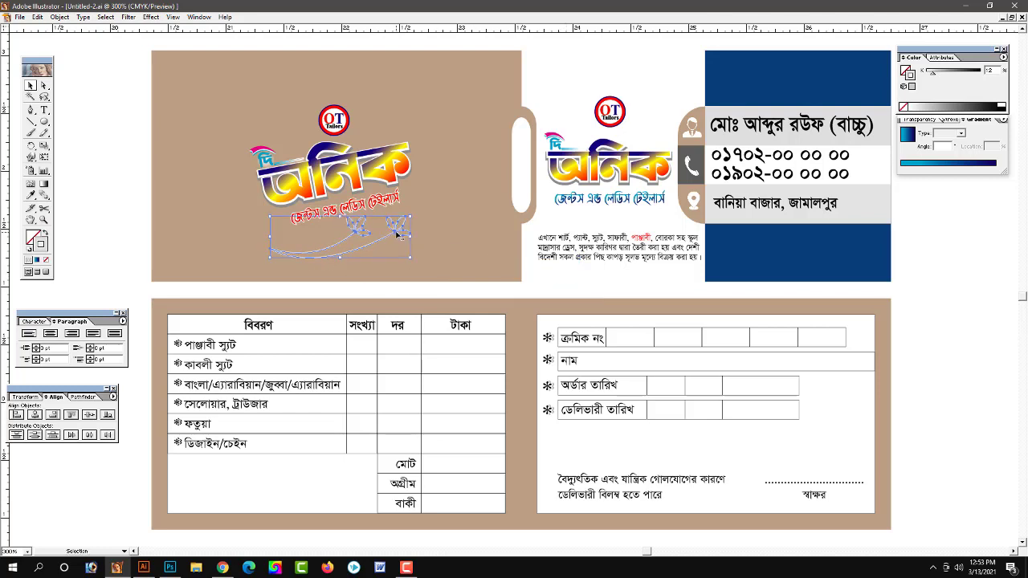
pyautogui.click(119, 246)
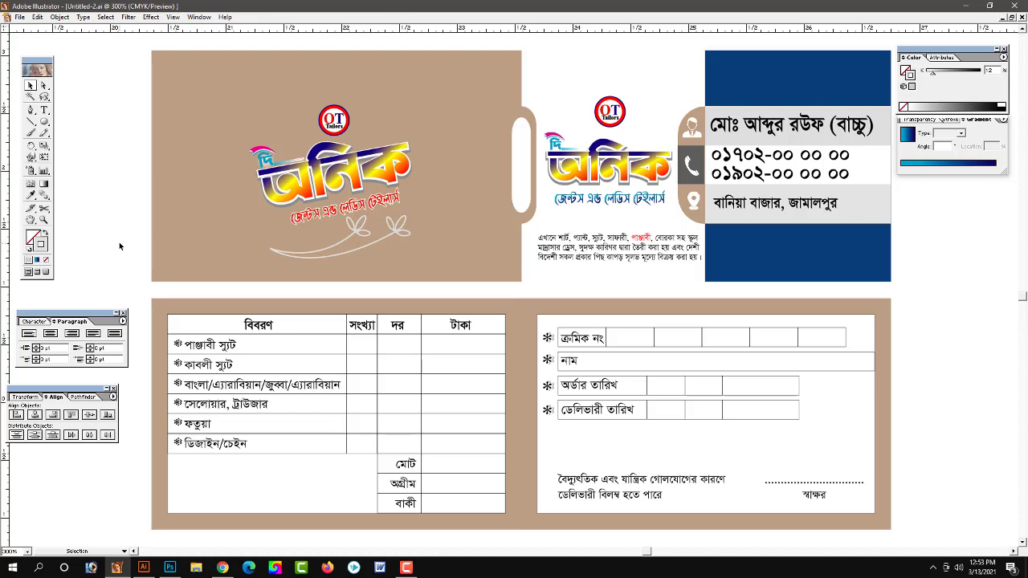
# Step: Add tilted copies of the leaf swirl over the item table and the right form panel
pyautogui.moveTo(401, 236); pyautogui.dragTo(647, 258)
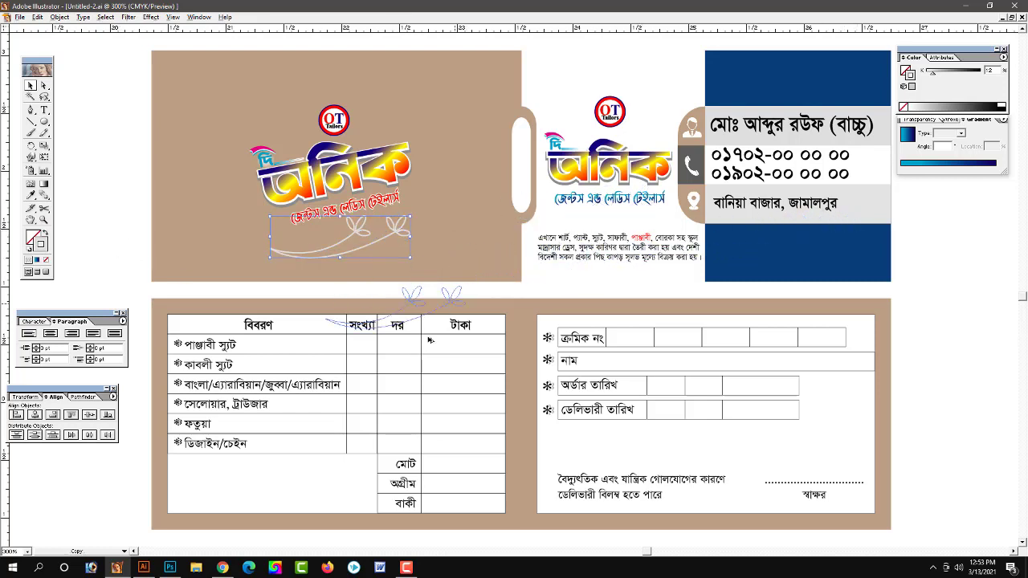
pyautogui.moveTo(647, 257)
pyautogui.mouseDown()
pyautogui.moveTo(340, 456)
pyautogui.moveTo(374, 393)
pyautogui.mouseUp()
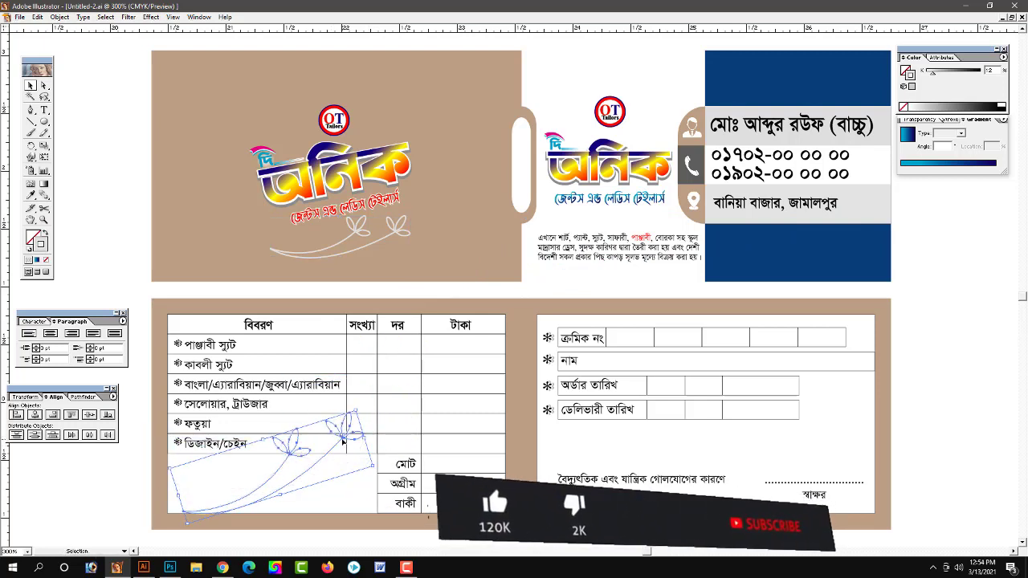
pyautogui.moveTo(350, 434); pyautogui.dragTo(311, 438)
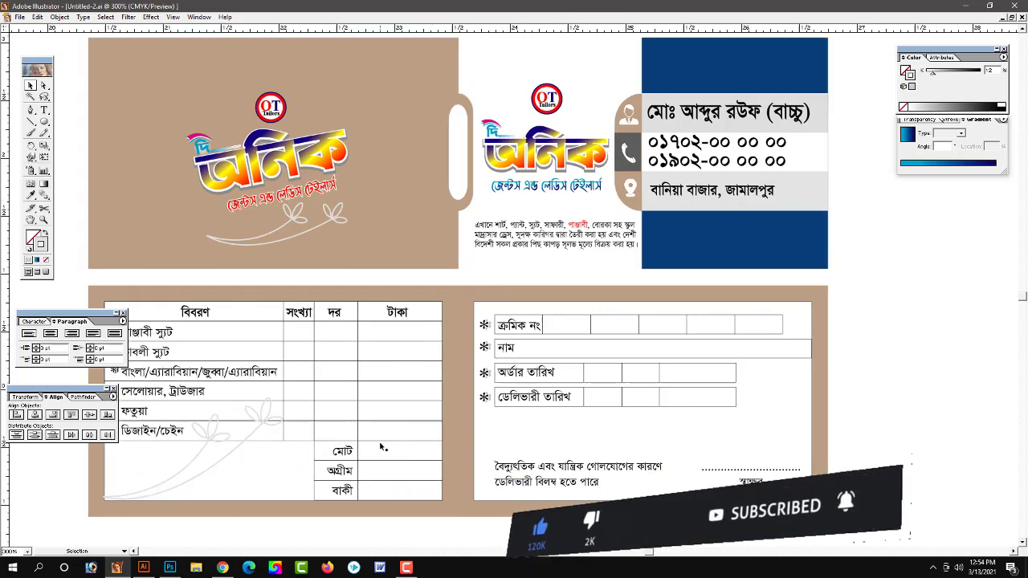
pyautogui.moveTo(338, 485); pyautogui.dragTo(286, 473)
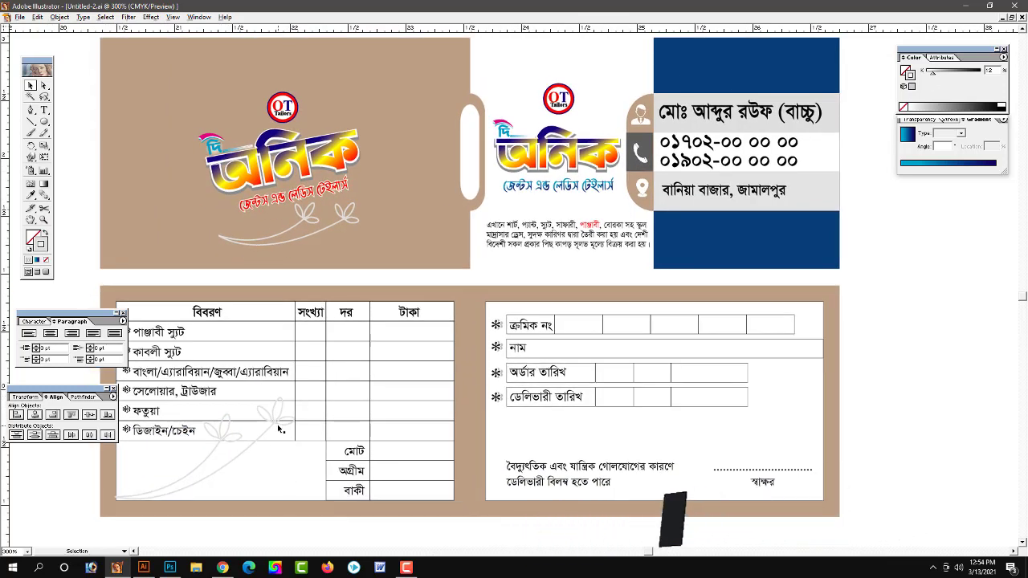
pyautogui.moveTo(275, 426); pyautogui.dragTo(809, 466)
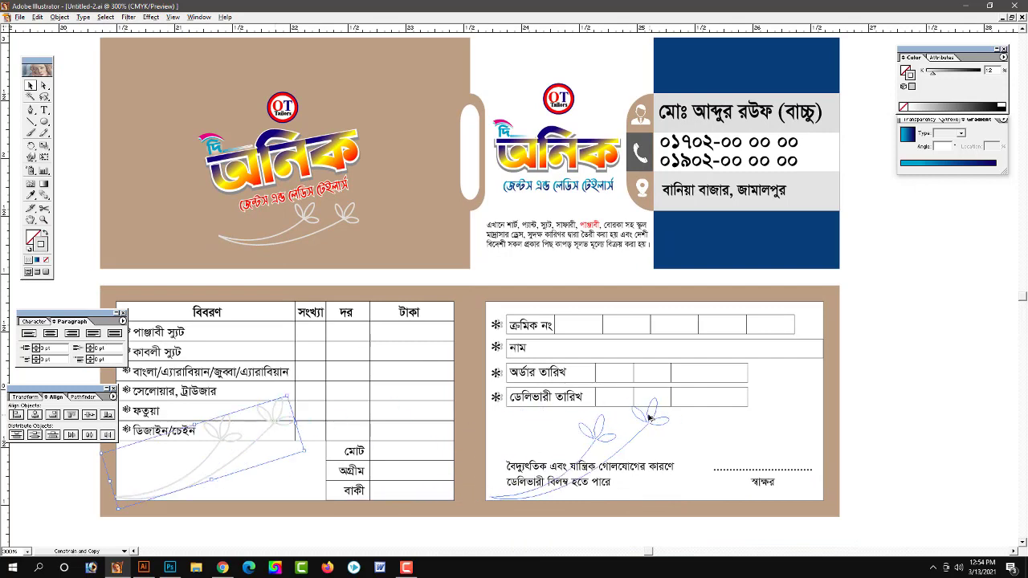
pyautogui.moveTo(627, 444); pyautogui.dragTo(666, 456)
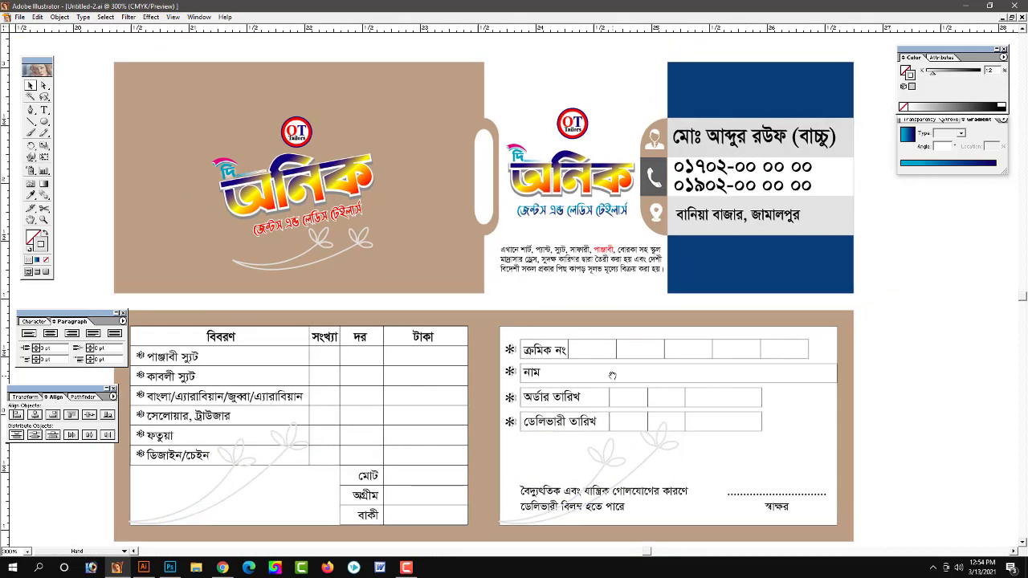
pyautogui.press('Tab')
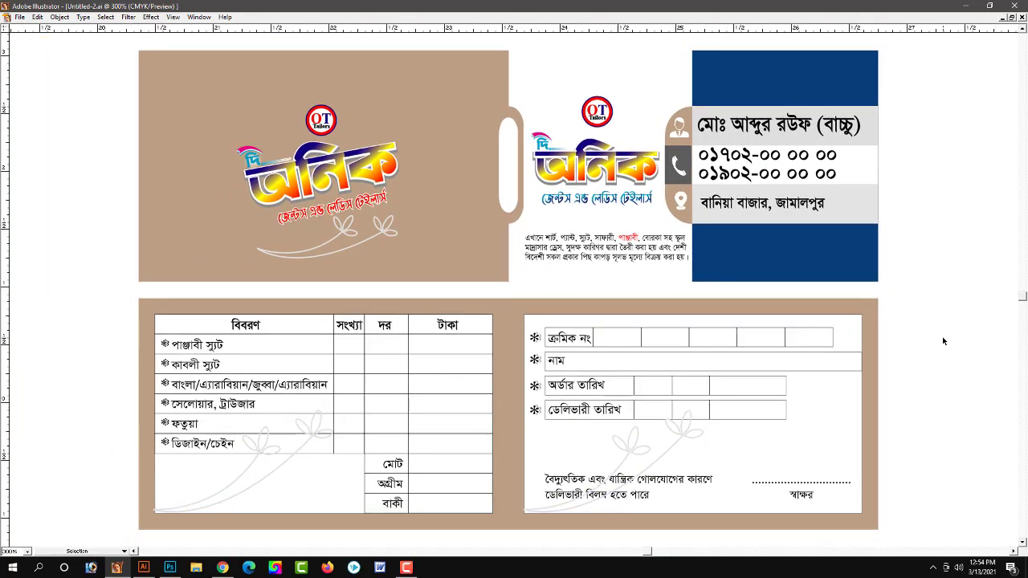